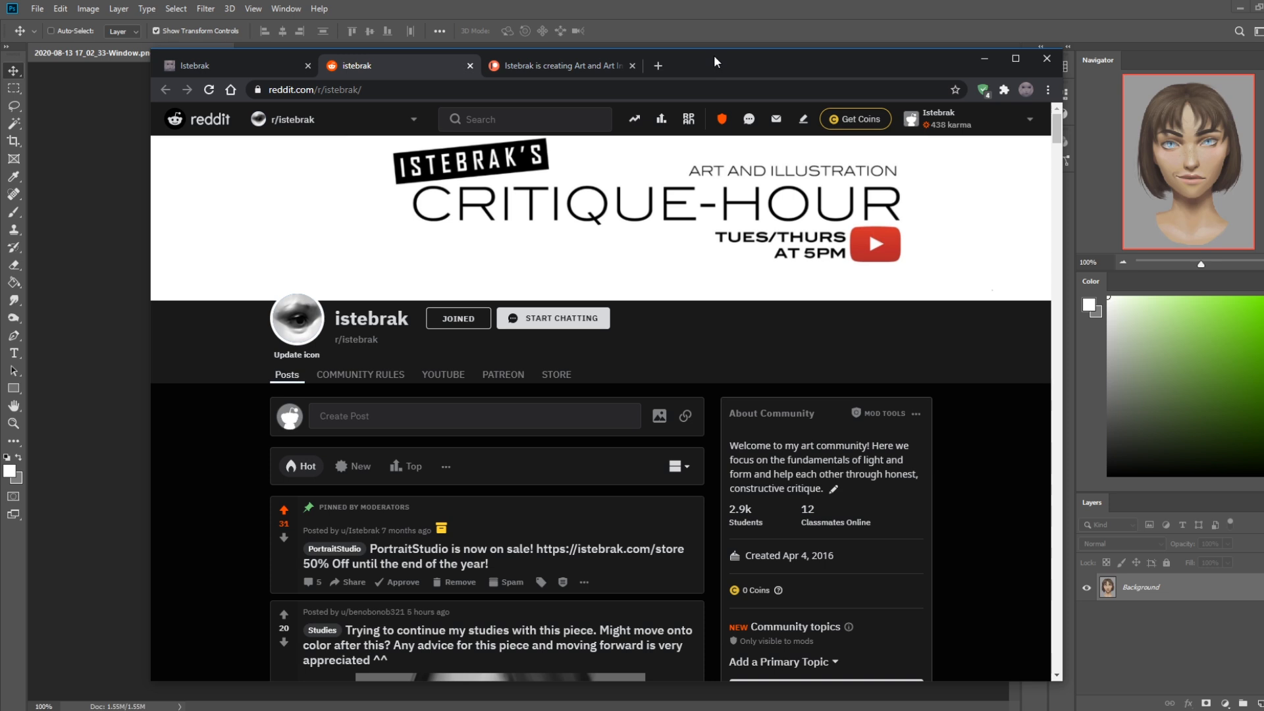
{"action": "left_click", "coordinate": [1241, 710]}
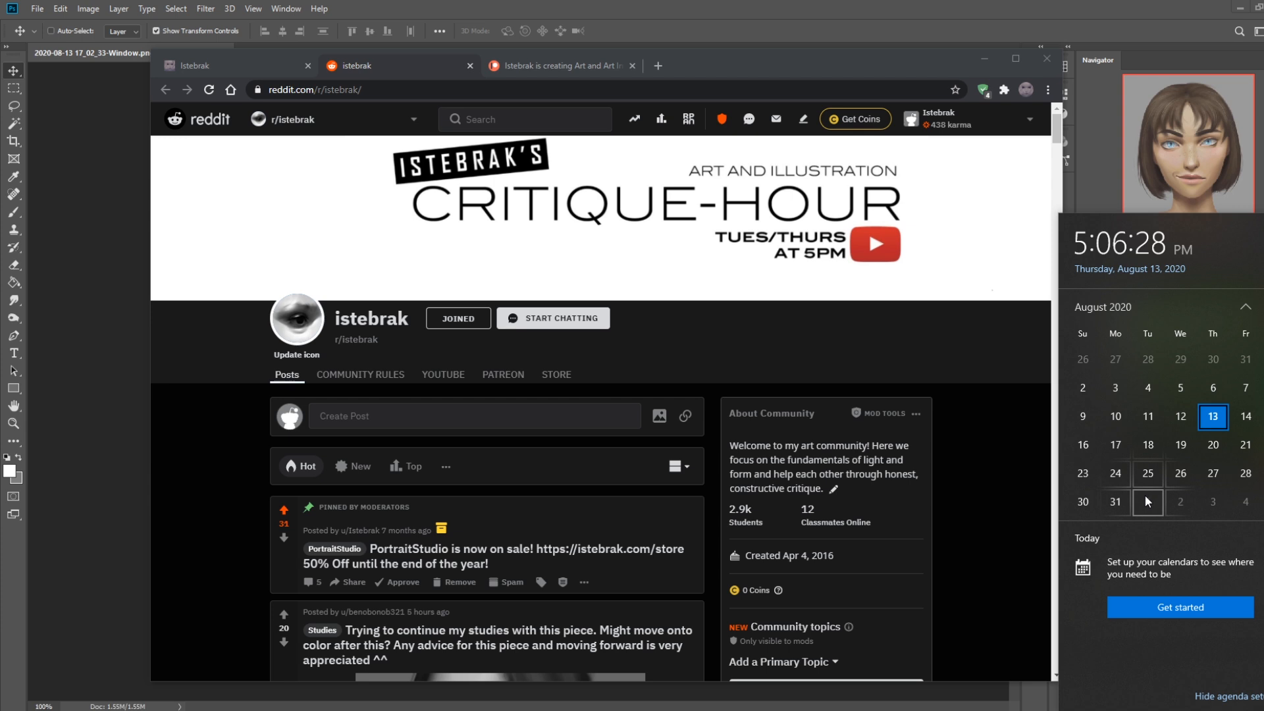
{"action": "left_click_drag", "start_coordinate": [835, 62], "coordinate": [850, 46]}
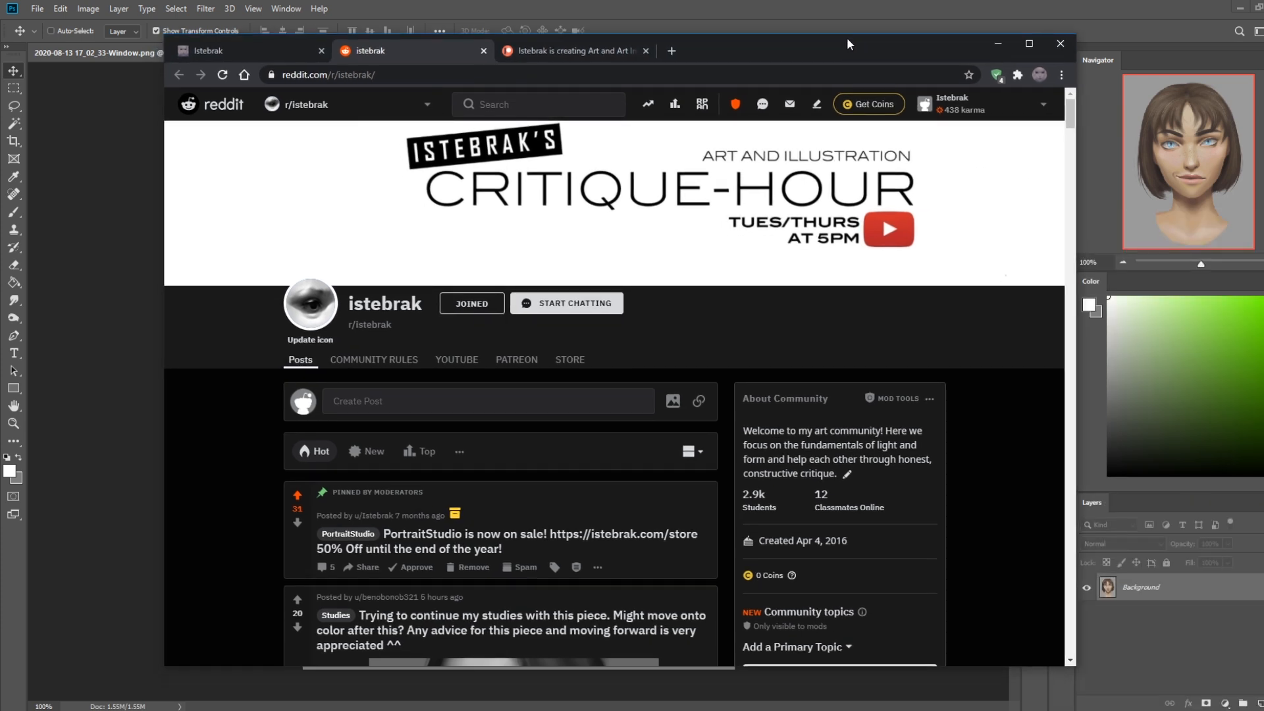
{"action": "left_click_drag", "start_coordinate": [848, 44], "coordinate": [849, 5]}
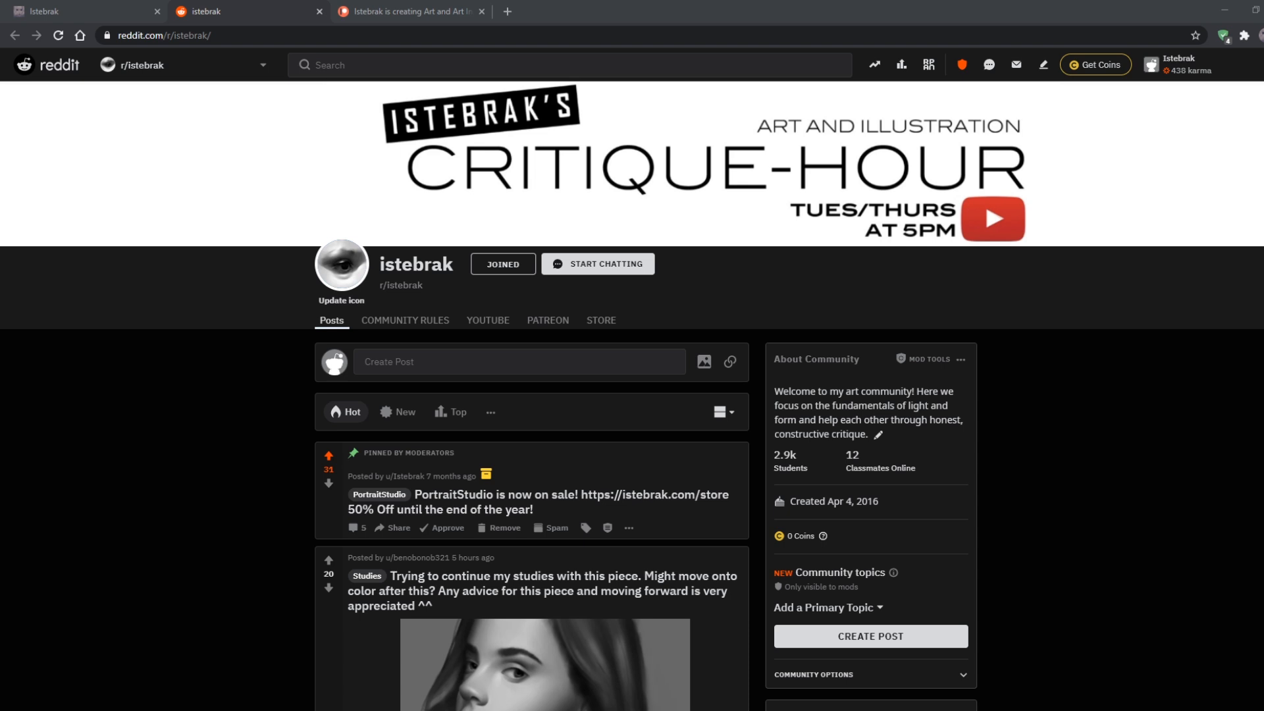
{"action": "left_click", "coordinate": [1251, 709]}
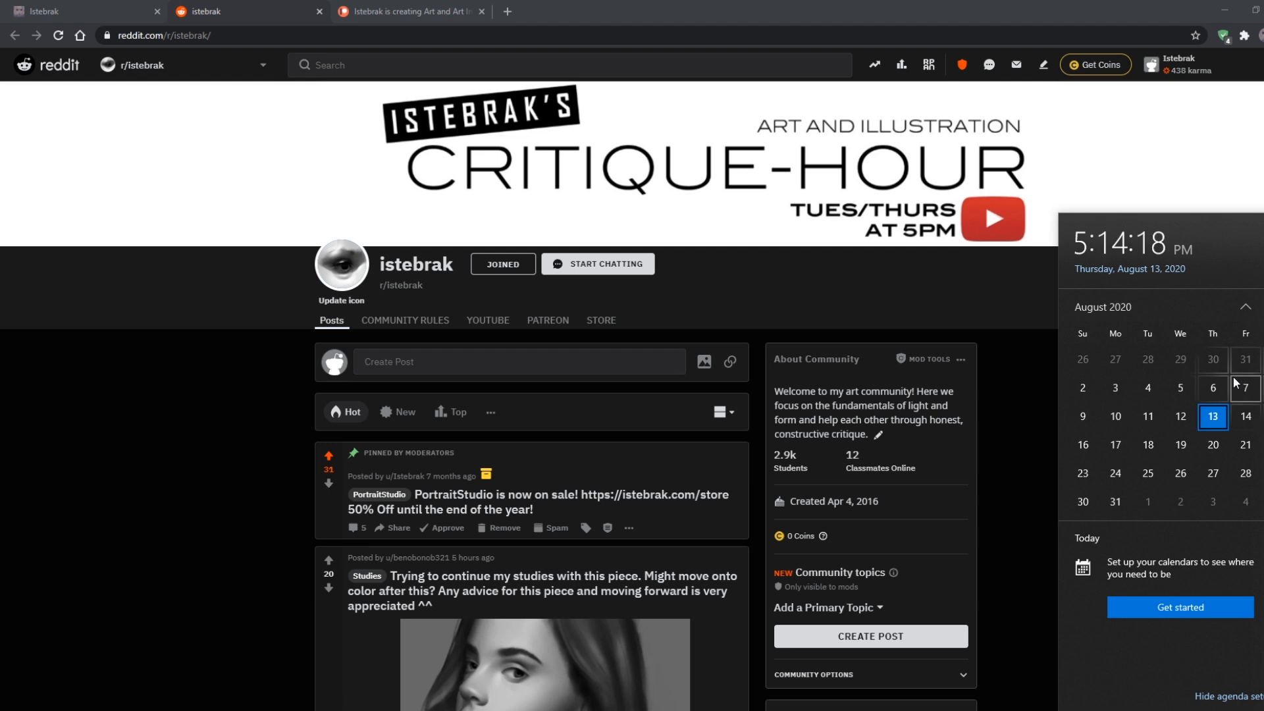
{"action": "left_click", "coordinate": [696, 2]}
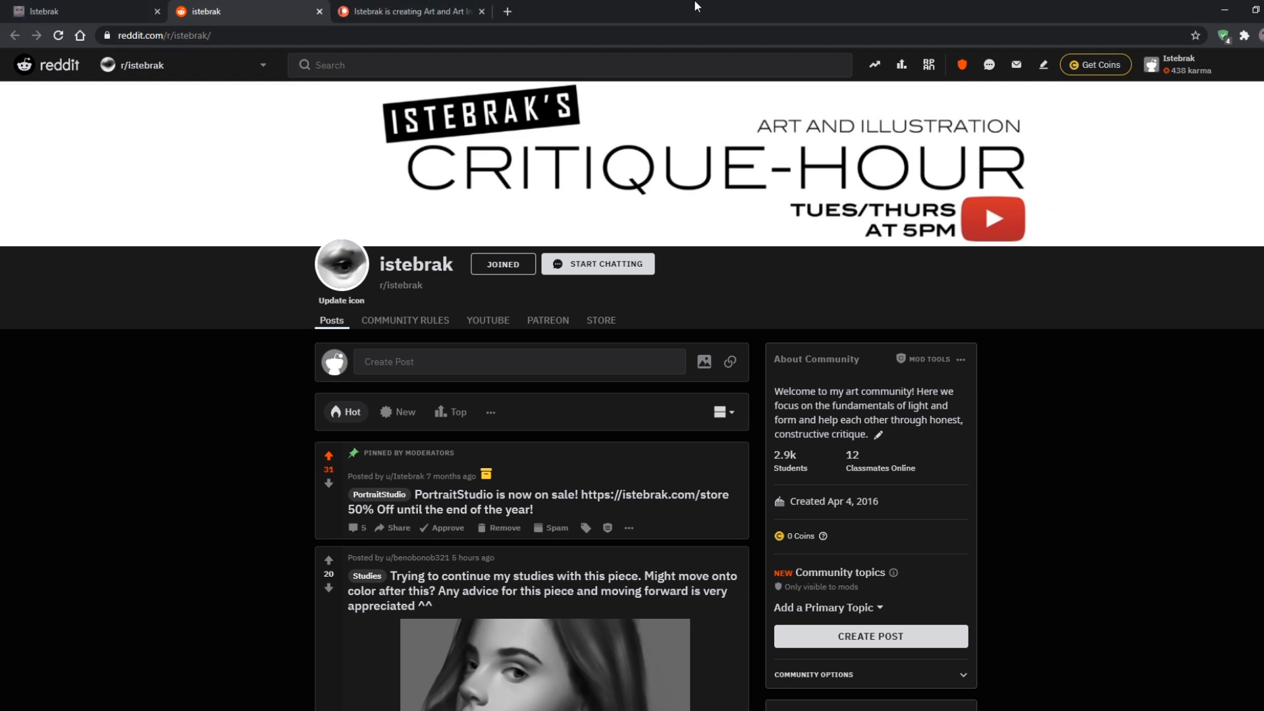
{"action": "left_click_drag", "start_coordinate": [683, 17], "coordinate": [616, 46]}
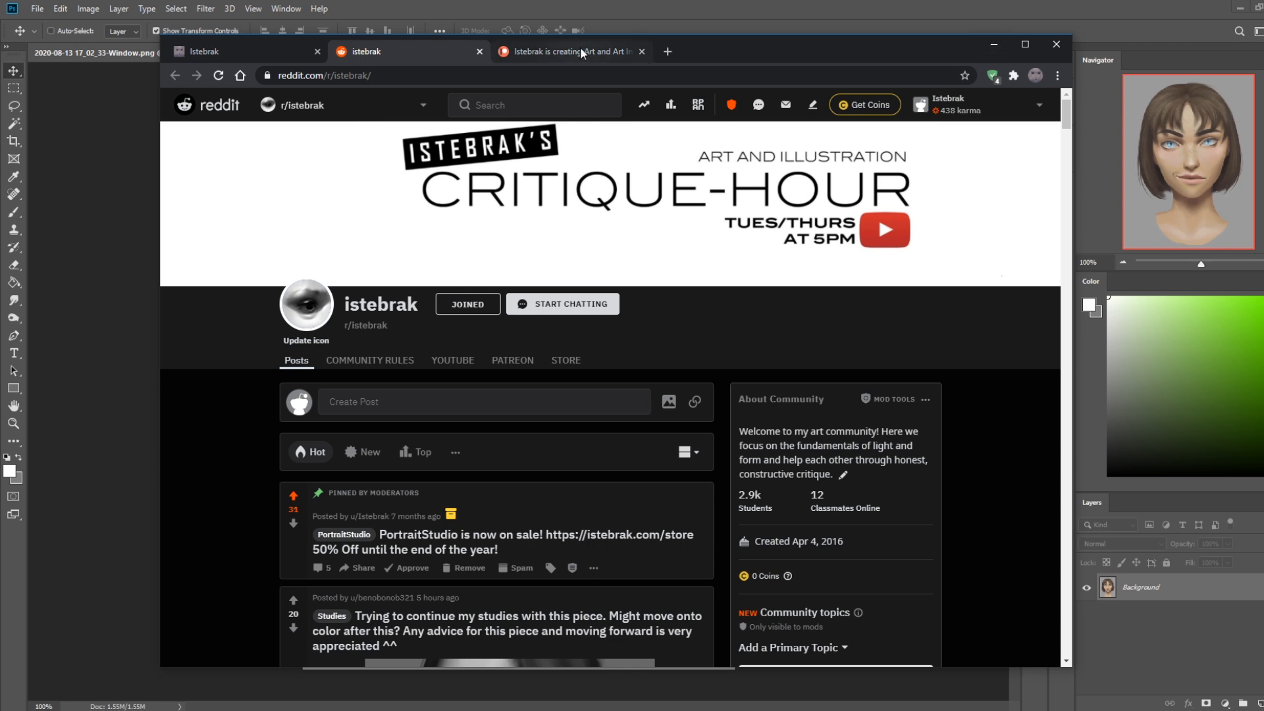
Follow the Reddit link on the istebrak.com site to the r/istebrak community, and return to the portrait in Photoshop
{"action": "left_click", "coordinate": [250, 51]}
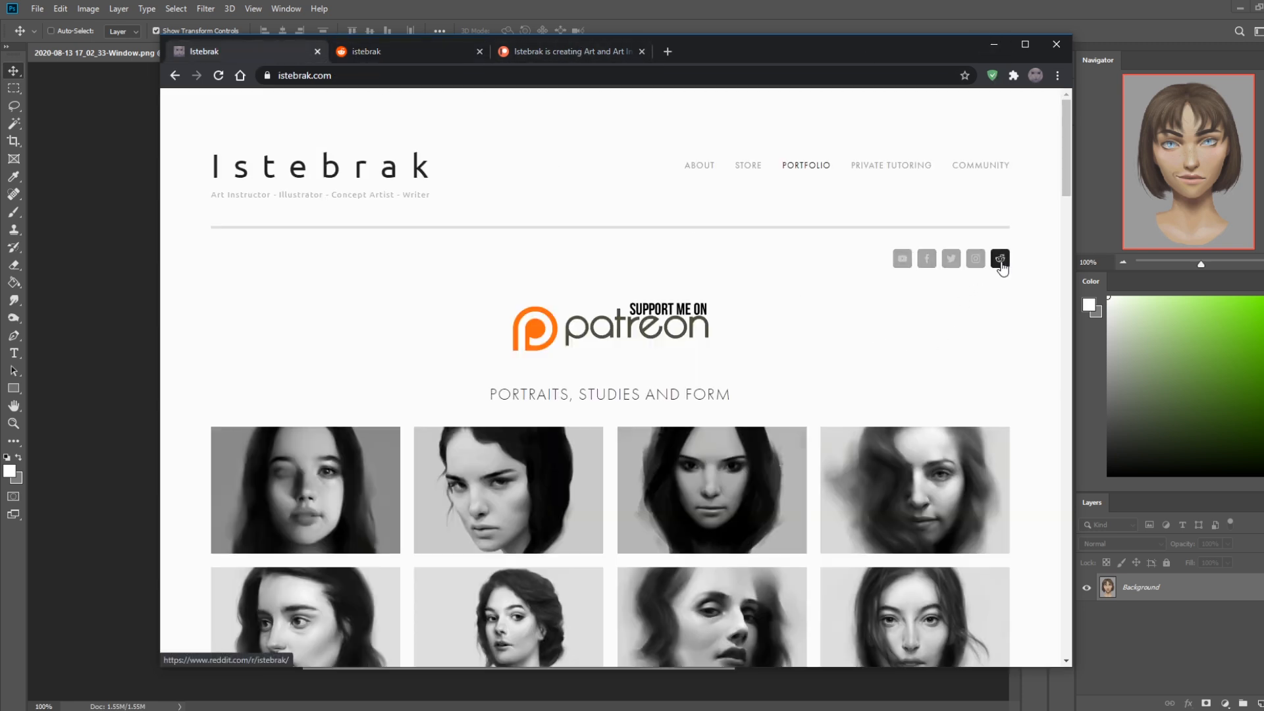
{"action": "left_click", "coordinate": [1000, 261]}
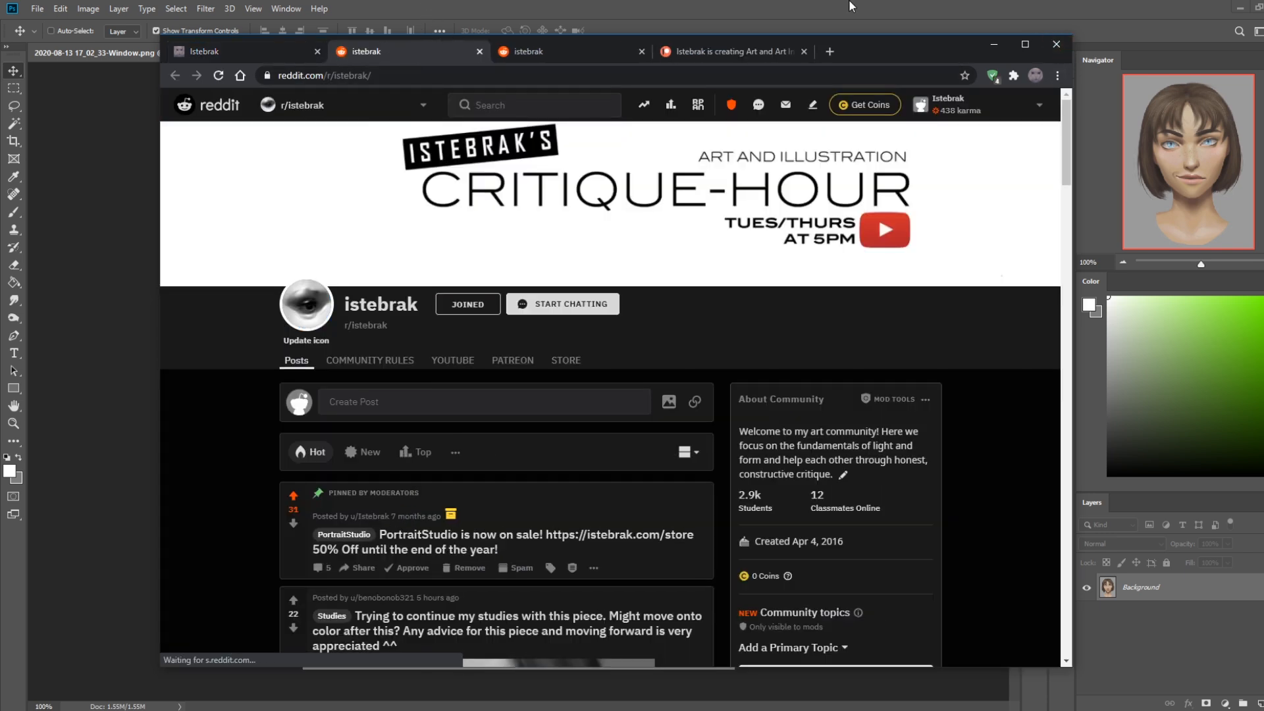
{"action": "left_click", "coordinate": [840, 14]}
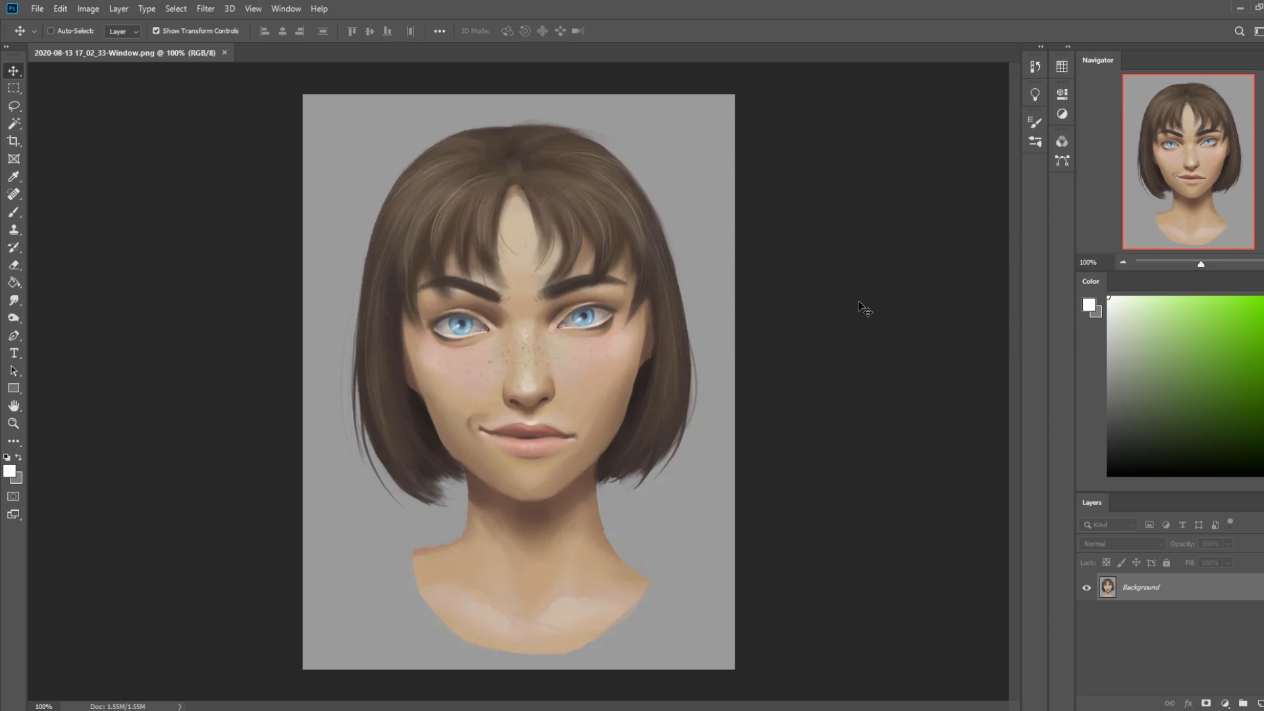
Switch to the browser showing the Jinx splash art and reload its Pinterest pin page
{"action": "key", "text": "ctrl+minus"}
{"action": "key", "text": "ctrl+plus"}
{"action": "left_click_drag", "start_coordinate": [1263, 264], "coordinate": [434, 1]}
{"action": "left_click", "coordinate": [521, 204]}
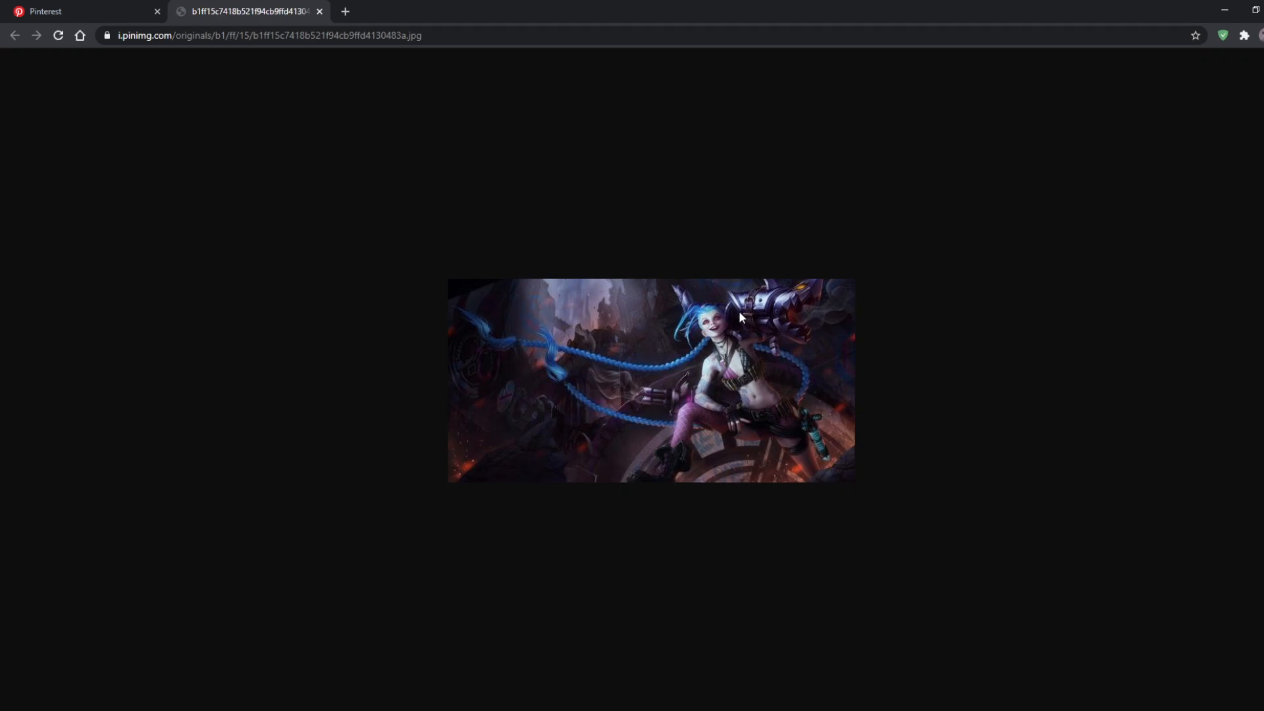
{"action": "left_click", "coordinate": [122, 8]}
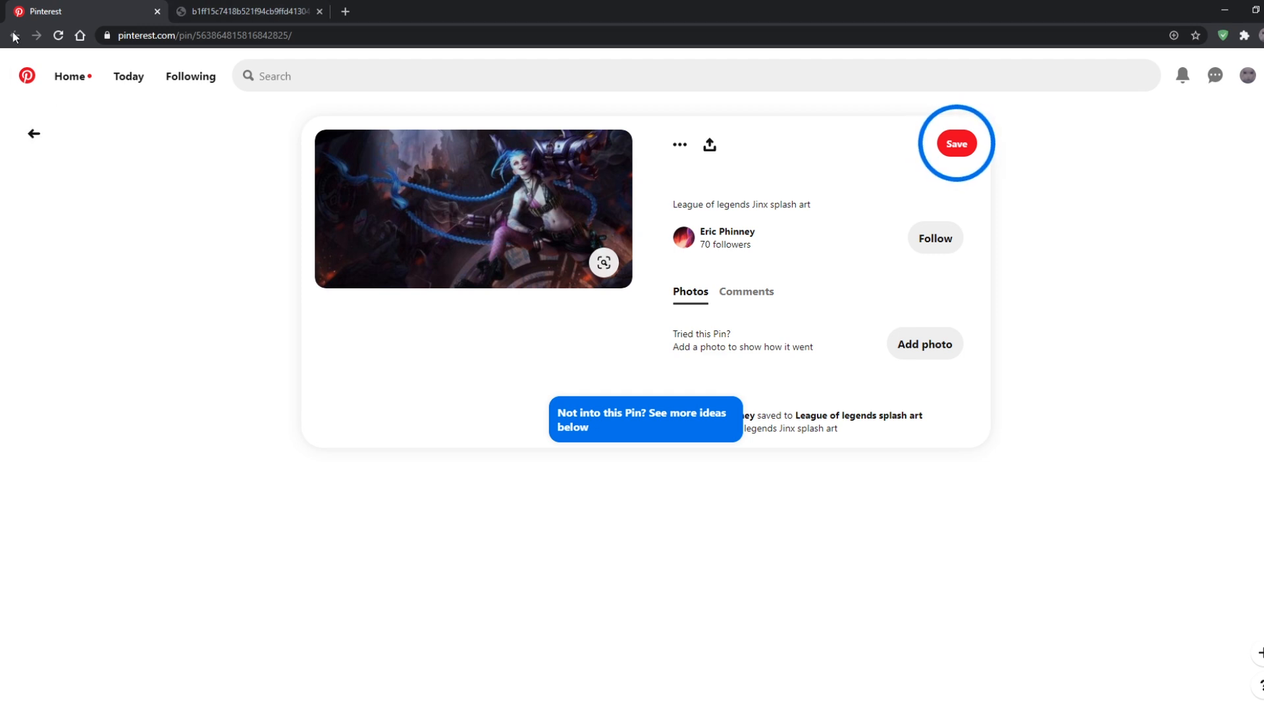
{"action": "left_click", "coordinate": [58, 35]}
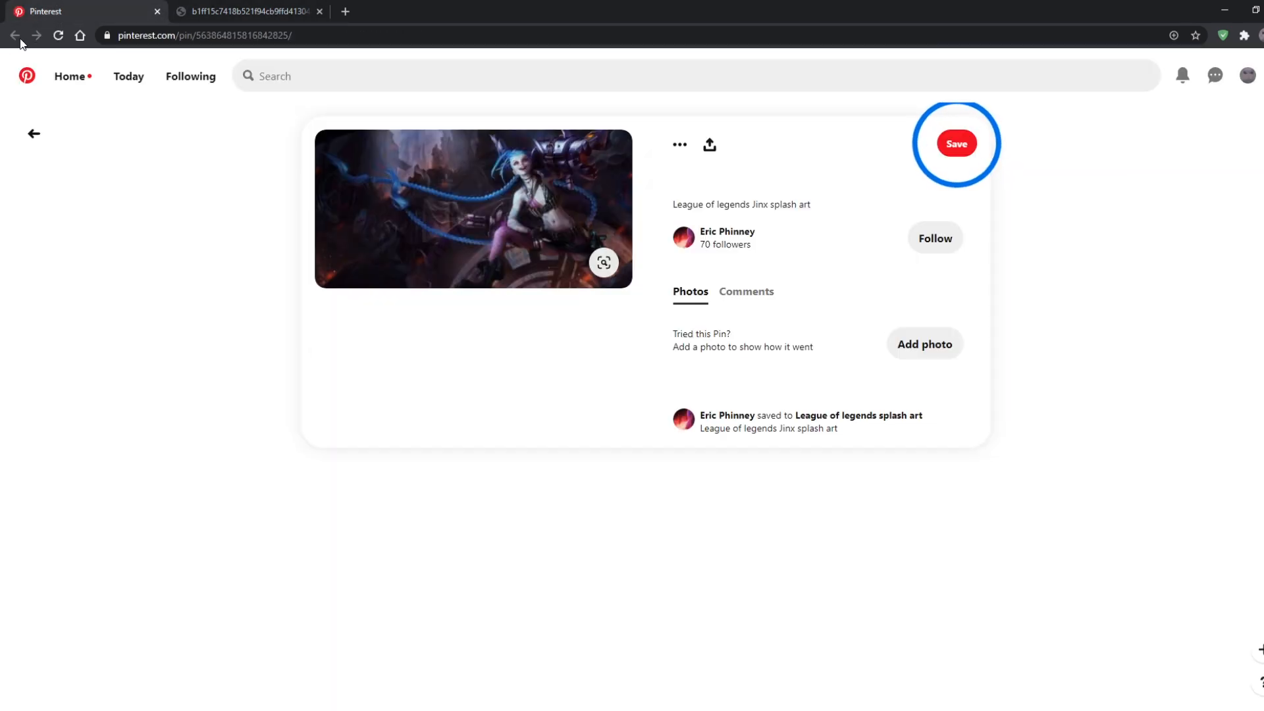
Search Google for "jinx art" and show the image results
{"action": "left_click", "coordinate": [191, 38]}
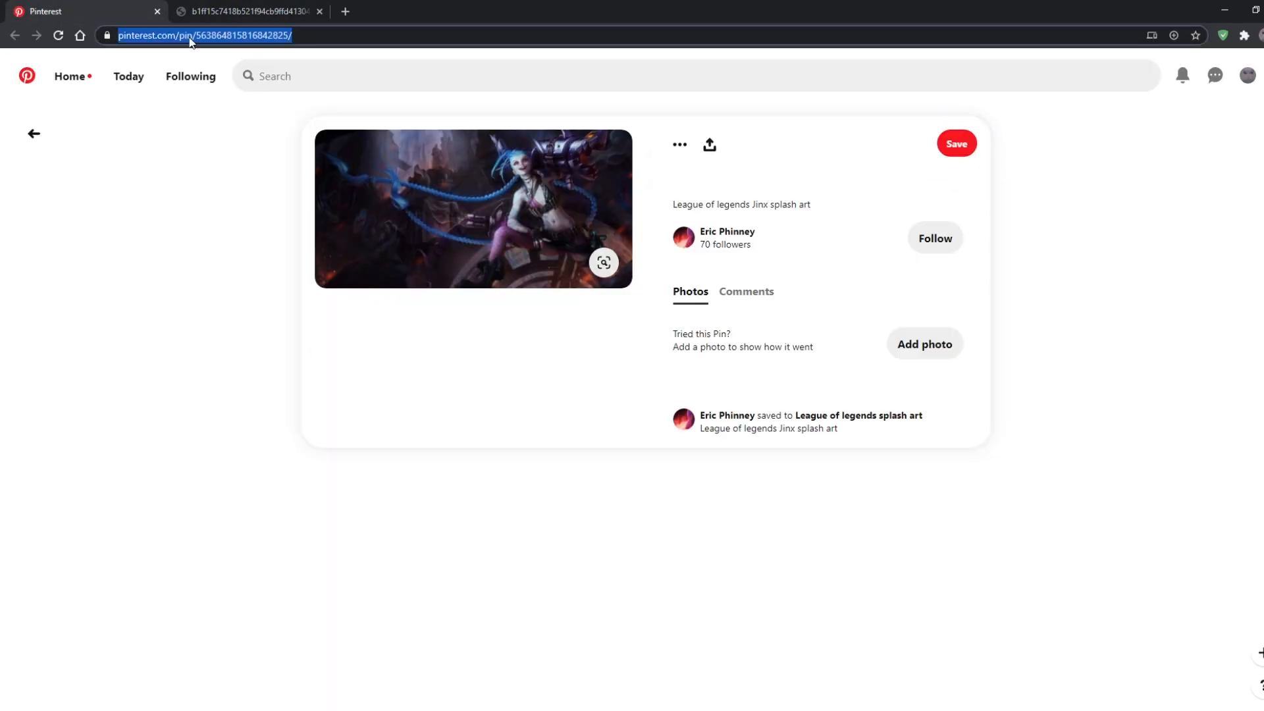
{"action": "type", "text": "jinx art"}
{"action": "key", "text": "Return"}
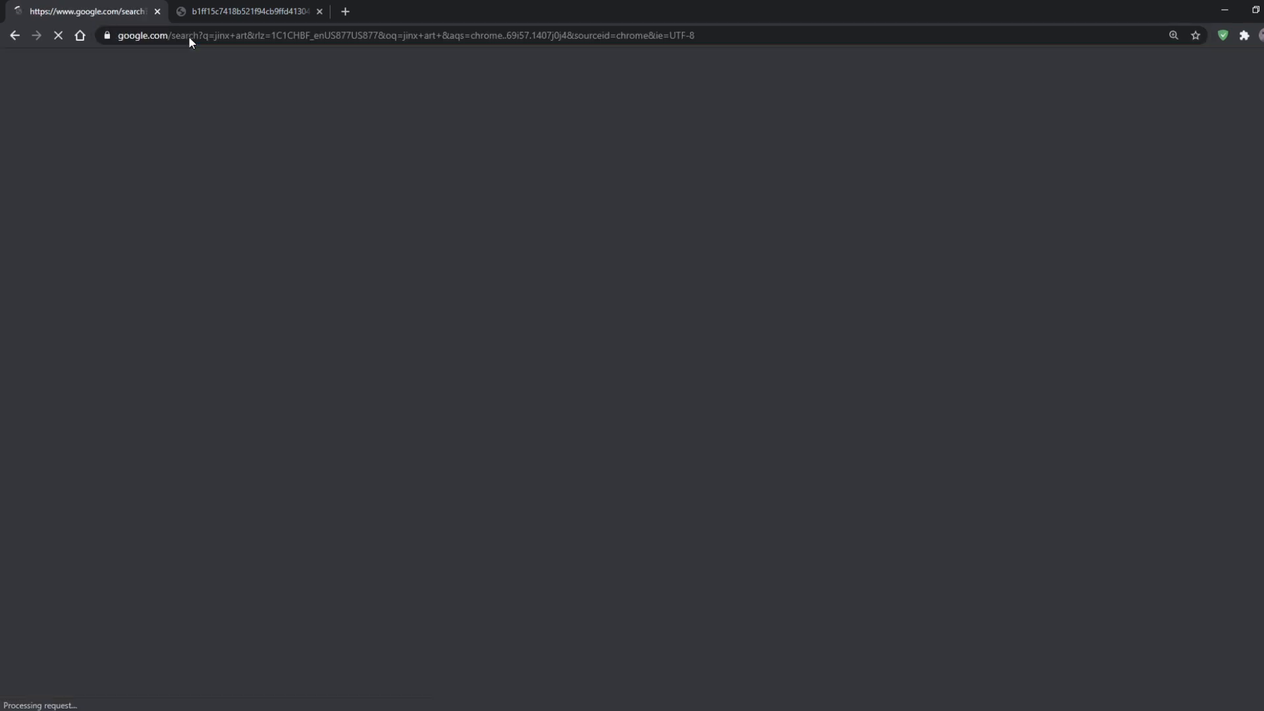
{"action": "left_click", "coordinate": [217, 123]}
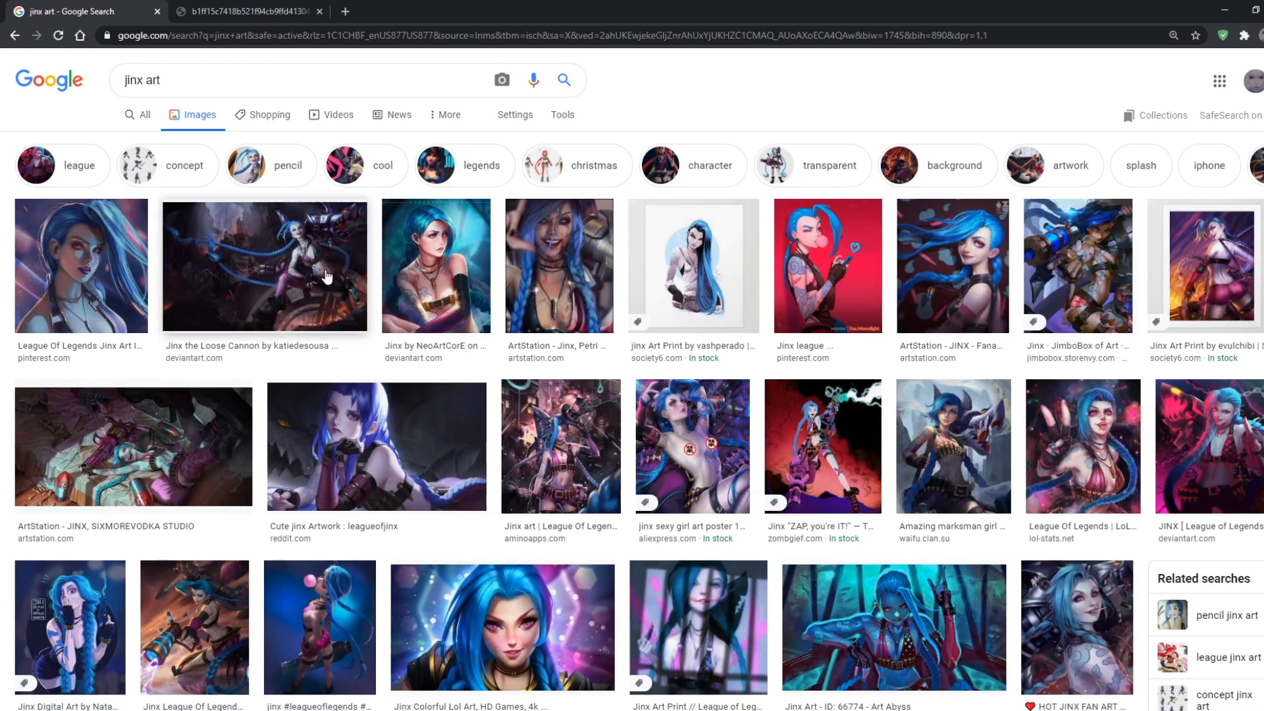
Preview the "Jinx the Loose Cannon" result, open its DeviantArt page in a new tab and return to the image results
{"action": "left_click", "coordinate": [327, 277]}
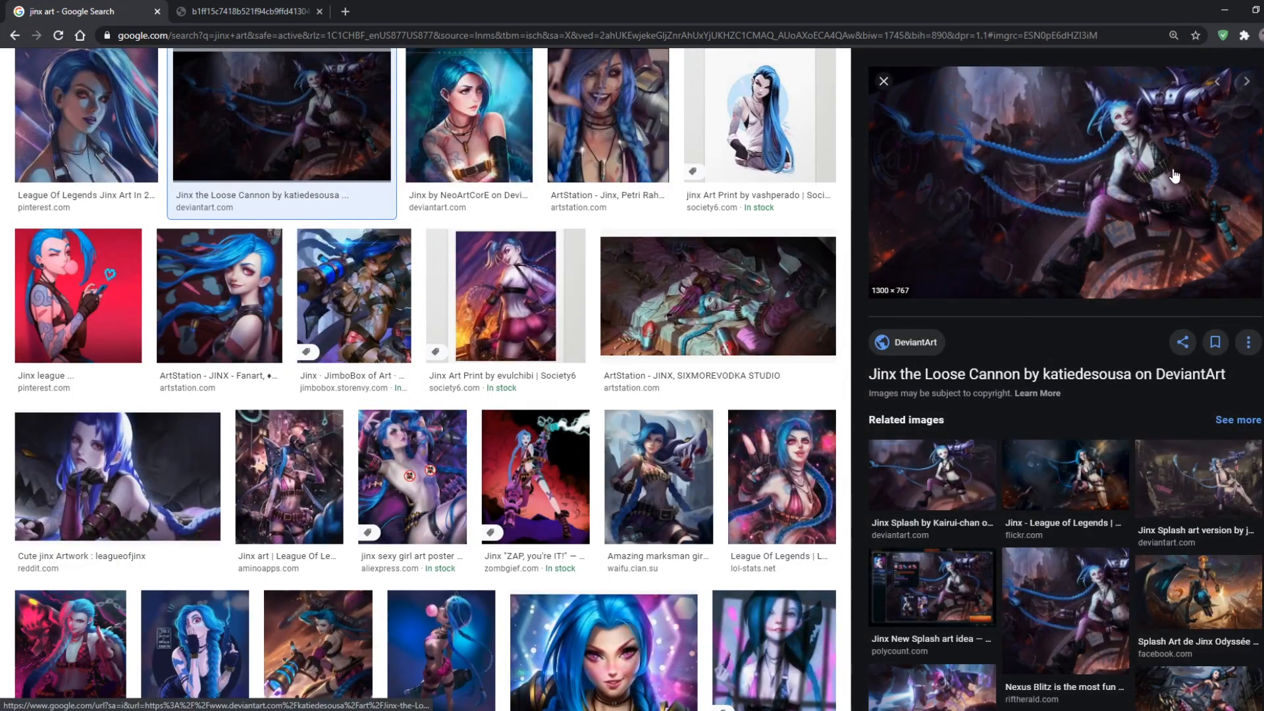
{"action": "left_click", "coordinate": [1173, 170]}
{"action": "left_click", "coordinate": [79, 10]}
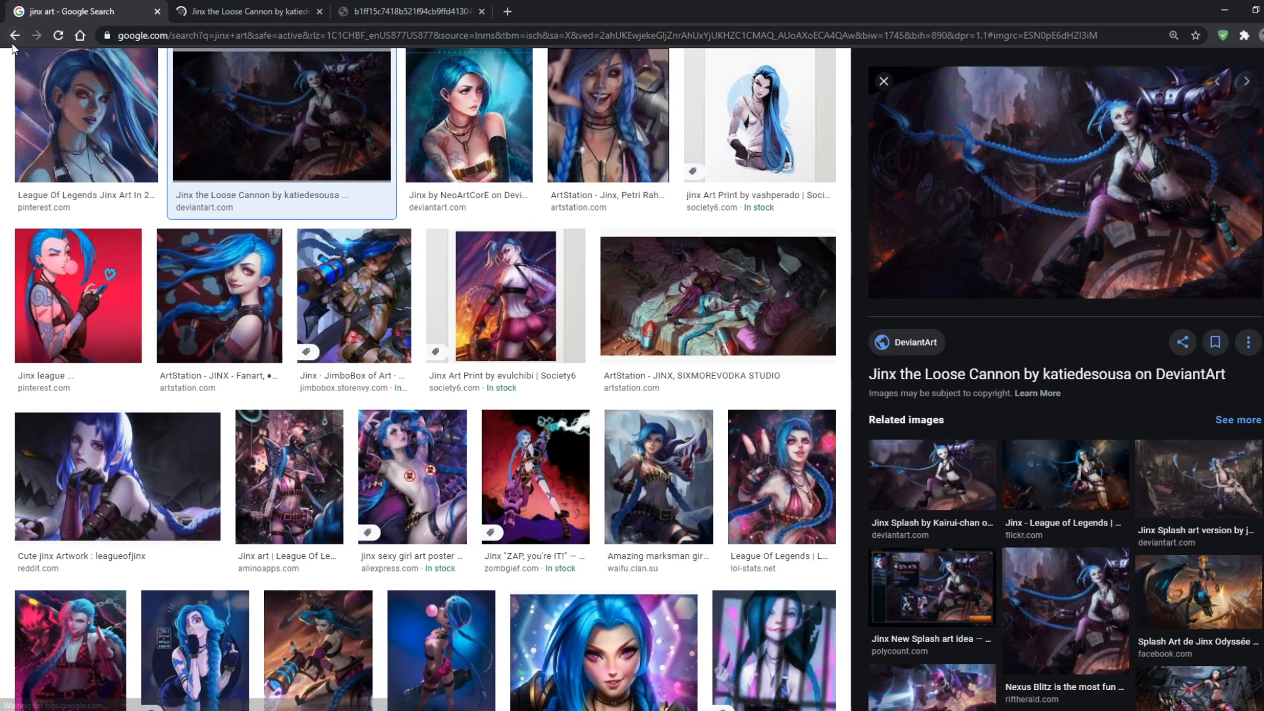
{"action": "scroll", "coordinate": [513, 432], "scroll_direction": "up", "scroll_amount": 2}
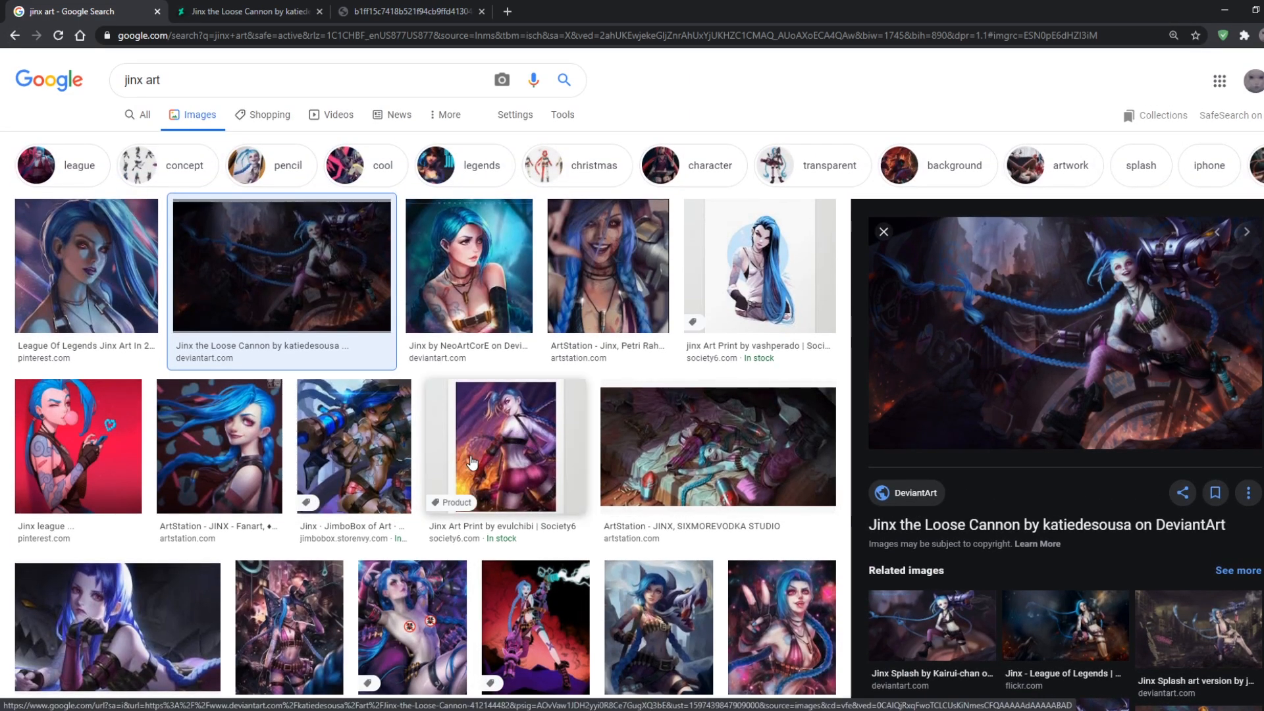
Preview the AliExpress Jinx poster result, close the preview and look through the other Jinx images
{"action": "left_click", "coordinate": [440, 626]}
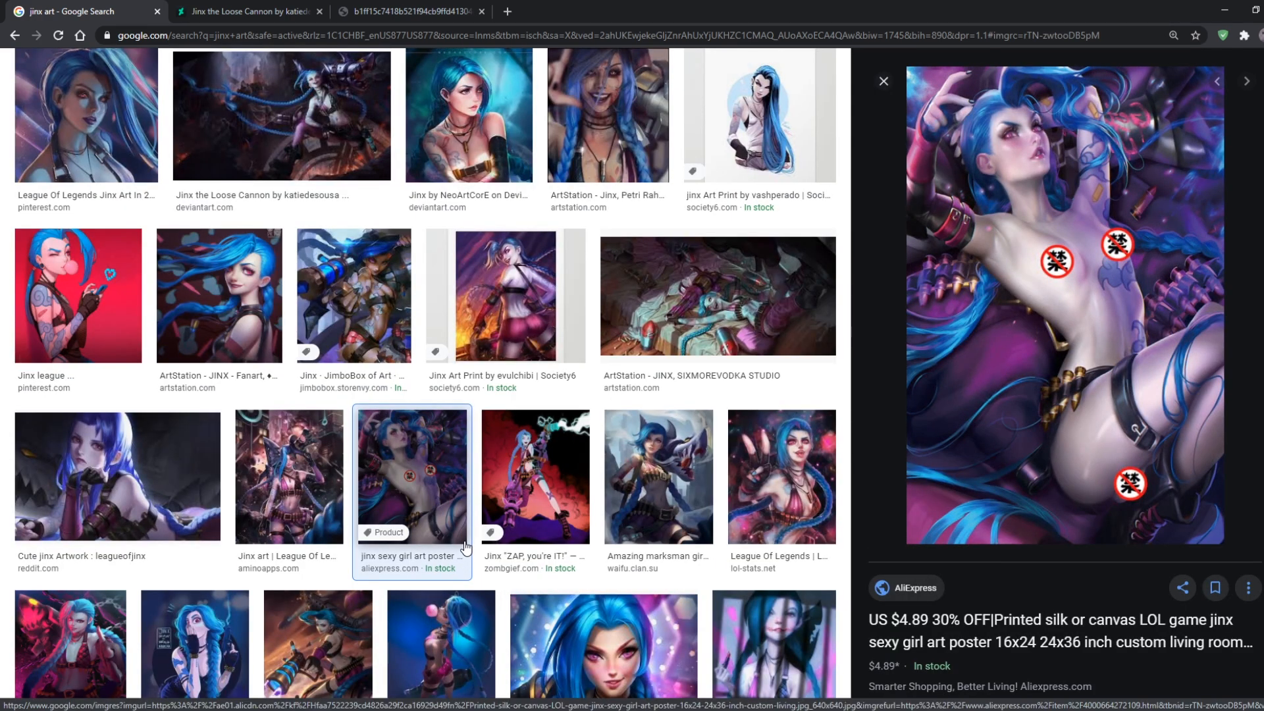
{"action": "scroll", "coordinate": [465, 548], "scroll_direction": "down", "scroll_amount": 2}
{"action": "scroll", "coordinate": [1008, 503], "scroll_direction": "down", "scroll_amount": 3}
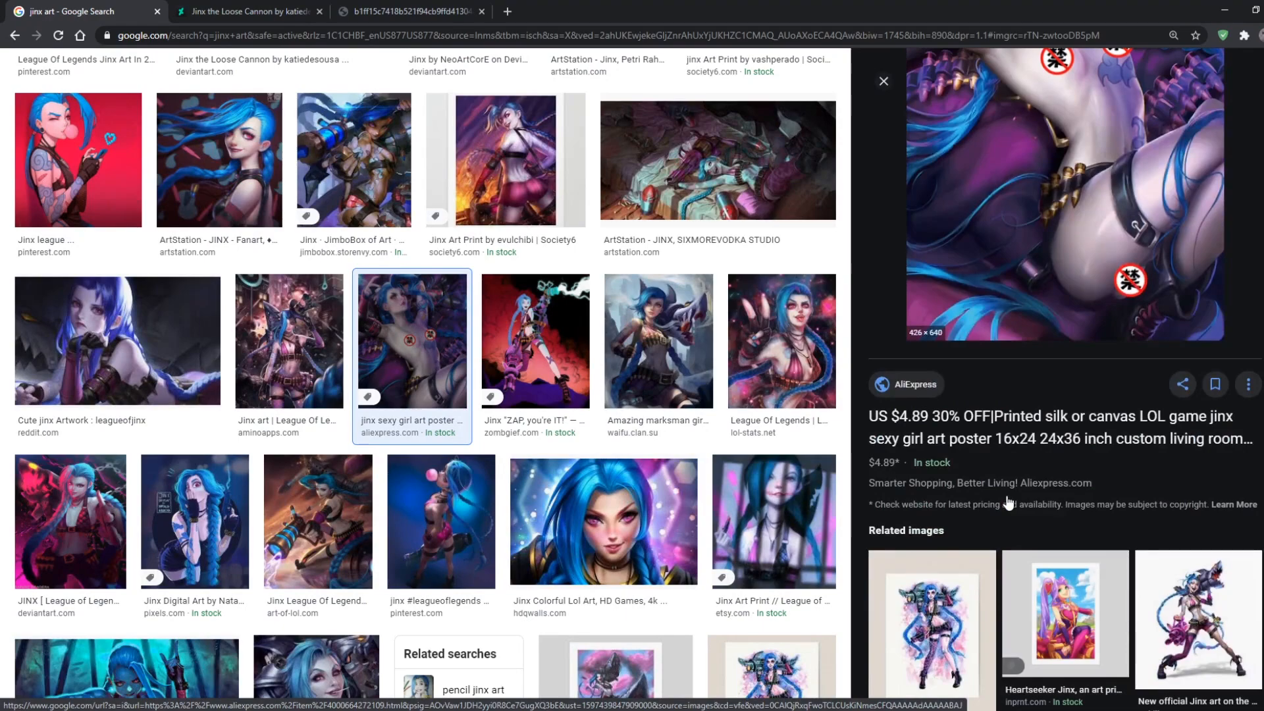
{"action": "scroll", "coordinate": [1044, 534], "scroll_direction": "up", "scroll_amount": 3}
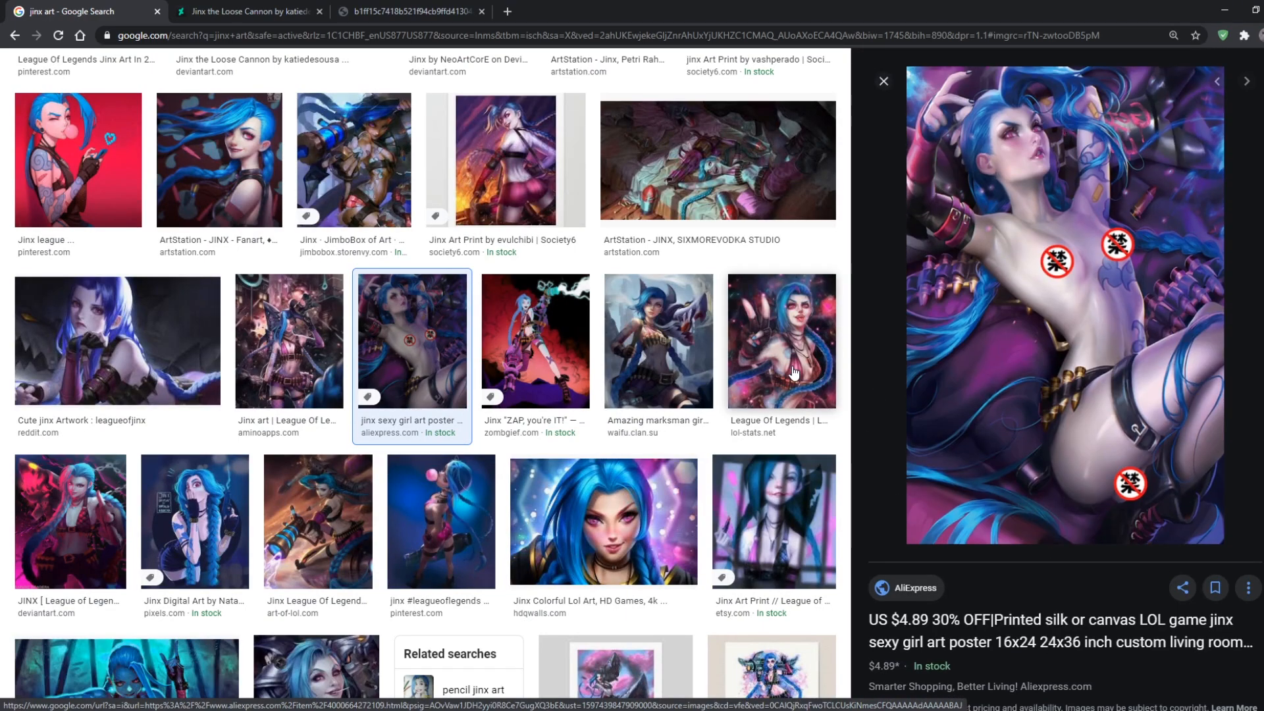
{"action": "scroll", "coordinate": [794, 373], "scroll_direction": "up", "scroll_amount": 4}
{"action": "left_click", "coordinate": [884, 231]}
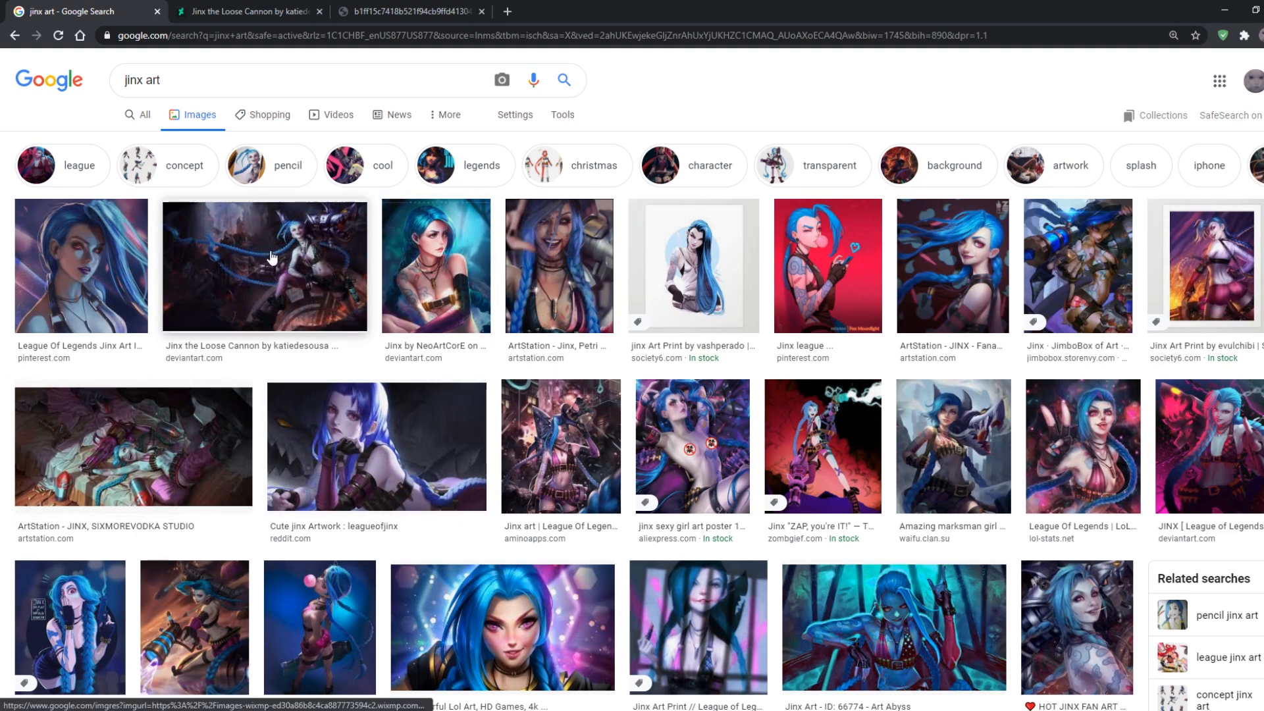
{"action": "scroll", "coordinate": [272, 254], "scroll_direction": "down", "scroll_amount": 4}
{"action": "scroll", "coordinate": [313, 277], "scroll_direction": "down", "scroll_amount": 4}
{"action": "scroll", "coordinate": [315, 279], "scroll_direction": "up", "scroll_amount": 8}
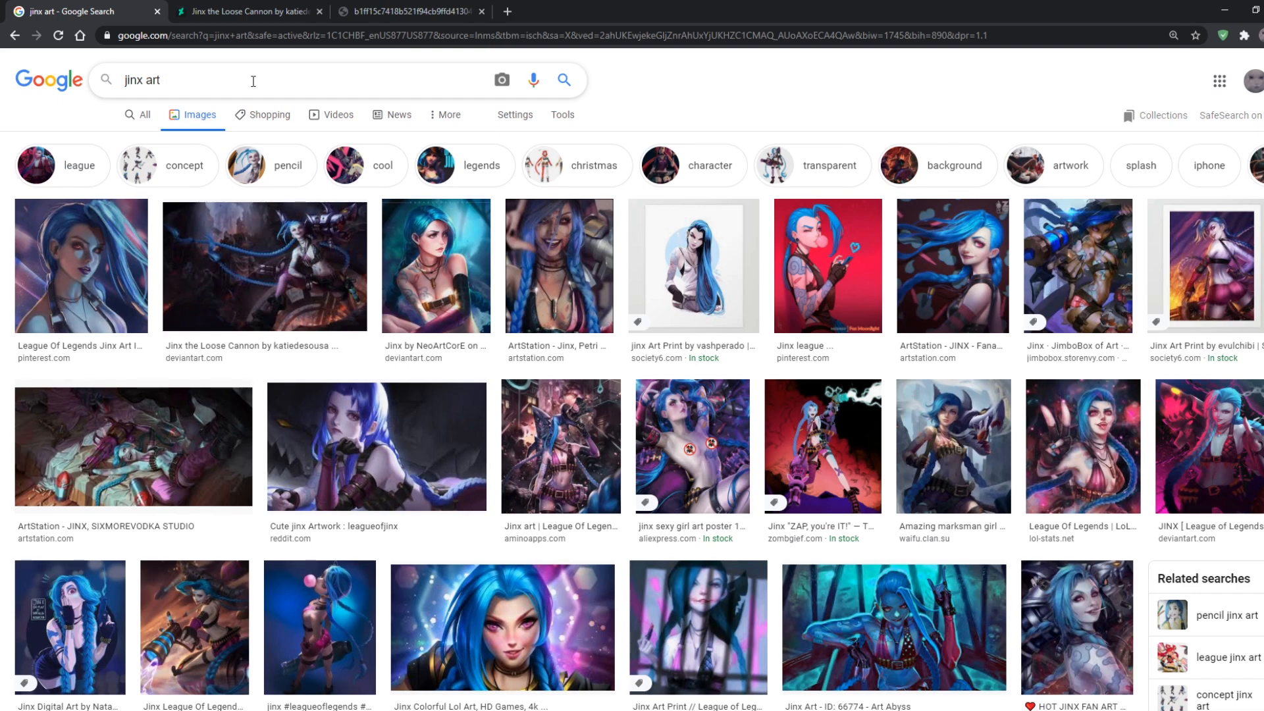
Refine the image search to "jinx art splash league" and preview the Game Art HQ Loose Cannon result
{"action": "type", "text": "splash league"}
{"action": "key", "text": "Return"}
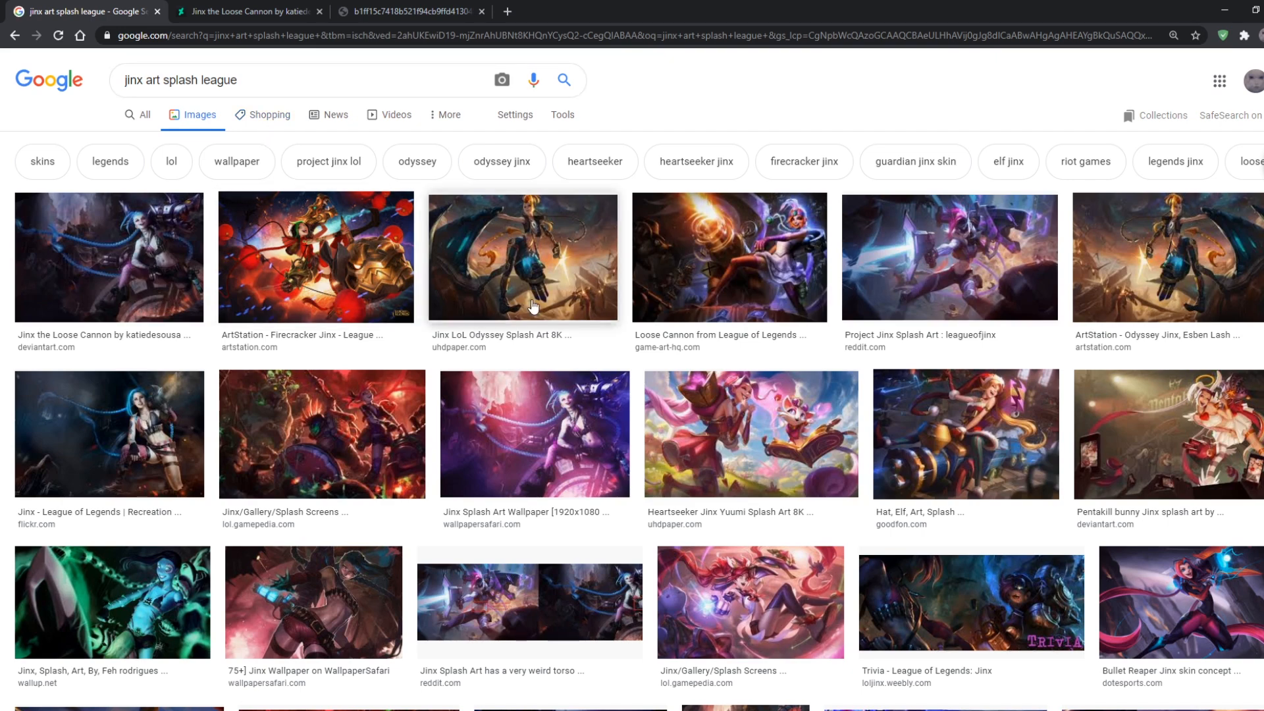
{"action": "left_click", "coordinate": [784, 270]}
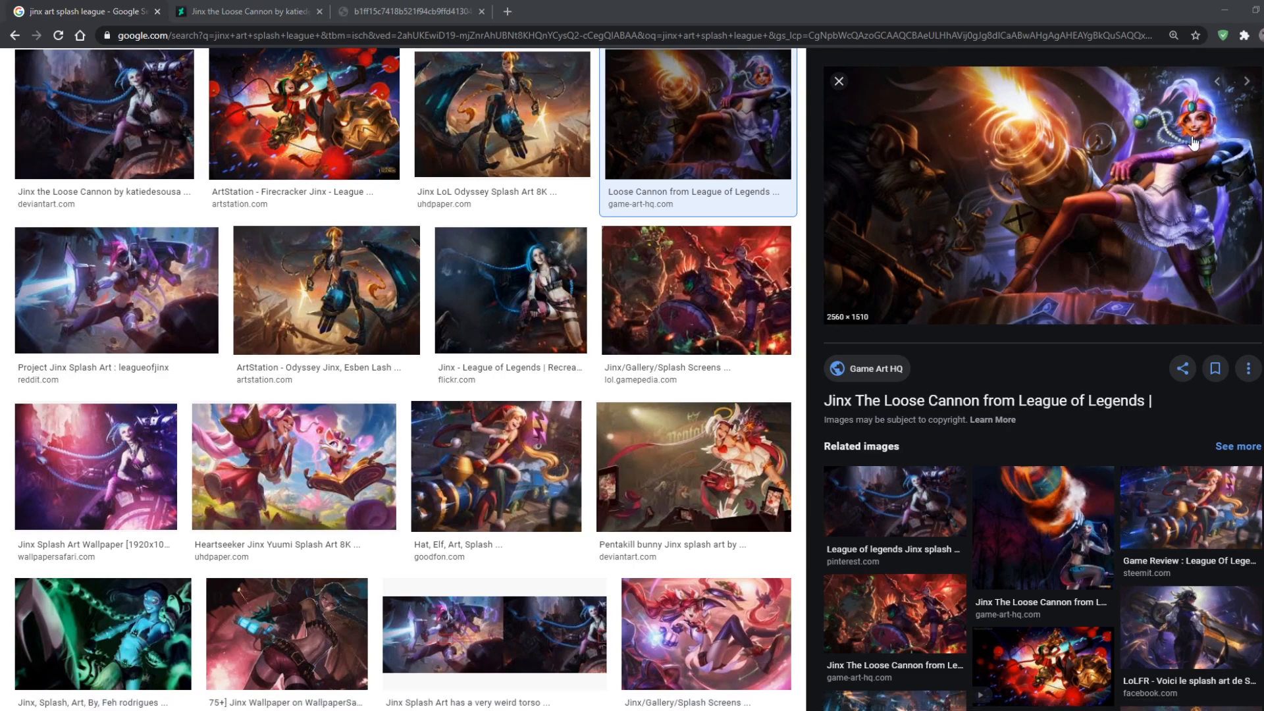
{"action": "scroll", "coordinate": [199, 420], "scroll_direction": "up", "scroll_amount": 1}
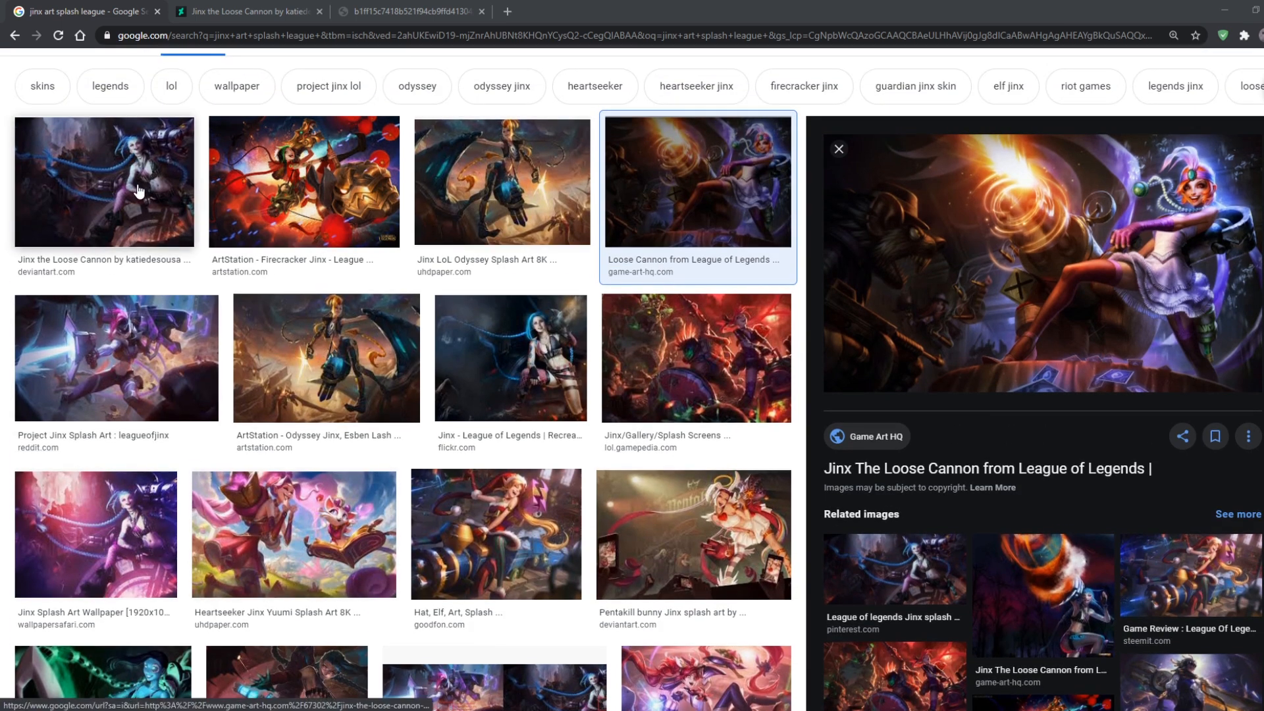
Preview the Jinx Splash Art Wallpaper result, open its WallpaperSafari page and return to the image results
{"action": "left_click", "coordinate": [95, 533]}
{"action": "left_click", "coordinate": [1104, 258]}
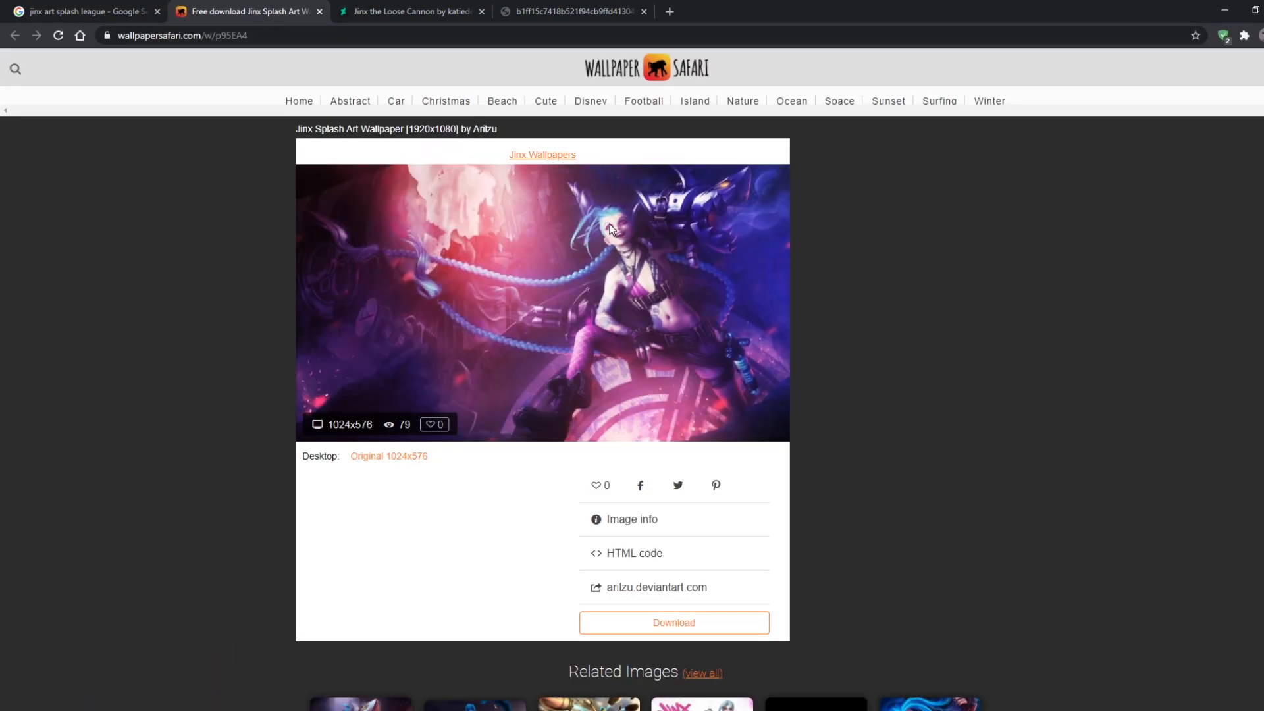
{"action": "left_click", "coordinate": [93, 7]}
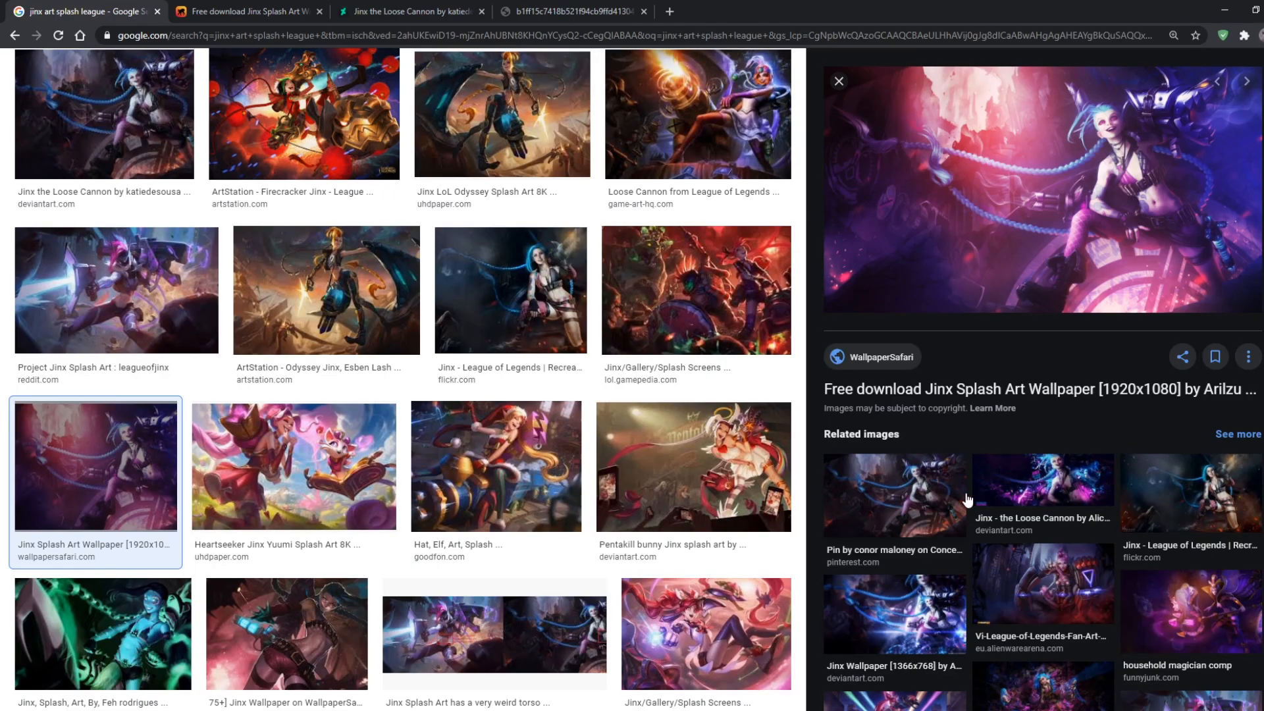
Preview the Game Art HQ Loose Cannon image again and restore the browser to a smaller window over Photoshop
{"action": "scroll", "coordinate": [602, 412], "scroll_direction": "up", "scroll_amount": 3}
{"action": "left_click", "coordinate": [609, 309]}
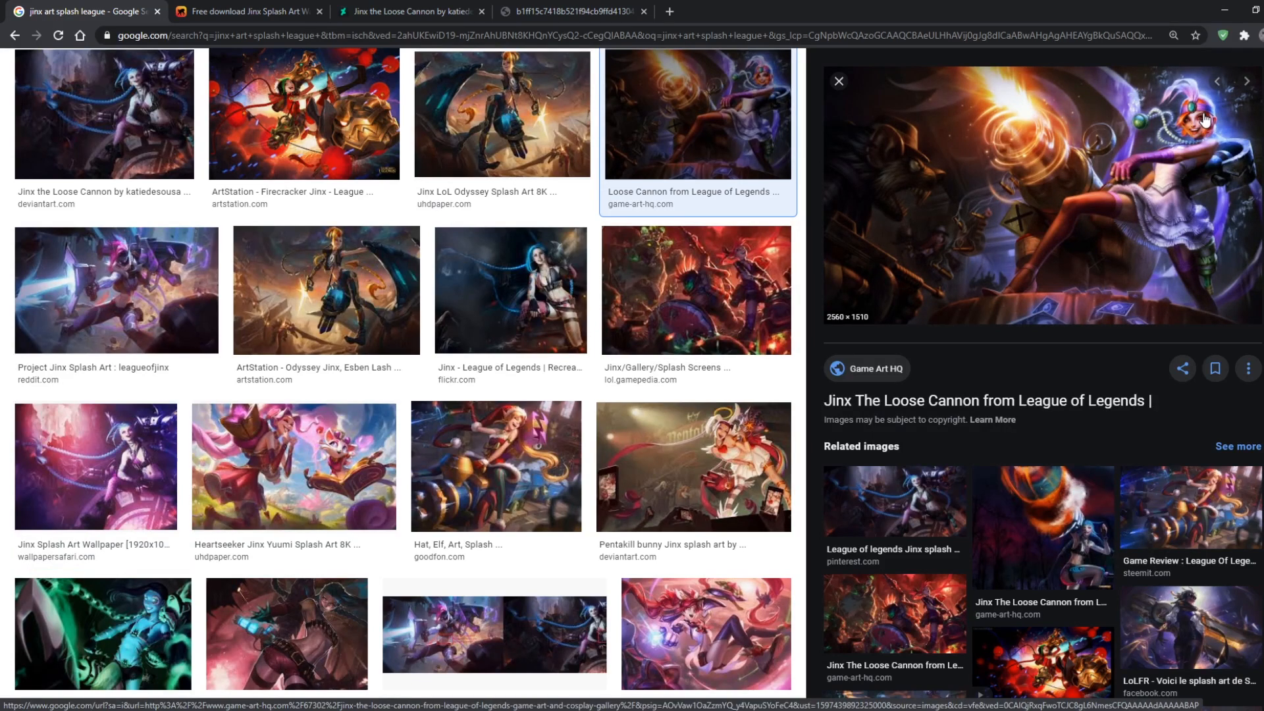
{"action": "left_click", "coordinate": [1256, 10]}
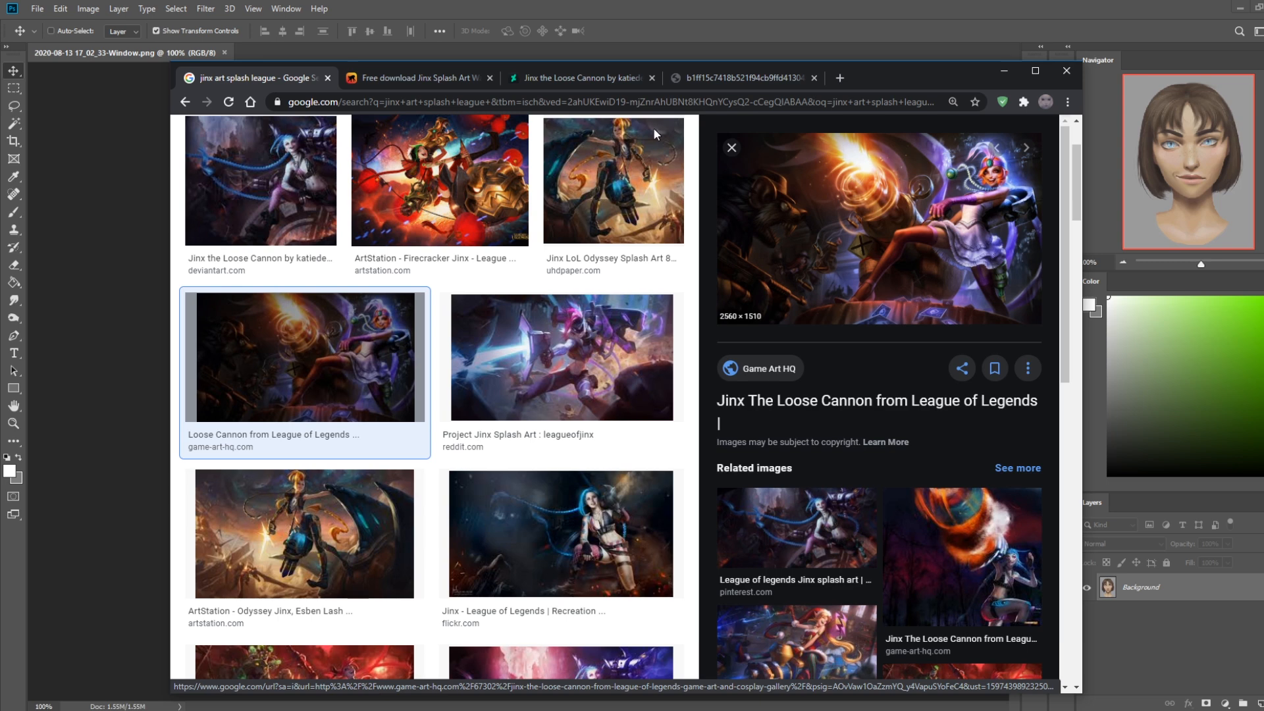
Search Google for "cruella deville" in the WallpaperSafari tab and show the image results
{"action": "left_click", "coordinate": [449, 74]}
{"action": "left_click", "coordinate": [467, 105]}
{"action": "type", "text": "cruella deville"}
{"action": "key", "text": "Return"}
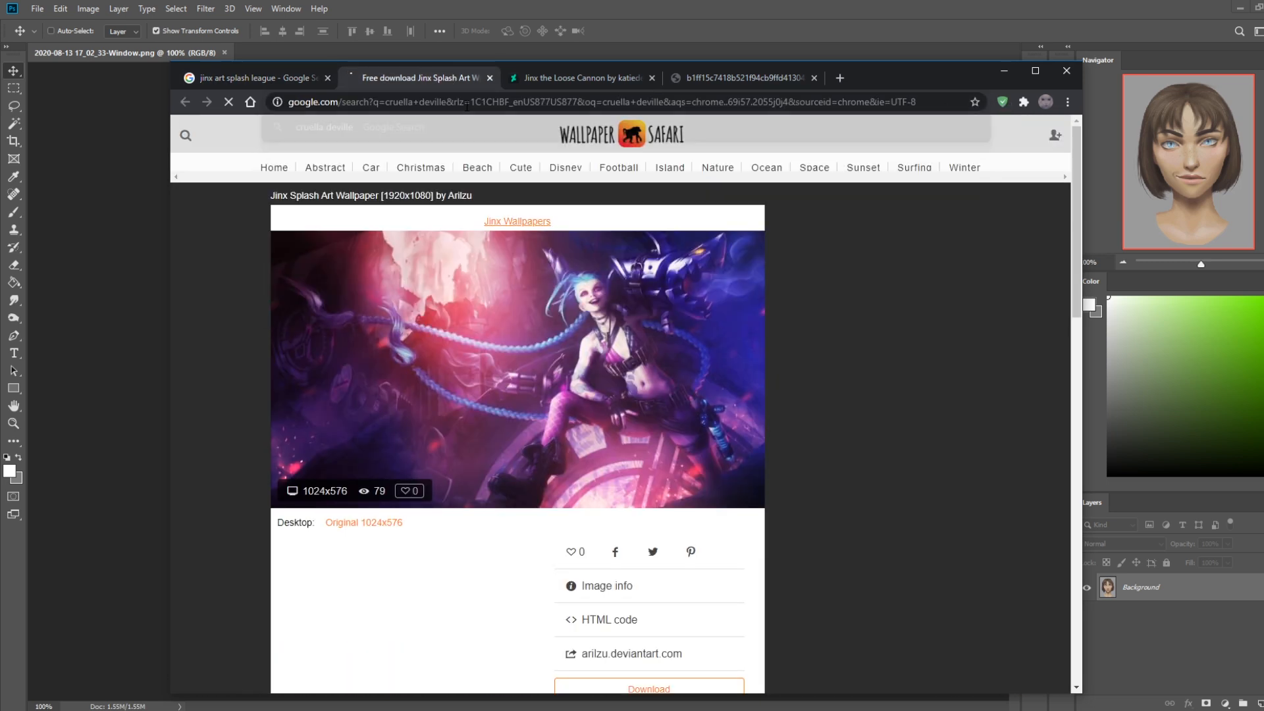
{"action": "left_click", "coordinate": [387, 192]}
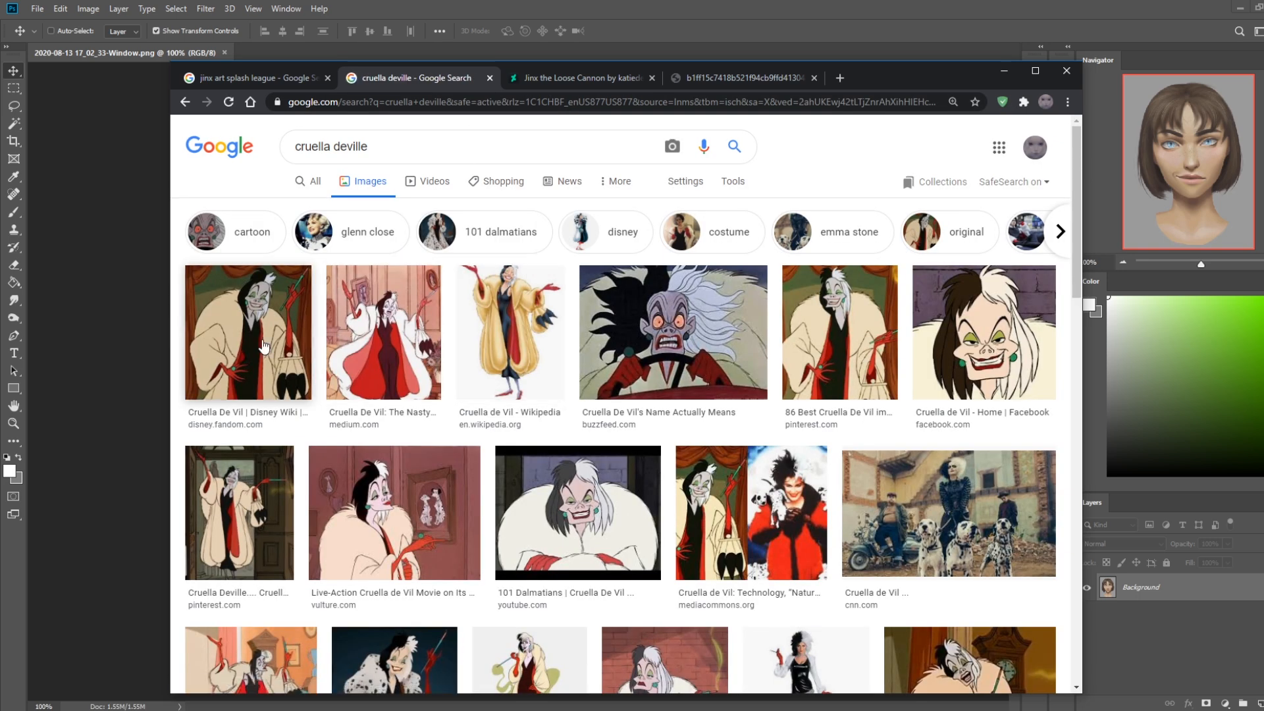
Compare the 101 Dalmatians Cruella De Vil image with the DeviantArt "Jinx the Loose Cannon" image by previewing each
{"action": "left_click", "coordinate": [597, 514]}
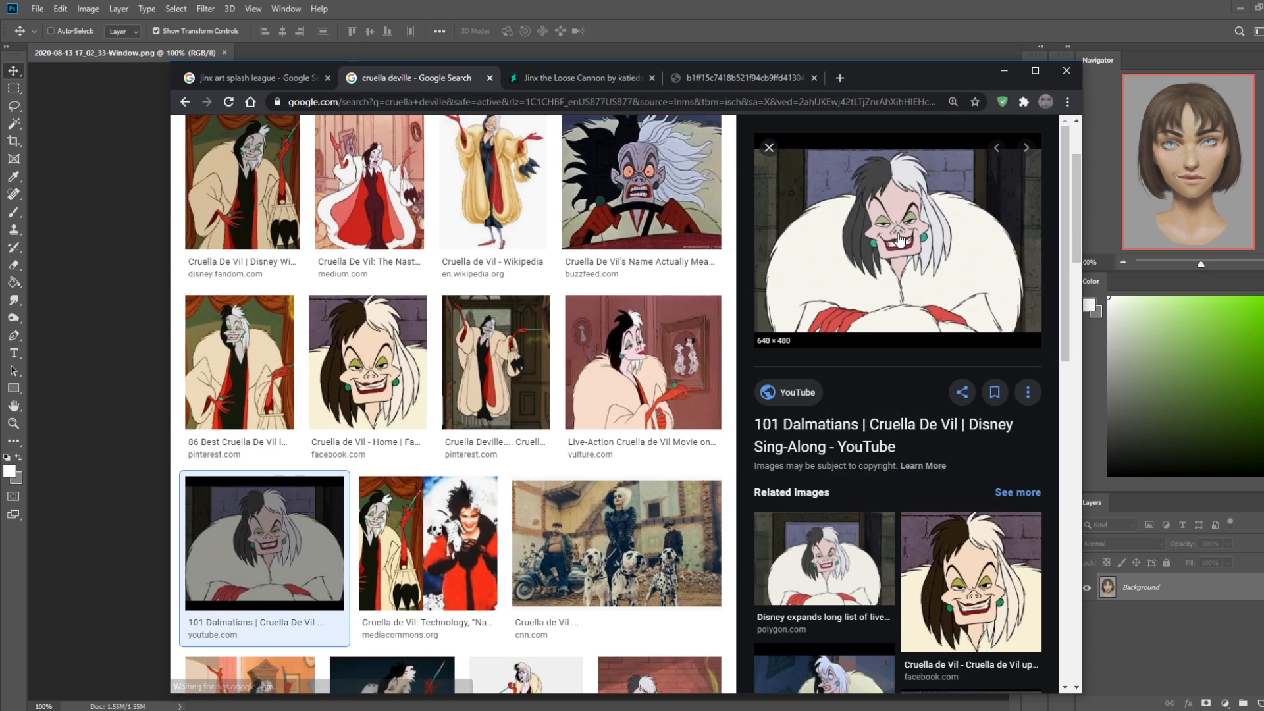
{"action": "left_click", "coordinate": [267, 79]}
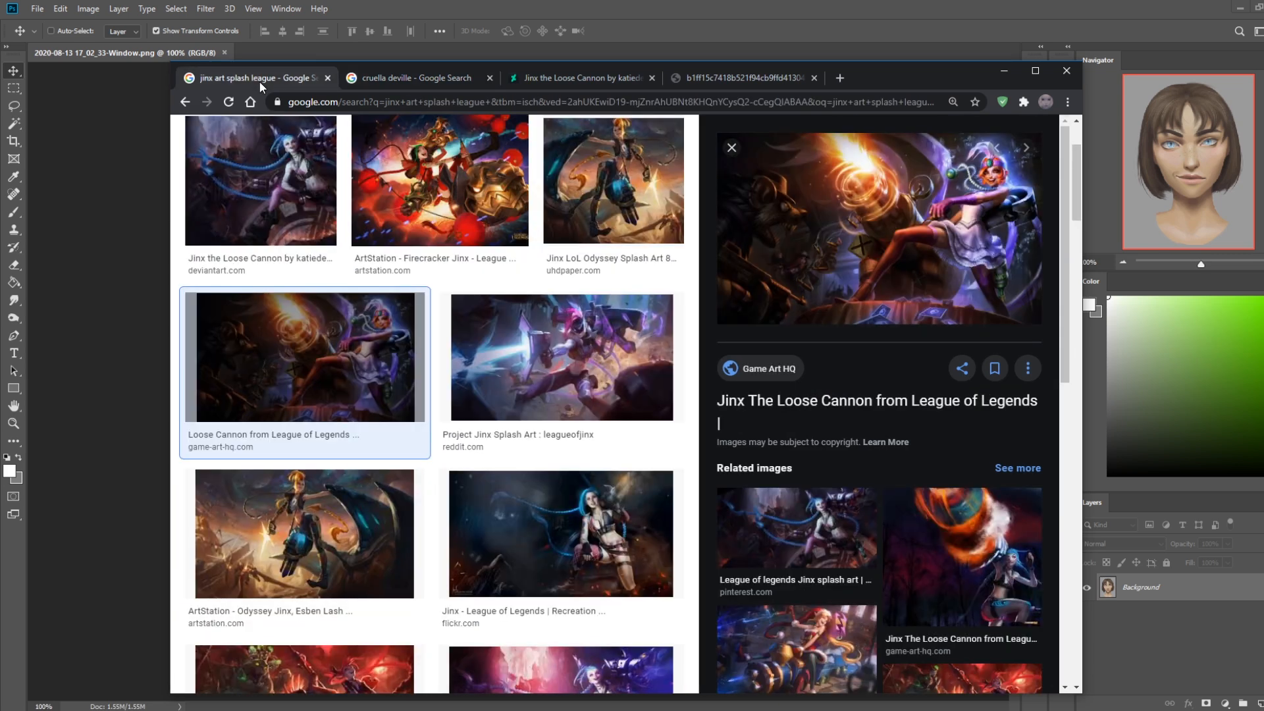
{"action": "left_click", "coordinate": [309, 186]}
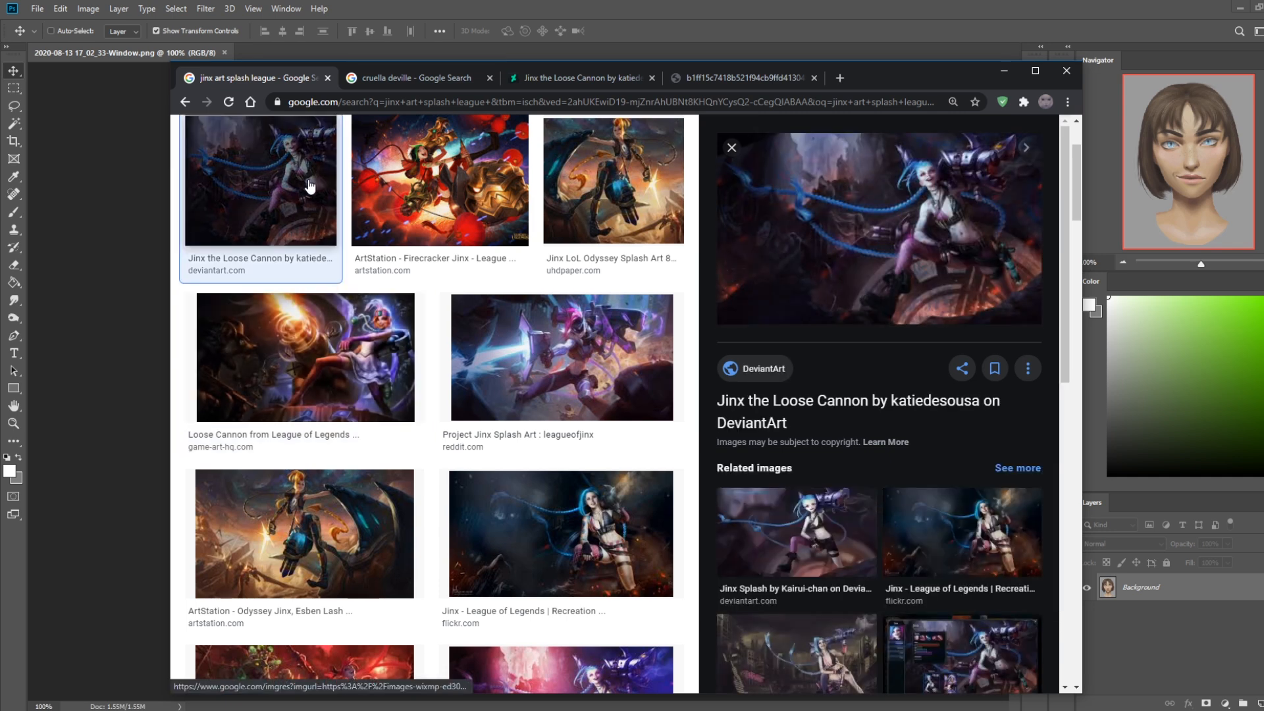
Compare the previewed 101 Dalmatians Cruella De Vil image with the Jinx the Loose Cannon image in the neighbouring search results
{"action": "left_click", "coordinate": [404, 78]}
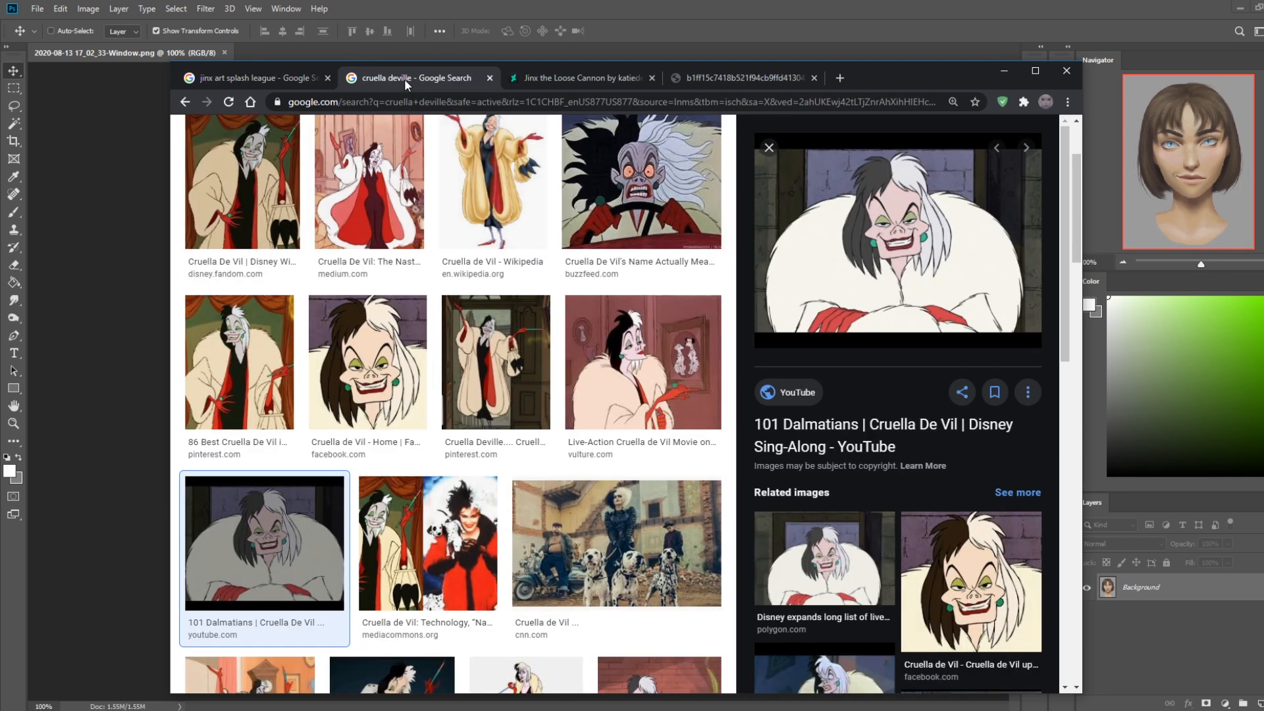
{"action": "left_click", "coordinate": [262, 80]}
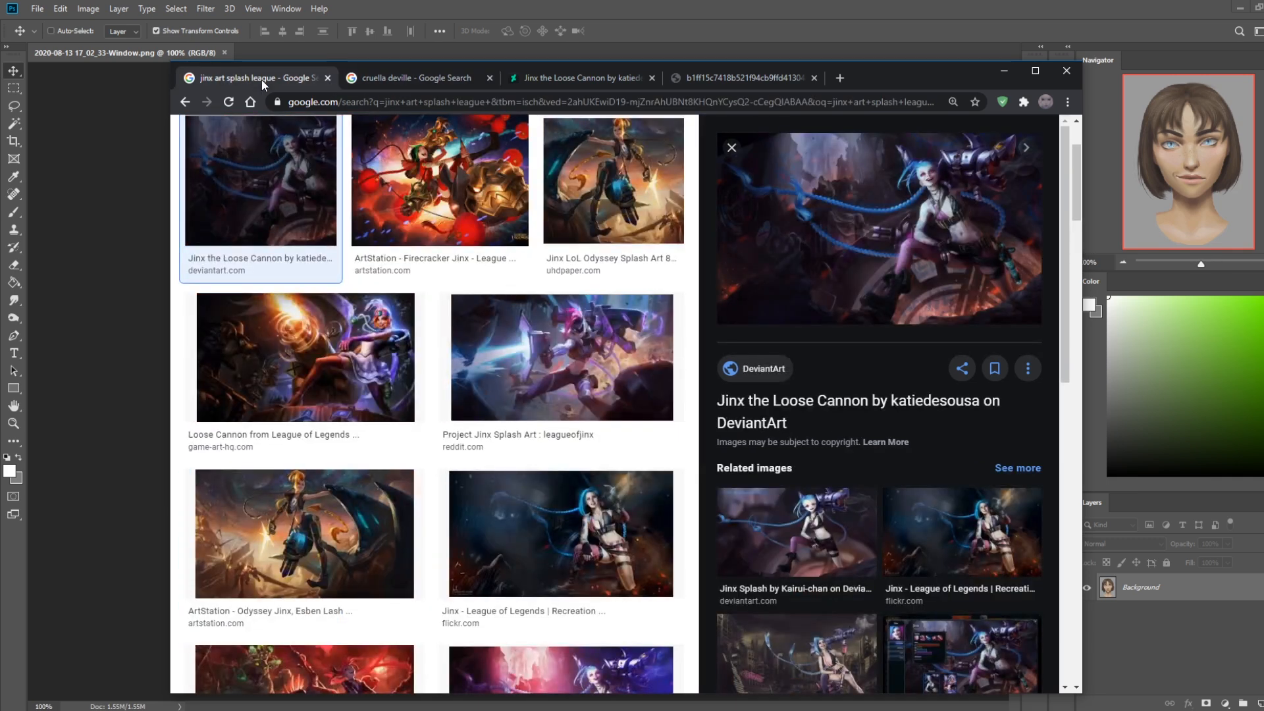
{"action": "left_click", "coordinate": [404, 78]}
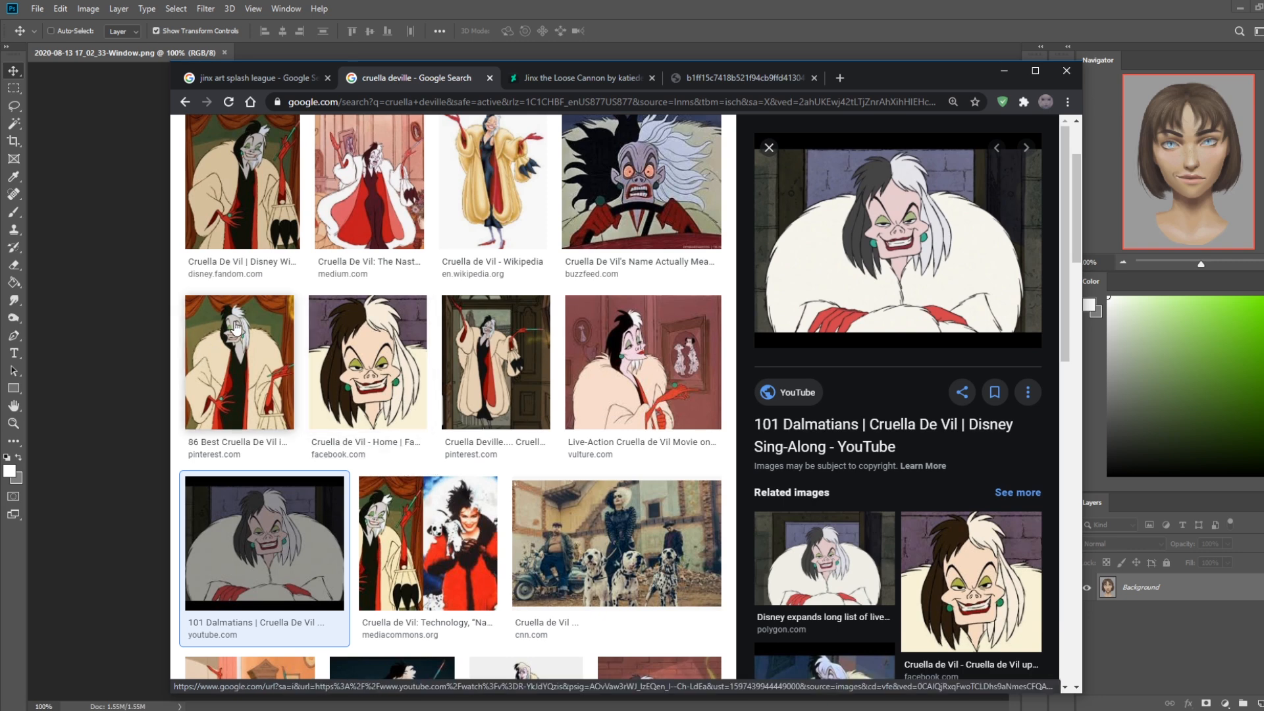
Preview the BuzzFeed and Facebook Cruella De Vil images, and return to the portrait in Photoshop
{"action": "left_click", "coordinate": [640, 187]}
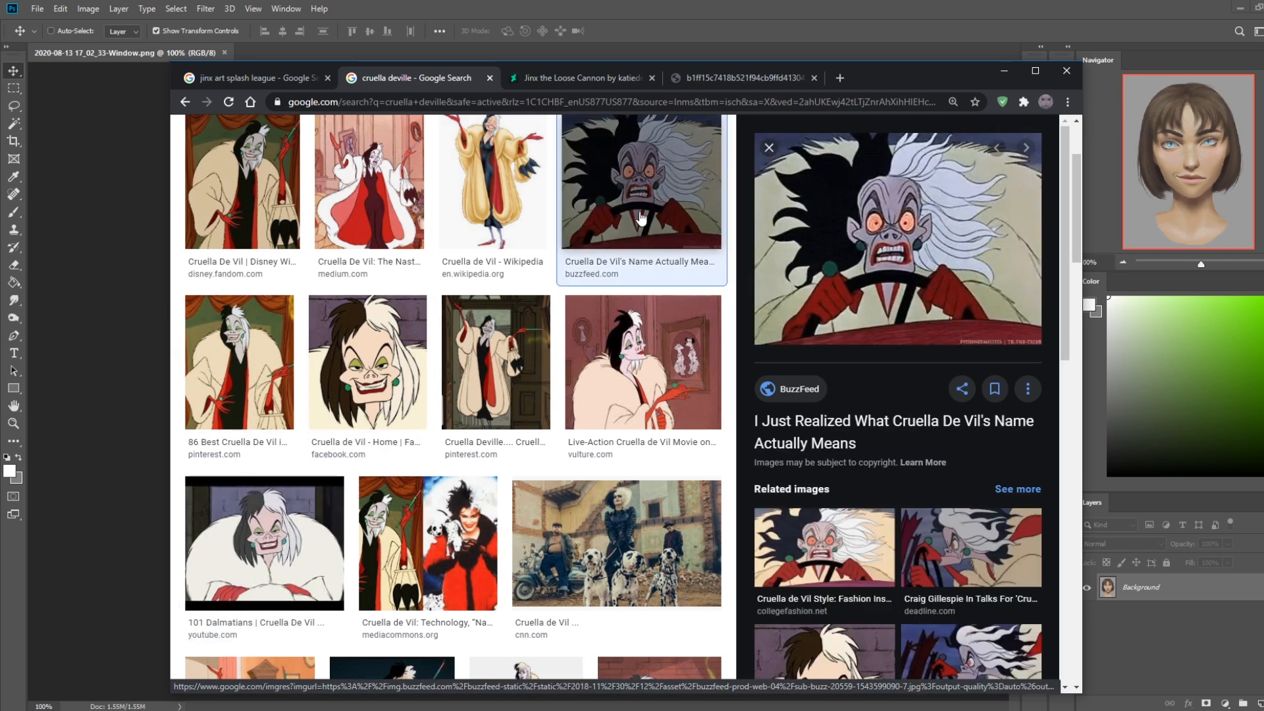
{"action": "scroll", "coordinate": [695, 435], "scroll_direction": "down", "scroll_amount": 3}
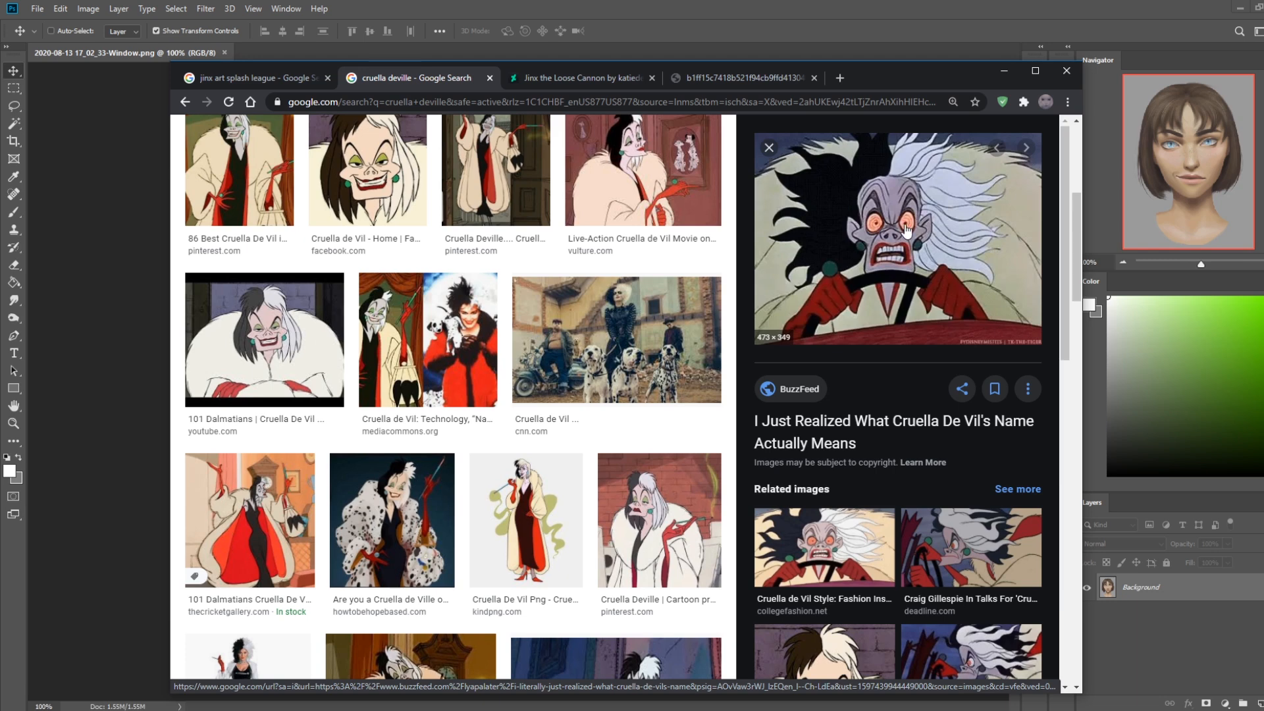
{"action": "scroll", "coordinate": [419, 191], "scroll_direction": "up", "scroll_amount": 2}
{"action": "left_click", "coordinate": [391, 312]}
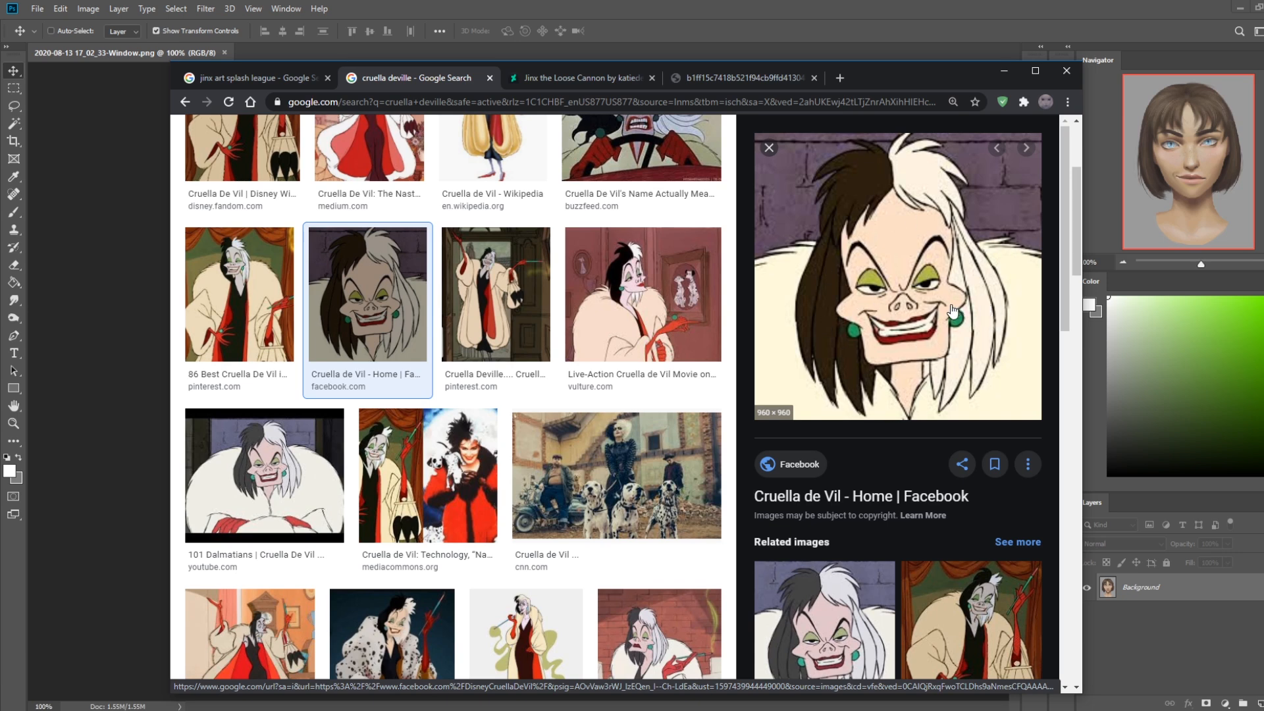
{"action": "left_click", "coordinate": [1004, 70]}
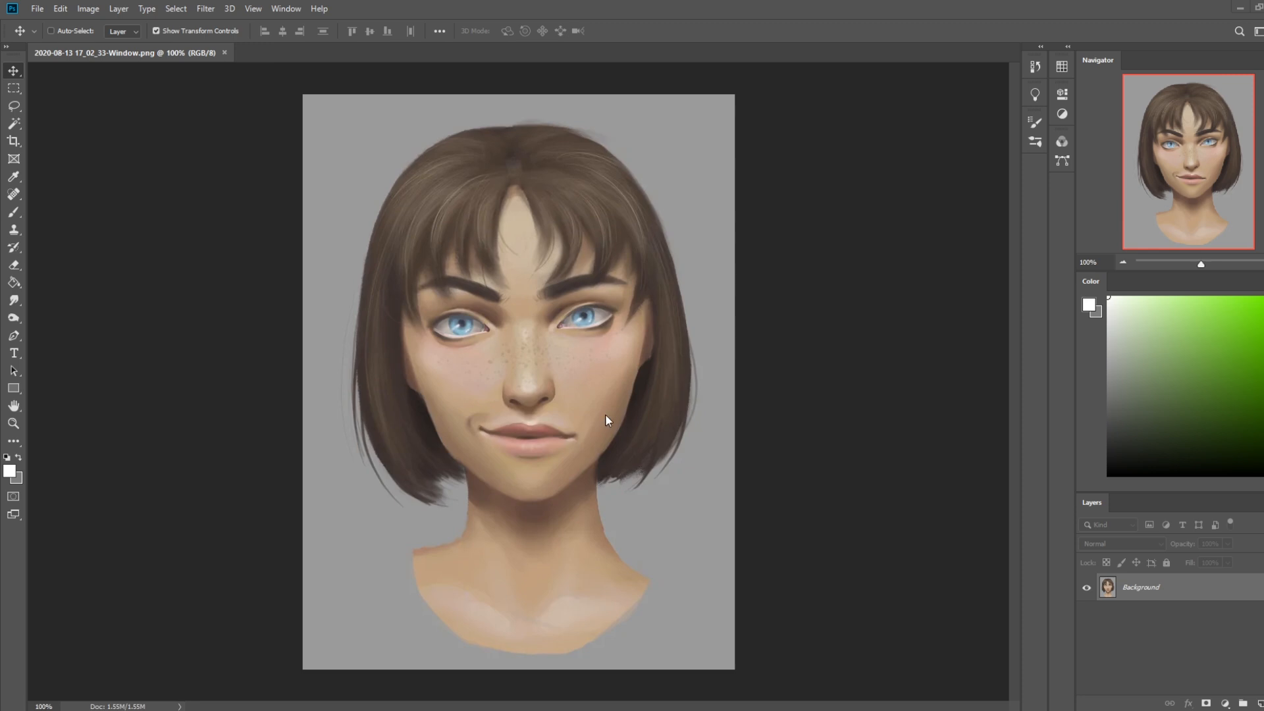
Switch to the Brush tool, check its brush presets and enlarge the brush to 5000 px
{"action": "key", "text": "b"}
{"action": "right_click", "coordinate": [567, 375]}
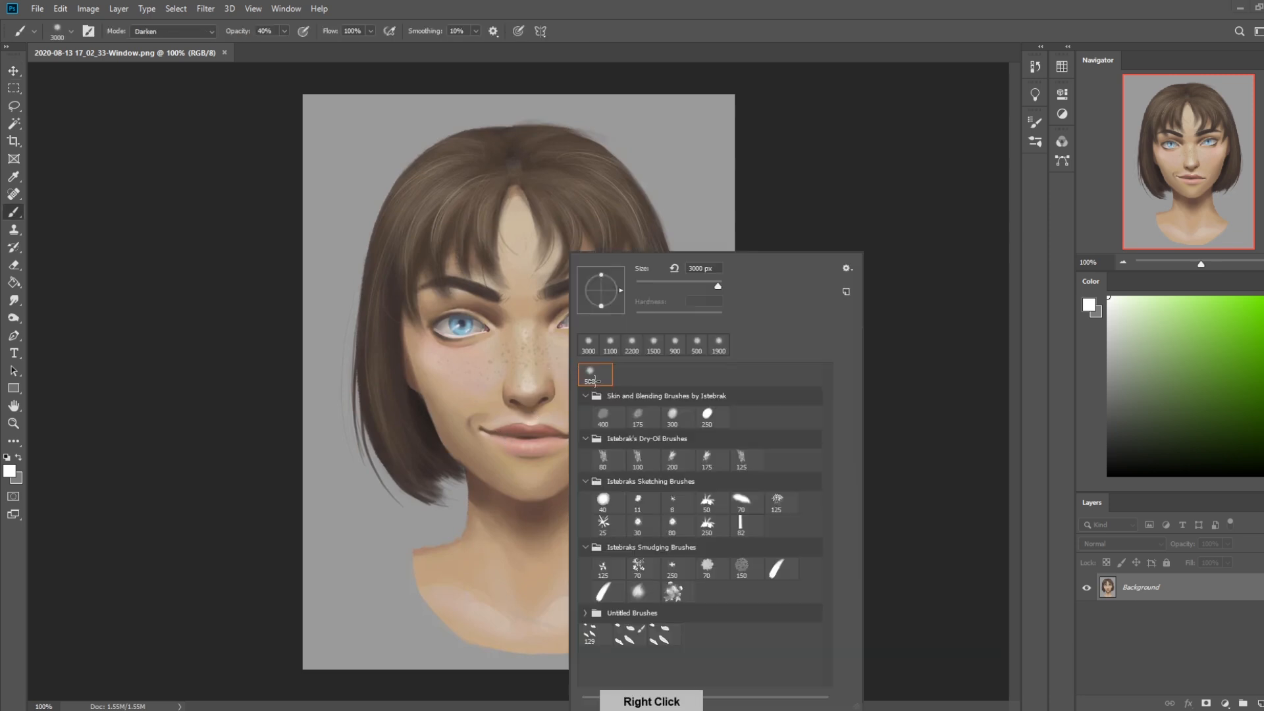
{"action": "left_click", "coordinate": [198, 406]}
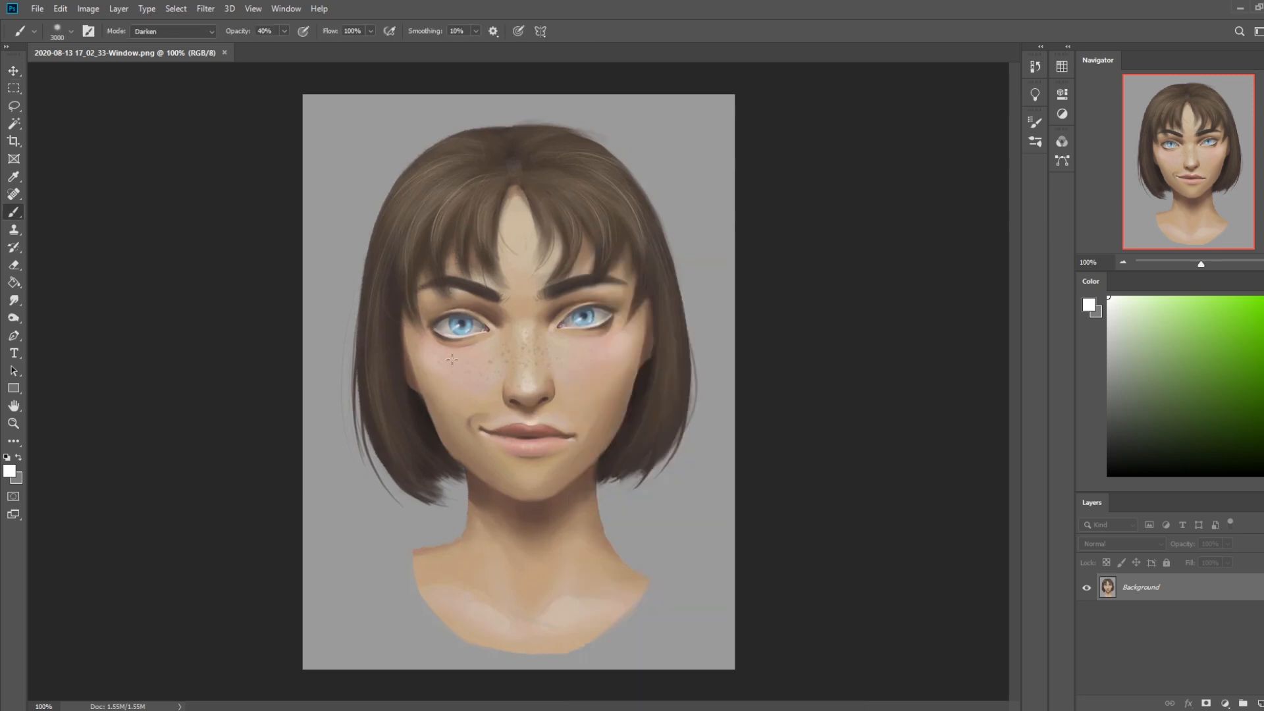
{"action": "right_click", "coordinate": [547, 331]}
{"action": "left_click", "coordinate": [868, 322]}
{"action": "key", "text": "e"}
{"action": "right_click", "coordinate": [506, 341]}
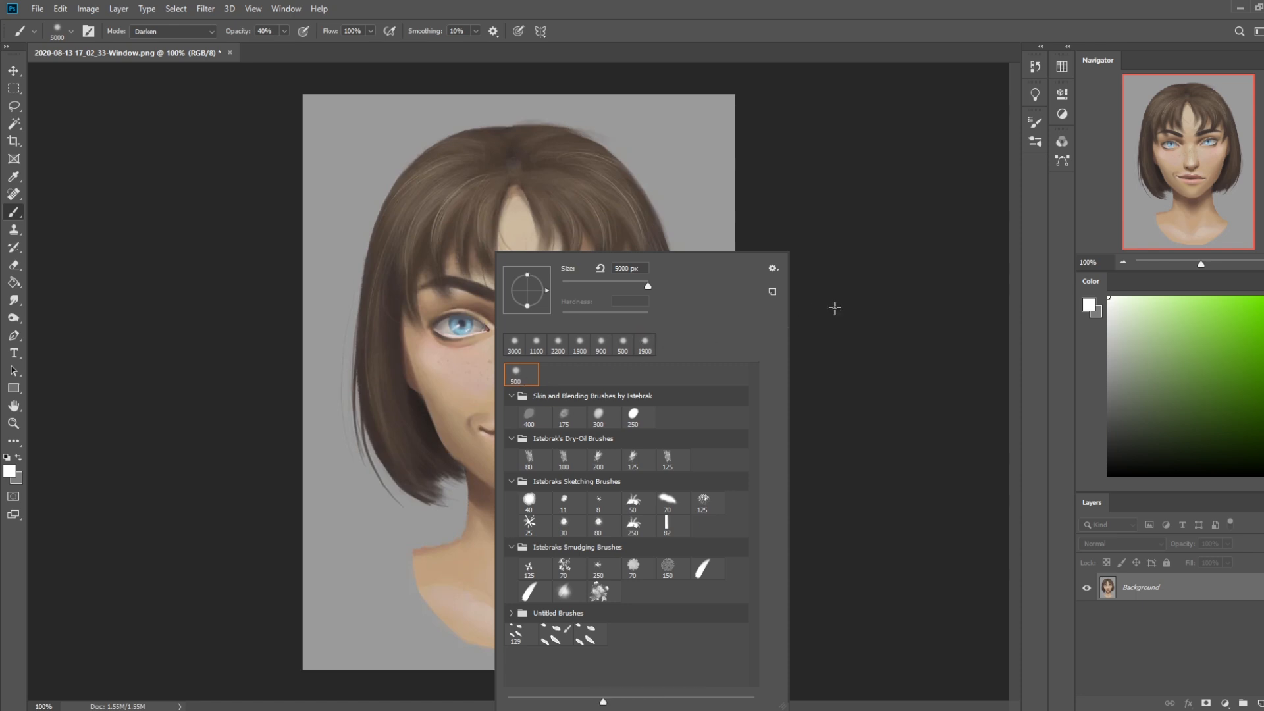
{"action": "left_click", "coordinate": [895, 302]}
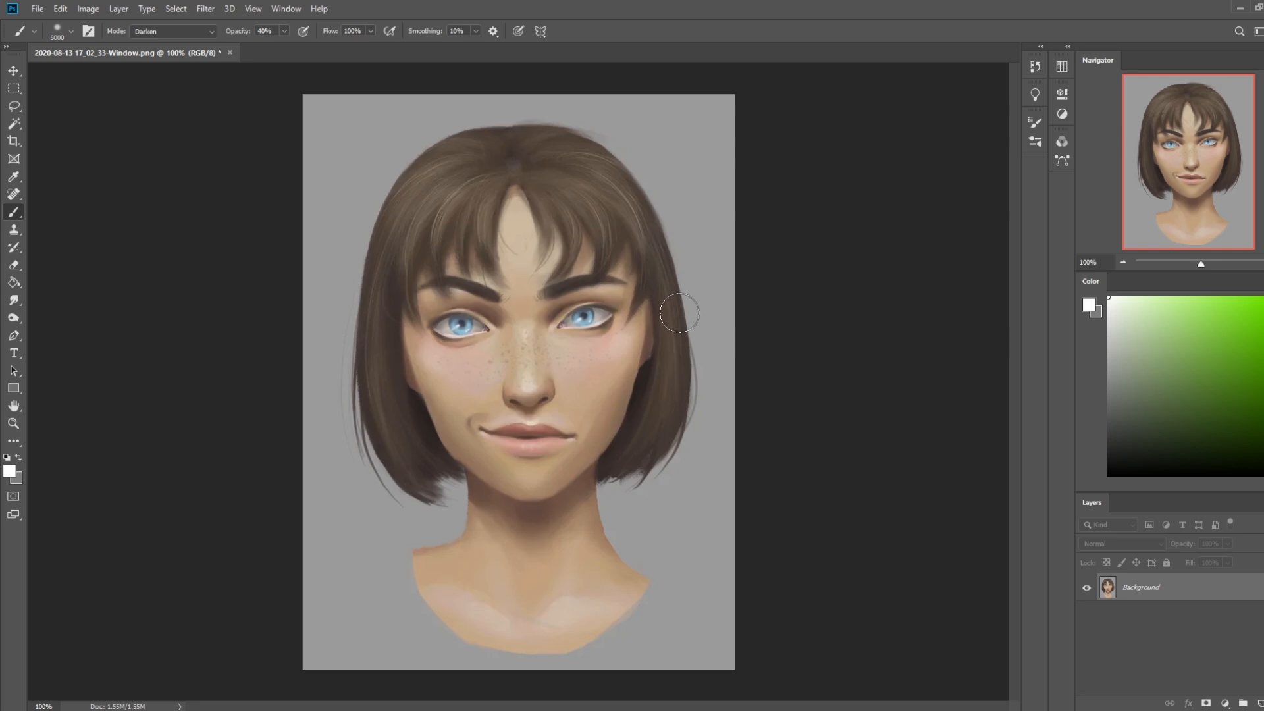
{"action": "key", "text": "ctrl"}
{"action": "mouse_move", "coordinate": [682, 349]}
{"action": "left_mouse_down"}
{"action": "mouse_move", "coordinate": [655, 366]}
{"action": "mouse_move", "coordinate": [653, 454]}
{"action": "left_mouse_up"}
{"action": "key", "text": "ctrl+z"}
{"action": "key", "text": "ctrl+z"}
{"action": "key", "text": "ctrl+z"}
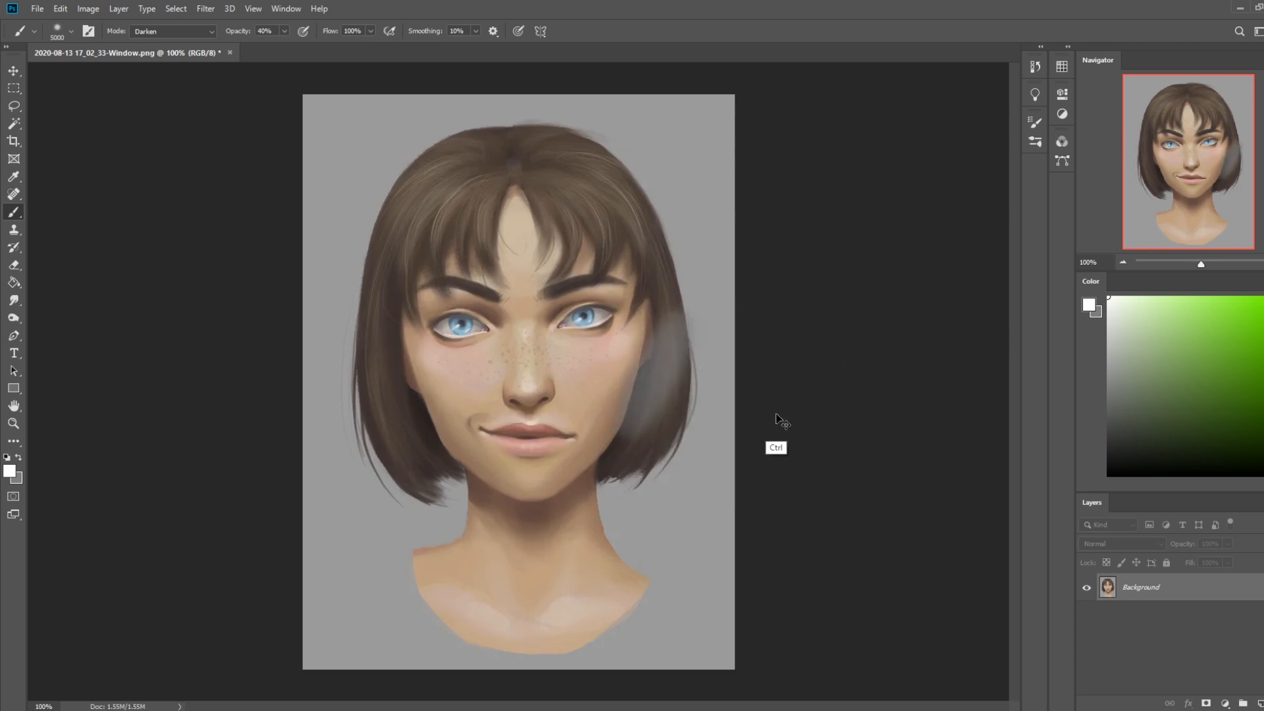
Choose the 500 px brush preset for painting on the portrait
{"action": "key", "text": "alt"}
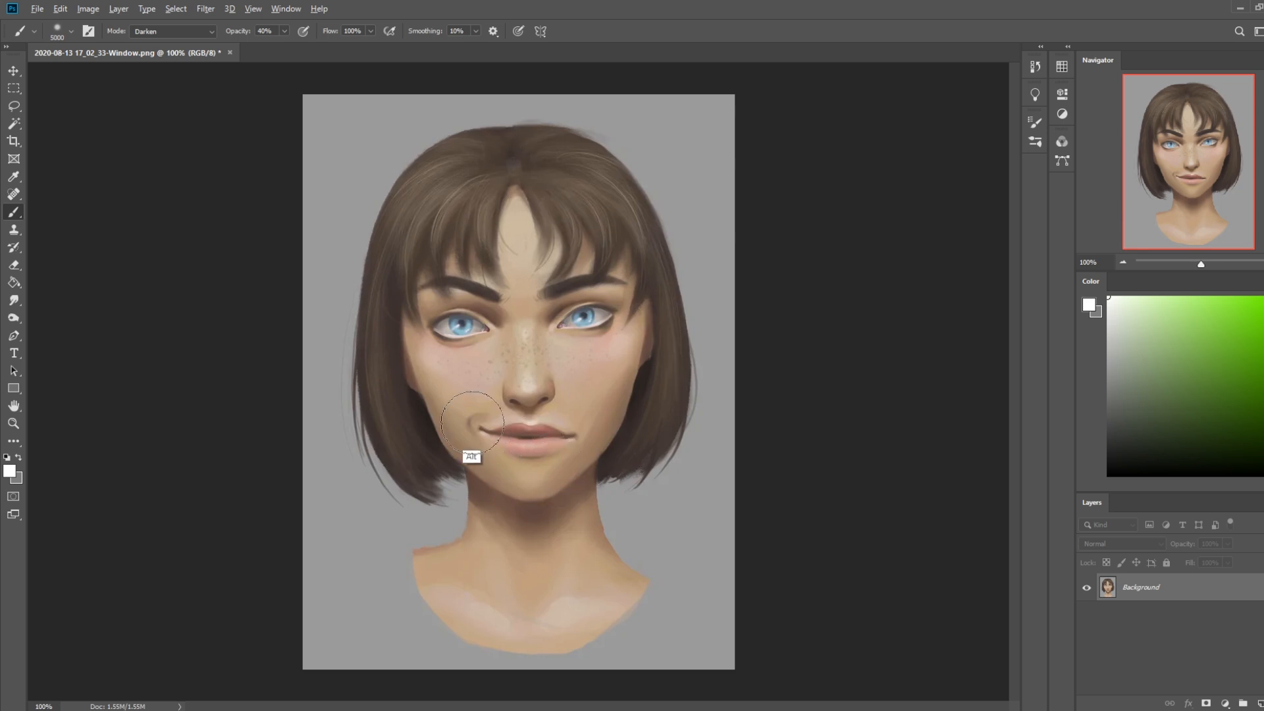
{"action": "key", "text": "alt"}
{"action": "right_click", "coordinate": [494, 382]}
{"action": "right_click", "coordinate": [485, 381]}
{"action": "left_click", "coordinate": [480, 385]}
{"action": "key", "text": "alt"}
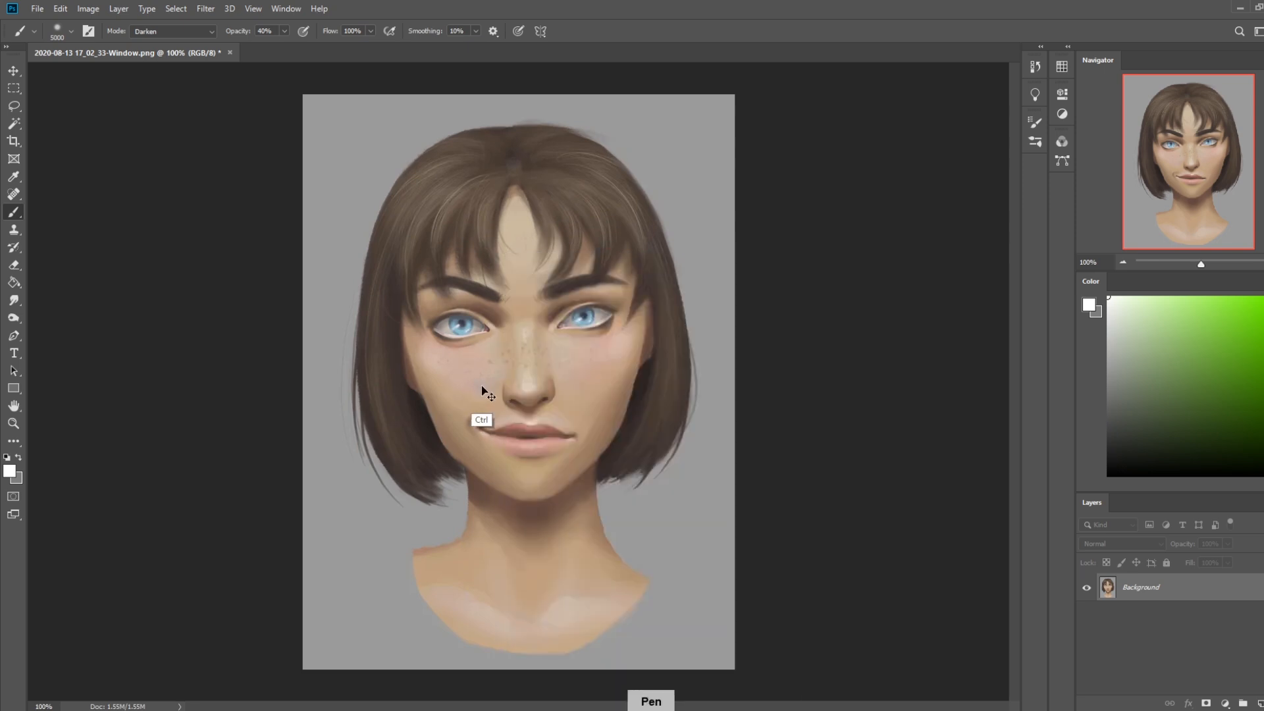
{"action": "right_click", "coordinate": [479, 386]}
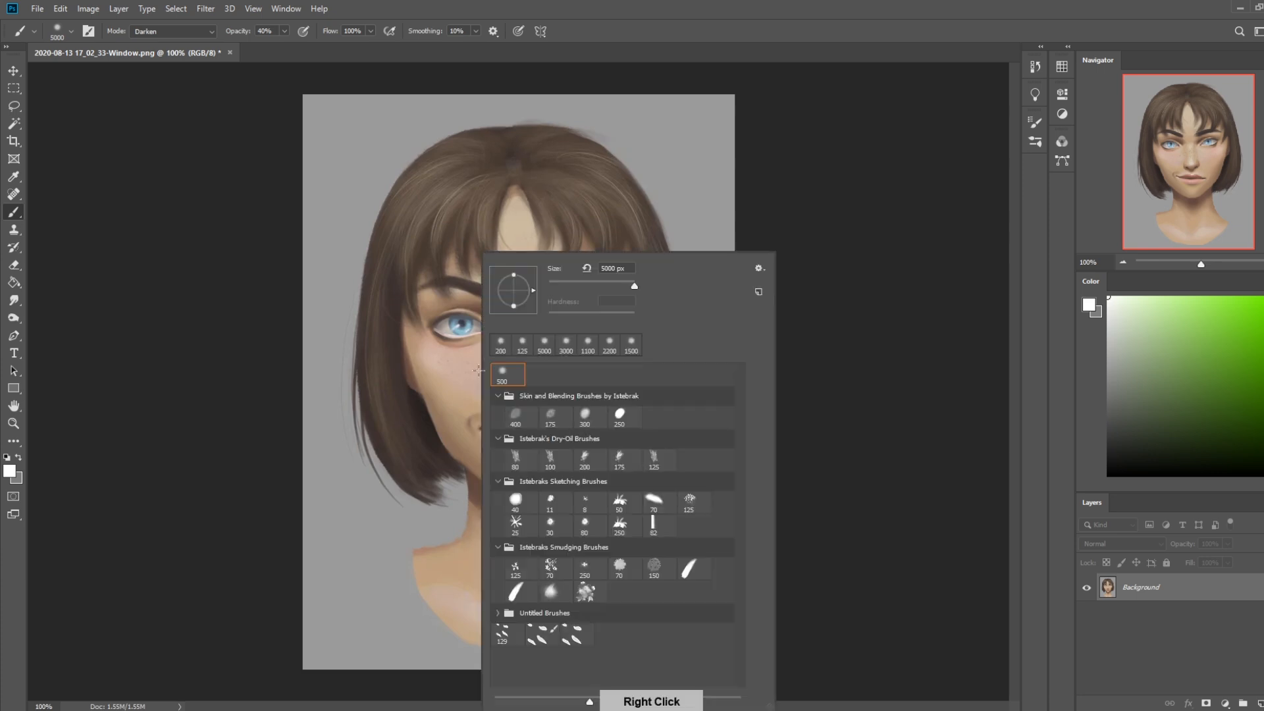
{"action": "left_click", "coordinate": [505, 374]}
{"action": "left_click", "coordinate": [263, 290]}
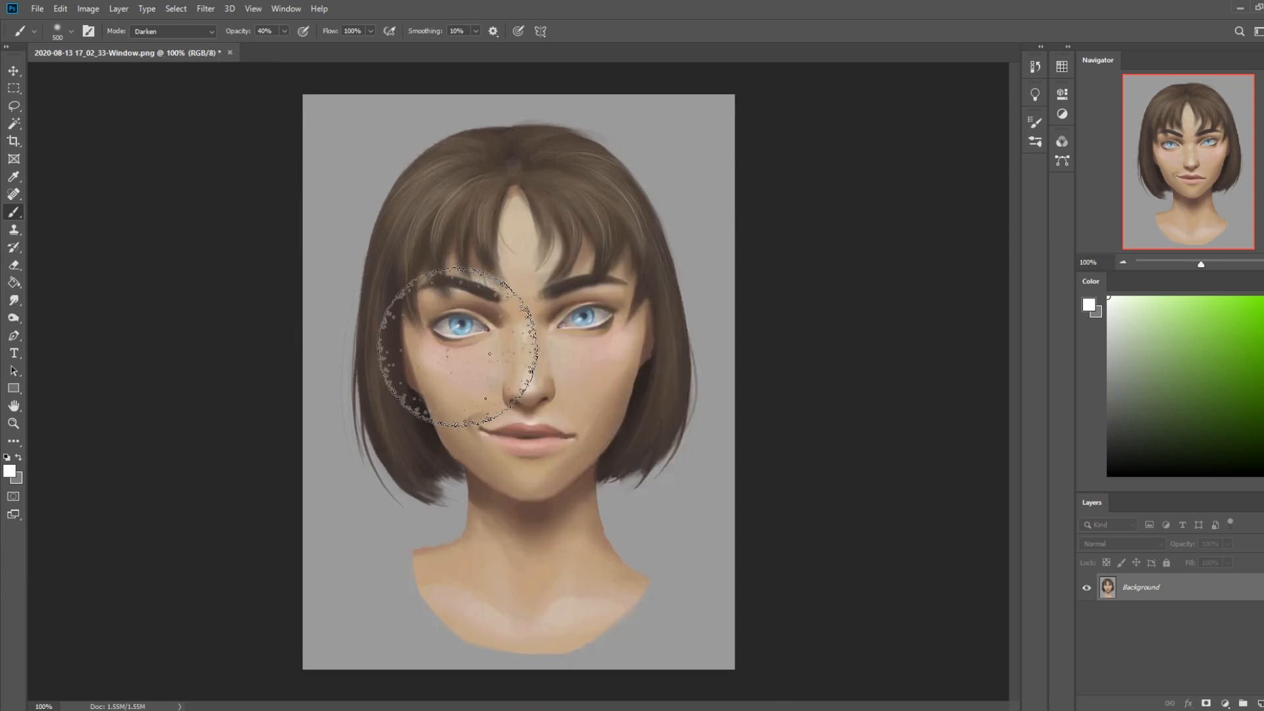
Sample the tan skin colour beside the mouth and set the brush size to 250 px
{"action": "left_click", "coordinate": [488, 388], "text": "alt"}
{"action": "left_click", "coordinate": [479, 416], "text": "alt"}
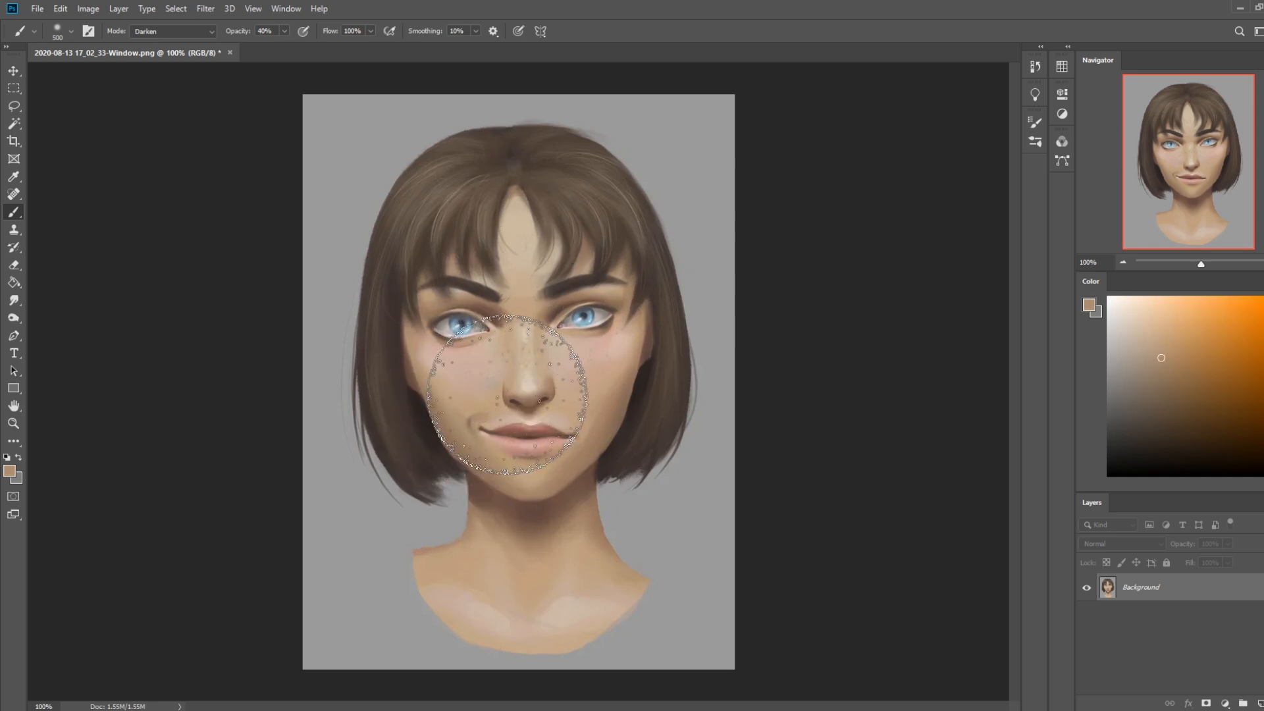
{"action": "key", "text": "bracketleft"}
{"action": "key", "text": "bracketleft"}
{"action": "key", "text": "bracketleft"}
{"action": "key", "text": "bracketleft"}
{"action": "key", "text": "bracketleft"}
{"action": "key", "text": "bracketleft"}
{"action": "key", "text": "bracketleft"}
{"action": "key", "text": "bracketleft"}
{"action": "key", "text": "bracketleft"}
{"action": "key", "text": "bracketleft"}
{"action": "key", "text": "bracketright"}
{"action": "key", "text": "bracketright"}
{"action": "key", "text": "bracketright"}
{"action": "key", "text": "bracketright"}
{"action": "key", "text": "bracketright"}
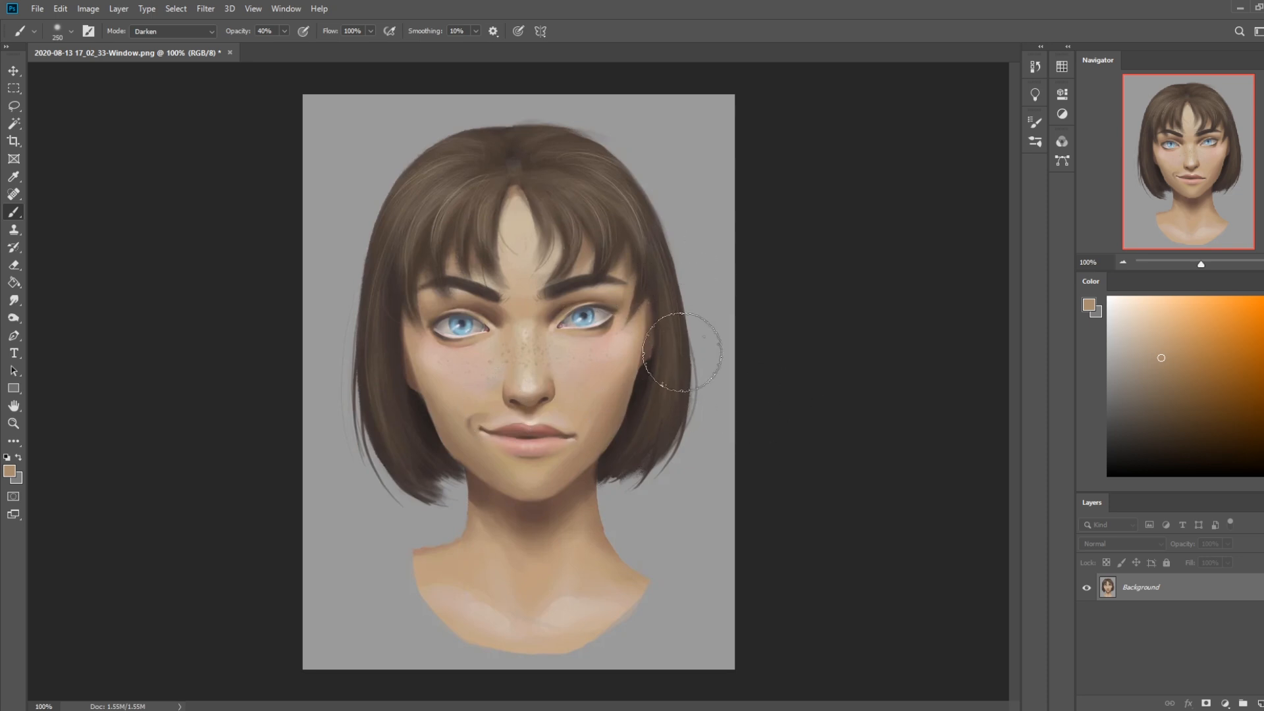
Sample the skin tones around the smile crease and the shadow at the eye's outer corner to compare them
{"action": "left_click", "coordinate": [486, 414], "text": "alt"}
{"action": "left_click_drag", "start_coordinate": [487, 413], "coordinate": [462, 325]}
{"action": "left_click", "coordinate": [607, 321], "text": "alt"}
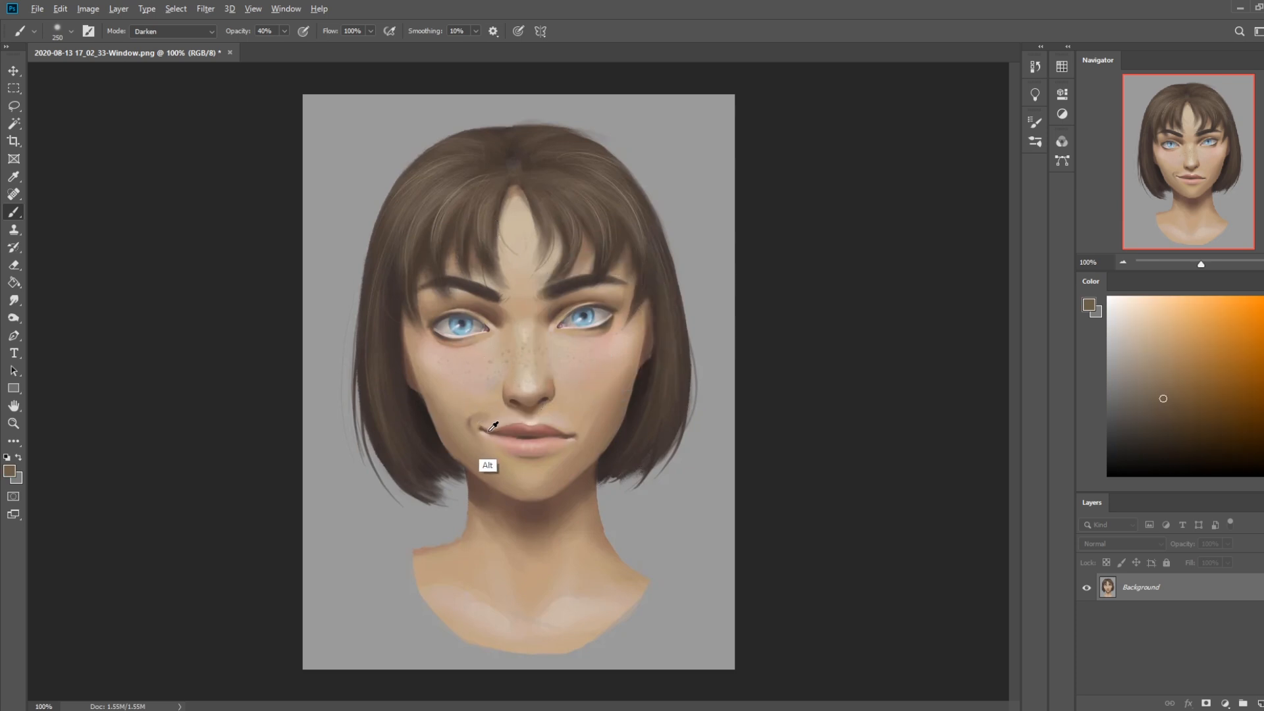
{"action": "left_click", "coordinate": [461, 412], "text": "alt"}
{"action": "left_click", "coordinate": [463, 408], "text": "alt"}
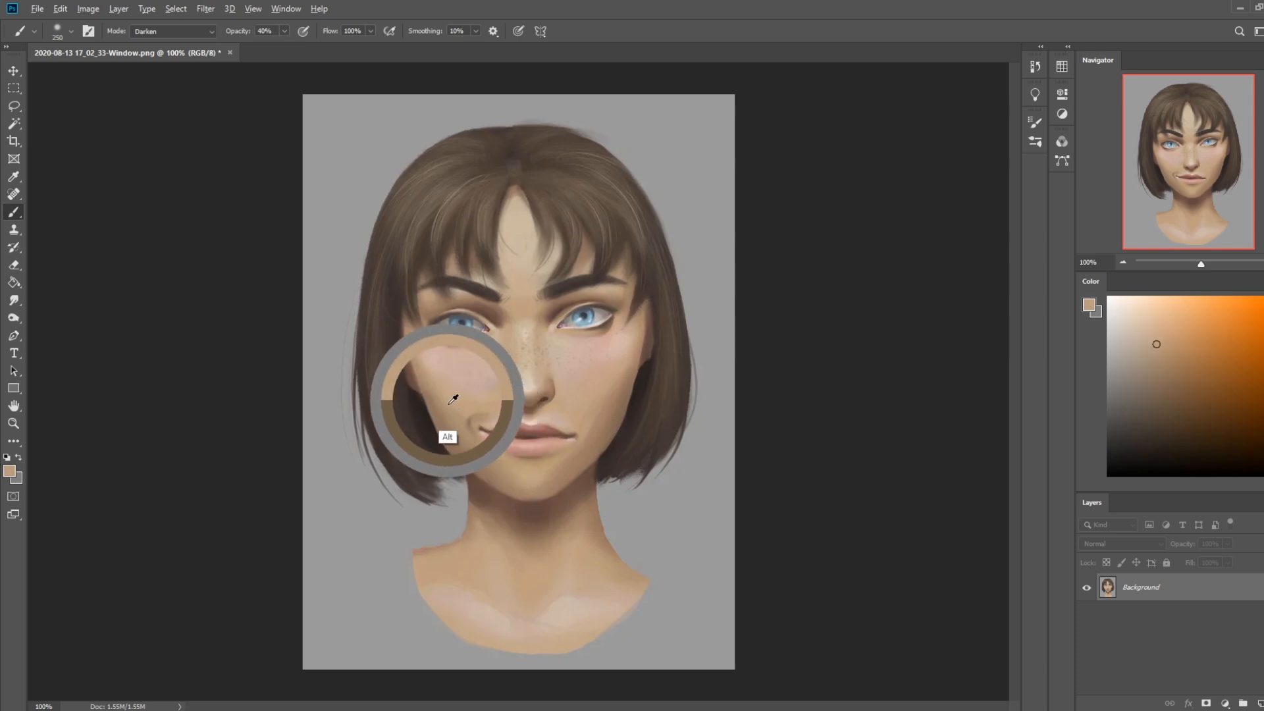
Examine the lower eyelid's shadow colours near the outer corner and the tone at the mouth corner by sampling them
{"action": "left_click", "coordinate": [608, 322], "text": "alt"}
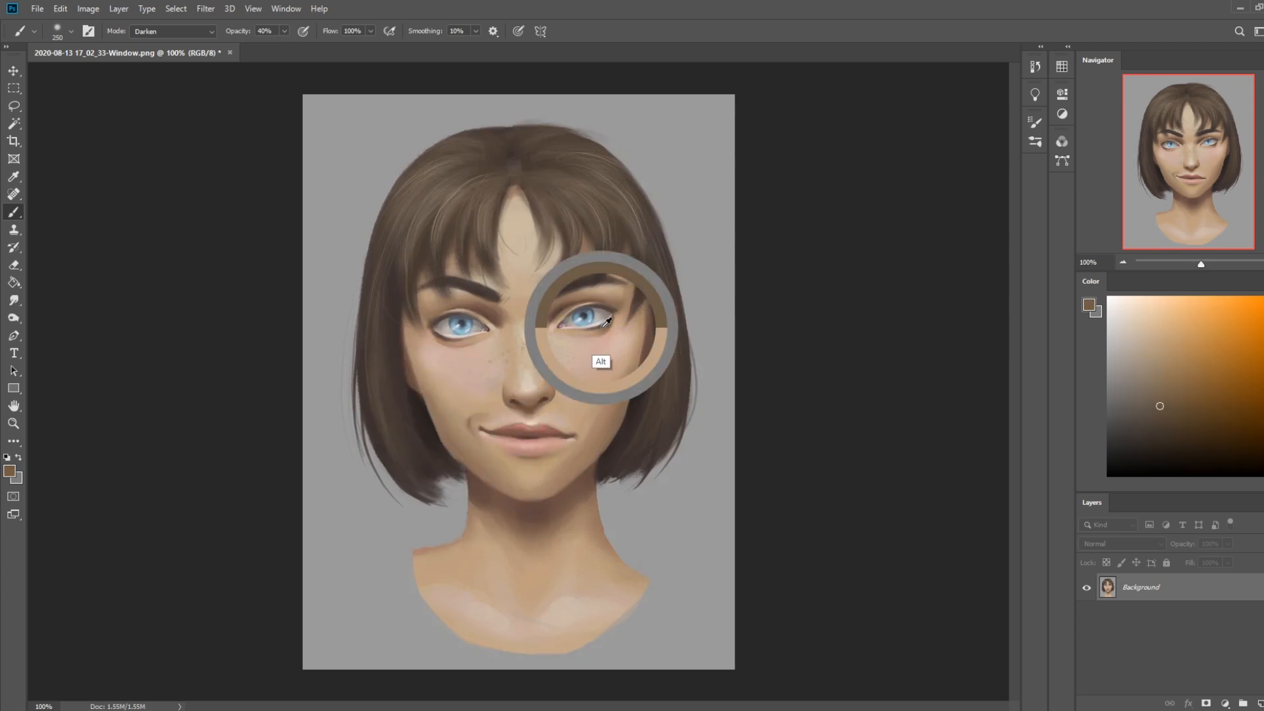
{"action": "left_click_drag", "start_coordinate": [608, 322], "coordinate": [603, 323]}
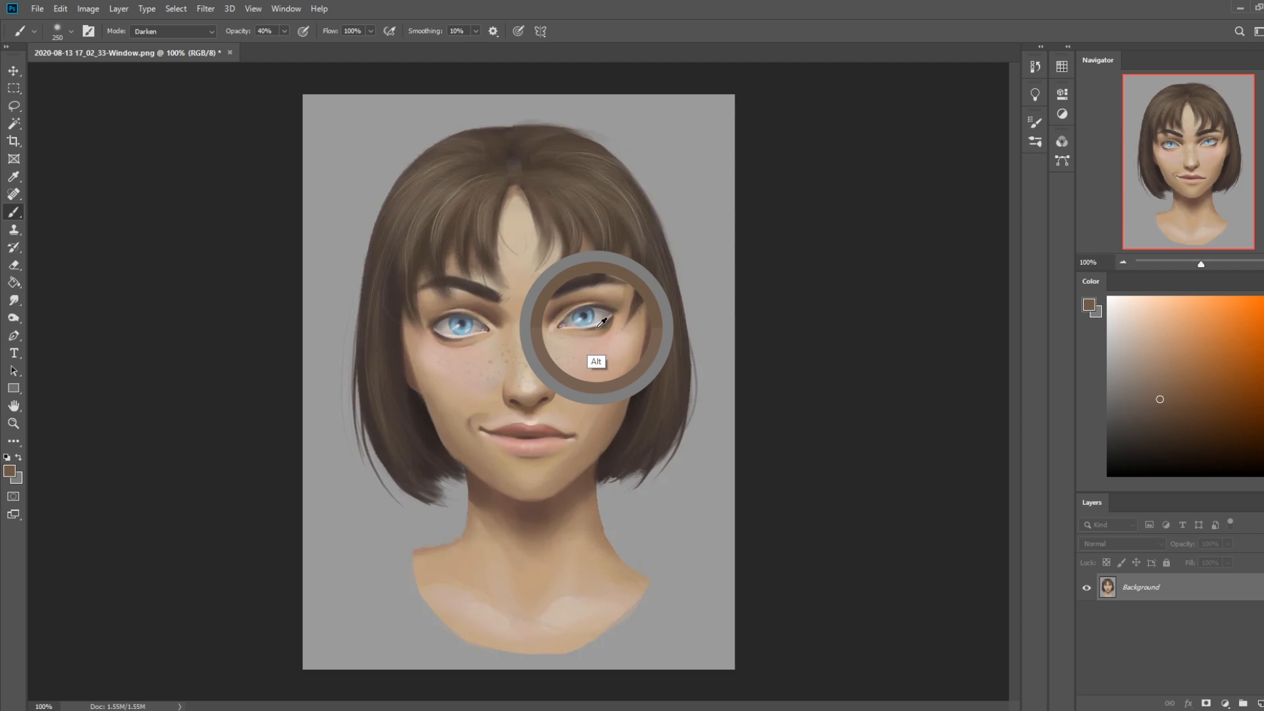
{"action": "left_click", "coordinate": [601, 324], "text": "alt"}
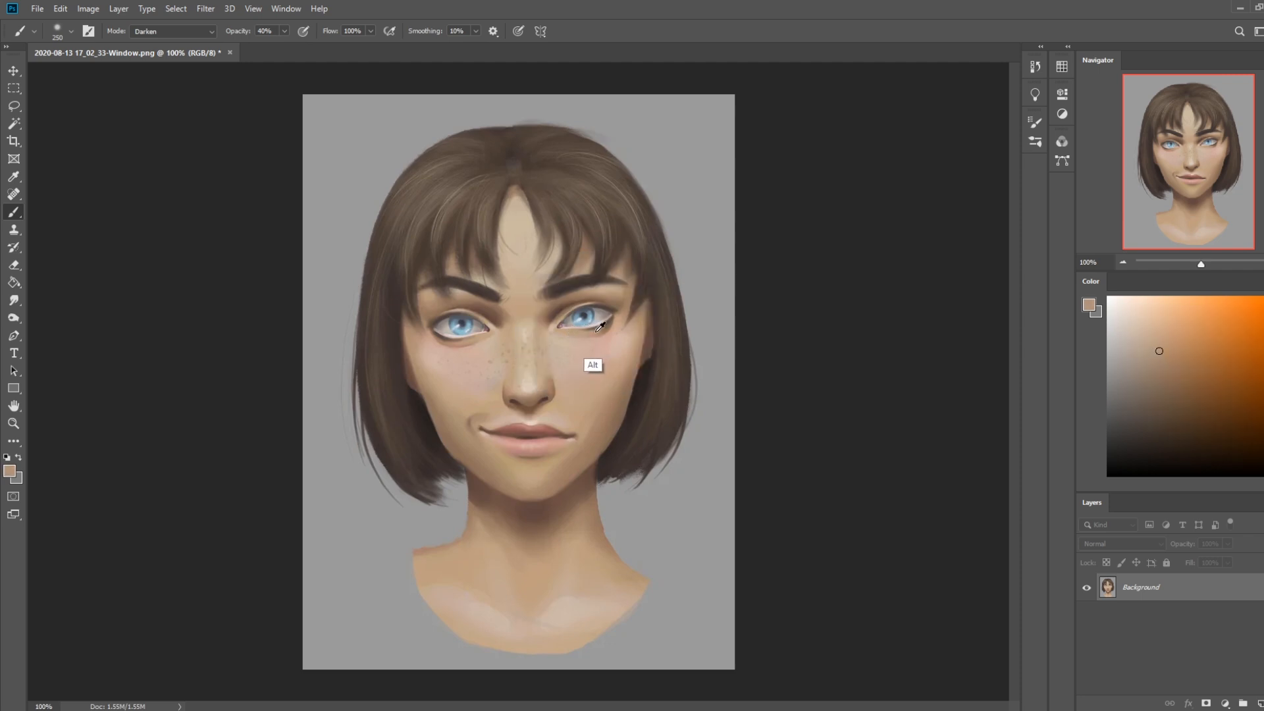
{"action": "left_click", "coordinate": [601, 326], "text": "alt"}
{"action": "left_click_drag", "start_coordinate": [601, 325], "coordinate": [573, 432]}
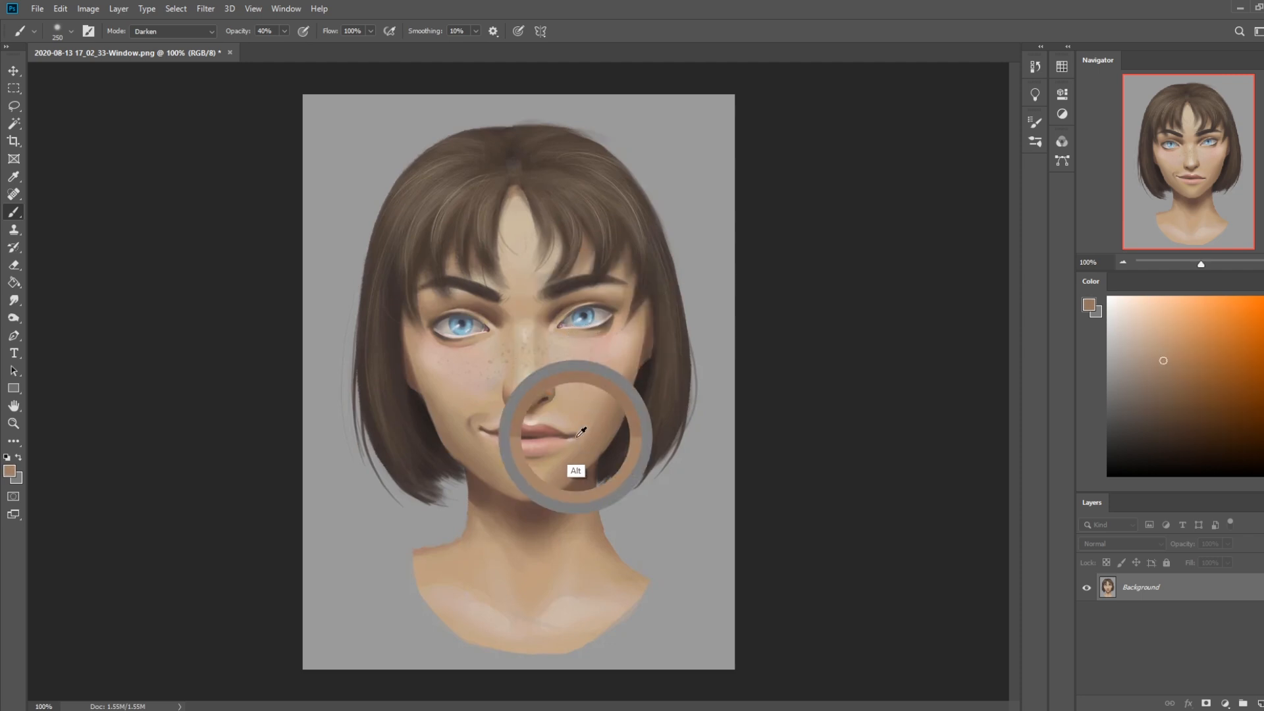
Sample the light forehead skin, the lower eyelid and the inner brow area to compare their values
{"action": "left_click", "coordinate": [523, 211], "text": "alt"}
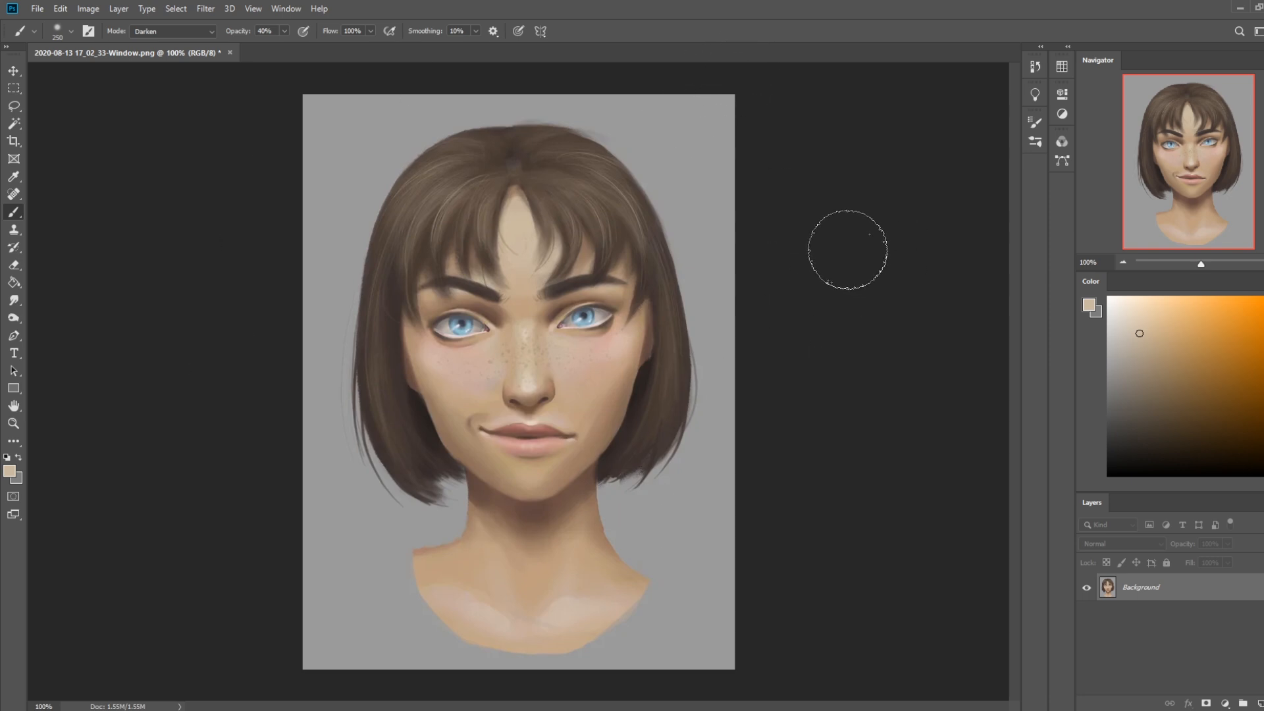
{"action": "left_click", "coordinate": [602, 322], "text": "alt"}
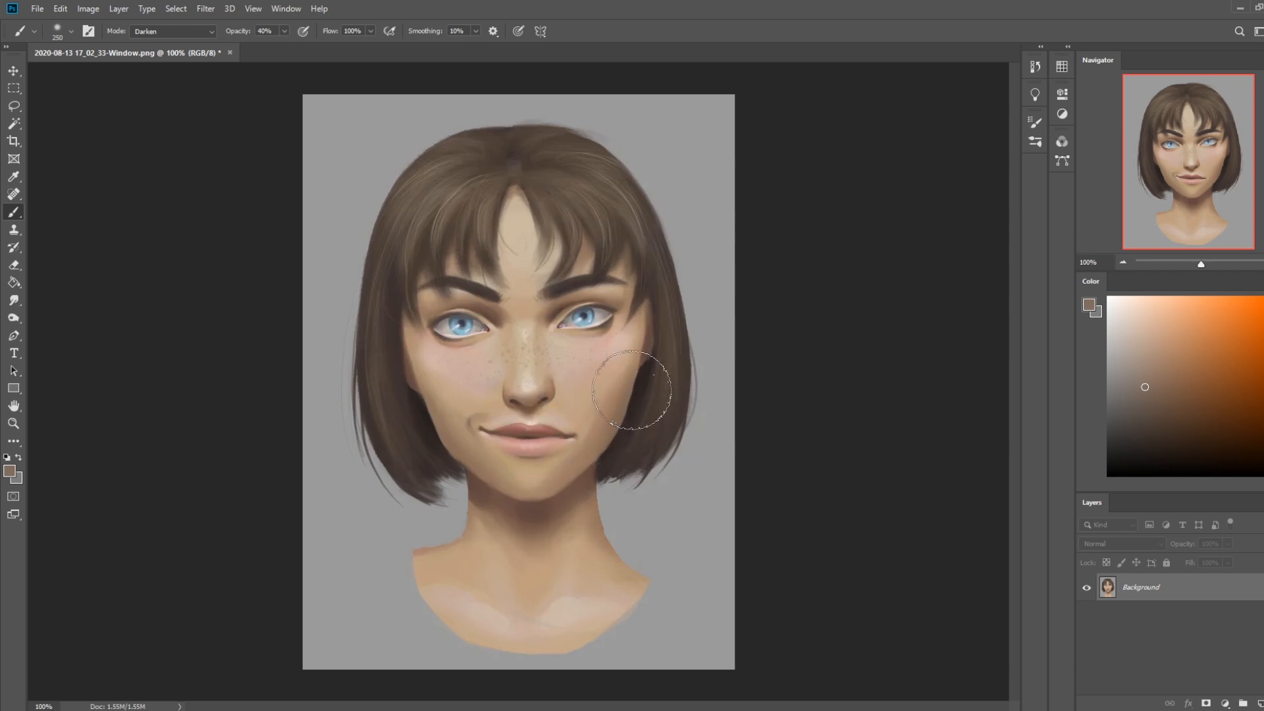
{"action": "key", "text": "alt"}
{"action": "left_click", "coordinate": [551, 296], "text": "alt"}
{"action": "left_click_drag", "start_coordinate": [554, 290], "coordinate": [541, 271]}
Use the Liquify filter with a 150 brush to raise the inner eyebrow ends and pull the smirking mouth corner inward
{"action": "left_click", "coordinate": [212, 10]}
{"action": "left_click", "coordinate": [235, 113]}
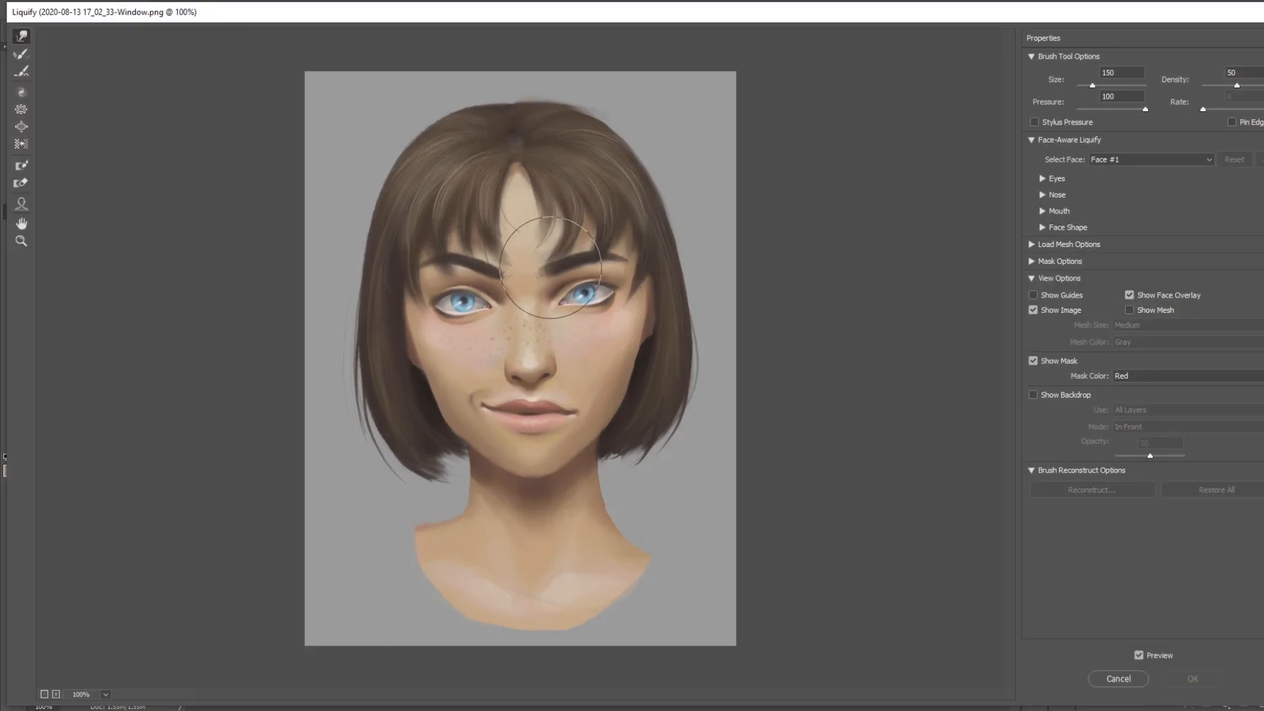
{"action": "mouse_move", "coordinate": [544, 256]}
{"action": "left_mouse_down"}
{"action": "mouse_move", "coordinate": [484, 270]}
{"action": "mouse_move", "coordinate": [506, 272]}
{"action": "left_mouse_up"}
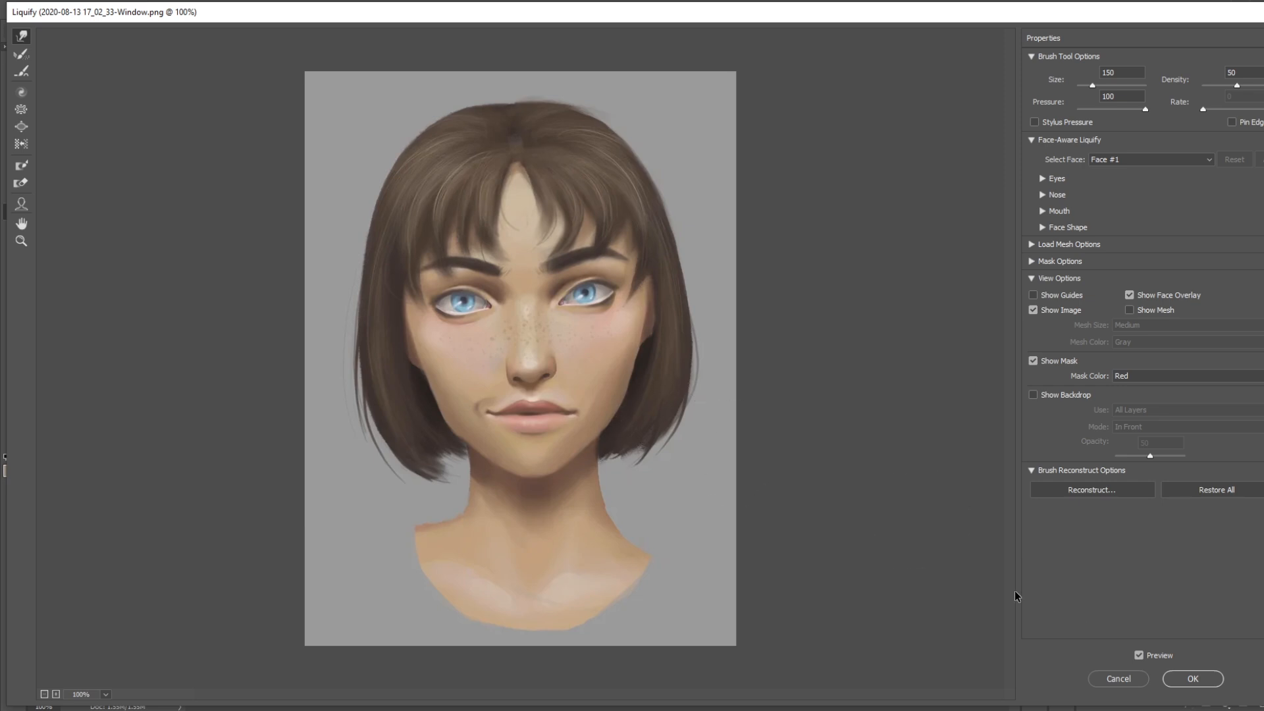
Compare the face before and after the Liquify edits using the preview, and apply the filter
{"action": "key", "text": "p"}
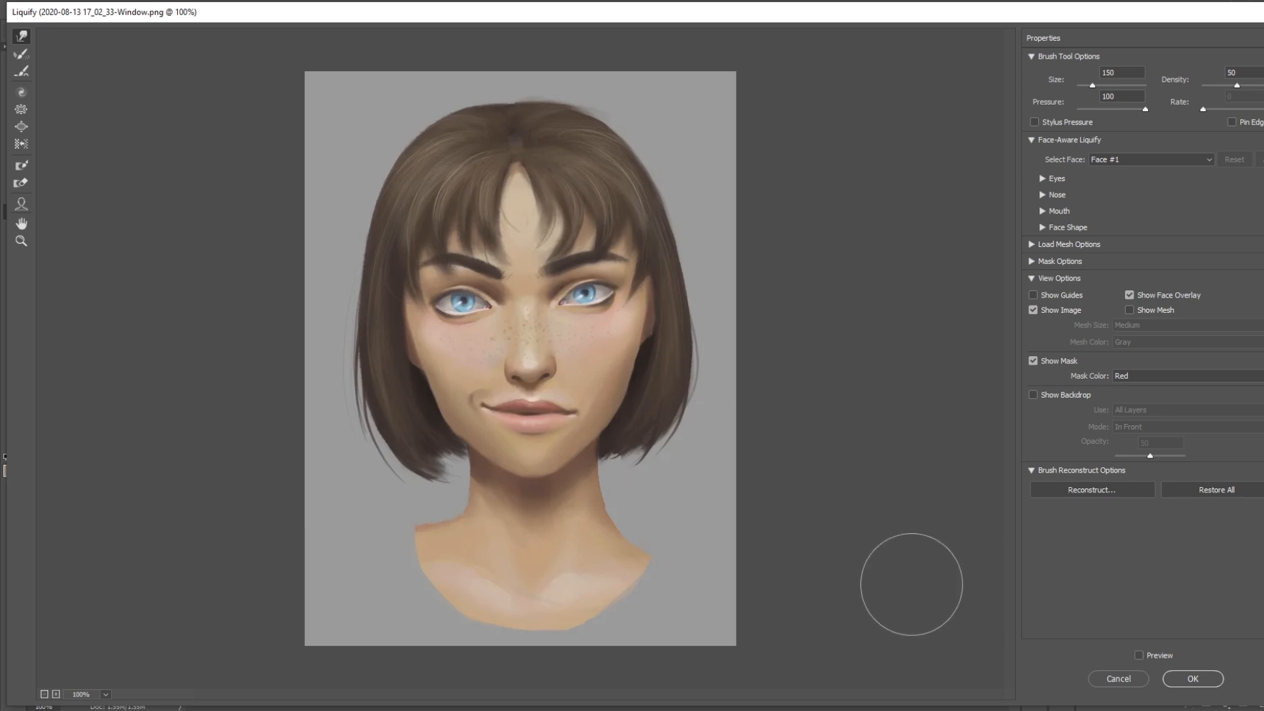
{"action": "key", "text": "p"}
{"action": "key", "text": "p"}
{"action": "key", "text": "p"}
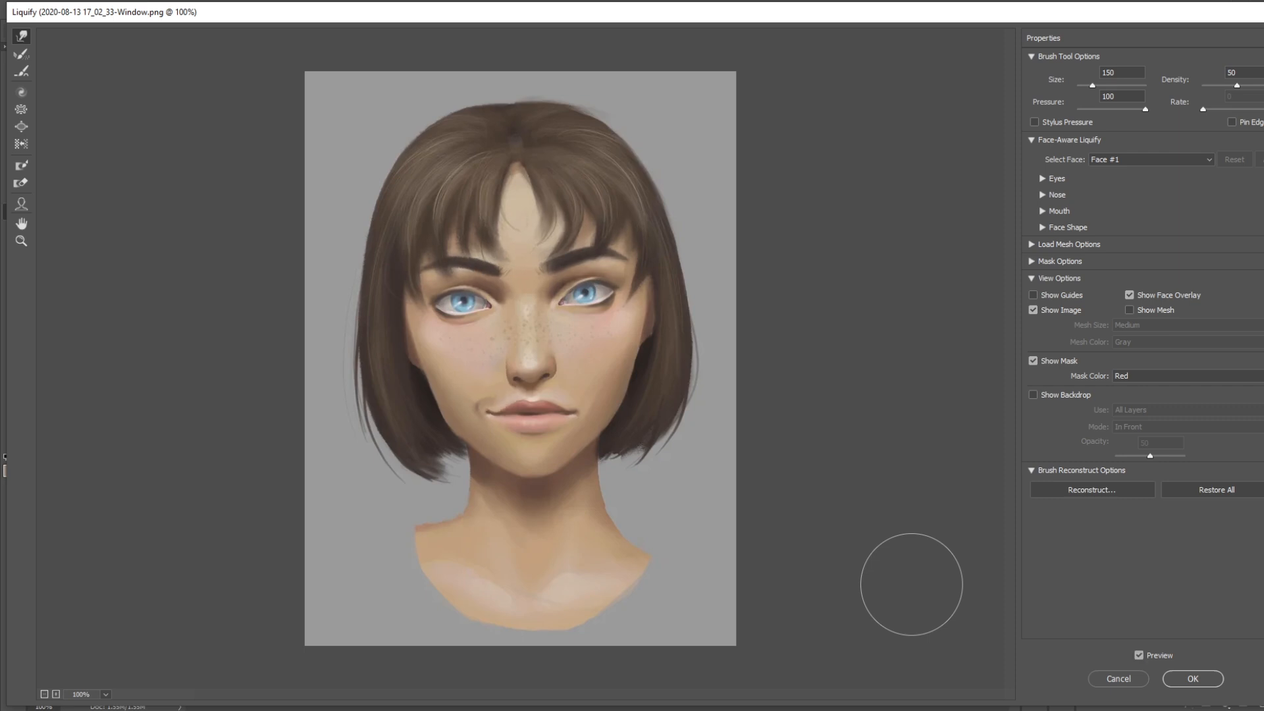
{"action": "key", "text": "p"}
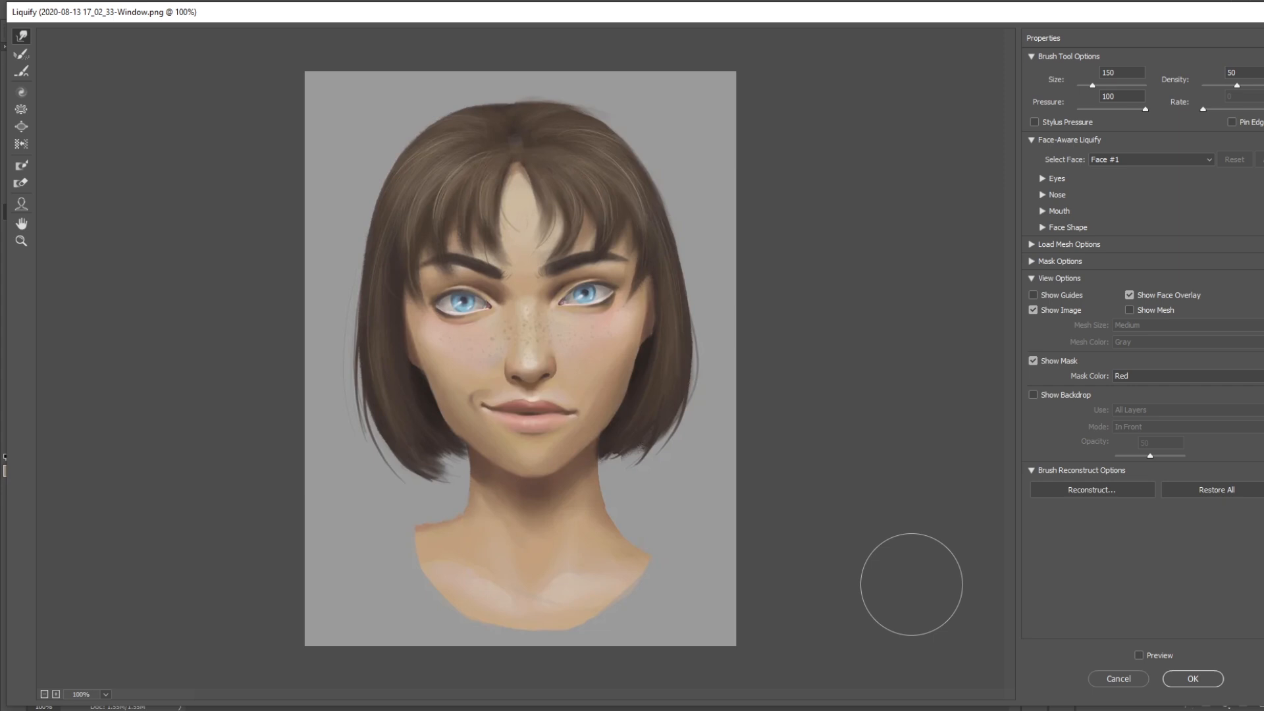
{"action": "key", "text": "p"}
{"action": "key", "text": "p"}
{"action": "key", "text": "p"}
{"action": "key", "text": "p"}
{"action": "key", "text": "p"}
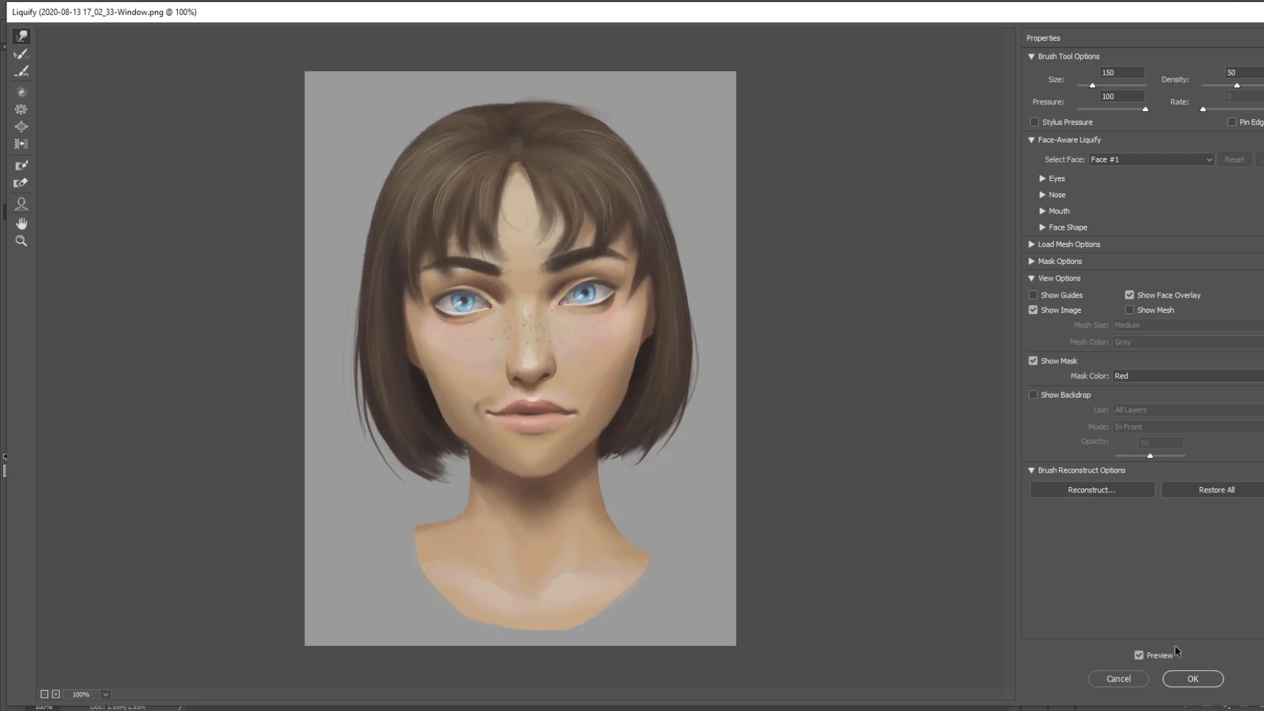
{"action": "left_click", "coordinate": [1194, 679]}
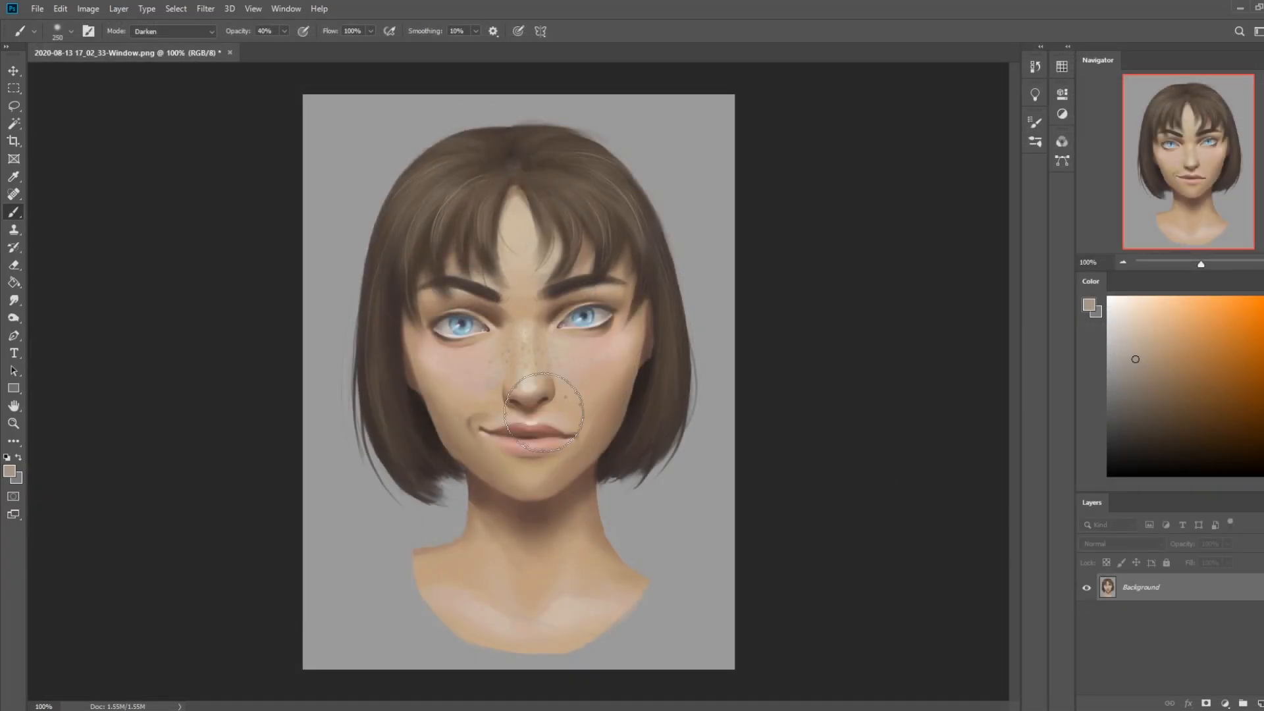
Copy the lassoed mouth area to a new layer, flip it horizontally and align it over the original mouth
{"action": "key", "text": "l"}
{"action": "mouse_move", "coordinate": [595, 422]}
{"action": "left_mouse_down"}
{"action": "mouse_move", "coordinate": [461, 403]}
{"action": "mouse_move", "coordinate": [461, 446]}
{"action": "mouse_move", "coordinate": [519, 473]}
{"action": "mouse_move", "coordinate": [592, 428]}
{"action": "left_mouse_up"}
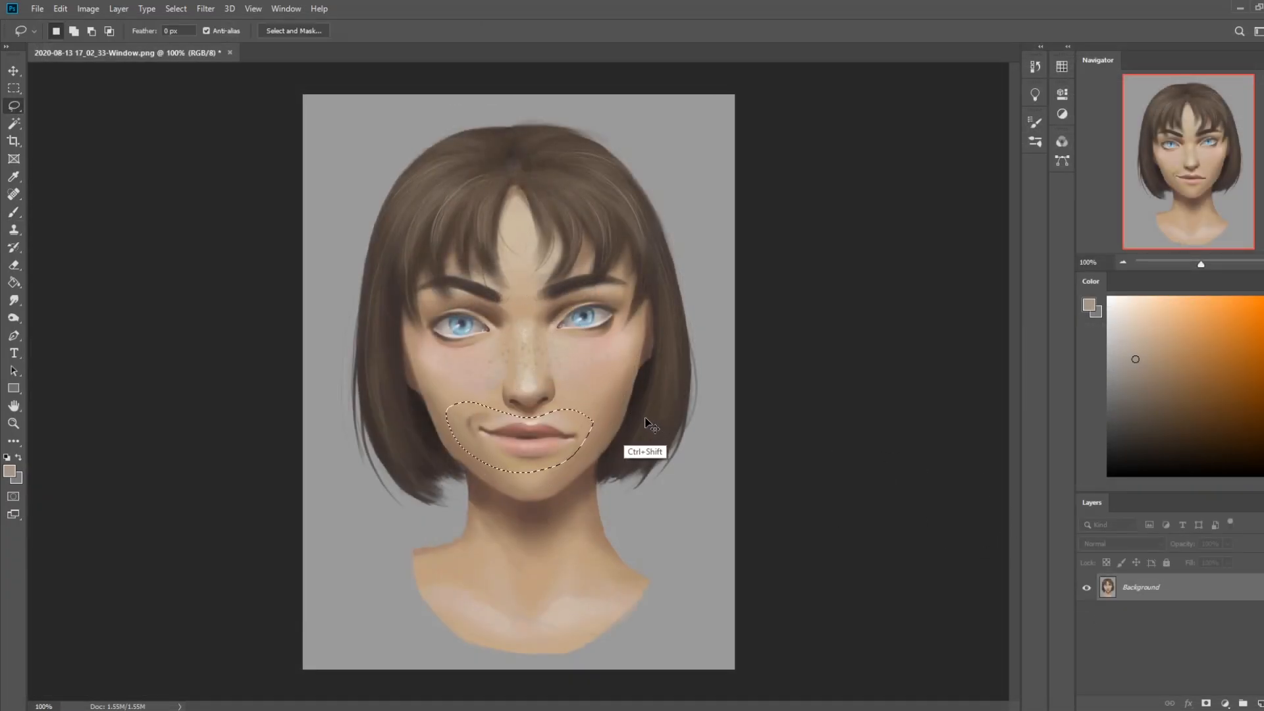
{"action": "key", "text": "ctrl+shift+j"}
{"action": "key", "text": "ctrl+t"}
{"action": "right_click", "coordinate": [539, 426]}
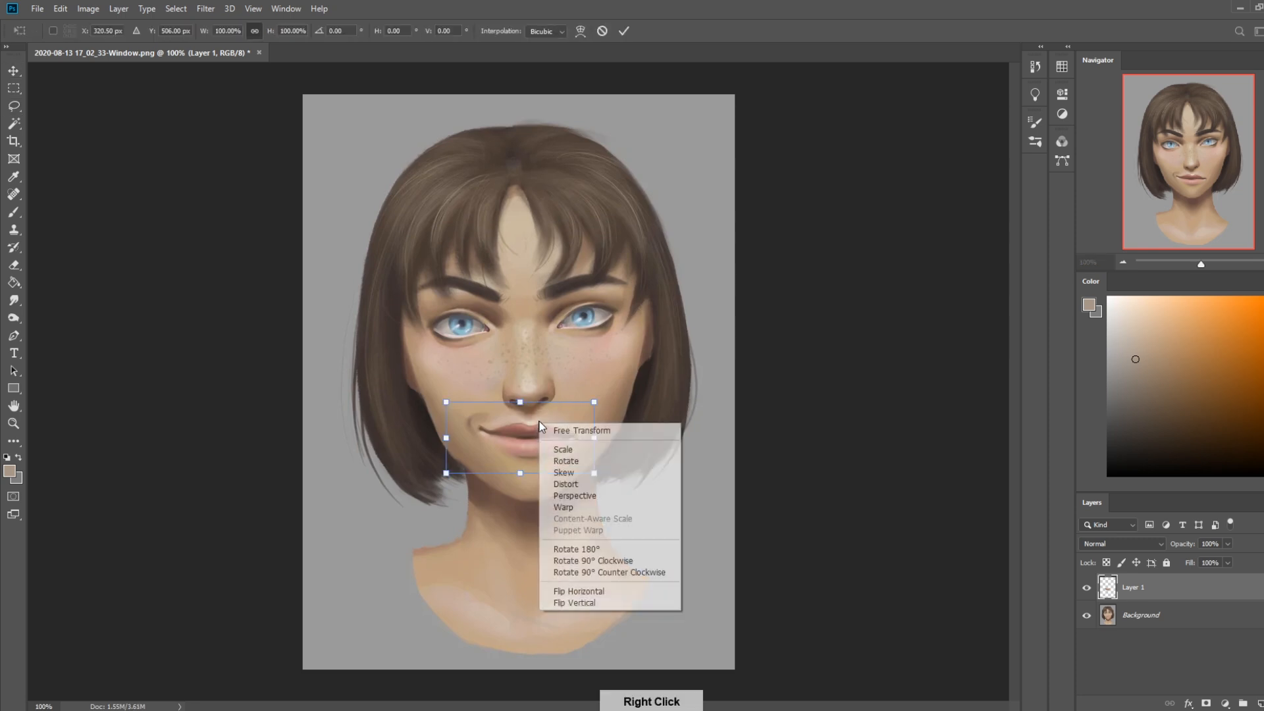
{"action": "left_click", "coordinate": [579, 591]}
{"action": "left_click_drag", "start_coordinate": [558, 441], "coordinate": [577, 439]}
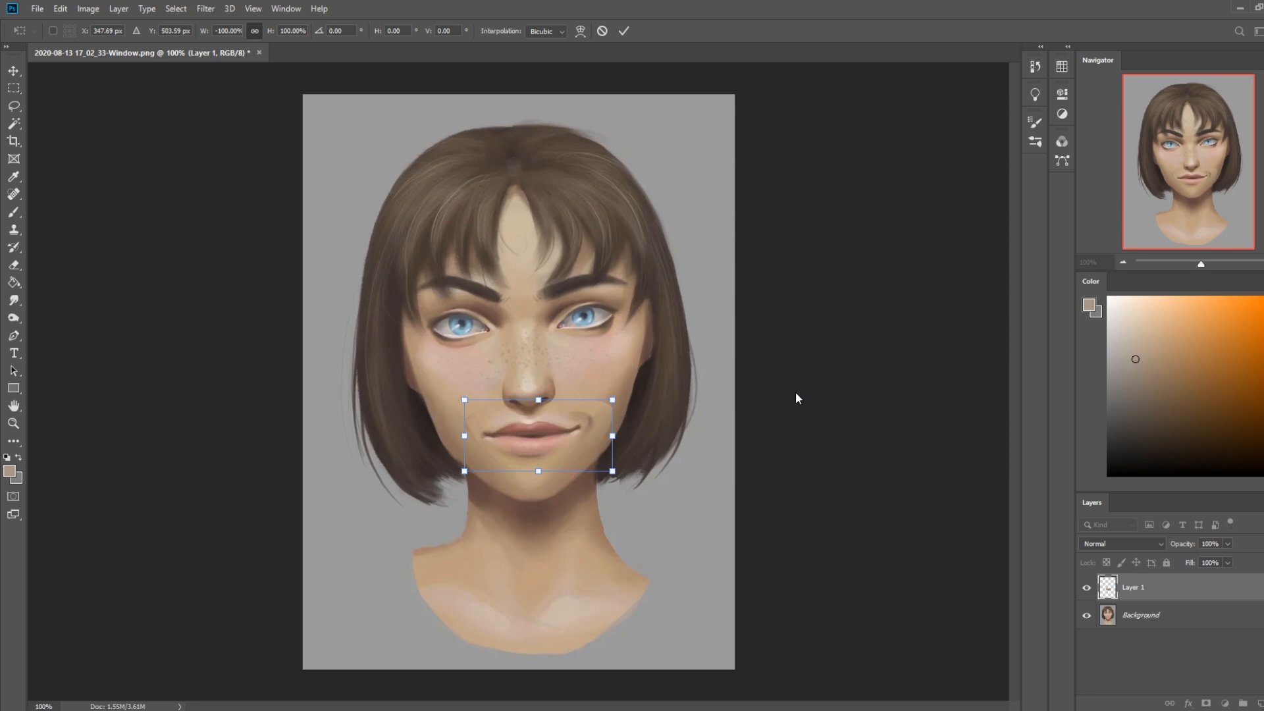
{"action": "left_click", "coordinate": [628, 31]}
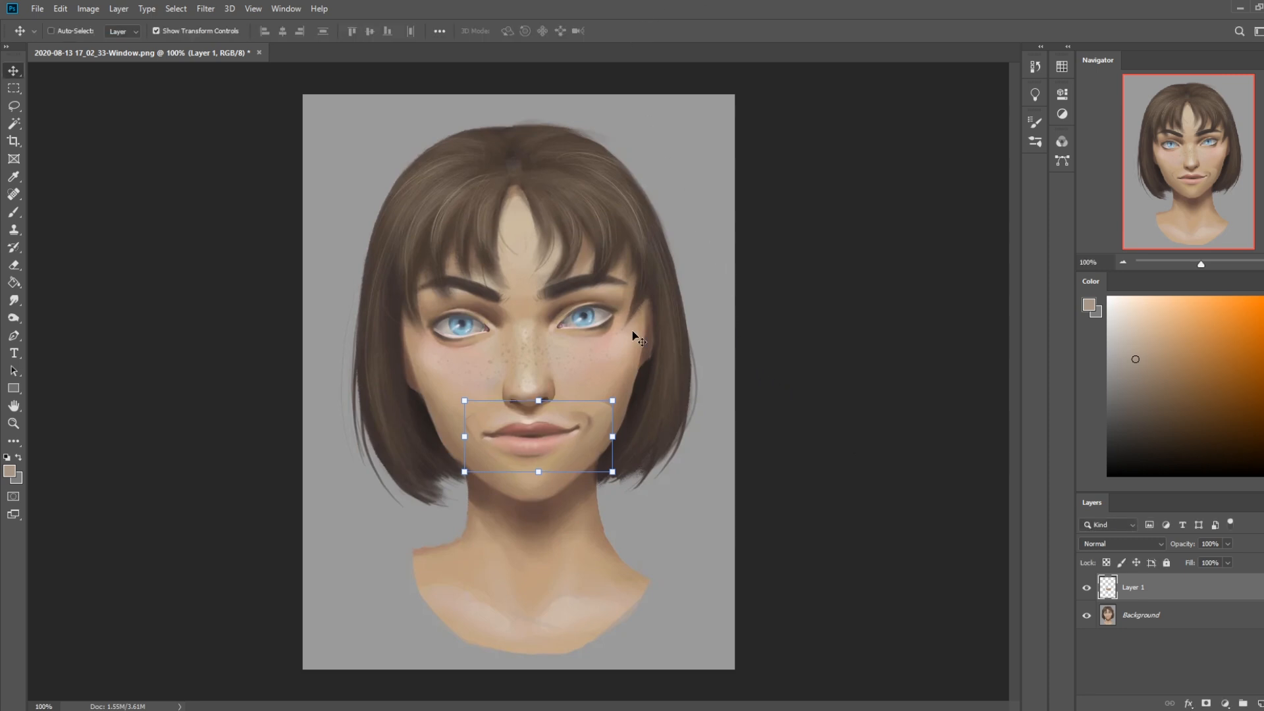
Trace the eyebrows in bright red with a small brush on a new layer above the flipped mouth
{"action": "key", "text": "b"}
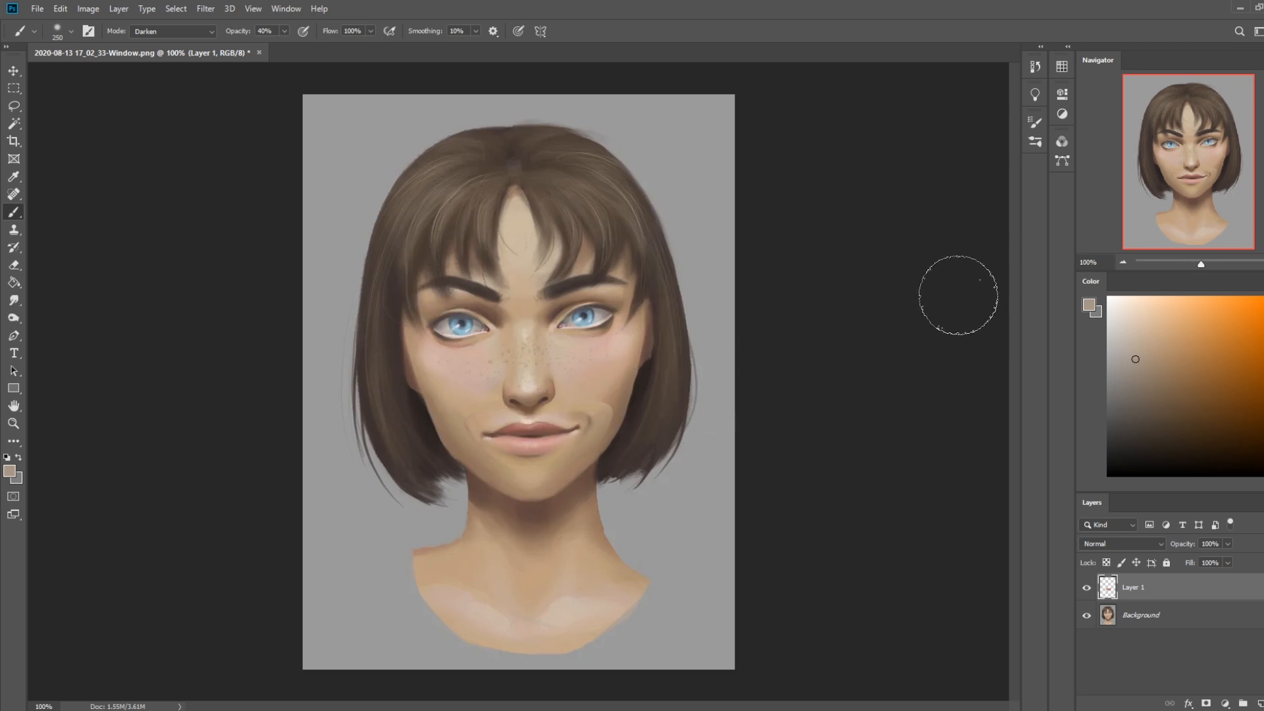
{"action": "key", "text": "bracketleft"}
{"action": "key", "text": "bracketleft"}
{"action": "key", "text": "bracketleft"}
{"action": "key", "text": "bracketleft"}
{"action": "key", "text": "bracketleft"}
{"action": "key", "text": "bracketleft"}
{"action": "key", "text": "bracketleft"}
{"action": "key", "text": "bracketleft"}
{"action": "key", "text": "bracketleft"}
{"action": "key", "text": "bracketleft"}
{"action": "key", "text": "bracketleft"}
{"action": "key", "text": "bracketleft"}
{"action": "key", "text": "bracketleft"}
{"action": "key", "text": "bracketleft"}
{"action": "left_click", "coordinate": [1261, 703]}
{"action": "left_click", "coordinate": [1263, 298]}
{"action": "left_click", "coordinate": [1263, 299]}
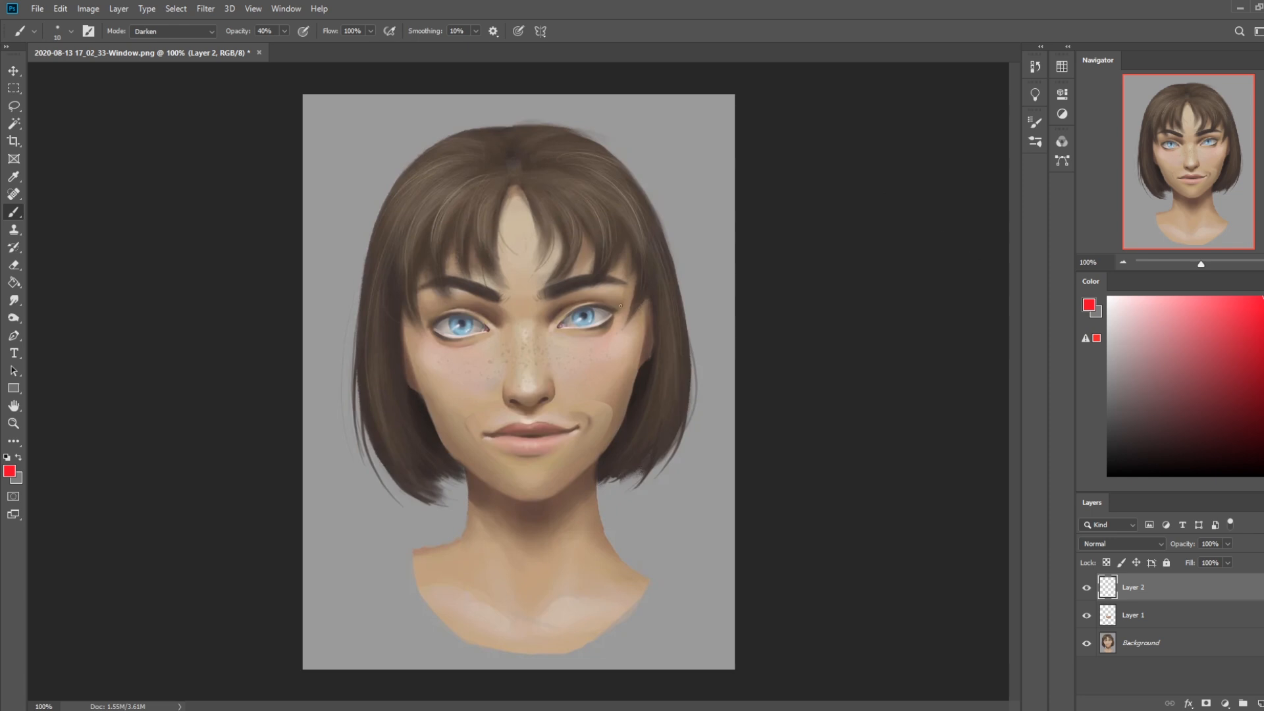
{"action": "key", "text": "ctrl+z"}
{"action": "left_click_drag", "start_coordinate": [413, 291], "coordinate": [520, 296]}
{"action": "key", "text": "ctrl+z"}
Trace the eyes, lower lids, nostrils and raised smirking mouth line in red on the sketch layer
{"action": "left_click_drag", "start_coordinate": [553, 329], "coordinate": [620, 313]}
{"action": "key", "text": "ctrl+z"}
{"action": "mouse_move", "coordinate": [550, 331]}
{"action": "left_mouse_down"}
{"action": "mouse_move", "coordinate": [583, 306]}
{"action": "mouse_move", "coordinate": [559, 325]}
{"action": "mouse_move", "coordinate": [581, 318]}
{"action": "left_mouse_up"}
{"action": "key", "text": "ctrl+z"}
{"action": "left_click_drag", "start_coordinate": [463, 328], "coordinate": [460, 328]}
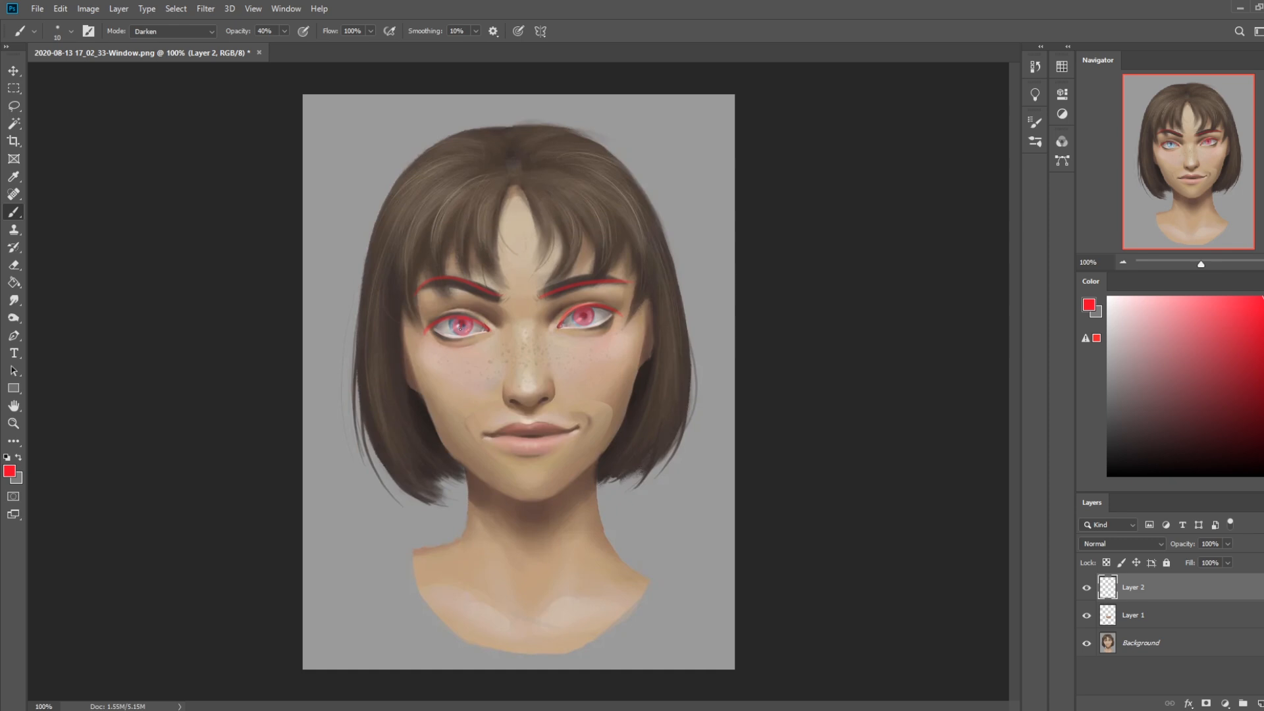
{"action": "mouse_move", "coordinate": [567, 329]}
{"action": "left_mouse_down"}
{"action": "mouse_move", "coordinate": [624, 316]}
{"action": "mouse_move", "coordinate": [601, 334]}
{"action": "left_mouse_up"}
{"action": "mouse_move", "coordinate": [470, 343]}
{"action": "left_mouse_down"}
{"action": "mouse_move", "coordinate": [421, 332]}
{"action": "mouse_move", "coordinate": [468, 315]}
{"action": "mouse_move", "coordinate": [487, 340]}
{"action": "mouse_move", "coordinate": [434, 333]}
{"action": "left_mouse_up"}
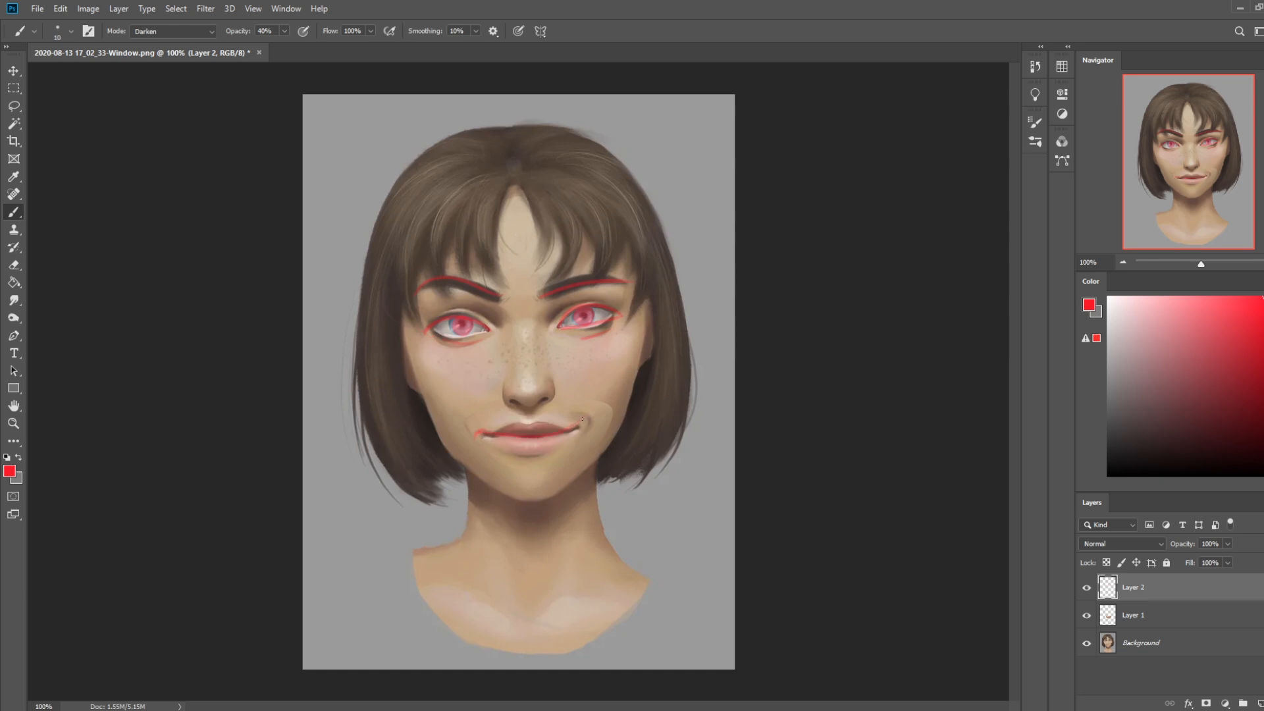
{"action": "left_click_drag", "start_coordinate": [580, 415], "coordinate": [591, 426]}
Hide the portrait and flipped mouth layers, and fill a new layer beneath the red sketch with white
{"action": "left_click_drag", "start_coordinate": [1086, 615], "coordinate": [1087, 642]}
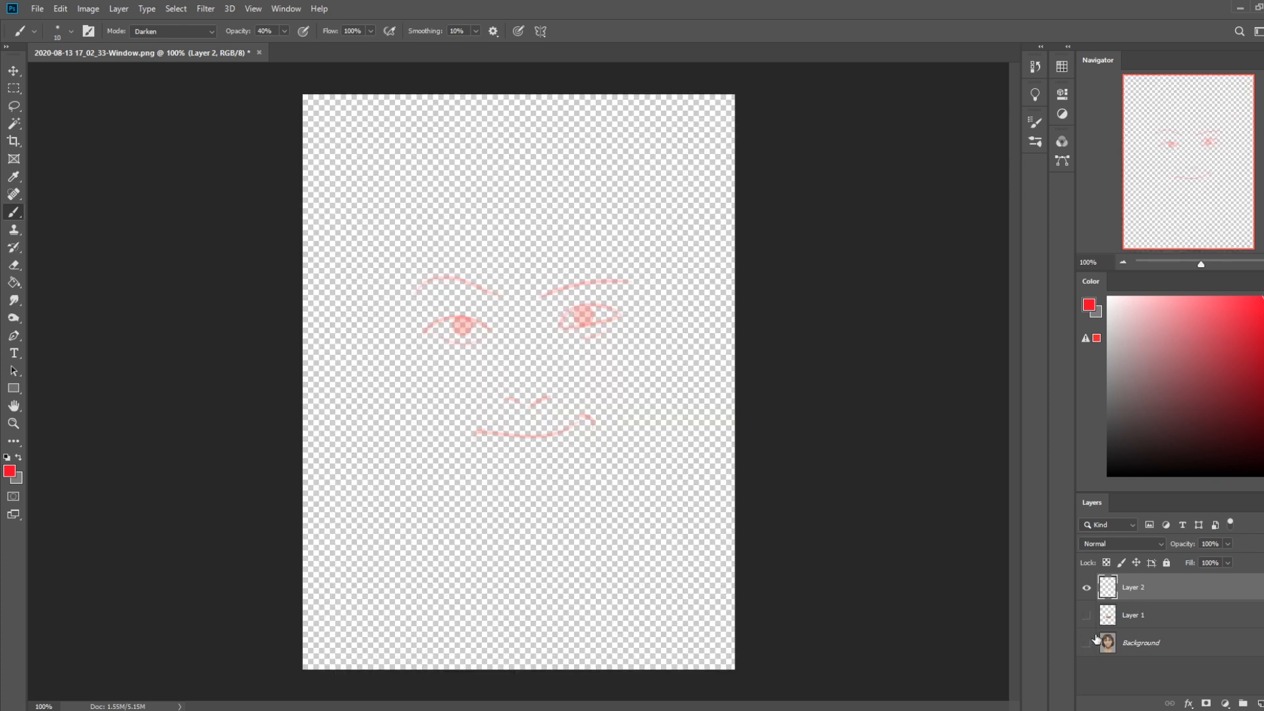
{"action": "left_click", "coordinate": [1170, 642]}
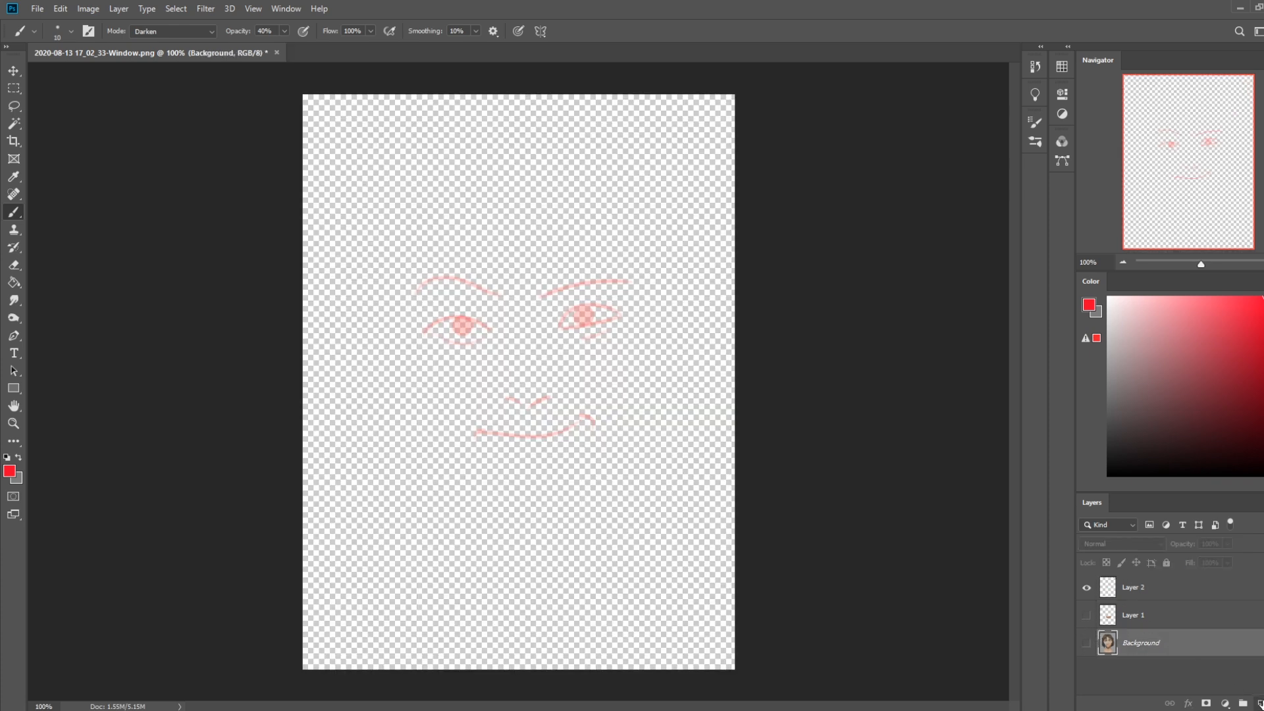
{"action": "key", "text": "ctrl+shift+alt+n"}
{"action": "key", "text": "g"}
{"action": "left_click", "coordinate": [1108, 297]}
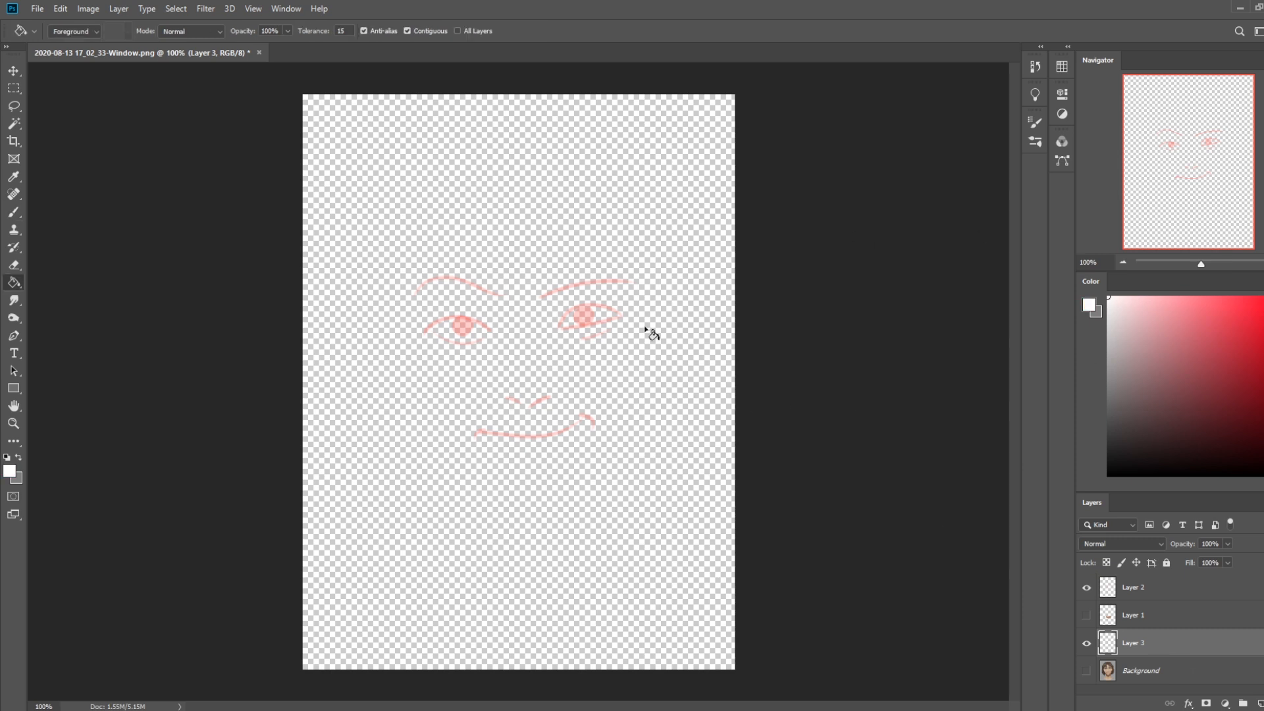
{"action": "left_click", "coordinate": [636, 511]}
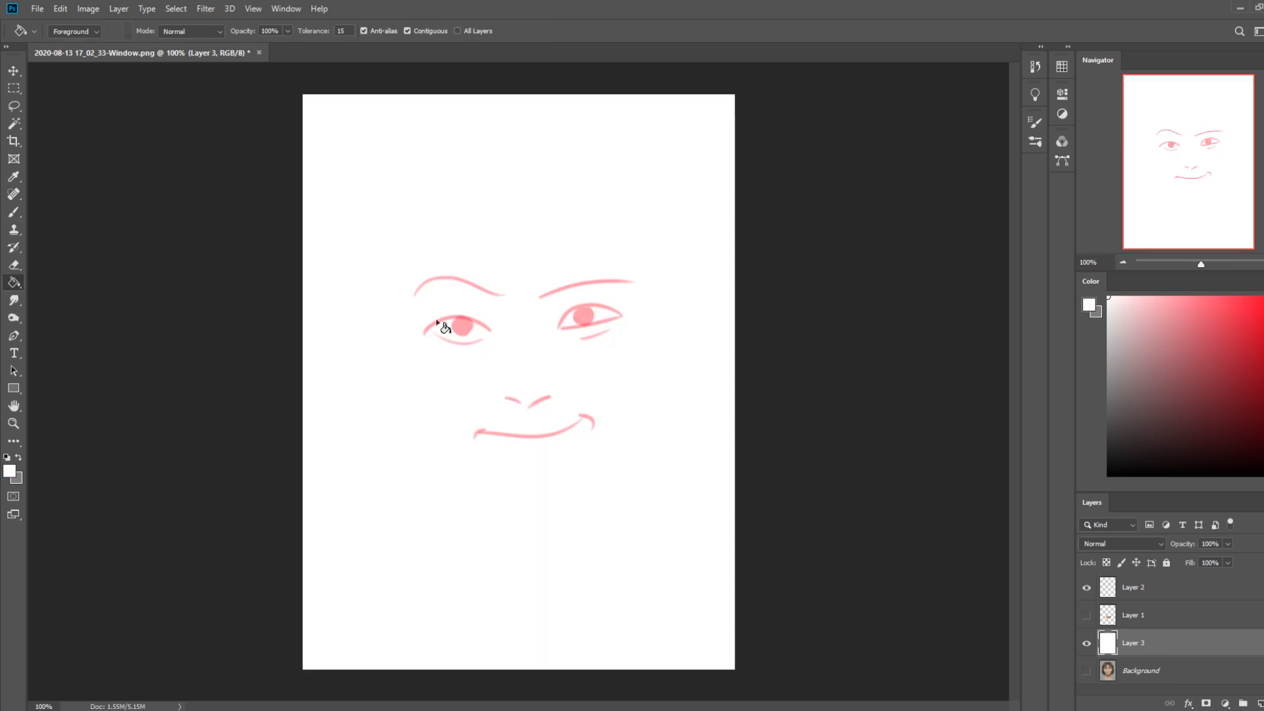
{"action": "key", "text": "b"}
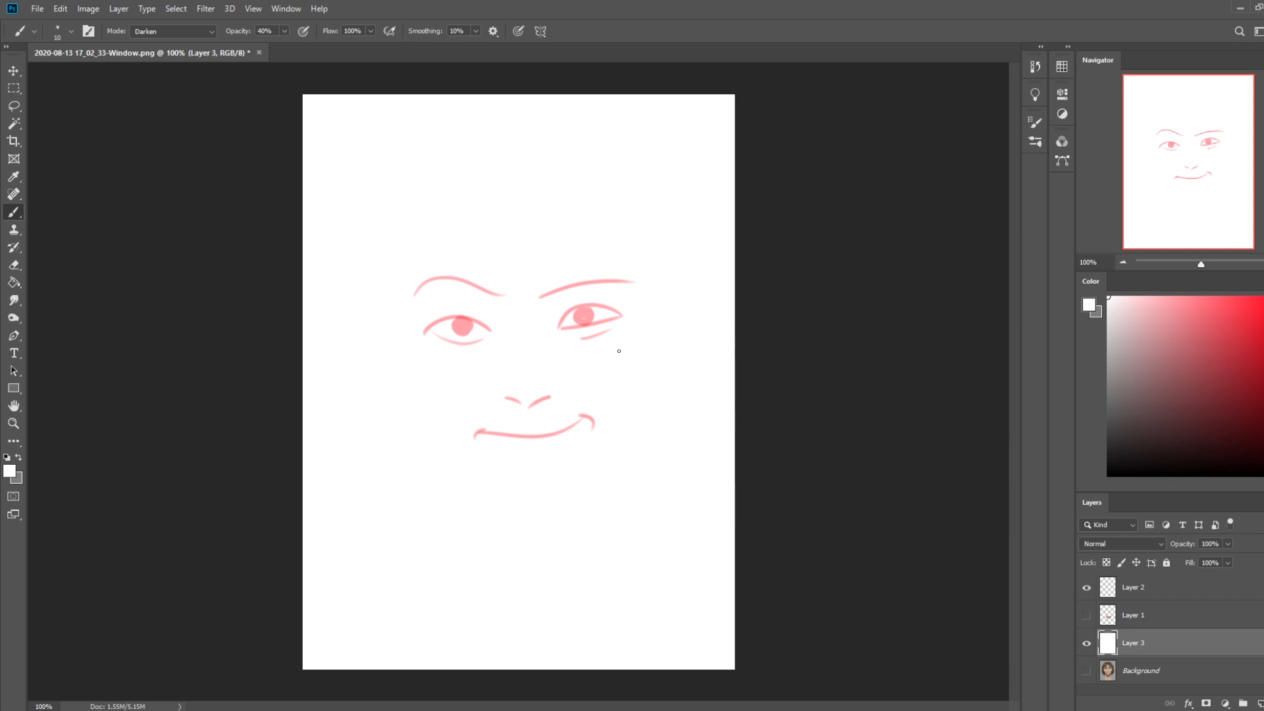
Toggle the red sketch to examine the expression, then hide it with the white layer and show the Background portrait
{"action": "left_click", "coordinate": [1088, 589]}
{"action": "left_click", "coordinate": [1088, 589]}
{"action": "left_click", "coordinate": [1153, 592]}
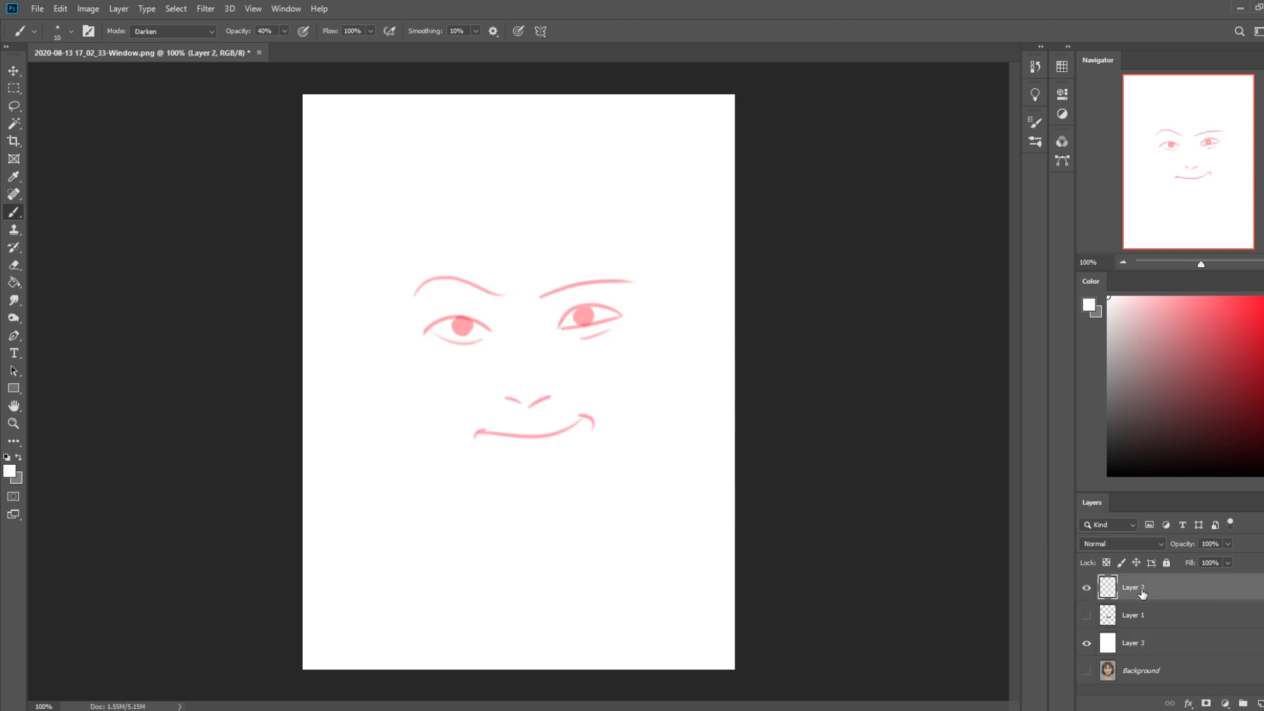
{"action": "left_click", "coordinate": [1087, 588]}
{"action": "left_click", "coordinate": [1087, 643]}
{"action": "left_click", "coordinate": [1086, 671]}
{"action": "left_click", "coordinate": [1136, 671]}
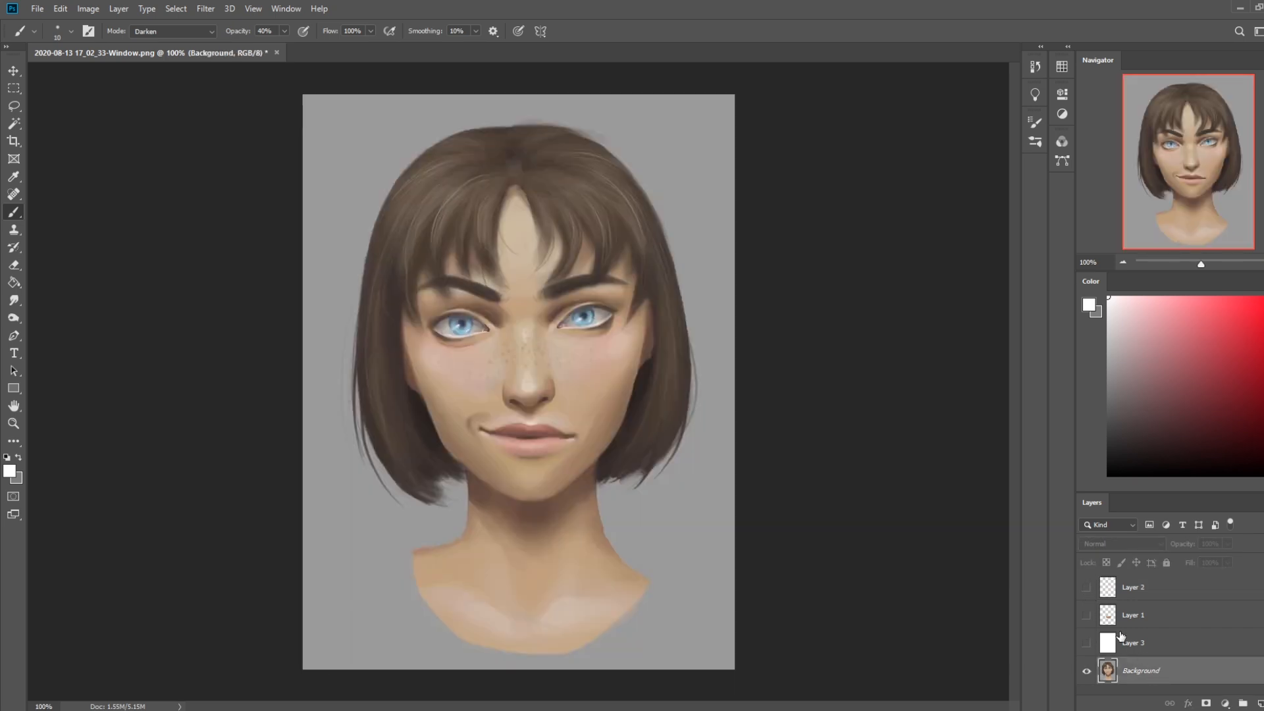
Compare the mouth with and without the flipped mouth layer, hide that layer and add an empty layer above the sketch
{"action": "left_click", "coordinate": [1159, 617]}
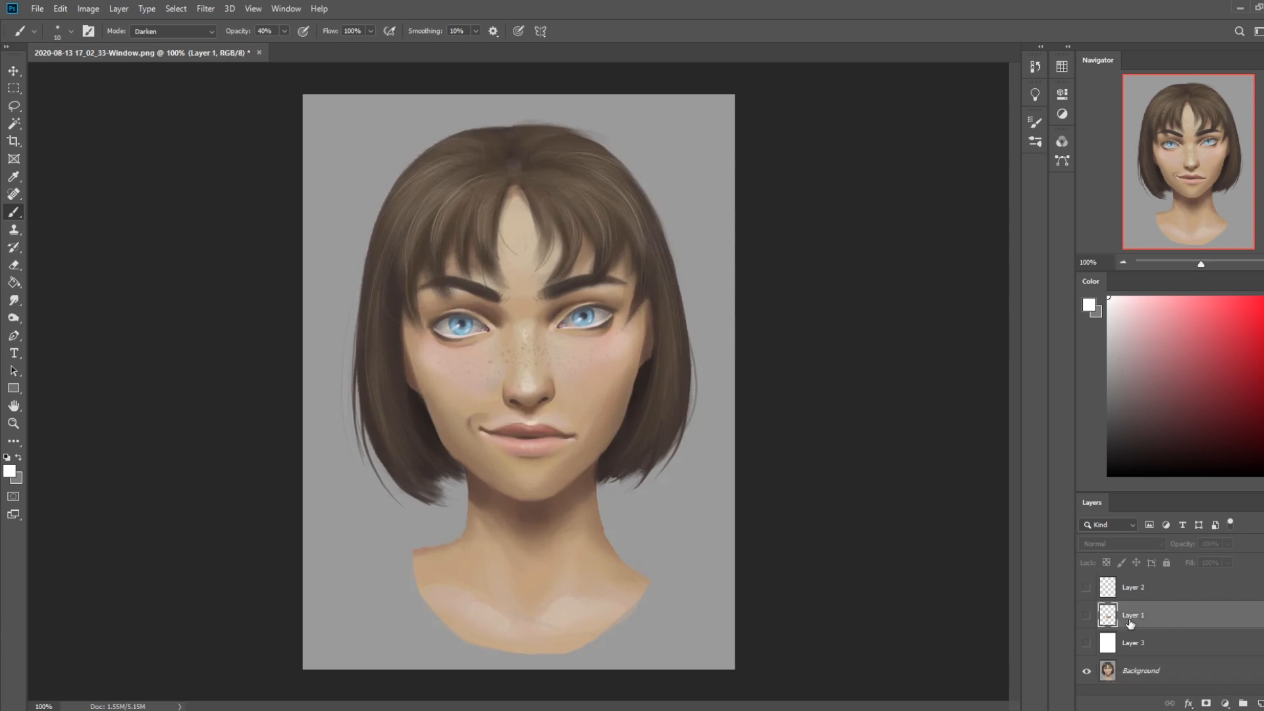
{"action": "left_click", "coordinate": [1086, 615]}
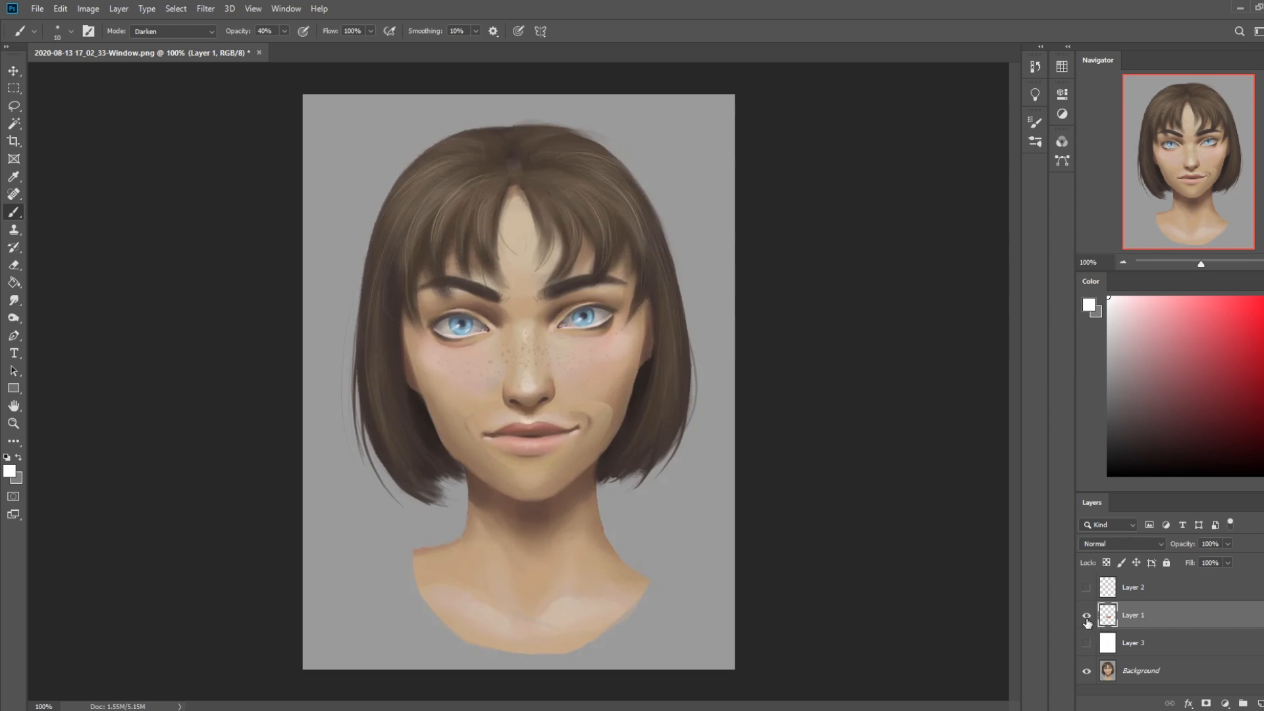
{"action": "left_click", "coordinate": [1088, 618]}
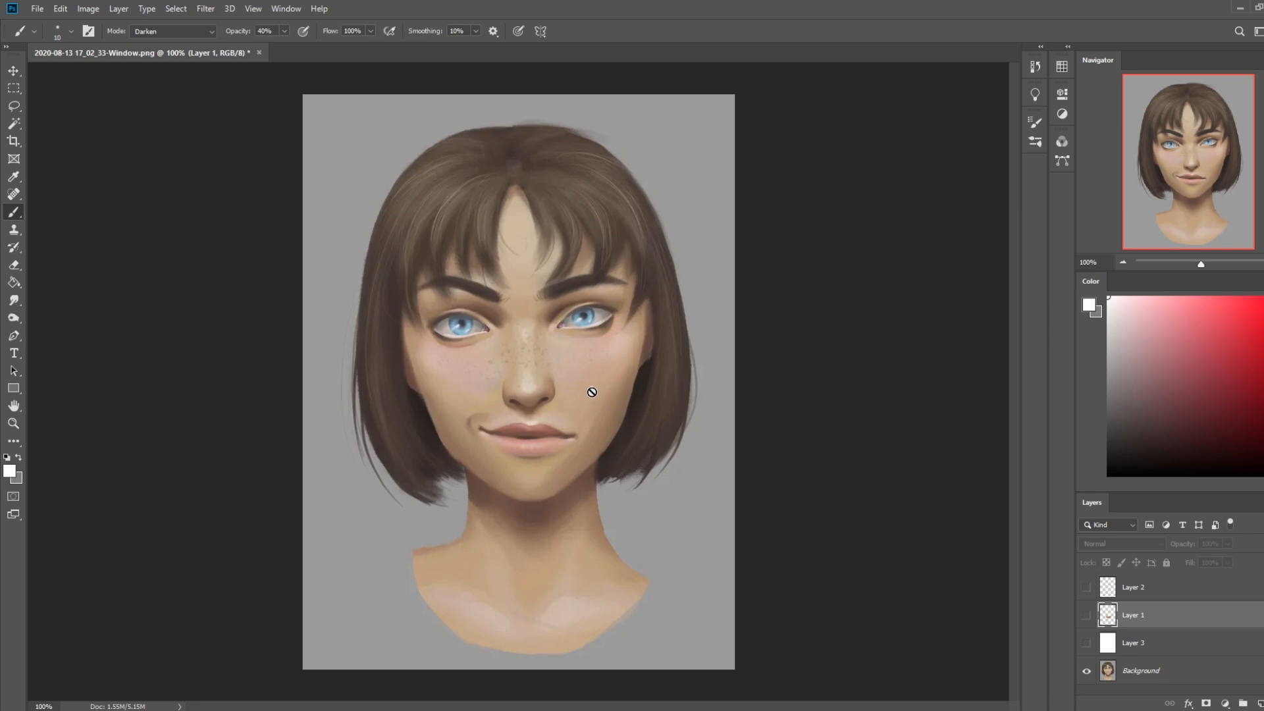
{"action": "left_click", "coordinate": [1161, 587]}
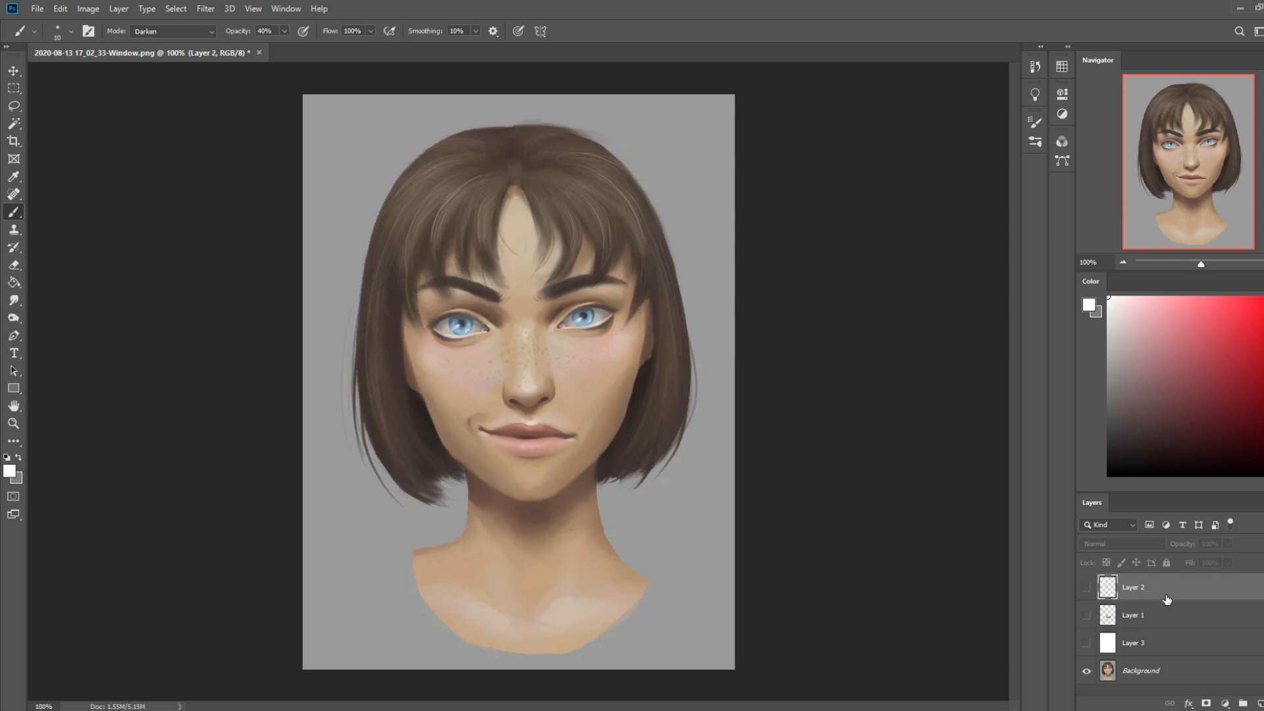
{"action": "left_click", "coordinate": [1258, 703]}
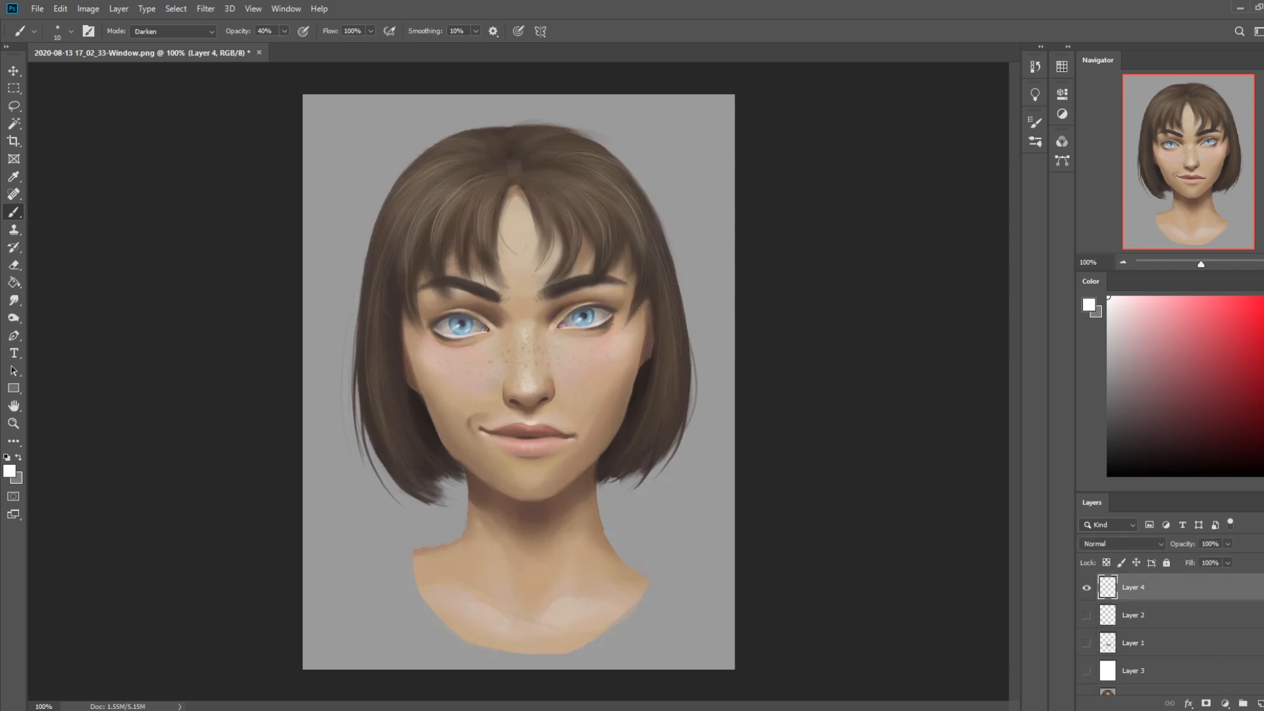
Lasso the face from the upper forehead to the chin on the Background layer and copy it to a new layer
{"action": "key", "text": "l"}
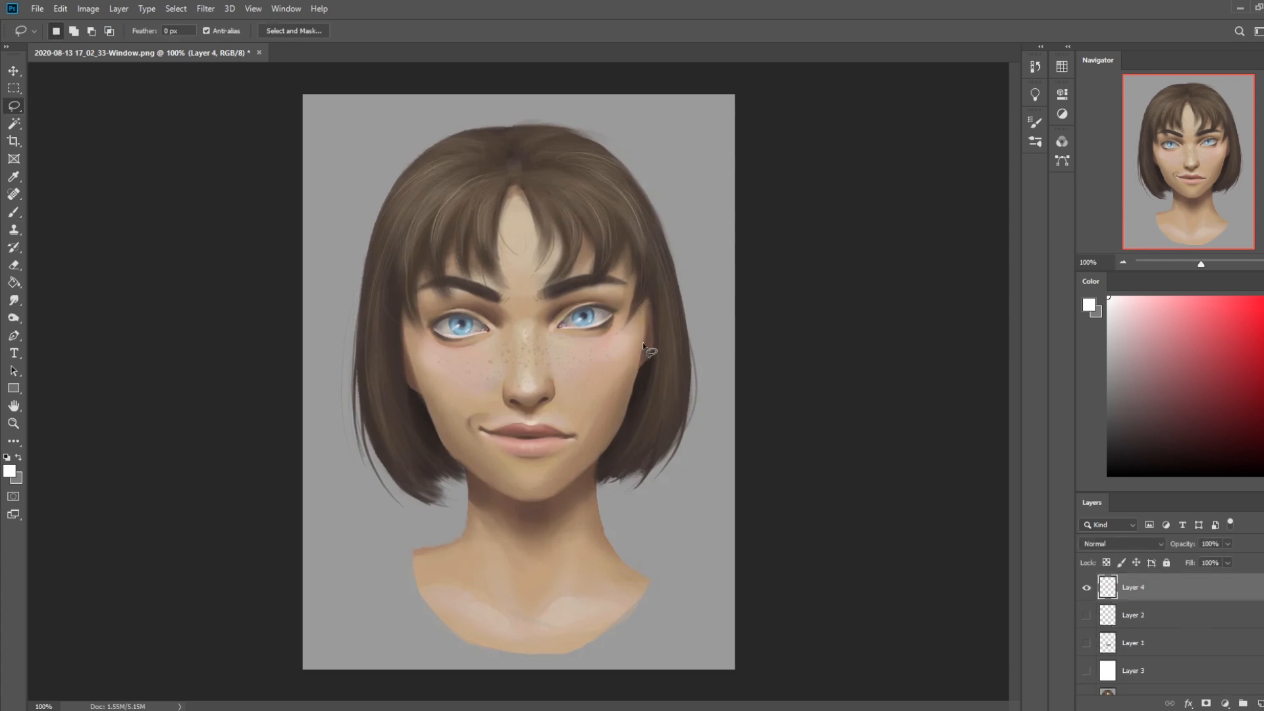
{"action": "scroll", "coordinate": [1159, 632], "scroll_direction": "down", "scroll_amount": 1}
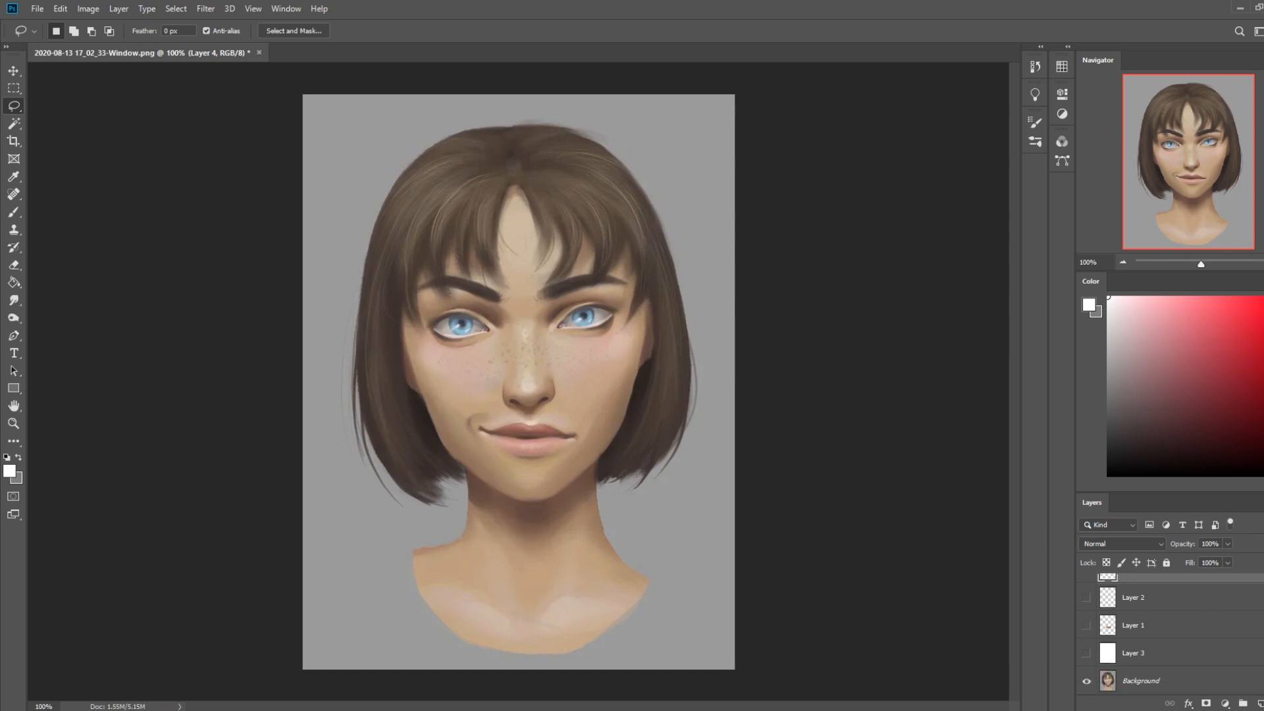
{"action": "left_click", "coordinate": [1168, 680]}
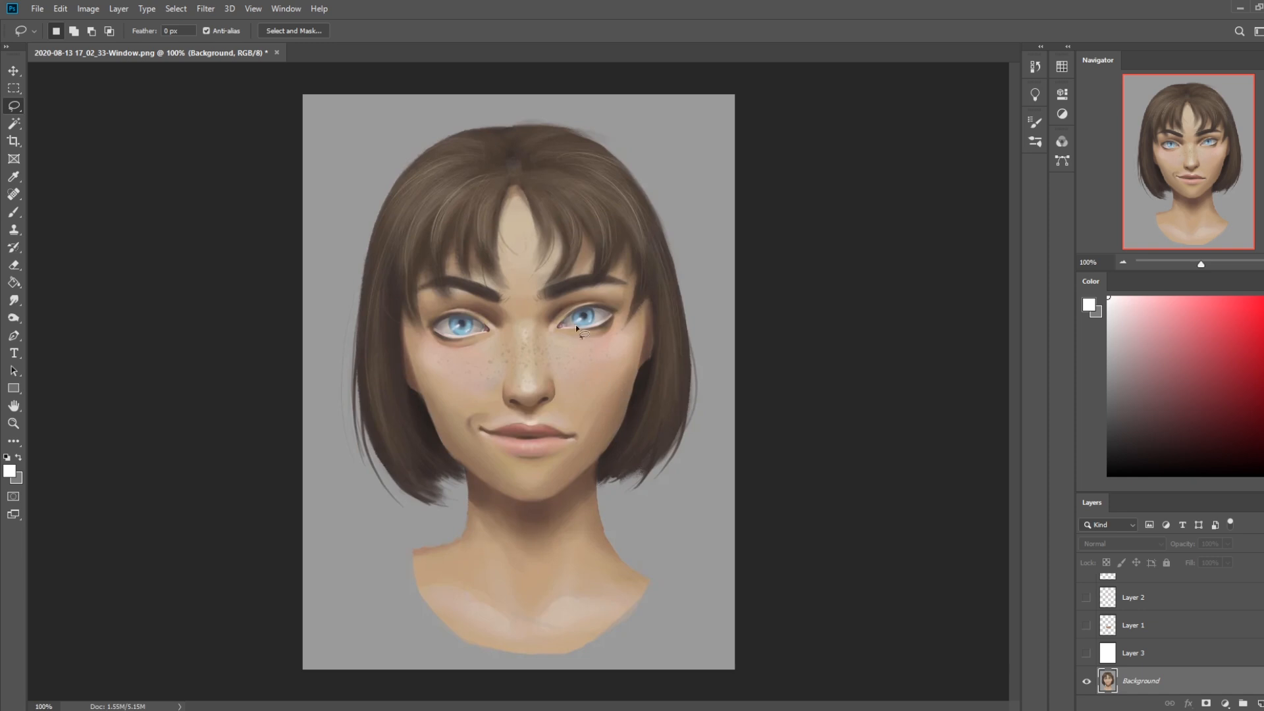
{"action": "mouse_move", "coordinate": [635, 283]}
{"action": "left_mouse_down"}
{"action": "mouse_move", "coordinate": [515, 207]}
{"action": "mouse_move", "coordinate": [411, 252]}
{"action": "mouse_move", "coordinate": [406, 320]}
{"action": "mouse_move", "coordinate": [450, 404]}
{"action": "left_mouse_up"}
{"action": "left_click_drag", "start_coordinate": [613, 392], "coordinate": [633, 284]}
{"action": "key", "text": "alt"}
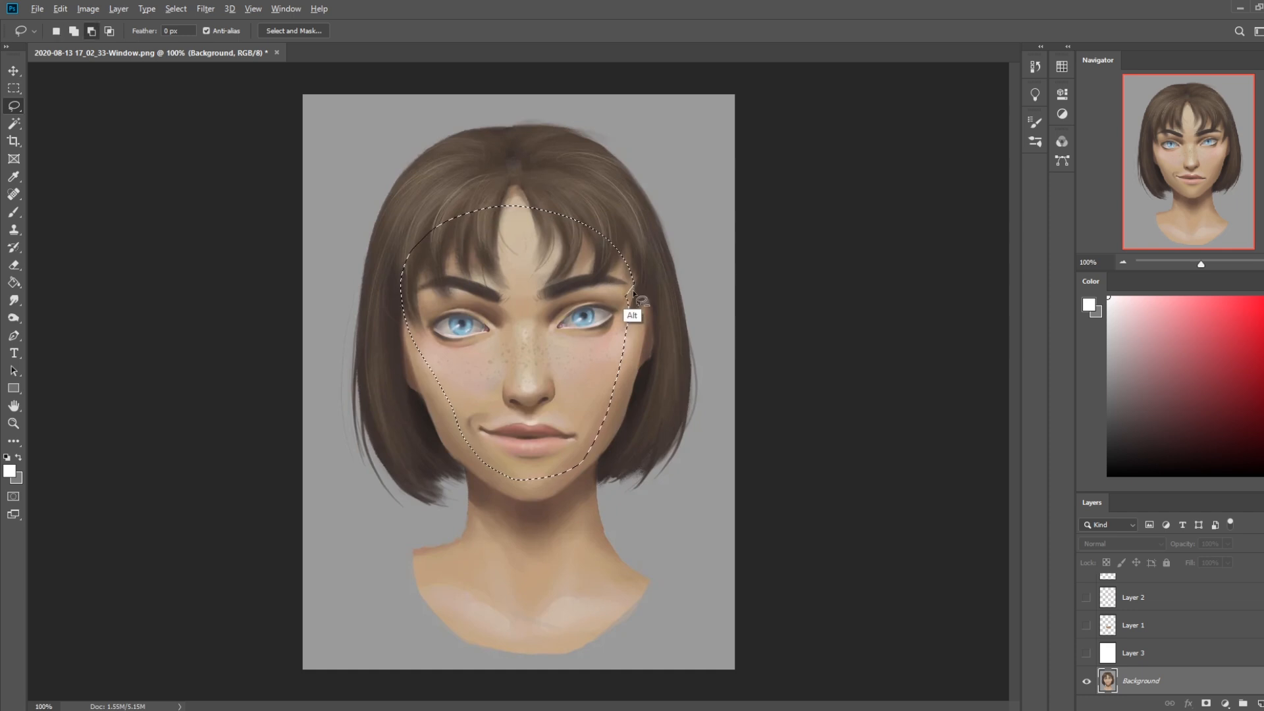
{"action": "key", "text": "shift"}
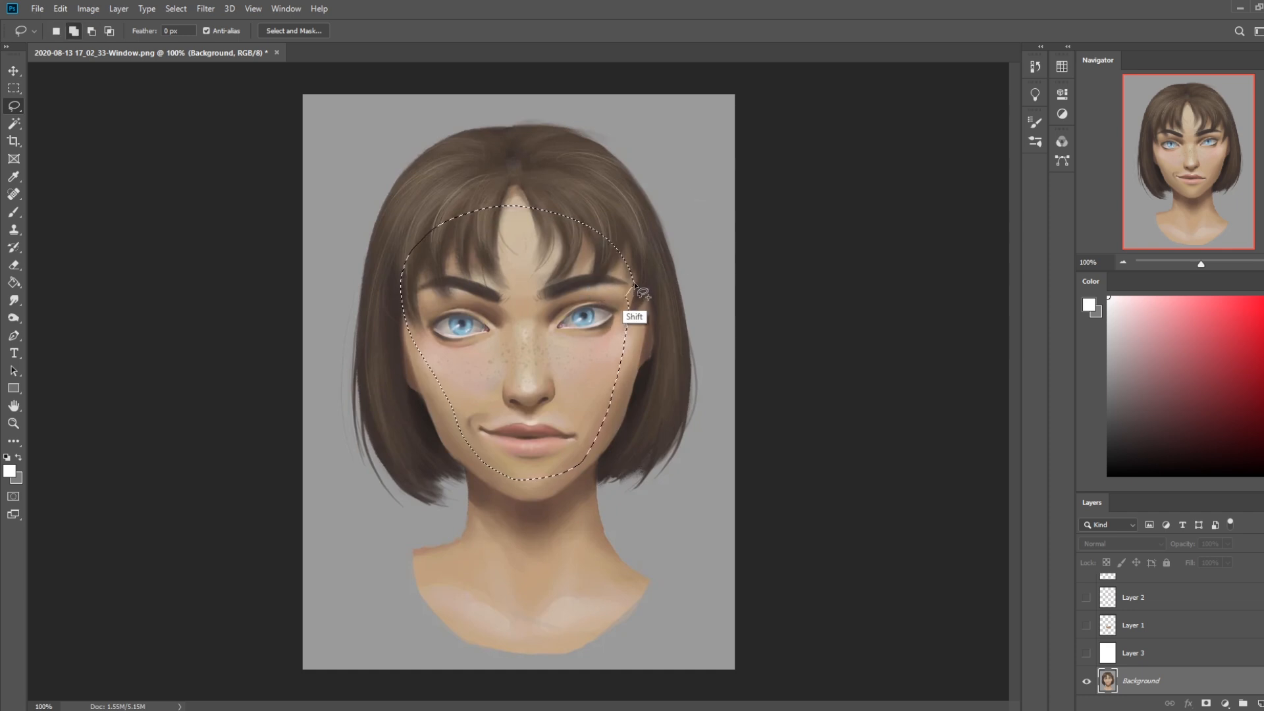
{"action": "key", "text": "ctrl+j"}
Nudge the copied face layer down so the facial features sit lower on the head
{"action": "key", "text": "v"}
{"action": "key", "text": "Down"}
{"action": "key", "text": "Down"}
{"action": "key", "text": "Down"}
{"action": "key", "text": "Down"}
{"action": "key", "text": "Down"}
{"action": "key", "text": "Down"}
{"action": "key", "text": "Down"}
{"action": "key", "text": "Down"}
{"action": "key", "text": "Down"}
{"action": "key", "text": "Down"}
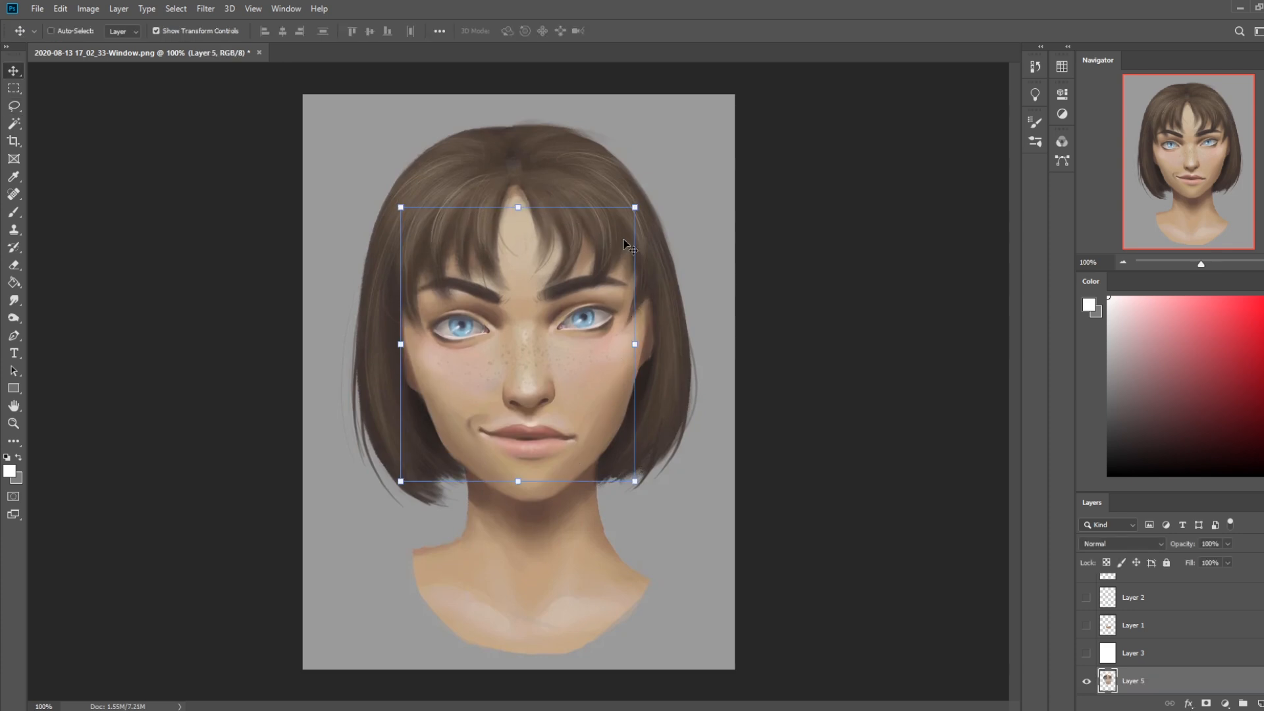
{"action": "key", "text": "Down"}
{"action": "key", "text": "Down"}
{"action": "key", "text": "Down"}
{"action": "key", "text": "Down"}
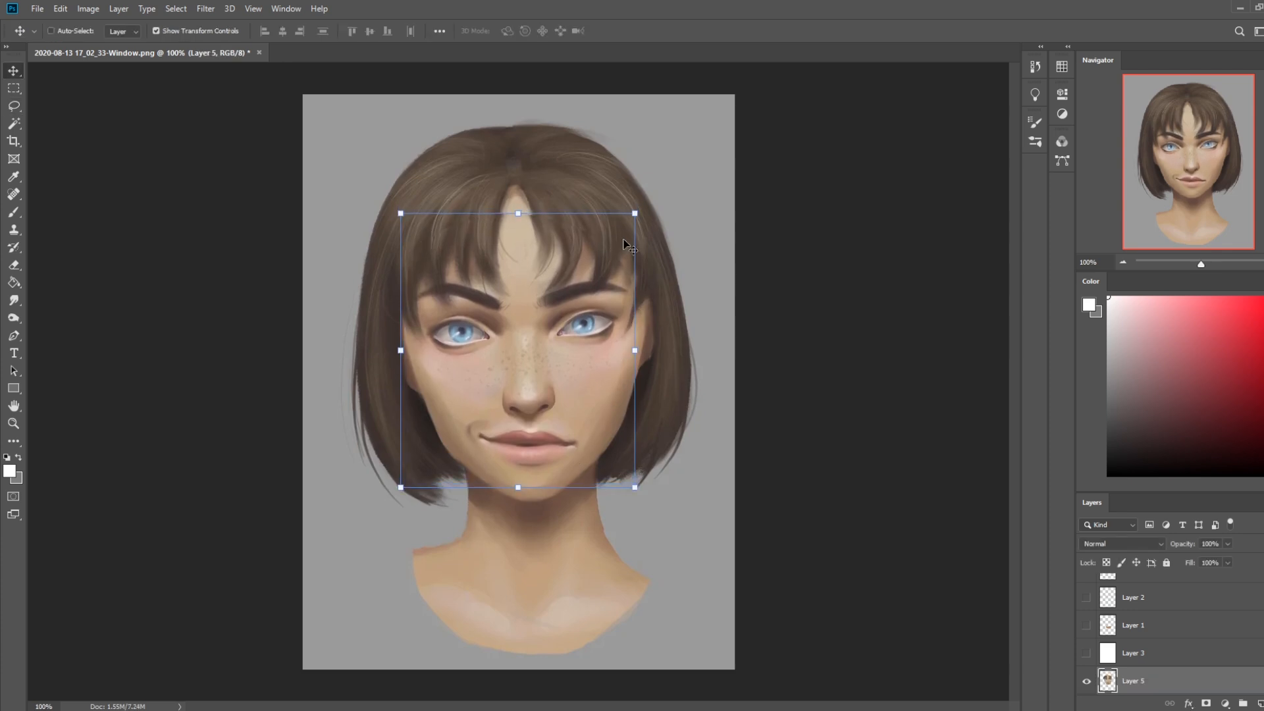
{"action": "key", "text": "Up"}
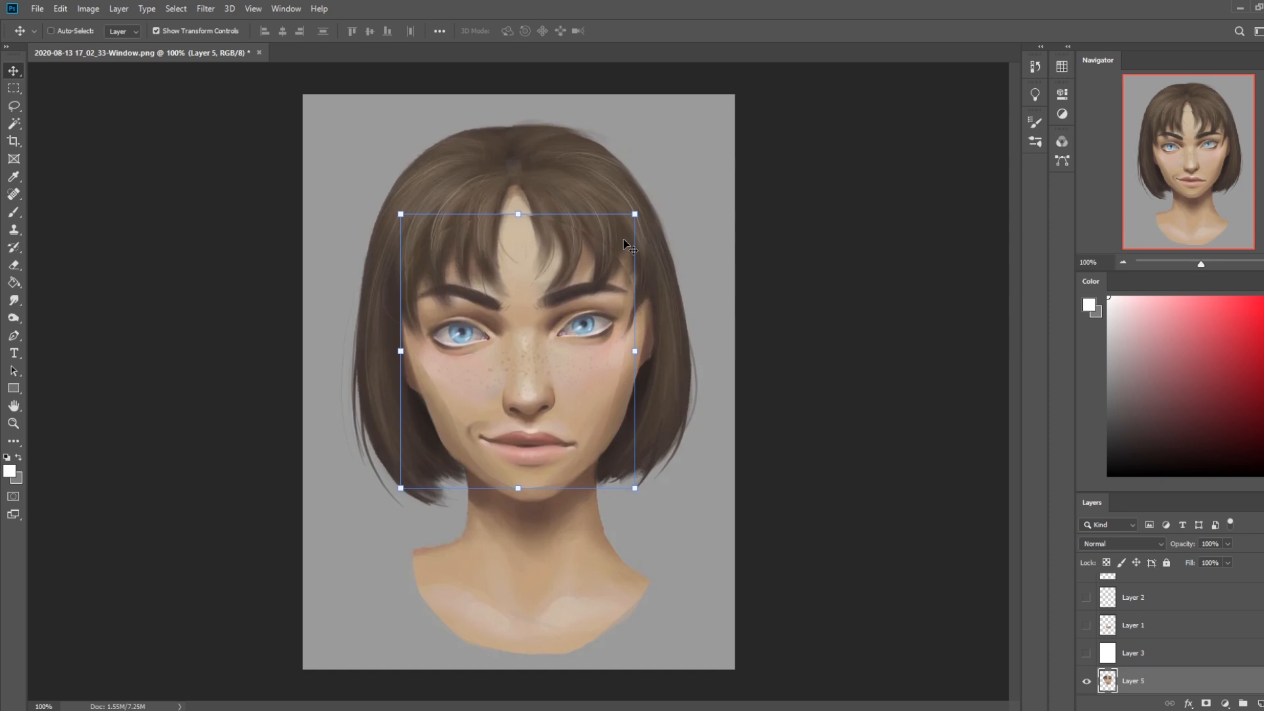
{"action": "key", "text": "Down"}
{"action": "key", "text": "Down"}
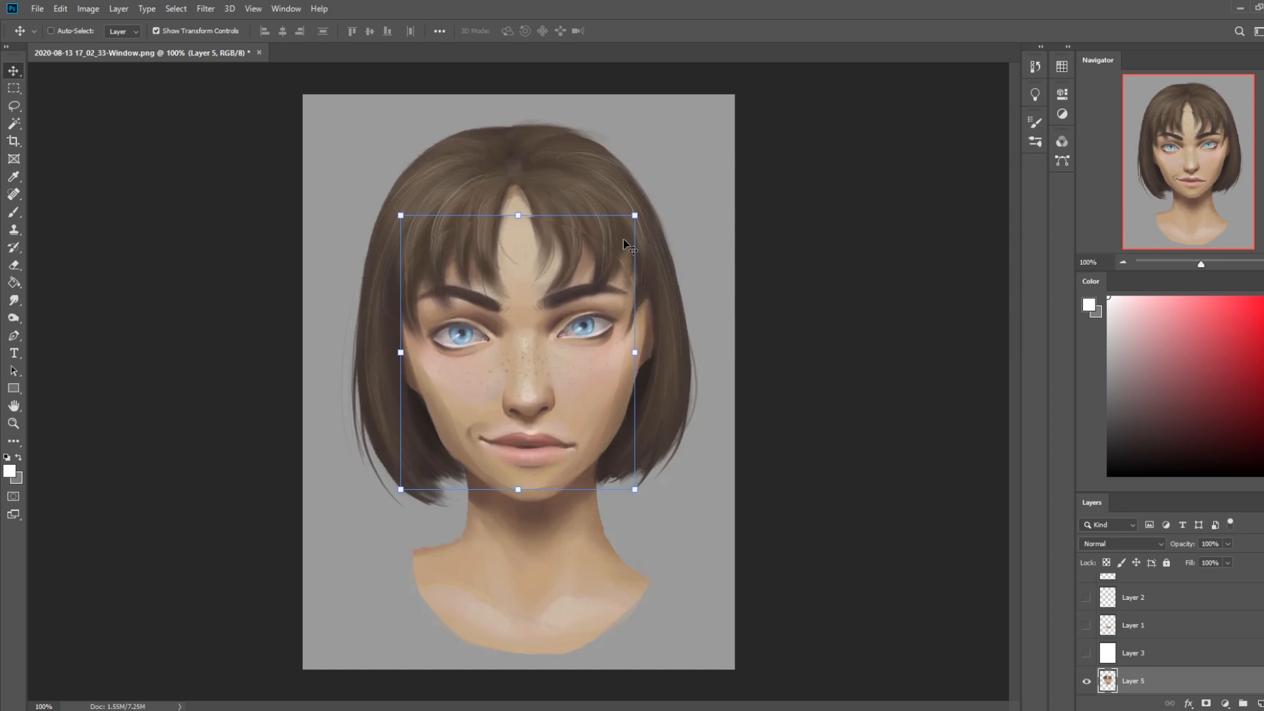
Erase the hard edges of the lowered face layer around the cheeks, fringe and forehead with a 60 px eraser
{"action": "key", "text": "e"}
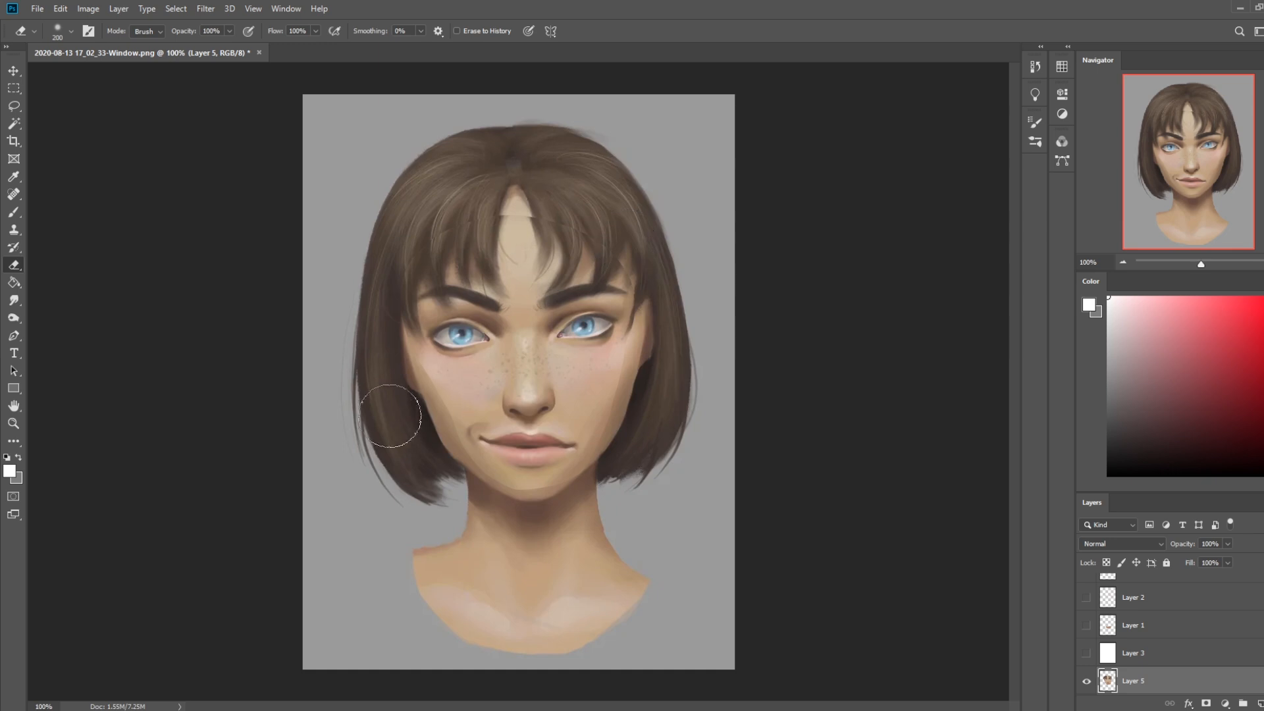
{"action": "key", "text": "bracketleft"}
{"action": "key", "text": "bracketleft"}
{"action": "key", "text": "bracketleft"}
{"action": "key", "text": "bracketleft"}
{"action": "key", "text": "bracketleft"}
{"action": "key", "text": "bracketleft"}
{"action": "key", "text": "bracketleft"}
{"action": "key", "text": "bracketleft"}
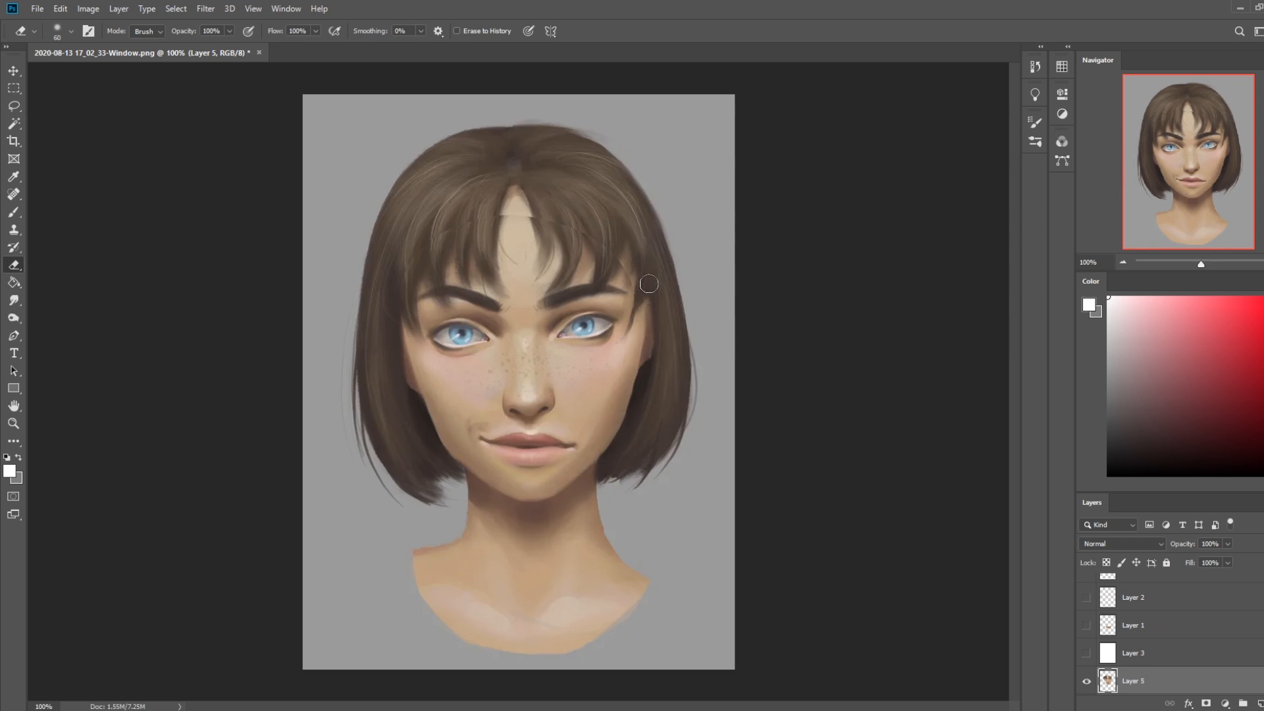
{"action": "left_click_drag", "start_coordinate": [570, 255], "coordinate": [555, 265]}
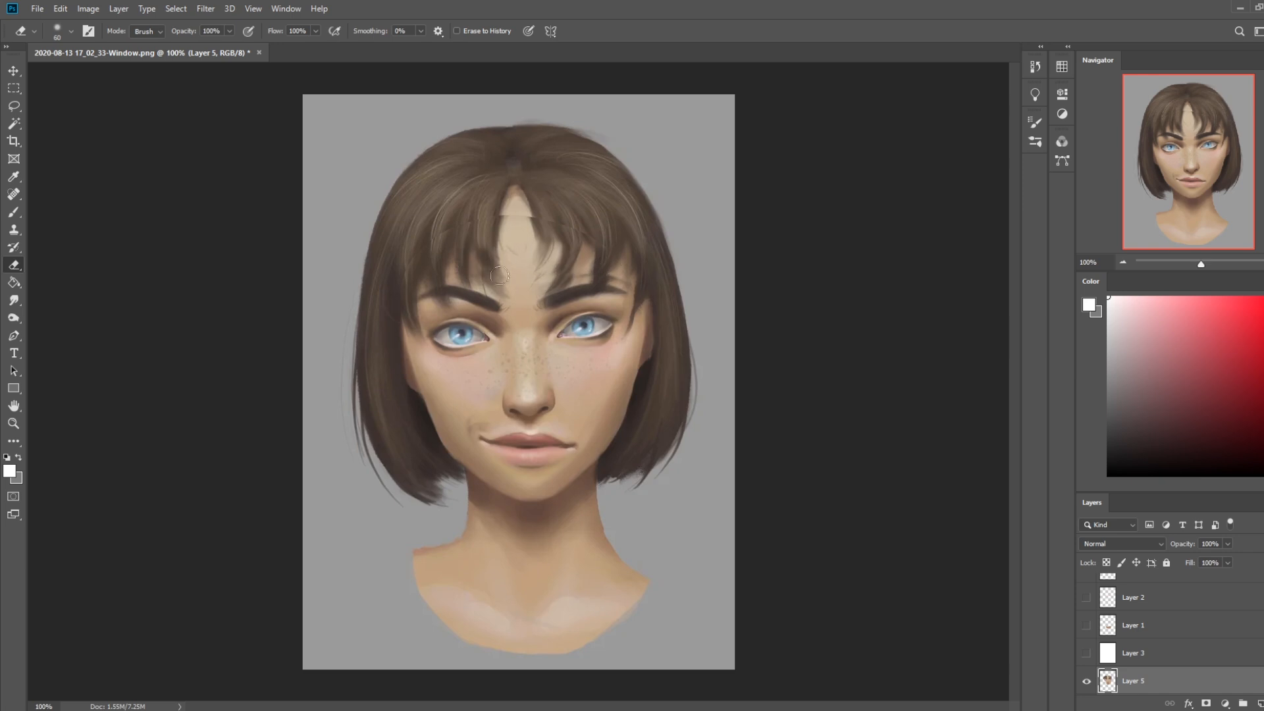
{"action": "key", "text": "ctrl+z"}
{"action": "mouse_move", "coordinate": [632, 270]}
{"action": "left_mouse_down"}
{"action": "mouse_move", "coordinate": [441, 244]}
{"action": "mouse_move", "coordinate": [526, 218]}
{"action": "left_mouse_up"}
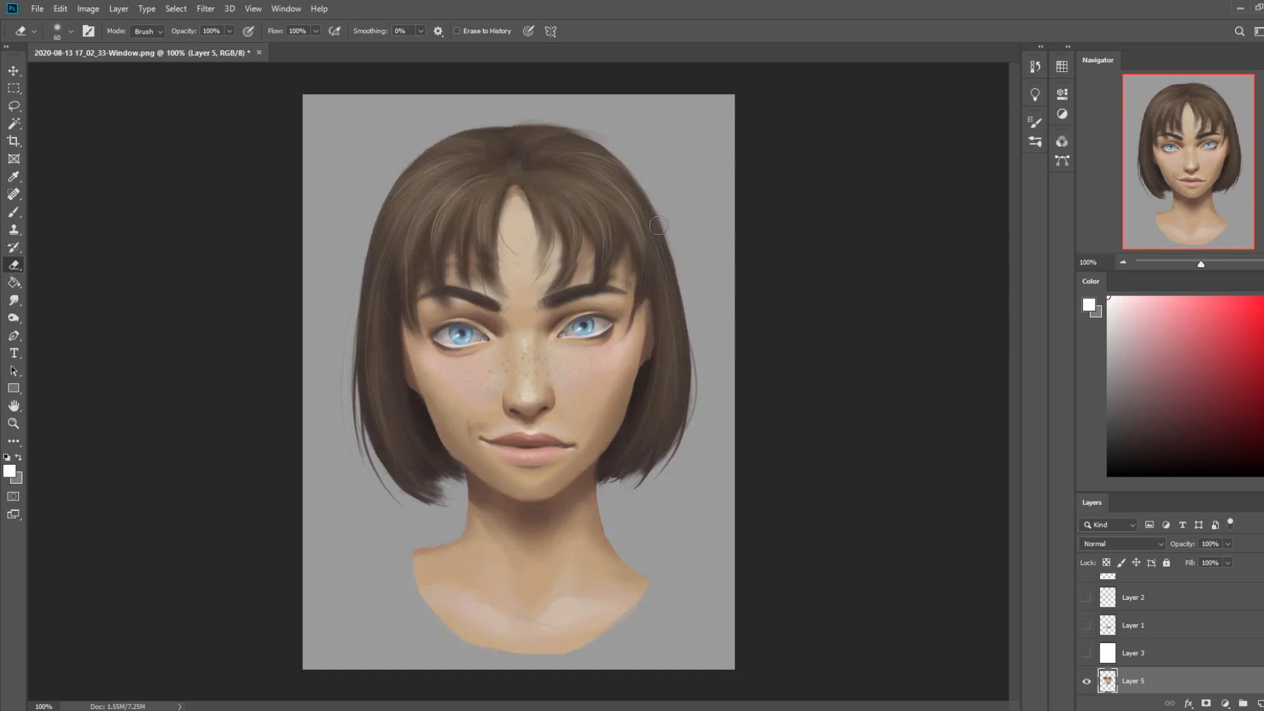
Compare the portrait before and after lowering the features by toggling the face copy layer's visibility
{"action": "left_click", "coordinate": [1087, 682]}
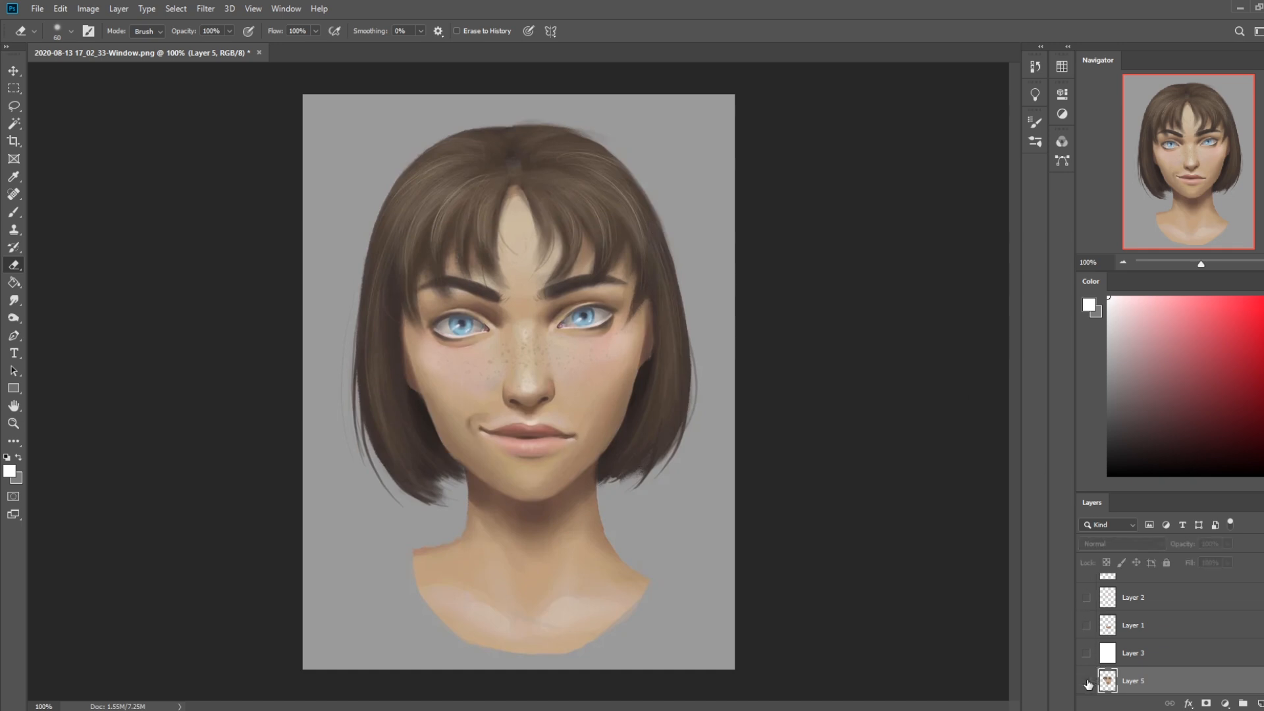
{"action": "left_click", "coordinate": [1087, 682]}
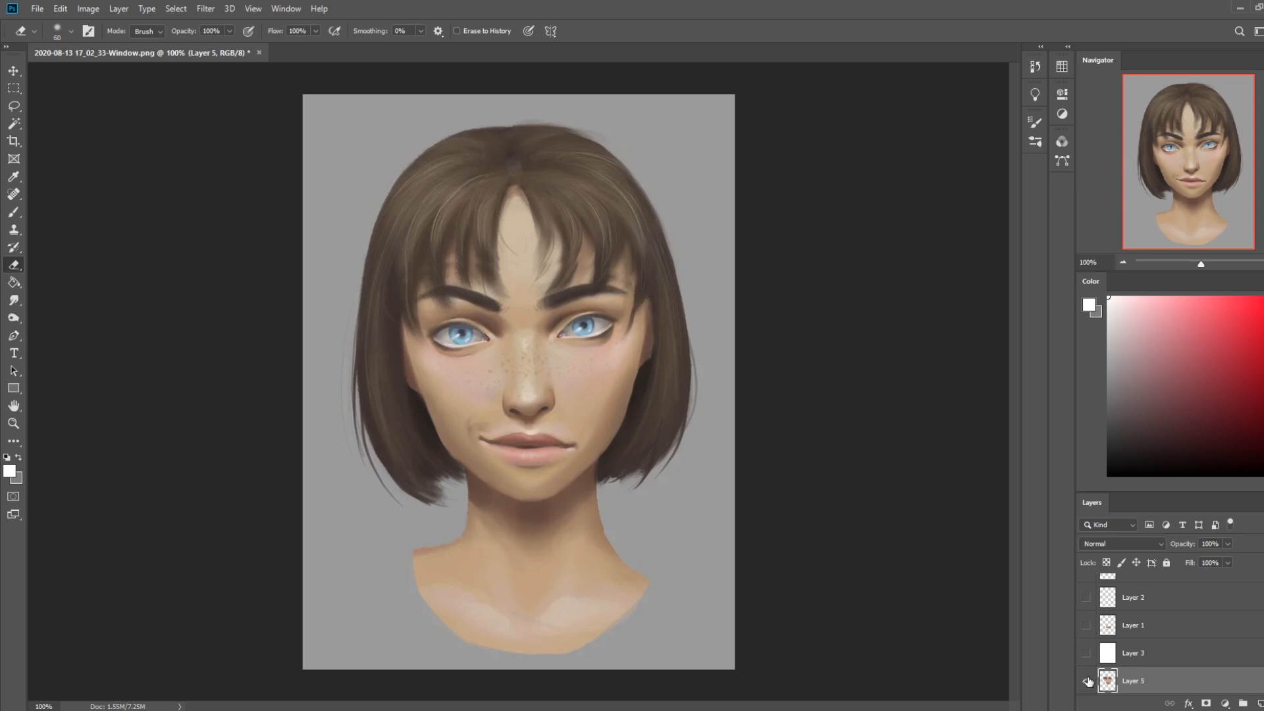
{"action": "left_click", "coordinate": [1087, 682]}
{"action": "left_click", "coordinate": [1087, 682]}
{"action": "scroll", "coordinate": [1132, 632], "scroll_direction": "down", "scroll_amount": 1}
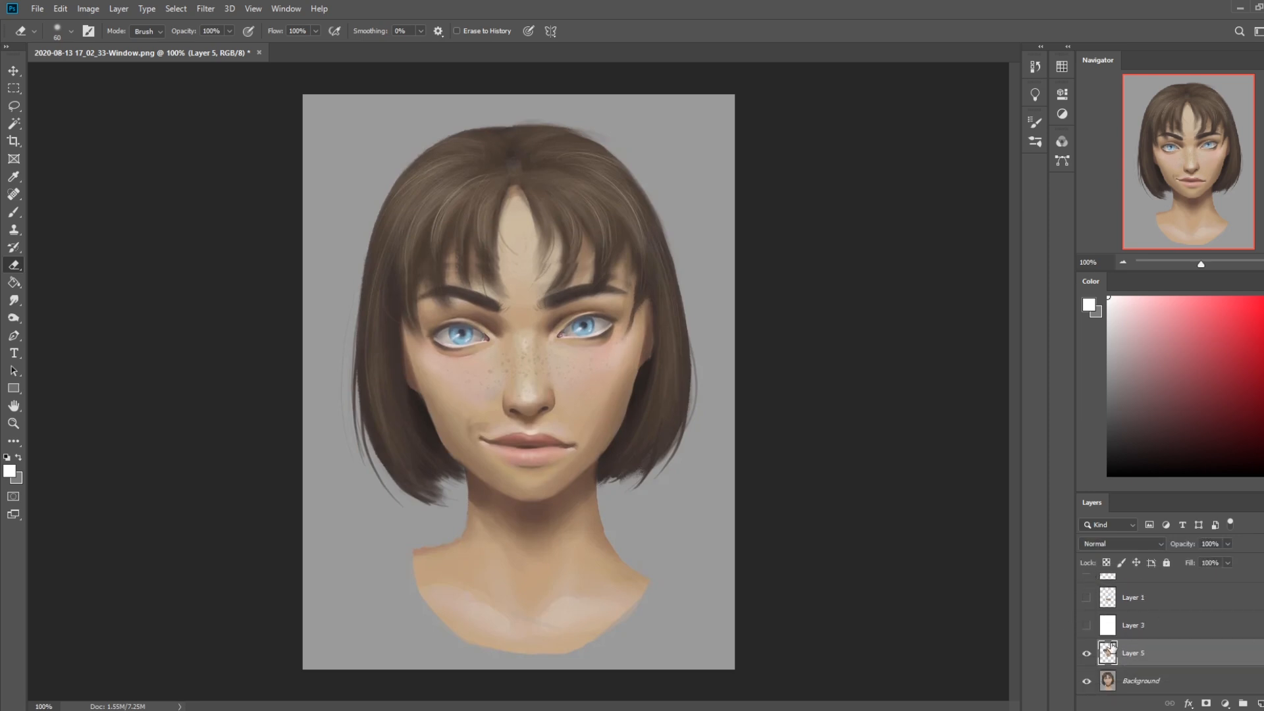
Open the lowered face layer in Liquify and push the sides of the nose inward with a size 80 brush
{"action": "left_click", "coordinate": [209, 10]}
{"action": "left_click", "coordinate": [223, 116]}
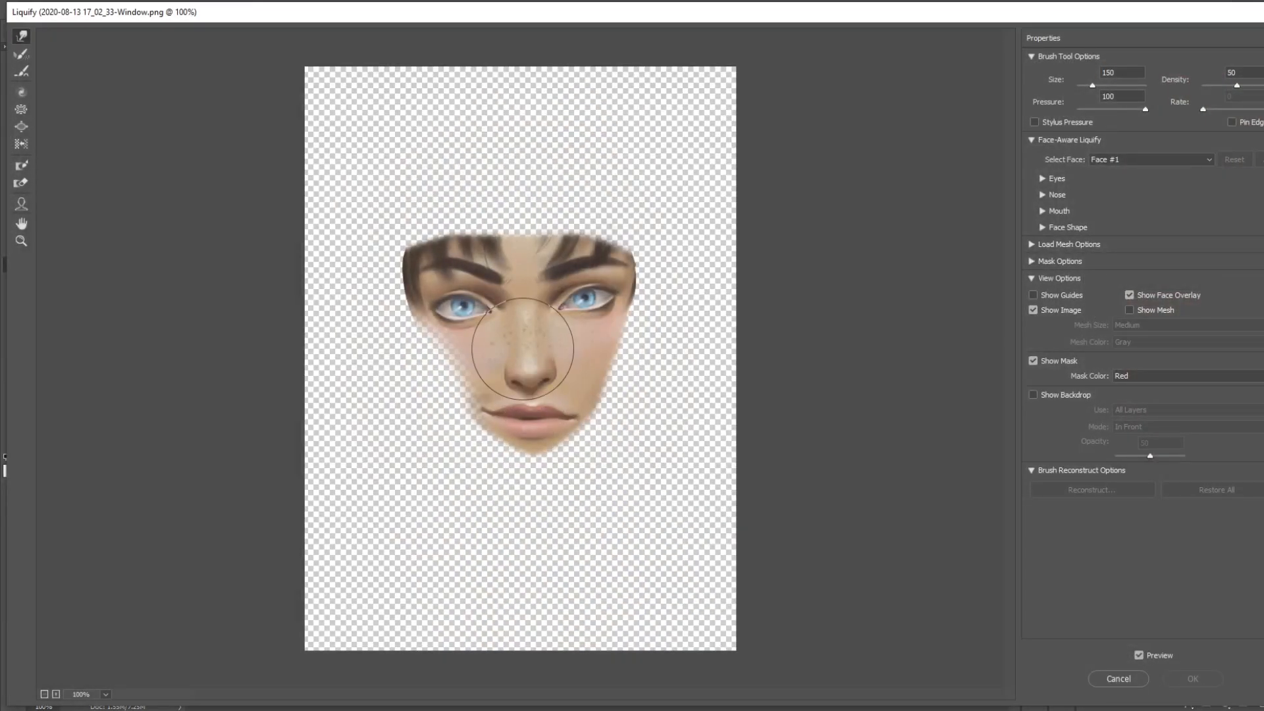
{"action": "key", "text": "bracketleft"}
{"action": "key", "text": "bracketleft"}
{"action": "key", "text": "bracketleft"}
{"action": "key", "text": "bracketleft"}
{"action": "key", "text": "bracketleft"}
{"action": "key", "text": "bracketleft"}
{"action": "key", "text": "bracketleft"}
{"action": "key", "text": "bracketleft"}
{"action": "key", "text": "bracketleft"}
{"action": "key", "text": "bracketright"}
{"action": "key", "text": "bracketright"}
{"action": "key", "text": "bracketright"}
{"action": "key", "text": "bracketright"}
{"action": "key", "text": "bracketright"}
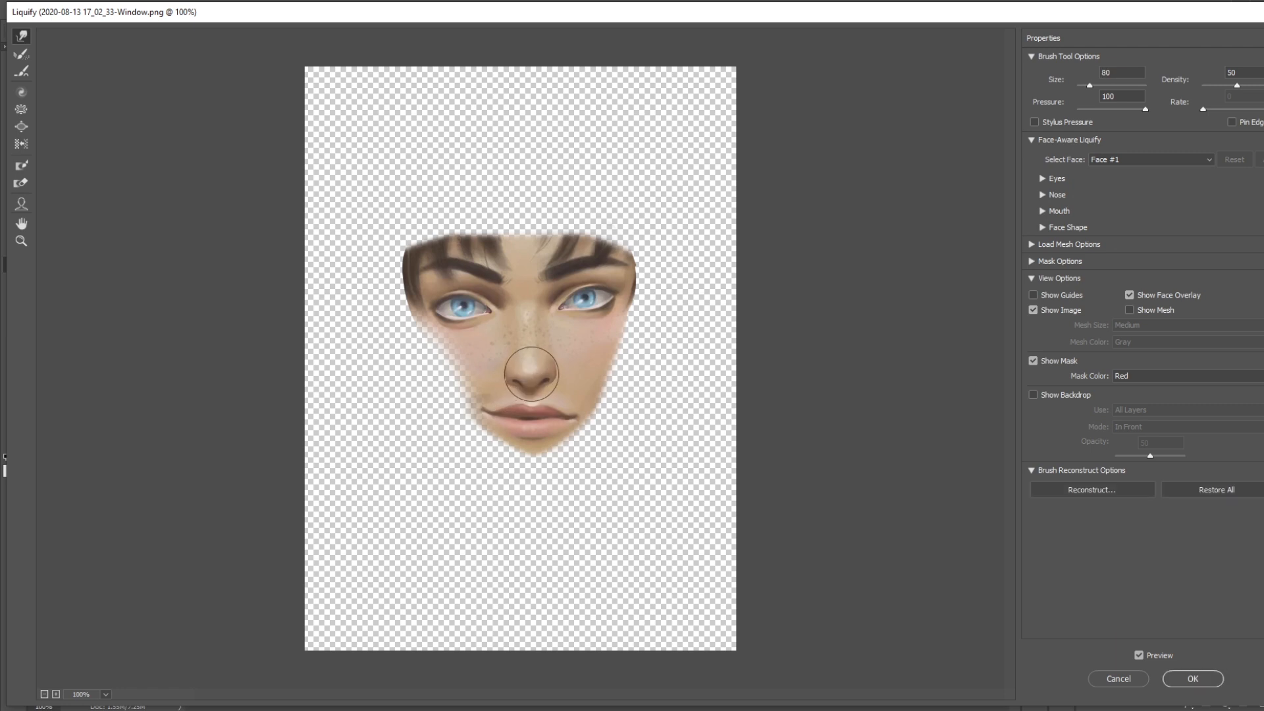
{"action": "key", "text": "bracketleft"}
{"action": "key", "text": "bracketleft"}
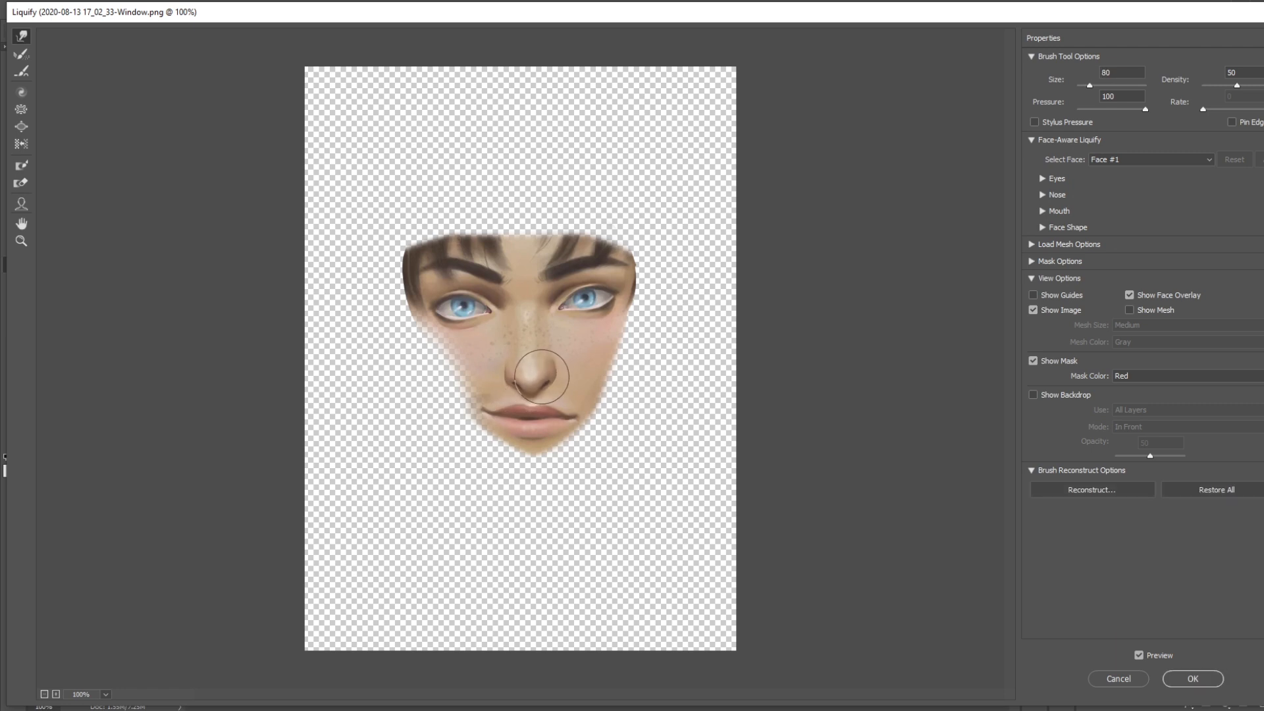
Refine the nose tip in Liquify with brush sizes of 200 and 125 and apply the filter
{"action": "key", "text": "bracketleft"}
{"action": "key", "text": "bracketleft"}
{"action": "key", "text": "bracketleft"}
{"action": "key", "text": "bracketright"}
{"action": "key", "text": "bracketright"}
{"action": "key", "text": "bracketright"}
{"action": "key", "text": "bracketright"}
{"action": "key", "text": "bracketright"}
{"action": "key", "text": "bracketright"}
{"action": "key", "text": "bracketright"}
{"action": "key", "text": "bracketright"}
{"action": "key", "text": "bracketright"}
{"action": "left_click_drag", "start_coordinate": [533, 363], "coordinate": [535, 370]}
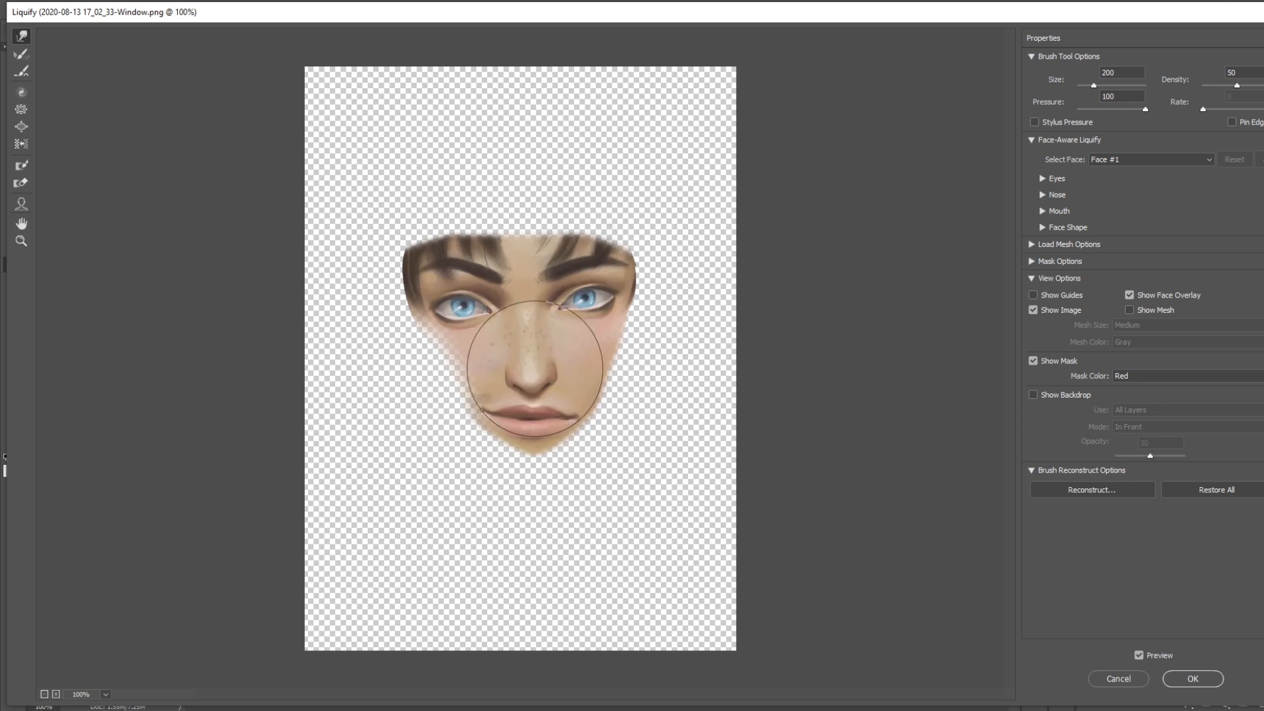
{"action": "key", "text": "bracketleft"}
{"action": "key", "text": "bracketleft"}
{"action": "key", "text": "bracketleft"}
{"action": "key", "text": "bracketleft"}
{"action": "key", "text": "bracketleft"}
{"action": "key", "text": "bracketleft"}
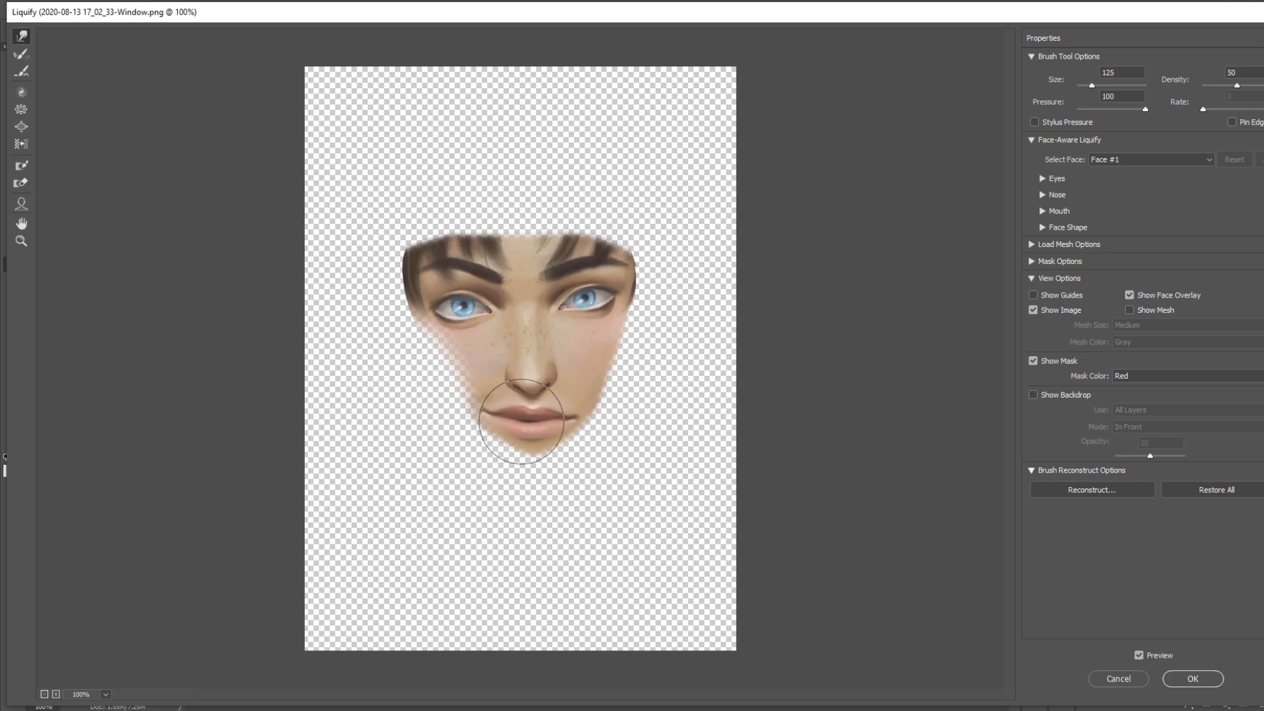
{"action": "left_click", "coordinate": [1193, 679]}
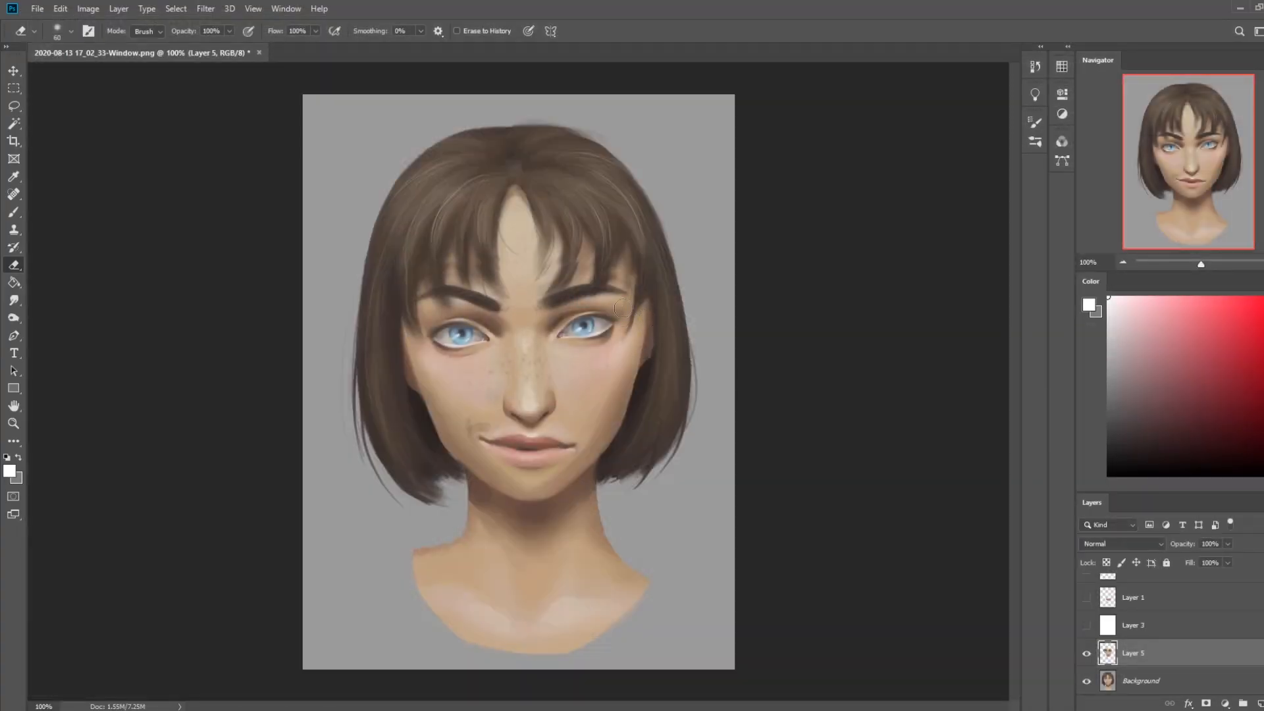
Lasso the eyebrow band on Layer 5, copy it to a new layer and nudge it down closer to the eyes
{"action": "key", "text": "l"}
{"action": "mouse_move", "coordinate": [398, 294]}
{"action": "left_mouse_down"}
{"action": "mouse_move", "coordinate": [566, 247]}
{"action": "mouse_move", "coordinate": [637, 299]}
{"action": "left_mouse_up"}
{"action": "key", "text": "v"}
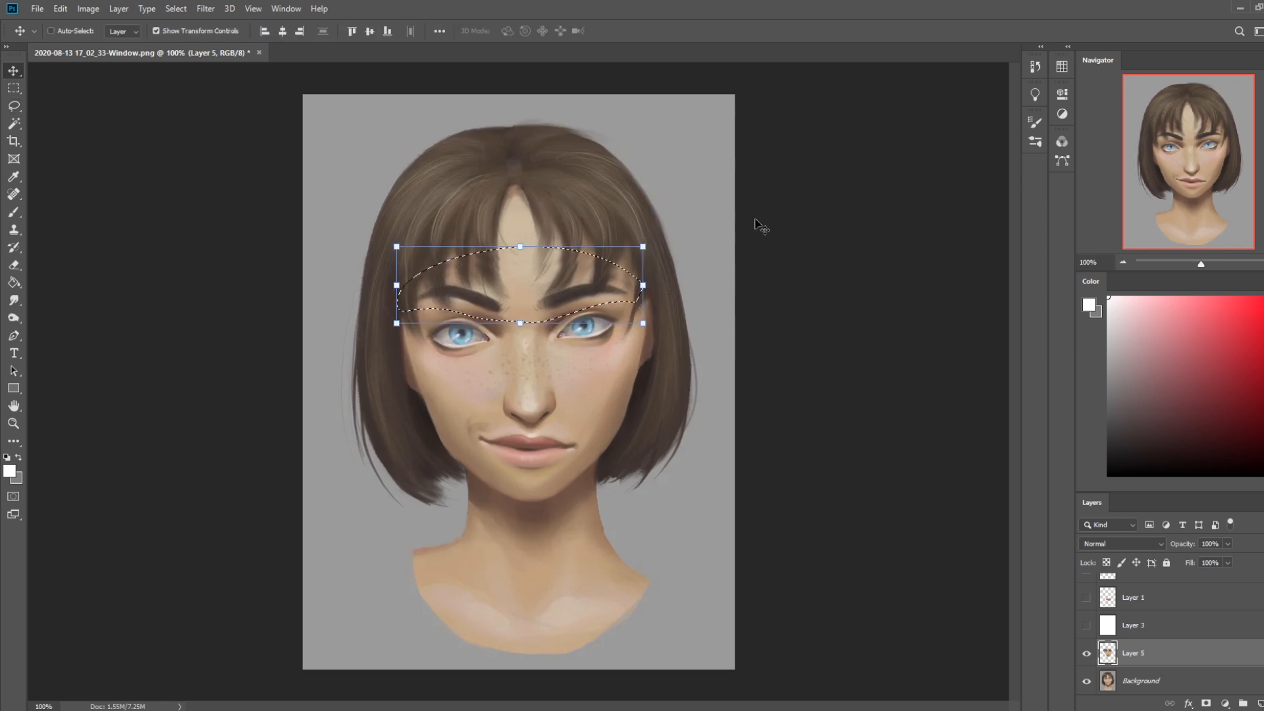
{"action": "key", "text": "ctrl+j"}
{"action": "key", "text": "Down"}
{"action": "key", "text": "Down"}
{"action": "key", "text": "e"}
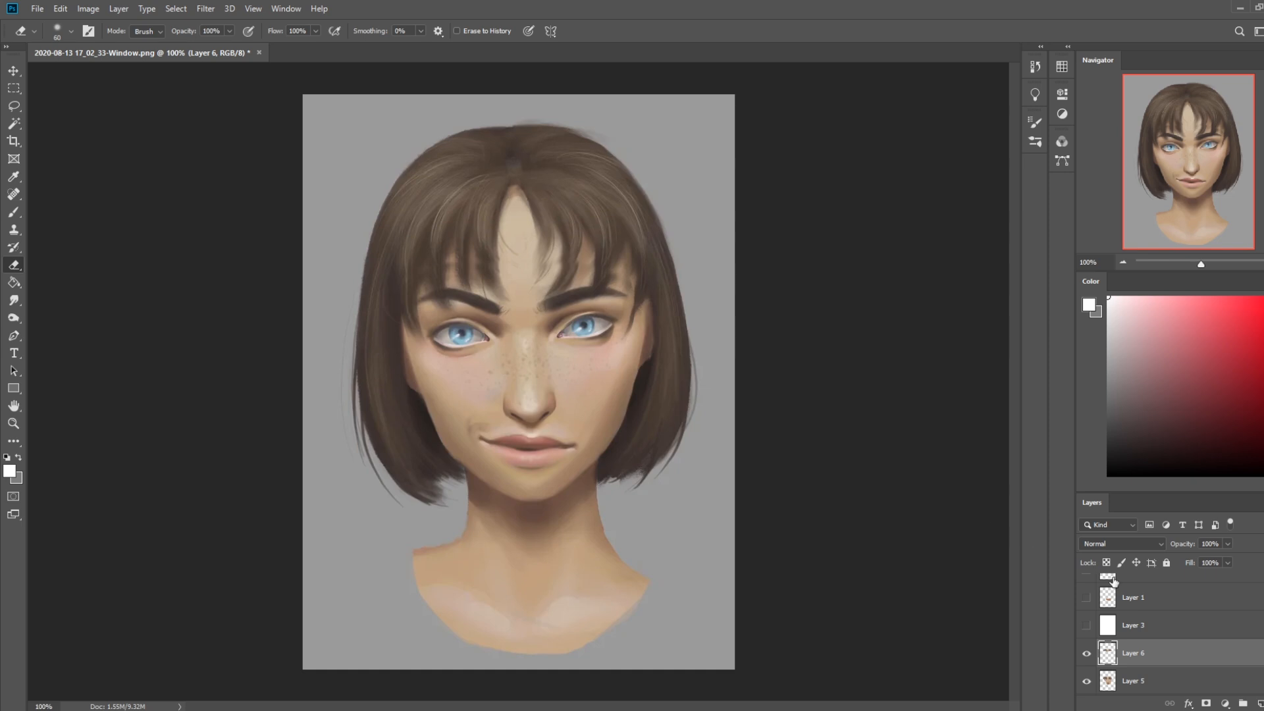
{"action": "left_click", "coordinate": [1086, 654]}
{"action": "left_click", "coordinate": [1086, 655]}
Lasso the visible parts of both eyeballs and copy them from Layer 5 to a new layer
{"action": "key", "text": "l"}
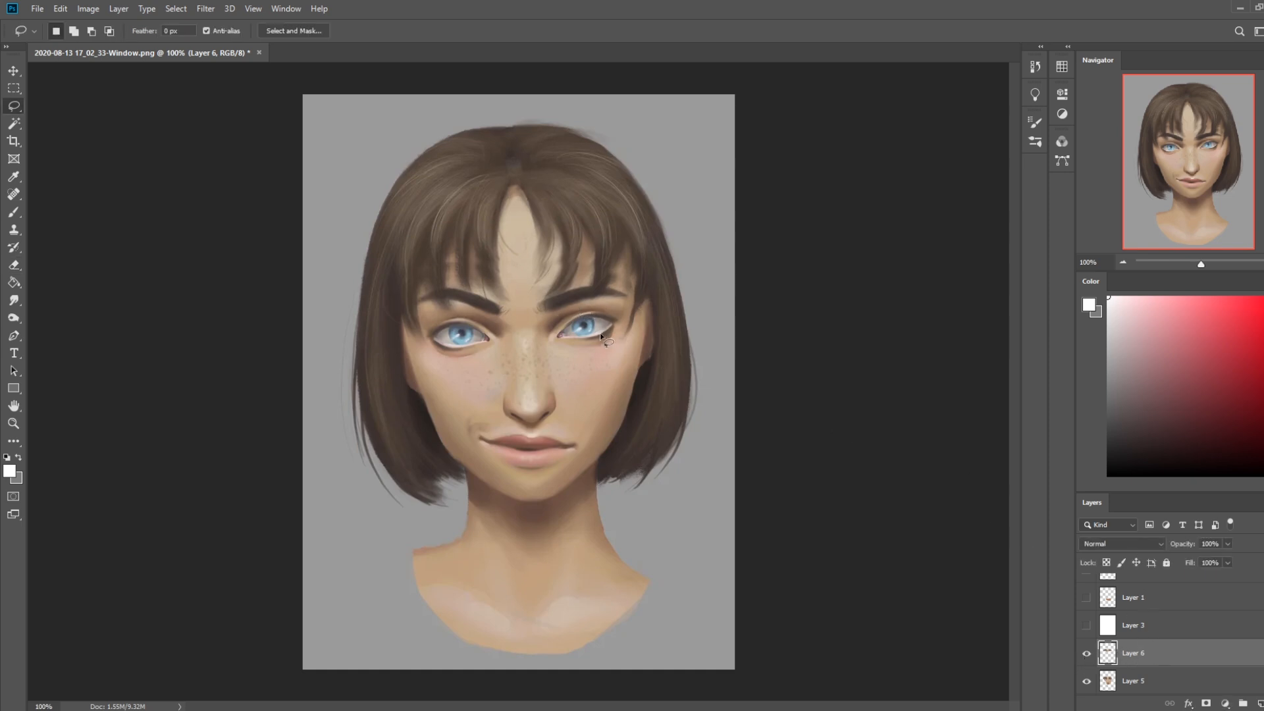
{"action": "left_click_drag", "start_coordinate": [568, 328], "coordinate": [604, 329]}
{"action": "mouse_move", "coordinate": [474, 341]}
{"action": "left_mouse_down"}
{"action": "mouse_move", "coordinate": [461, 344]}
{"action": "mouse_move", "coordinate": [458, 323]}
{"action": "mouse_move", "coordinate": [473, 339]}
{"action": "left_mouse_up"}
{"action": "key", "text": "ctrl+j"}
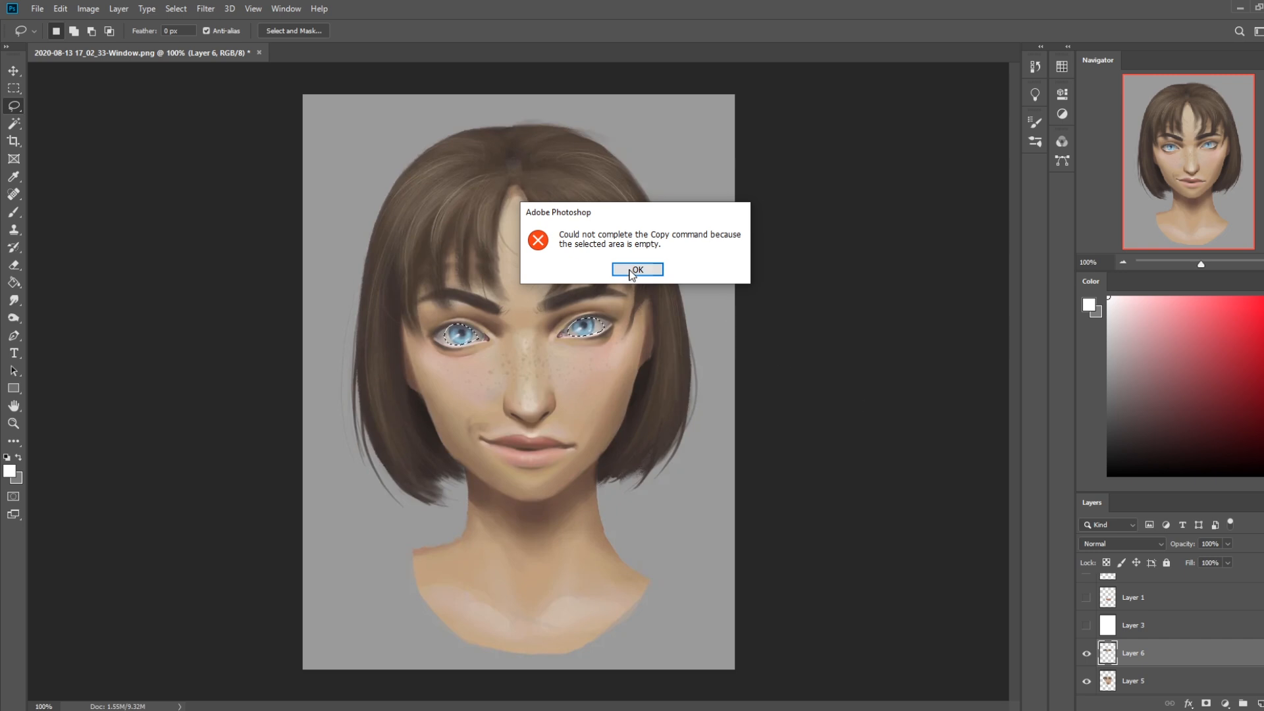
{"action": "key", "text": "Return"}
{"action": "key", "text": "ctrl+j"}
{"action": "left_click", "coordinate": [638, 269]}
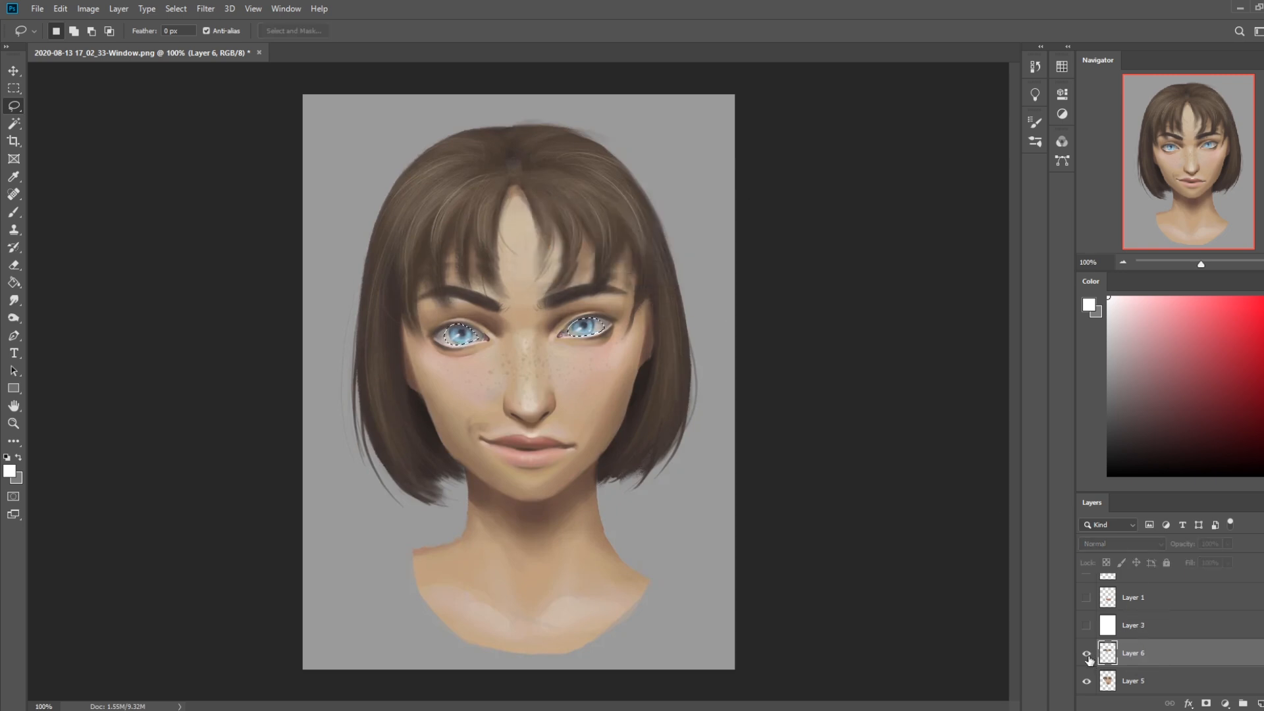
{"action": "left_click", "coordinate": [1146, 678]}
{"action": "key", "text": "ctrl+j"}
Nudge the copied eyeballs up slightly
{"action": "key", "text": "v"}
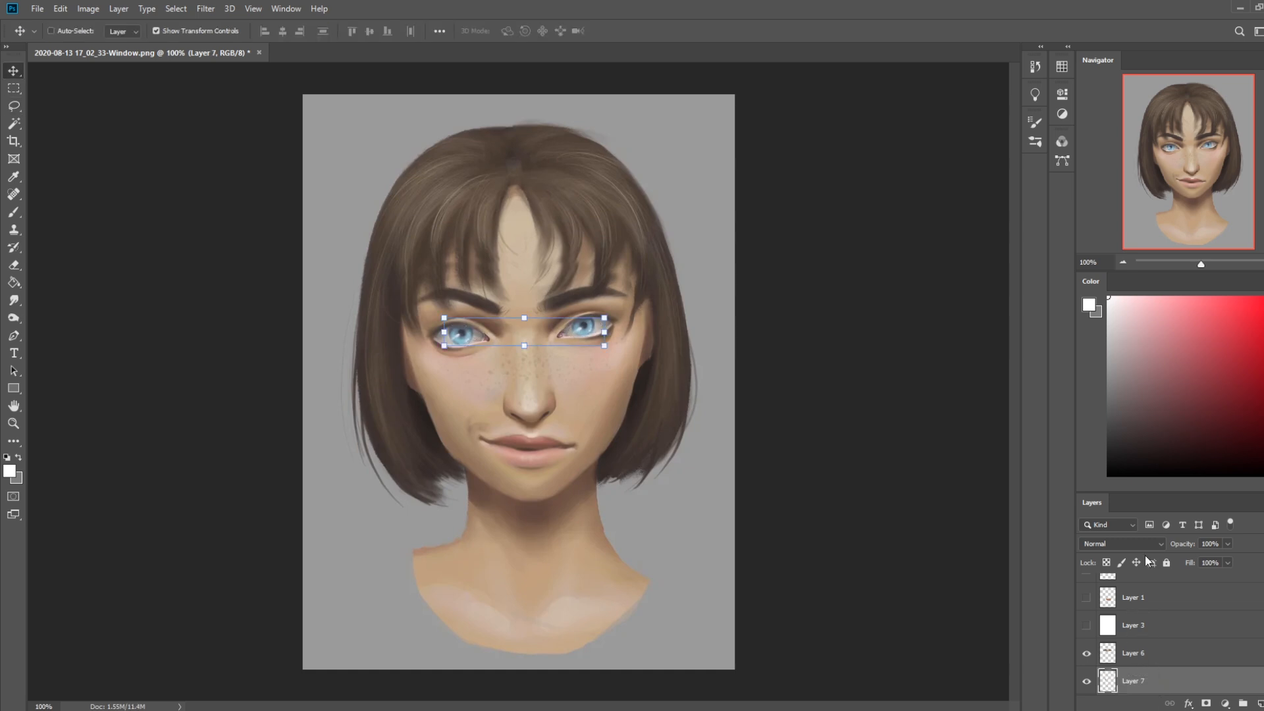
{"action": "key", "text": "Up"}
{"action": "key", "text": "Up"}
{"action": "key", "text": "Up"}
{"action": "key", "text": "e"}
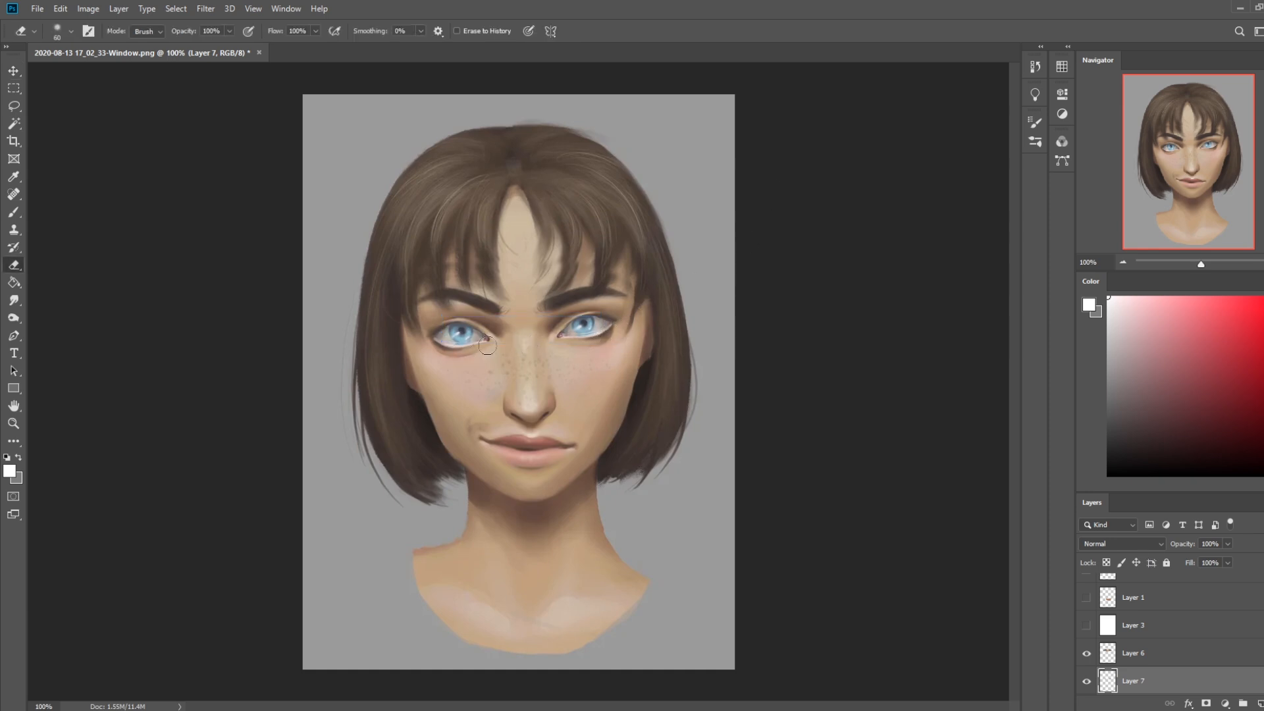
Sample an off-white from the eye and set the brush to Normal mode with 66% opacity
{"action": "key", "text": "b"}
{"action": "left_click", "coordinate": [602, 356], "text": "alt"}
{"action": "left_click", "coordinate": [591, 334], "text": "alt"}
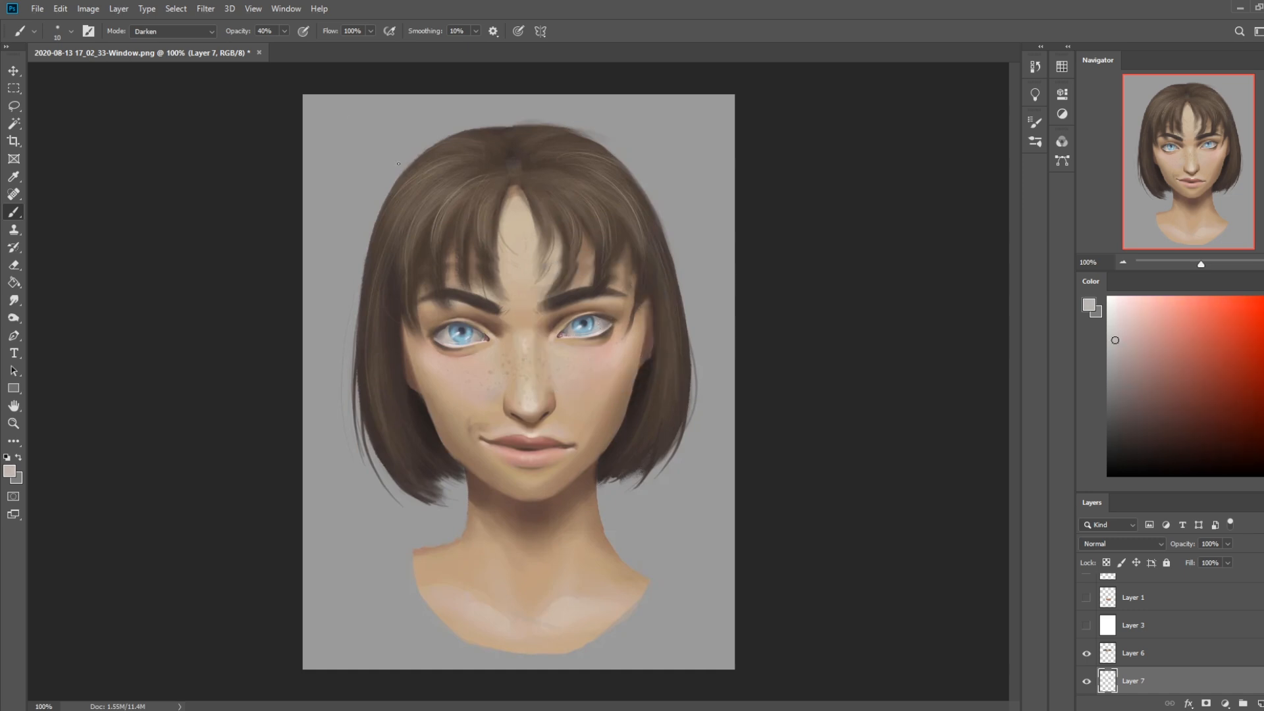
{"action": "left_click", "coordinate": [183, 34]}
{"action": "left_click", "coordinate": [172, 43]}
{"action": "left_click_drag", "start_coordinate": [284, 31], "coordinate": [300, 52]}
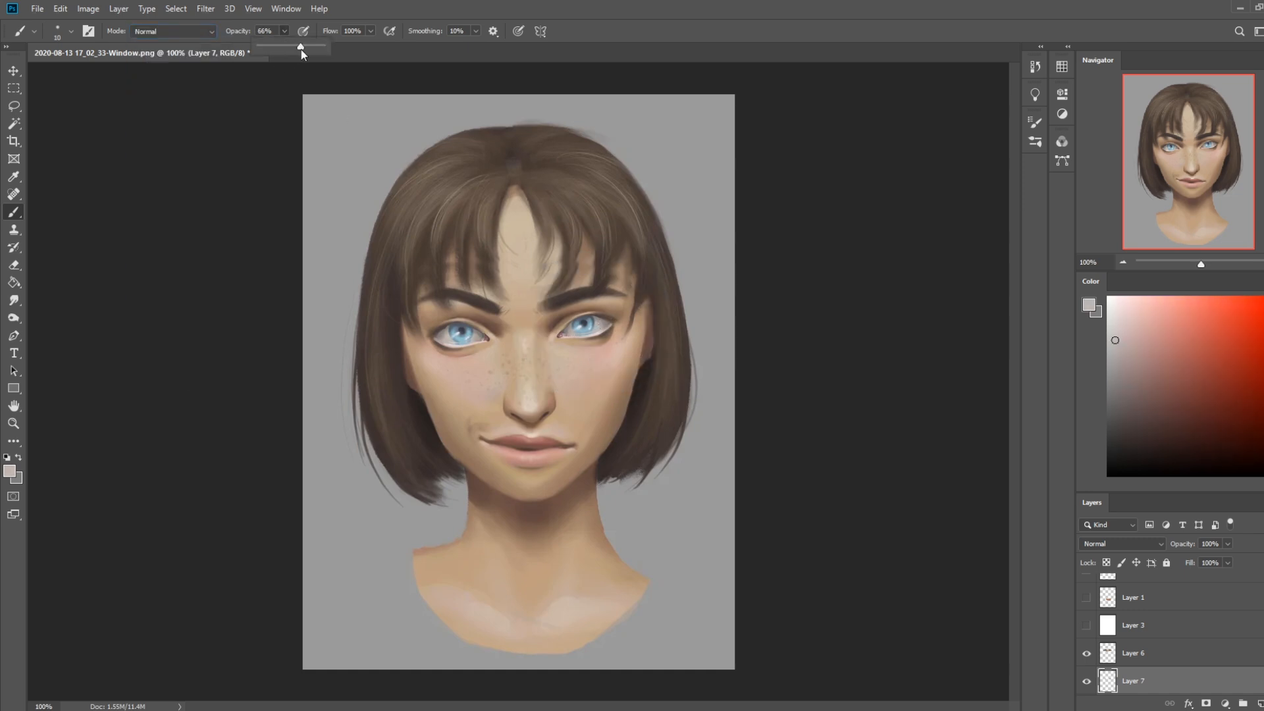
Paint over the whites of both eyes with sampled grey and beige tones to clean up the eyeballs
{"action": "left_click", "coordinate": [603, 326], "text": "alt"}
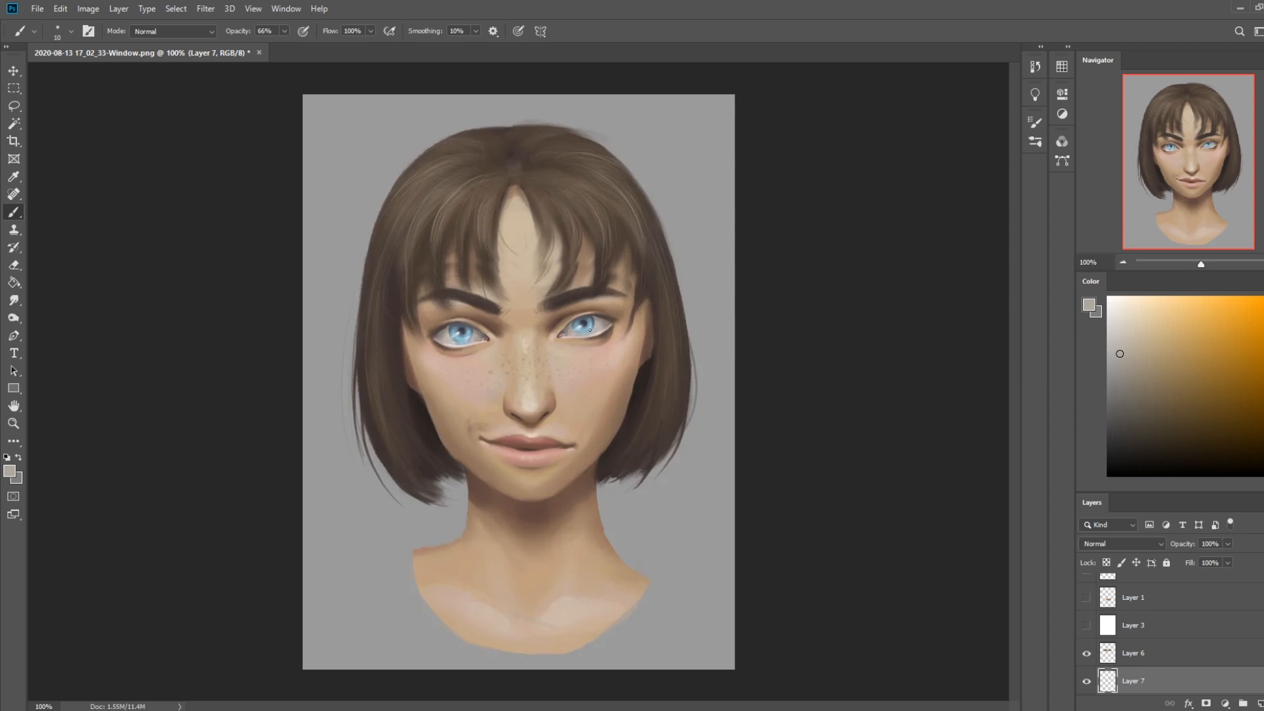
{"action": "left_click", "coordinate": [596, 329], "text": "alt"}
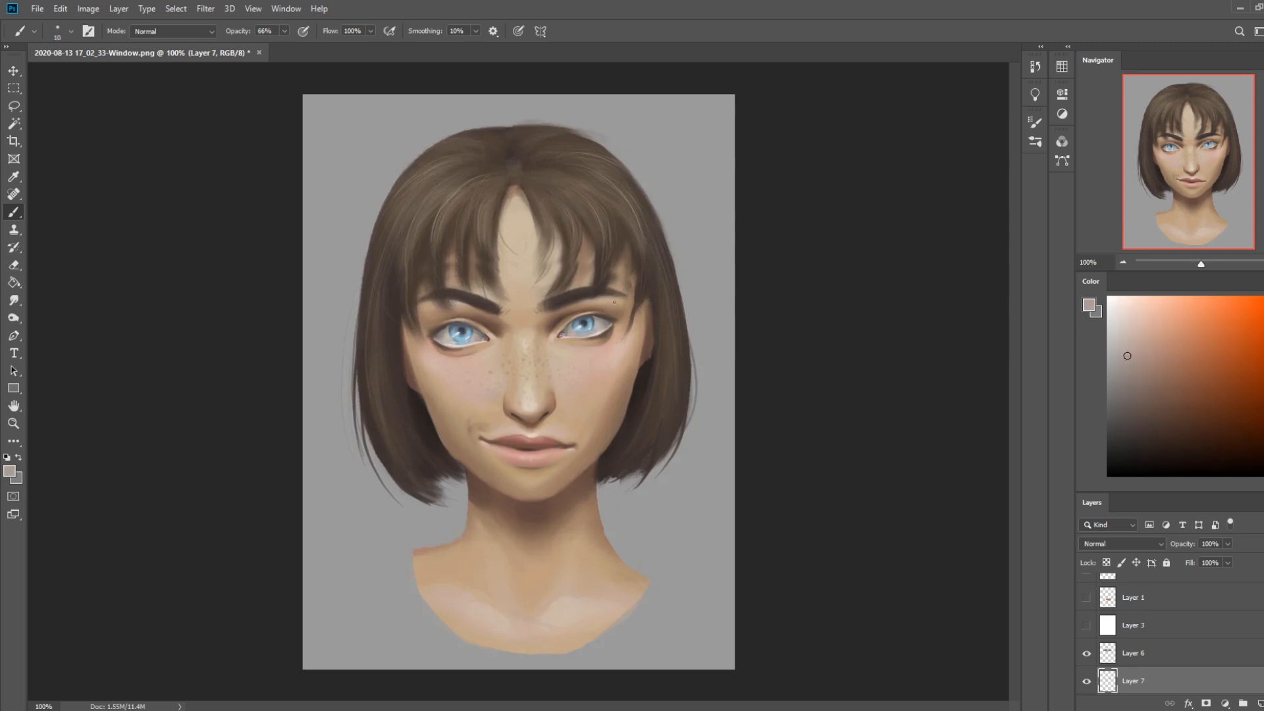
{"action": "left_click", "coordinate": [448, 340], "text": "alt"}
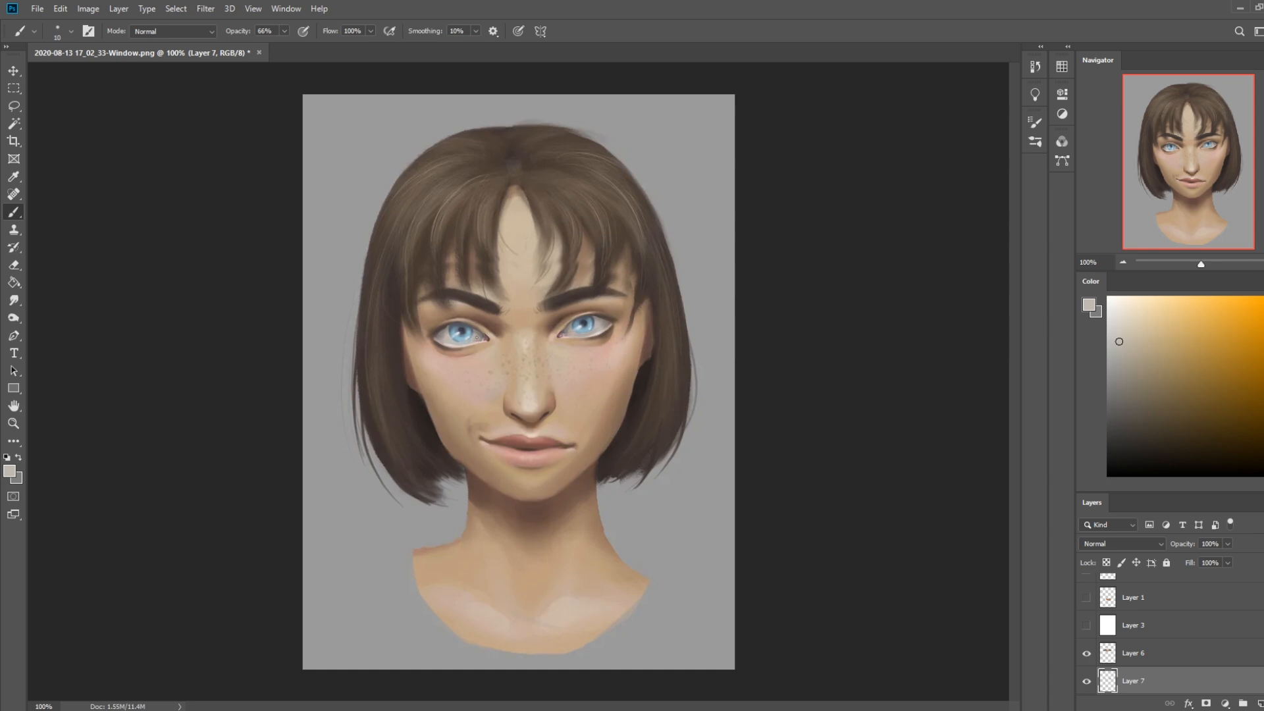
{"action": "left_click", "coordinate": [457, 340], "text": "alt"}
{"action": "key", "text": "]"}
{"action": "left_click_drag", "start_coordinate": [598, 329], "coordinate": [578, 335]}
{"action": "left_click_drag", "start_coordinate": [446, 333], "coordinate": [470, 341]}
Paint darker details in both irises and under the upper lids with a smaller brush, using sampled blue-grey tones and black
{"action": "key", "text": "bracketleft"}
{"action": "left_click", "coordinate": [591, 316], "text": "alt"}
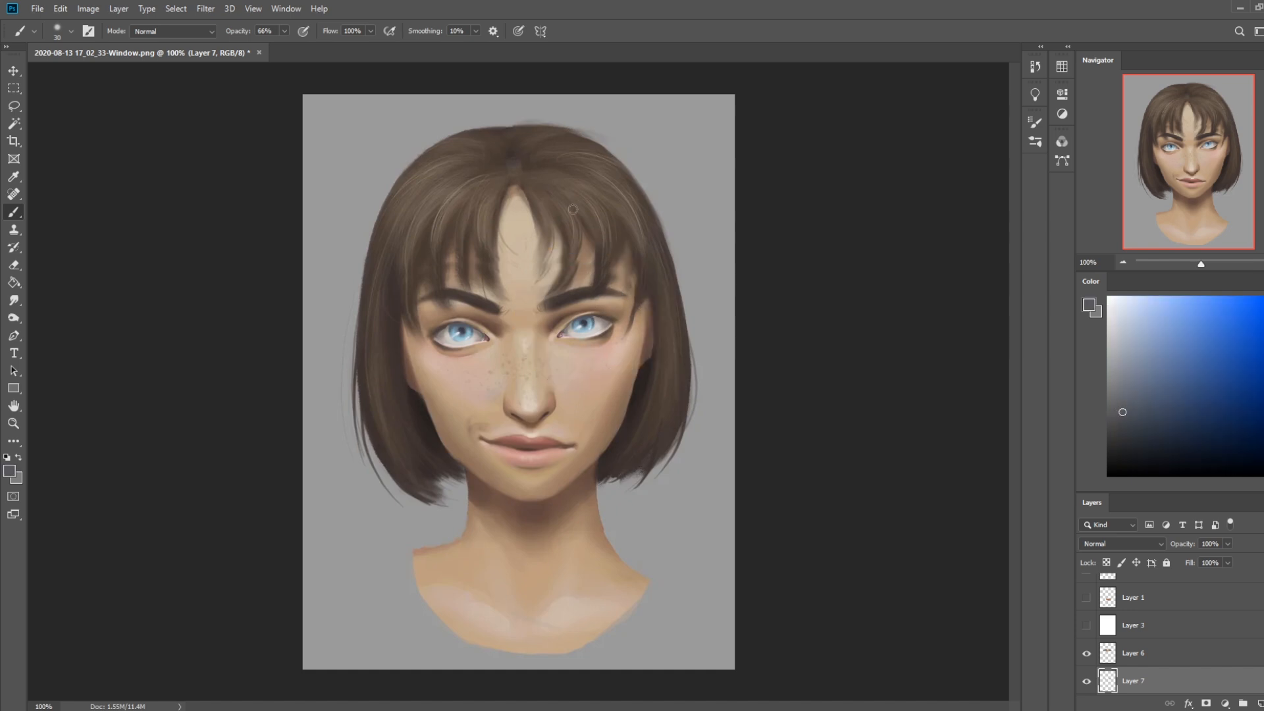
{"action": "left_click", "coordinate": [582, 334], "text": "alt"}
{"action": "left_click", "coordinate": [595, 359], "text": "alt"}
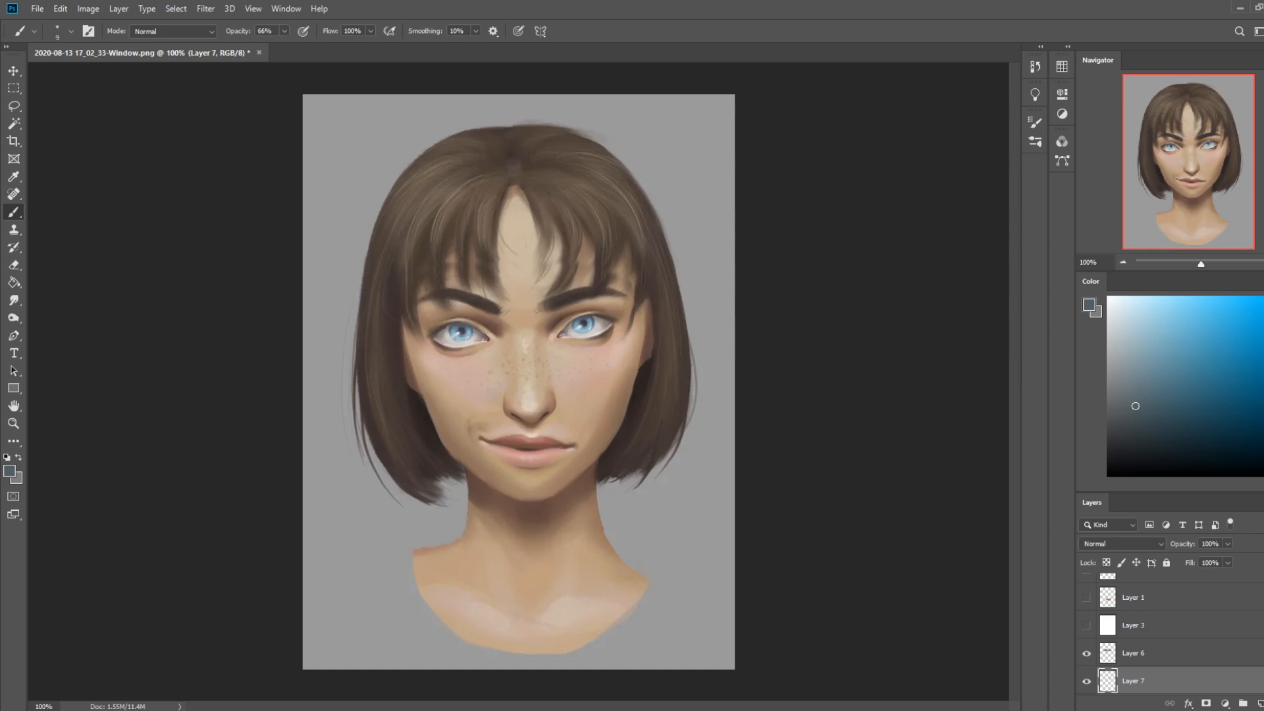
{"action": "left_click", "coordinate": [480, 332], "text": "alt"}
{"action": "left_click_drag", "start_coordinate": [1134, 446], "coordinate": [1056, 463]}
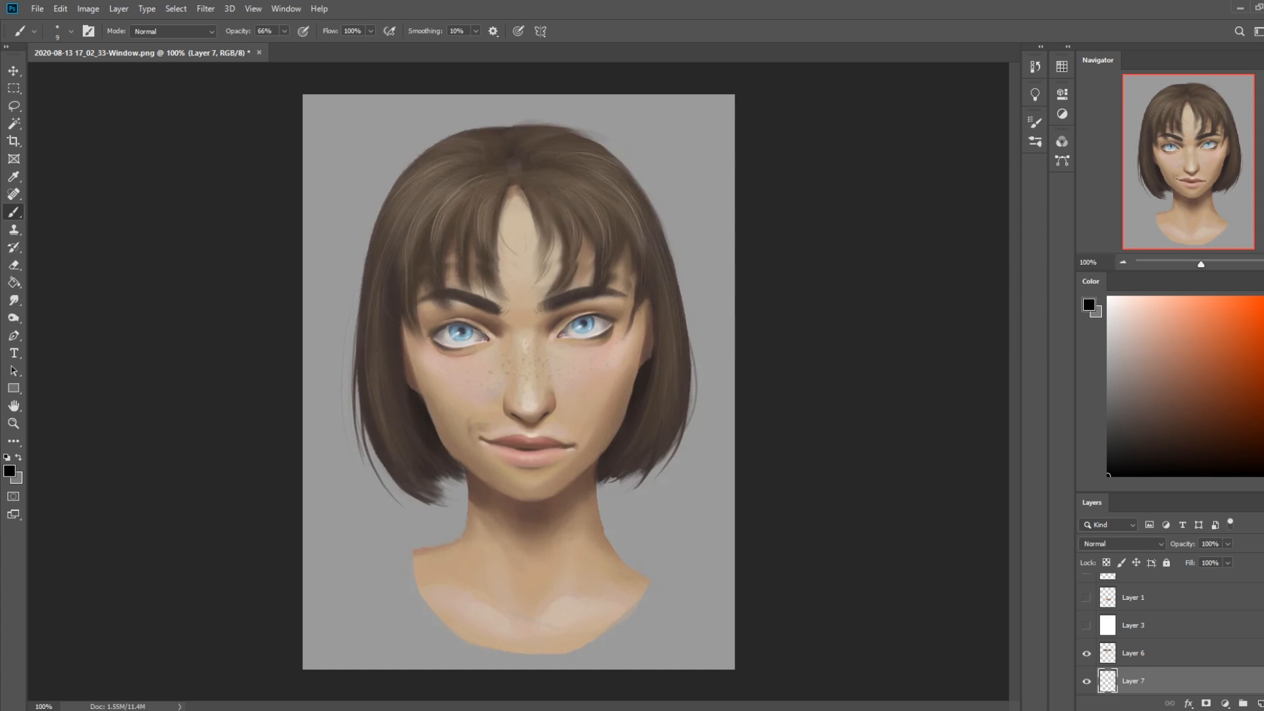
{"action": "left_click_drag", "start_coordinate": [474, 328], "coordinate": [450, 327]}
{"action": "key", "text": "ctrl"}
Check the contents of the hidden Layer 1 and delete it
{"action": "left_click", "coordinate": [1086, 599]}
{"action": "left_click", "coordinate": [1087, 601]}
{"action": "left_click", "coordinate": [1171, 599]}
{"action": "key", "text": "Delete"}
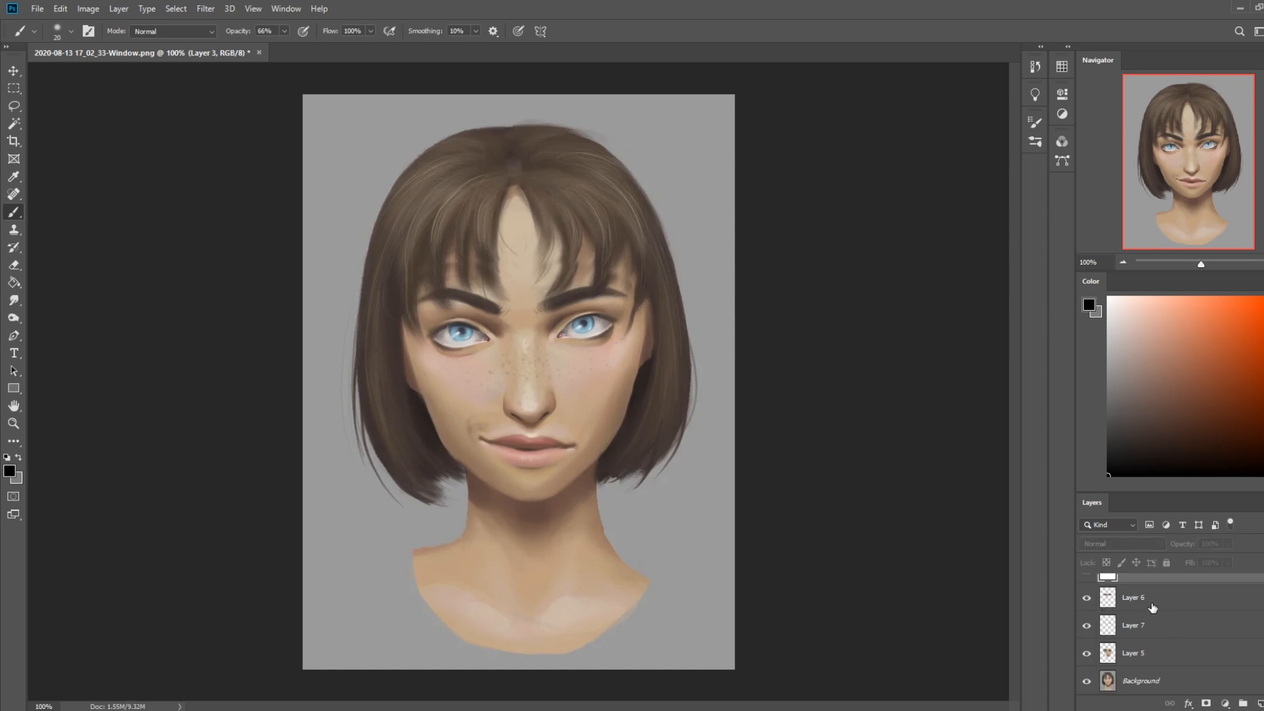
Merge the eyebrow layer and the eyeball layer down into Layer 5
{"action": "right_click", "coordinate": [1153, 607]}
{"action": "left_click", "coordinate": [1152, 428]}
{"action": "right_click", "coordinate": [1157, 622]}
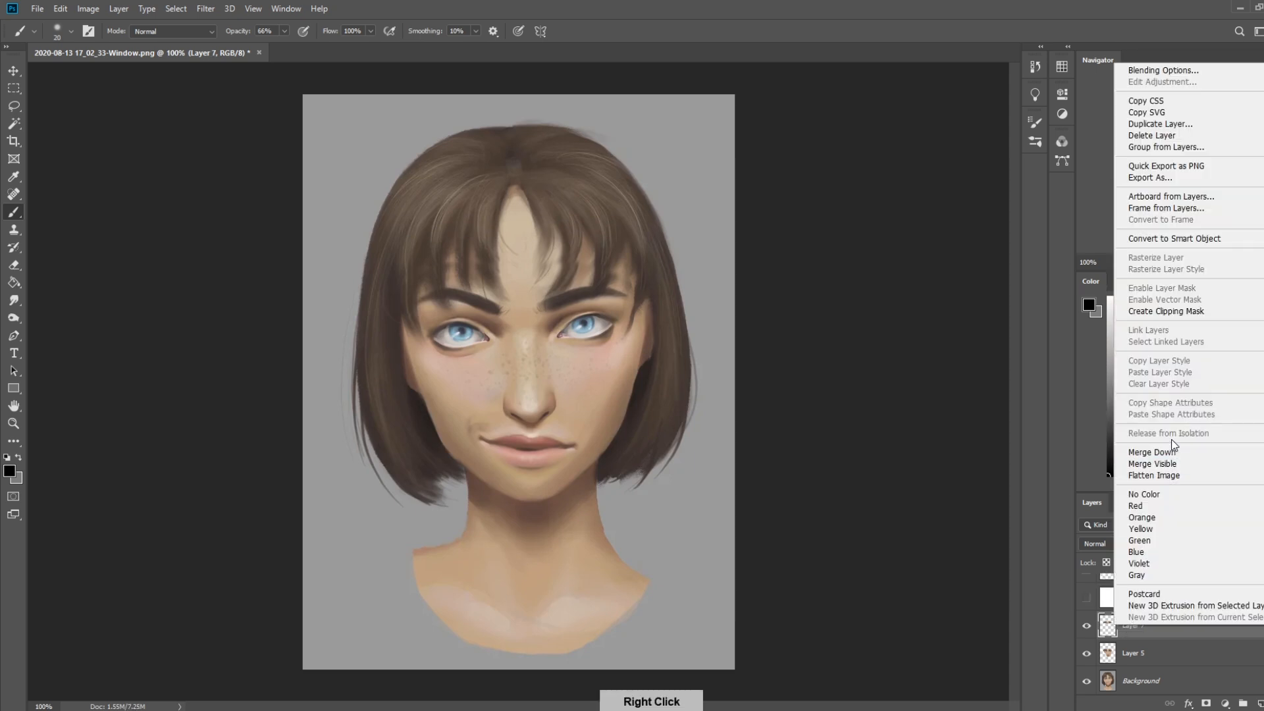
{"action": "left_click", "coordinate": [1154, 452]}
Lasso the lower lid of the eye on the portrait's right side, copy it to a new layer and nudge it vertically
{"action": "left_click", "coordinate": [602, 337], "text": "alt"}
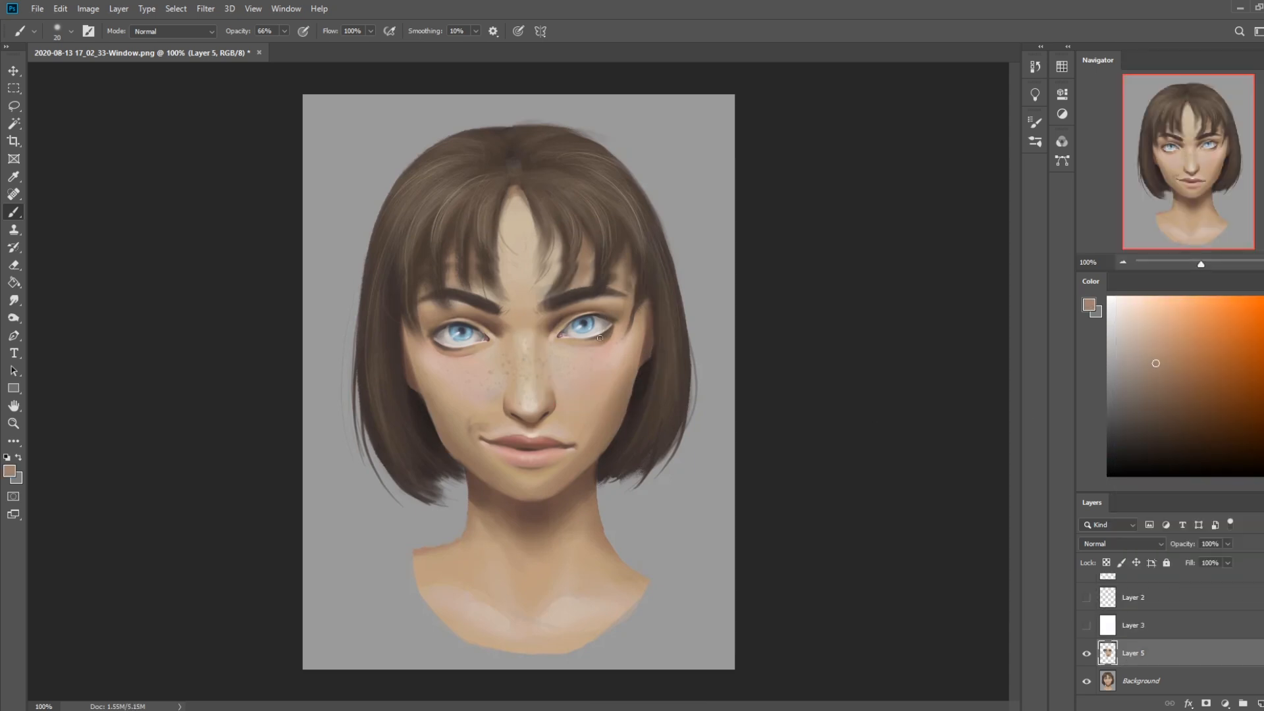
{"action": "key", "text": "l"}
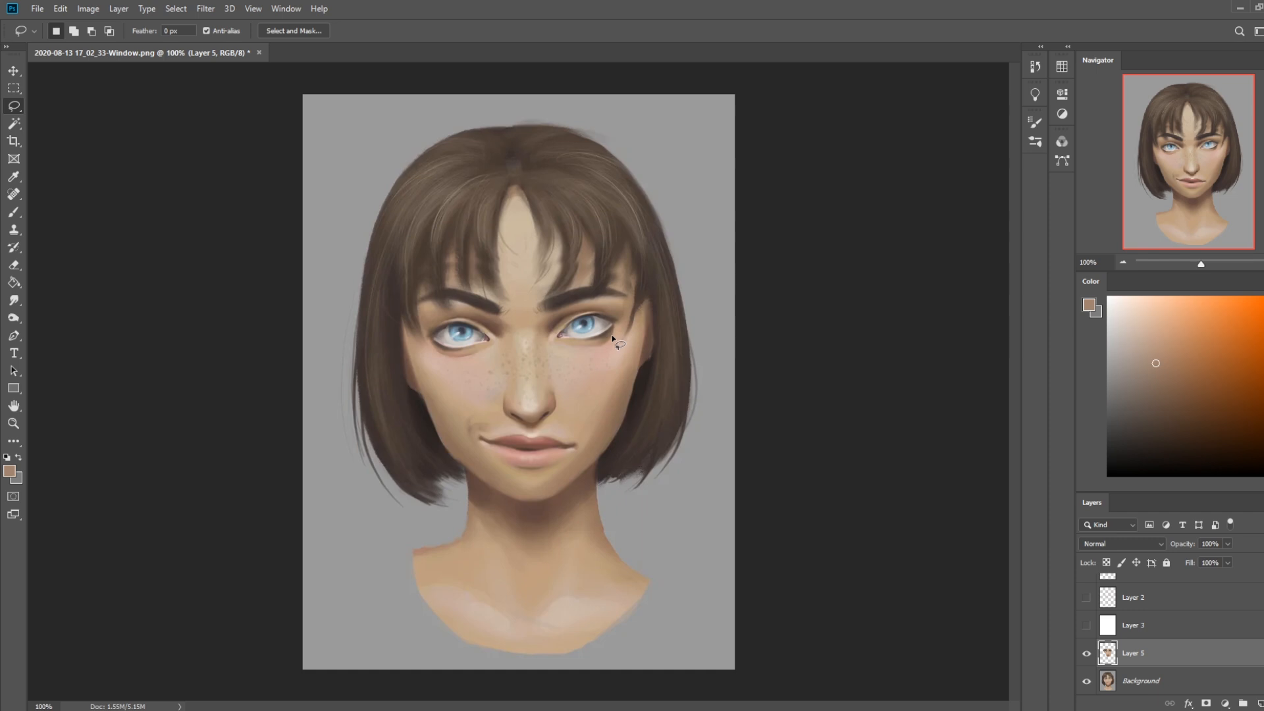
{"action": "left_click_drag", "start_coordinate": [613, 336], "coordinate": [561, 341]}
{"action": "key", "text": "ctrl+j"}
{"action": "key", "text": "v"}
{"action": "key", "text": "Up"}
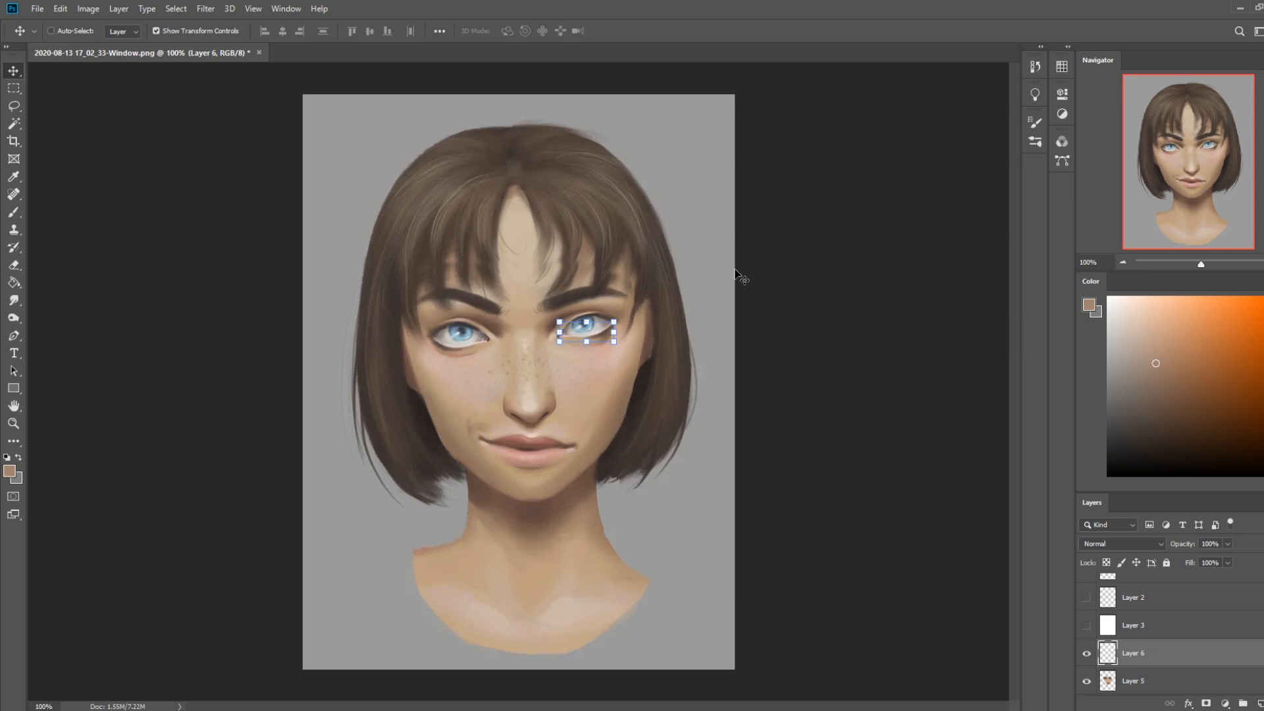
{"action": "key", "text": "Down"}
Merge the lower lid copy down into Layer 5
{"action": "key", "text": "b"}
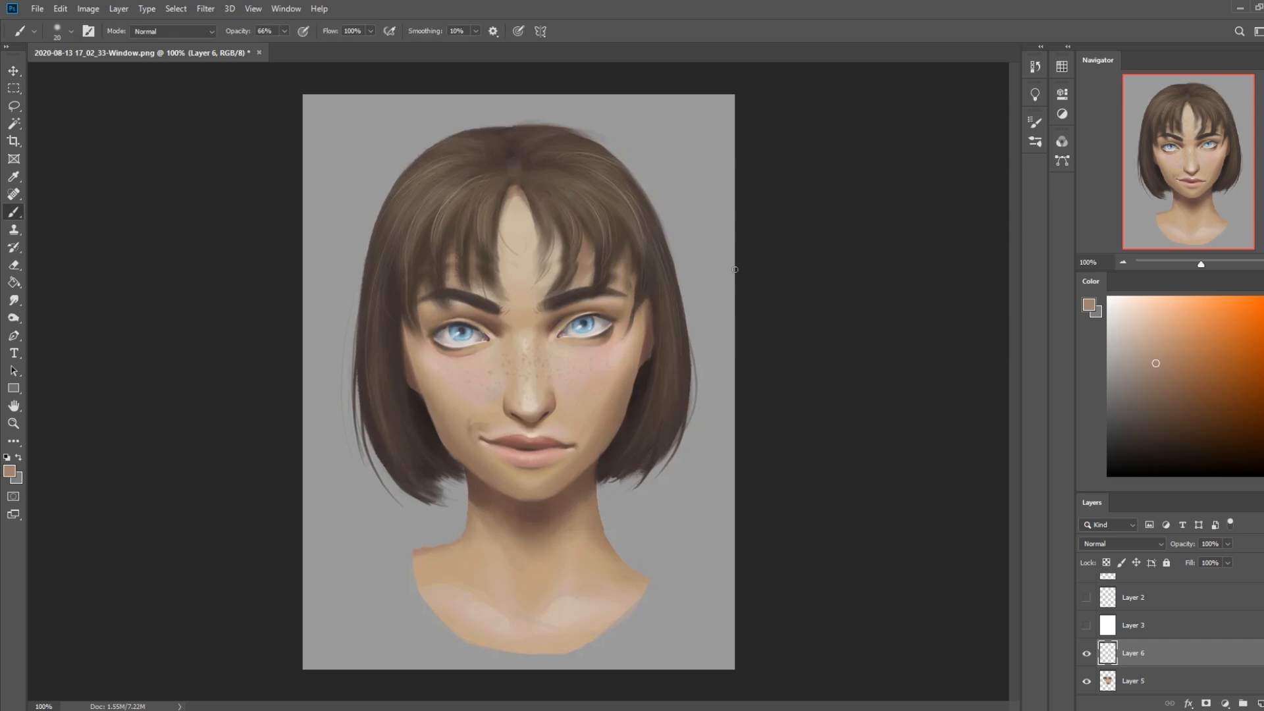
{"action": "right_click", "coordinate": [1170, 655]}
{"action": "left_click", "coordinate": [1179, 483]}
Nudge the edited face layer up so the facial features sit slightly higher on the head
{"action": "key", "text": "v"}
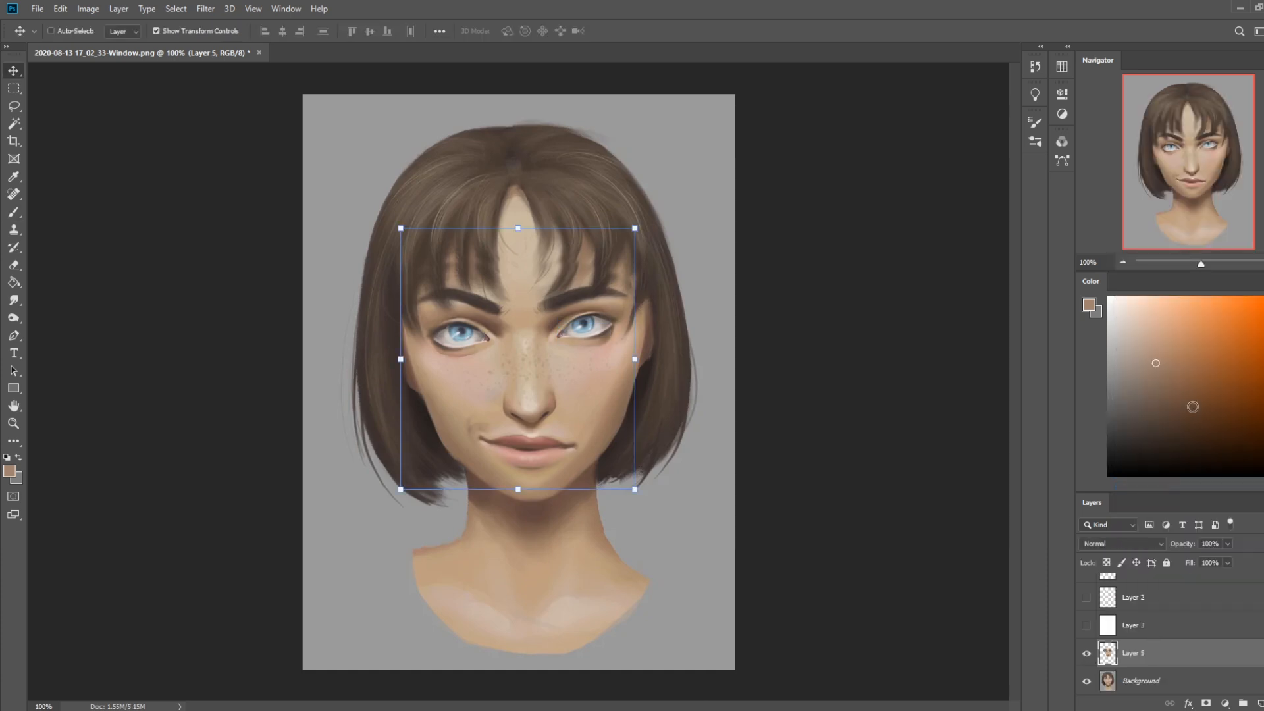
{"action": "key", "text": "Up"}
{"action": "key", "text": "Up"}
{"action": "key", "text": "Up"}
{"action": "key", "text": "Up"}
{"action": "key", "text": "Up"}
{"action": "key", "text": "Up"}
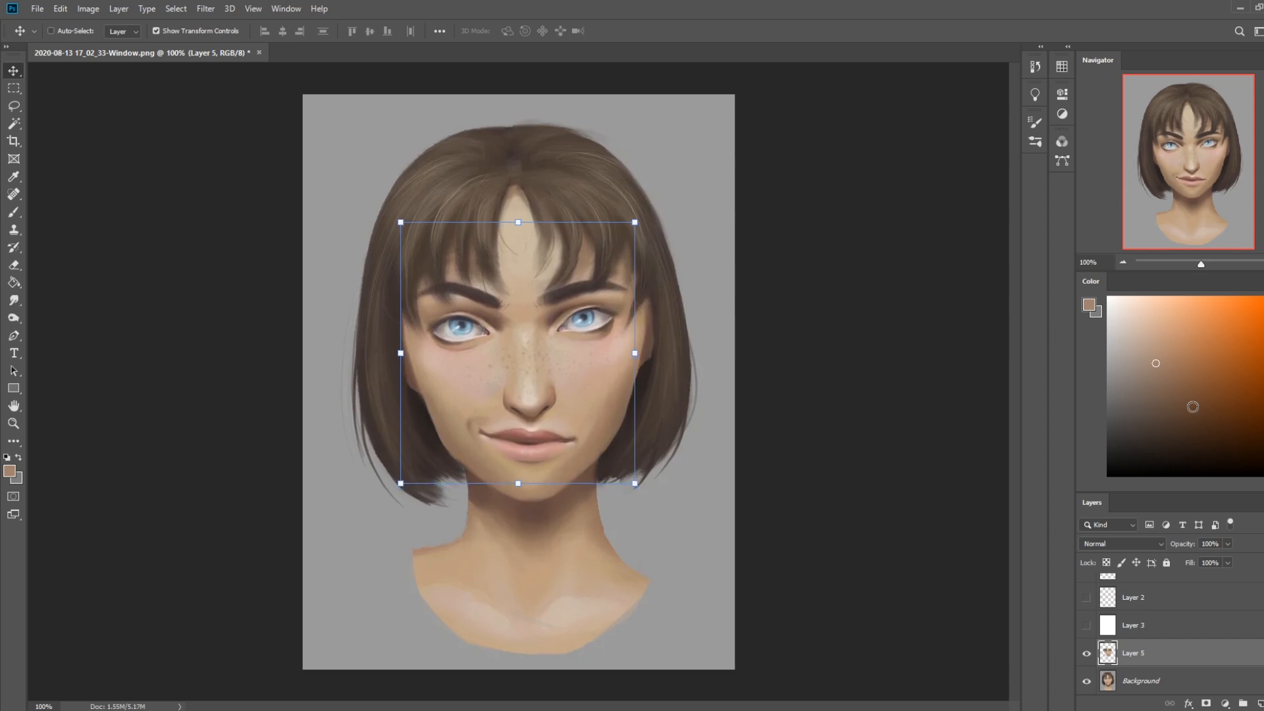
{"action": "key", "text": "Down"}
{"action": "key", "text": "Down"}
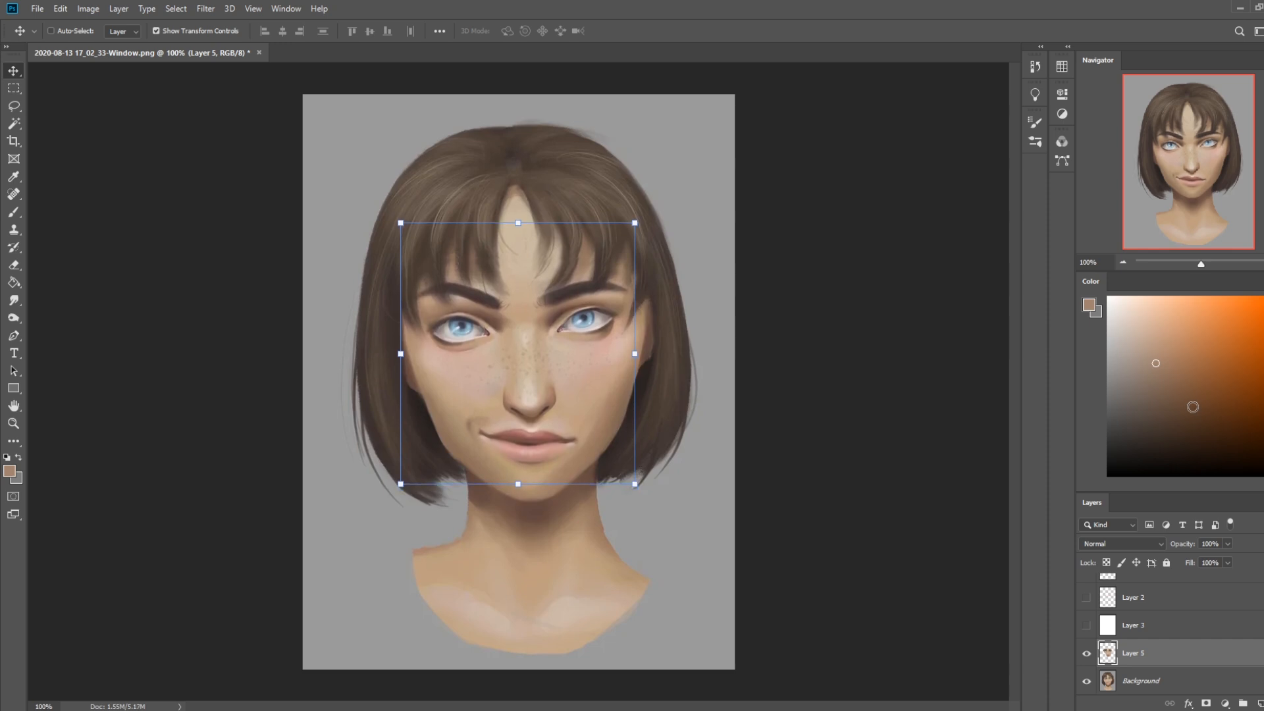
Compare the edited face with the original by toggling Layer 5's visibility, and leave that layer hidden
{"action": "left_click", "coordinate": [1087, 654]}
{"action": "left_click", "coordinate": [1087, 654]}
{"action": "left_click", "coordinate": [1087, 654]}
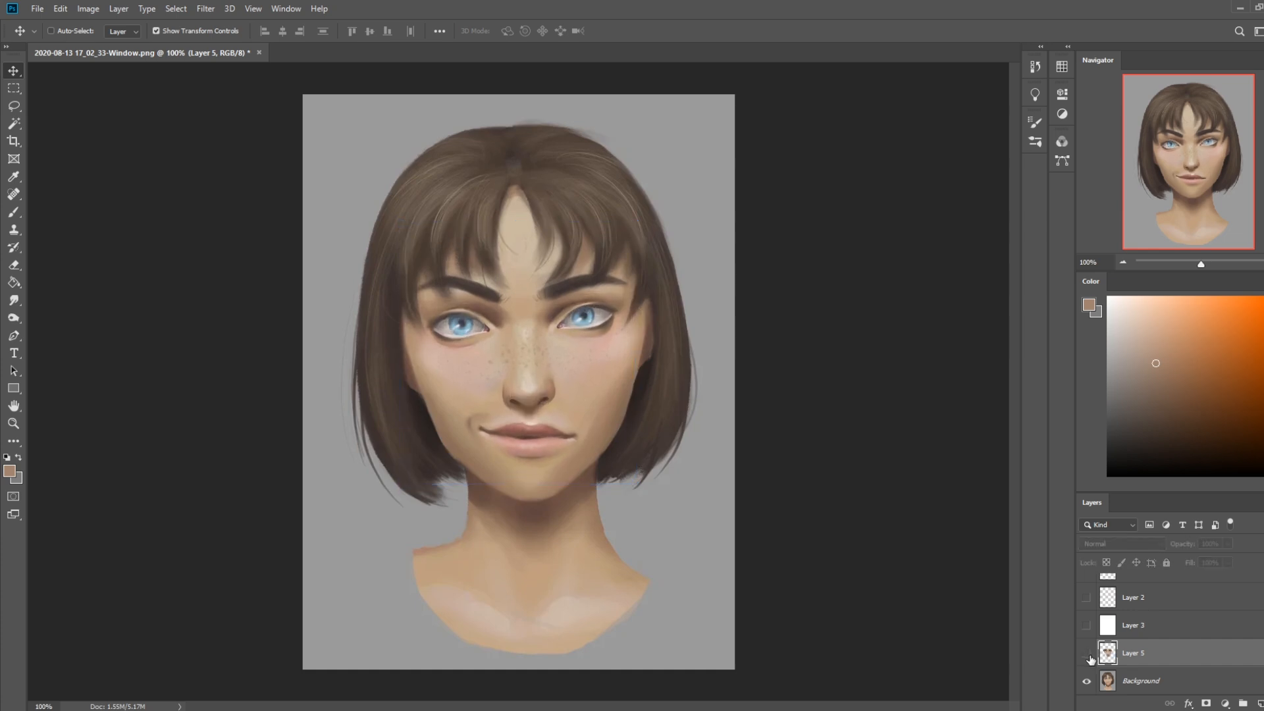
{"action": "left_click", "coordinate": [1087, 653]}
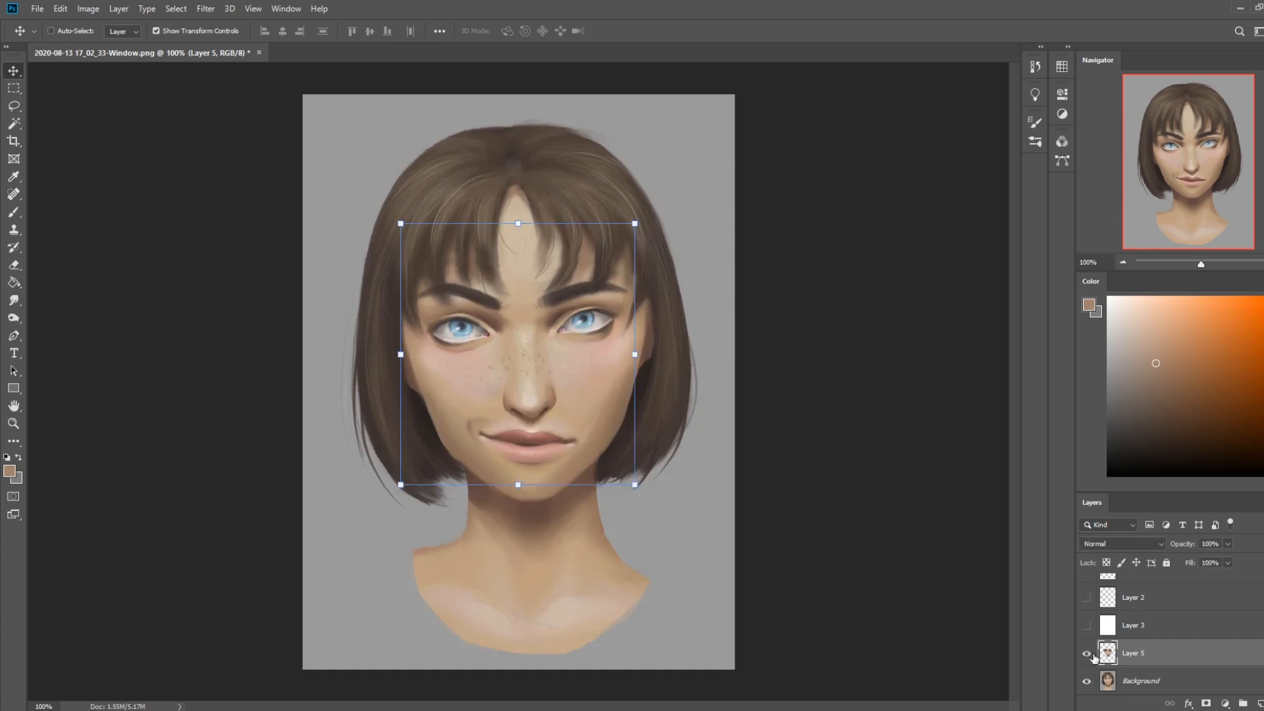
{"action": "left_click", "coordinate": [1087, 654]}
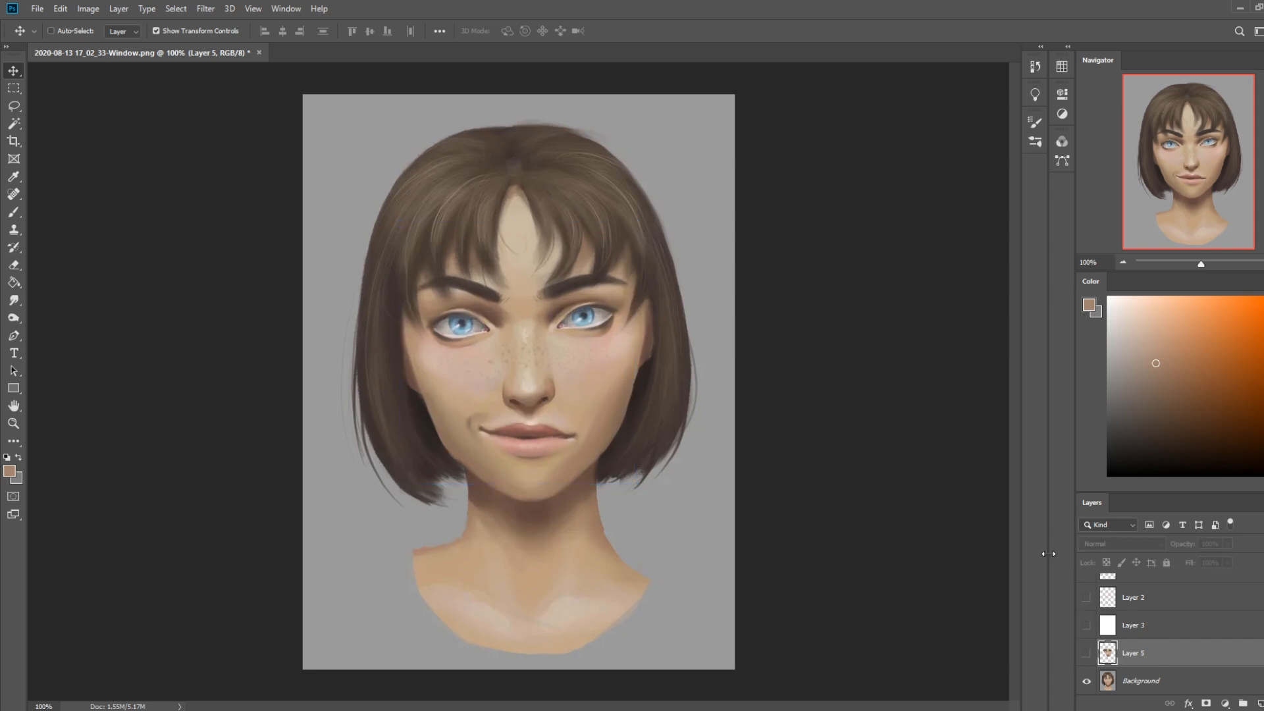
Lasso the facial features on the Background layer again and copy them to a new layer below Layer 5
{"action": "left_click", "coordinate": [1183, 680]}
{"action": "key", "text": "l"}
{"action": "mouse_move", "coordinate": [598, 437]}
{"action": "left_mouse_down"}
{"action": "mouse_move", "coordinate": [589, 448]}
{"action": "mouse_move", "coordinate": [431, 421]}
{"action": "mouse_move", "coordinate": [633, 256]}
{"action": "mouse_move", "coordinate": [682, 370]}
{"action": "left_mouse_up"}
{"action": "key", "text": "ctrl+j"}
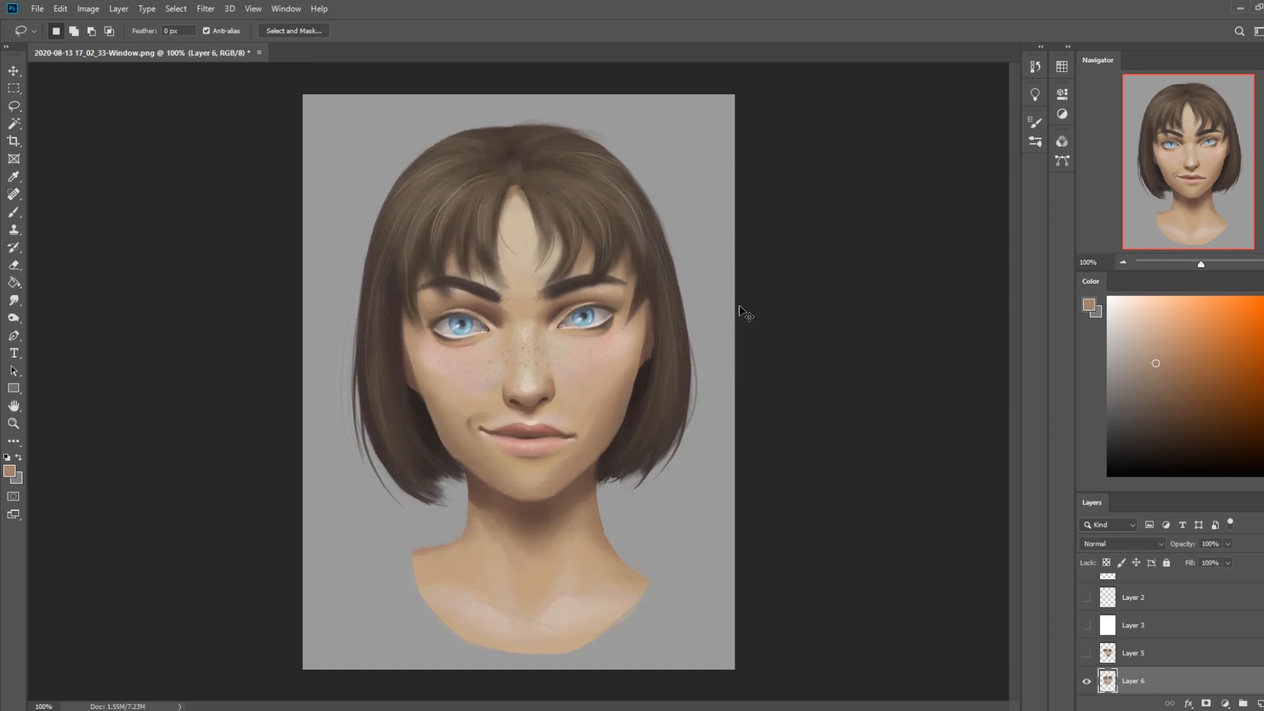
Nudge the new copy of the original face up slightly to try a higher feature placement
{"action": "key", "text": "v"}
{"action": "key", "text": "Up"}
{"action": "key", "text": "Up"}
{"action": "key", "text": "Up"}
{"action": "key", "text": "Up"}
{"action": "key", "text": "Up"}
{"action": "key", "text": "Up"}
{"action": "key", "text": "Up"}
{"action": "key", "text": "Up"}
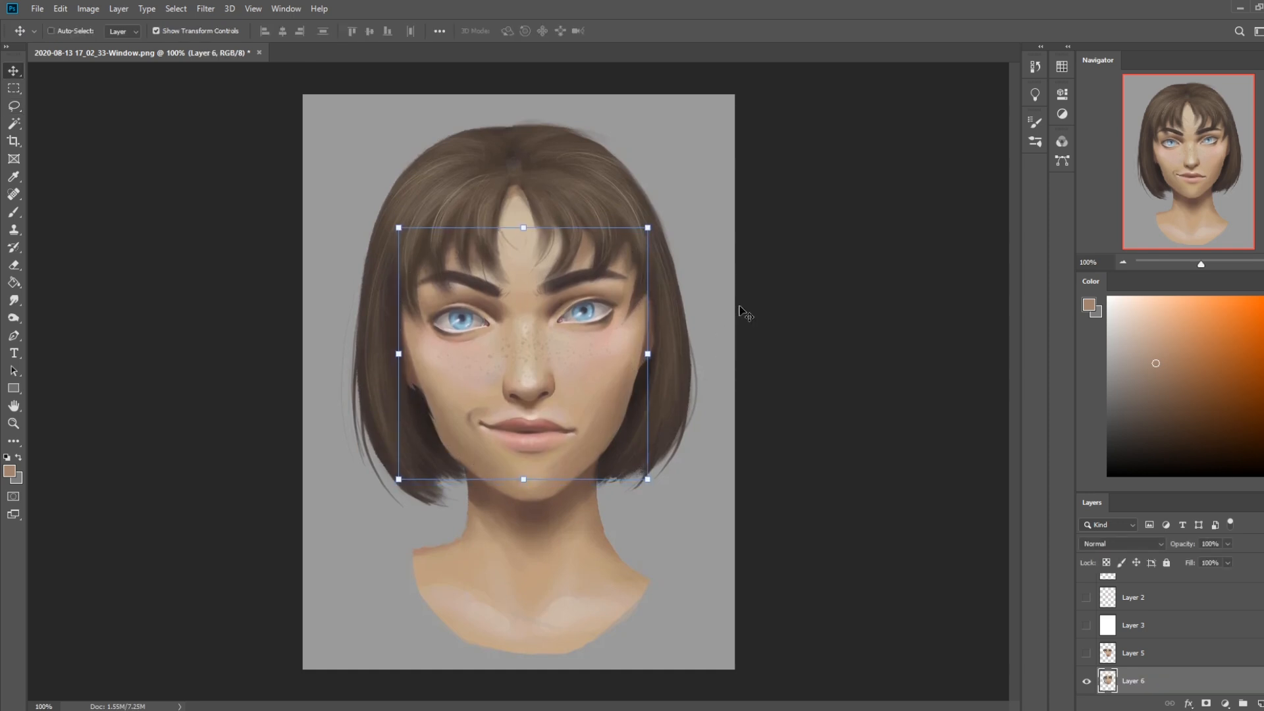
{"action": "key", "text": "Down"}
{"action": "key", "text": "Down"}
{"action": "key", "text": "b"}
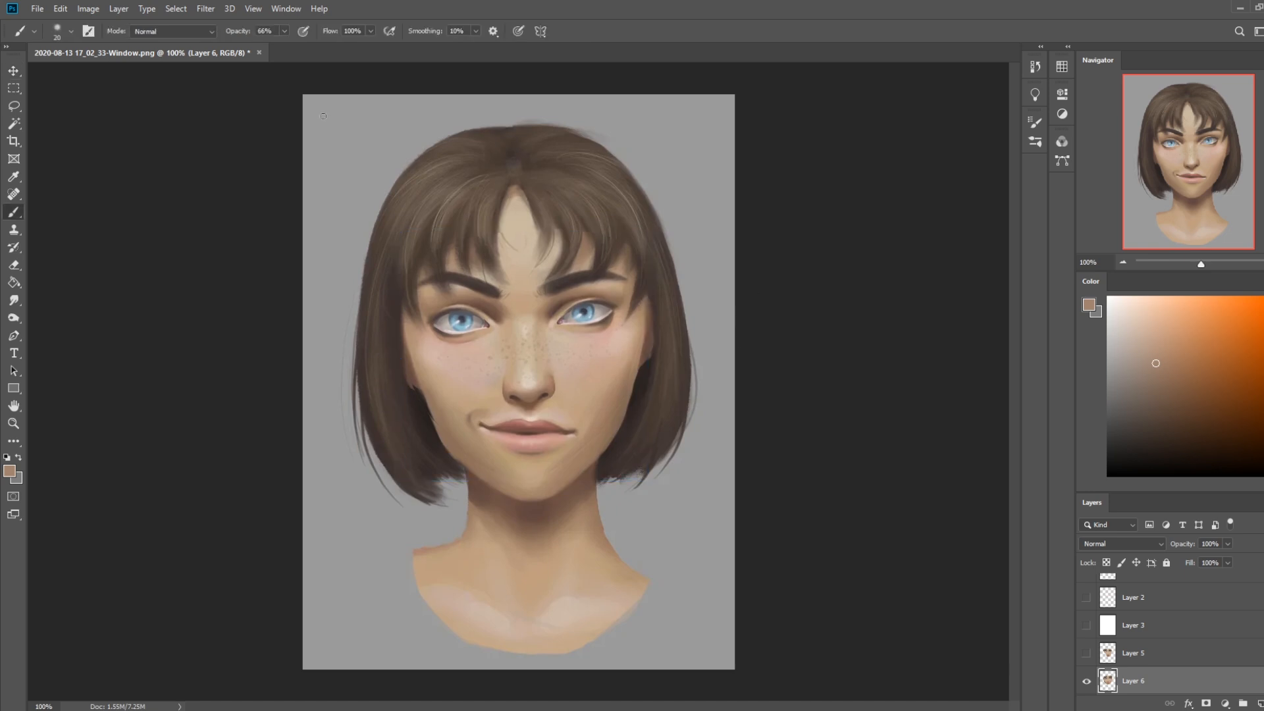
Use Liquify on the Layer 6 face copy to push the tip of the nose up slightly with a small Forward Warp brush
{"action": "left_click", "coordinate": [206, 9]}
{"action": "left_click", "coordinate": [225, 116]}
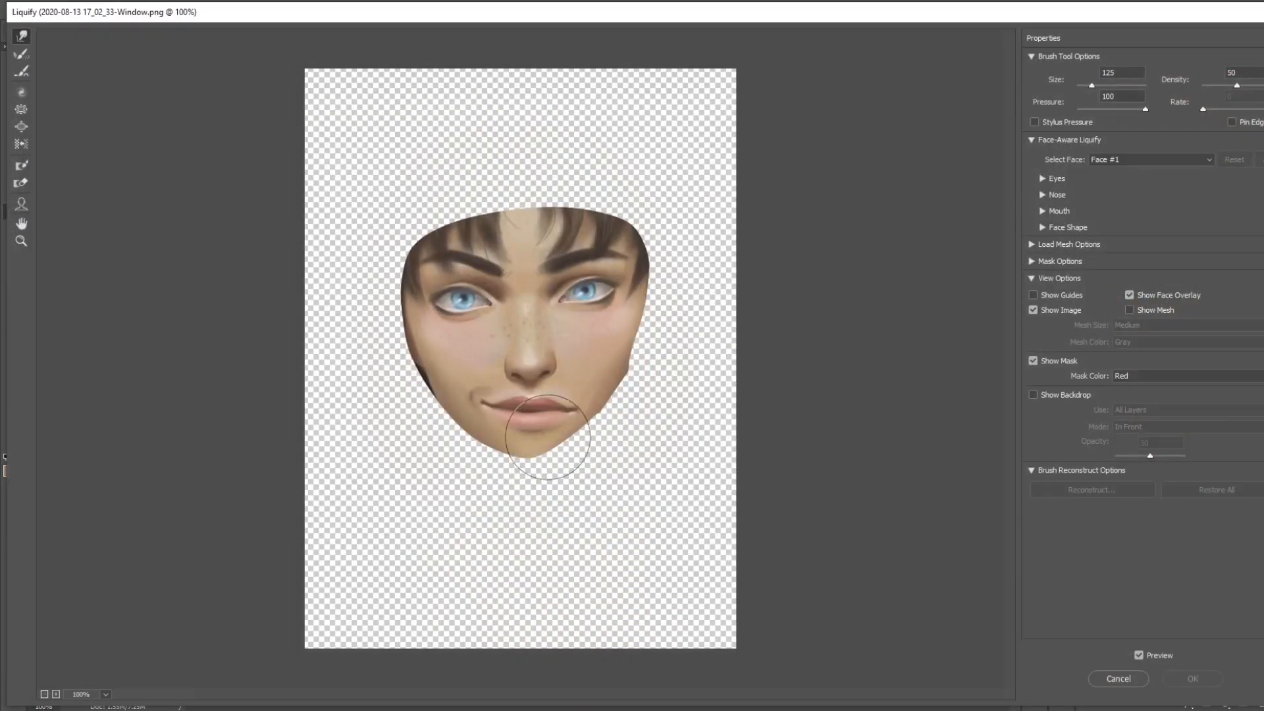
{"action": "left_click_drag", "start_coordinate": [535, 374], "coordinate": [538, 367]}
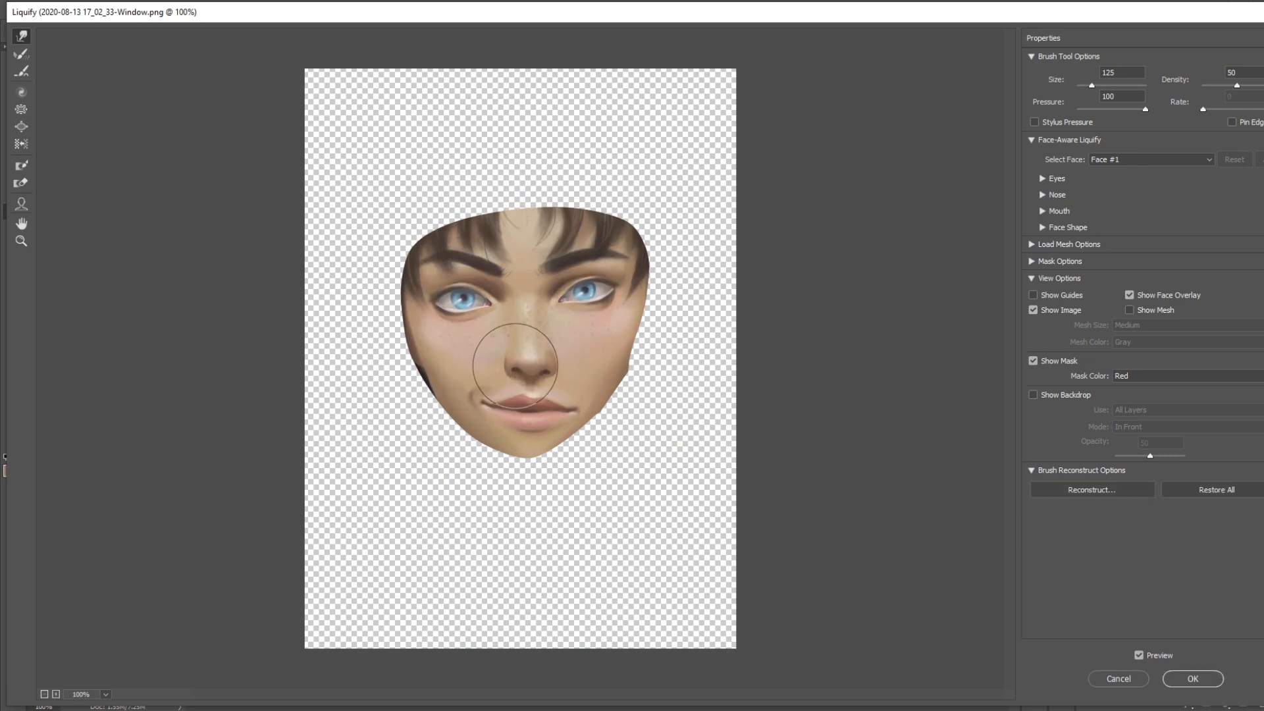
{"action": "key", "text": "bracketleft"}
{"action": "key", "text": "bracketleft"}
{"action": "key", "text": "bracketleft"}
{"action": "key", "text": "bracketleft"}
{"action": "key", "text": "bracketleft"}
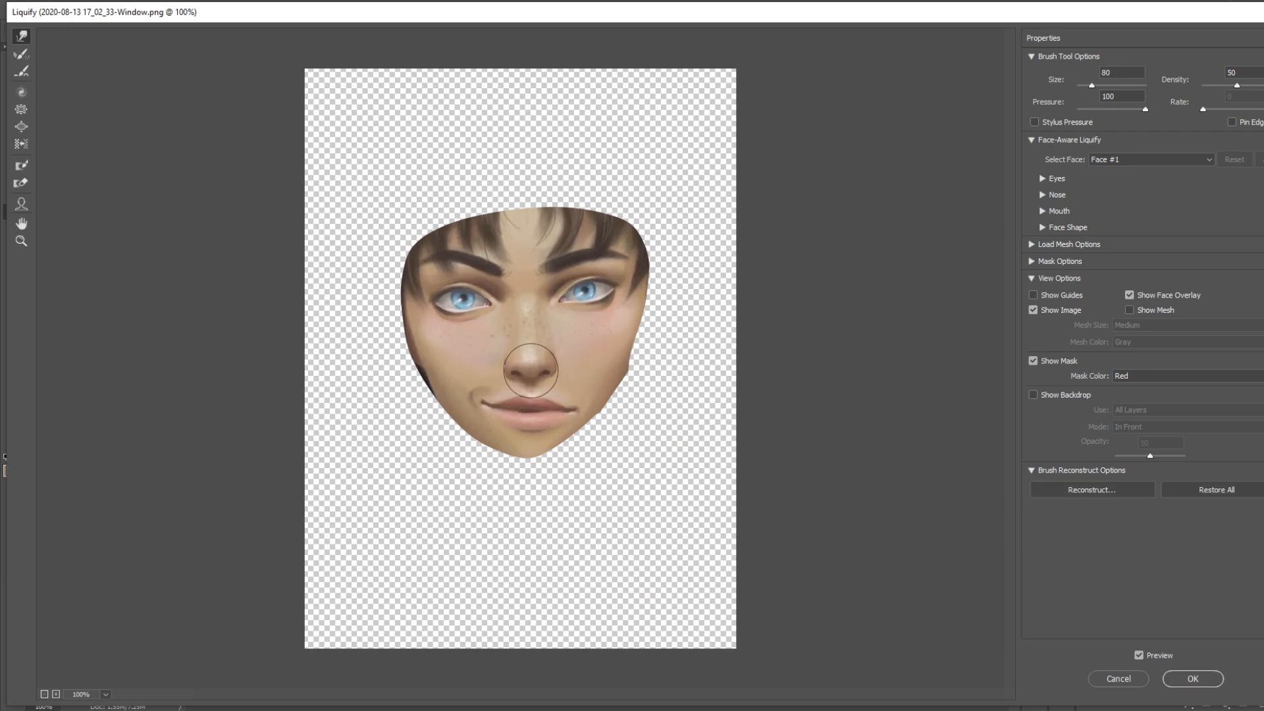
{"action": "key", "text": "bracketleft"}
{"action": "key", "text": "bracketleft"}
{"action": "key", "text": "bracketleft"}
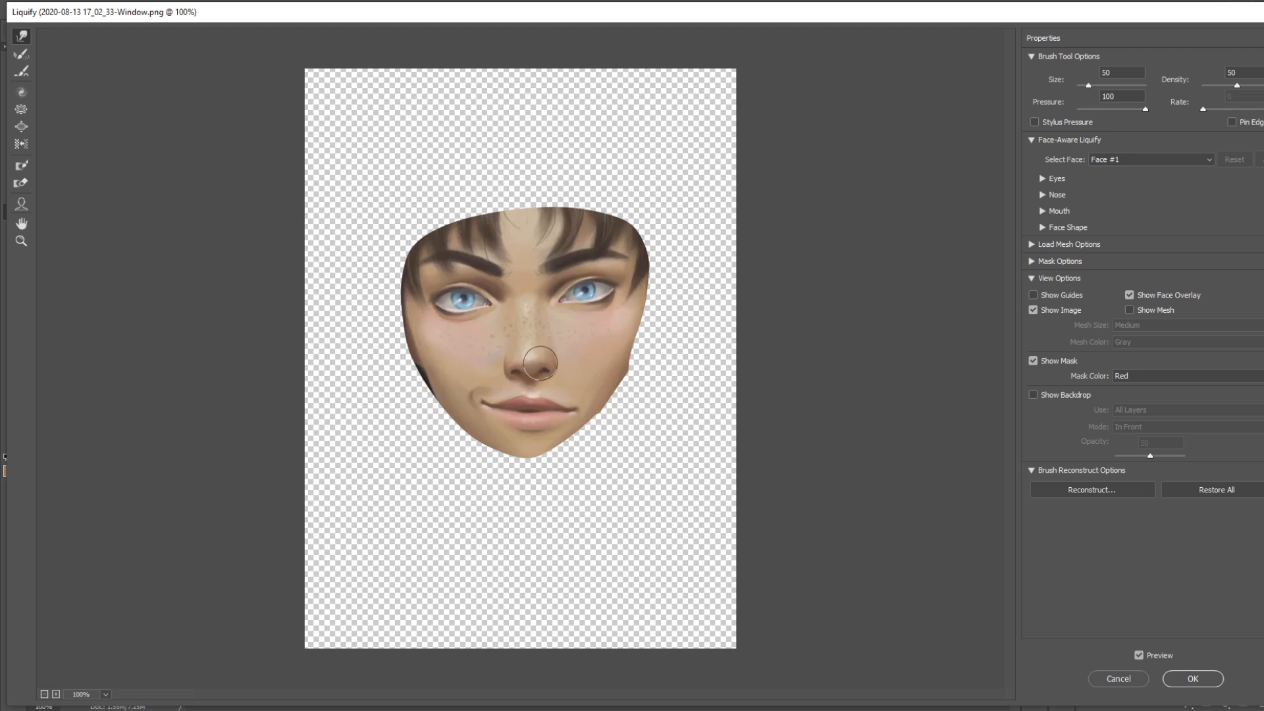
{"action": "key", "text": "bracketright"}
{"action": "key", "text": "bracketright"}
{"action": "key", "text": "bracketright"}
{"action": "key", "text": "bracketright"}
{"action": "key", "text": "bracketright"}
{"action": "left_click", "coordinate": [1193, 679]}
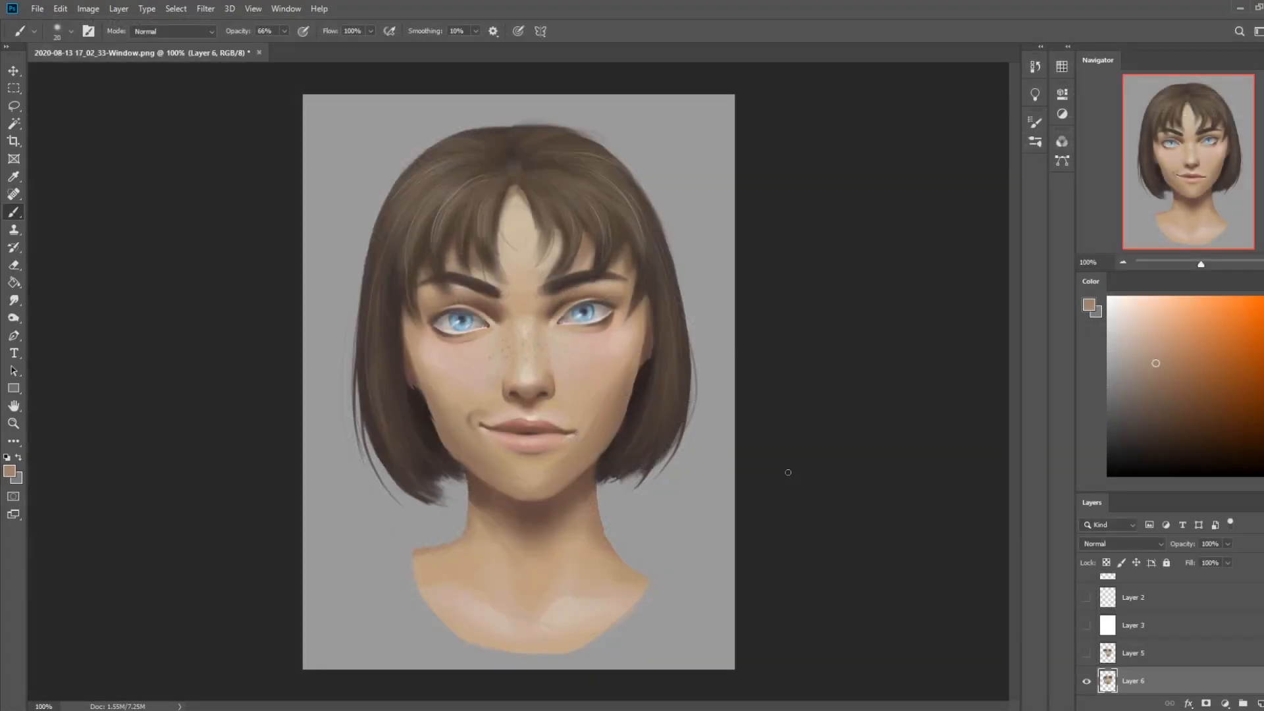
Compare the edited face on Layer 5 with the Layer 6 version by toggling Layer 5's visibility, leaving Layer 5 visible
{"action": "left_click", "coordinate": [1086, 653]}
{"action": "left_click", "coordinate": [1086, 655]}
{"action": "left_click", "coordinate": [1087, 654]}
{"action": "left_click", "coordinate": [1087, 654]}
{"action": "left_click", "coordinate": [1086, 654]}
Hide and delete the Layer 6 face copy beneath Layer 5
{"action": "scroll", "coordinate": [1128, 676], "scroll_direction": "down", "scroll_amount": 1}
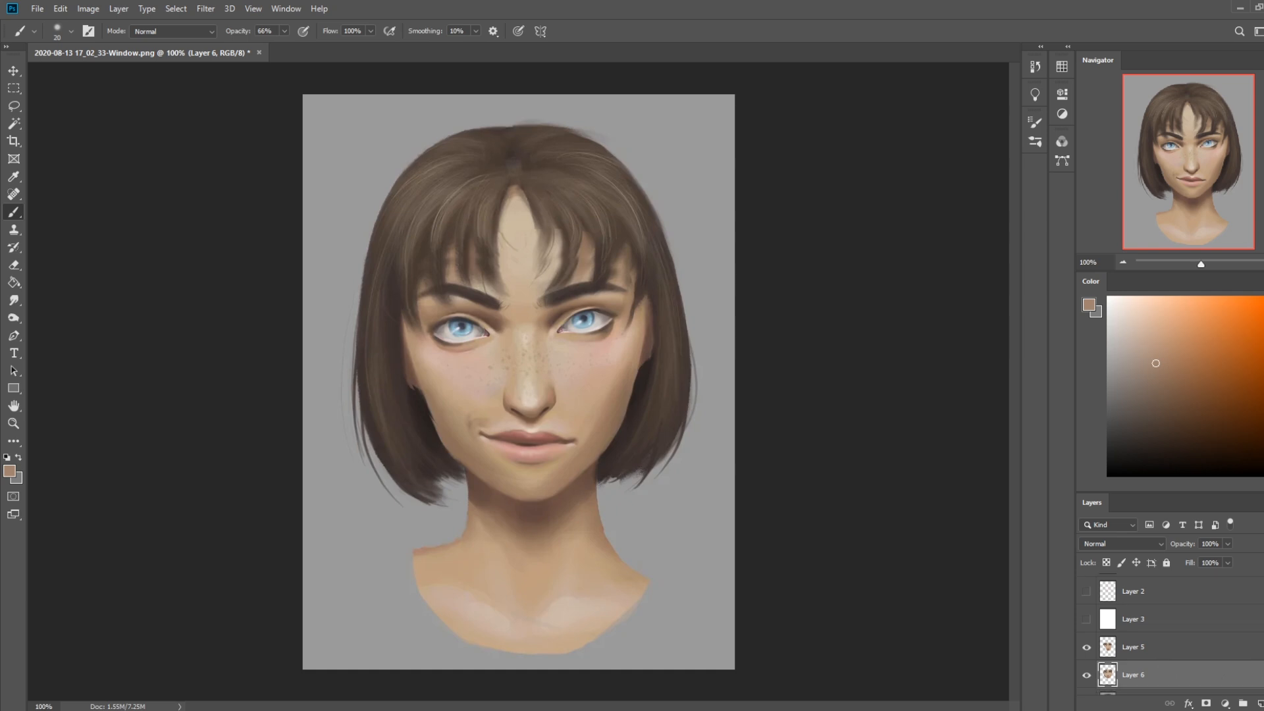
{"action": "left_click", "coordinate": [1086, 653]}
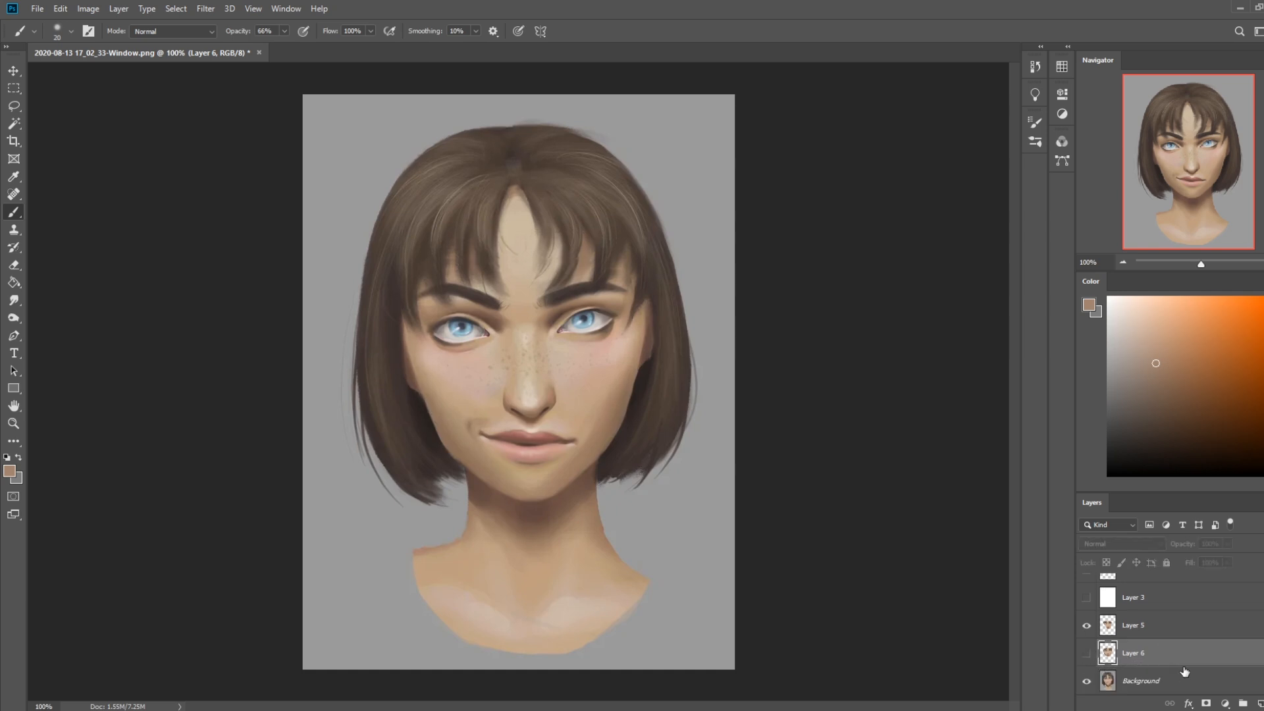
{"action": "key", "text": "Delete"}
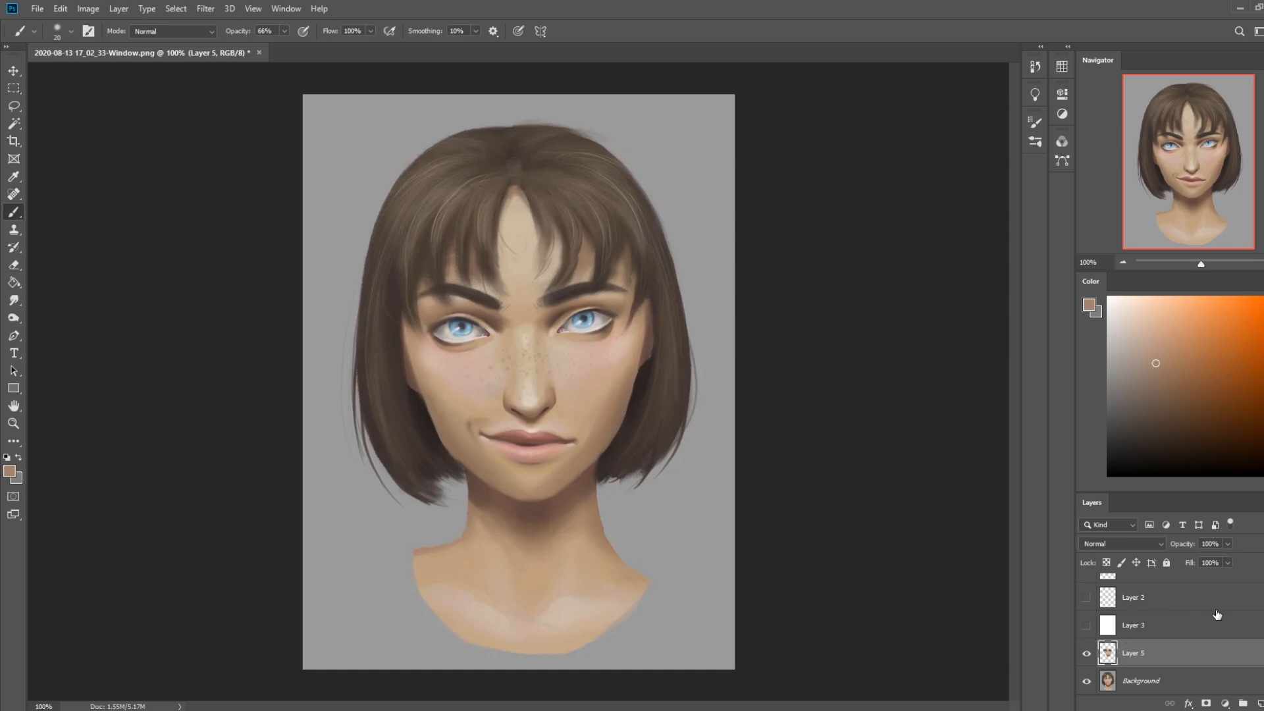
Compare the edited face with the Background painting by toggling Layer 5 off and on
{"action": "left_click", "coordinate": [1085, 656]}
{"action": "left_click", "coordinate": [1085, 657]}
{"action": "left_click", "coordinate": [1086, 657]}
{"action": "left_click", "coordinate": [1087, 658]}
Lasso the nose and mouth onto a new layer, nudge them up slightly, and merge them back into Layer 5
{"action": "key", "text": "l"}
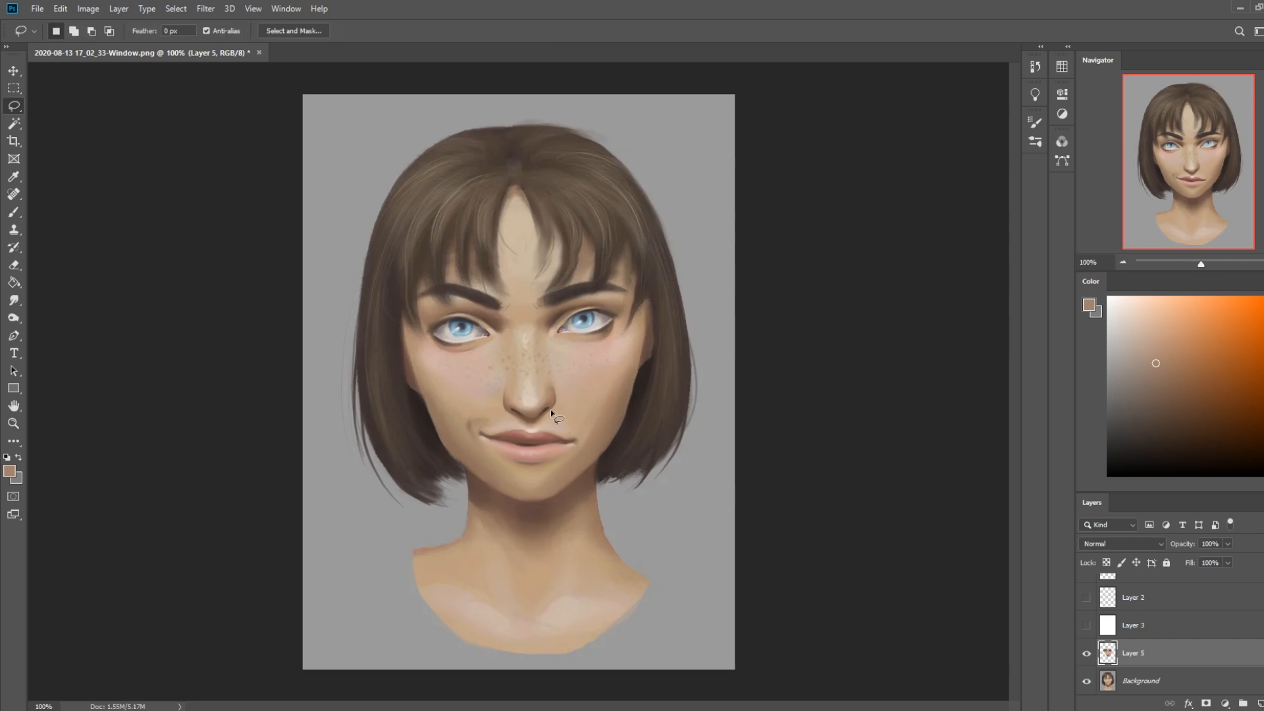
{"action": "mouse_move", "coordinate": [616, 393]}
{"action": "left_mouse_down"}
{"action": "mouse_move", "coordinate": [456, 409]}
{"action": "mouse_move", "coordinate": [576, 475]}
{"action": "mouse_move", "coordinate": [614, 396]}
{"action": "left_mouse_up"}
{"action": "key", "text": "ctrl+j"}
{"action": "key", "text": "v"}
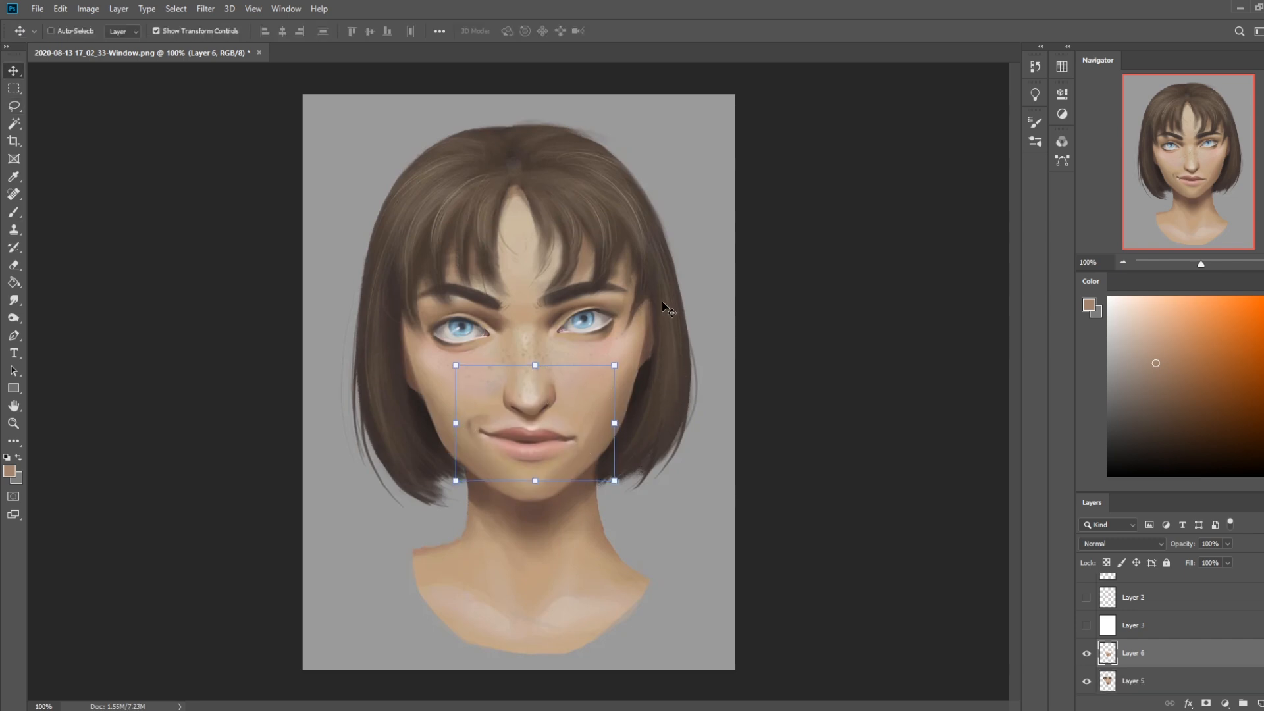
{"action": "key", "text": "Up"}
{"action": "key", "text": "m"}
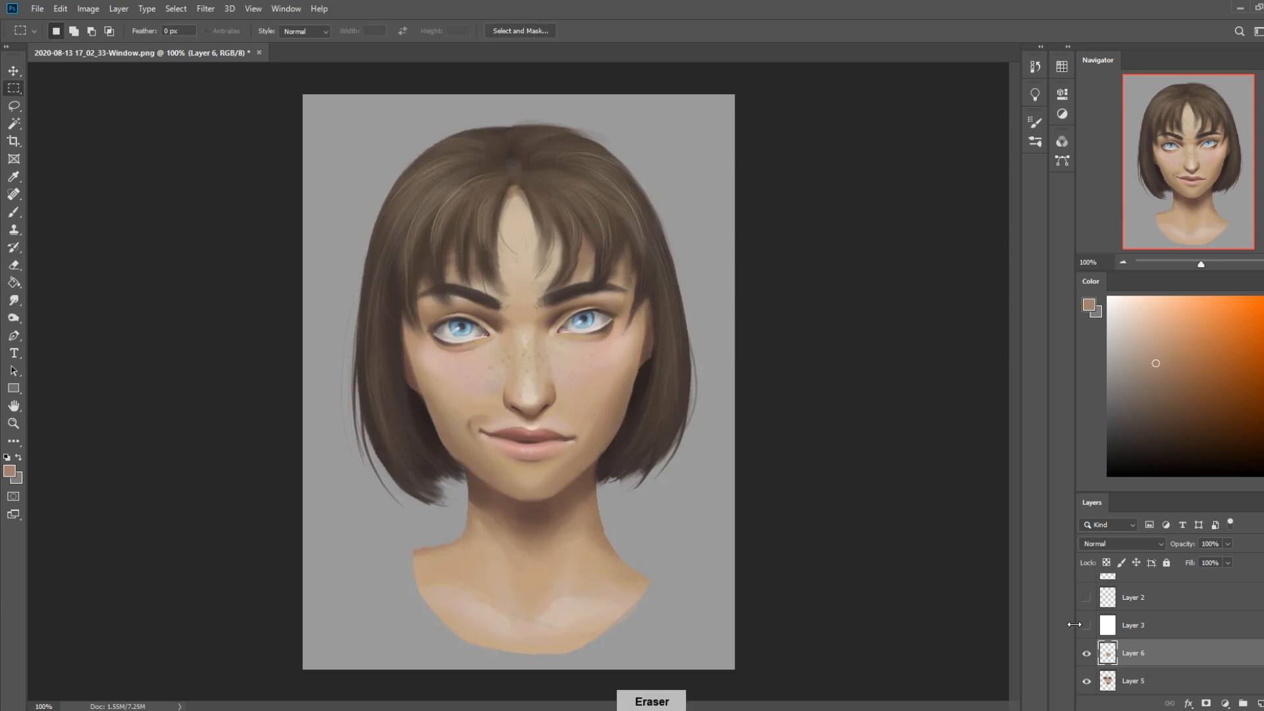
{"action": "right_click", "coordinate": [1119, 652]}
{"action": "left_click", "coordinate": [1149, 481]}
Nudge the whole edited face on Layer 5 down slightly
{"action": "key", "text": "v"}
{"action": "key", "text": "Down"}
{"action": "key", "text": "Down"}
{"action": "key", "text": "Down"}
{"action": "key", "text": "Down"}
{"action": "key", "text": "Down"}
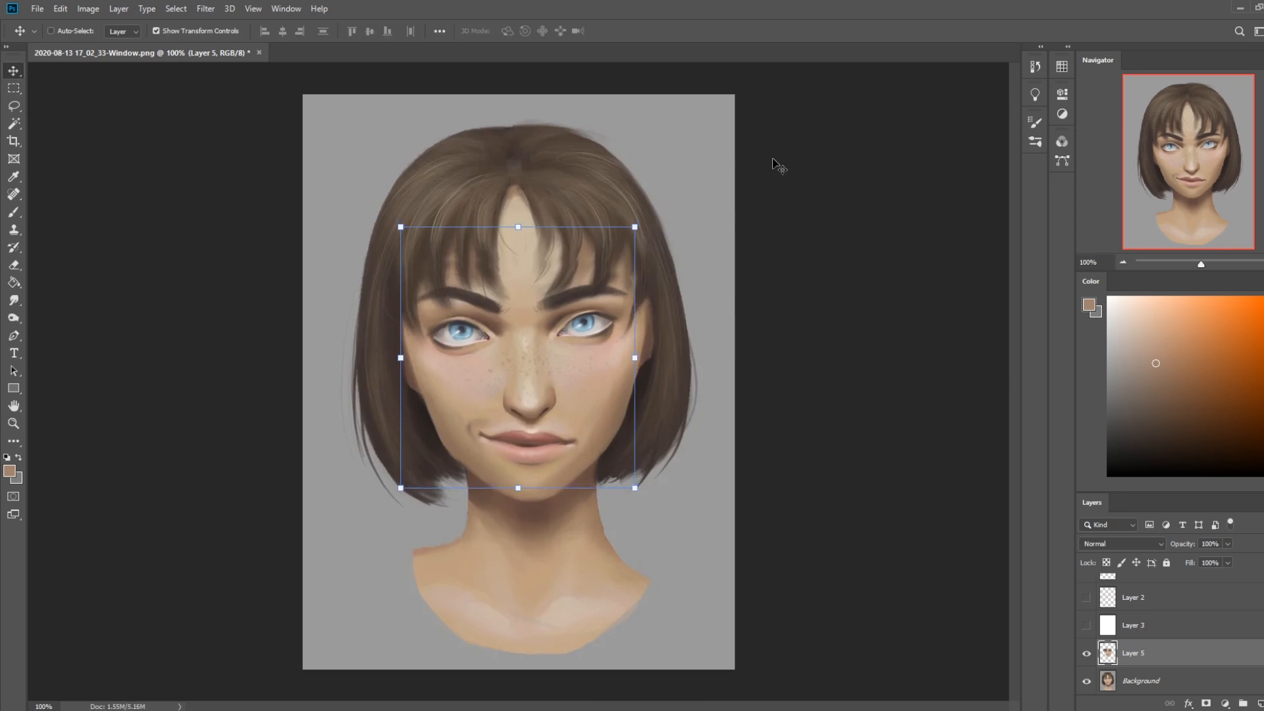
Check the lowered face against the Background painting by toggling Layer 5's visibility, leaving it visible
{"action": "key", "text": "b"}
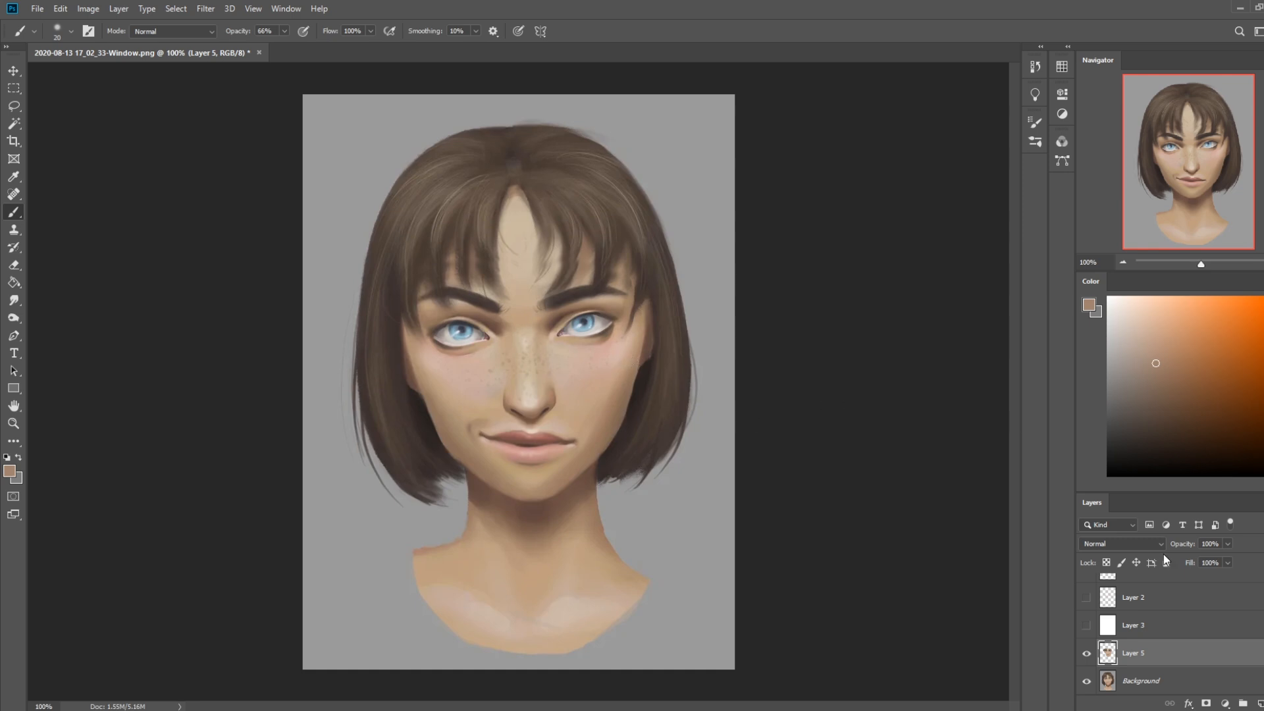
{"action": "left_click", "coordinate": [1087, 653]}
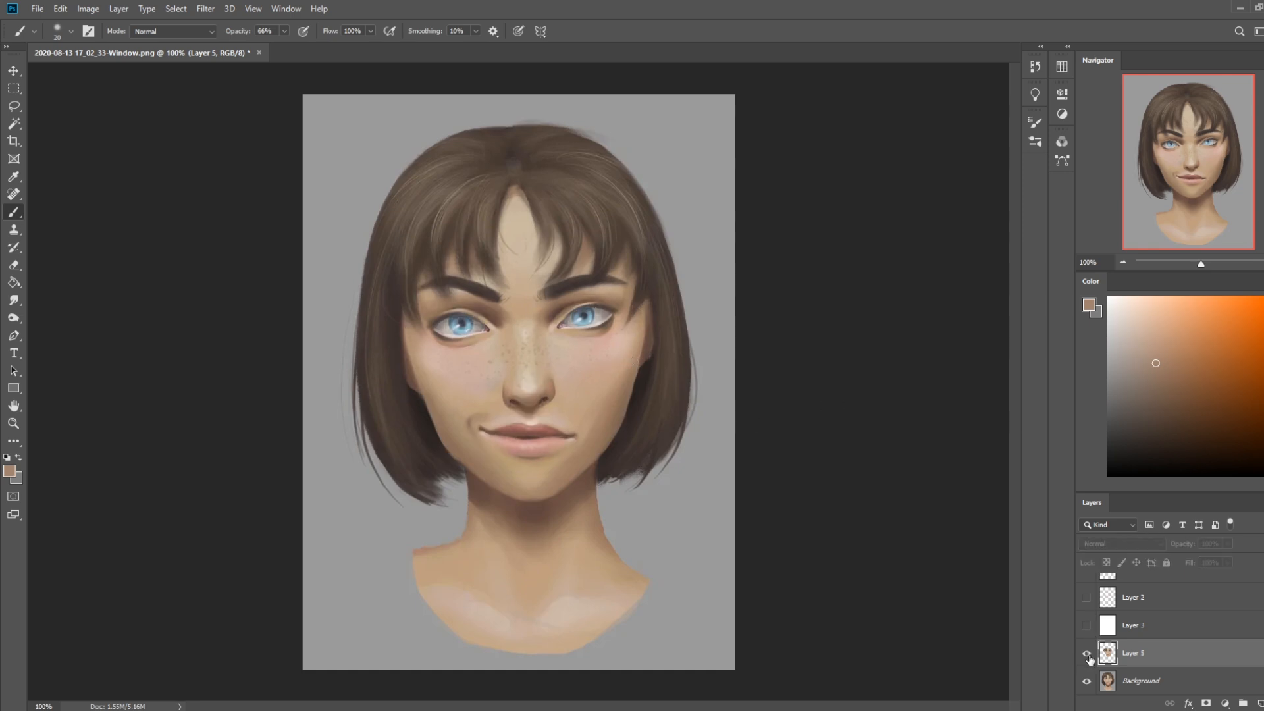
{"action": "left_click", "coordinate": [1087, 654]}
{"action": "left_click", "coordinate": [1087, 654]}
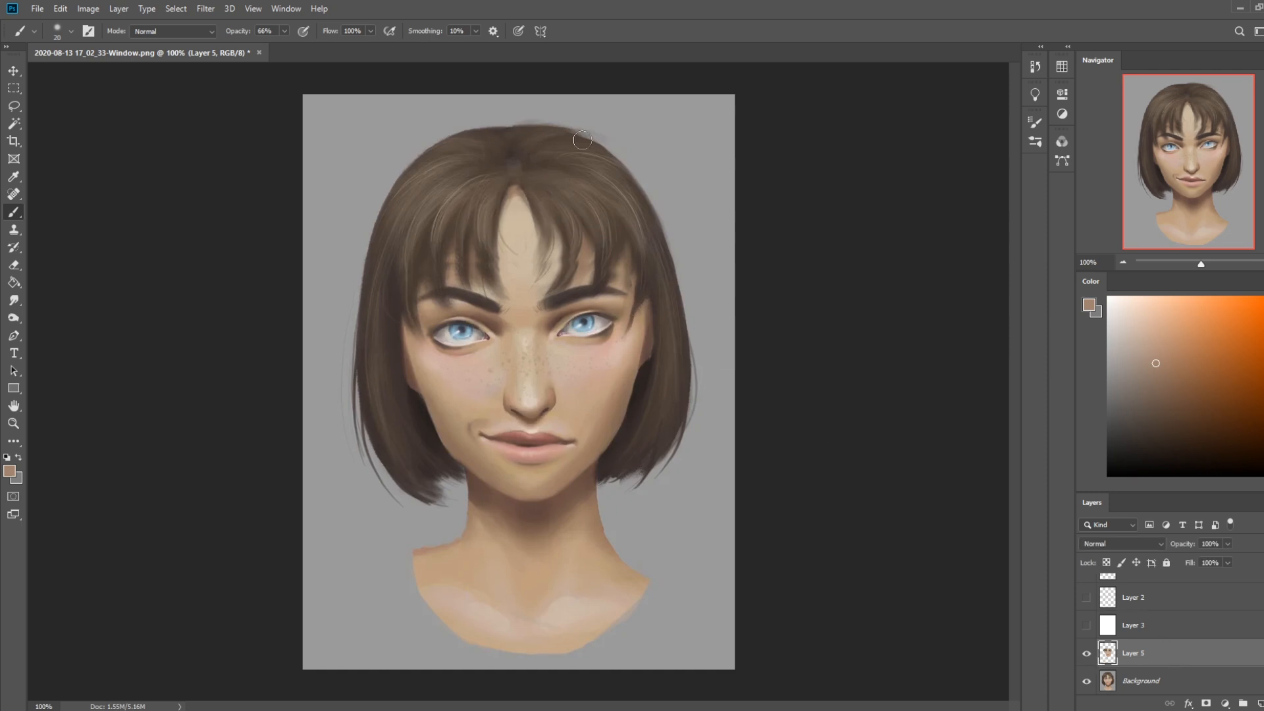
{"action": "left_click", "coordinate": [1086, 655]}
{"action": "left_click", "coordinate": [1087, 654]}
Lasso the bangs with a zigzag edge along the strands, merge Layer 5 into the Background, and copy the selection to a new layer
{"action": "key", "text": "l"}
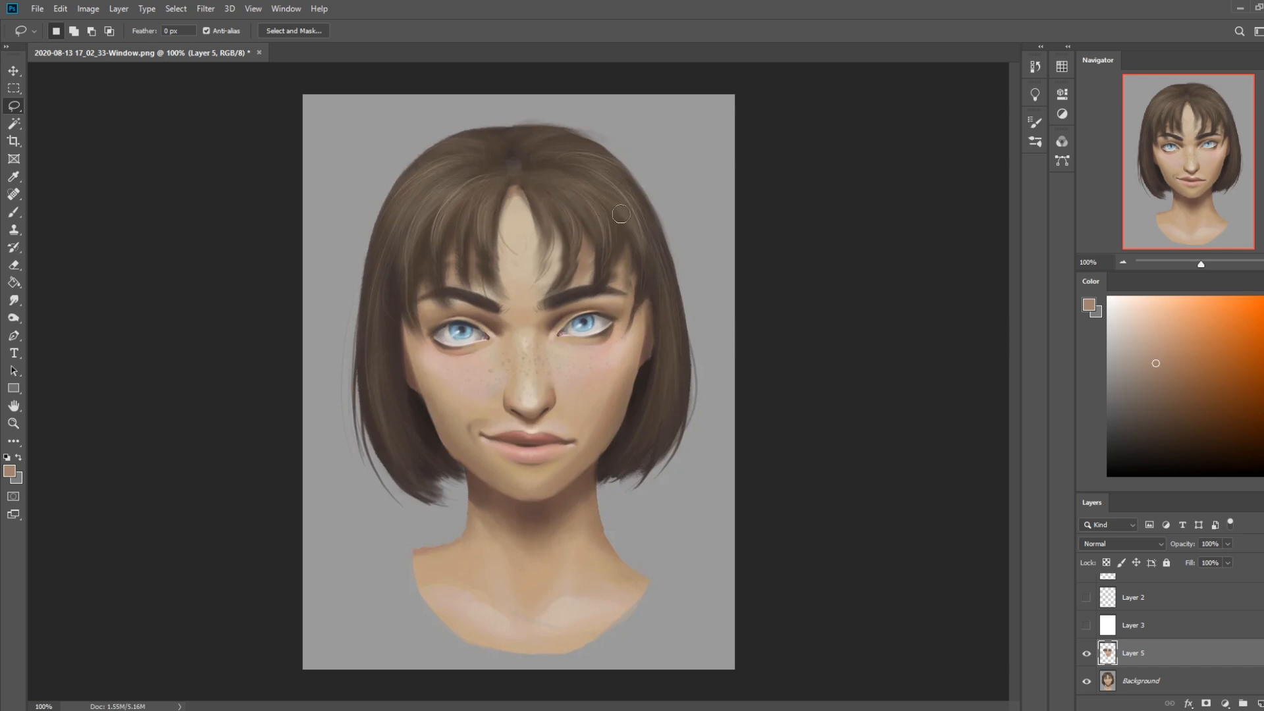
{"action": "mouse_move", "coordinate": [638, 209]}
{"action": "left_mouse_down"}
{"action": "mouse_move", "coordinate": [580, 169]}
{"action": "mouse_move", "coordinate": [432, 200]}
{"action": "left_mouse_up"}
{"action": "mouse_move", "coordinate": [402, 331]}
{"action": "left_mouse_down"}
{"action": "mouse_move", "coordinate": [435, 256]}
{"action": "mouse_move", "coordinate": [466, 261]}
{"action": "left_mouse_up"}
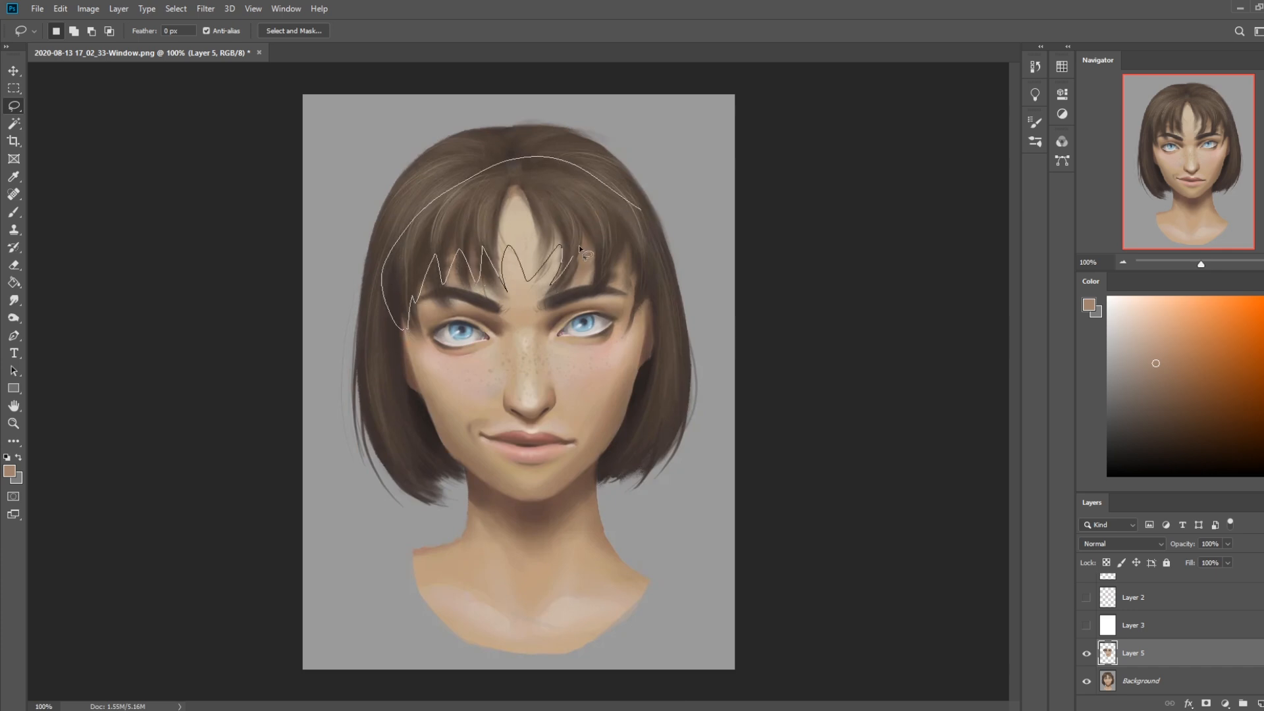
{"action": "left_click_drag", "start_coordinate": [619, 201], "coordinate": [624, 205]}
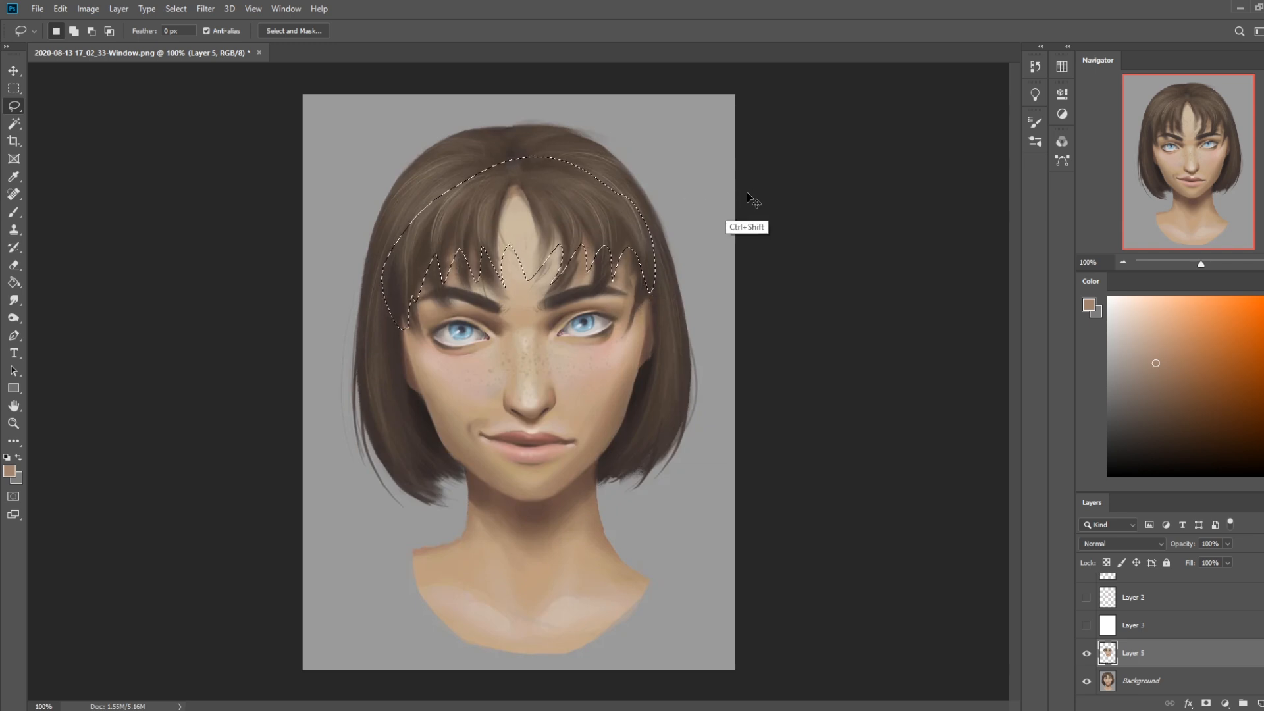
{"action": "right_click", "coordinate": [1177, 659]}
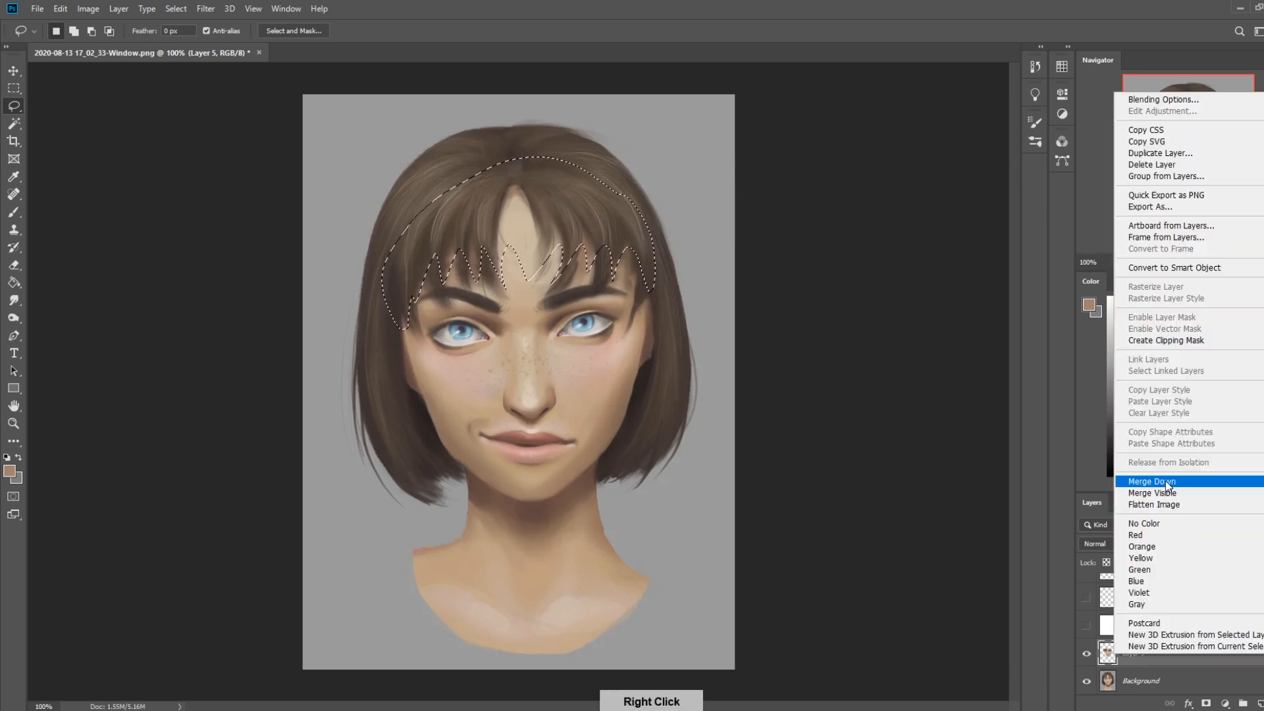
{"action": "left_click", "coordinate": [1159, 480]}
{"action": "key", "text": "ctrl+j"}
Nudge the copied bangs down to lower the hairline towards the eyebrows, and merge them into the Background
{"action": "key", "text": "v"}
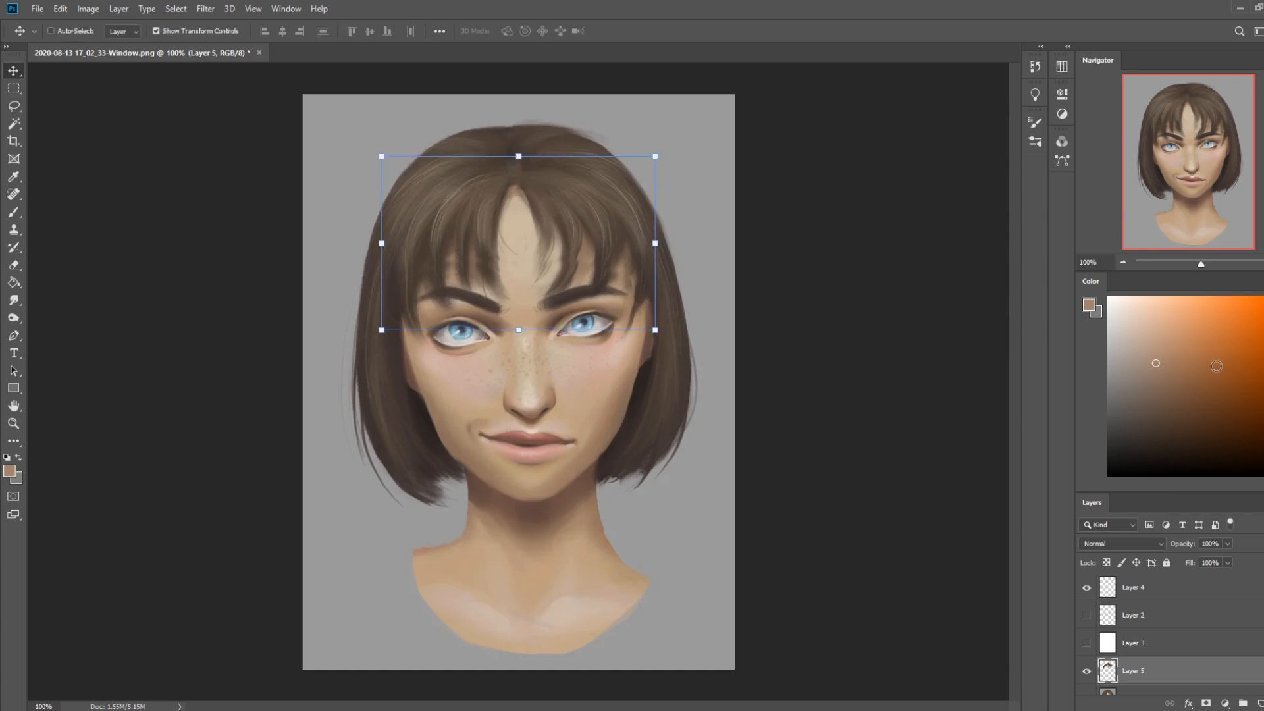
{"action": "key", "text": "Down"}
{"action": "key", "text": "Down"}
{"action": "key", "text": "Down"}
{"action": "key", "text": "Down"}
{"action": "key", "text": "Down"}
{"action": "key", "text": "Down"}
{"action": "key", "text": "Down"}
{"action": "key", "text": "Down"}
{"action": "key", "text": "Down"}
{"action": "key", "text": "Down"}
{"action": "key", "text": "Down"}
{"action": "key", "text": "Down"}
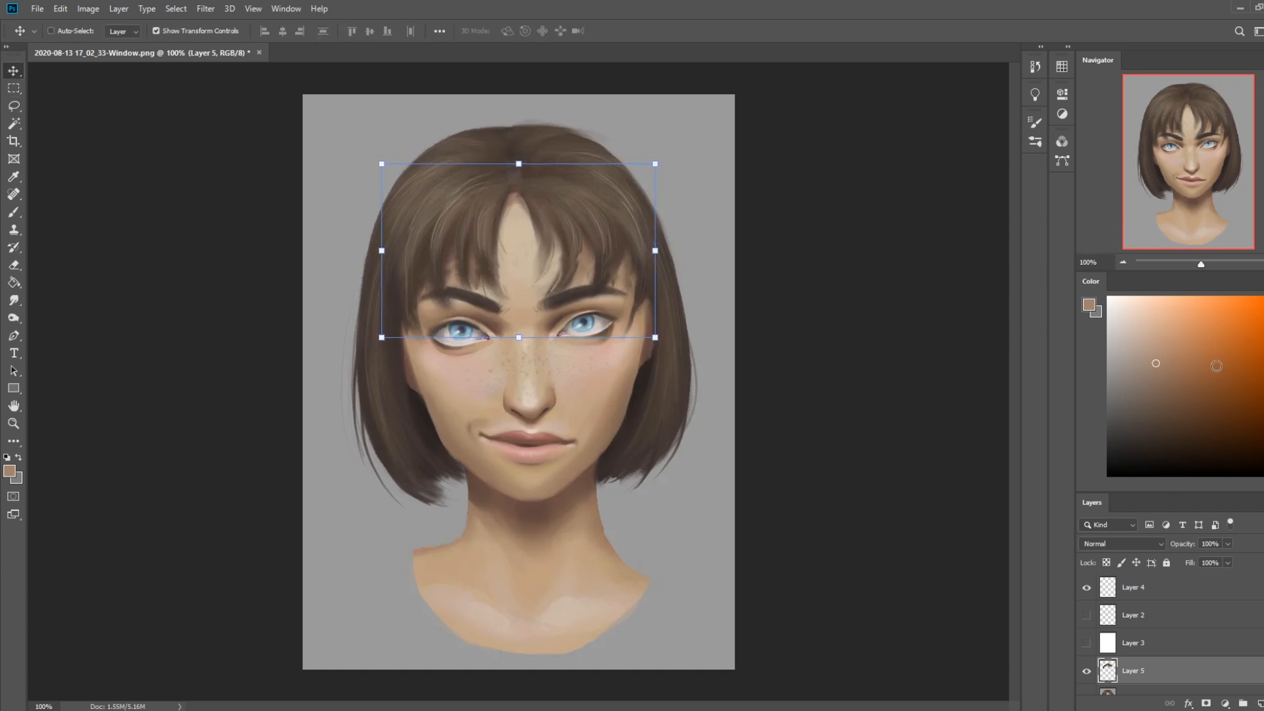
{"action": "key", "text": "Down"}
{"action": "key", "text": "Down"}
{"action": "key", "text": "Down"}
{"action": "key", "text": "Down"}
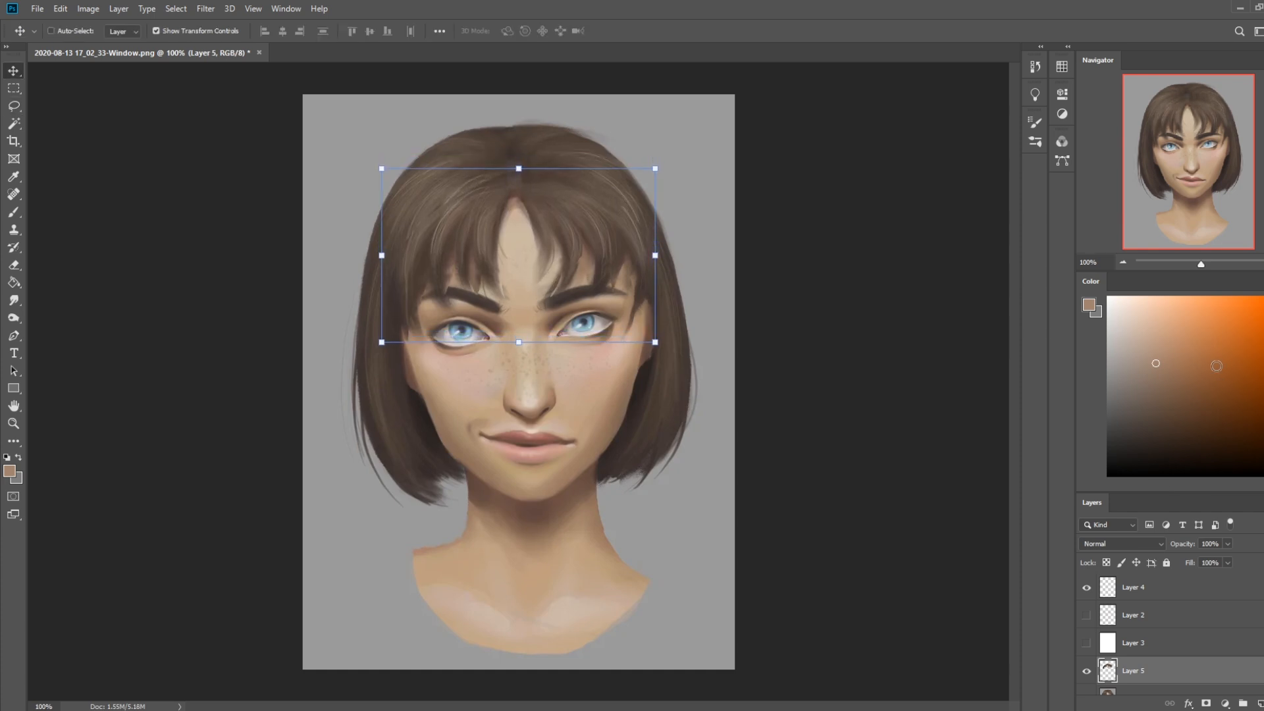
{"action": "key", "text": "Down"}
{"action": "key", "text": "Down"}
{"action": "key", "text": "Down"}
{"action": "key", "text": "Down"}
{"action": "key", "text": "Down"}
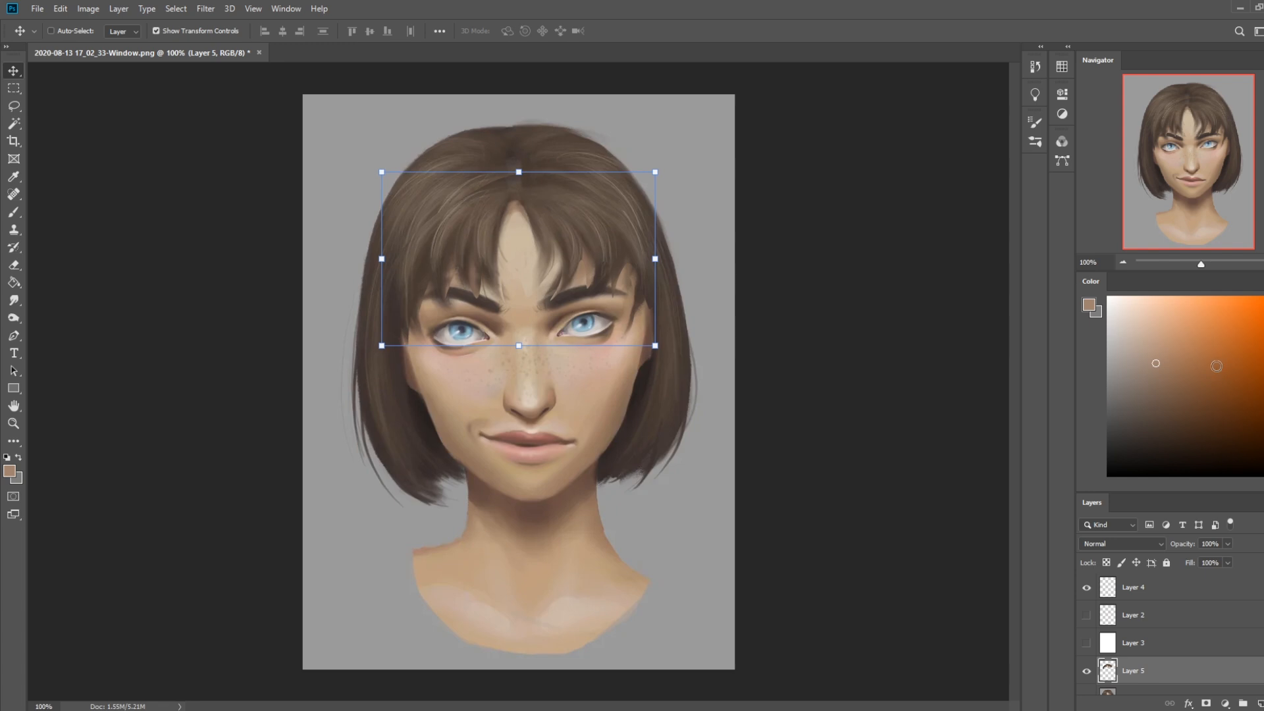
{"action": "right_click", "coordinate": [1177, 671]}
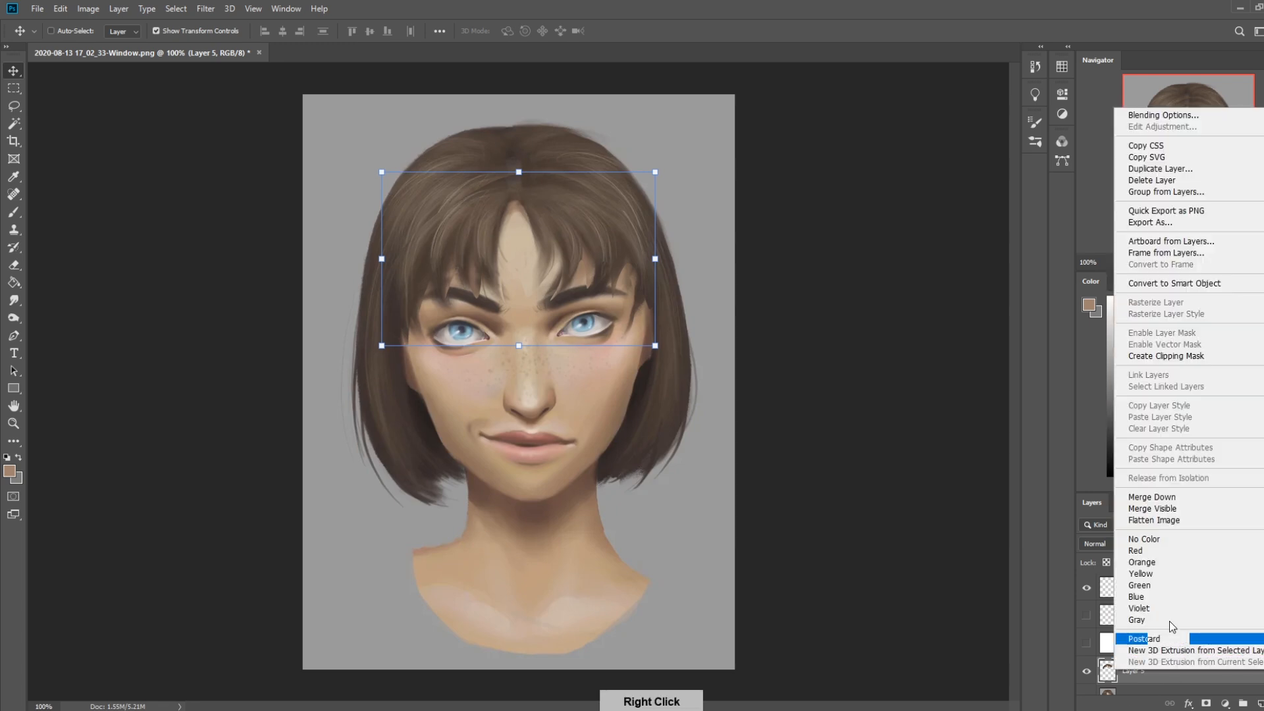
{"action": "left_click", "coordinate": [1178, 498]}
Open Liquify on the Background and push the top of the hair outward and upward with a large Forward Warp brush
{"action": "left_click", "coordinate": [207, 9]}
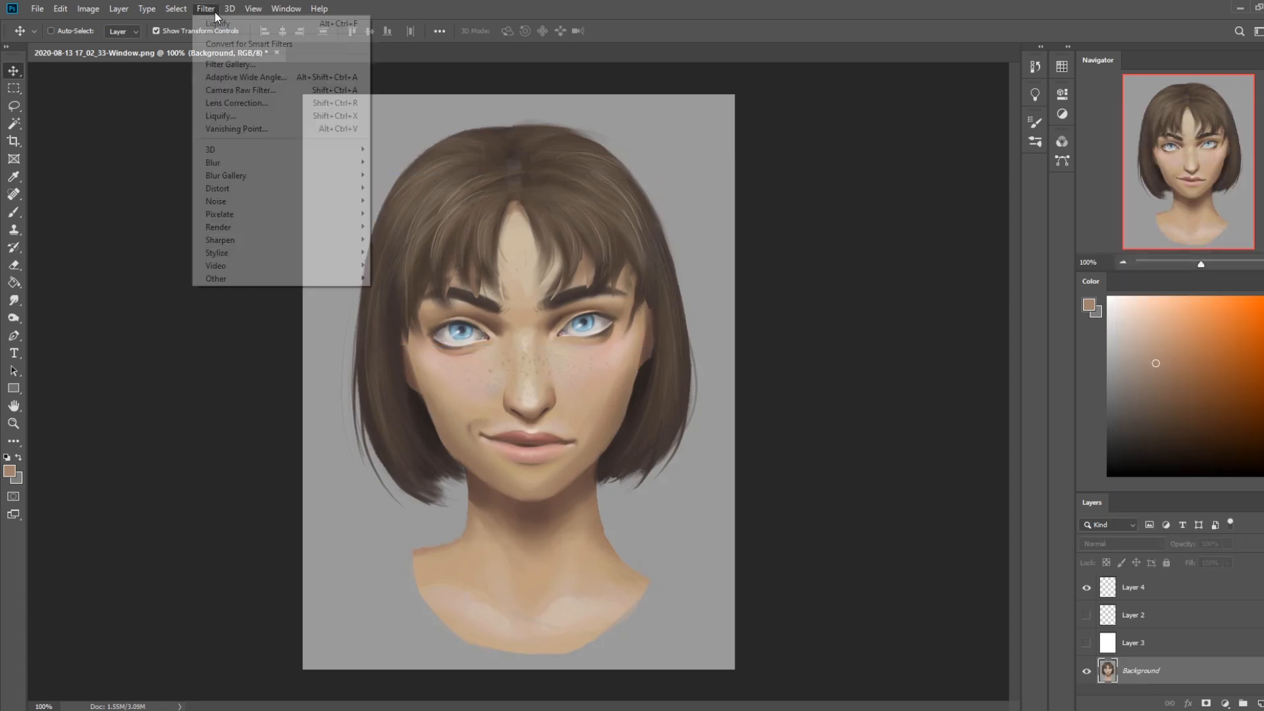
{"action": "left_click", "coordinate": [264, 116]}
{"action": "key", "text": "bracketright"}
{"action": "key", "text": "bracketright"}
{"action": "key", "text": "bracketright"}
{"action": "key", "text": "bracketright"}
{"action": "key", "text": "bracketright"}
{"action": "key", "text": "bracketright"}
{"action": "key", "text": "bracketright"}
{"action": "key", "text": "bracketright"}
{"action": "key", "text": "bracketleft"}
{"action": "key", "text": "bracketleft"}
{"action": "key", "text": "bracketleft"}
{"action": "key", "text": "bracketleft"}
{"action": "key", "text": "bracketleft"}
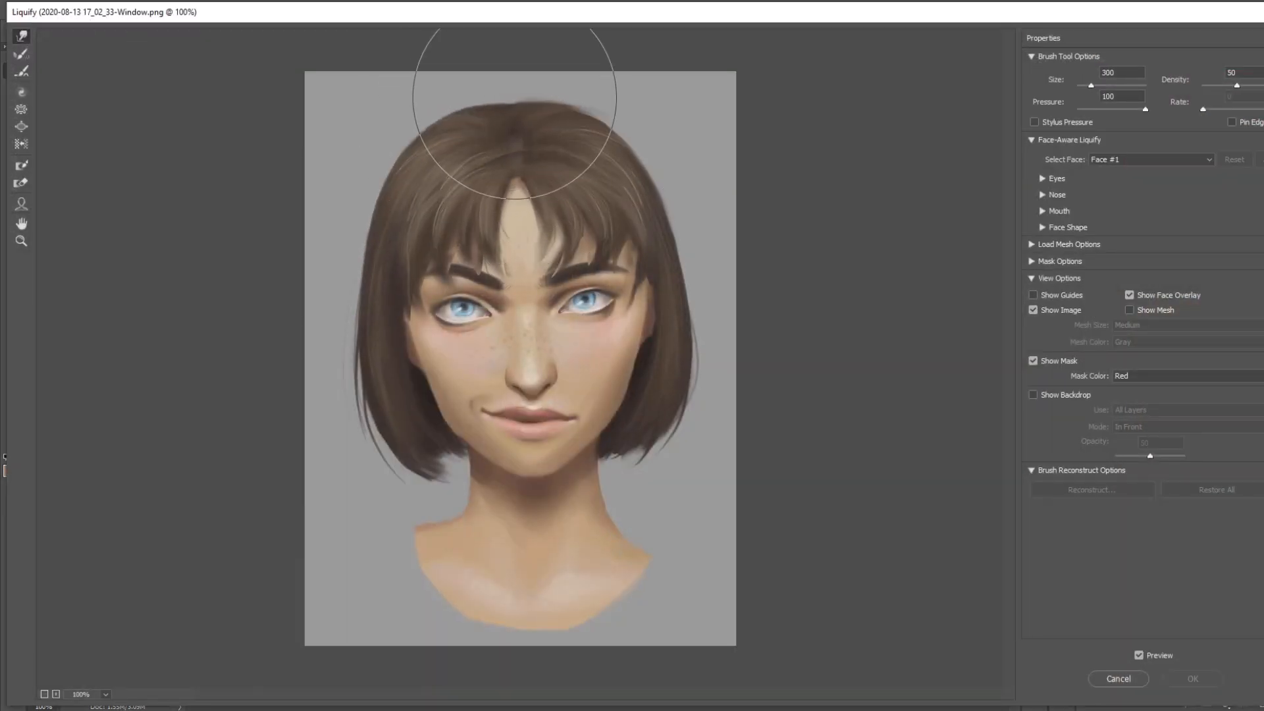
{"action": "key", "text": "bracketright"}
{"action": "left_click_drag", "start_coordinate": [422, 140], "coordinate": [419, 134]}
{"action": "left_click_drag", "start_coordinate": [516, 105], "coordinate": [517, 98]}
{"action": "mouse_move", "coordinate": [609, 135]}
{"action": "left_mouse_down"}
{"action": "mouse_move", "coordinate": [619, 129]}
{"action": "mouse_move", "coordinate": [640, 161]}
{"action": "left_mouse_up"}
Refine the rounded, taller crown of the hair in Liquify with brush sizes around 200 to 250, and apply the filter
{"action": "key", "text": "bracketleft"}
{"action": "key", "text": "bracketleft"}
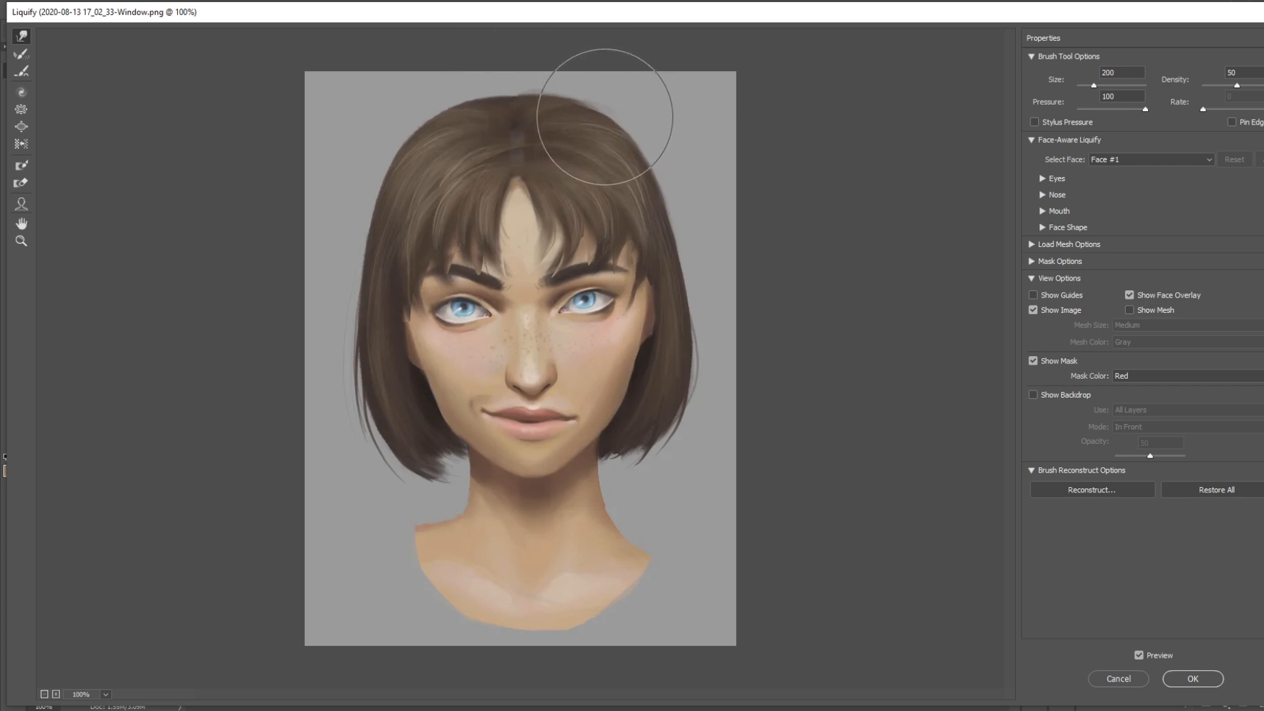
{"action": "key", "text": "bracketright"}
{"action": "key", "text": "bracketright"}
{"action": "key", "text": "bracketright"}
{"action": "key", "text": "bracketright"}
{"action": "key", "text": "bracketleft"}
{"action": "key", "text": "bracketleft"}
{"action": "key", "text": "bracketleft"}
{"action": "key", "text": "bracketleft"}
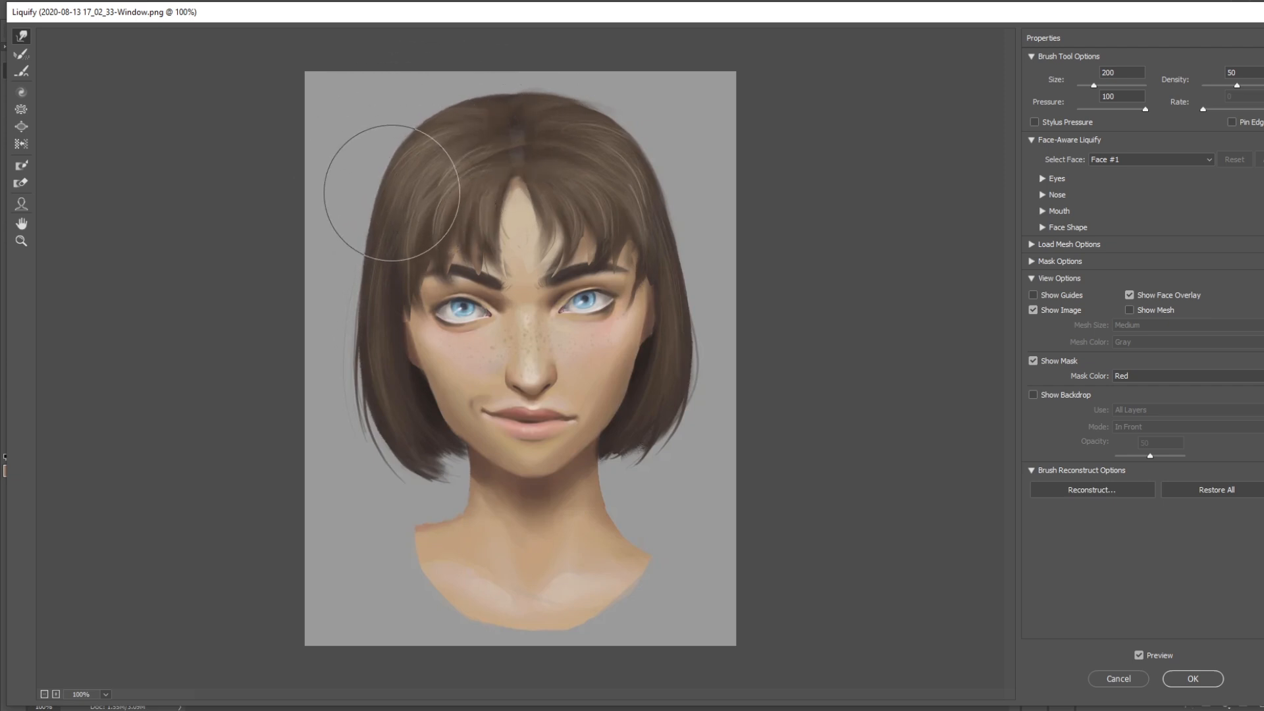
{"action": "key", "text": "bracketright"}
{"action": "key", "text": "bracketright"}
{"action": "key", "text": "bracketright"}
{"action": "key", "text": "bracketright"}
{"action": "key", "text": "bracketleft"}
{"action": "key", "text": "bracketleft"}
{"action": "key", "text": "bracketleft"}
{"action": "key", "text": "bracketleft"}
{"action": "key", "text": "bracketleft"}
{"action": "key", "text": "bracketright"}
{"action": "key", "text": "bracketright"}
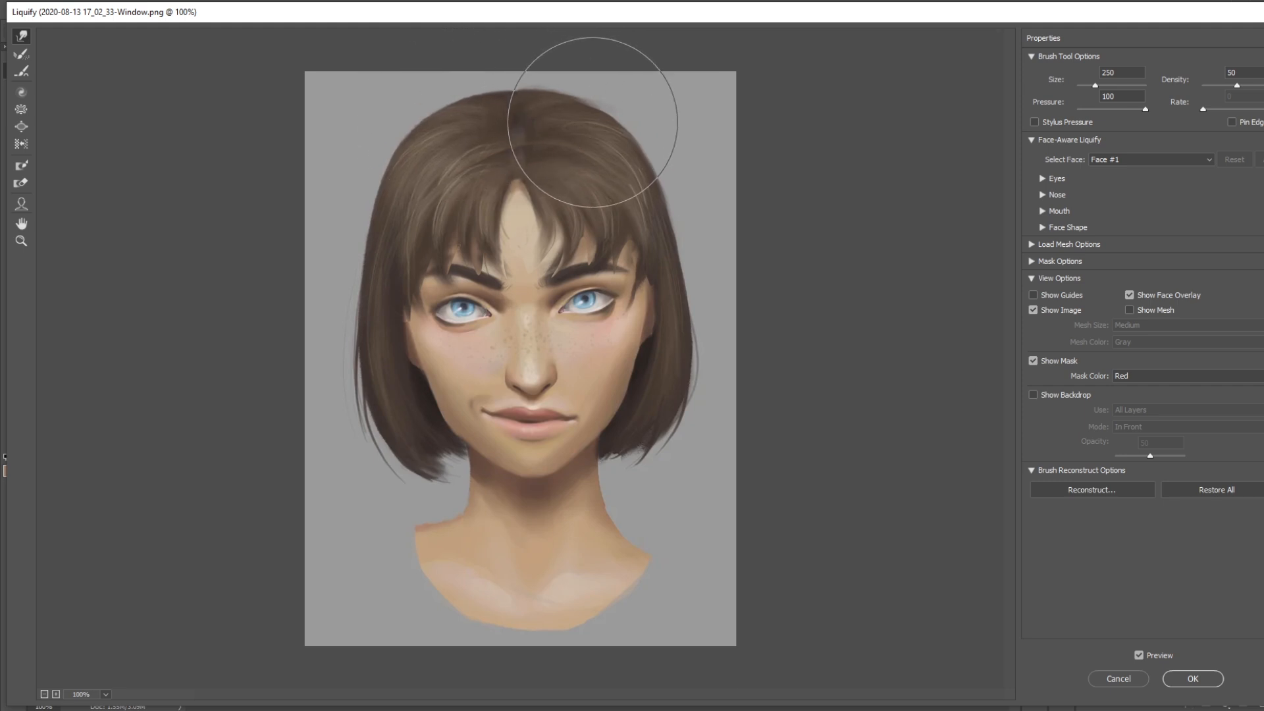
{"action": "key", "text": "Return"}
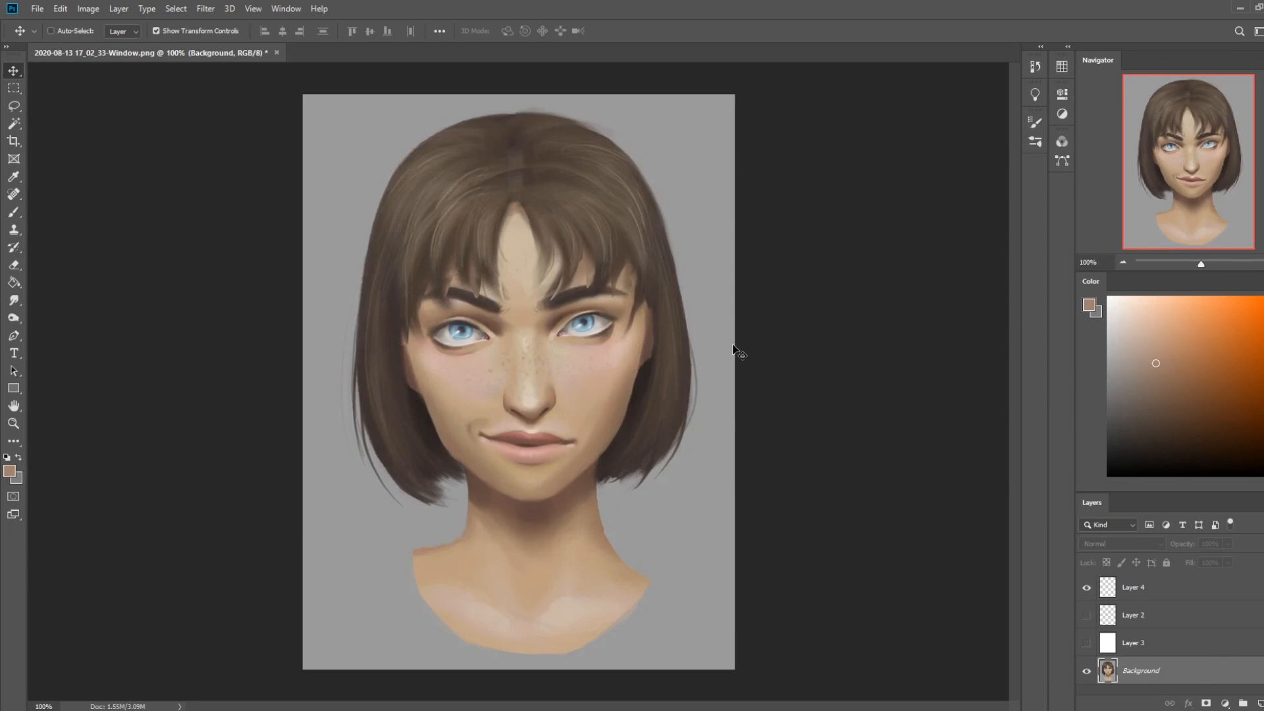
Convert the Background into a regular layer named Layer 0 and move the portrait down slightly on the canvas
{"action": "double_click", "coordinate": [1195, 683]}
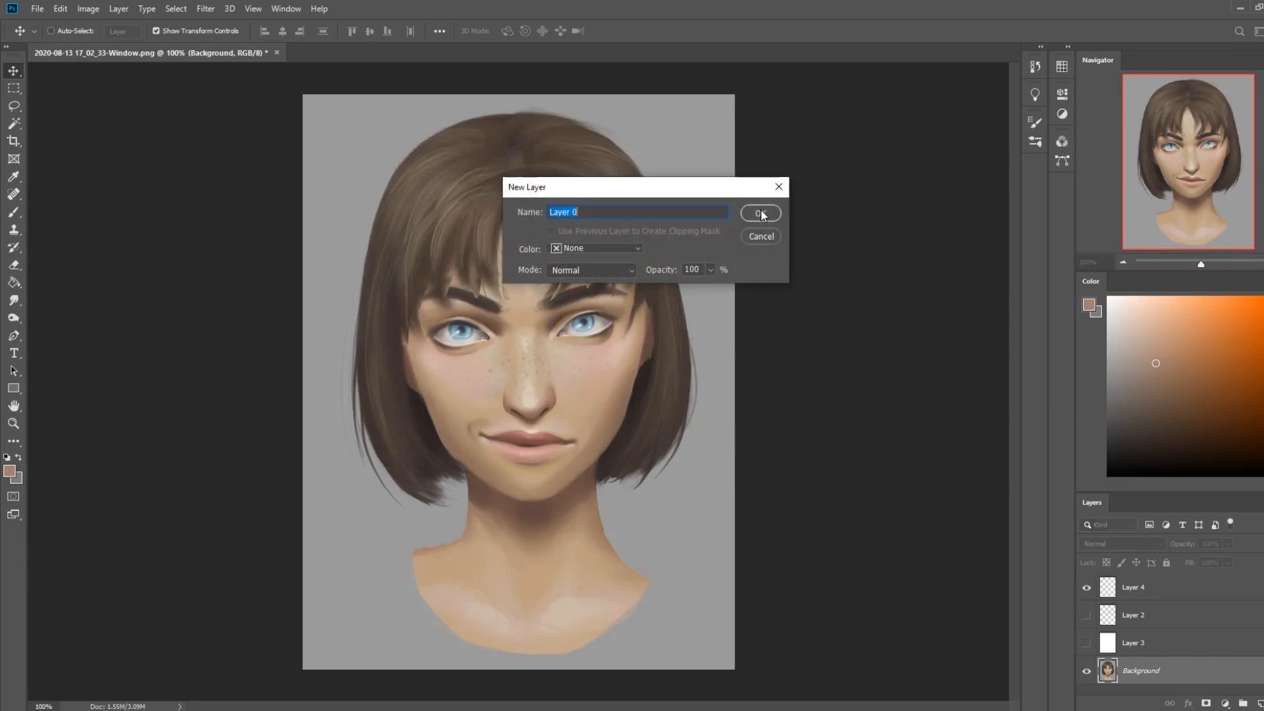
{"action": "key", "text": "Return"}
{"action": "left_click_drag", "start_coordinate": [637, 333], "coordinate": [640, 348]}
Add a new empty layer and place it beneath Layer 0
{"action": "left_click", "coordinate": [1256, 703]}
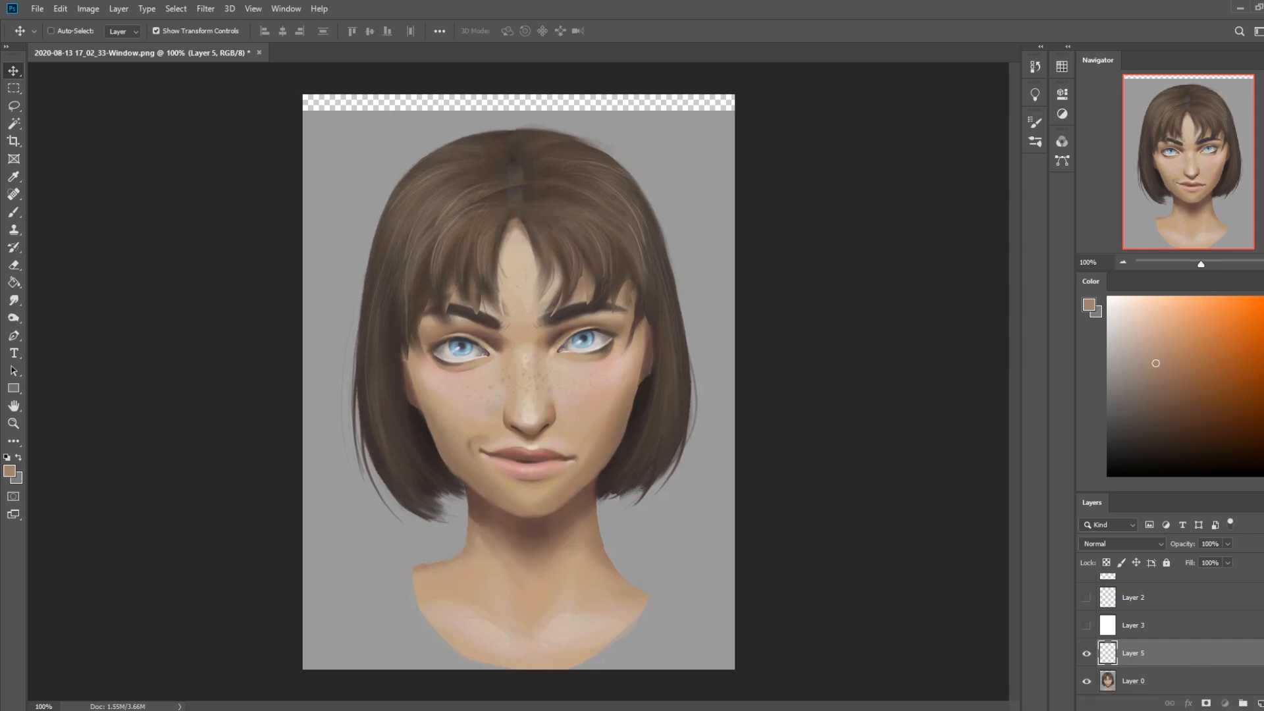
{"action": "left_click", "coordinate": [1144, 688]}
{"action": "left_click_drag", "start_coordinate": [1146, 685], "coordinate": [1171, 623]}
Sample the grey backdrop color and fill the empty layer beneath the portrait with it using the Paint Bucket
{"action": "key", "text": "g"}
{"action": "left_click", "coordinate": [702, 135], "text": "alt"}
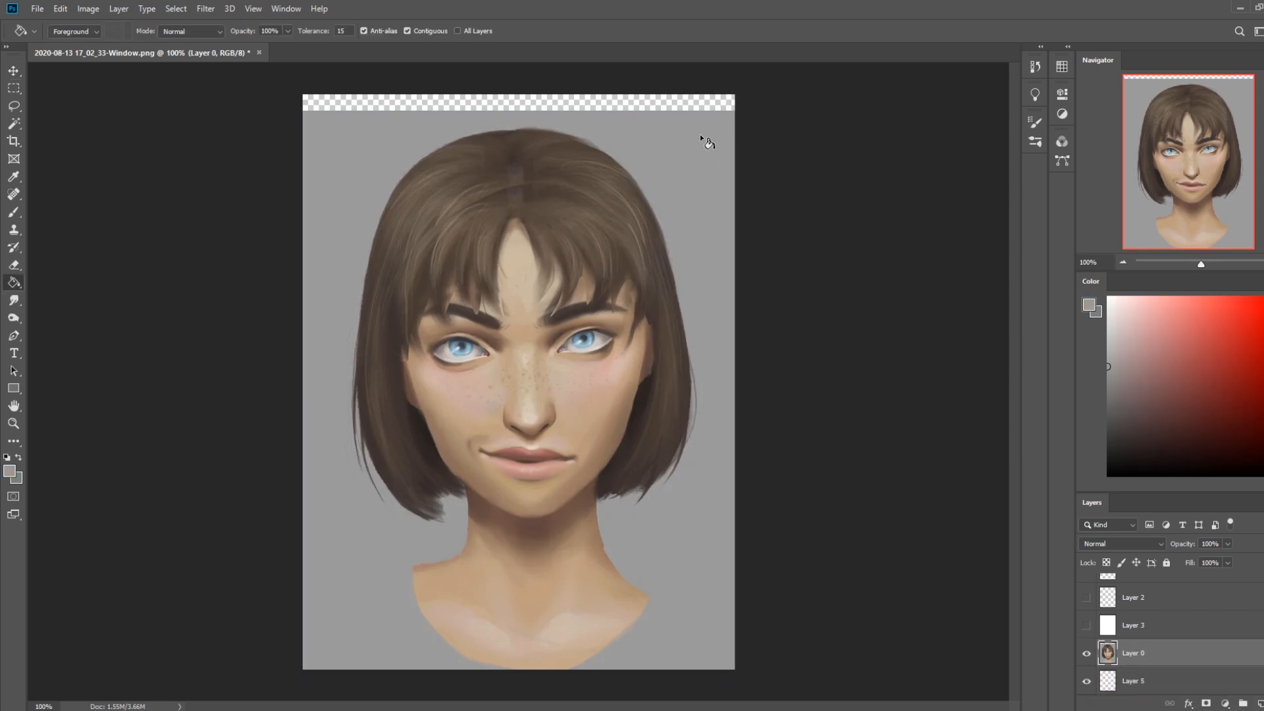
{"action": "left_click", "coordinate": [1133, 684]}
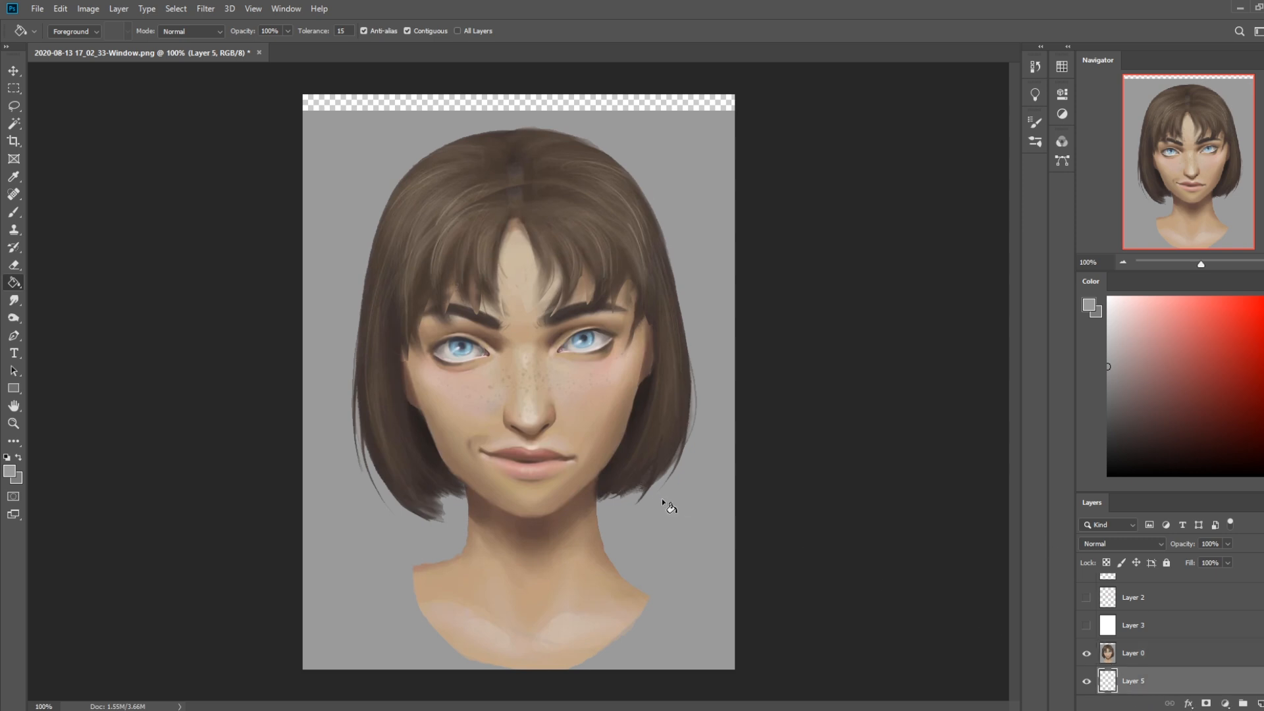
{"action": "left_click", "coordinate": [655, 500]}
{"action": "key", "text": "ctrl+z"}
{"action": "left_click", "coordinate": [685, 536]}
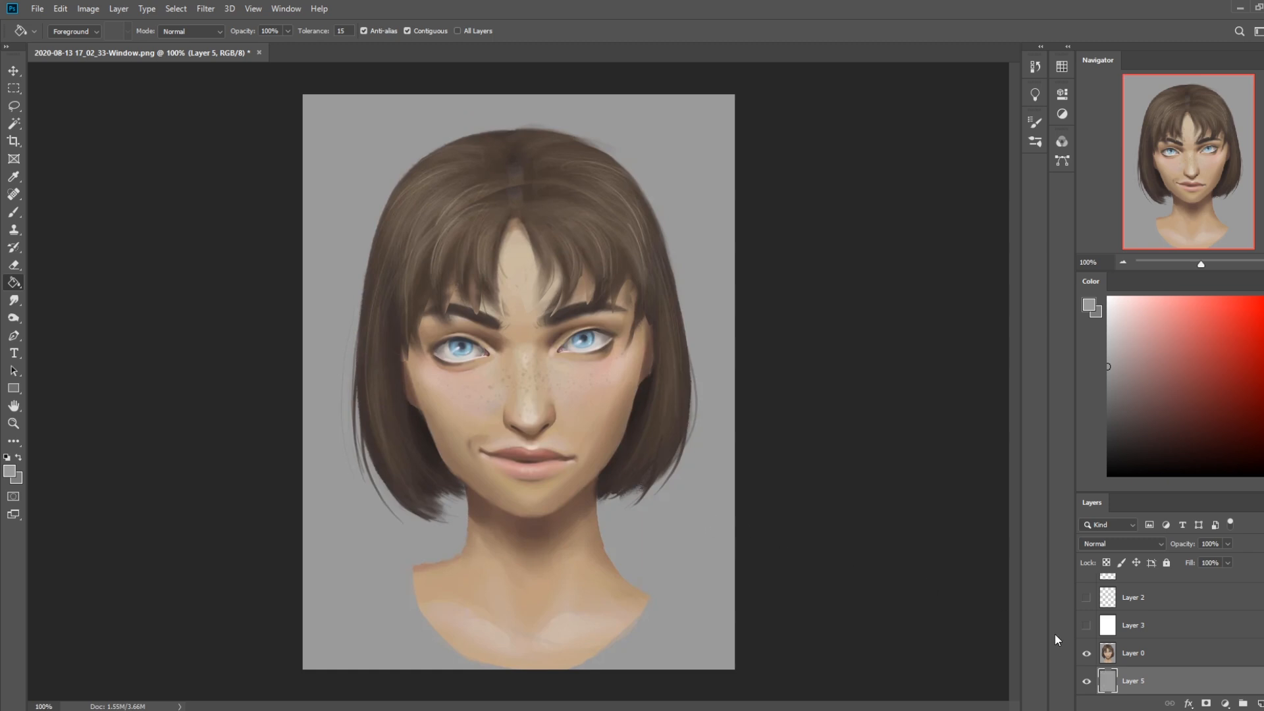
Merge Layer 0 down into Layer 5 and reshape the lower edge of the bust in grey with a 100% opacity dry-oil brush
{"action": "right_click", "coordinate": [1150, 653]}
{"action": "left_click", "coordinate": [1182, 482]}
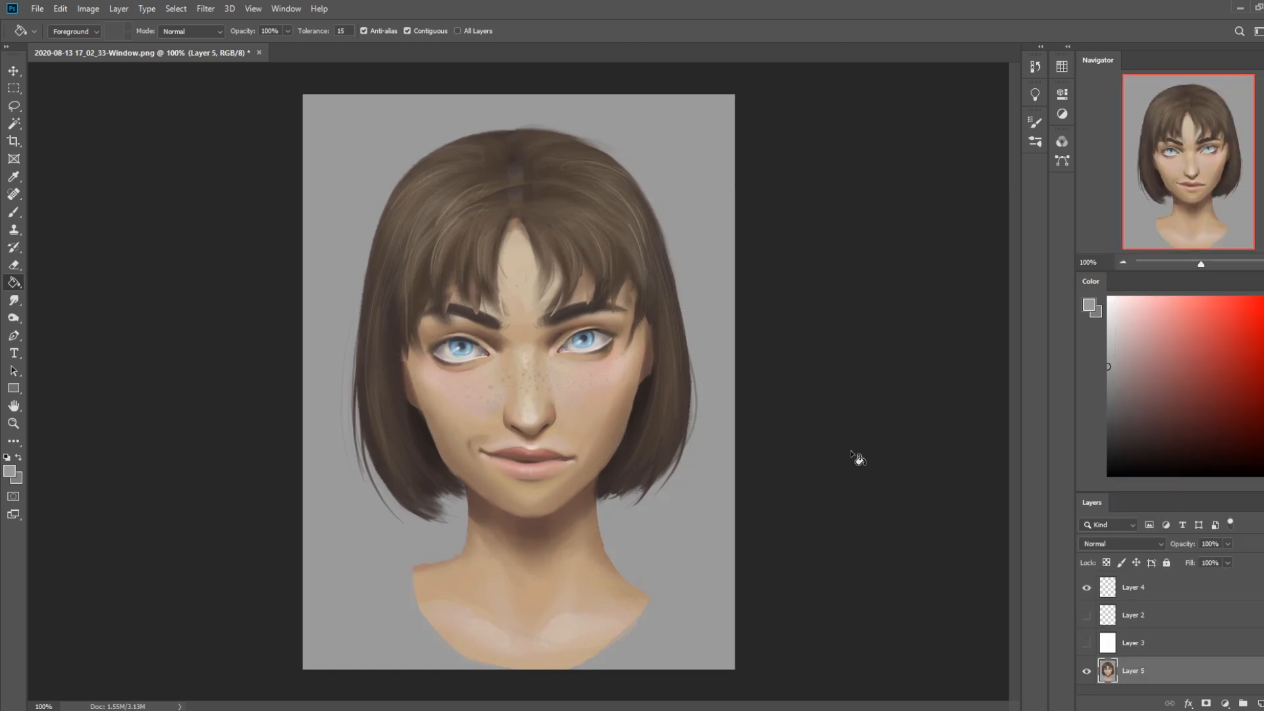
{"action": "key", "text": "b"}
{"action": "right_click", "coordinate": [520, 329]}
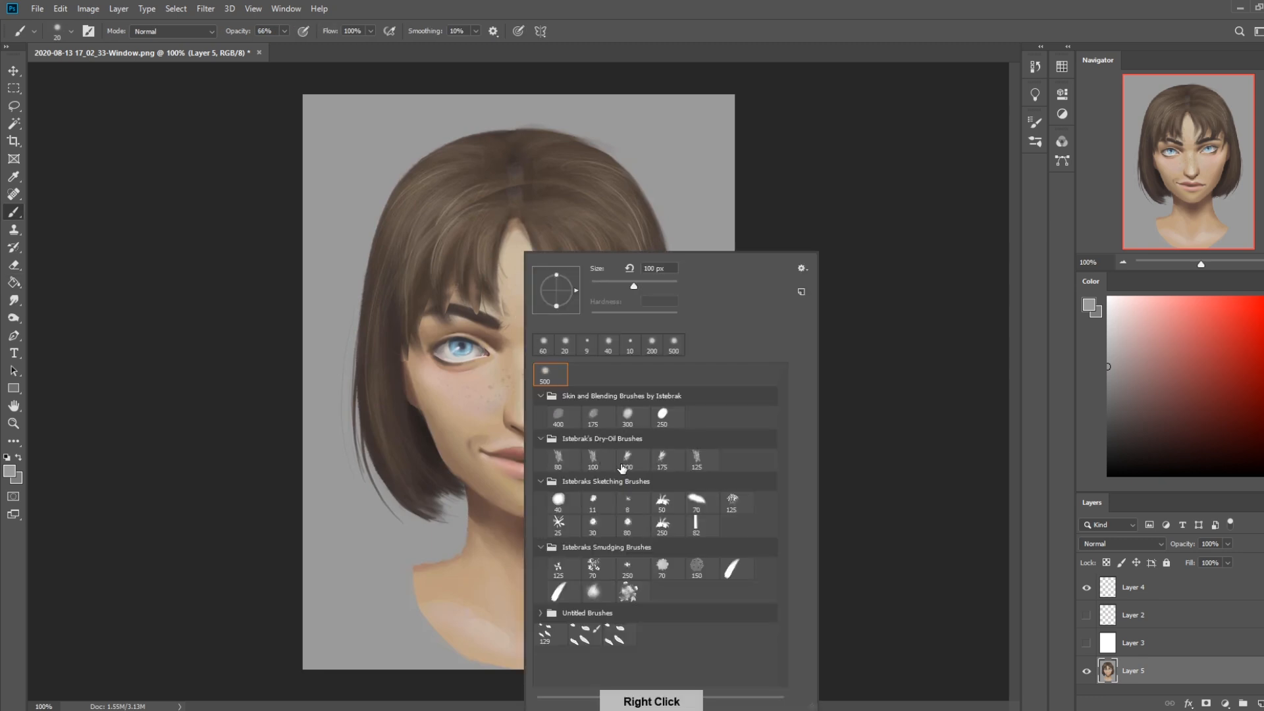
{"action": "left_click", "coordinate": [593, 461]}
{"action": "key", "text": "ctrl+z"}
{"action": "key", "text": "0"}
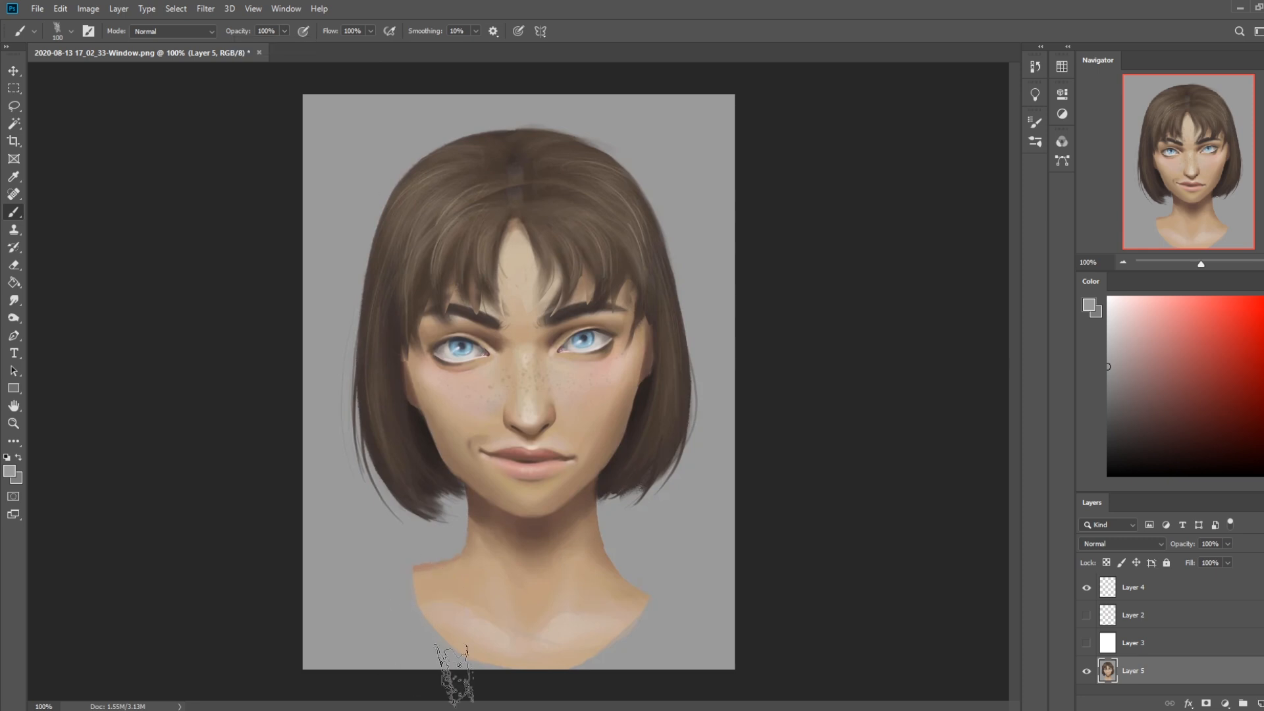
{"action": "key", "text": "bracketleft"}
{"action": "key", "text": "bracketleft"}
{"action": "key", "text": "bracketleft"}
{"action": "key", "text": "bracketleft"}
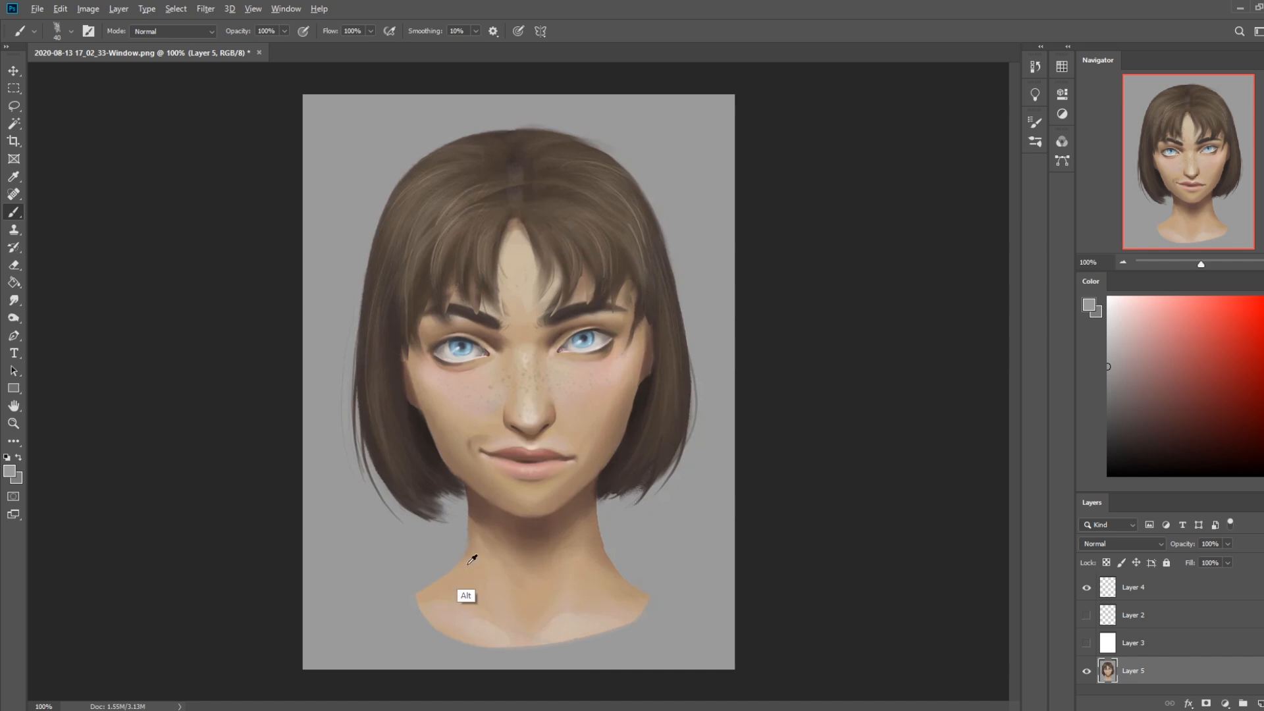
Paint the neck and its shadow under the chin with sampled skin tones using dry-oil brushes, and blend with Smudge at 8% strength
{"action": "left_click", "coordinate": [469, 563], "text": "alt"}
{"action": "left_click", "coordinate": [479, 545]}
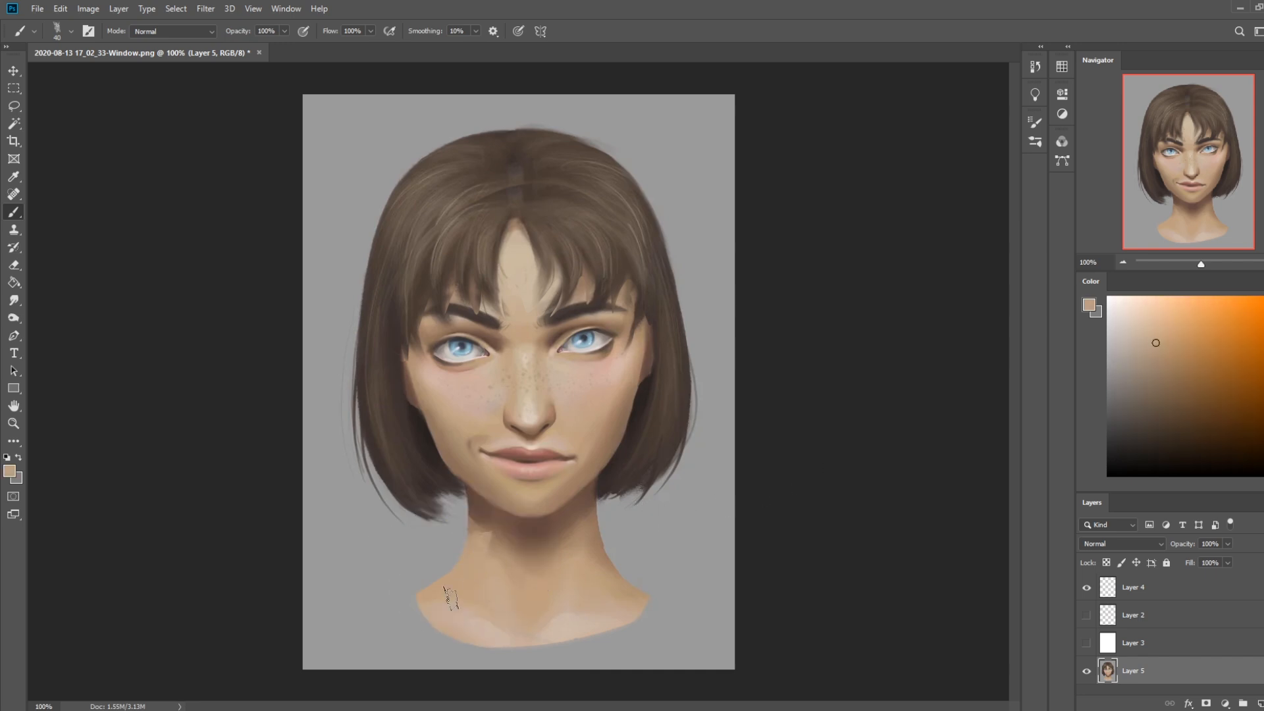
{"action": "right_click", "coordinate": [491, 510]}
{"action": "left_click", "coordinate": [558, 456]}
{"action": "left_click", "coordinate": [889, 412]}
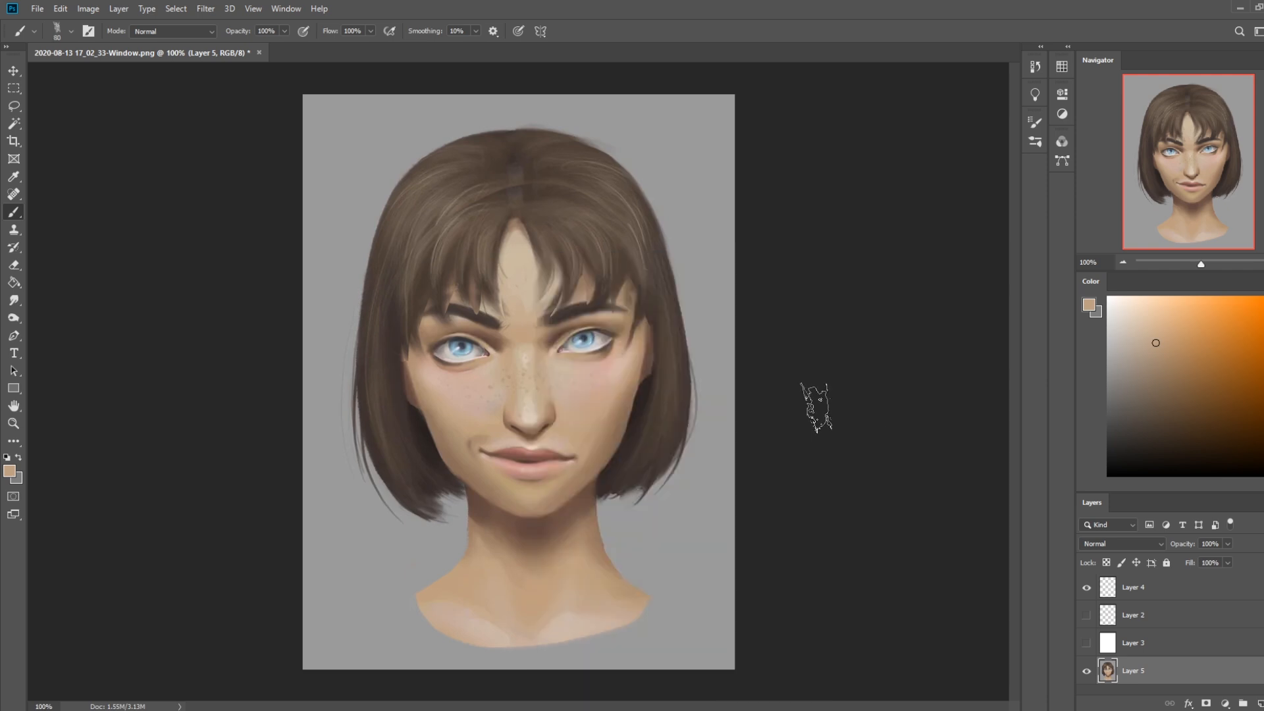
{"action": "right_click", "coordinate": [531, 339]}
{"action": "left_click", "coordinate": [908, 421]}
{"action": "left_click", "coordinate": [503, 553], "text": "alt"}
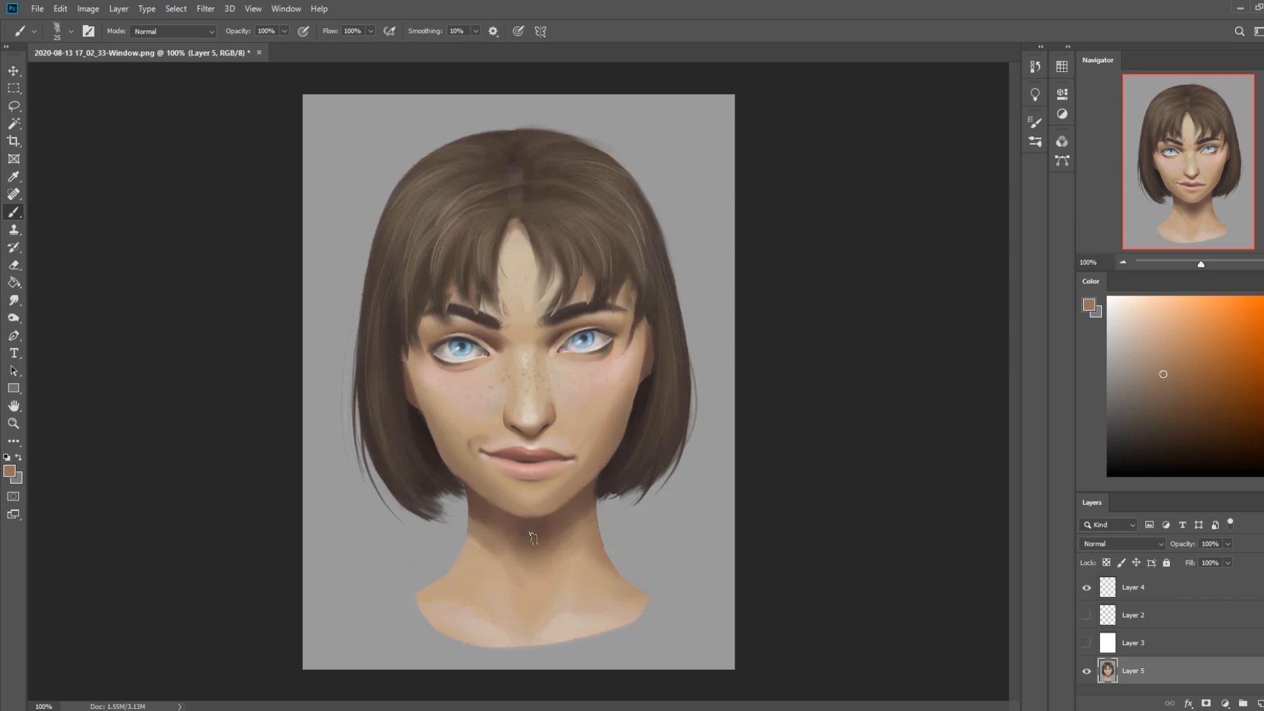
{"action": "left_click", "coordinate": [489, 533], "text": "alt"}
{"action": "left_click", "coordinate": [577, 561], "text": "alt"}
{"action": "left_click", "coordinate": [14, 301]}
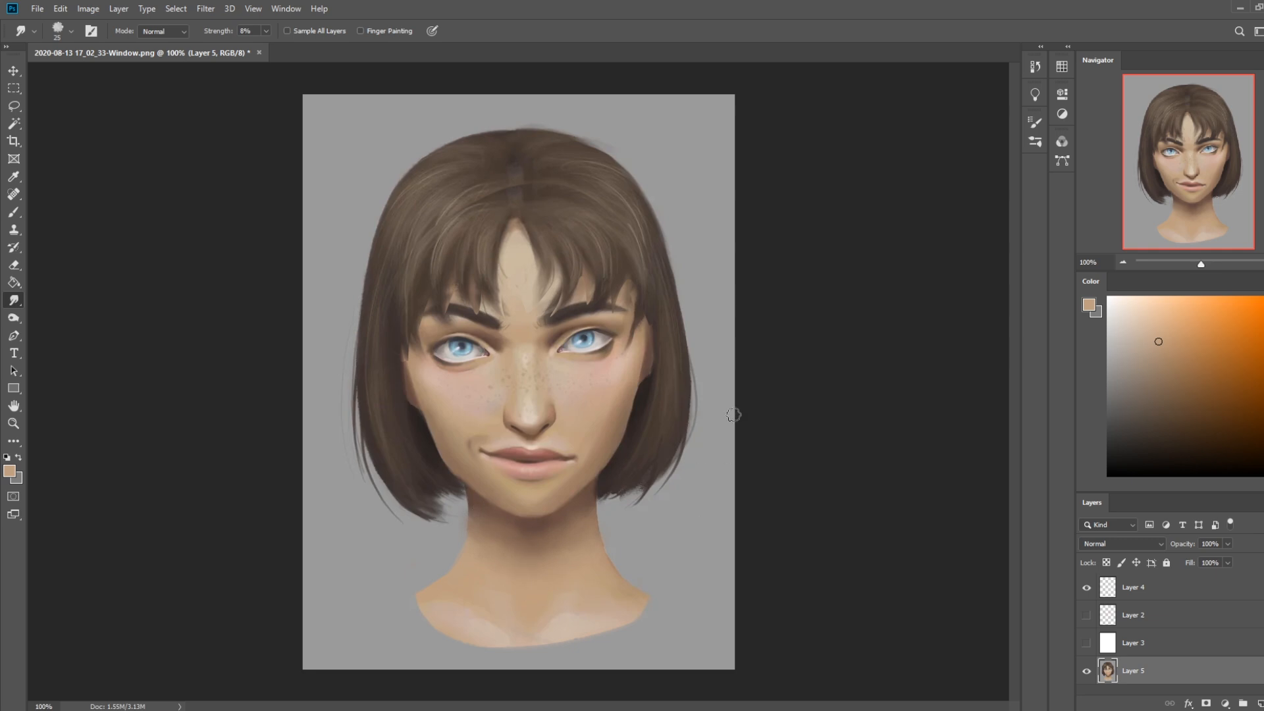
Soften the cheek shading beside the corner of the mouth with a sampled skin tone and a soft brush reduced to 175 px
{"action": "key", "text": "b"}
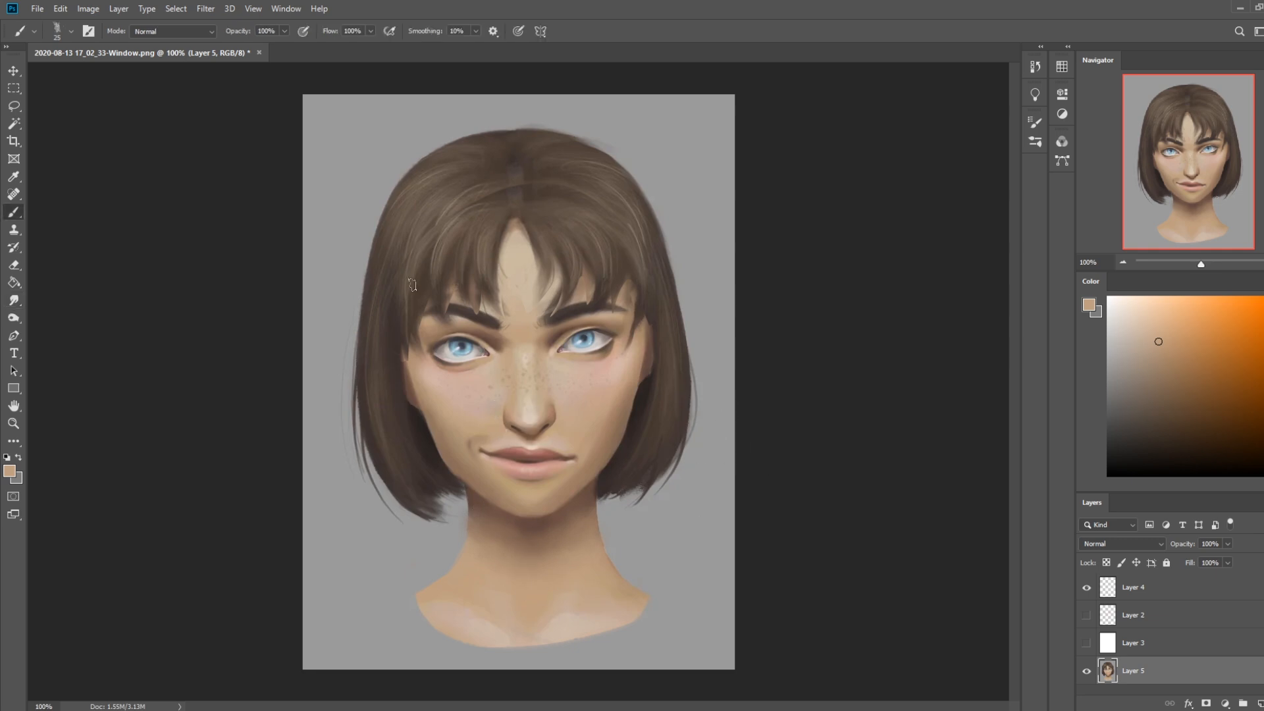
{"action": "right_click", "coordinate": [511, 415]}
{"action": "left_click", "coordinate": [544, 372]}
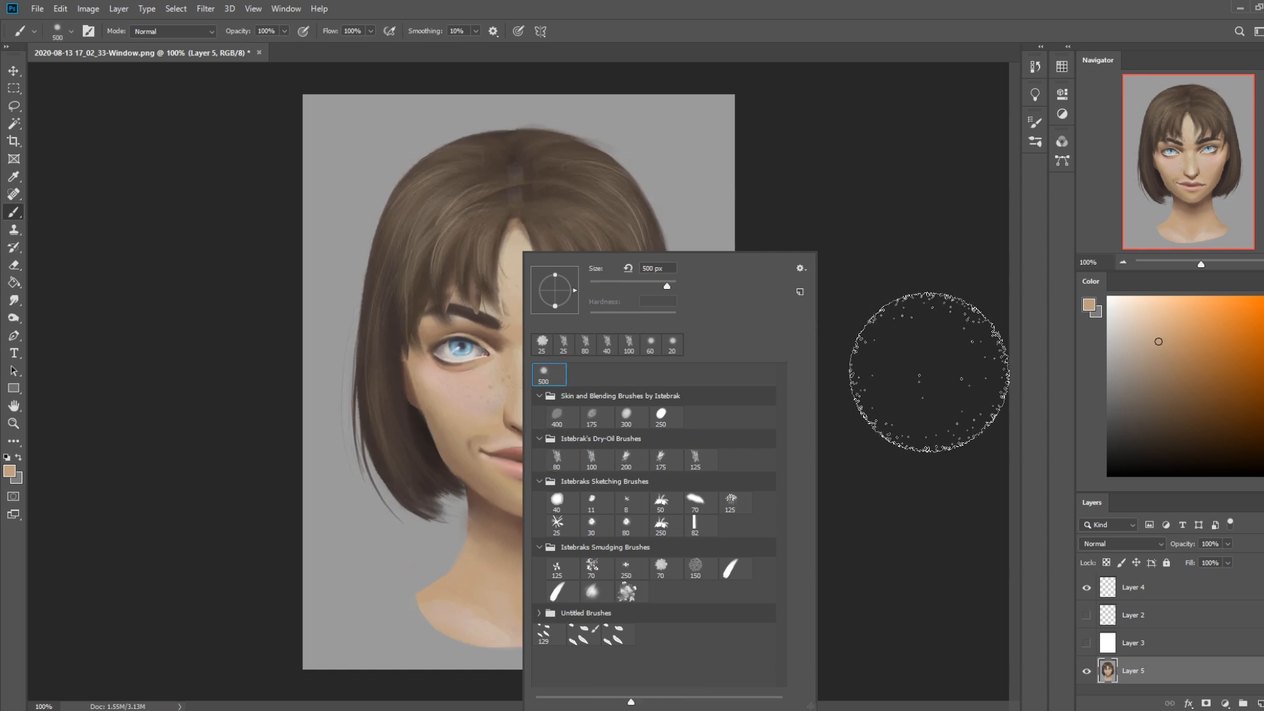
{"action": "left_click", "coordinate": [475, 439], "text": "alt"}
{"action": "left_click", "coordinate": [478, 436], "text": "alt"}
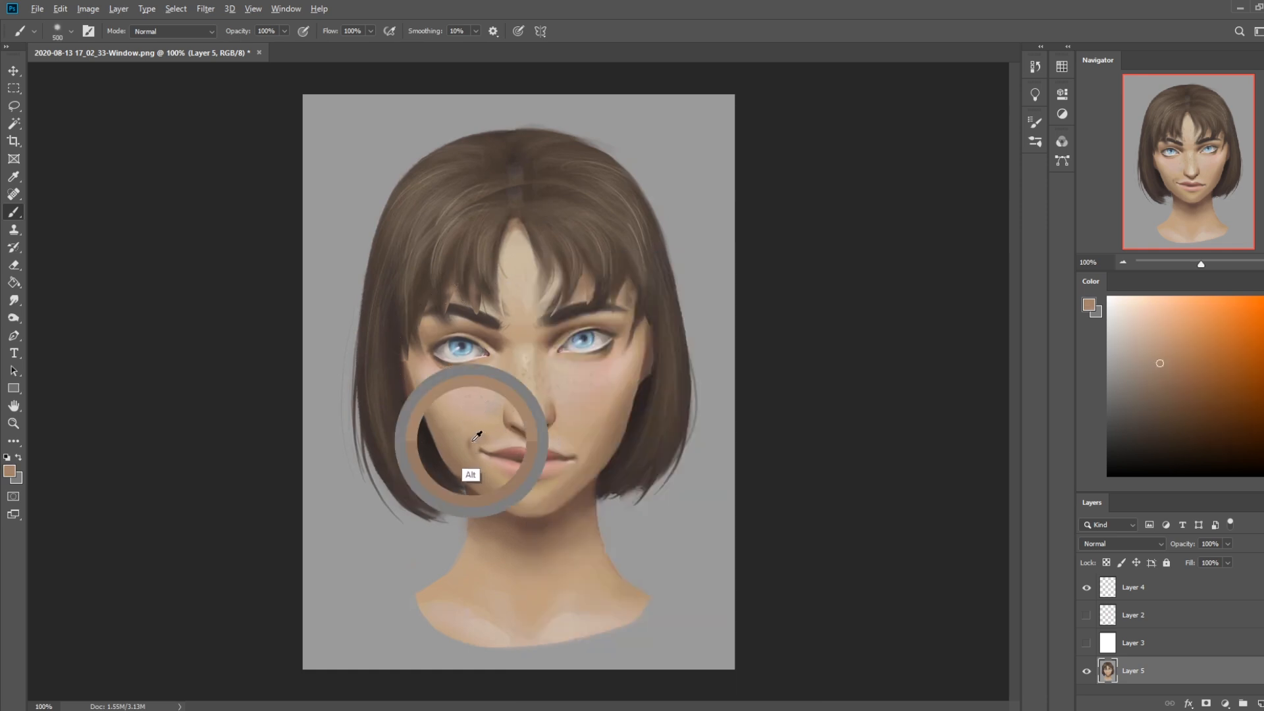
{"action": "key", "text": "bracketleft"}
{"action": "key", "text": "bracketleft"}
{"action": "key", "text": "bracketleft"}
{"action": "key", "text": "bracketleft"}
{"action": "key", "text": "bracketleft"}
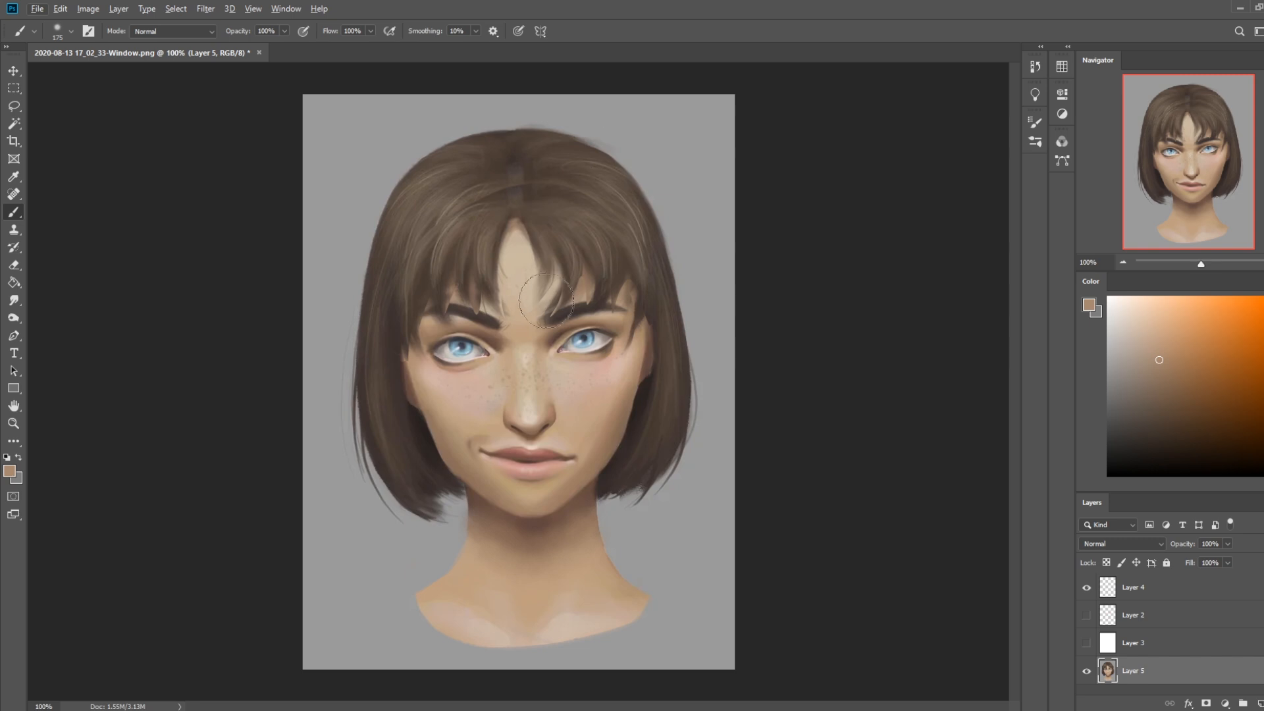
Sample a dark brown from the inner brow area and set the soft brush to Darken mode
{"action": "left_click", "coordinate": [552, 321], "text": "alt"}
{"action": "key", "text": "bracketright"}
{"action": "key", "text": "bracketright"}
{"action": "key", "text": "bracketright"}
{"action": "key", "text": "bracketright"}
{"action": "key", "text": "bracketright"}
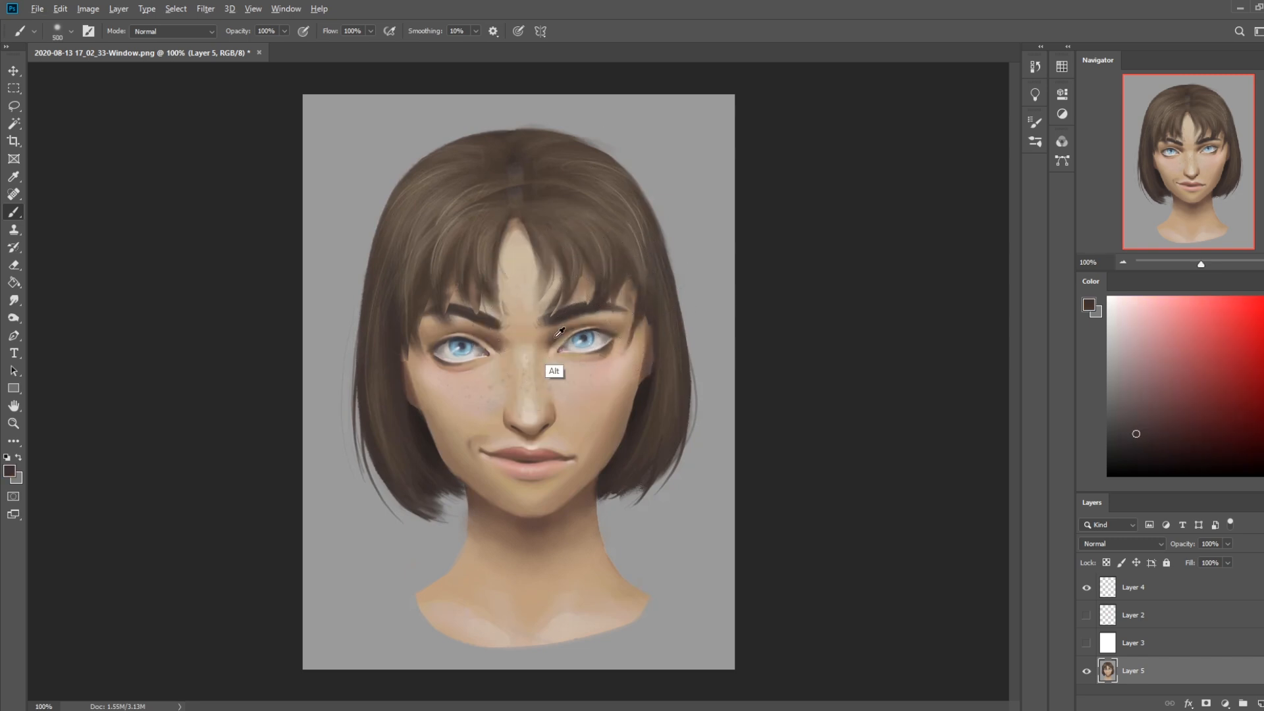
{"action": "left_click", "coordinate": [559, 333], "text": "alt"}
{"action": "left_click", "coordinate": [173, 31]}
{"action": "left_click", "coordinate": [162, 95]}
Deepen the shadows at the inner corners of both eyes with a 250 px soft brush, undoing and repainting the first stroke
{"action": "key", "text": "bracketleft"}
{"action": "key", "text": "bracketleft"}
{"action": "key", "text": "bracketleft"}
{"action": "key", "text": "bracketleft"}
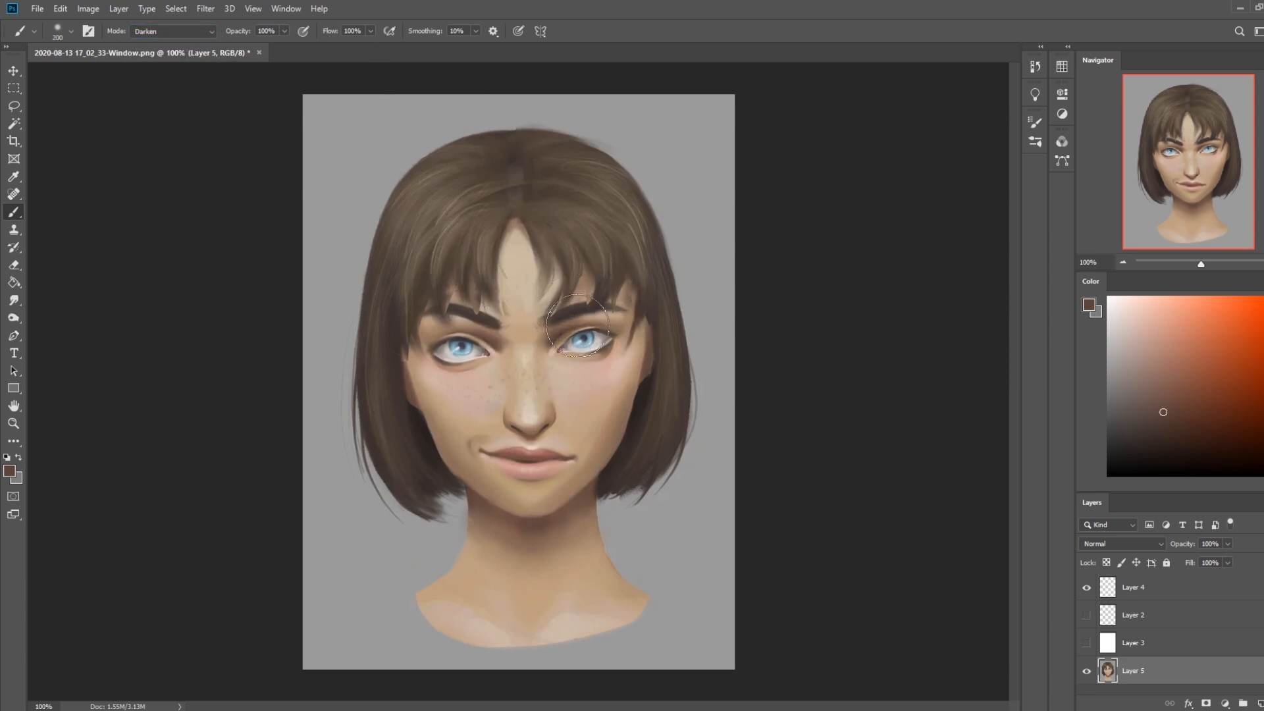
{"action": "key", "text": "bracketright"}
{"action": "key", "text": "bracketright"}
{"action": "left_click_drag", "start_coordinate": [509, 342], "coordinate": [495, 338]}
{"action": "key", "text": "bracketleft"}
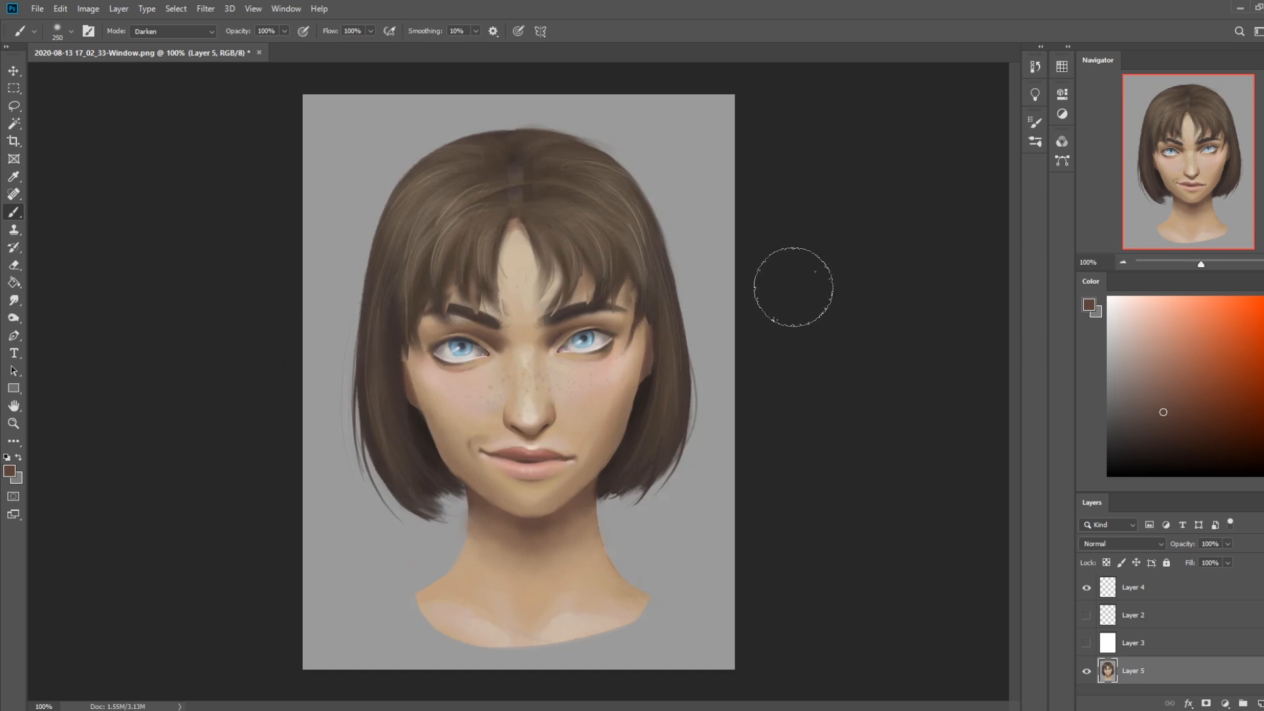
{"action": "key", "text": "ctrl+z"}
{"action": "mouse_move", "coordinate": [478, 335]}
{"action": "left_mouse_down"}
{"action": "mouse_move", "coordinate": [511, 353]}
{"action": "mouse_move", "coordinate": [487, 338]}
{"action": "left_mouse_up"}
{"action": "left_click_drag", "start_coordinate": [568, 346], "coordinate": [560, 342]}
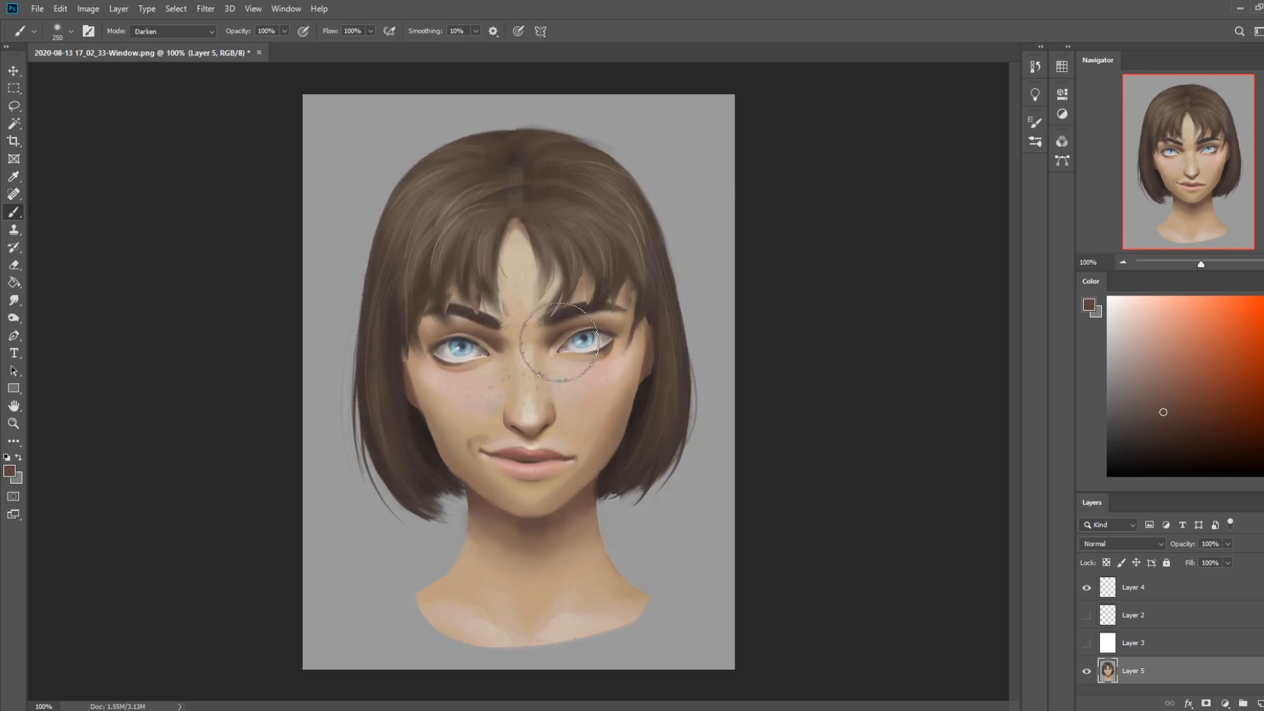
Reduce the brush opacity to 50% and shade the nose bridge between the eyes with a sampled brown
{"action": "left_click", "coordinate": [560, 368], "text": "alt"}
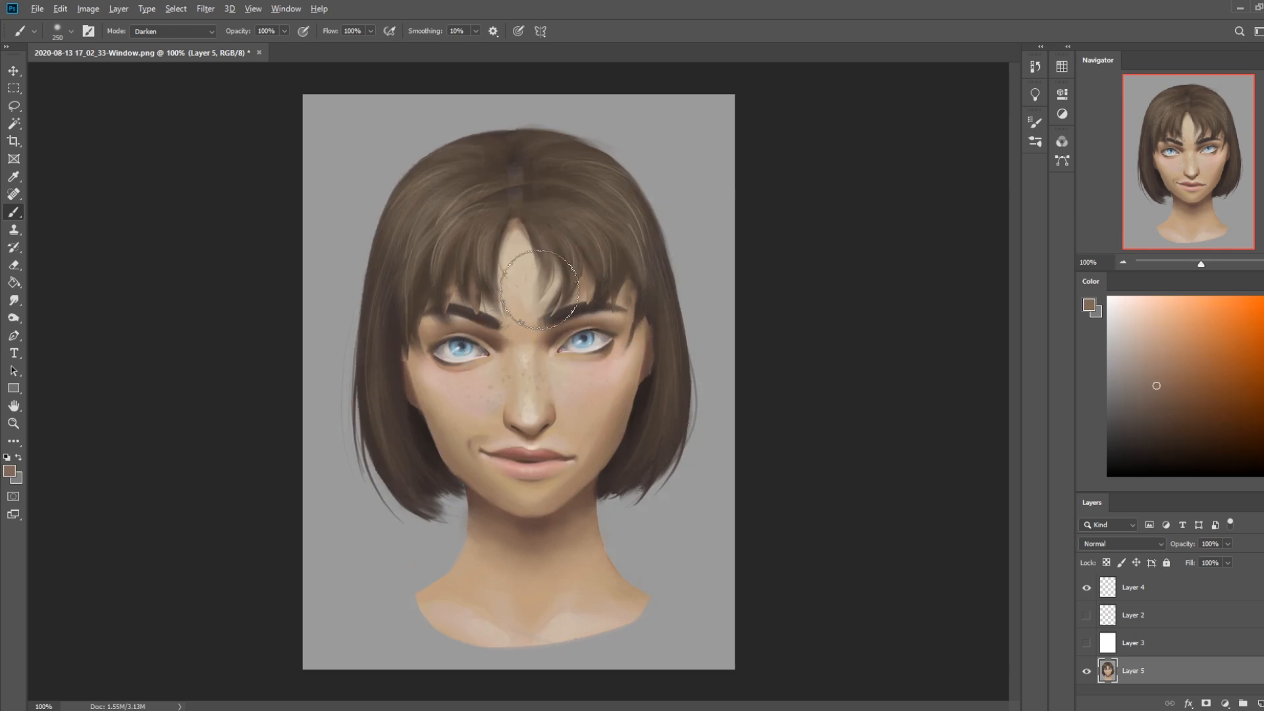
{"action": "left_click_drag", "start_coordinate": [273, 46], "coordinate": [252, 46]}
{"action": "left_click", "coordinate": [547, 336], "text": "alt"}
{"action": "left_click_drag", "start_coordinate": [539, 336], "coordinate": [522, 335]}
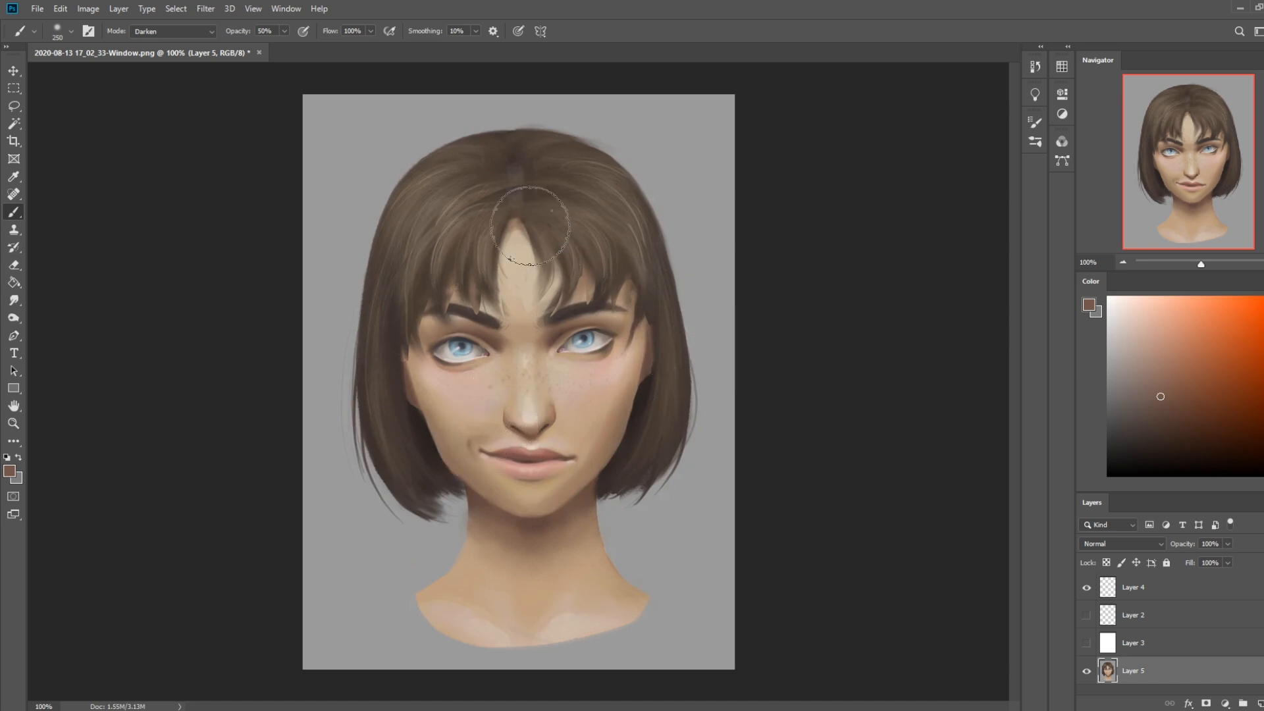
Soften the crease beside the mouth corner with sampled skin tones, switching the brush to Normal mode at 400 px
{"action": "left_click", "coordinate": [493, 436], "text": "alt"}
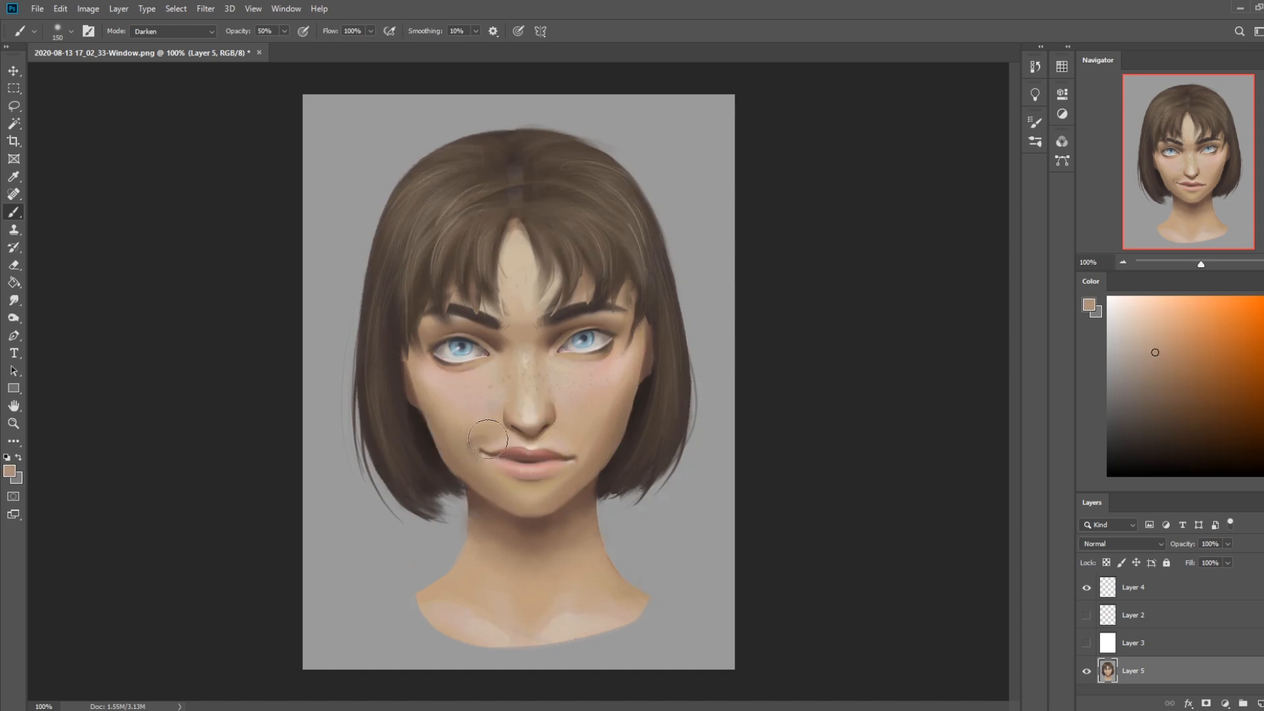
{"action": "left_click", "coordinate": [170, 31]}
{"action": "left_click", "coordinate": [161, 41]}
{"action": "key", "text": "bracketright"}
{"action": "key", "text": "bracketright"}
{"action": "key", "text": "bracketright"}
{"action": "key", "text": "bracketright"}
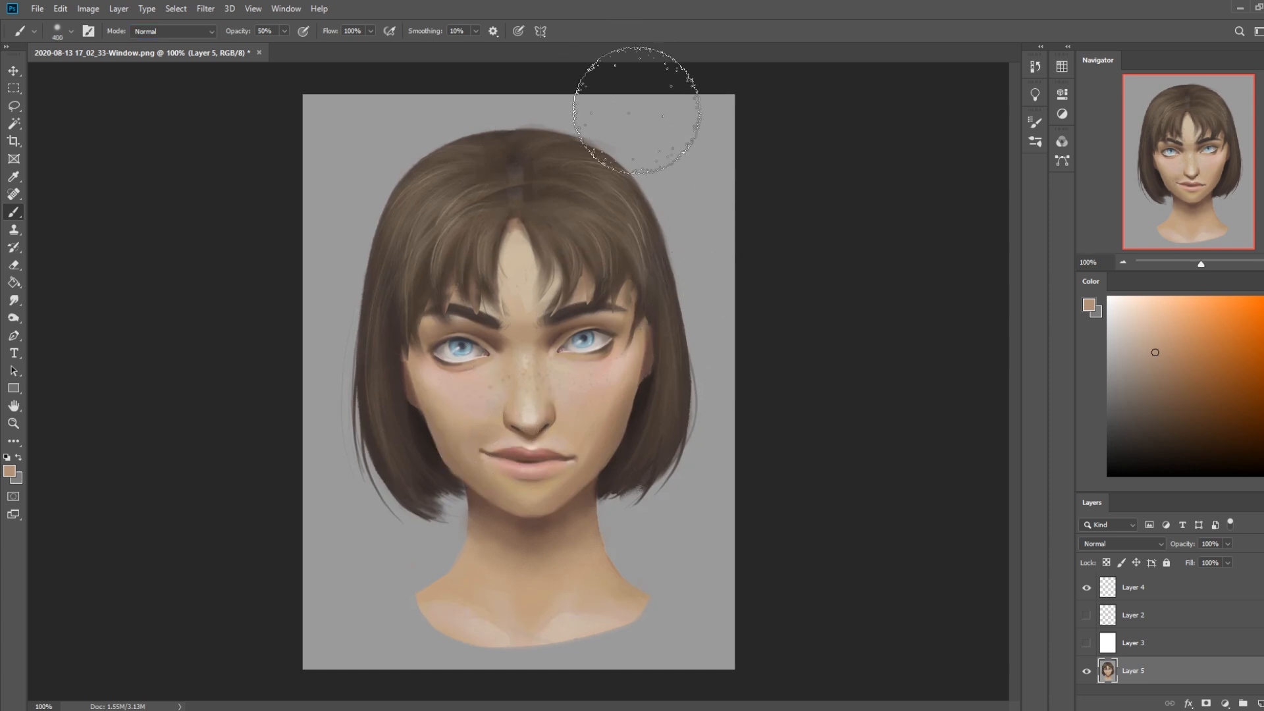
{"action": "left_click", "coordinate": [542, 314], "text": "alt"}
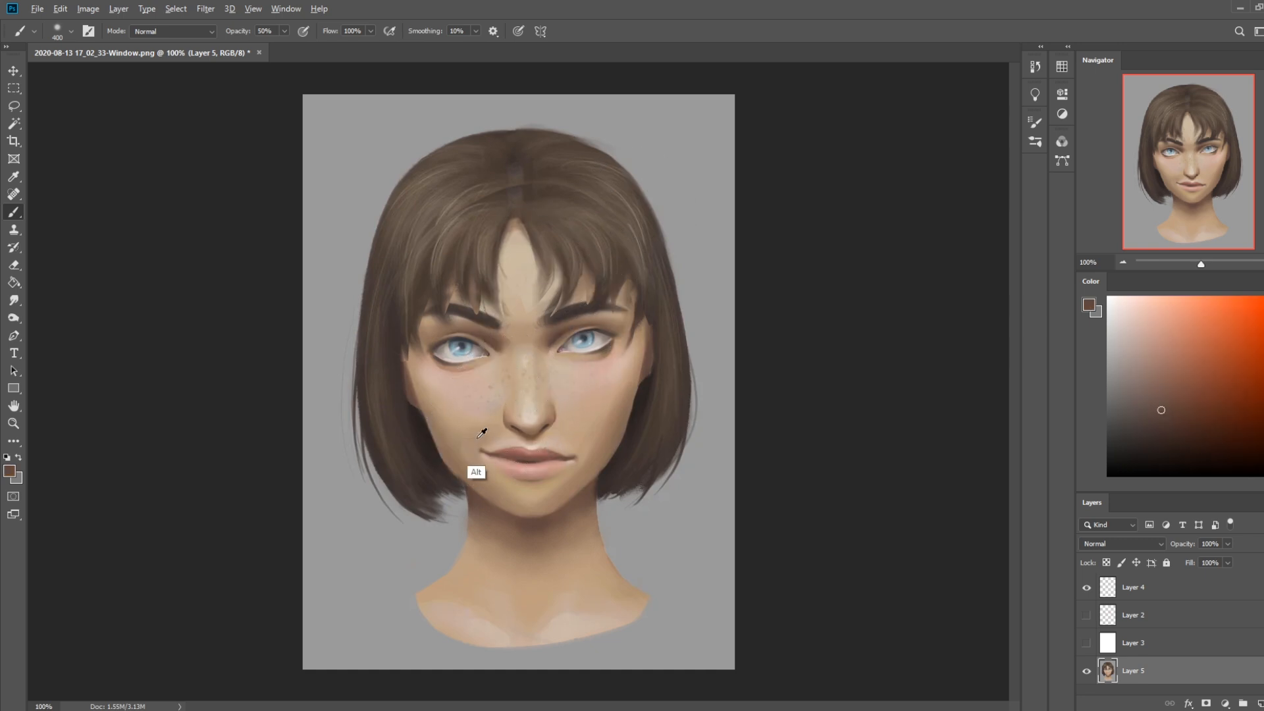
{"action": "mouse_move", "coordinate": [489, 433]}
{"action": "left_mouse_down"}
{"action": "mouse_move", "coordinate": [480, 426]}
{"action": "mouse_move", "coordinate": [480, 443]}
{"action": "mouse_move", "coordinate": [492, 434]}
{"action": "mouse_move", "coordinate": [482, 429]}
{"action": "mouse_move", "coordinate": [476, 447]}
{"action": "mouse_move", "coordinate": [493, 438]}
{"action": "left_mouse_up"}
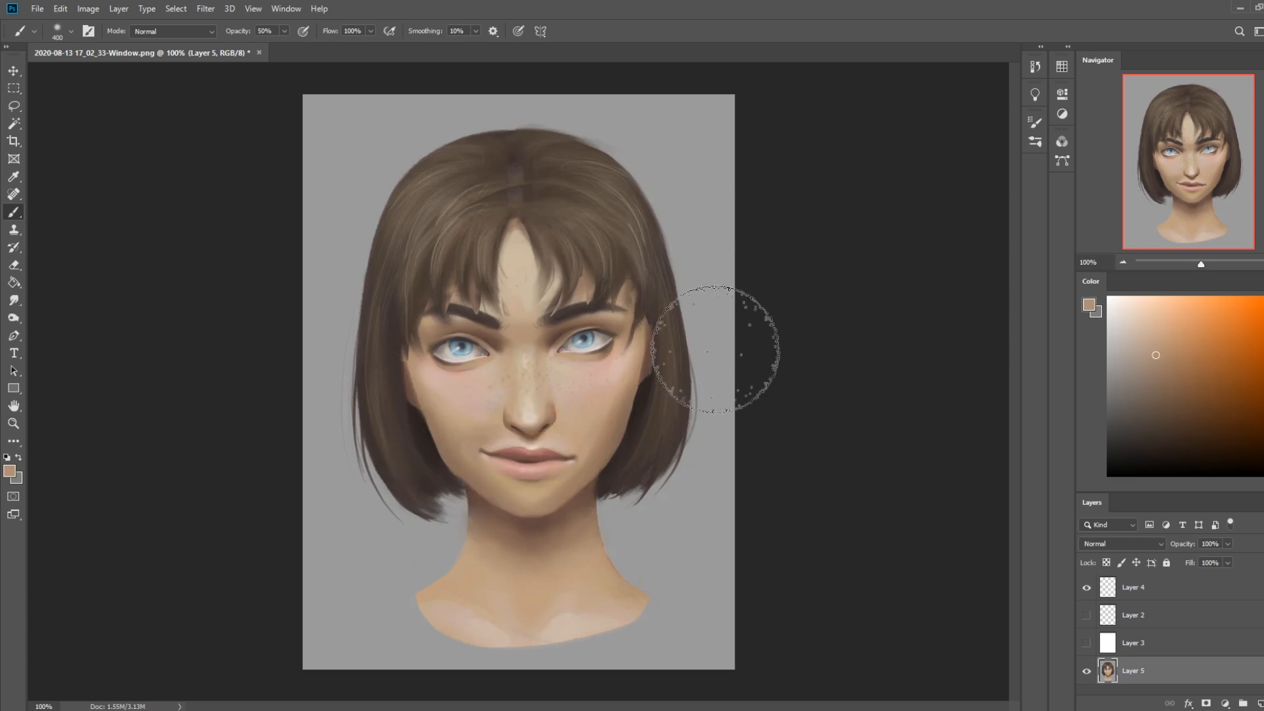
{"action": "left_click", "coordinate": [513, 451], "text": "alt"}
Glaze soft brown tones over the eye socket, cheeks and nose with the 400 px brush at 50% opacity
{"action": "mouse_move", "coordinate": [417, 315]}
{"action": "left_mouse_down"}
{"action": "mouse_move", "coordinate": [409, 344]}
{"action": "mouse_move", "coordinate": [428, 324]}
{"action": "left_mouse_up"}
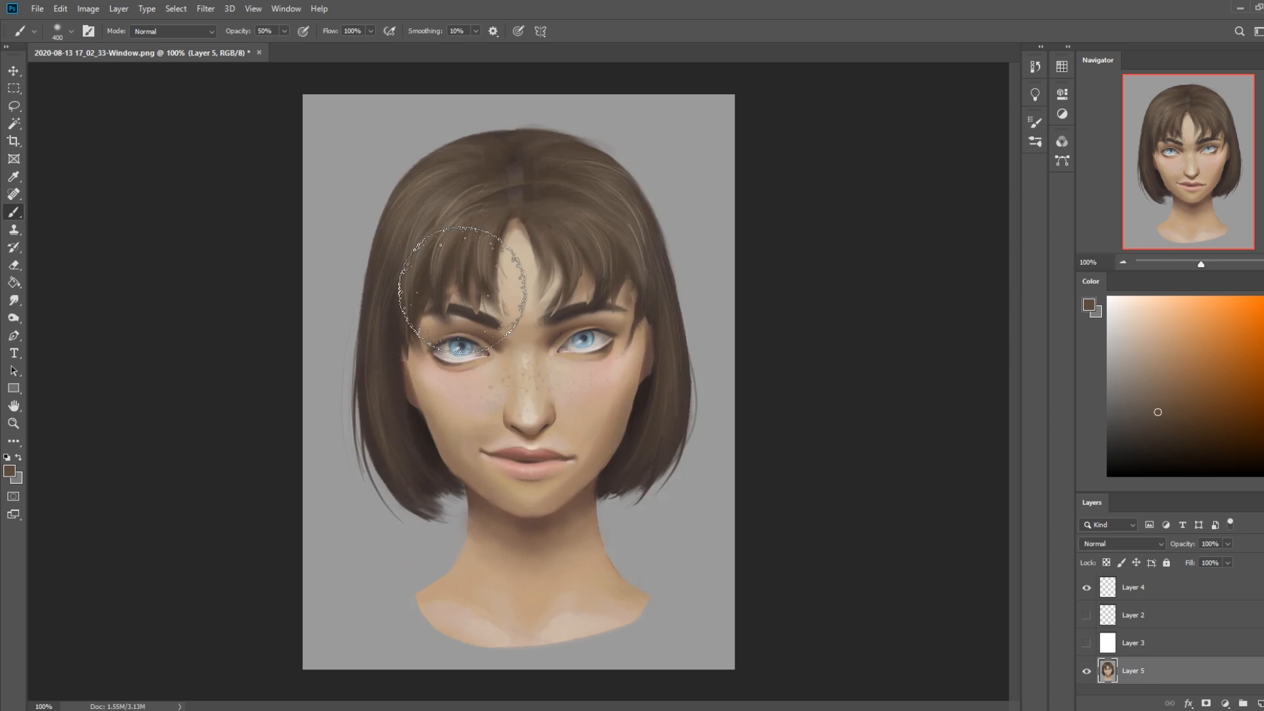
{"action": "key", "text": "alt"}
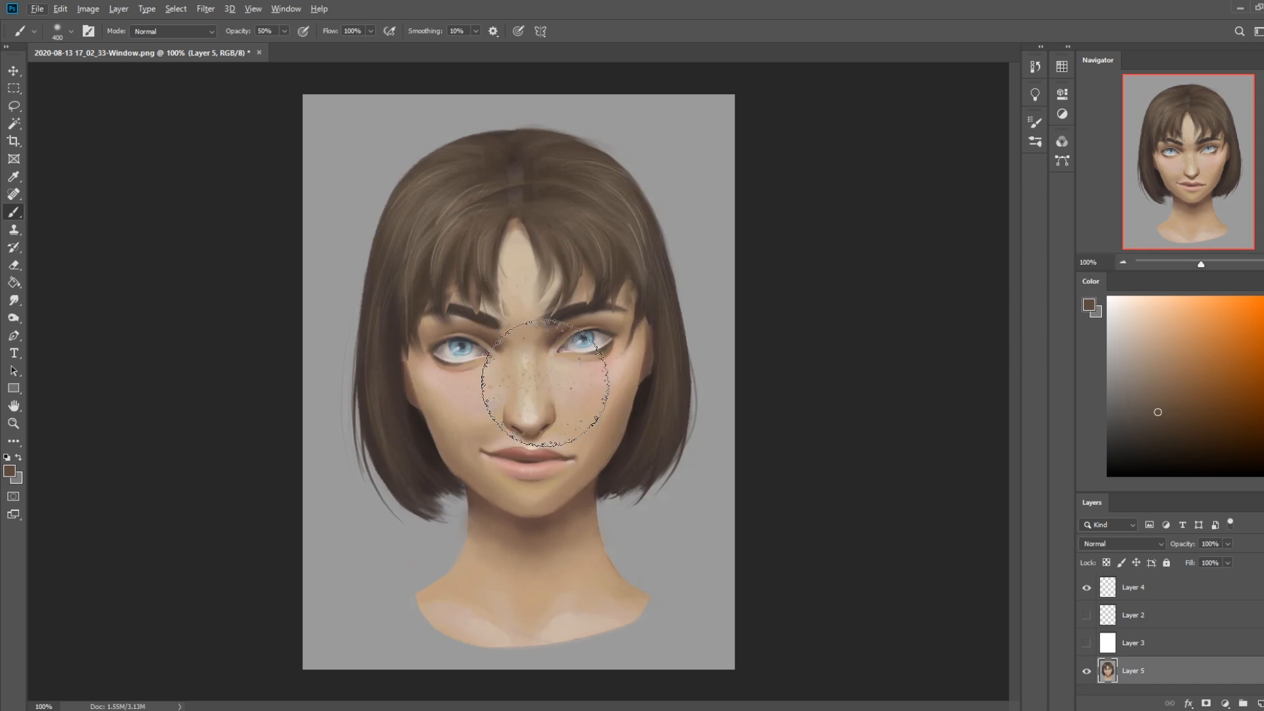
{"action": "left_click_drag", "start_coordinate": [419, 385], "coordinate": [661, 379]}
{"action": "left_click_drag", "start_coordinate": [527, 426], "coordinate": [524, 425]}
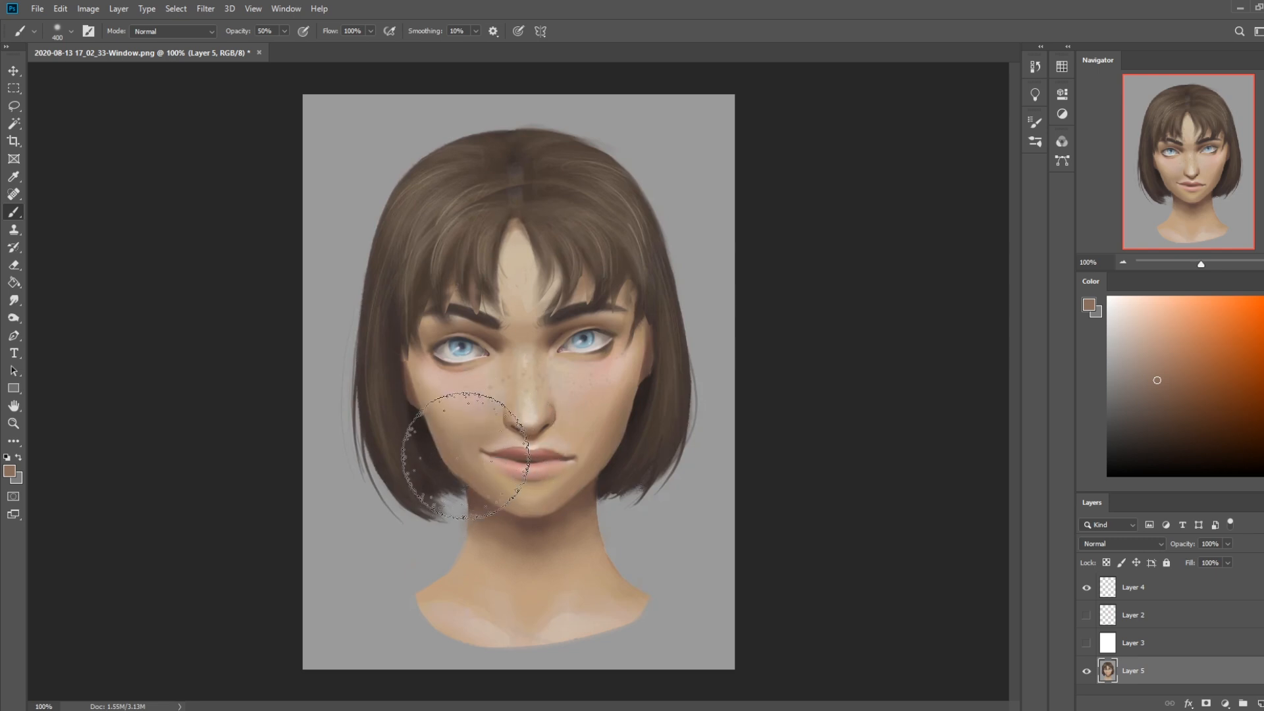
Touch up the skin between the nose and upper lip with a pale sampled tone and a 125 px brush
{"action": "key", "text": "bracketleft"}
{"action": "key", "text": "bracketleft"}
{"action": "key", "text": "bracketleft"}
{"action": "key", "text": "bracketleft"}
{"action": "left_click", "coordinate": [525, 446], "text": "alt"}
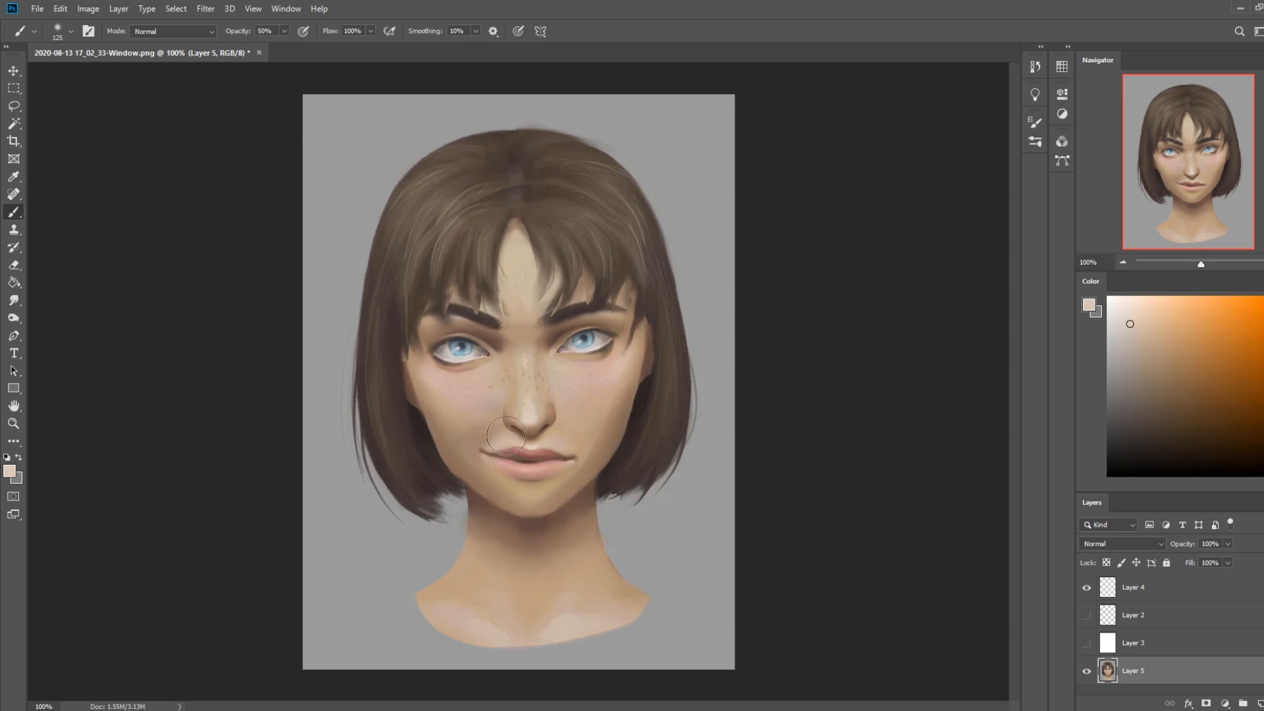
Glaze a sampled brown over the hair parting and upper forehead with a 400 px brush at 14% opacity
{"action": "key", "text": "ctrl+minus"}
{"action": "key", "text": "ctrl+minus"}
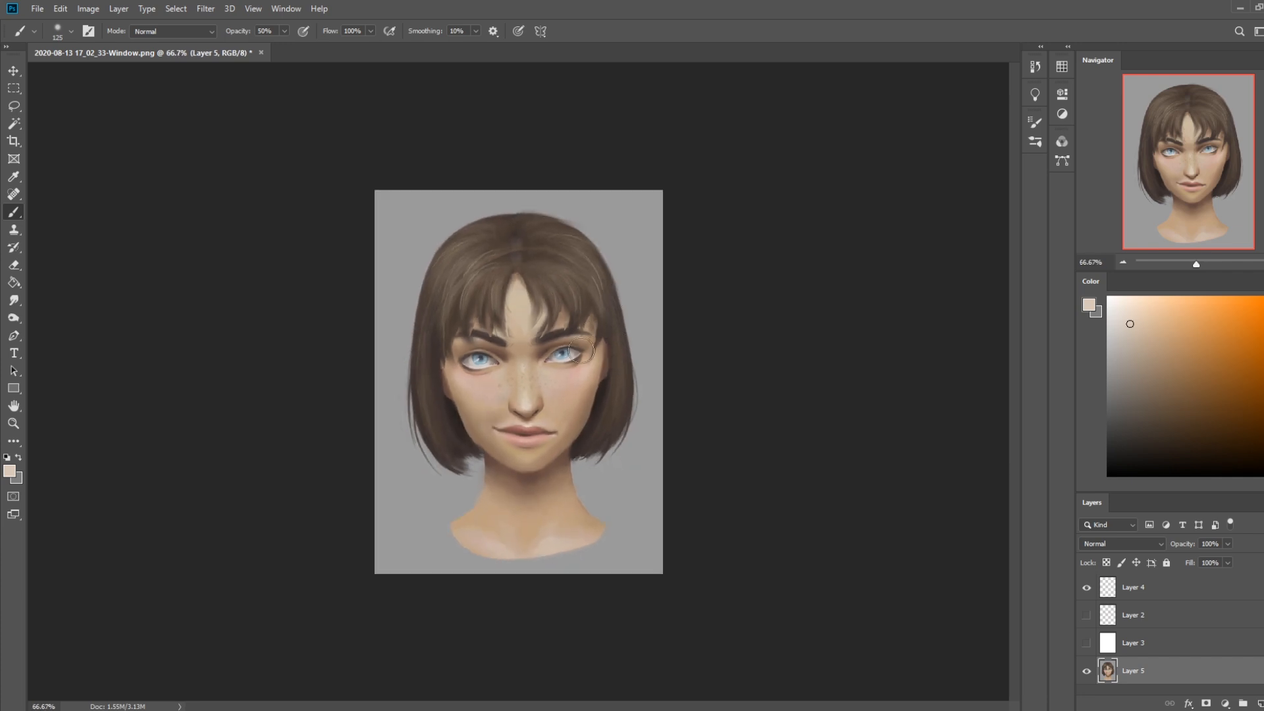
{"action": "key", "text": "bracketright"}
{"action": "key", "text": "bracketright"}
{"action": "left_click", "coordinate": [459, 415], "text": "alt"}
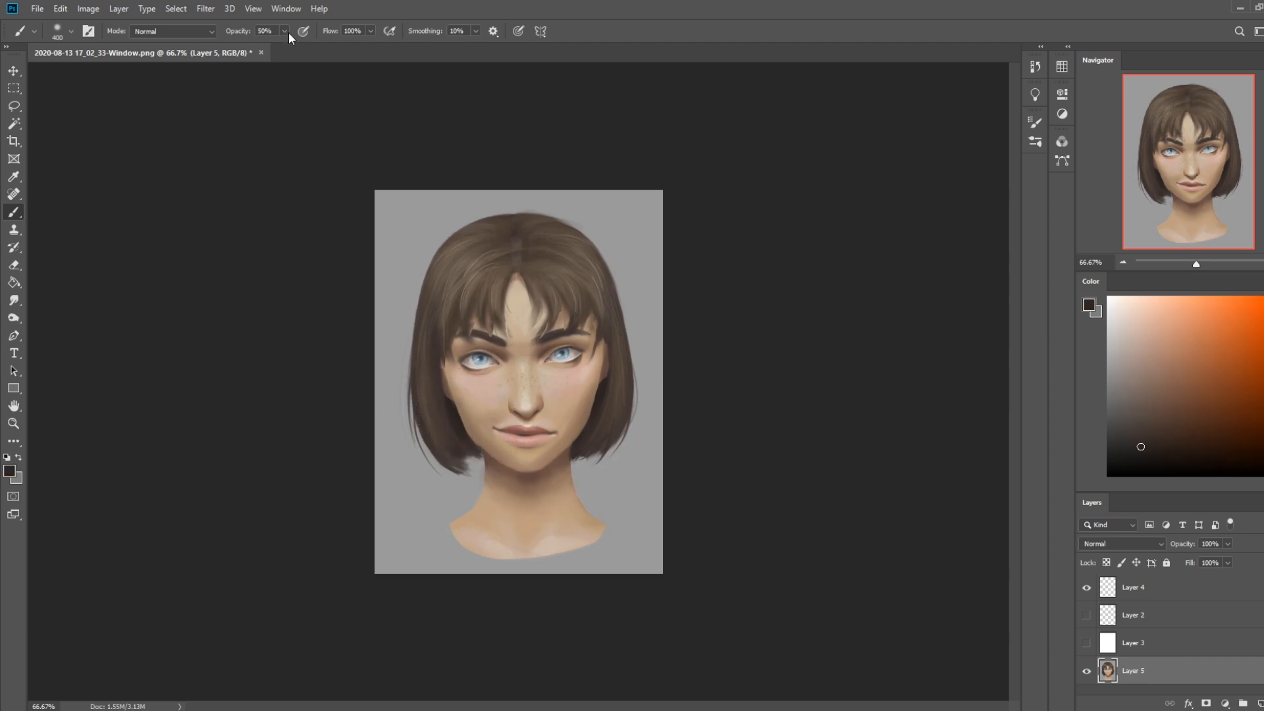
{"action": "left_click_drag", "start_coordinate": [262, 46], "coordinate": [261, 46]}
{"action": "left_click", "coordinate": [531, 285], "text": "alt"}
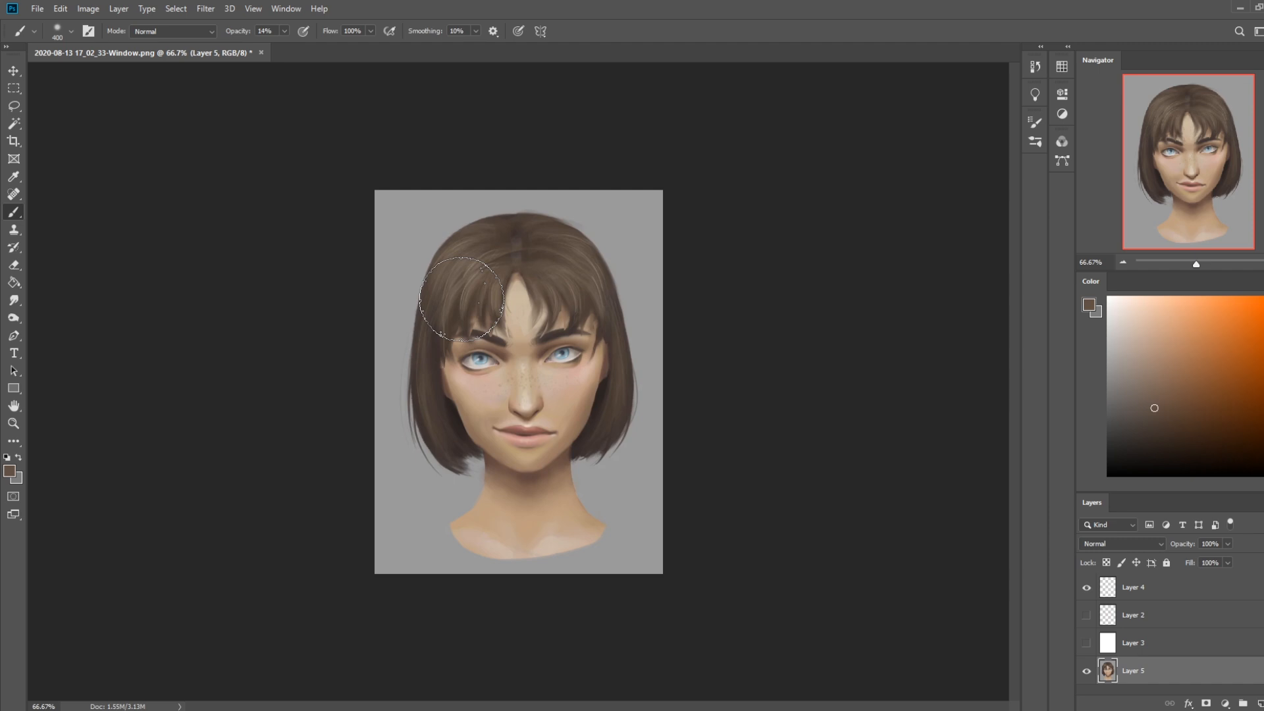
Deepen the hair edge beside the cheek with sampled dark browns, using a 175 px brush in Darken mode
{"action": "left_click", "coordinate": [455, 409], "text": "alt"}
{"action": "left_click_drag", "start_coordinate": [428, 280], "coordinate": [432, 326]}
{"action": "left_click", "coordinate": [216, 32]}
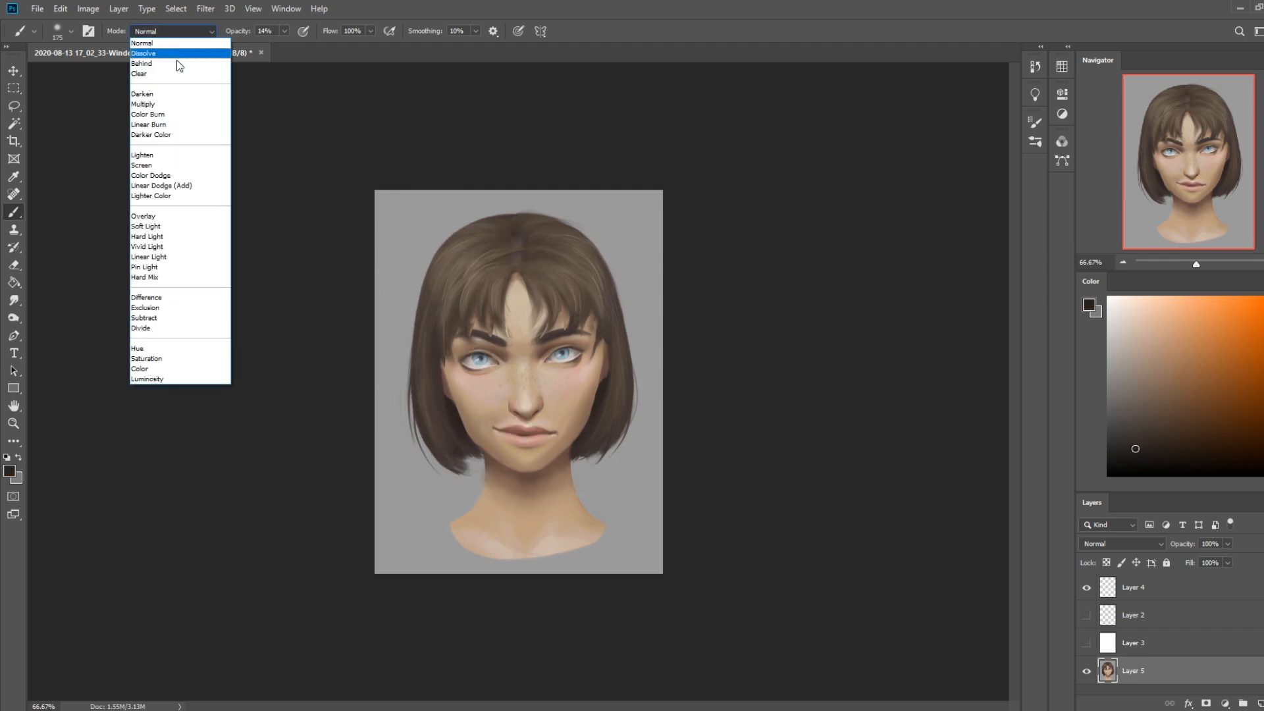
{"action": "left_click", "coordinate": [169, 92]}
{"action": "left_click", "coordinate": [467, 349], "text": "alt"}
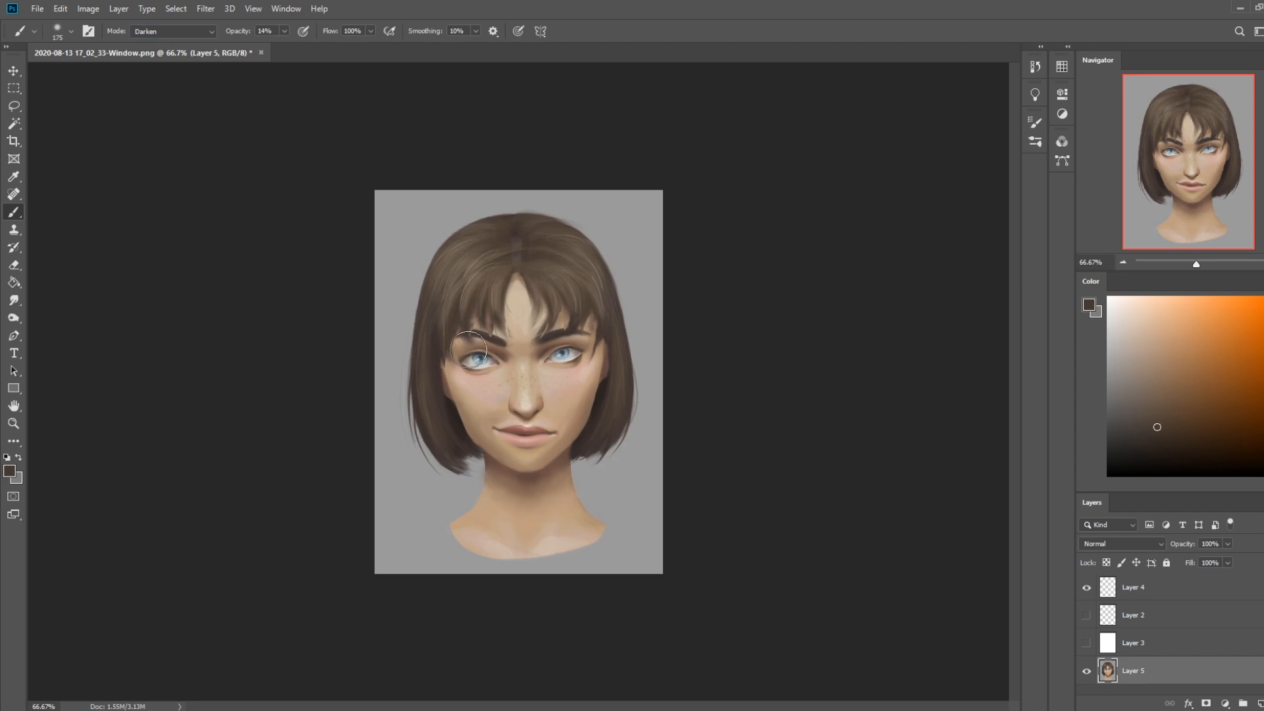
{"action": "left_click_drag", "start_coordinate": [454, 390], "coordinate": [458, 404]}
{"action": "mouse_move", "coordinate": [470, 396]}
{"action": "left_mouse_down"}
{"action": "mouse_move", "coordinate": [456, 409]}
{"action": "mouse_move", "coordinate": [448, 400]}
{"action": "left_mouse_up"}
Tint the lower face with a sampled pale skin tone in Normal mode at 19% opacity and 250 px
{"action": "left_click", "coordinate": [284, 31]}
{"action": "left_click_drag", "start_coordinate": [285, 45], "coordinate": [287, 45]}
{"action": "left_click", "coordinate": [195, 31]}
{"action": "left_click", "coordinate": [197, 43]}
{"action": "left_click", "coordinate": [517, 446], "text": "alt"}
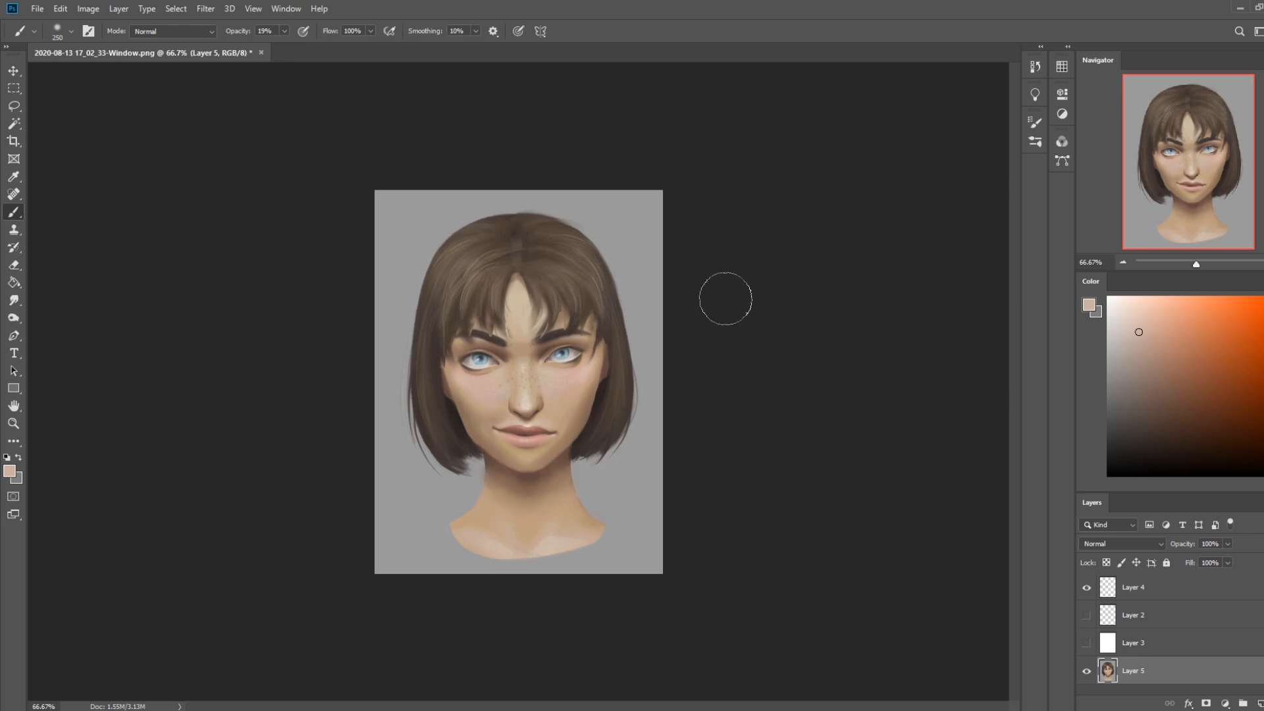
Glaze a sampled reddish brown around the outer eye and temple with a 400 px brush
{"action": "left_click", "coordinate": [557, 337], "text": "alt"}
{"action": "key", "text": "bracketleft"}
{"action": "key", "text": "bracketleft"}
{"action": "key", "text": "bracketright"}
{"action": "key", "text": "bracketright"}
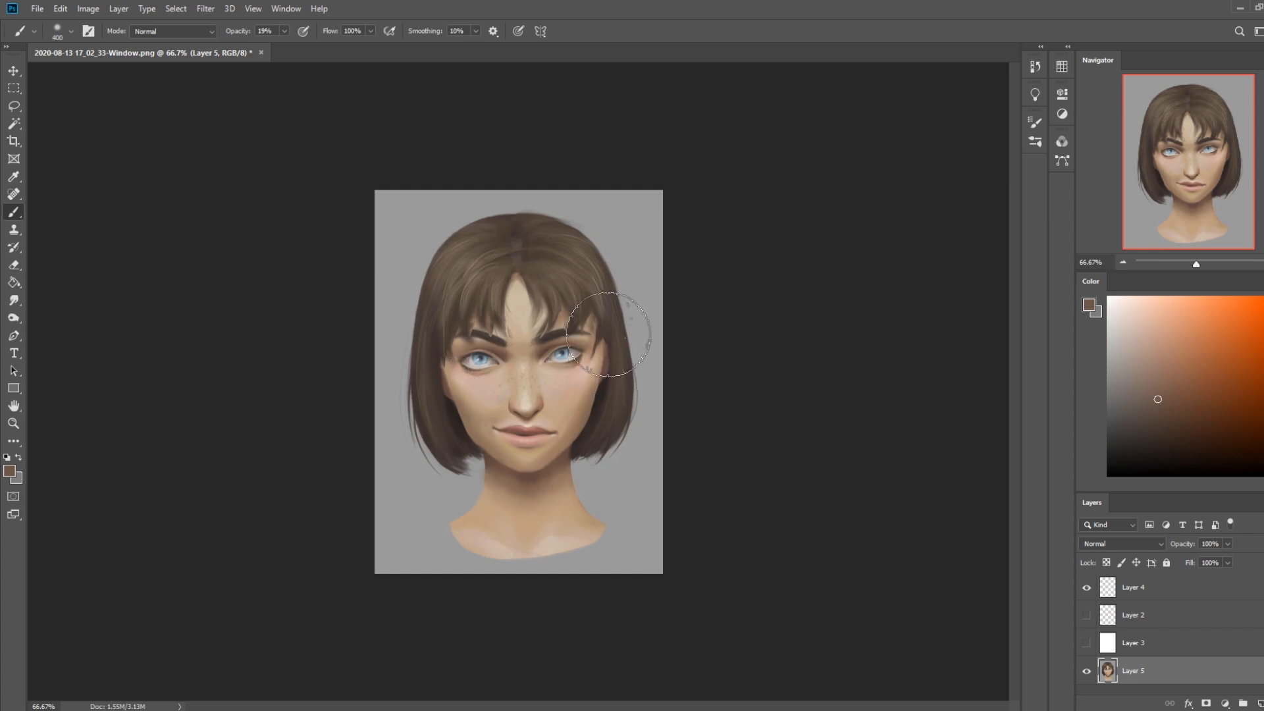
Deepen the hair shadow framing the side of the face with a sampled near-black brown at 200 px
{"action": "left_click", "coordinate": [450, 445], "text": "alt"}
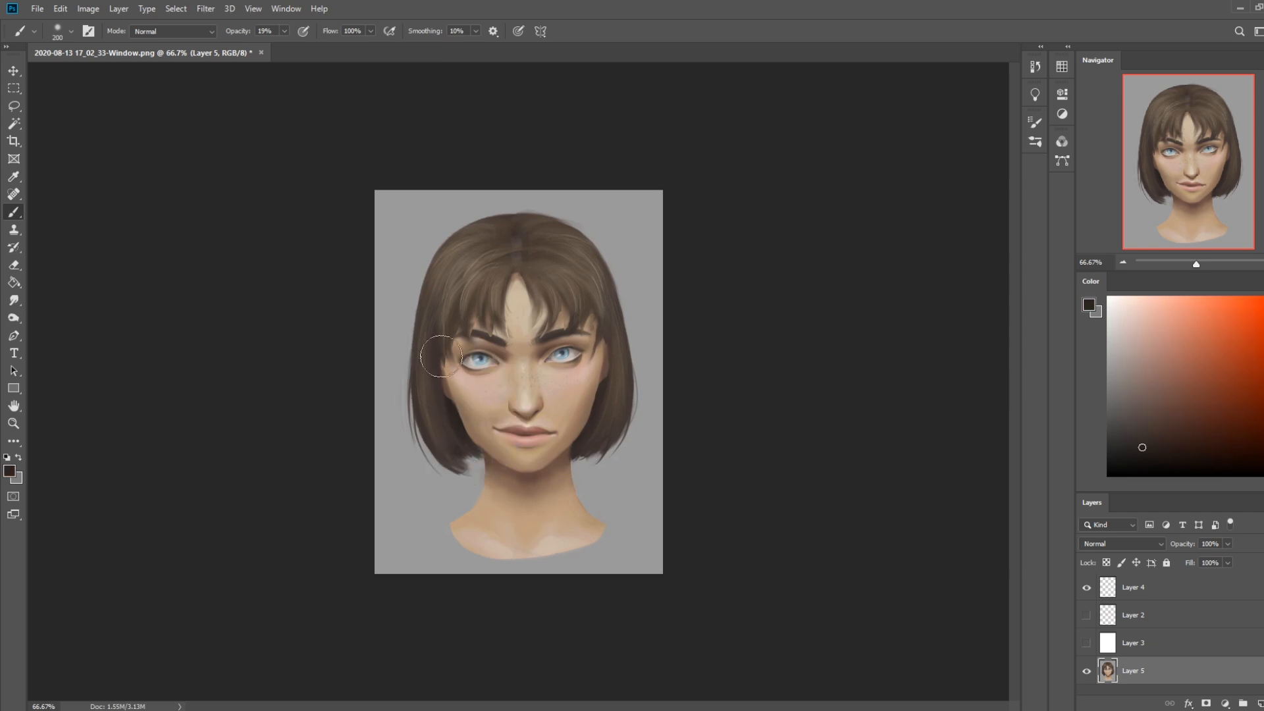
{"action": "left_click_drag", "start_coordinate": [609, 333], "coordinate": [602, 431]}
{"action": "left_click_drag", "start_coordinate": [595, 317], "coordinate": [601, 425]}
{"action": "left_click", "coordinate": [601, 386], "text": "alt"}
{"action": "left_click_drag", "start_coordinate": [601, 381], "coordinate": [595, 323]}
{"action": "left_click", "coordinate": [600, 373], "text": "alt"}
{"action": "left_click_drag", "start_coordinate": [601, 370], "coordinate": [597, 321]}
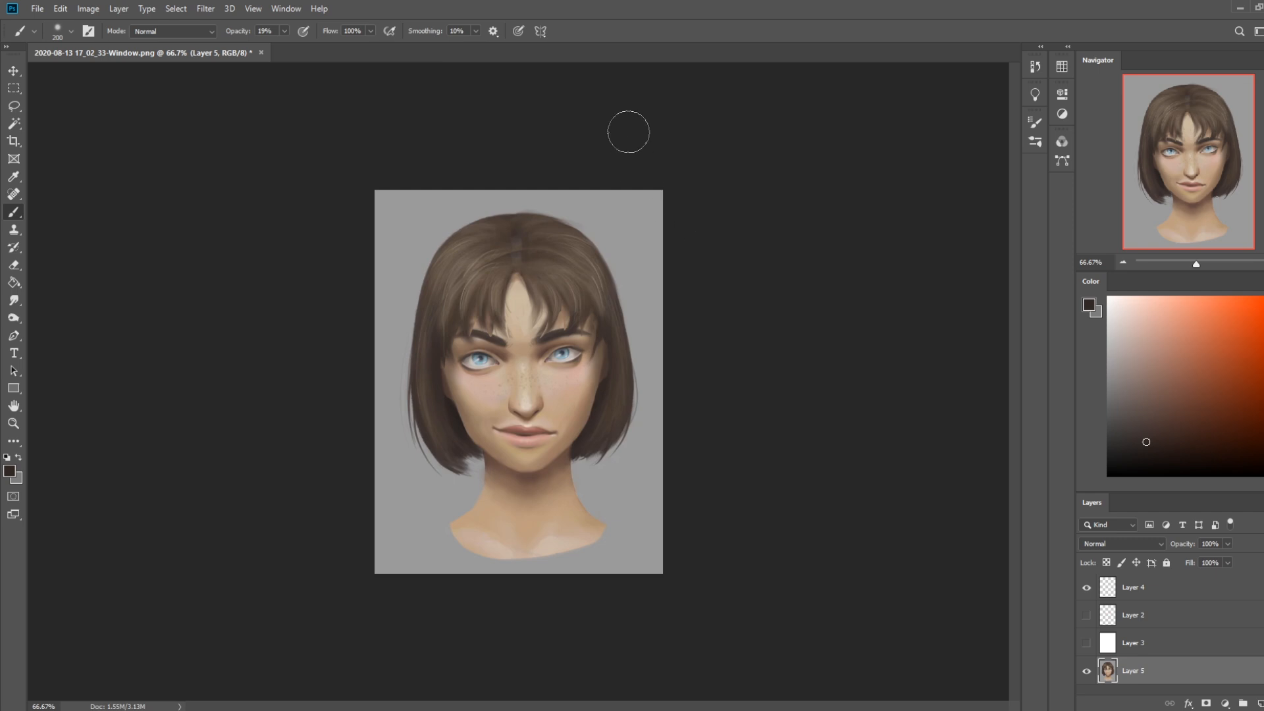
Glaze a sampled skin tone over the cheek with a 600 px brush and smudge beside the mouth corner at 8% strength
{"action": "key", "text": "bracketright"}
{"action": "key", "text": "bracketright"}
{"action": "key", "text": "bracketright"}
{"action": "key", "text": "bracketright"}
{"action": "key", "text": "bracketright"}
{"action": "left_click", "coordinate": [567, 425], "text": "alt"}
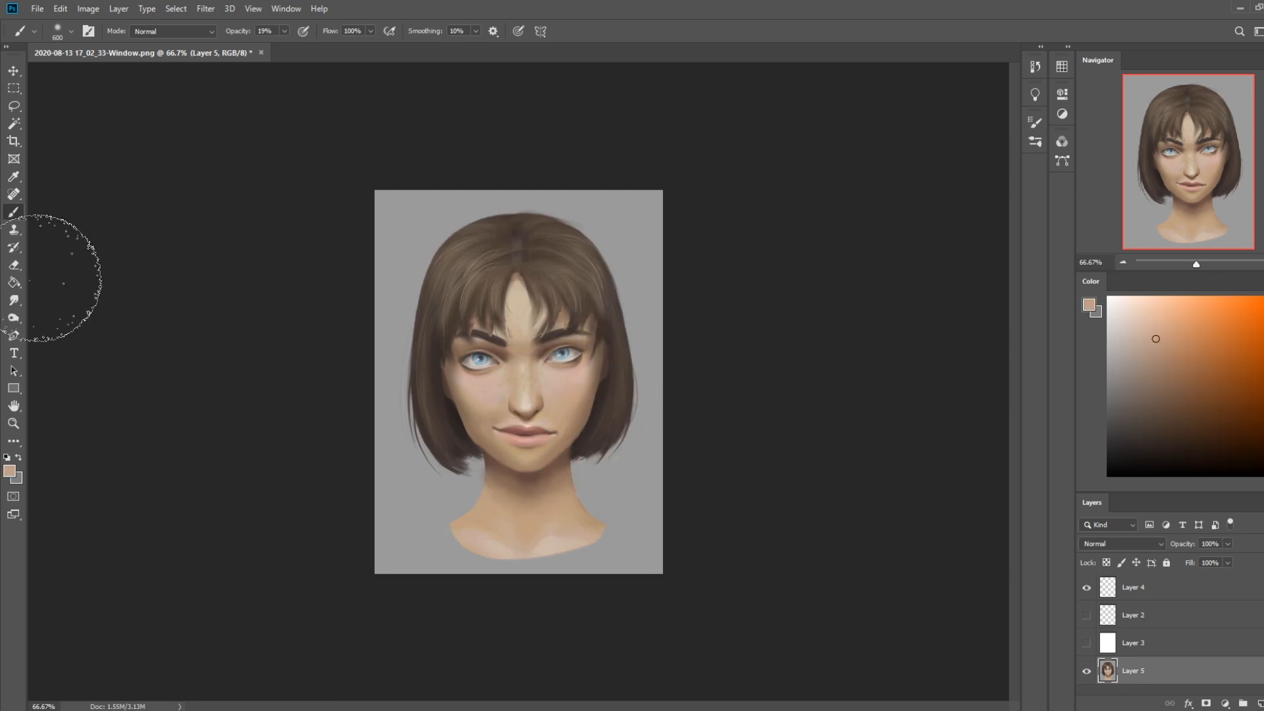
{"action": "left_click", "coordinate": [13, 300]}
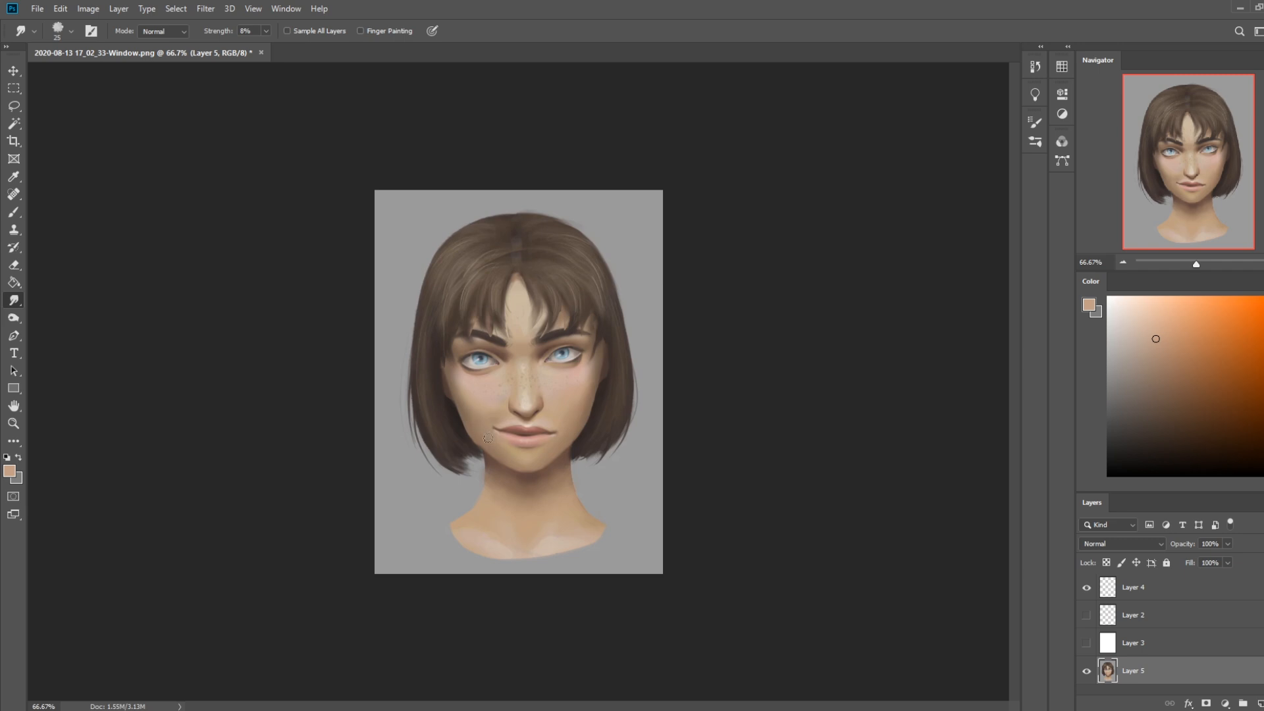
Shade the skin around both mouth corners with sampled tan tones, using a 200 px brush in Darken mode
{"action": "key", "text": "b"}
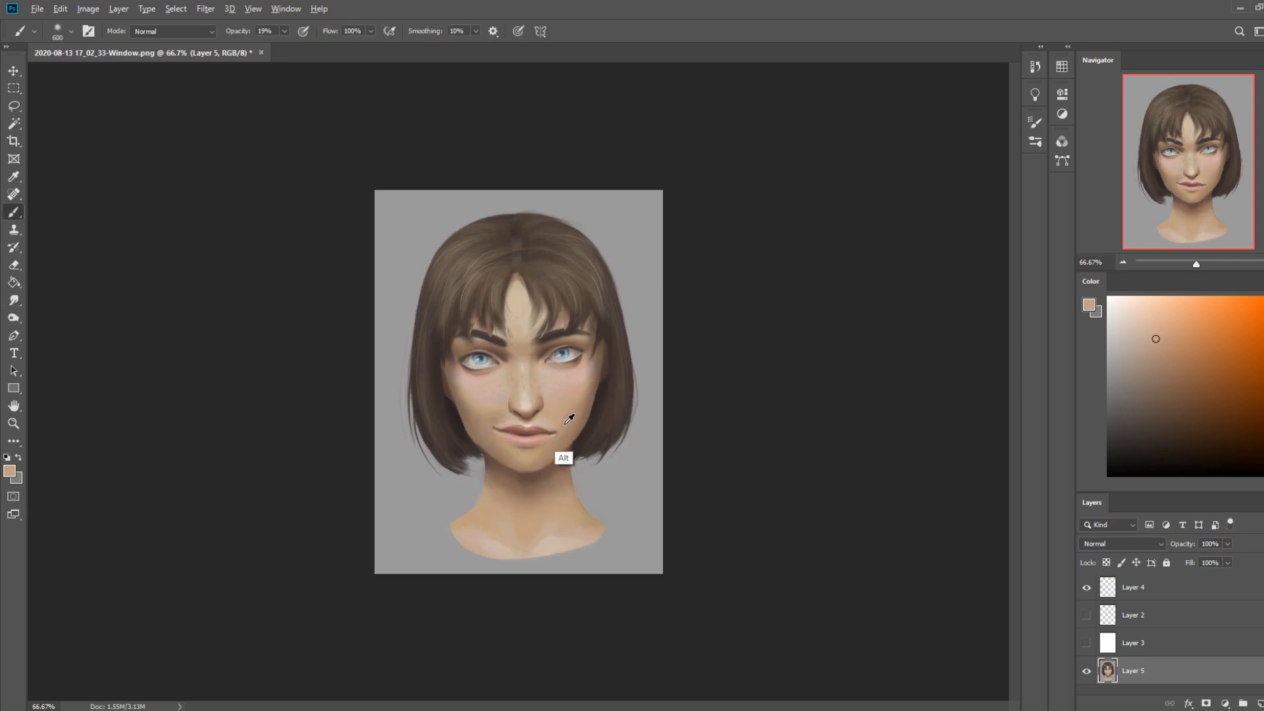
{"action": "left_click", "coordinate": [198, 33]}
{"action": "left_click", "coordinate": [168, 93]}
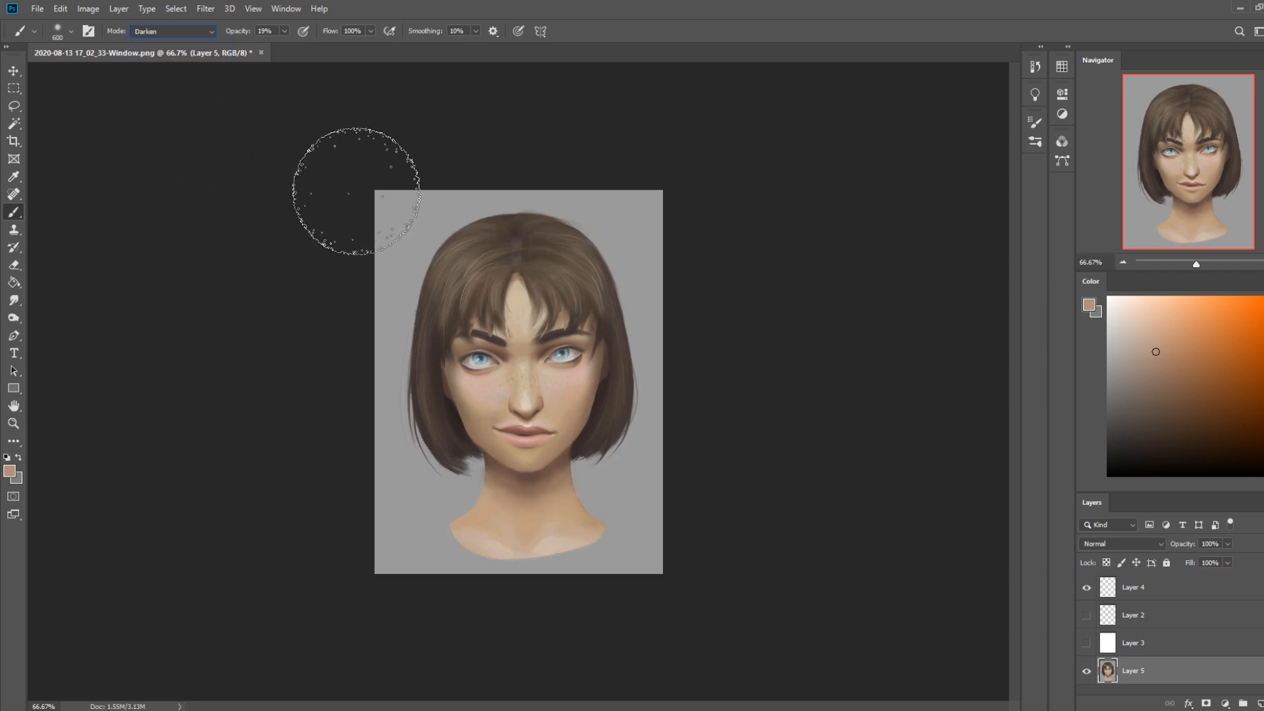
{"action": "key", "text": "bracketleft"}
{"action": "key", "text": "bracketleft"}
{"action": "key", "text": "bracketleft"}
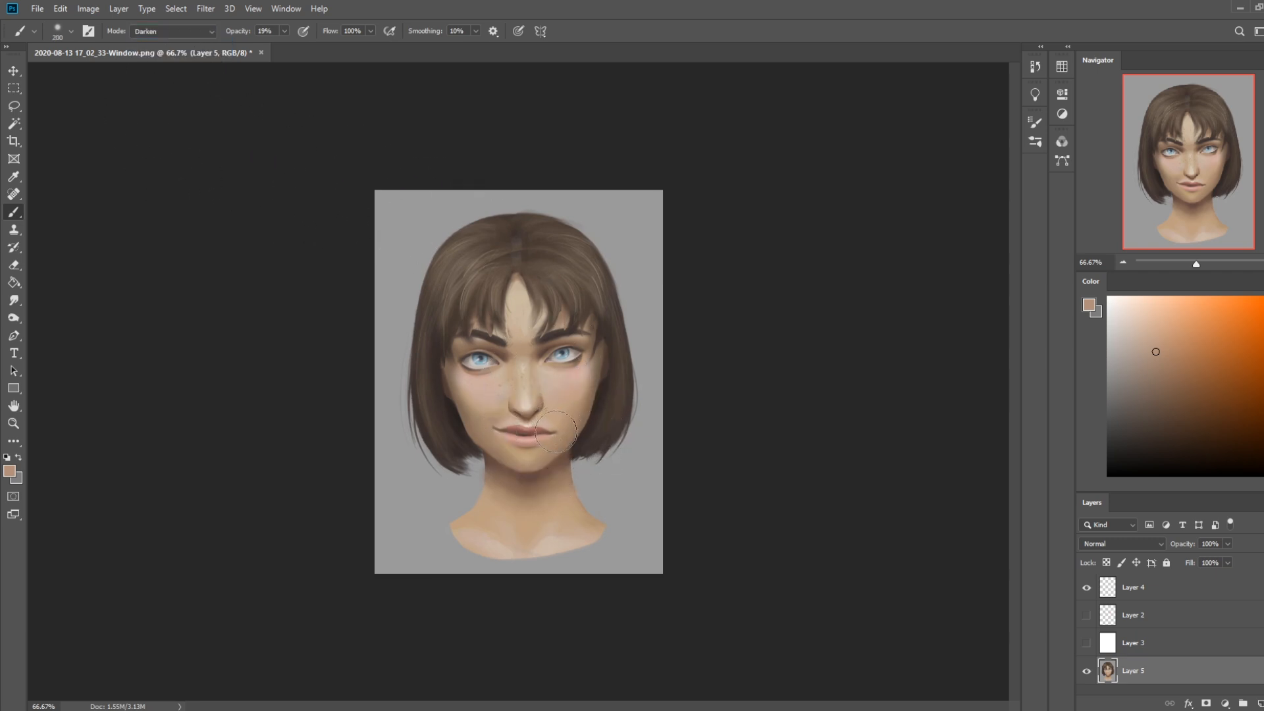
{"action": "left_click", "coordinate": [494, 428], "text": "alt"}
{"action": "left_click", "coordinate": [566, 431], "text": "alt"}
Copy the whole portrait from an earlier Smudge Tool history state and paste it as a layer above the current painting
{"action": "key", "text": "ctrl+a"}
{"action": "left_click", "coordinate": [1035, 66]}
{"action": "left_click_drag", "start_coordinate": [1020, 453], "coordinate": [1018, 377]}
{"action": "left_click", "coordinate": [915, 260]}
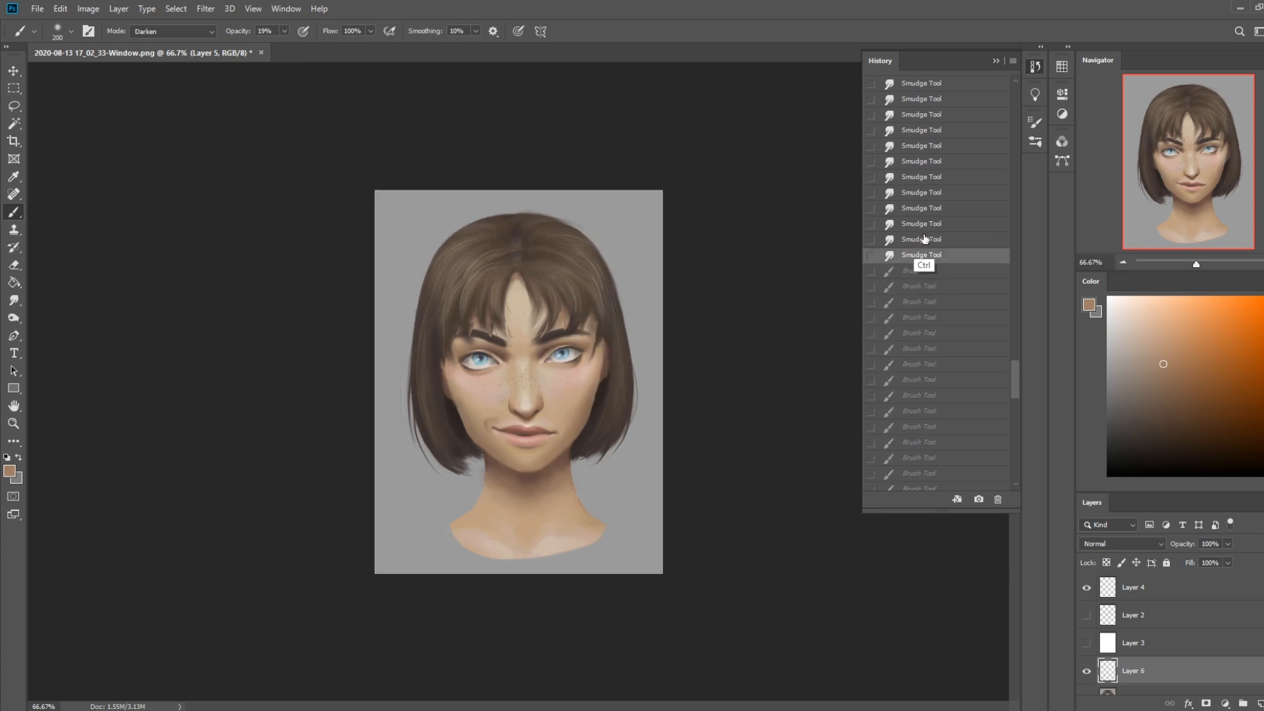
{"action": "key", "text": "ctrl+v"}
{"action": "left_click", "coordinate": [998, 59]}
Refine the pasted layer's jaw and mouth area with a 60 px eraser, brush glazes and the Smudge tool at 8% strength
{"action": "key", "text": "e"}
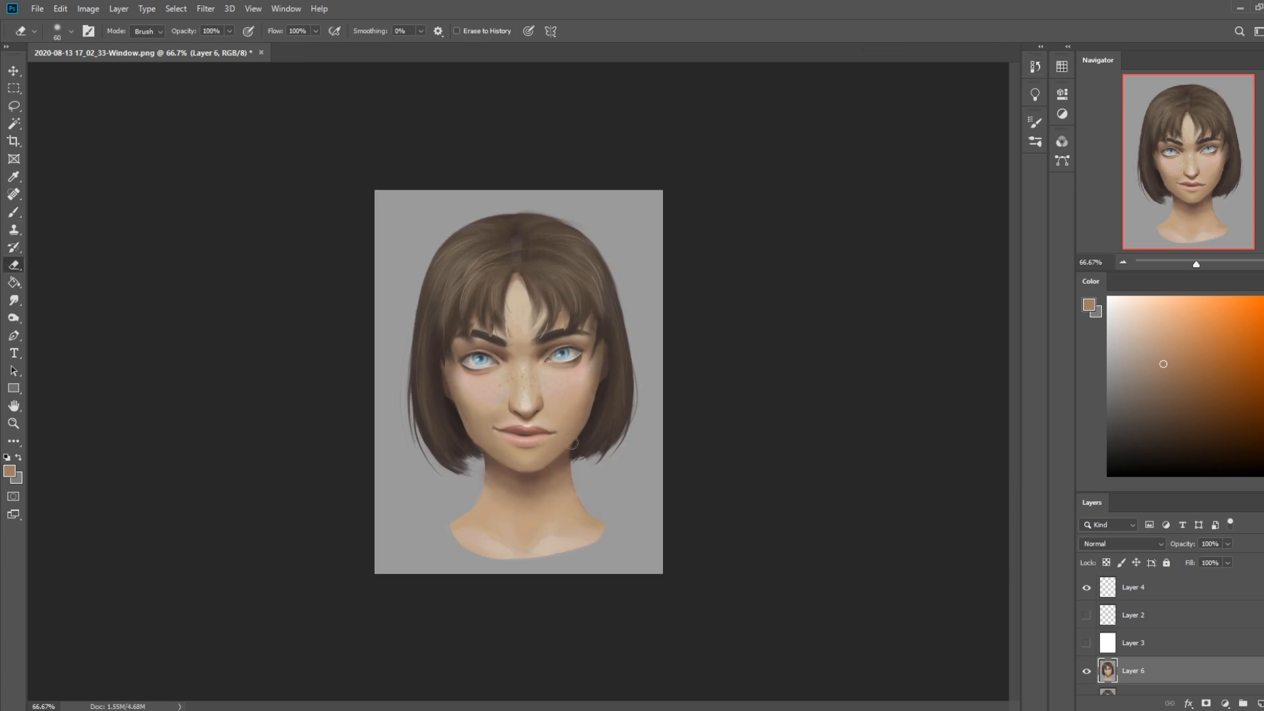
{"action": "key", "text": "b"}
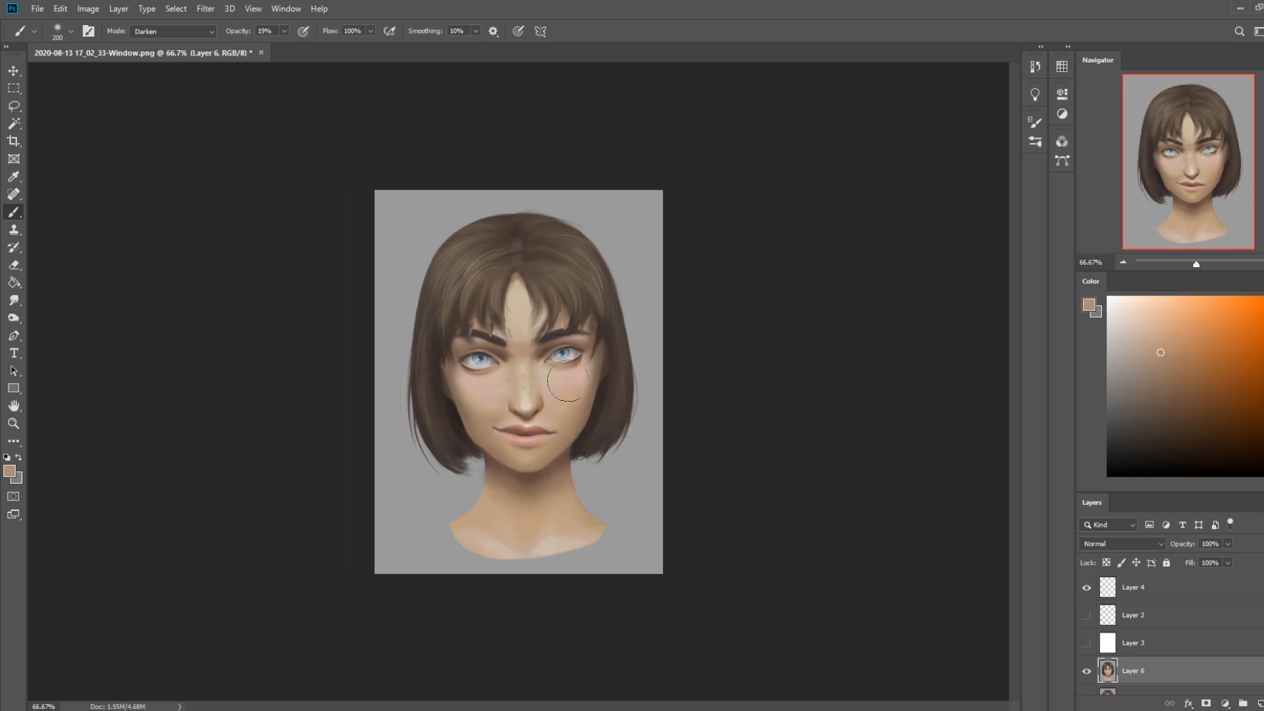
{"action": "left_click", "coordinate": [14, 300]}
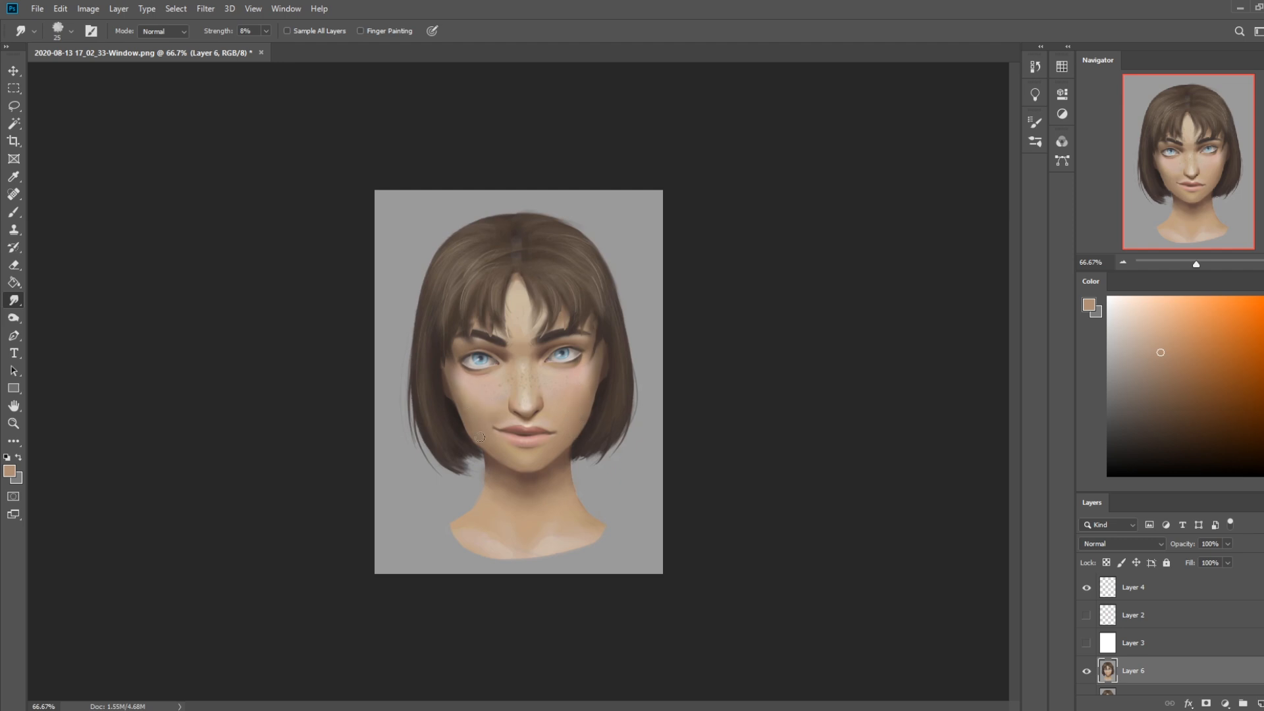
{"action": "key", "text": "b"}
Brush sampled pale pink skin tones over the cheek and mouth corner in Normal mode at 38% opacity and 200 px
{"action": "left_click", "coordinate": [487, 398], "text": "alt"}
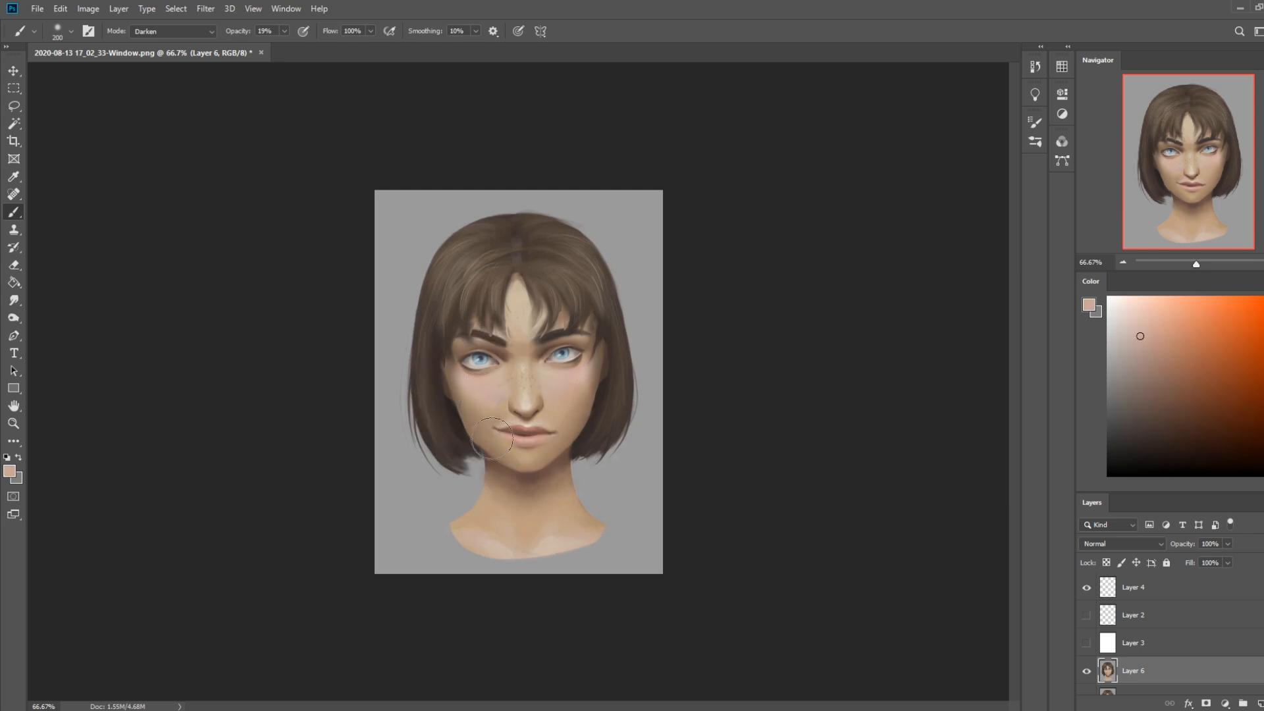
{"action": "left_click", "coordinate": [172, 31]}
{"action": "left_click", "coordinate": [174, 44]}
{"action": "left_click", "coordinate": [492, 399], "text": "alt"}
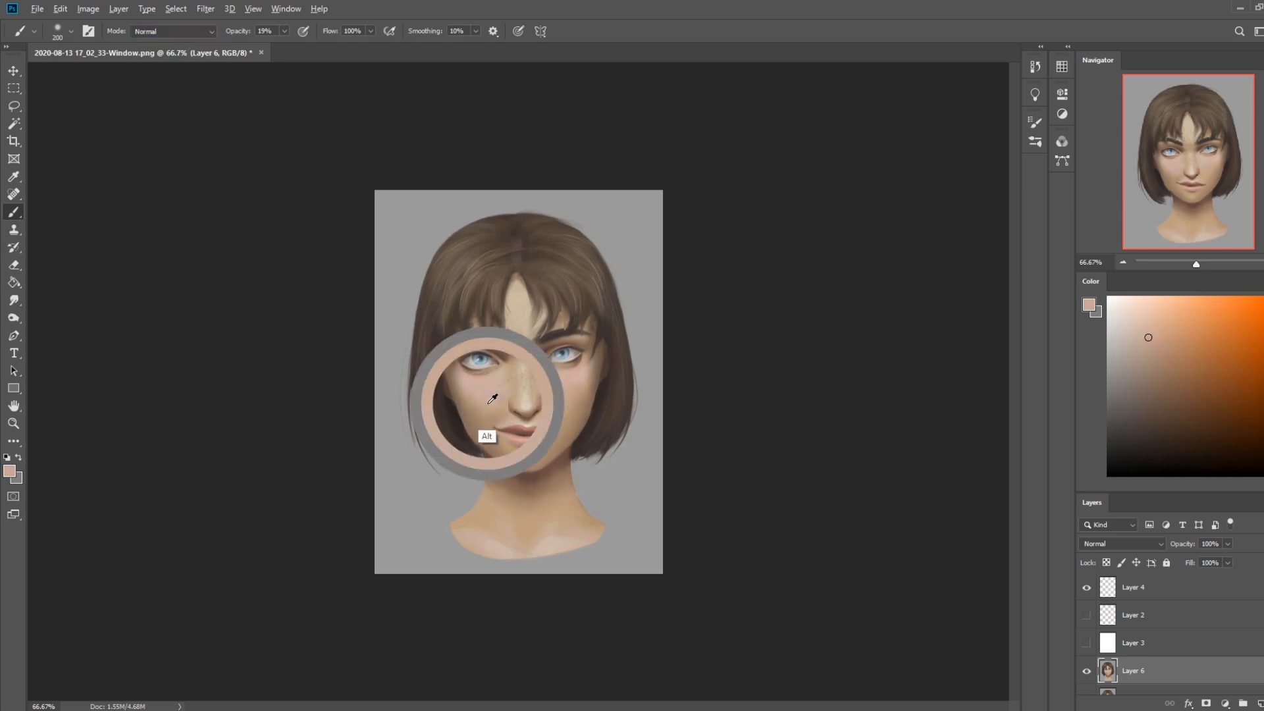
{"action": "left_click", "coordinate": [284, 31]}
{"action": "left_click_drag", "start_coordinate": [283, 46], "coordinate": [296, 46]}
{"action": "left_click", "coordinate": [491, 391], "text": "alt"}
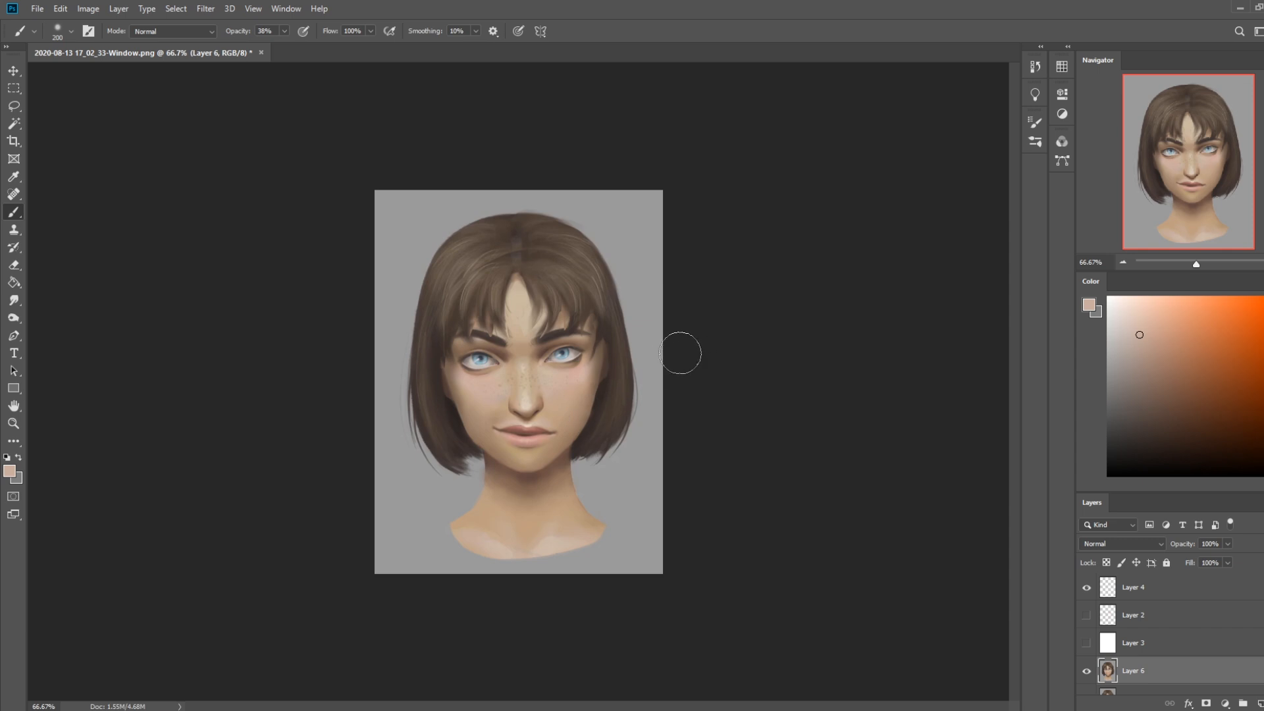
Rework the hair edges on both sides of the face with sampled dark browns, reducing the brush size
{"action": "left_click", "coordinate": [456, 415], "text": "alt"}
{"action": "left_click", "coordinate": [605, 395], "text": "alt"}
{"action": "left_click", "coordinate": [593, 371], "text": "alt"}
{"action": "left_click", "coordinate": [609, 383], "text": "alt"}
{"action": "key", "text": "bracketleft"}
{"action": "key", "text": "bracketleft"}
Smudge the eyebrows and fringe tips with a small 15 px brush at 8% strength
{"action": "left_click", "coordinate": [13, 301]}
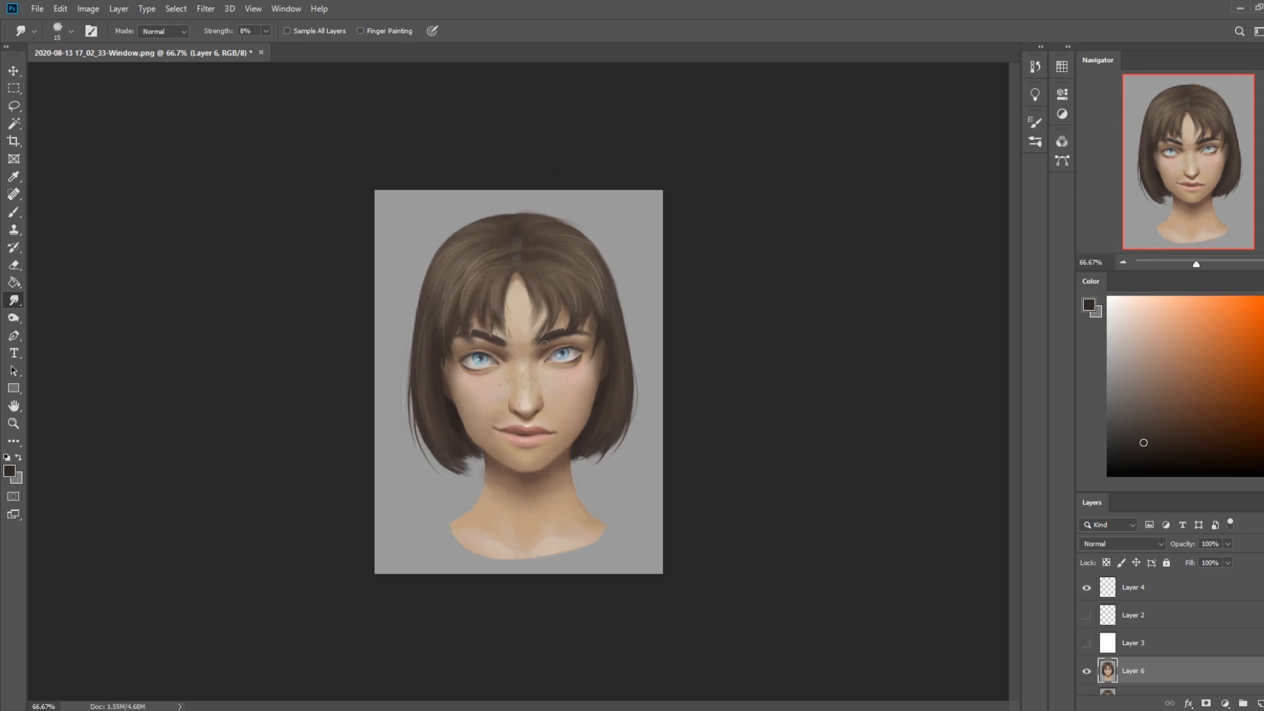
{"action": "key", "text": "bracketleft"}
{"action": "key", "text": "bracketright"}
{"action": "key", "text": "bracketright"}
Paint a sampled skin tone into the forehead gap between the bangs with a smaller dry-oil brush
{"action": "key", "text": "b"}
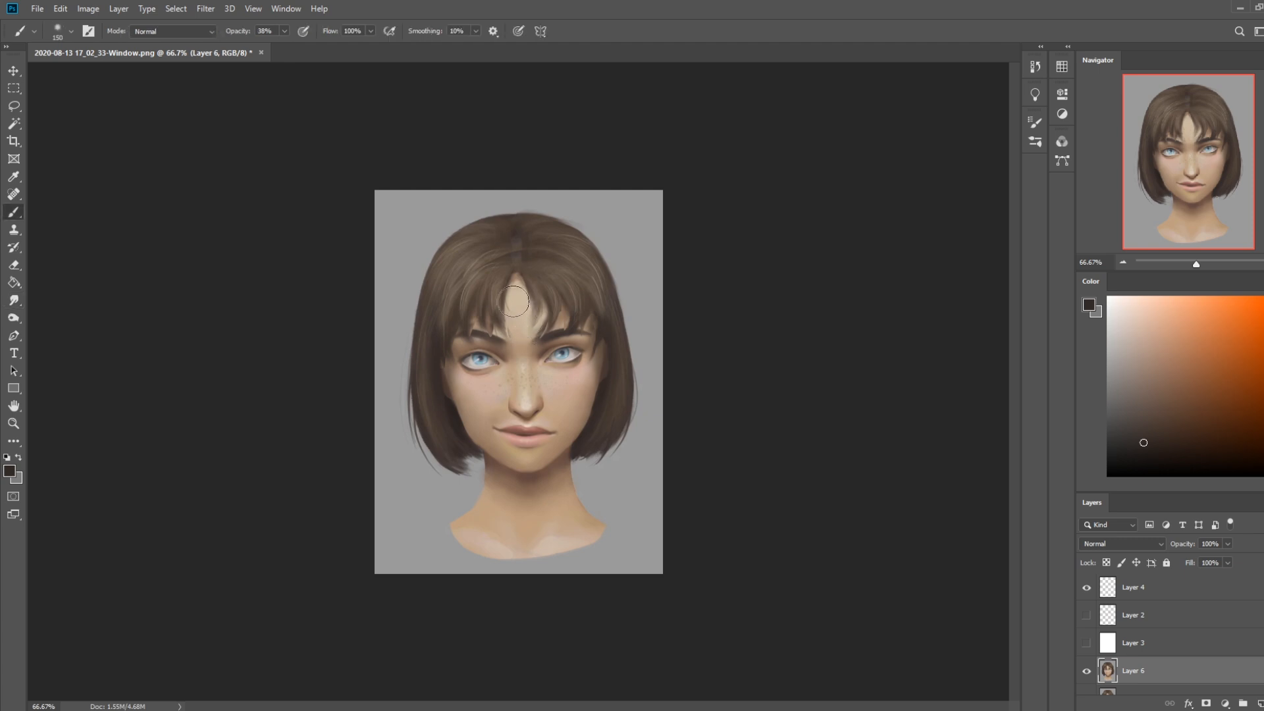
{"action": "right_click", "coordinate": [521, 311]}
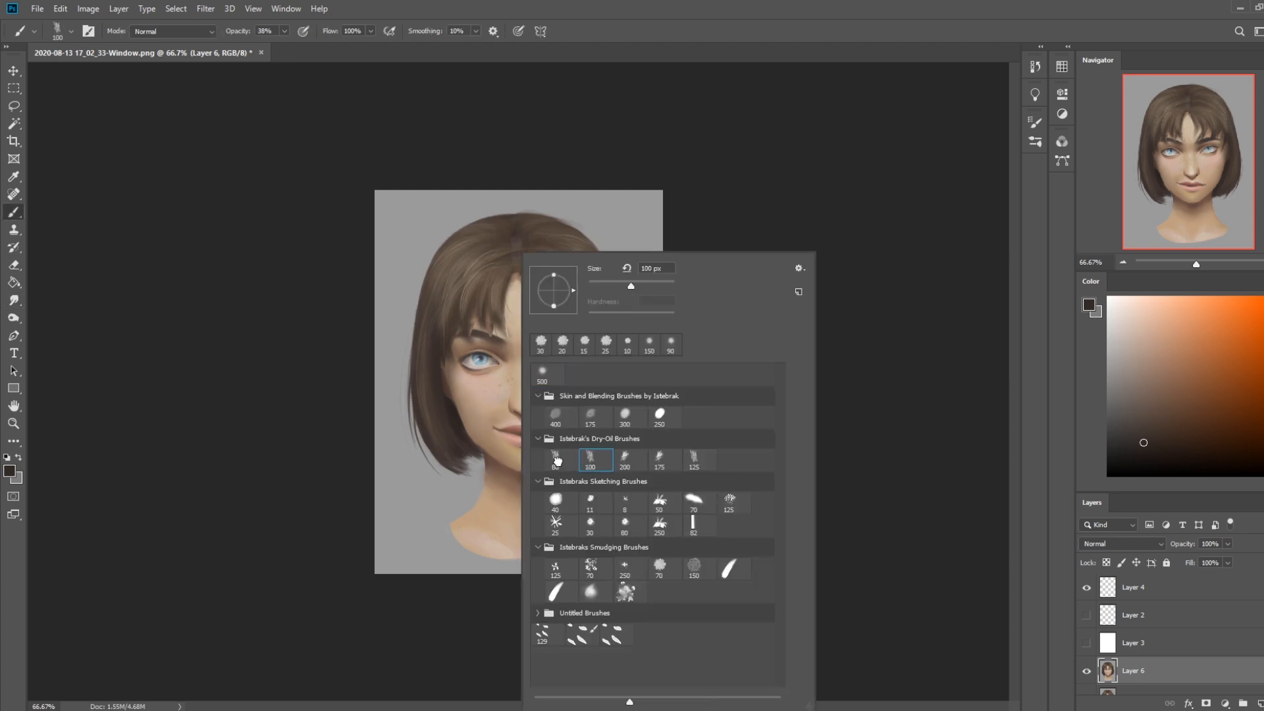
{"action": "left_click", "coordinate": [555, 459]}
{"action": "left_click", "coordinate": [886, 329]}
{"action": "left_click", "coordinate": [527, 310], "text": "alt"}
{"action": "key", "text": "bracketleft"}
{"action": "key", "text": "bracketleft"}
{"action": "key", "text": "bracketleft"}
{"action": "key", "text": "bracketleft"}
{"action": "key", "text": "bracketleft"}
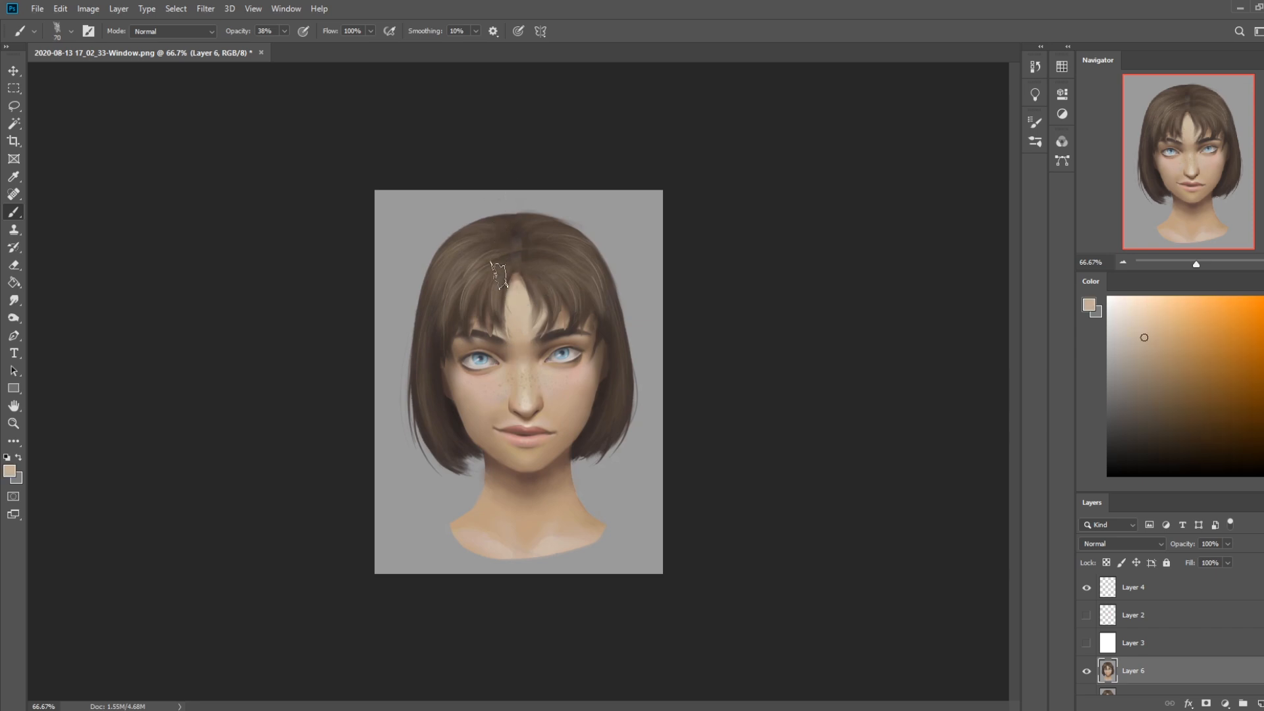
Redefine the inner ends of both eyebrows with sampled dark browns, using a 10 px brush in Normal mode at 54% opacity
{"action": "left_click", "coordinate": [173, 31]}
{"action": "left_click", "coordinate": [173, 42]}
{"action": "left_click_drag", "start_coordinate": [286, 31], "coordinate": [294, 44]}
{"action": "left_click", "coordinate": [470, 335], "text": "alt"}
{"action": "left_click", "coordinate": [476, 327], "text": "alt"}
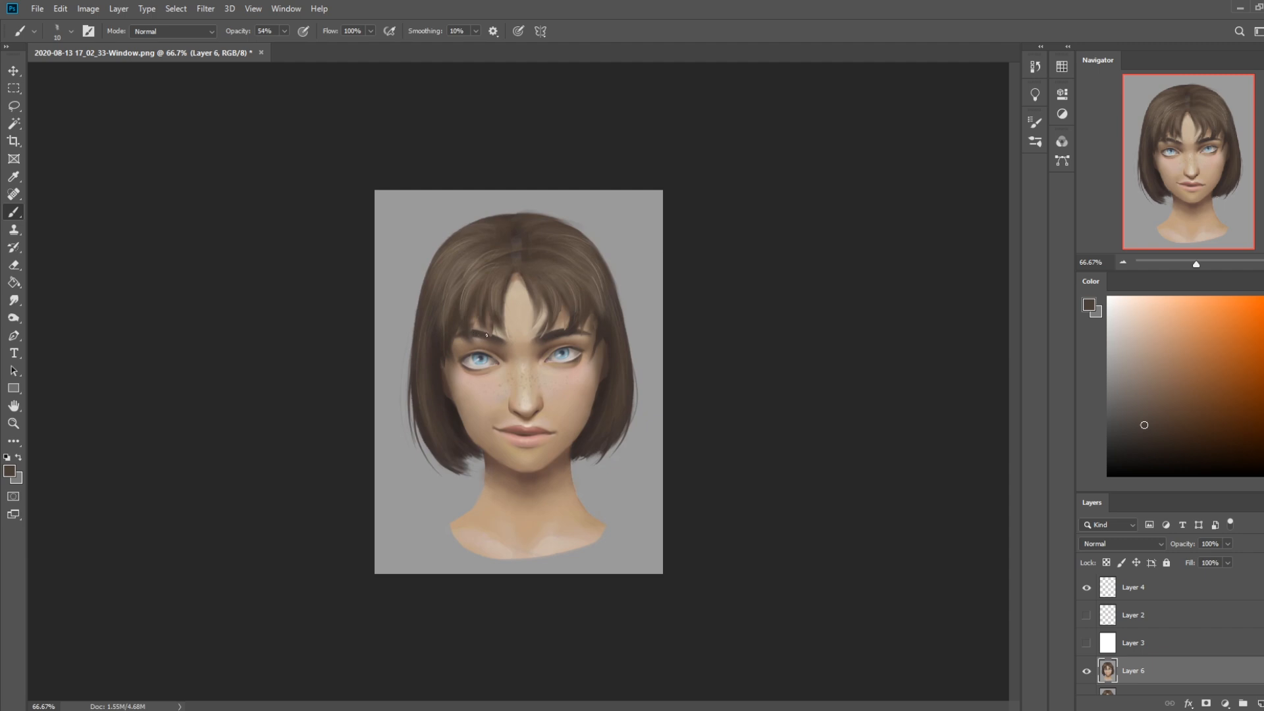
{"action": "left_click", "coordinate": [550, 334], "text": "alt"}
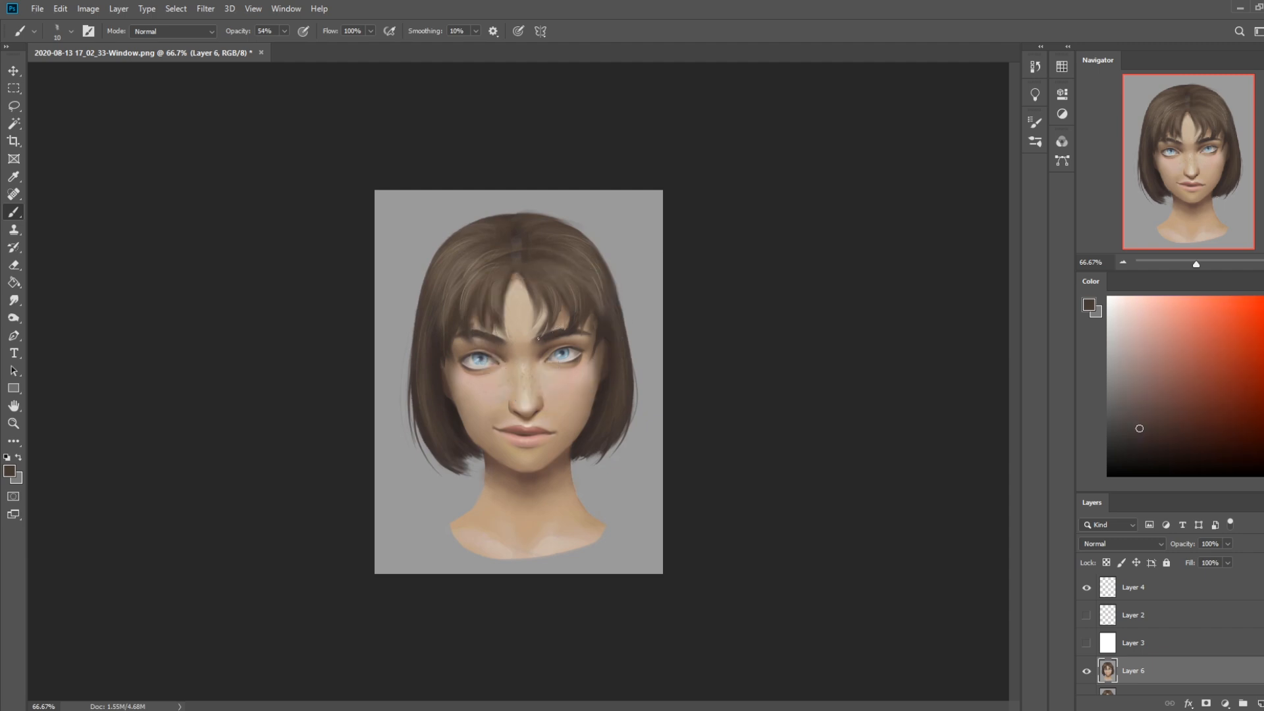
Detail the eyebrows and nearby fringe tips with sampled brown and skin tones at 76% brush opacity
{"action": "left_click", "coordinate": [562, 310], "text": "alt"}
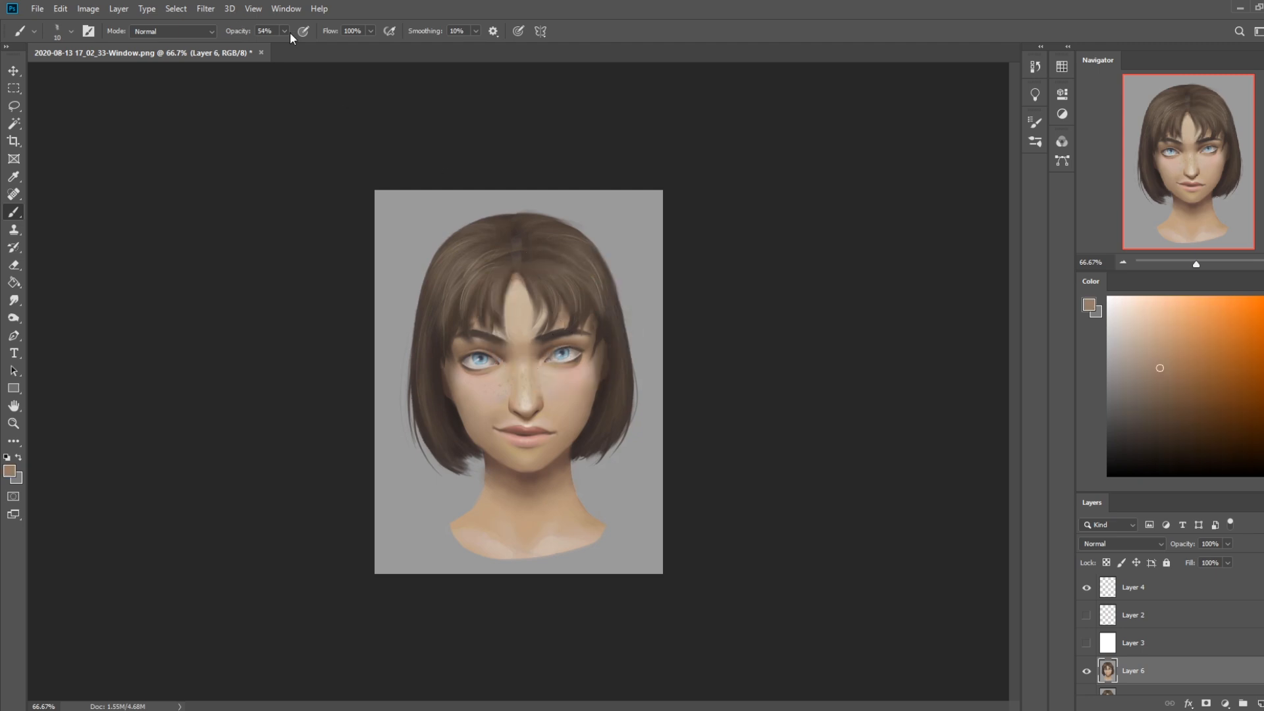
{"action": "left_click", "coordinate": [564, 314], "text": "alt"}
{"action": "left_click", "coordinate": [566, 341], "text": "alt"}
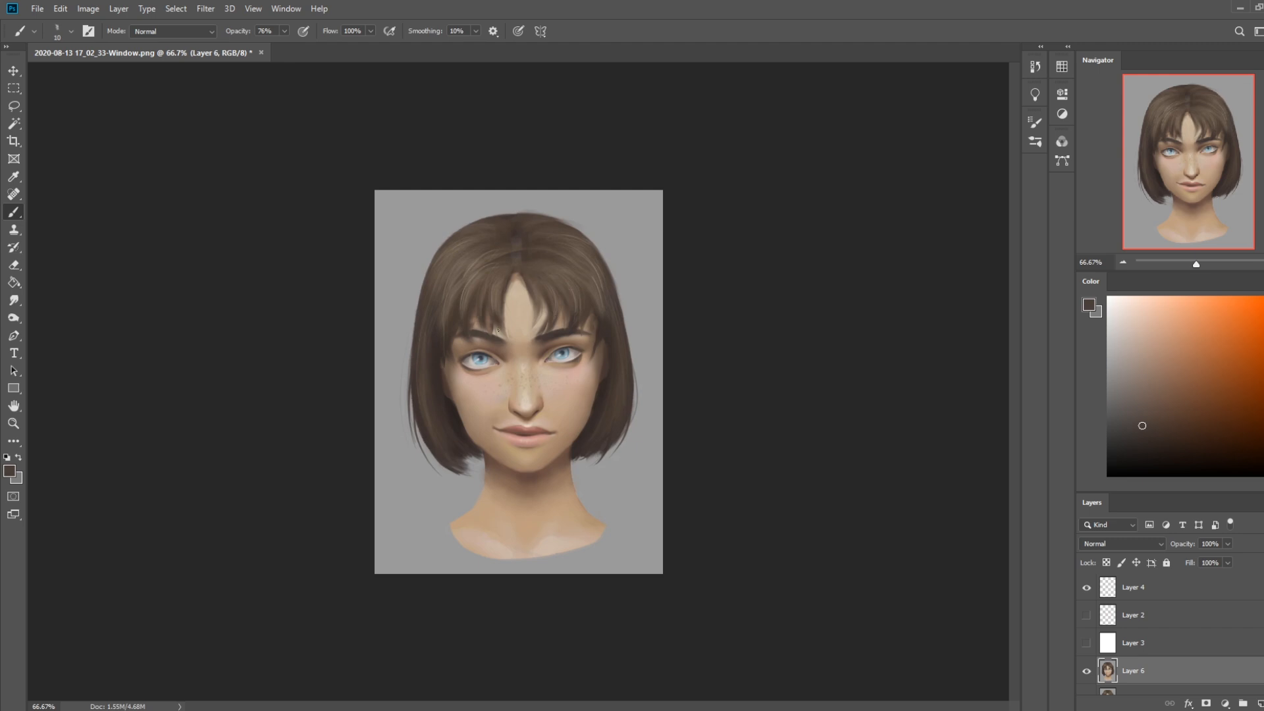
{"action": "left_click", "coordinate": [511, 361], "text": "alt"}
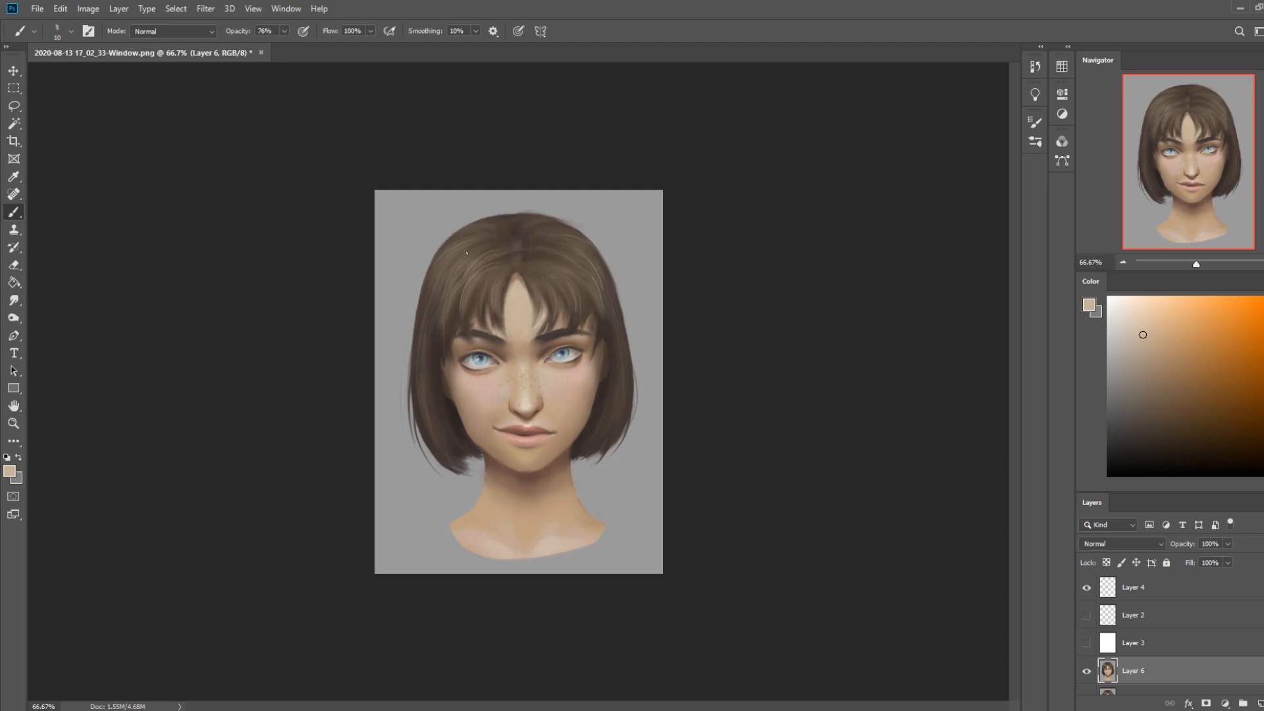
{"action": "left_click", "coordinate": [548, 331], "text": "alt"}
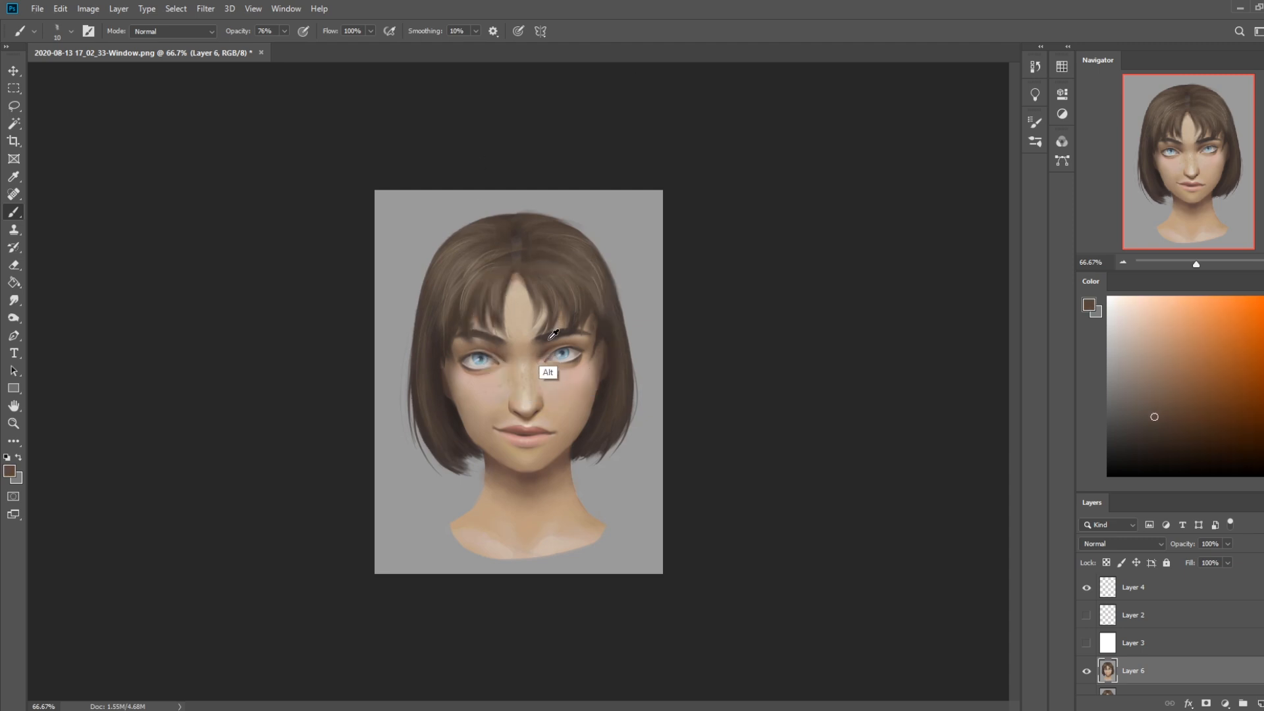
{"action": "left_click", "coordinate": [538, 339], "text": "alt"}
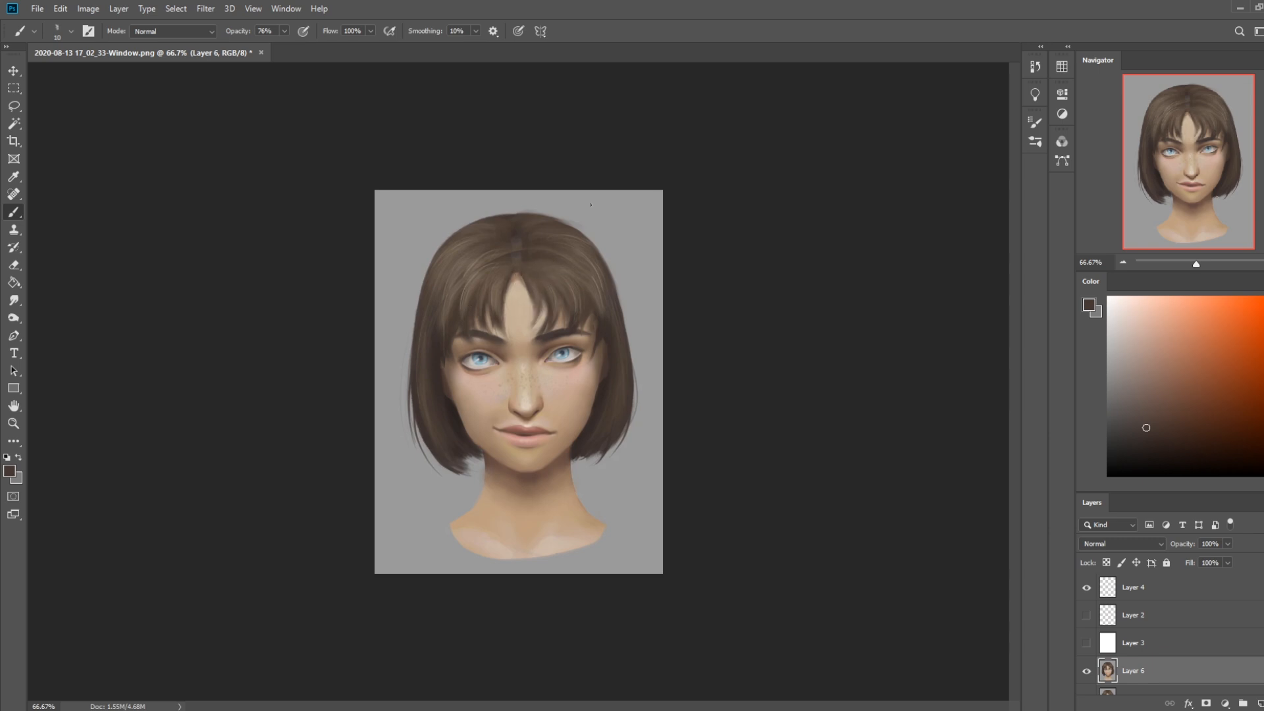
Repaint the forehead gap between the bangs with sampled skin tones at 35 px, undoing one stroke
{"action": "left_click", "coordinate": [515, 281], "text": "alt"}
{"action": "left_click", "coordinate": [516, 324], "text": "alt"}
{"action": "key", "text": "bracketright"}
{"action": "key", "text": "bracketright"}
{"action": "left_click_drag", "start_coordinate": [514, 275], "coordinate": [520, 303]}
{"action": "key", "text": "ctrl+z"}
{"action": "left_click", "coordinate": [517, 337], "text": "alt"}
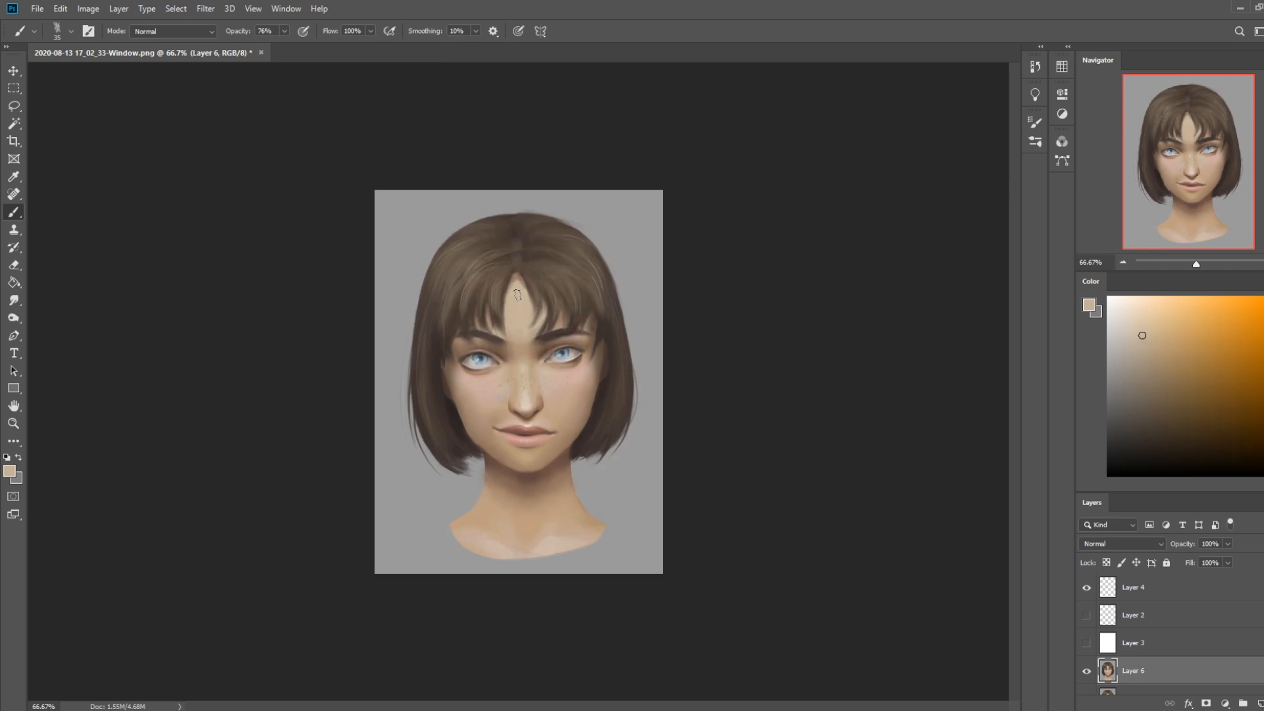
{"action": "left_click_drag", "start_coordinate": [519, 279], "coordinate": [528, 311]}
{"action": "key", "text": "alt"}
{"action": "left_click", "coordinate": [521, 303], "text": "alt"}
Paint dark hair strands along both sides of the jaw and cheeks with sampled dark browns at 35 px
{"action": "left_click", "coordinate": [592, 436], "text": "alt"}
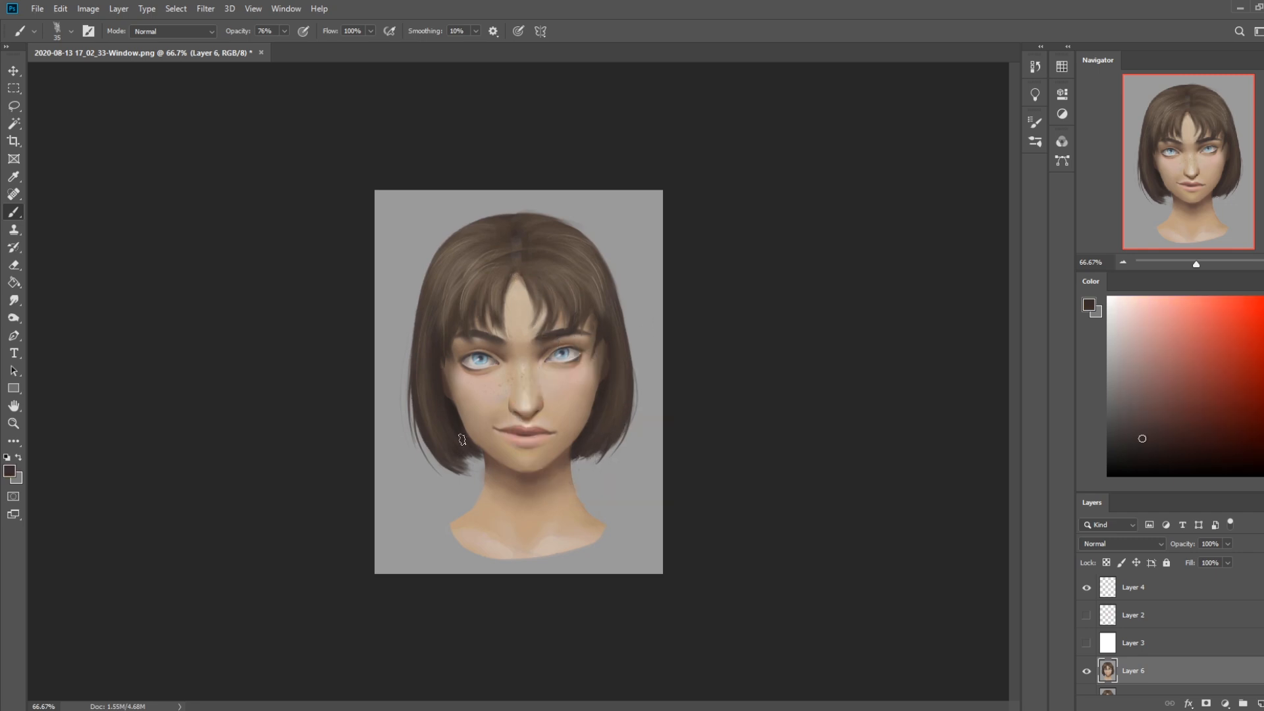
{"action": "left_click", "coordinate": [457, 415], "text": "alt"}
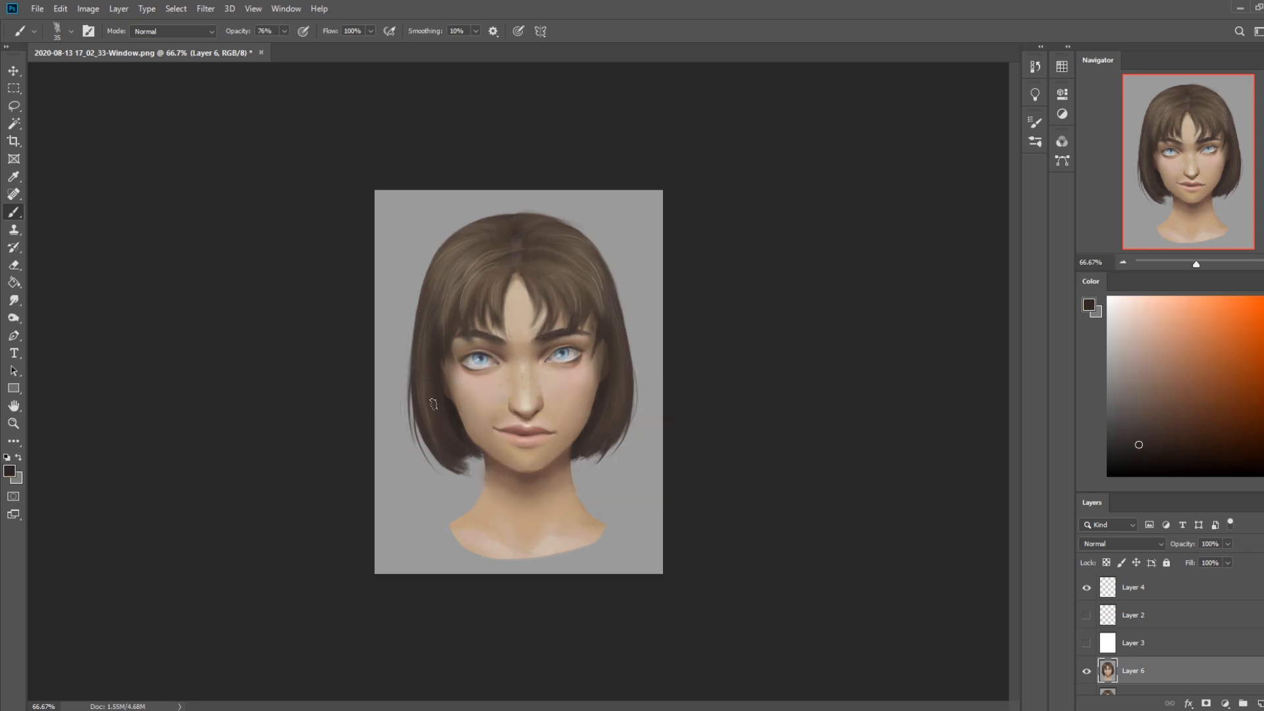
{"action": "left_click", "coordinate": [601, 425], "text": "alt"}
{"action": "left_click", "coordinate": [451, 437], "text": "alt"}
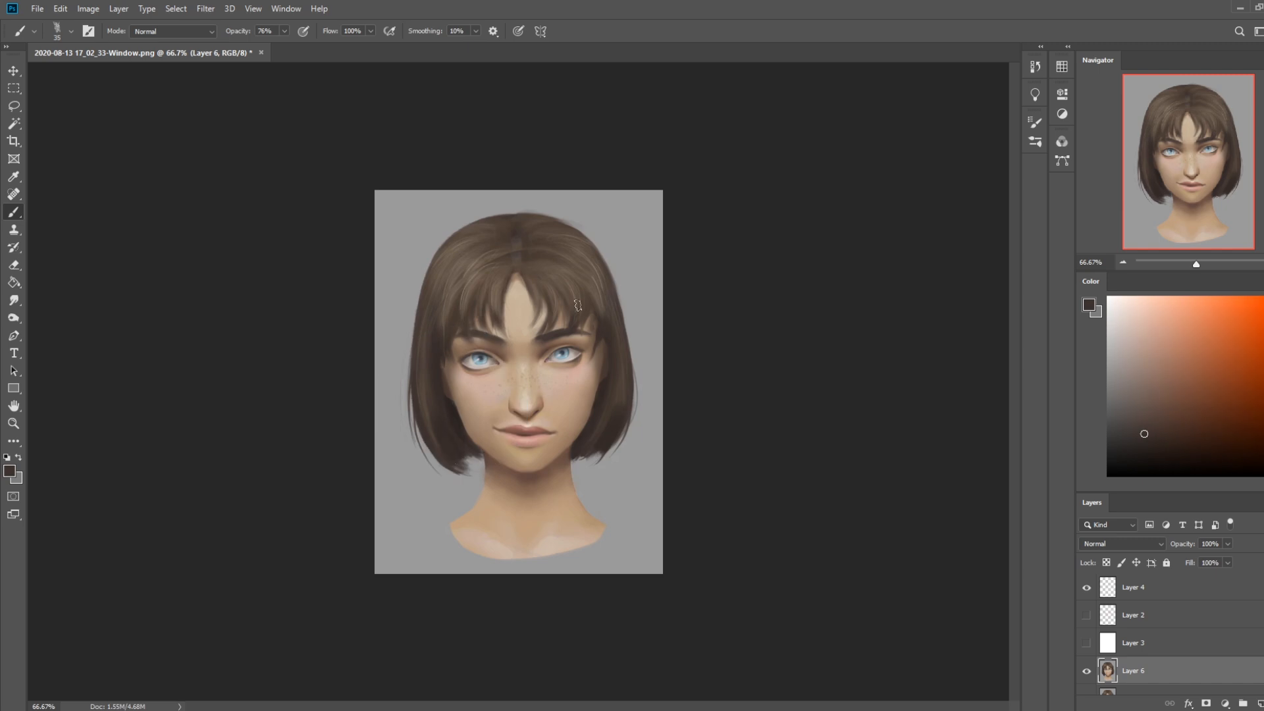
{"action": "left_click", "coordinate": [461, 404], "text": "alt"}
Blend the centre hair parting above the forehead with brown tones, using the 35 px dry-oil brush
{"action": "left_click", "coordinate": [1157, 451]}
{"action": "key", "text": "ctrl"}
{"action": "left_click", "coordinate": [520, 282], "text": "alt"}
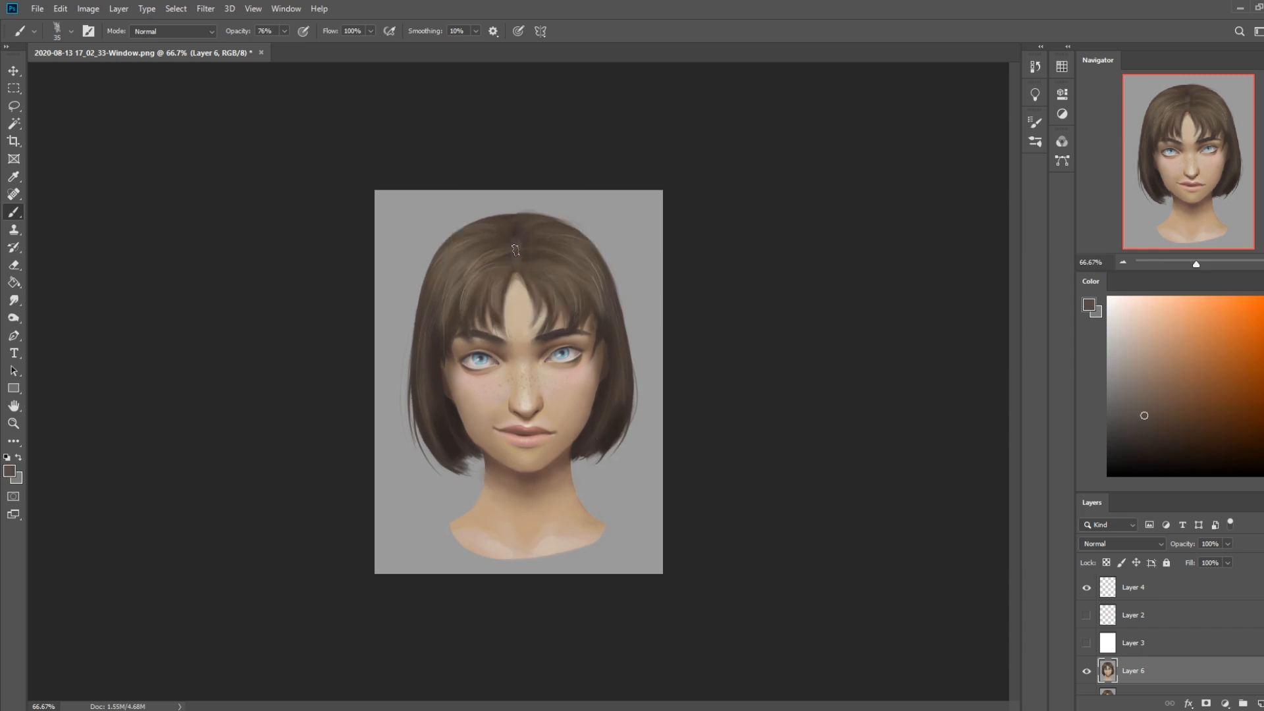
{"action": "left_click", "coordinate": [531, 260], "text": "alt"}
Paint a near-white highlight down the nose bridge at 33% opacity, undoing the overly rough strokes, and reduce the brush to 20 px
{"action": "left_click", "coordinate": [1118, 303]}
{"action": "left_click_drag", "start_coordinate": [522, 362], "coordinate": [527, 408]}
{"action": "key", "text": "ctrl+z"}
{"action": "left_click", "coordinate": [283, 31]}
{"action": "left_click_drag", "start_coordinate": [524, 364], "coordinate": [524, 404]}
{"action": "key", "text": "ctrl+z"}
{"action": "left_click_drag", "start_coordinate": [524, 361], "coordinate": [525, 401]}
{"action": "key", "text": "bracketright"}
{"action": "key", "text": "bracketleft"}
{"action": "key", "text": "bracketleft"}
{"action": "key", "text": "bracketleft"}
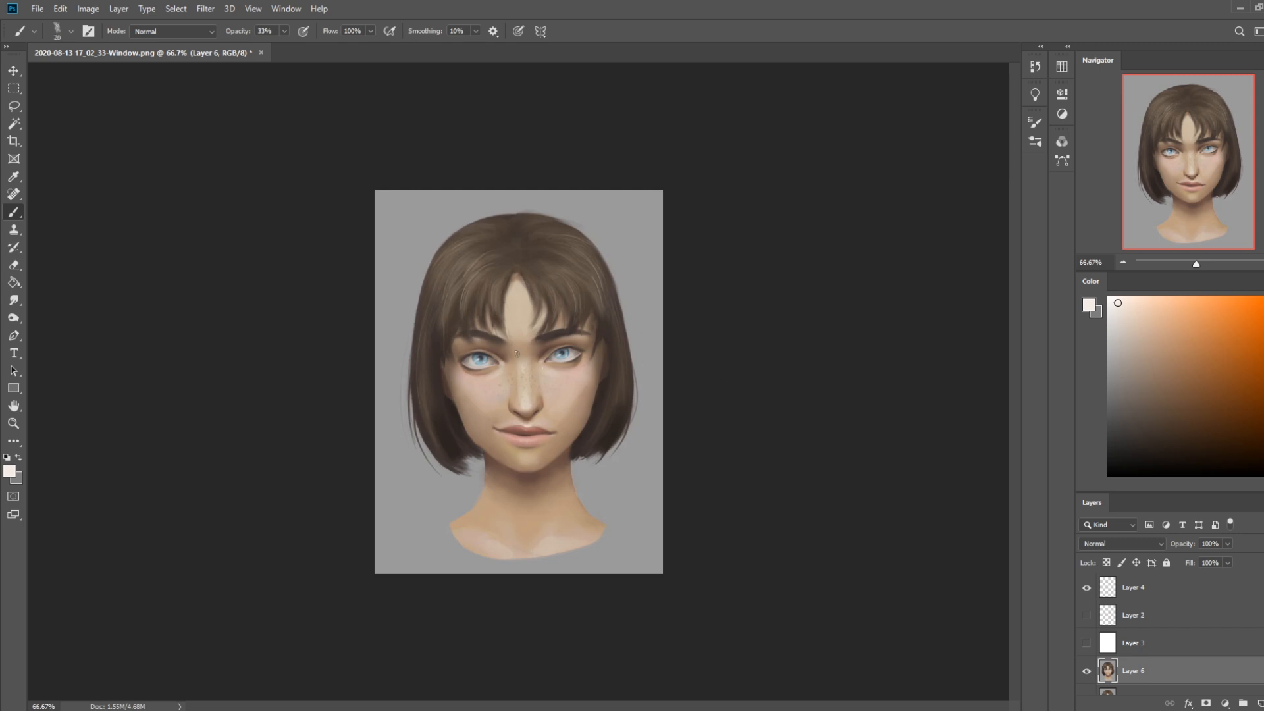
Smudge the nose highlight at 8% strength, then set the brush to Color mode and sample skin tones from the cheek
{"action": "left_click", "coordinate": [14, 301]}
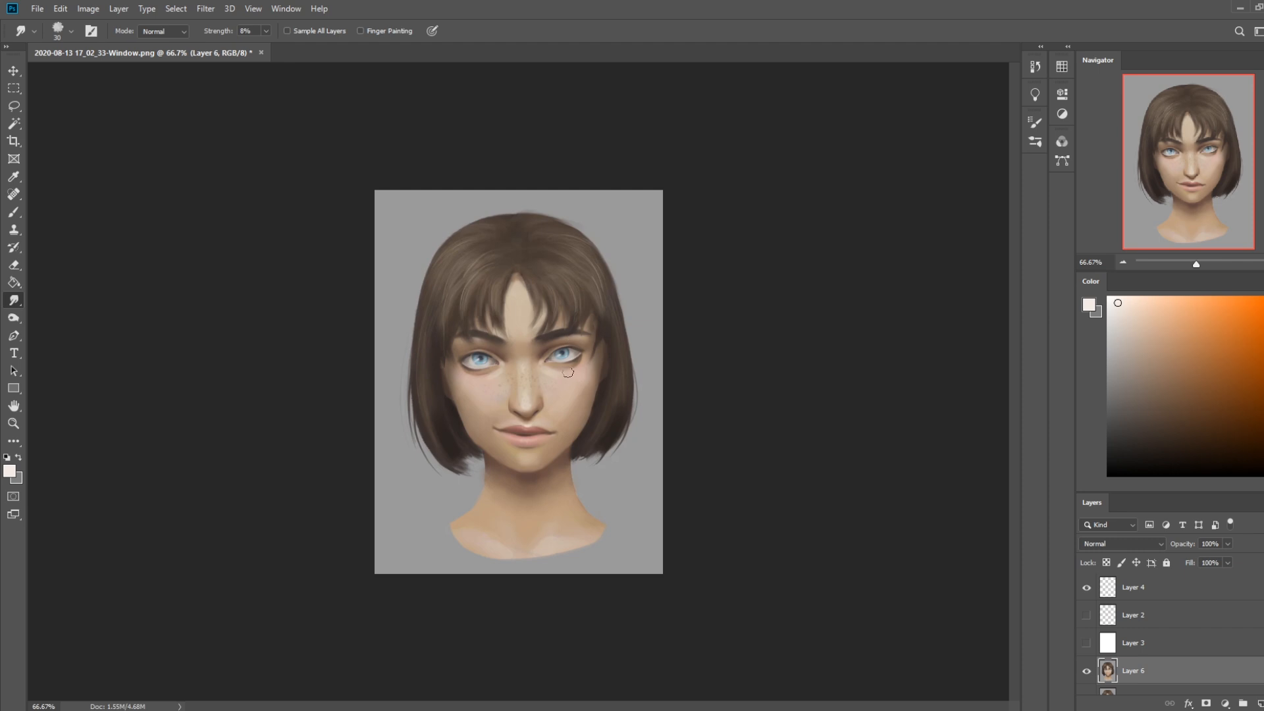
{"action": "key", "text": "b"}
{"action": "left_click", "coordinate": [582, 412], "text": "alt"}
{"action": "left_click", "coordinate": [158, 31]}
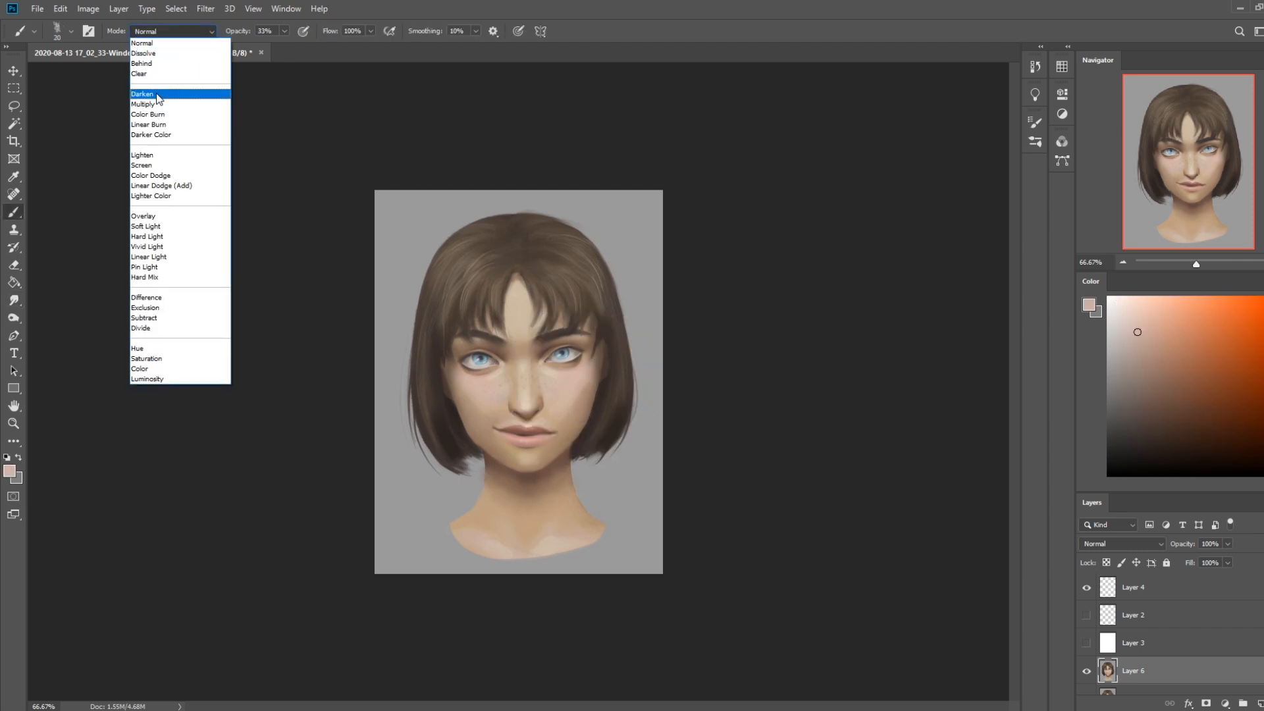
{"action": "left_click", "coordinate": [141, 369]}
{"action": "left_click", "coordinate": [579, 425], "text": "alt"}
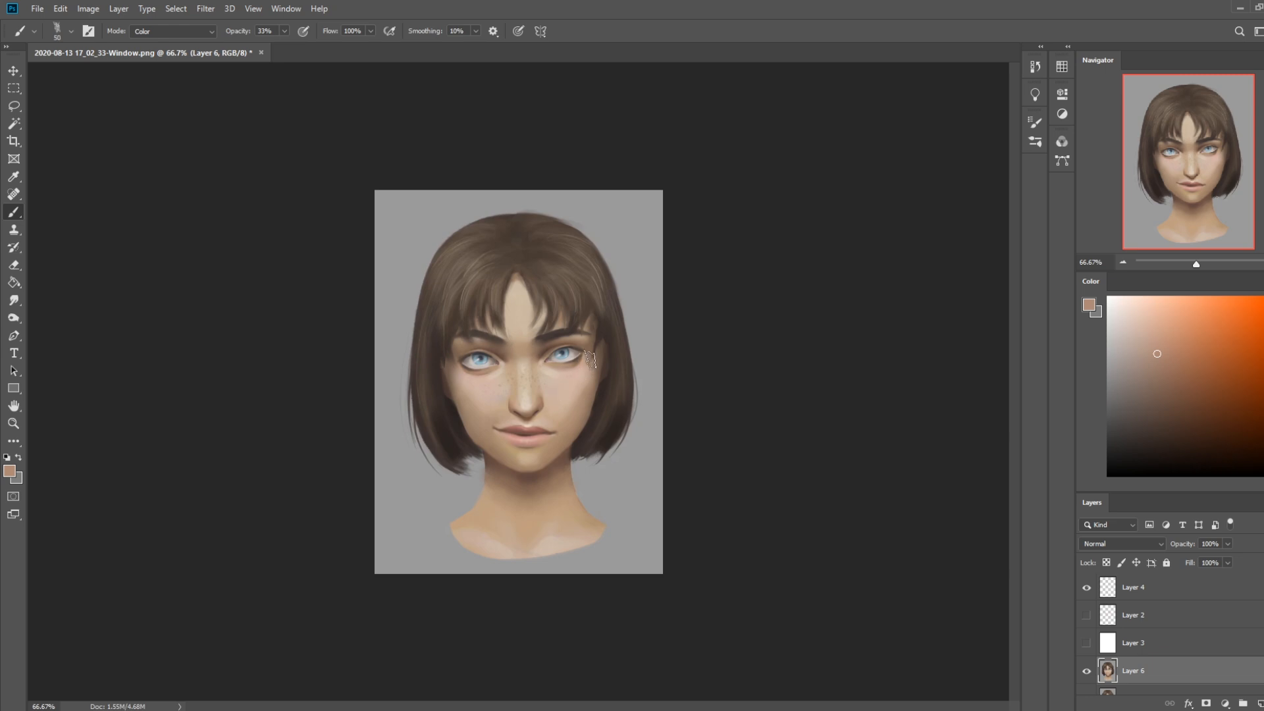
Even out the cheek colours with sampled skin tones in Color mode at 48% opacity and 40 px
{"action": "left_click", "coordinate": [284, 31]}
{"action": "left_click_drag", "start_coordinate": [283, 46], "coordinate": [294, 46]}
{"action": "key", "text": "alt"}
{"action": "left_click", "coordinate": [578, 395], "text": "alt"}
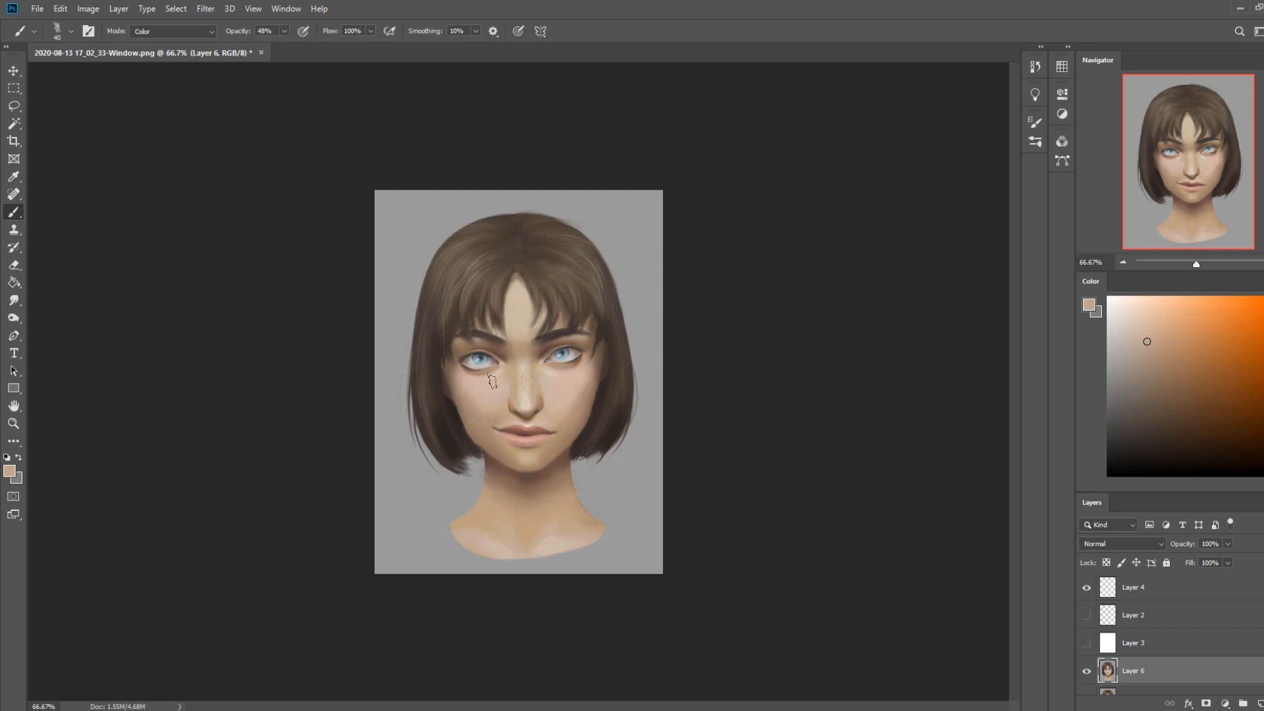
{"action": "mouse_move", "coordinate": [479, 383]}
{"action": "left_mouse_down"}
{"action": "mouse_move", "coordinate": [481, 413]}
{"action": "mouse_move", "coordinate": [468, 398]}
{"action": "left_mouse_up"}
{"action": "key", "text": "alt"}
{"action": "left_click", "coordinate": [586, 406], "text": "alt"}
{"action": "left_click", "coordinate": [564, 402], "text": "alt"}
{"action": "left_click", "coordinate": [573, 403], "text": "alt"}
Darken the cheek under the eye in Darken mode at 68% opacity and 30 px, shifting the paint to a redder skin tone
{"action": "left_click", "coordinate": [183, 32]}
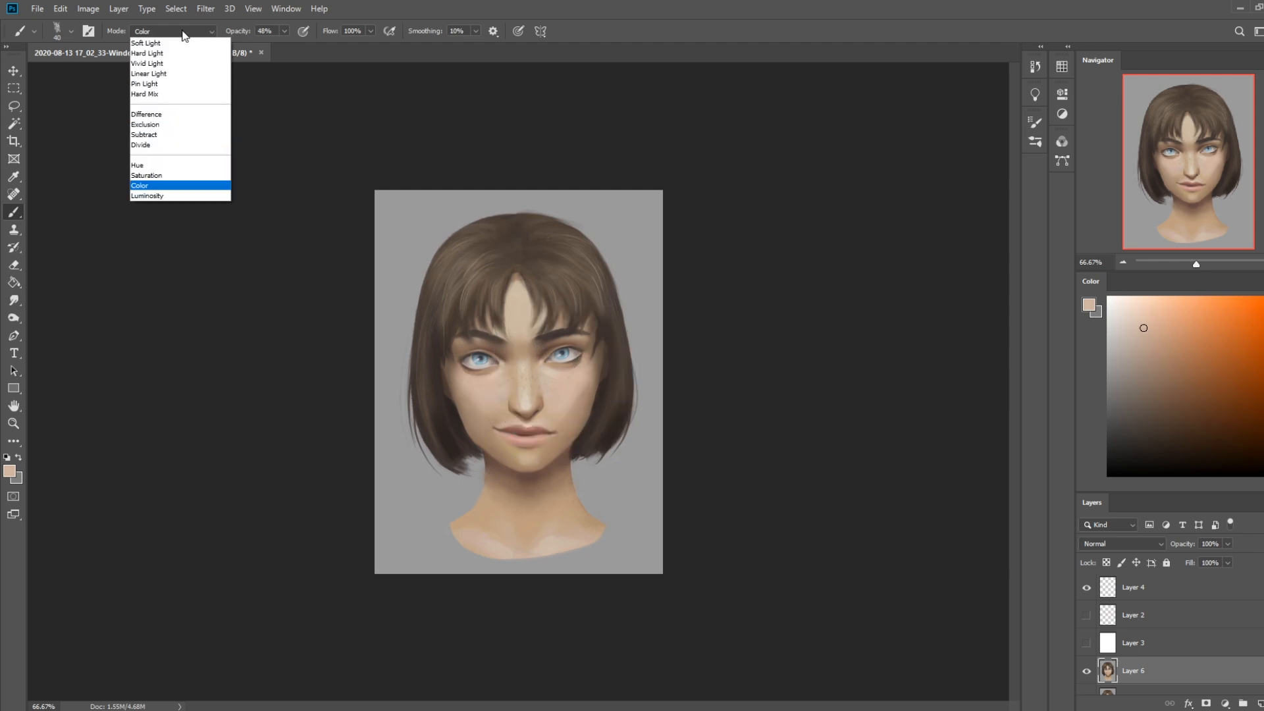
{"action": "left_click", "coordinate": [164, 91]}
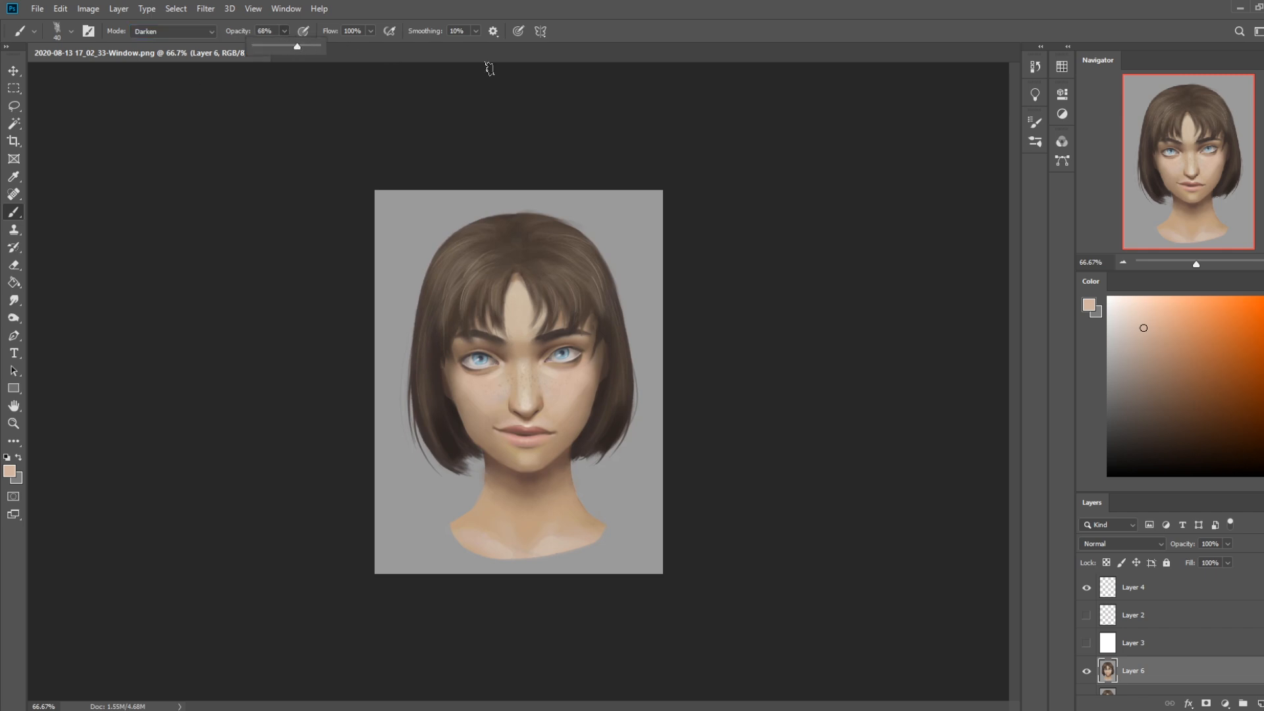
{"action": "key", "text": "["}
{"action": "left_click_drag", "start_coordinate": [579, 385], "coordinate": [588, 378]}
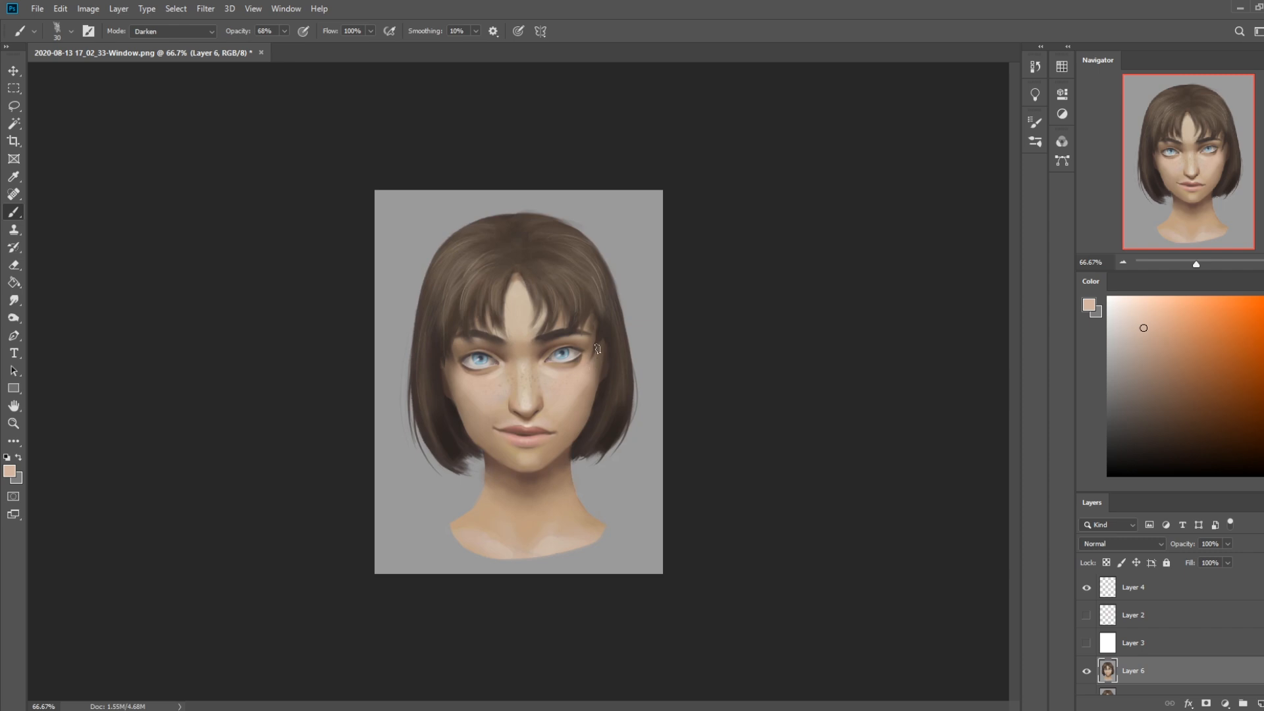
{"action": "left_click", "coordinate": [569, 375], "text": "alt"}
{"action": "left_click", "coordinate": [1262, 460]}
{"action": "left_click_drag", "start_coordinate": [1150, 346], "coordinate": [1160, 355]}
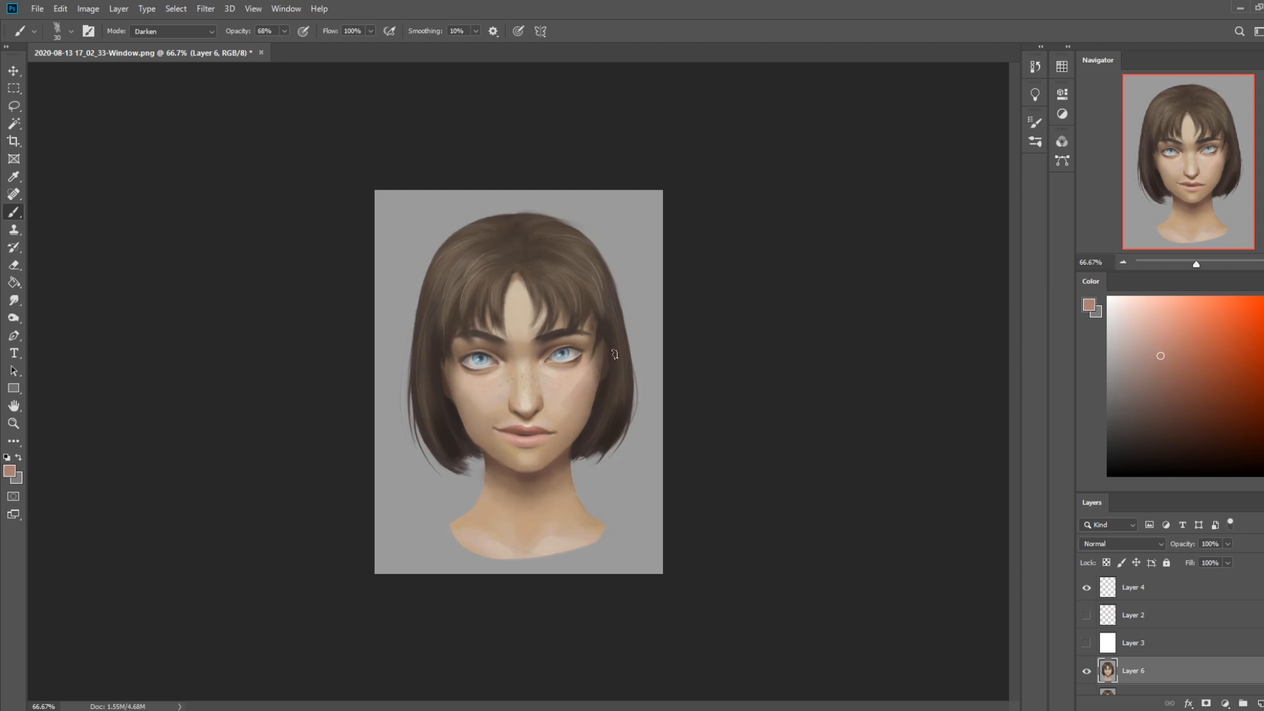
Tint the cheeks with the reddish blush in Color mode and soften it with the Smudge tool at 8% strength
{"action": "left_click", "coordinate": [173, 31]}
{"action": "left_click", "coordinate": [170, 369]}
{"action": "left_click", "coordinate": [15, 300]}
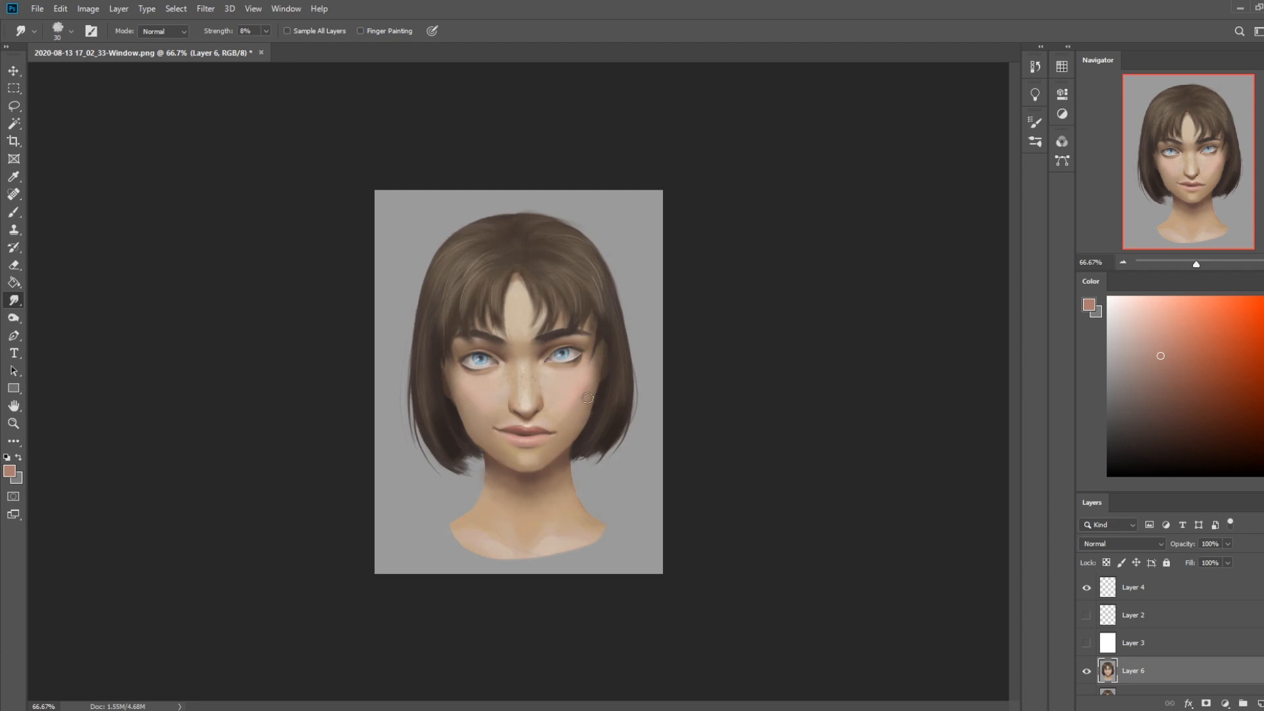
{"action": "key", "text": "bracketleft"}
{"action": "key", "text": "bracketleft"}
{"action": "key", "text": "bracketleft"}
{"action": "key", "text": "bracketright"}
{"action": "key", "text": "bracketright"}
{"action": "key", "text": "bracketright"}
{"action": "key", "text": "bracketleft"}
Recolour the skin around and below the eye with sampled tones at 68% opacity and blend it with a 20 px Smudge tool
{"action": "key", "text": "b"}
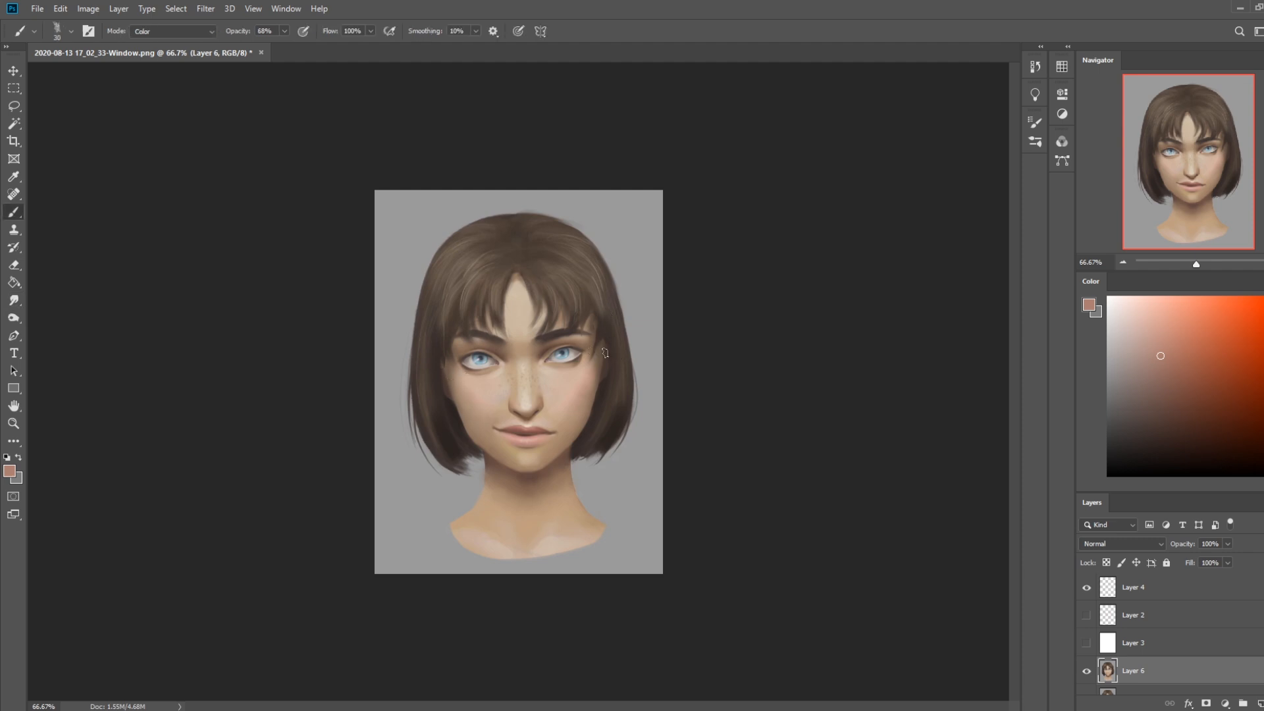
{"action": "left_click", "coordinate": [552, 385], "text": "alt"}
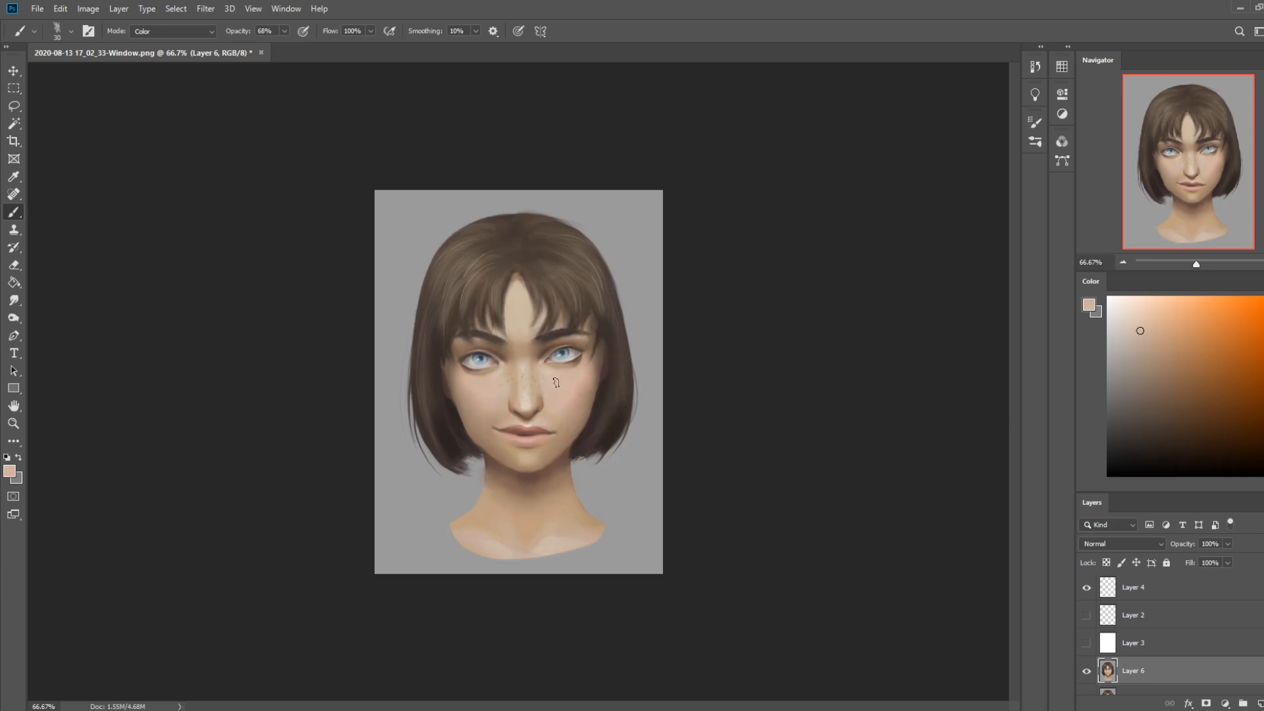
{"action": "left_click", "coordinate": [582, 355], "text": "alt"}
{"action": "mouse_move", "coordinate": [578, 360]}
{"action": "left_mouse_down"}
{"action": "mouse_move", "coordinate": [550, 367]}
{"action": "mouse_move", "coordinate": [575, 365]}
{"action": "left_mouse_up"}
{"action": "left_click", "coordinate": [14, 301]}
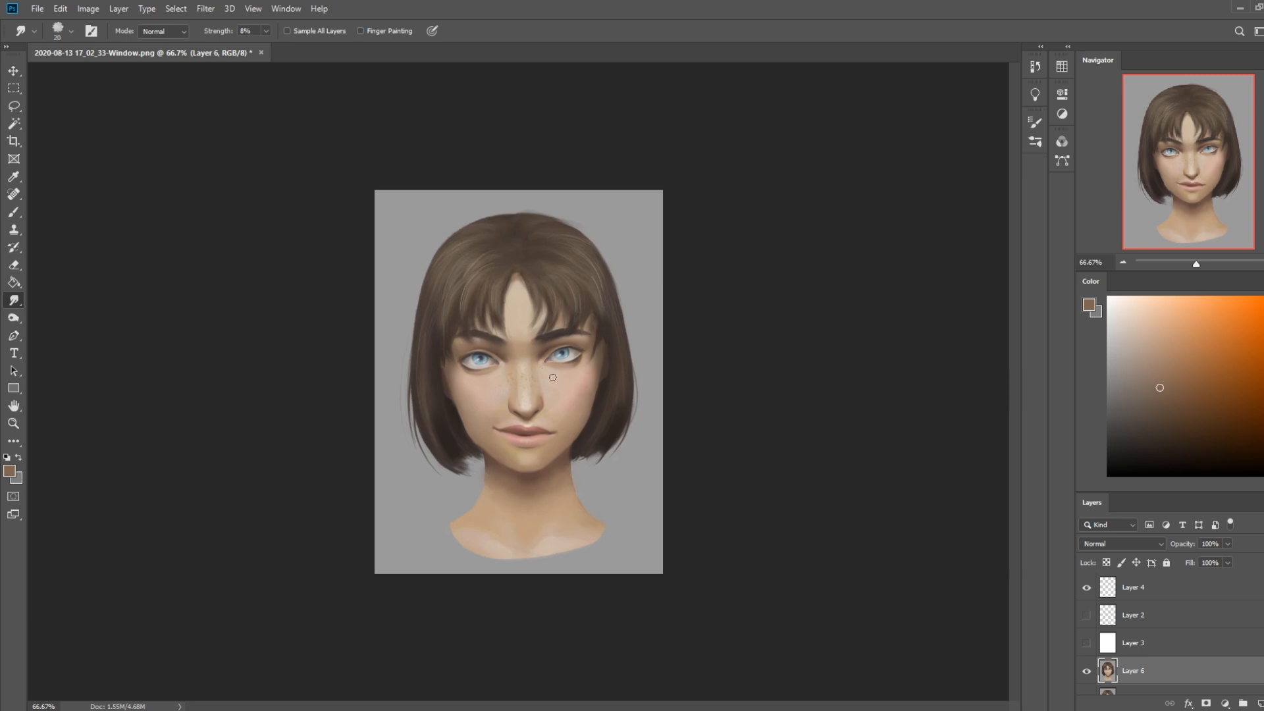
Touch up the eye colour with a sampled iris blue at 15 px and sample a pale skin tone from the forehead
{"action": "key", "text": "b"}
{"action": "key", "text": "alt"}
{"action": "left_click", "coordinate": [571, 351], "text": "alt"}
{"action": "key", "text": "bracketleft"}
{"action": "key", "text": "bracketleft"}
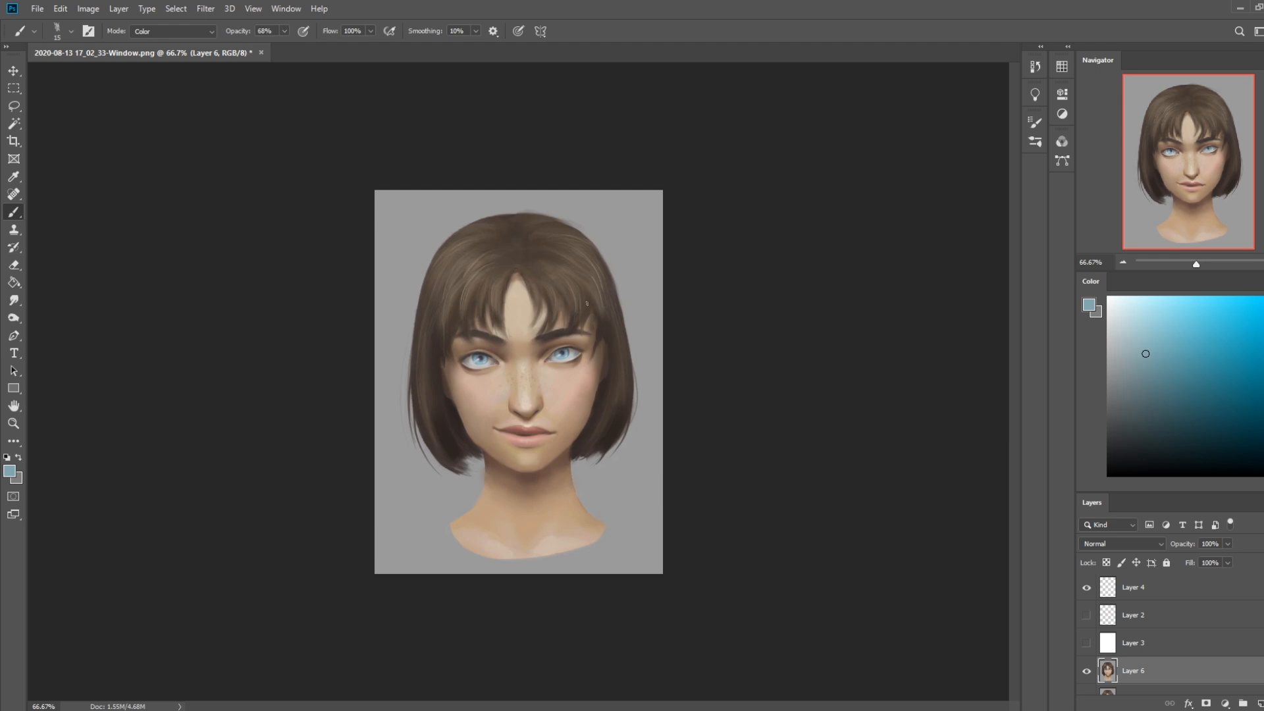
{"action": "left_click", "coordinate": [529, 292], "text": "alt"}
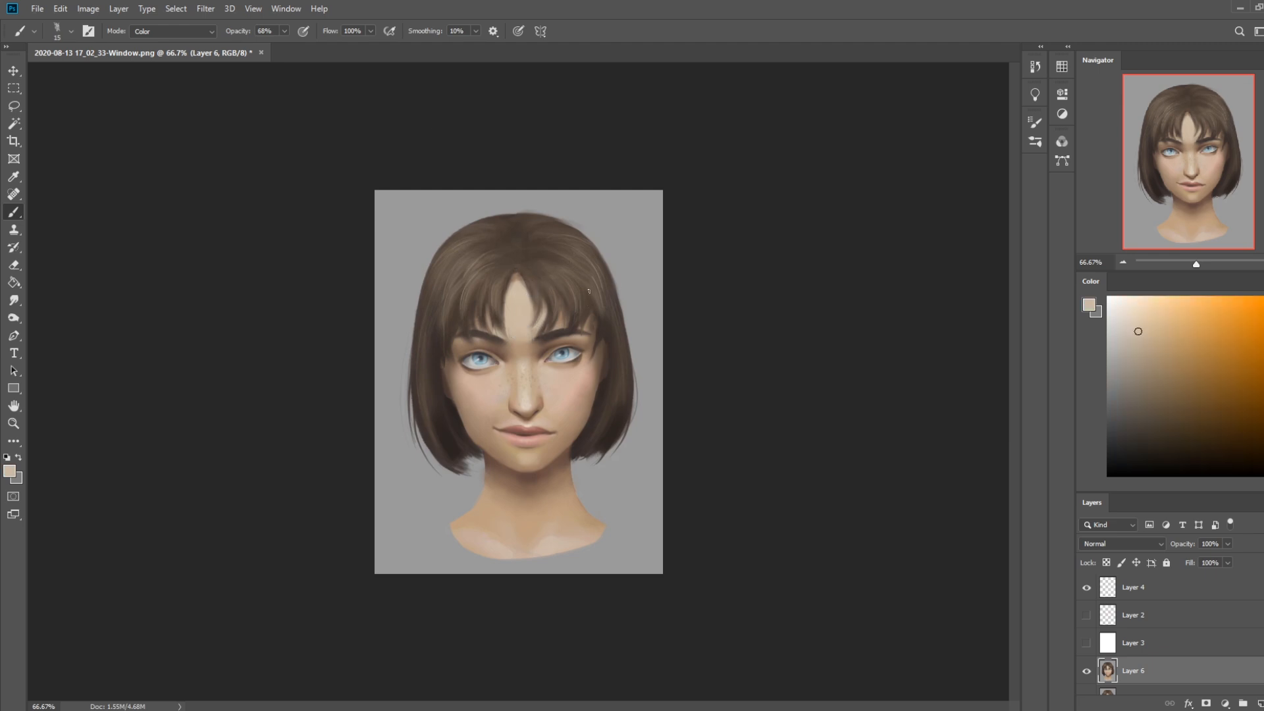
{"action": "key", "text": "bracketright"}
{"action": "key", "text": "bracketright"}
Retouch the skin around the mouth in Normal mode at 68% opacity, using sampled lip and cheek tones
{"action": "left_click", "coordinate": [178, 30]}
{"action": "left_click", "coordinate": [186, 45]}
{"action": "left_click", "coordinate": [517, 429], "text": "alt"}
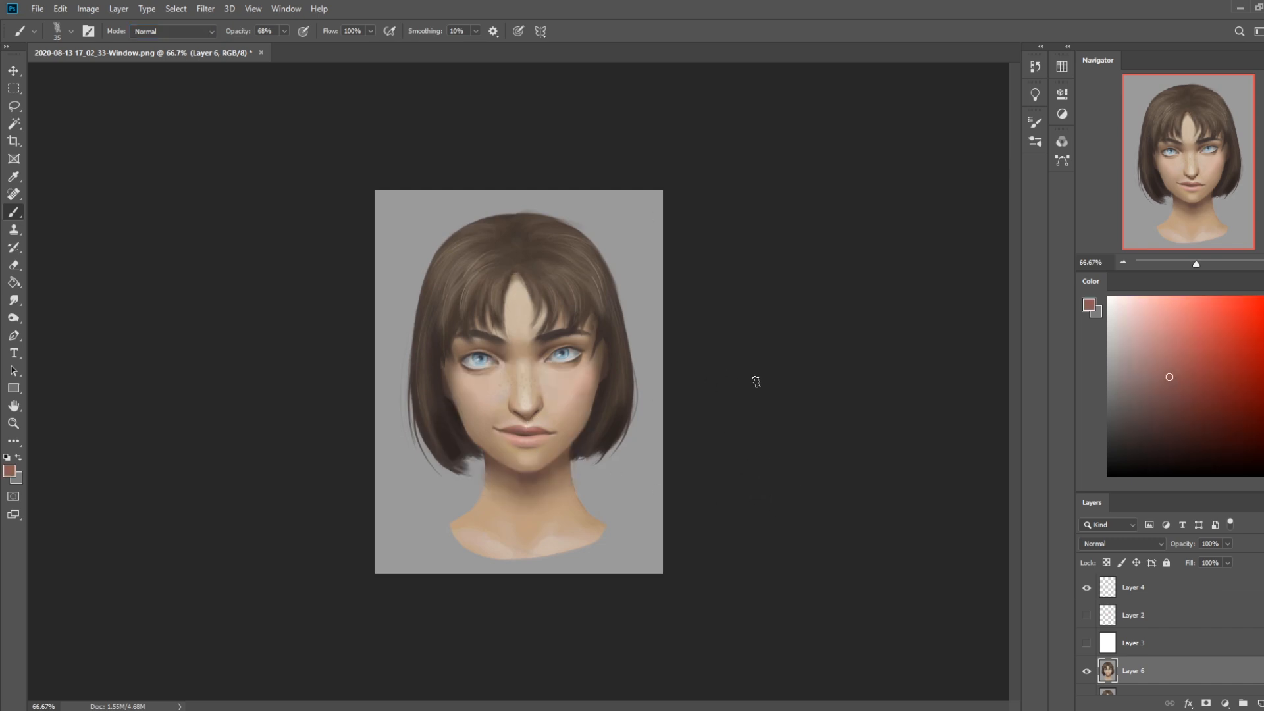
{"action": "left_click", "coordinate": [561, 418], "text": "alt"}
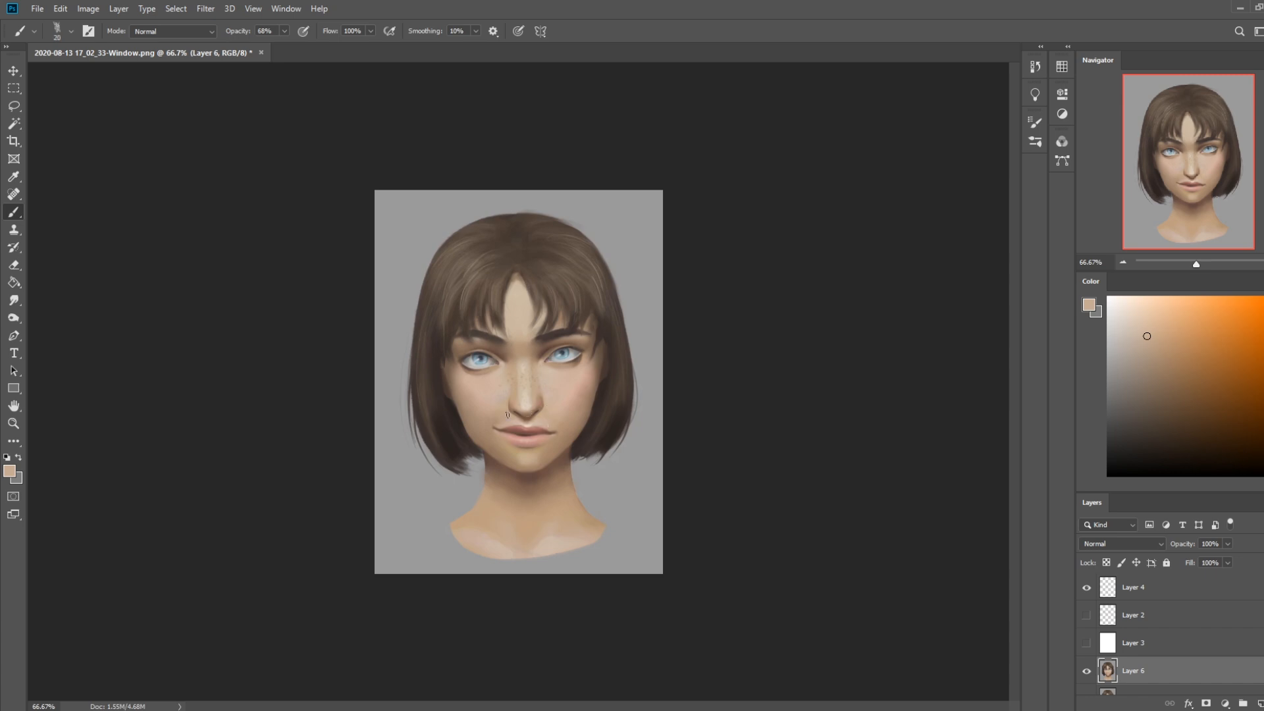
Define the lower lip with sampled lip reds, using a small brush between 10 and 15 px
{"action": "left_click", "coordinate": [527, 438], "text": "alt"}
{"action": "key", "text": "bracketleft"}
{"action": "key", "text": "bracketleft"}
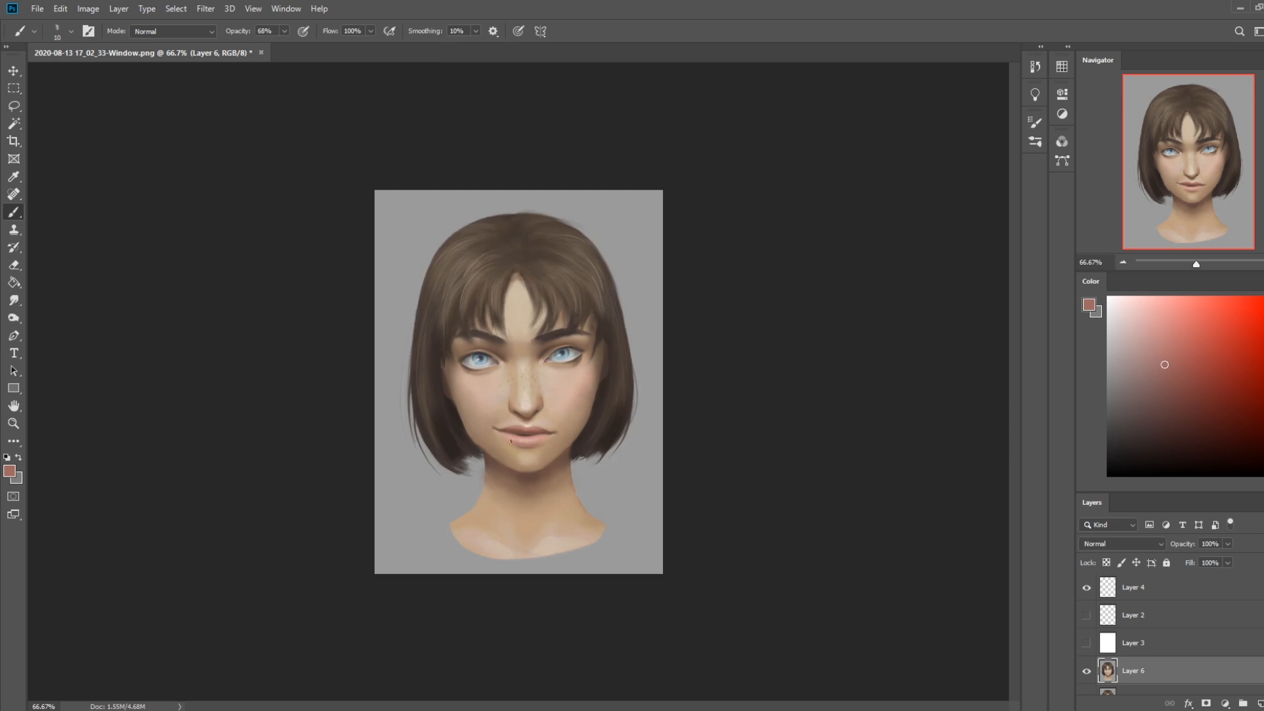
{"action": "key", "text": "bracketright"}
{"action": "key", "text": "bracketright"}
{"action": "key", "text": "bracketright"}
{"action": "key", "text": "bracketleft"}
{"action": "left_click", "coordinate": [534, 429], "text": "alt"}
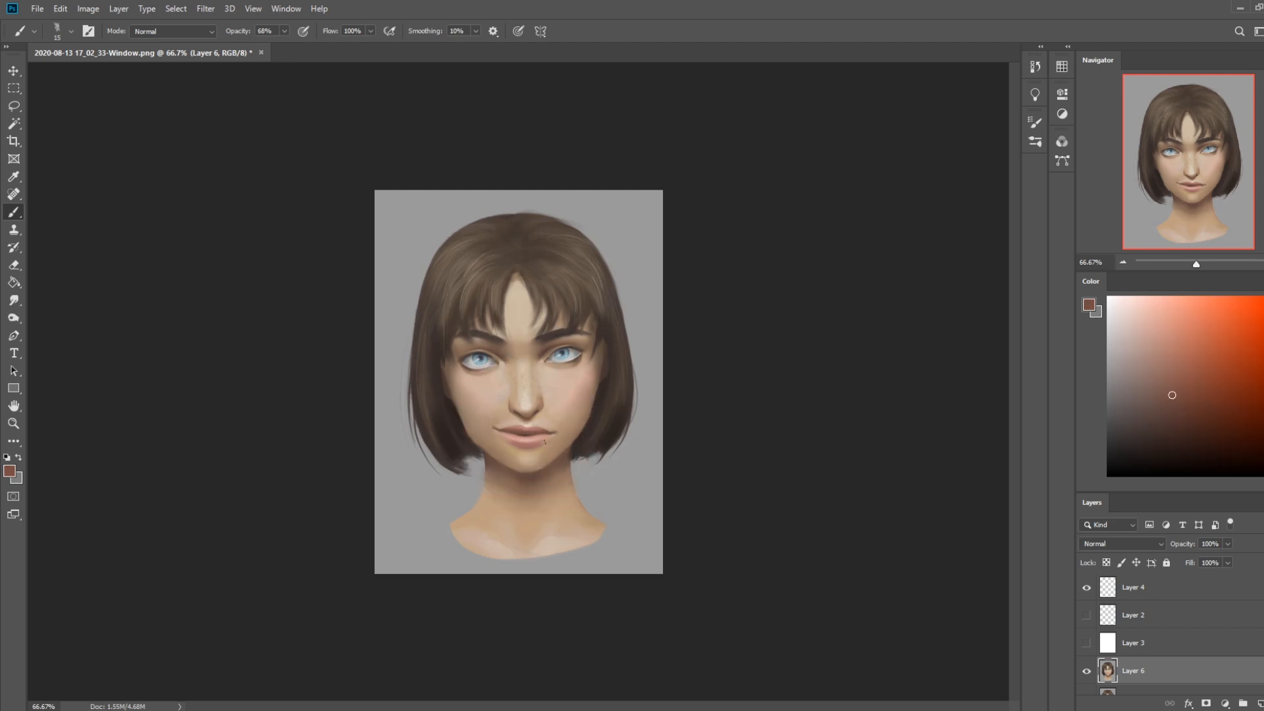
Sample browns below the nose, shift the colour to a dark red, and accent the lower edge of the eye
{"action": "left_click", "coordinate": [535, 422], "text": "alt"}
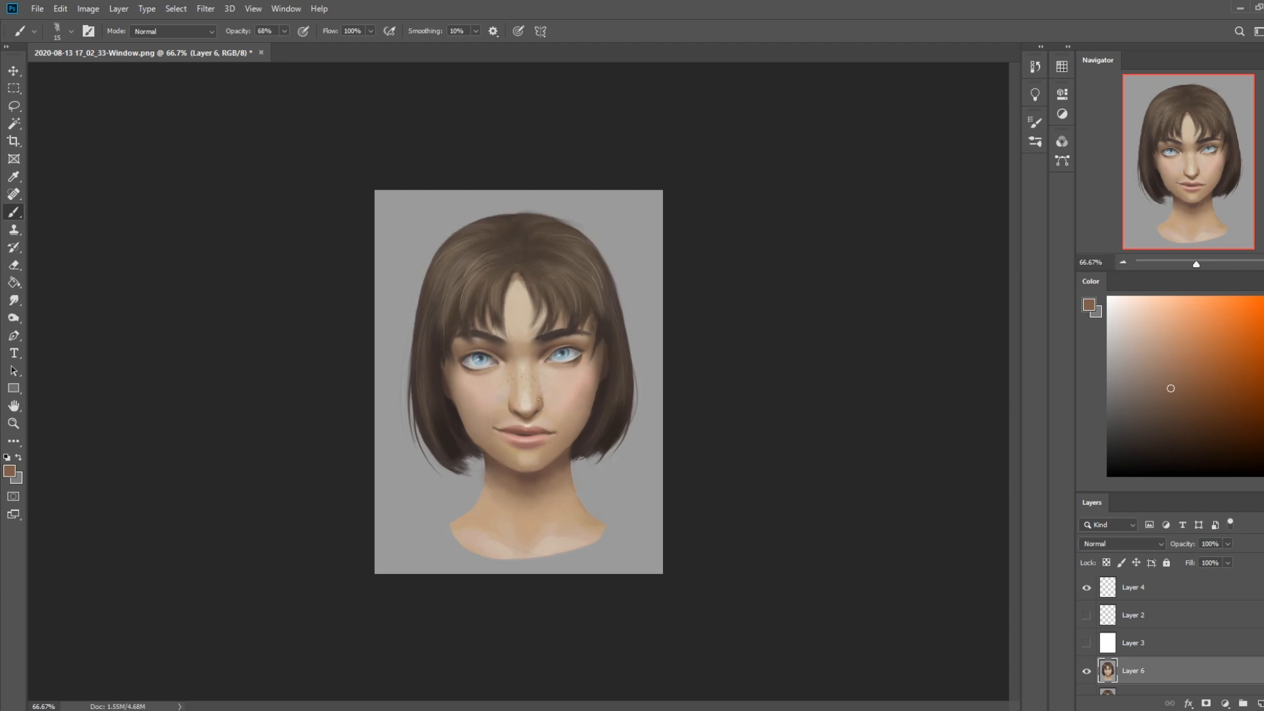
{"action": "left_click", "coordinate": [533, 414], "text": "alt"}
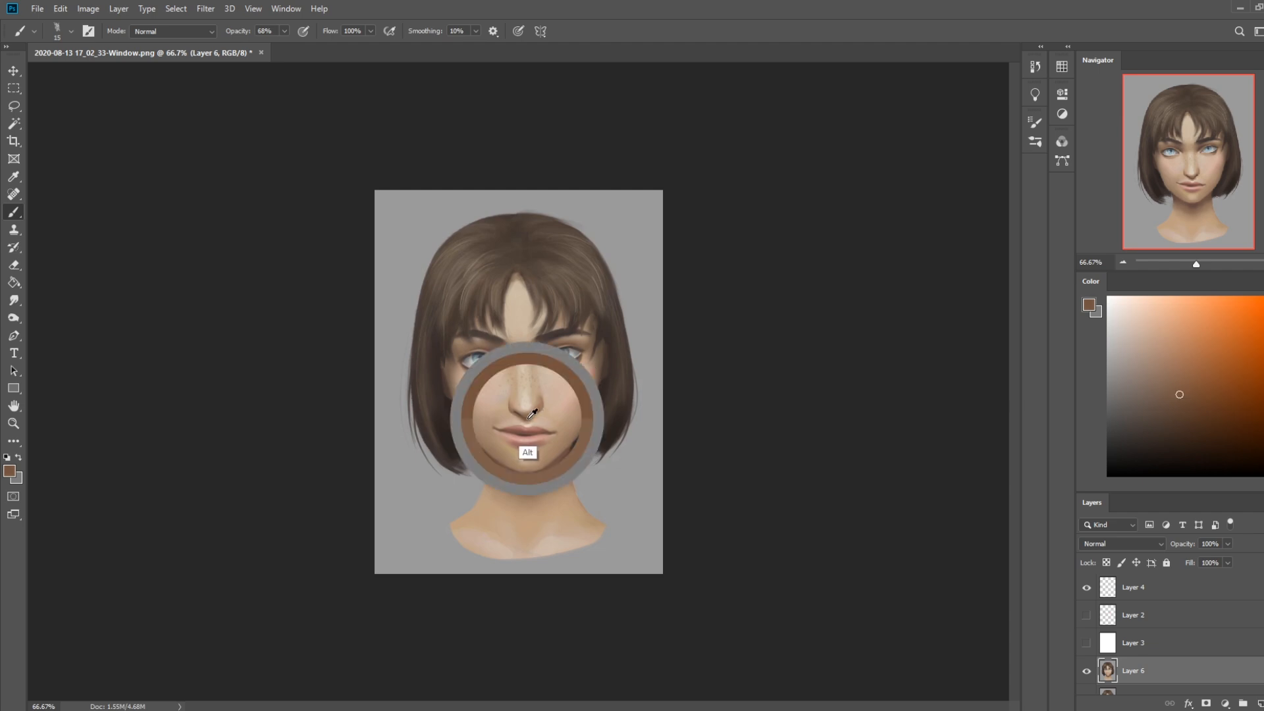
{"action": "left_click_drag", "start_coordinate": [1263, 465], "coordinate": [1263, 471]}
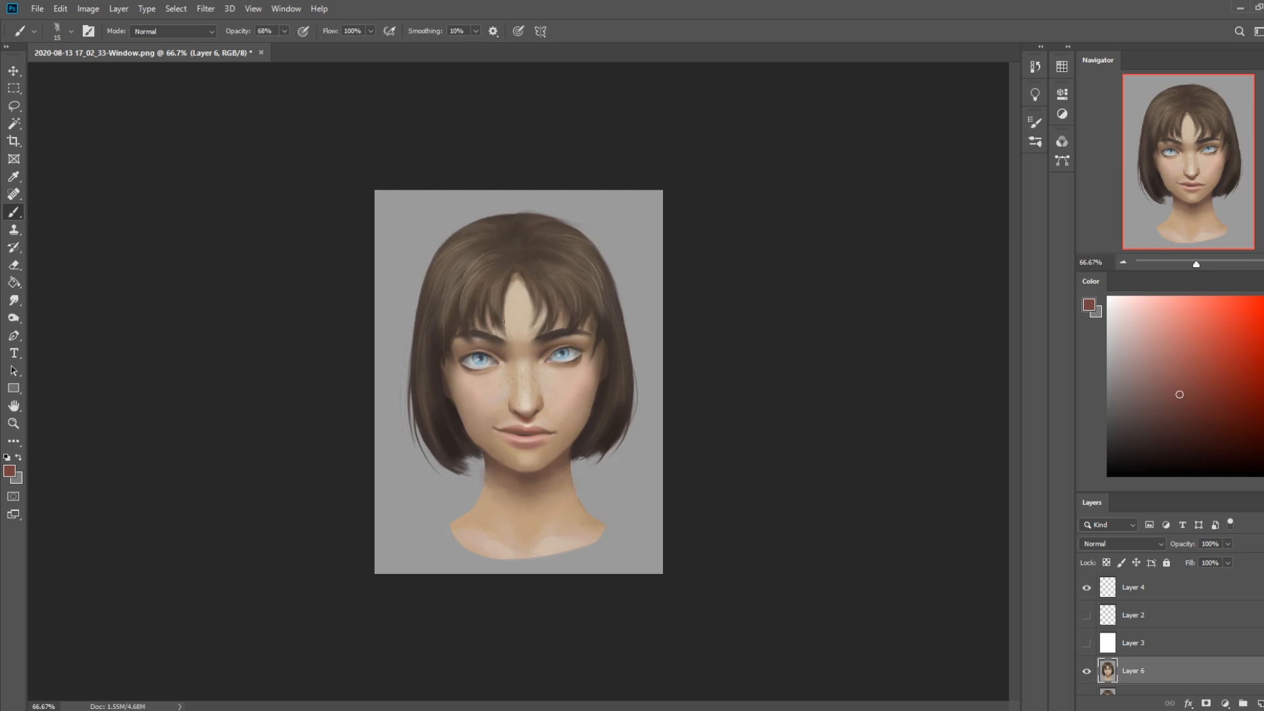
{"action": "left_click_drag", "start_coordinate": [500, 367], "coordinate": [462, 365]}
Try sketching shoulder lines on both sides of the neck and a circle over one shoulder, undoing the strokes
{"action": "left_click_drag", "start_coordinate": [482, 491], "coordinate": [402, 519]}
{"action": "left_click_drag", "start_coordinate": [587, 485], "coordinate": [657, 509]}
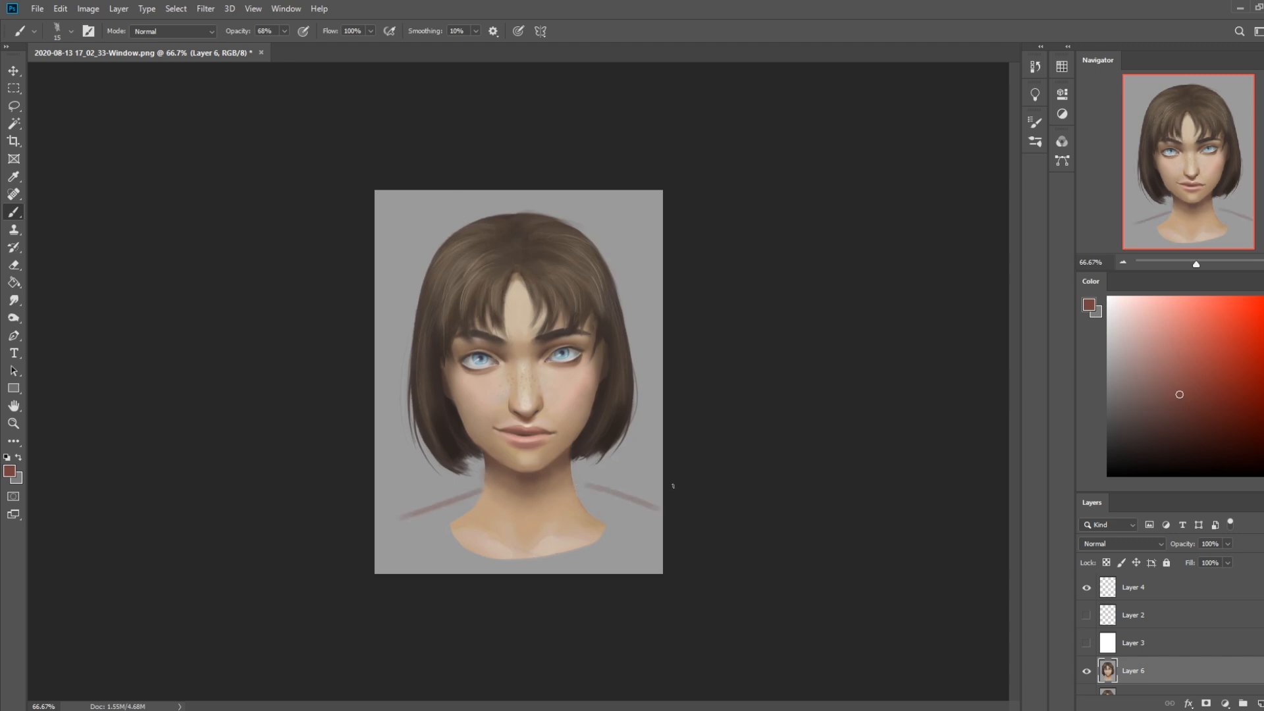
{"action": "key", "text": "ctrl+z"}
{"action": "key", "text": "ctrl+z"}
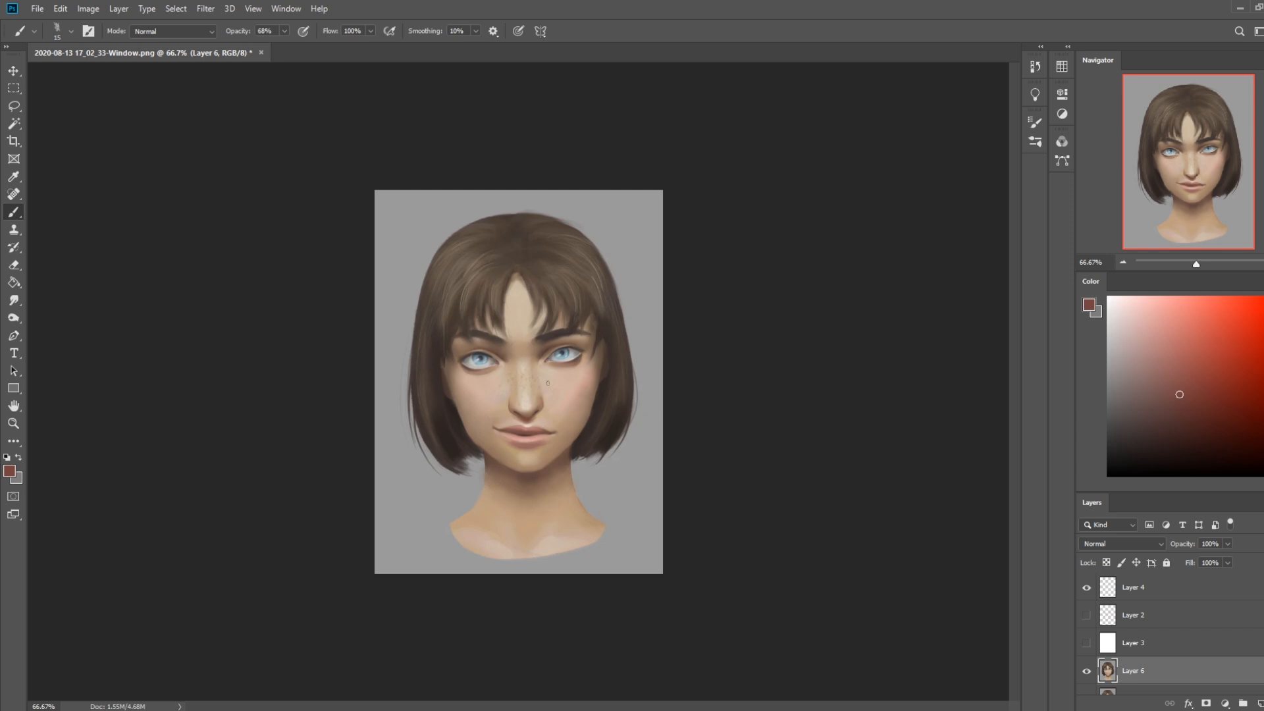
{"action": "left_click_drag", "start_coordinate": [587, 476], "coordinate": [613, 468]}
{"action": "left_click_drag", "start_coordinate": [550, 527], "coordinate": [656, 507]}
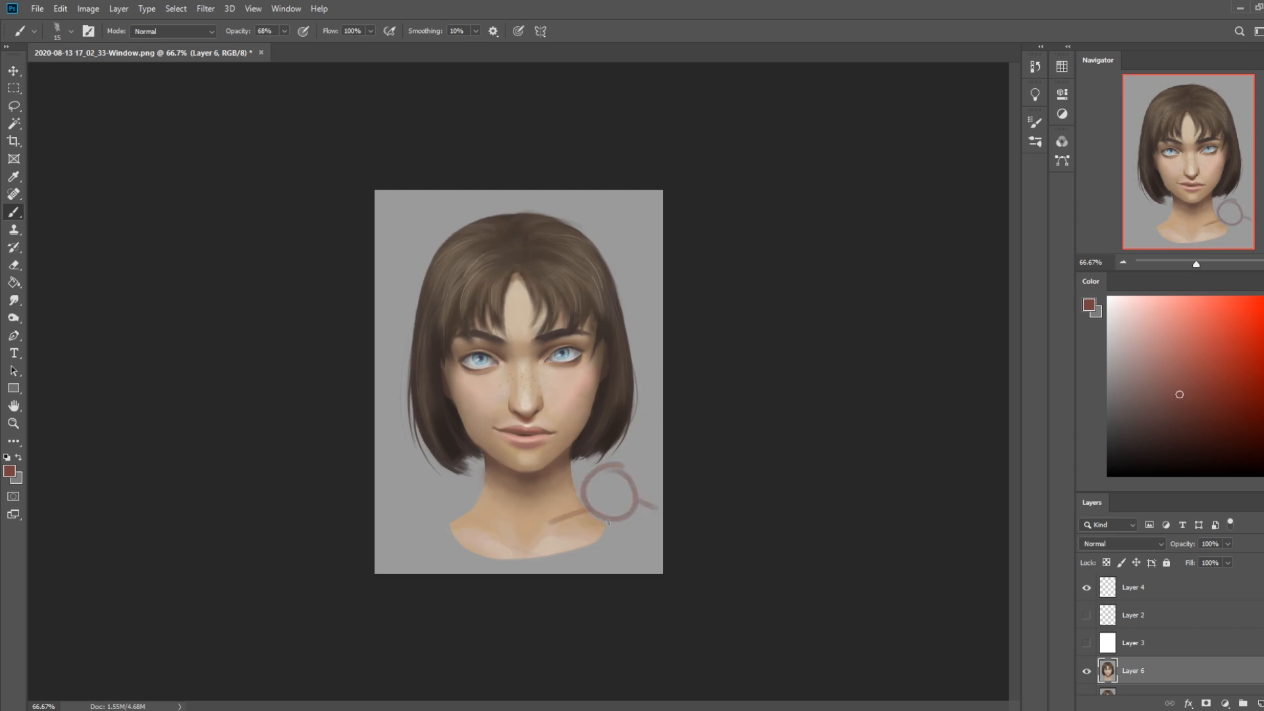
{"action": "key", "text": "ctrl+z"}
{"action": "key", "text": "ctrl+z"}
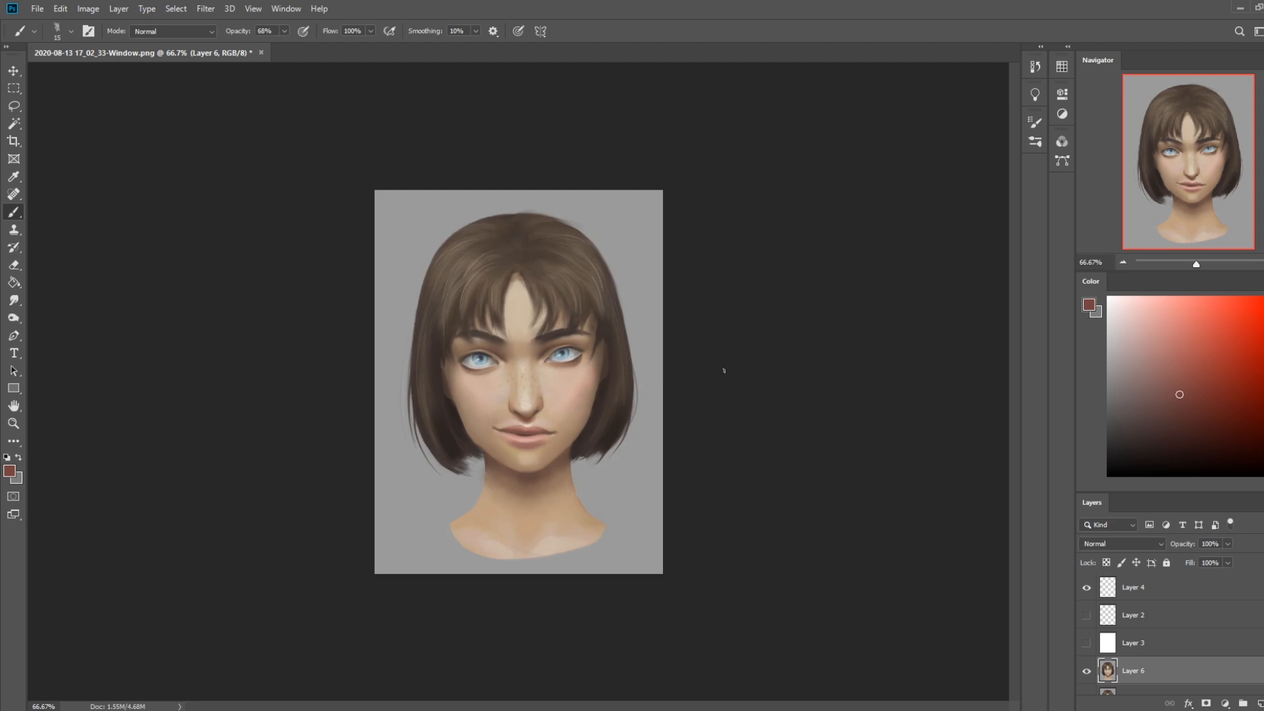
Lasso both eyebrows, copy them to a new layer, and nudge the copy slightly downward
{"action": "key", "text": "l"}
{"action": "mouse_move", "coordinate": [510, 319]}
{"action": "left_mouse_down"}
{"action": "mouse_move", "coordinate": [474, 348]}
{"action": "mouse_move", "coordinate": [602, 330]}
{"action": "mouse_move", "coordinate": [528, 355]}
{"action": "mouse_move", "coordinate": [518, 340]}
{"action": "left_mouse_up"}
{"action": "key", "text": "alt"}
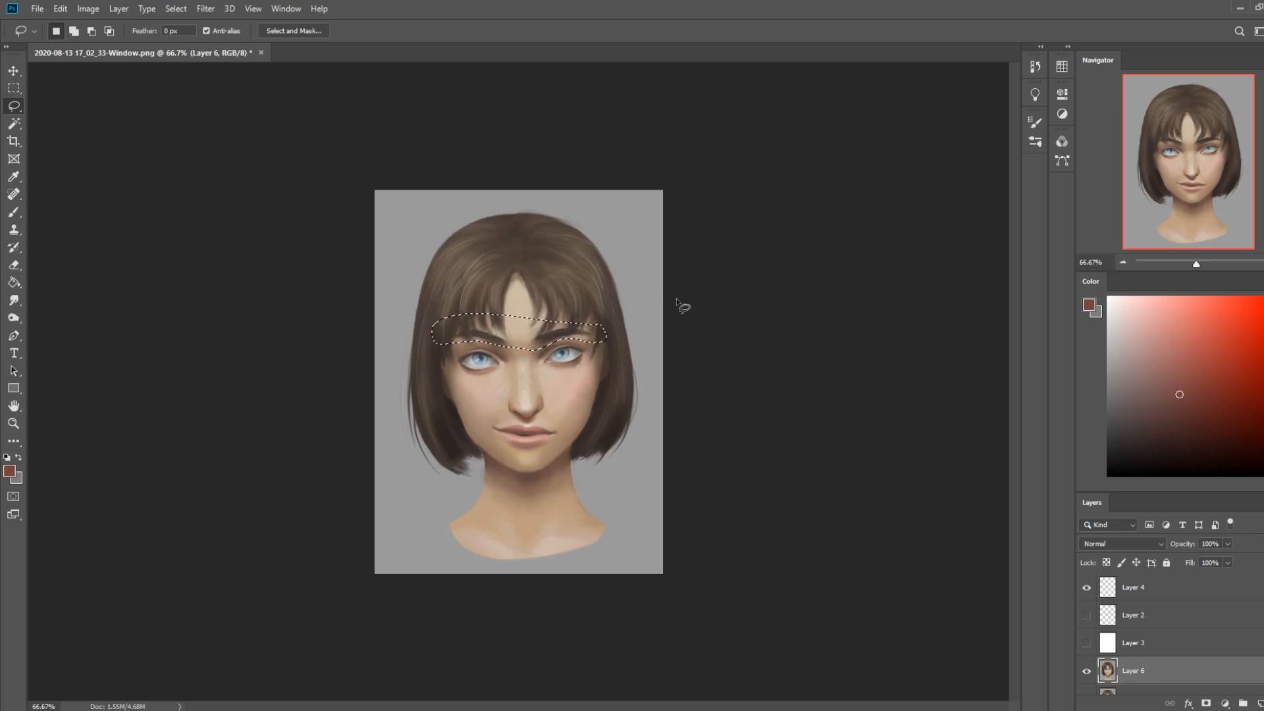
{"action": "key", "text": "ctrl+j"}
{"action": "key", "text": "v"}
{"action": "key", "text": "Down"}
{"action": "key", "text": "Down"}
{"action": "key", "text": "Down"}
{"action": "key", "text": "Down"}
{"action": "key", "text": "Down"}
{"action": "key", "text": "Down"}
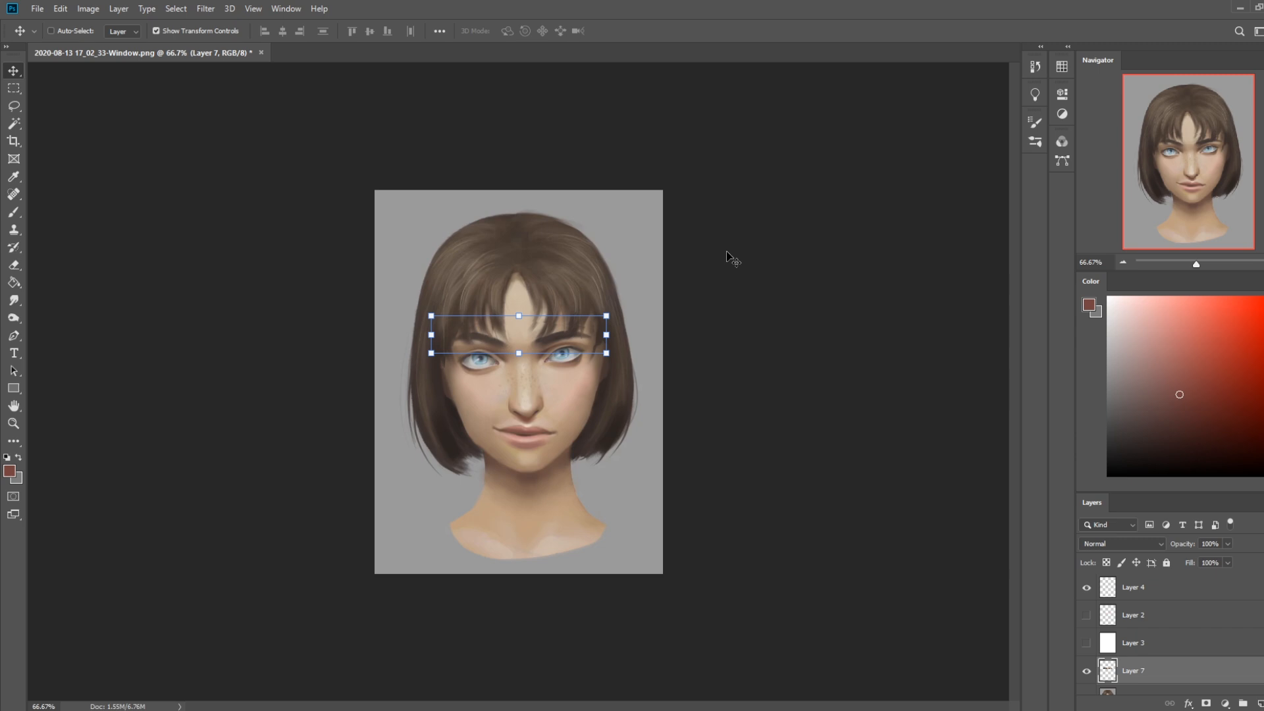
Erase the edges of the lowered eyebrow copy with the Eraser at 100% opacity, enlarging it to 60 px
{"action": "key", "text": "e"}
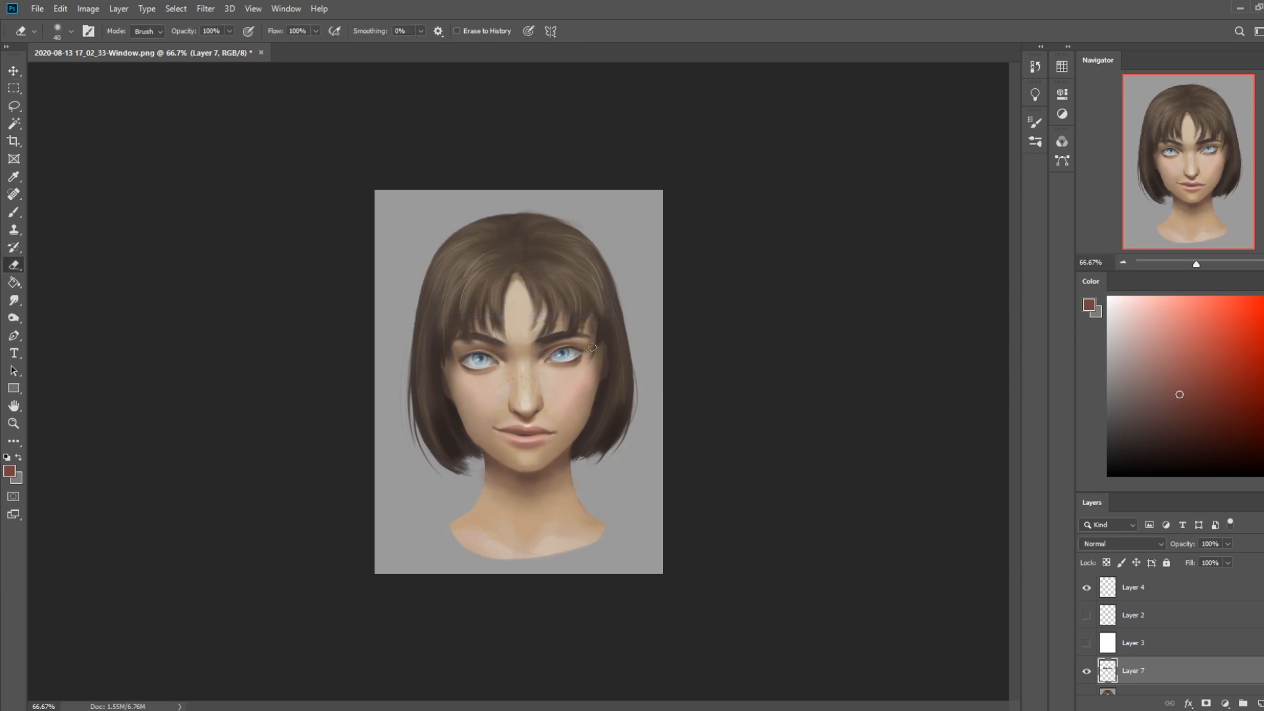
{"action": "key", "text": "bracketright"}
{"action": "key", "text": "bracketright"}
Compare the portrait with and without the lowered eyebrow layer, enlarging the layer list and leaving the layer shown
{"action": "left_click", "coordinate": [1087, 671]}
{"action": "left_click", "coordinate": [1087, 671]}
{"action": "left_click", "coordinate": [1087, 671]}
{"action": "left_click", "coordinate": [1087, 672]}
{"action": "left_click", "coordinate": [1087, 672]}
{"action": "left_click", "coordinate": [1087, 671]}
{"action": "left_click", "coordinate": [1087, 672]}
{"action": "scroll", "coordinate": [1221, 637], "scroll_direction": "down", "scroll_amount": 2}
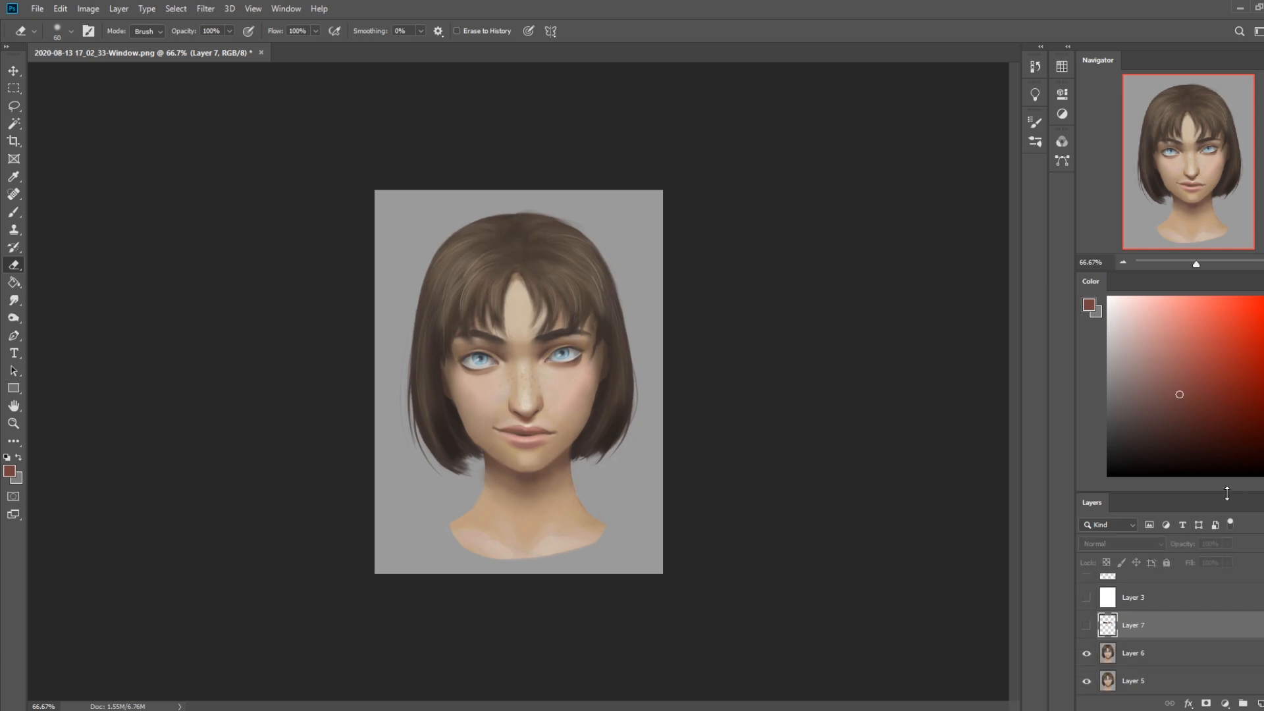
{"action": "left_click_drag", "start_coordinate": [1226, 493], "coordinate": [1228, 494]}
{"action": "left_click_drag", "start_coordinate": [1229, 493], "coordinate": [1223, 387]}
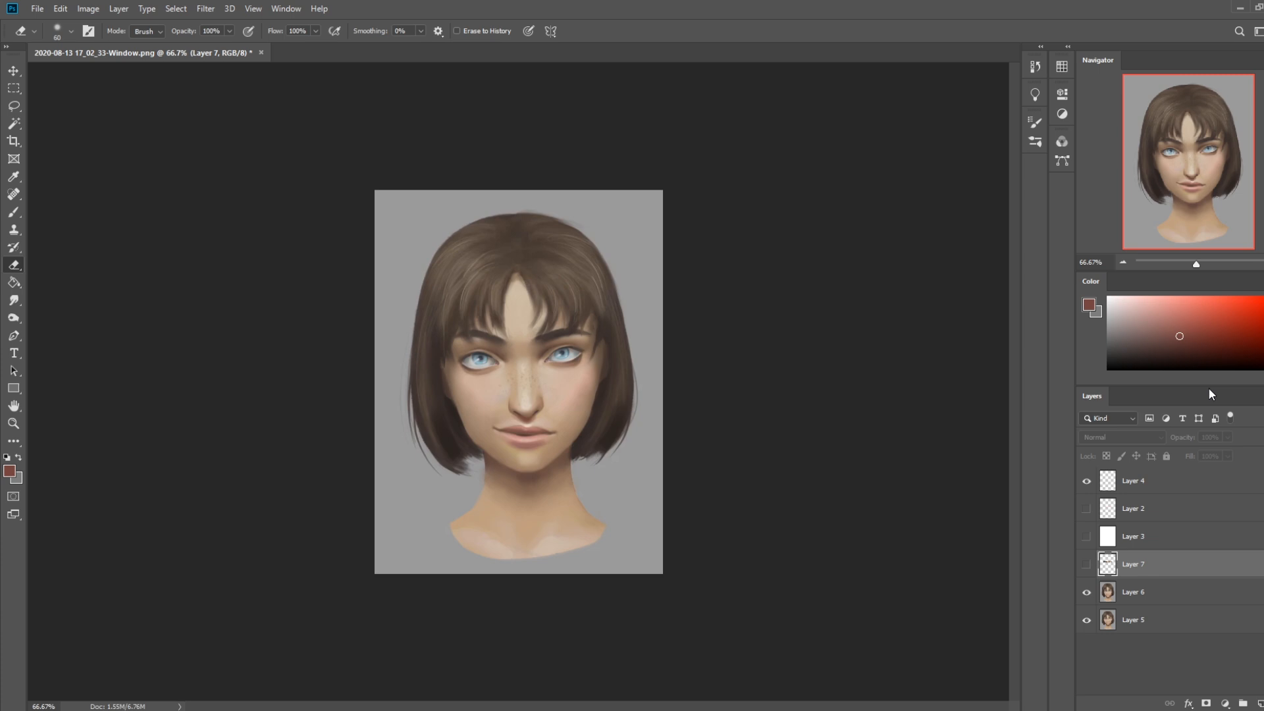
{"action": "left_click", "coordinate": [1086, 564]}
{"action": "left_click", "coordinate": [1086, 564]}
{"action": "left_click", "coordinate": [1086, 567]}
{"action": "left_click", "coordinate": [1086, 566]}
{"action": "left_click", "coordinate": [1086, 568]}
{"action": "left_click", "coordinate": [1087, 567]}
{"action": "left_click", "coordinate": [1086, 567]}
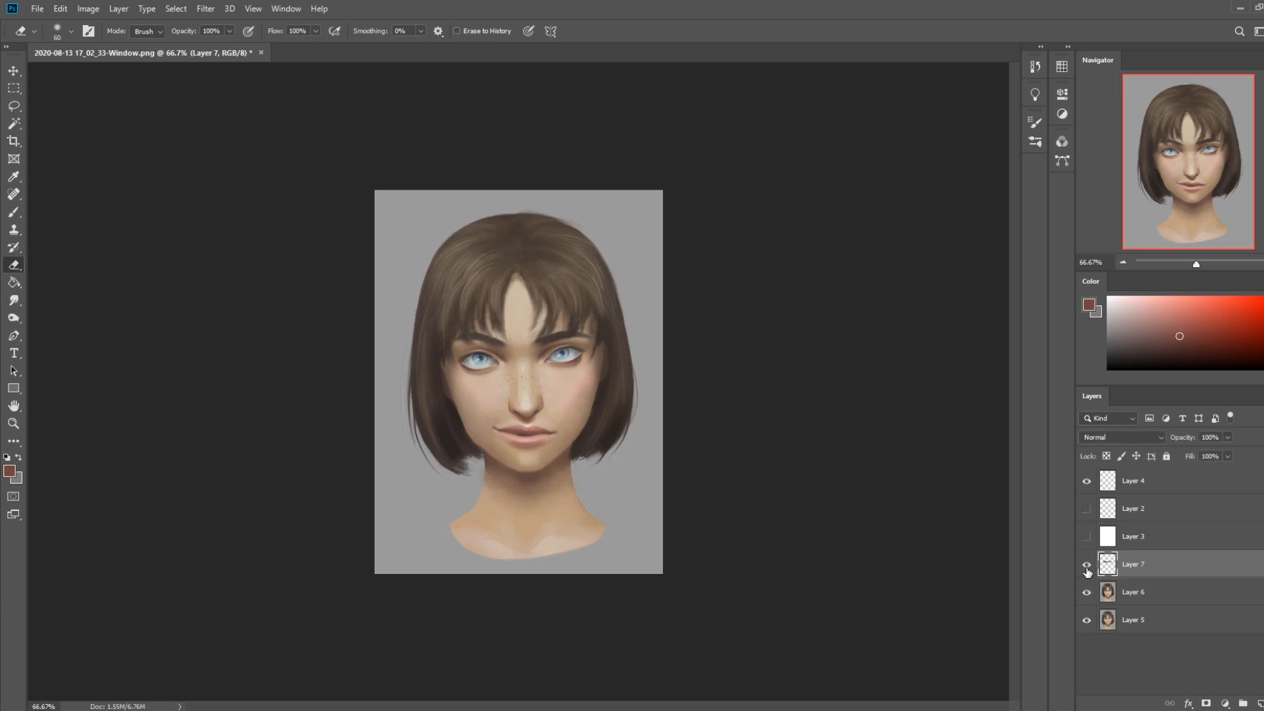
{"action": "left_click", "coordinate": [1086, 566]}
{"action": "left_click", "coordinate": [1086, 569]}
{"action": "left_click", "coordinate": [1086, 570]}
{"action": "left_click", "coordinate": [1087, 571]}
{"action": "left_click", "coordinate": [1087, 571]}
{"action": "left_click", "coordinate": [1089, 571]}
{"action": "left_click", "coordinate": [1087, 570]}
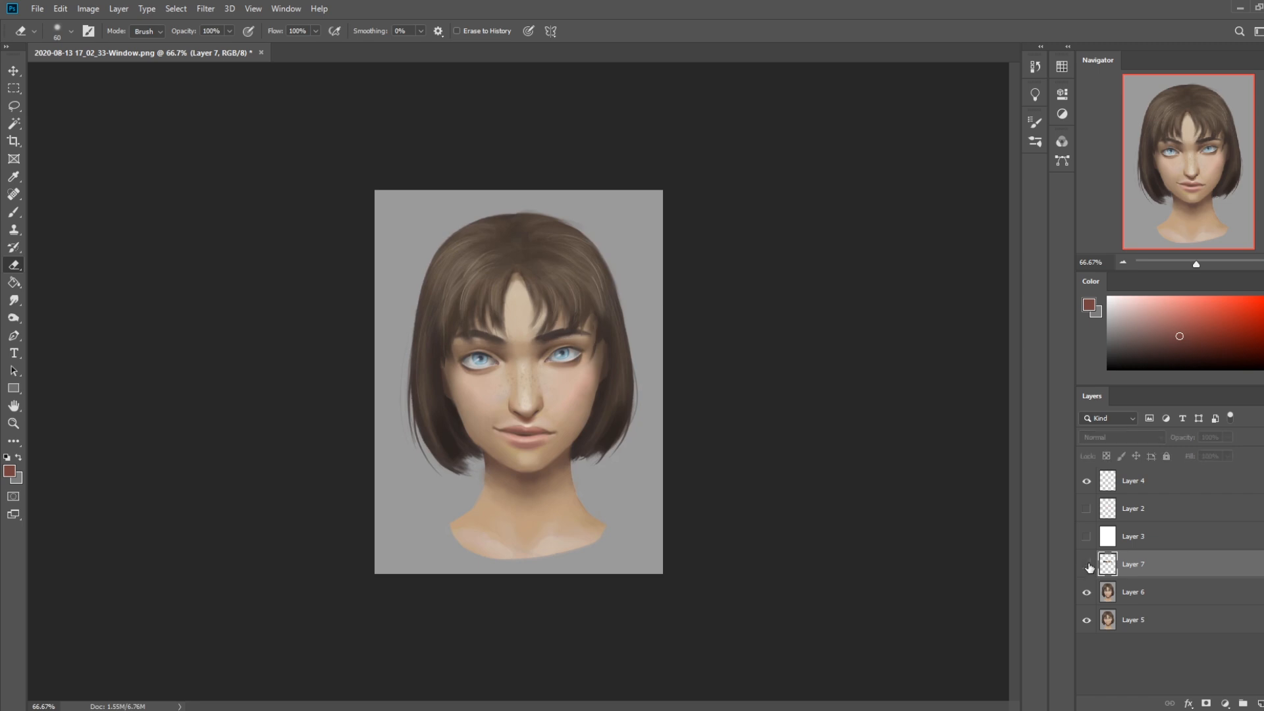
{"action": "left_click", "coordinate": [1088, 571]}
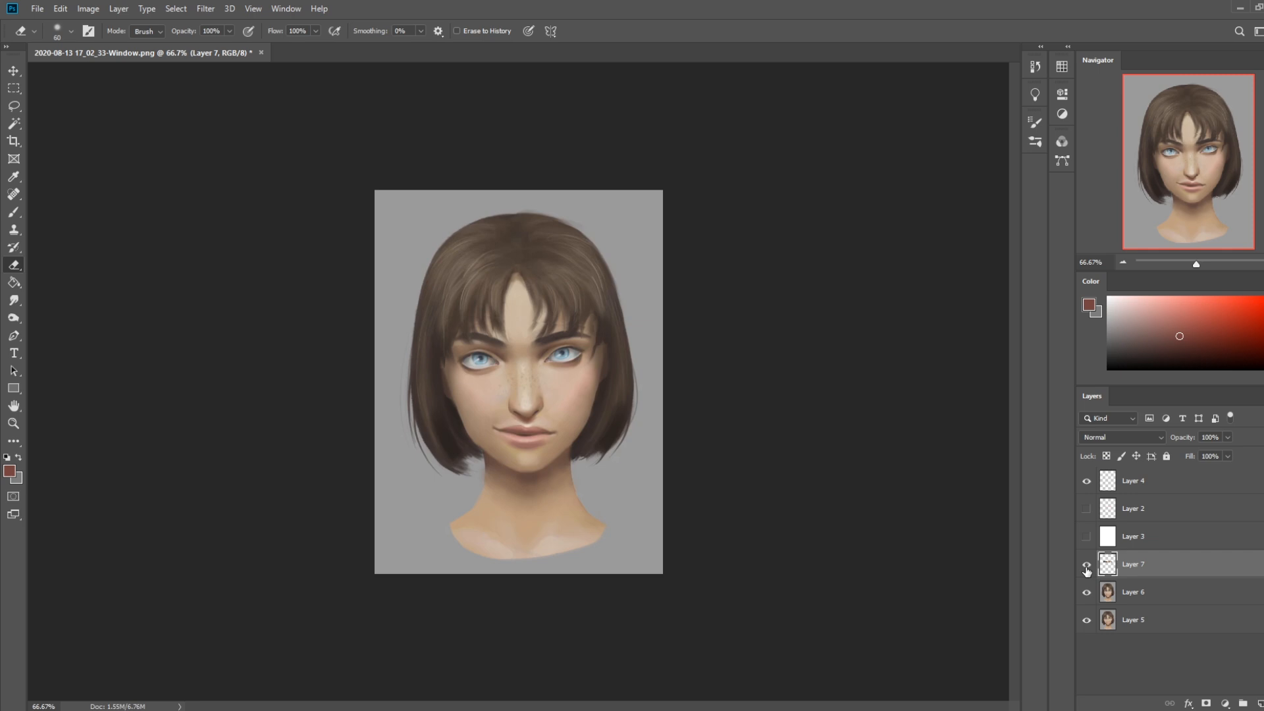
{"action": "left_click", "coordinate": [1088, 570]}
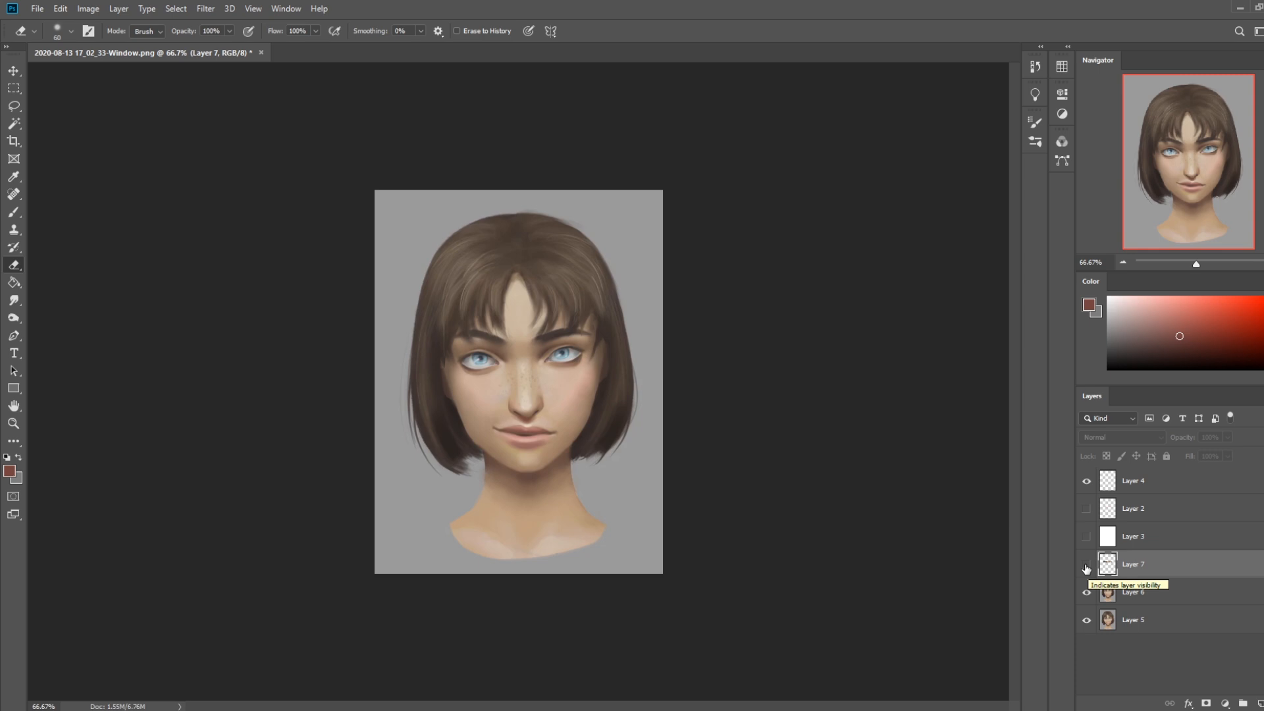
{"action": "left_click", "coordinate": [1087, 568]}
{"action": "left_click", "coordinate": [1087, 568]}
{"action": "left_click", "coordinate": [1087, 568]}
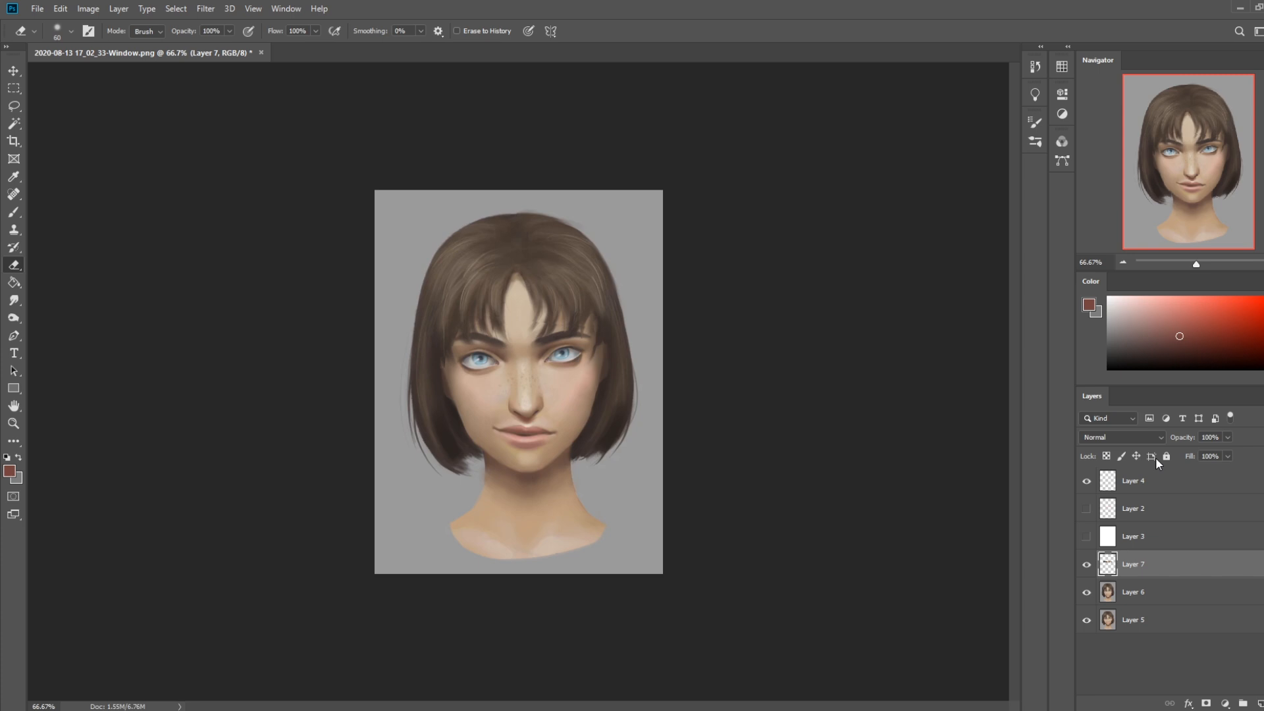
Compare the portrait without the lowered eyebrows and against its original opened state in the history, returning to the latest state
{"action": "left_click", "coordinate": [1087, 565]}
{"action": "left_click", "coordinate": [1087, 565]}
{"action": "left_click", "coordinate": [1036, 66]}
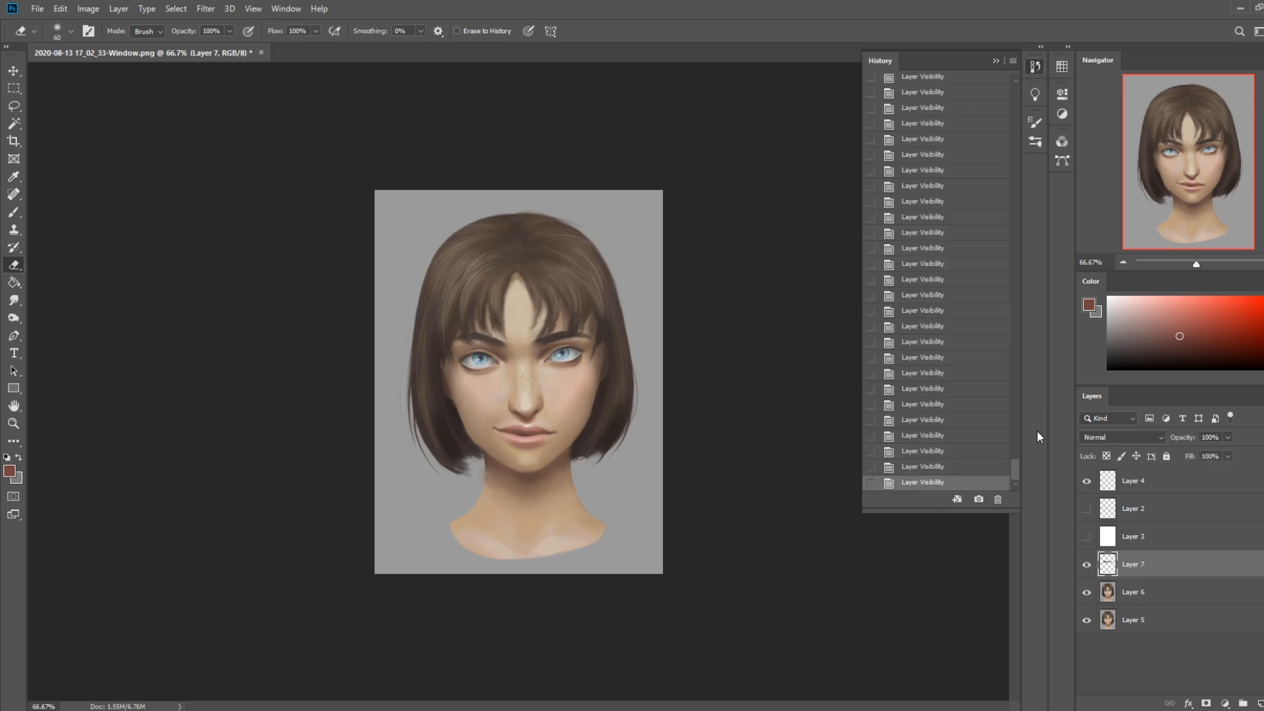
{"action": "left_click_drag", "start_coordinate": [1016, 469], "coordinate": [1030, 79]}
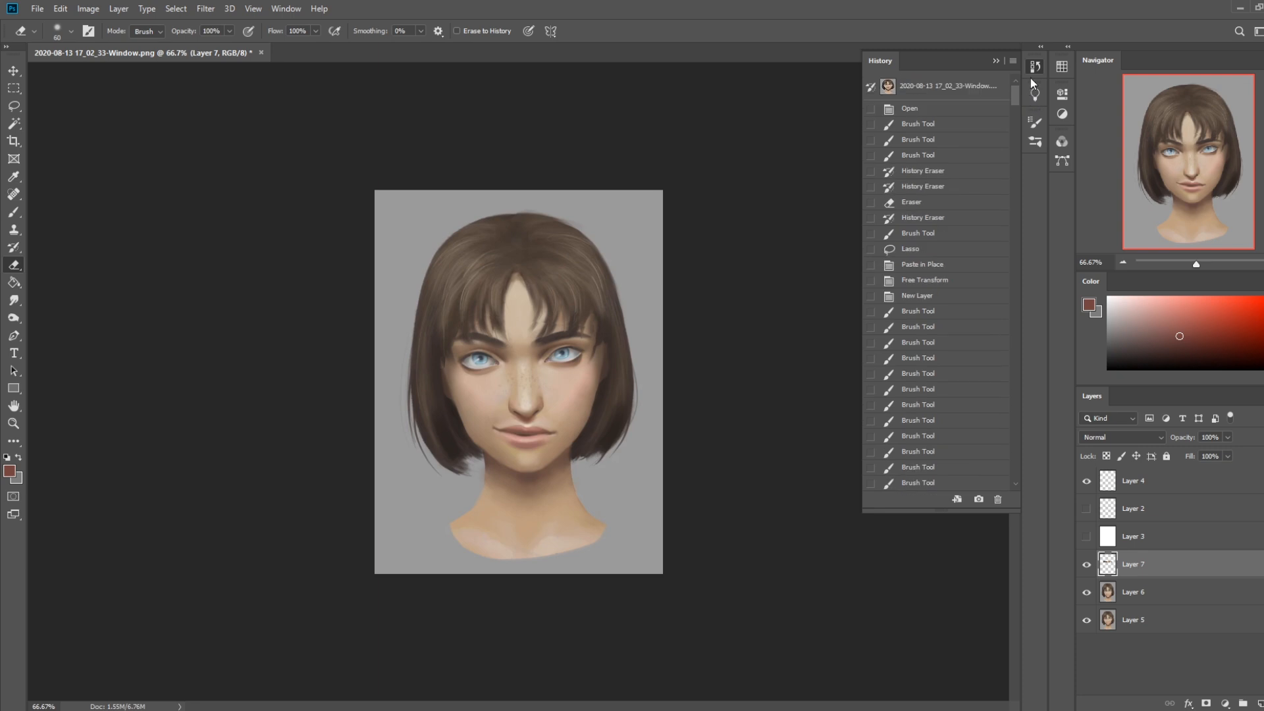
{"action": "left_click", "coordinate": [977, 89]}
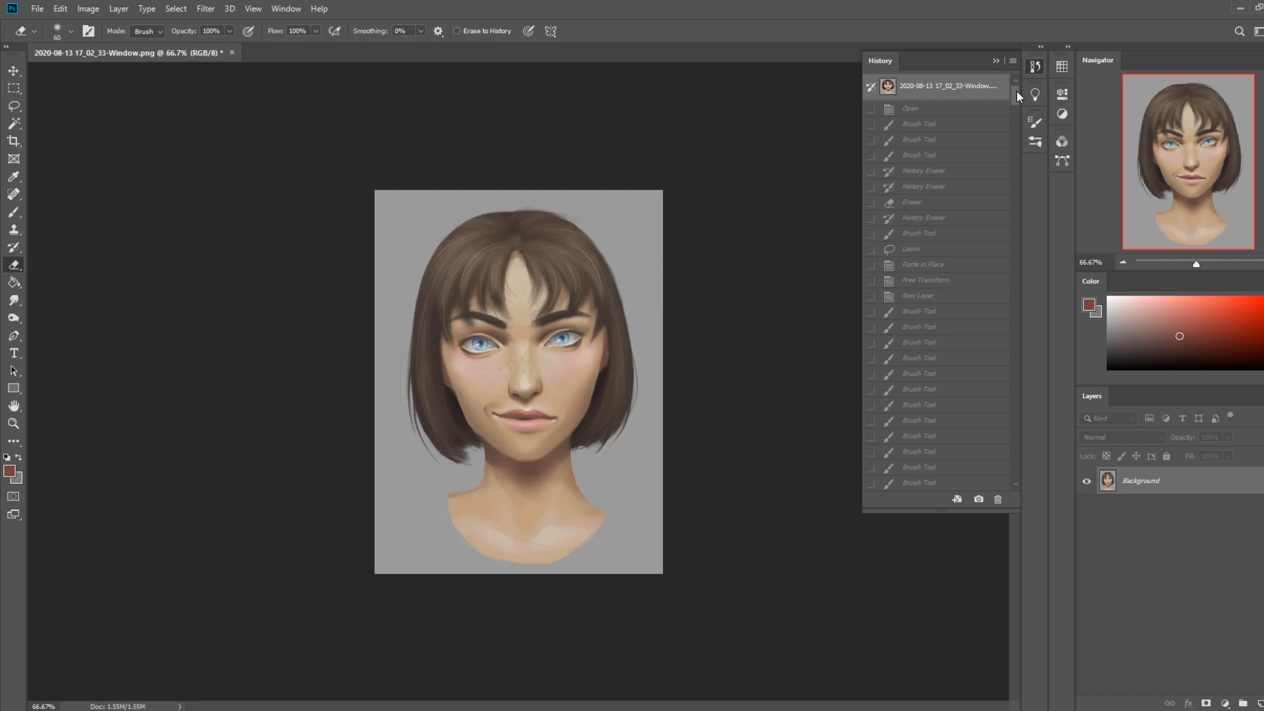
{"action": "left_click_drag", "start_coordinate": [1017, 91], "coordinate": [1013, 479]}
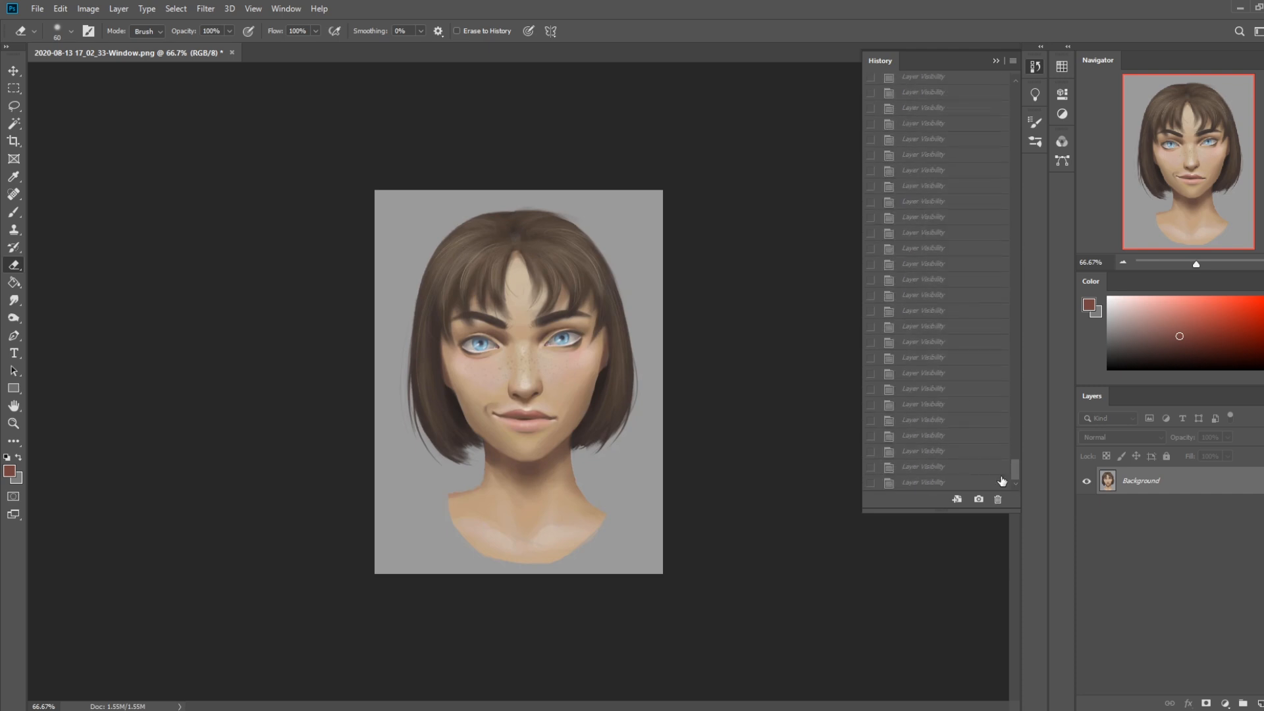
{"action": "left_click", "coordinate": [914, 483]}
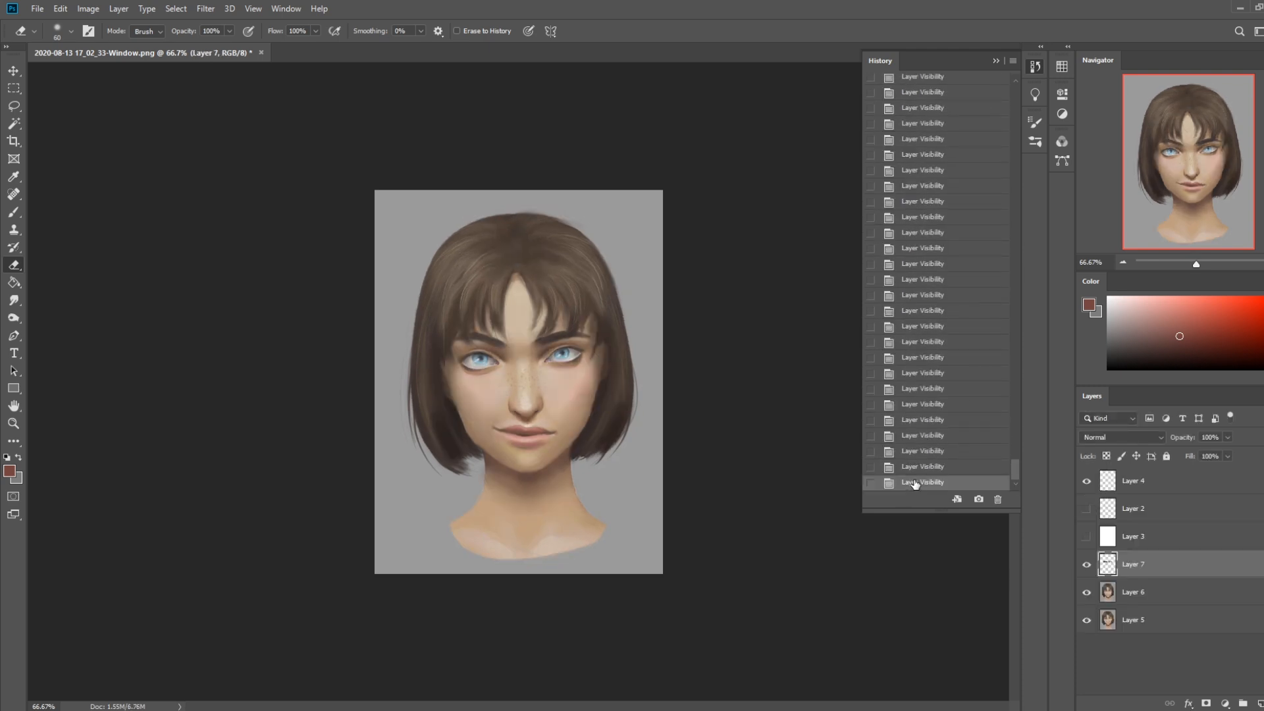
Hide Layer 7 with the lowered eyebrows and make Layer 6 the active layer
{"action": "left_click", "coordinate": [1087, 564]}
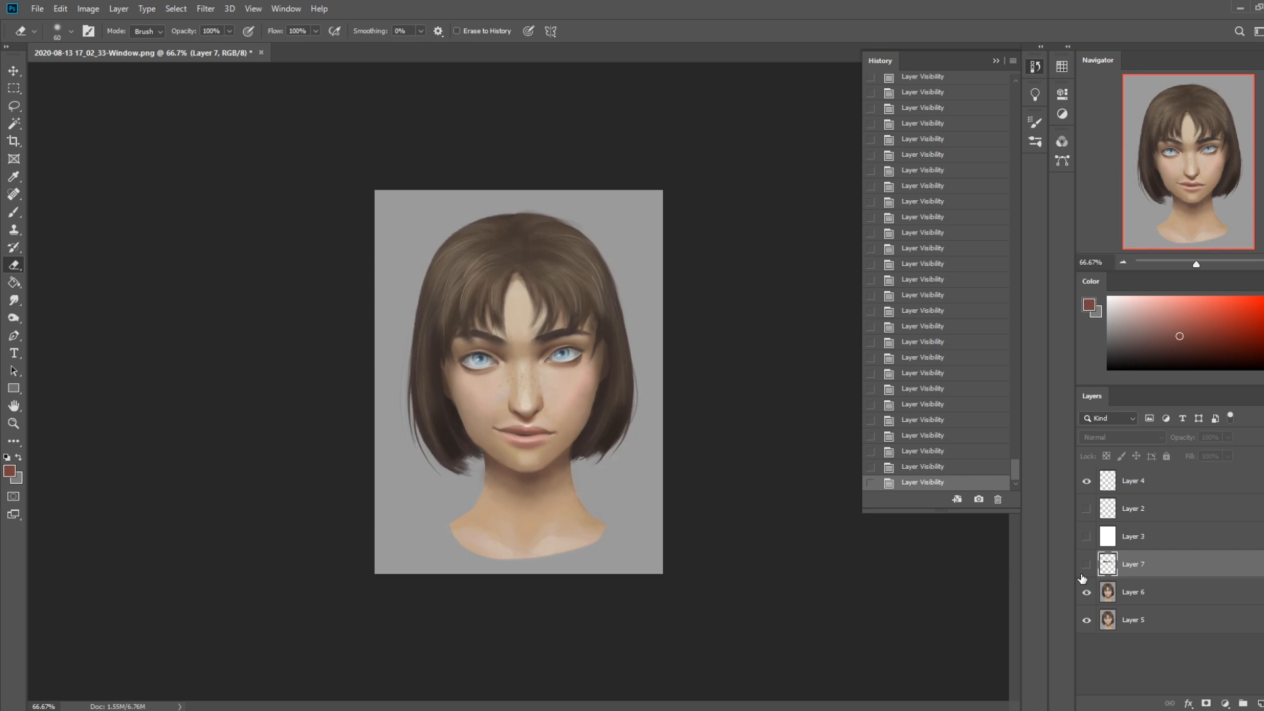
{"action": "left_click", "coordinate": [993, 60]}
{"action": "left_click", "coordinate": [887, 408]}
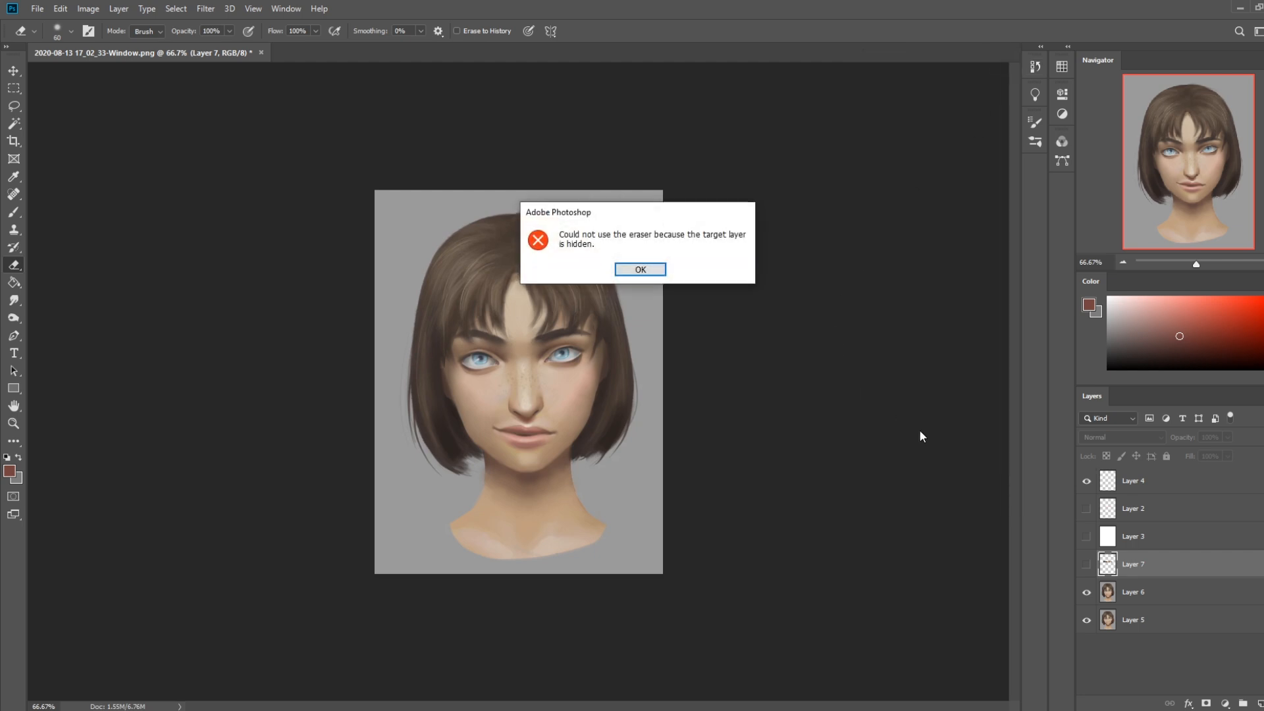
{"action": "left_click", "coordinate": [639, 269]}
{"action": "left_click", "coordinate": [1160, 596]}
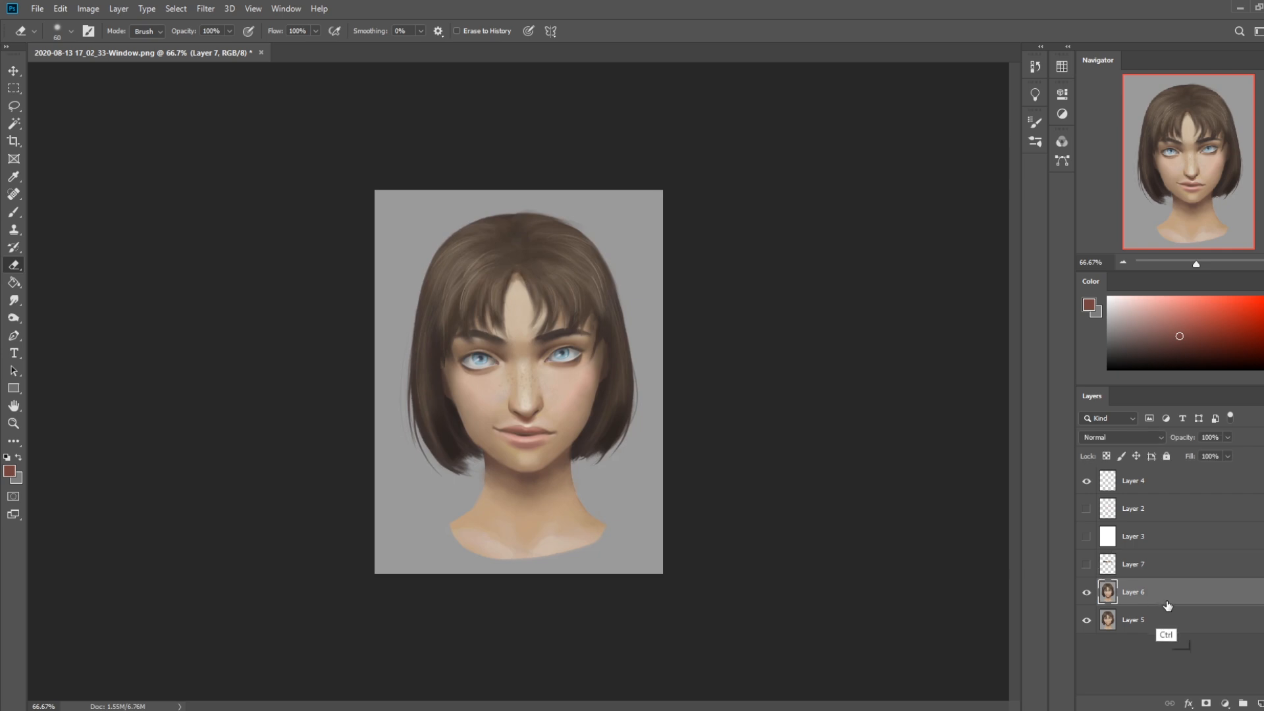
Switch to the Brush tool with a soft brush and sample dark brown from the eyebrow
{"action": "key", "text": "ctrl+plus"}
{"action": "key", "text": "b"}
{"action": "right_click", "coordinate": [636, 337]}
{"action": "left_click", "coordinate": [644, 383]}
{"action": "left_click", "coordinate": [886, 154]}
{"action": "left_click", "coordinate": [591, 310], "text": "alt"}
{"action": "key", "text": "bracketleft"}
{"action": "key", "text": "bracketleft"}
{"action": "key", "text": "bracketleft"}
{"action": "key", "text": "bracketleft"}
{"action": "key", "text": "bracketleft"}
{"action": "key", "text": "bracketleft"}
{"action": "key", "text": "bracketleft"}
{"action": "key", "text": "bracketleft"}
{"action": "key", "text": "bracketleft"}
{"action": "key", "text": "bracketleft"}
{"action": "key", "text": "bracketleft"}
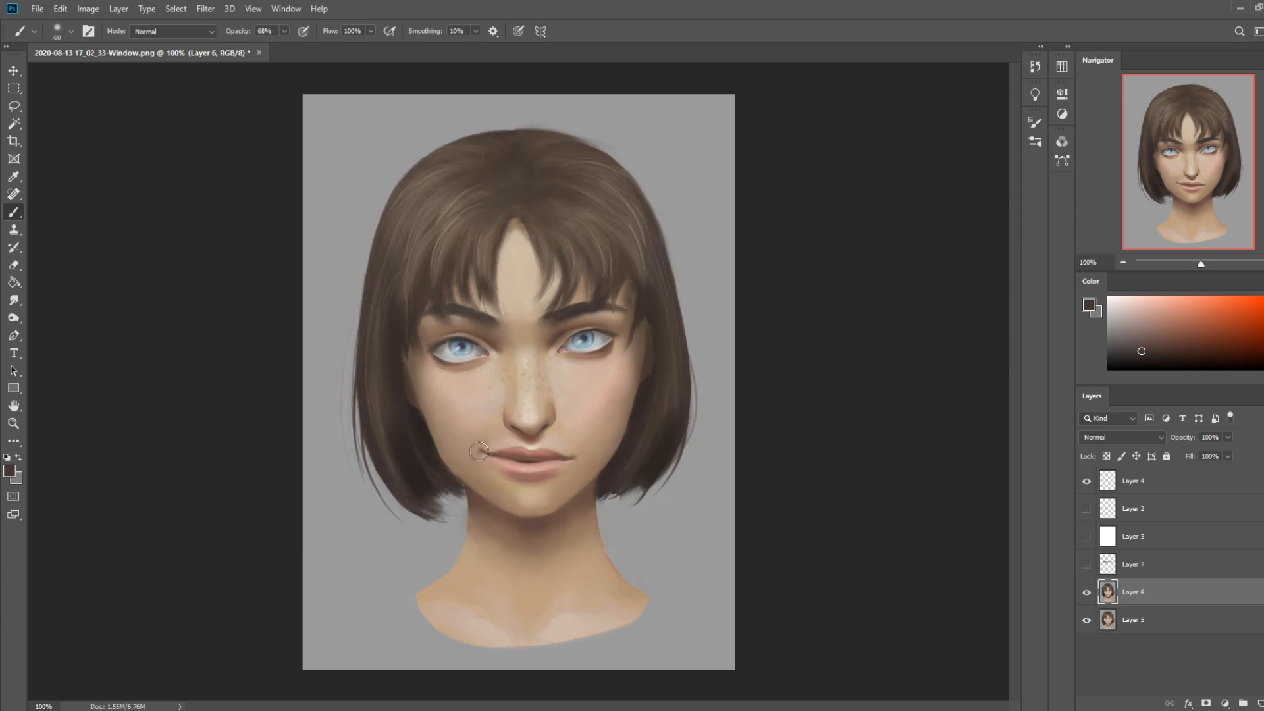
Set the brush opacity to 36%, reduce it to 20 px, and paint over the mouth corner on the viewer's left
{"action": "left_click_drag", "start_coordinate": [284, 30], "coordinate": [264, 45]}
{"action": "key", "text": "bracketright"}
{"action": "key", "text": "bracketright"}
{"action": "key", "text": "bracketright"}
{"action": "key", "text": "bracketright"}
{"action": "key", "text": "bracketleft"}
{"action": "key", "text": "bracketleft"}
{"action": "key", "text": "bracketleft"}
{"action": "key", "text": "bracketleft"}
{"action": "key", "text": "bracketleft"}
{"action": "key", "text": "bracketleft"}
{"action": "key", "text": "bracketleft"}
{"action": "key", "text": "bracketleft"}
{"action": "key", "text": "bracketleft"}
{"action": "key", "text": "bracketleft"}
{"action": "key", "text": "bracketleft"}
{"action": "left_click", "coordinate": [480, 454], "text": "alt"}
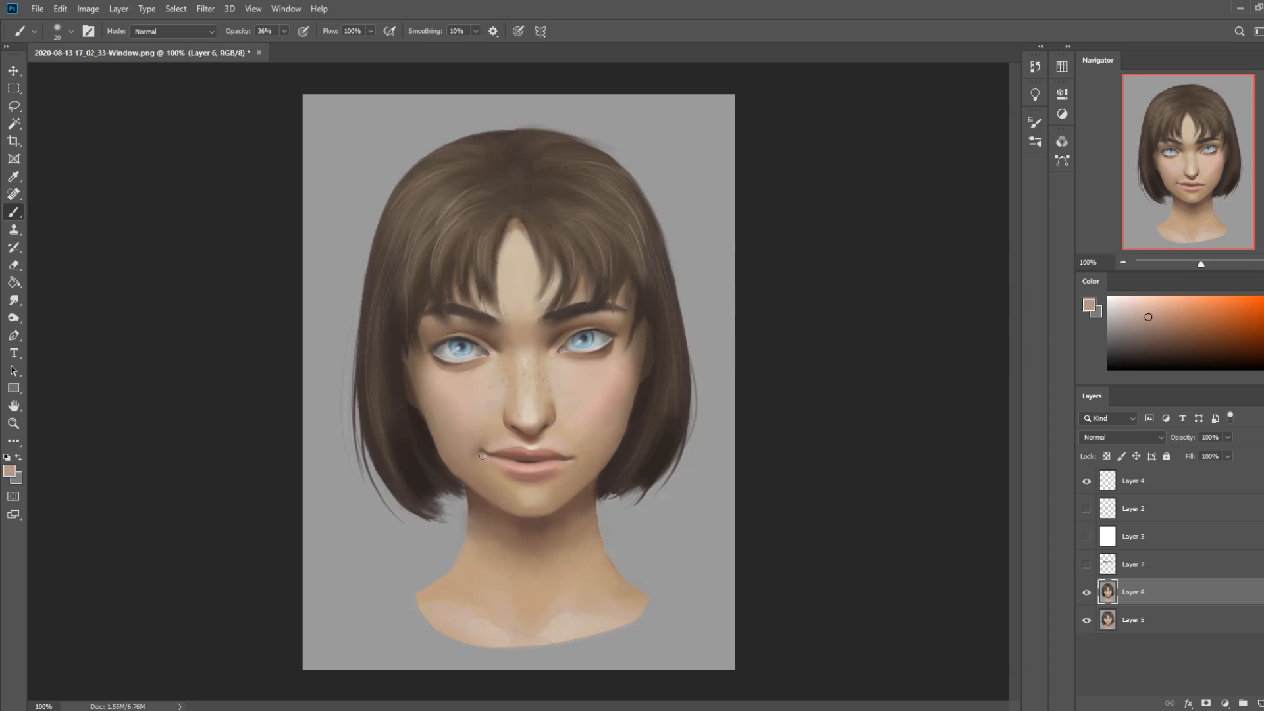
Sample lighter skin tones, enlarge the brush, and soften the skin beside the mouth corner on the viewer's left
{"action": "left_click", "coordinate": [513, 436], "text": "alt"}
{"action": "left_click", "coordinate": [537, 410], "text": "alt"}
{"action": "key", "text": "bracketright"}
{"action": "key", "text": "bracketright"}
{"action": "key", "text": "bracketright"}
{"action": "key", "text": "bracketright"}
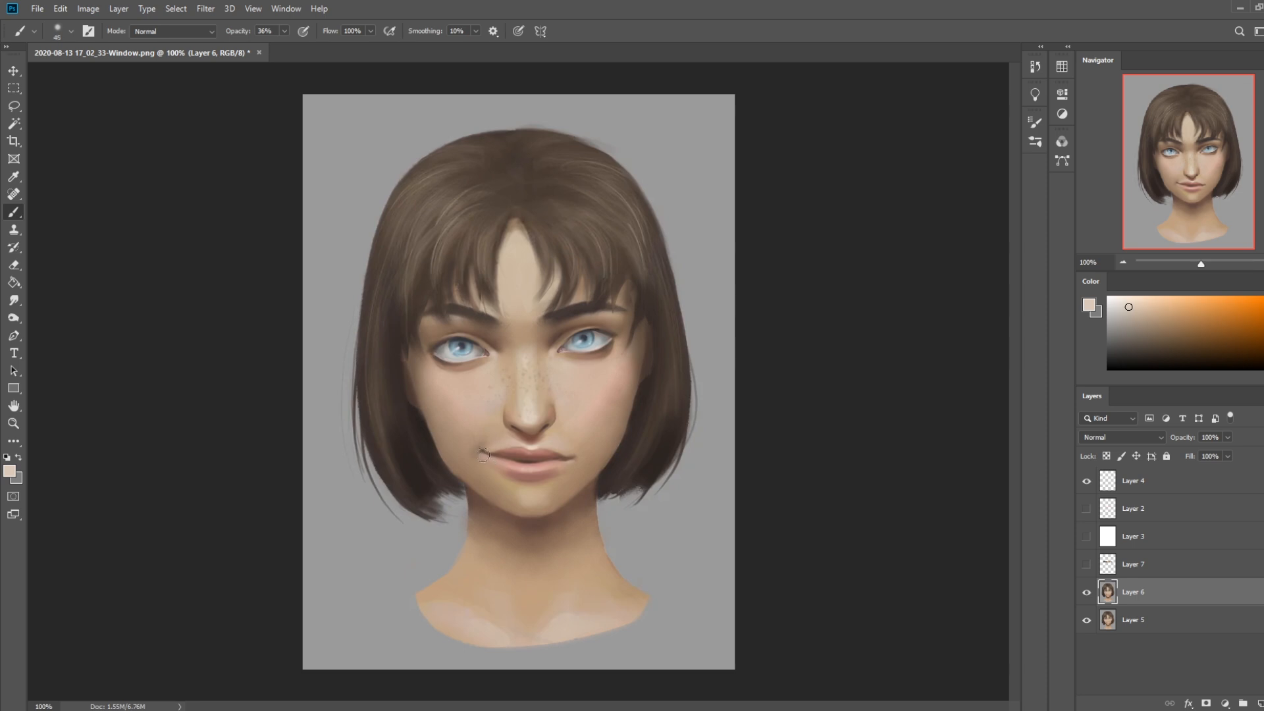
{"action": "key", "text": "bracketright"}
{"action": "key", "text": "bracketright"}
Shade around the mouth corner on the viewer's right with sampled browns, varying the brush size and ending at 10 px
{"action": "left_click", "coordinate": [569, 460], "text": "alt"}
{"action": "key", "text": "bracketright"}
{"action": "key", "text": "bracketright"}
{"action": "key", "text": "bracketright"}
{"action": "key", "text": "bracketright"}
{"action": "key", "text": "bracketright"}
{"action": "key", "text": "bracketright"}
{"action": "key", "text": "bracketright"}
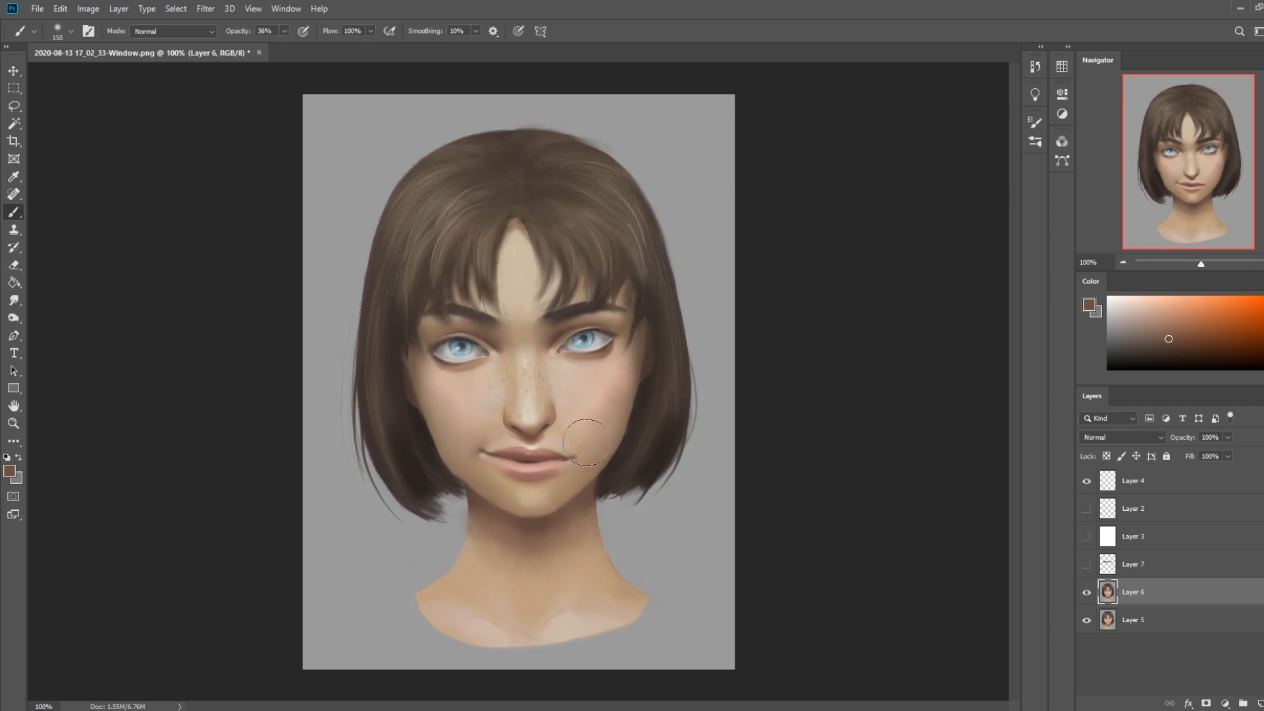
{"action": "left_click", "coordinate": [578, 288], "text": "alt"}
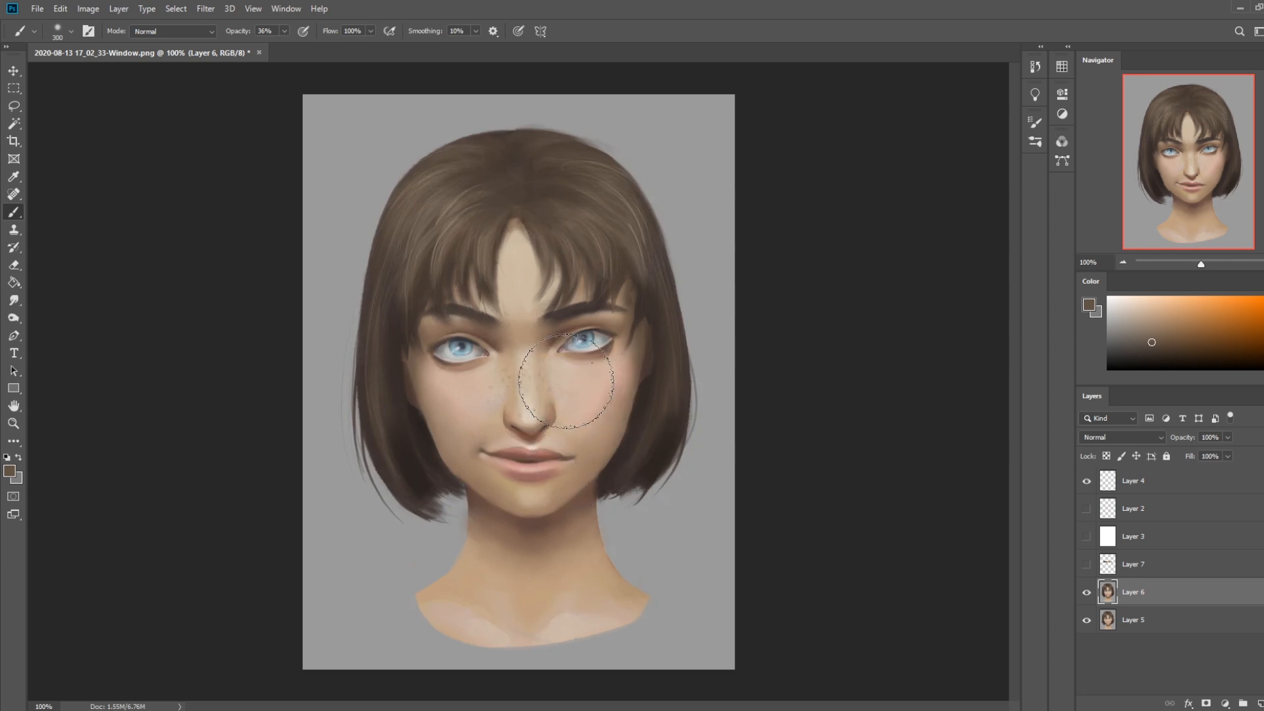
{"action": "key", "text": "bracketleft"}
{"action": "key", "text": "bracketleft"}
{"action": "key", "text": "bracketleft"}
{"action": "key", "text": "bracketleft"}
{"action": "key", "text": "bracketleft"}
{"action": "key", "text": "bracketleft"}
{"action": "key", "text": "bracketleft"}
{"action": "key", "text": "bracketleft"}
Compare the mouth retouching with an earlier brush state in the history, returning to the latest state
{"action": "left_click", "coordinate": [1033, 67]}
{"action": "left_click", "coordinate": [930, 155]}
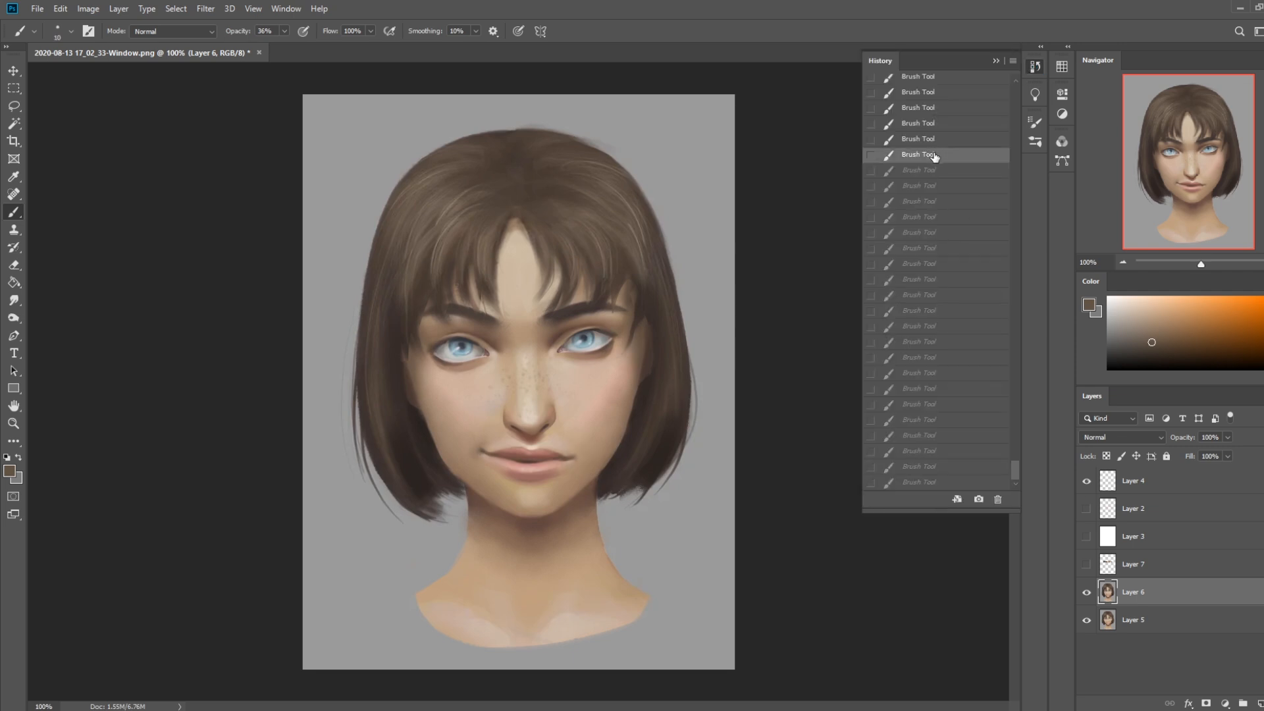
{"action": "left_click", "coordinate": [931, 484]}
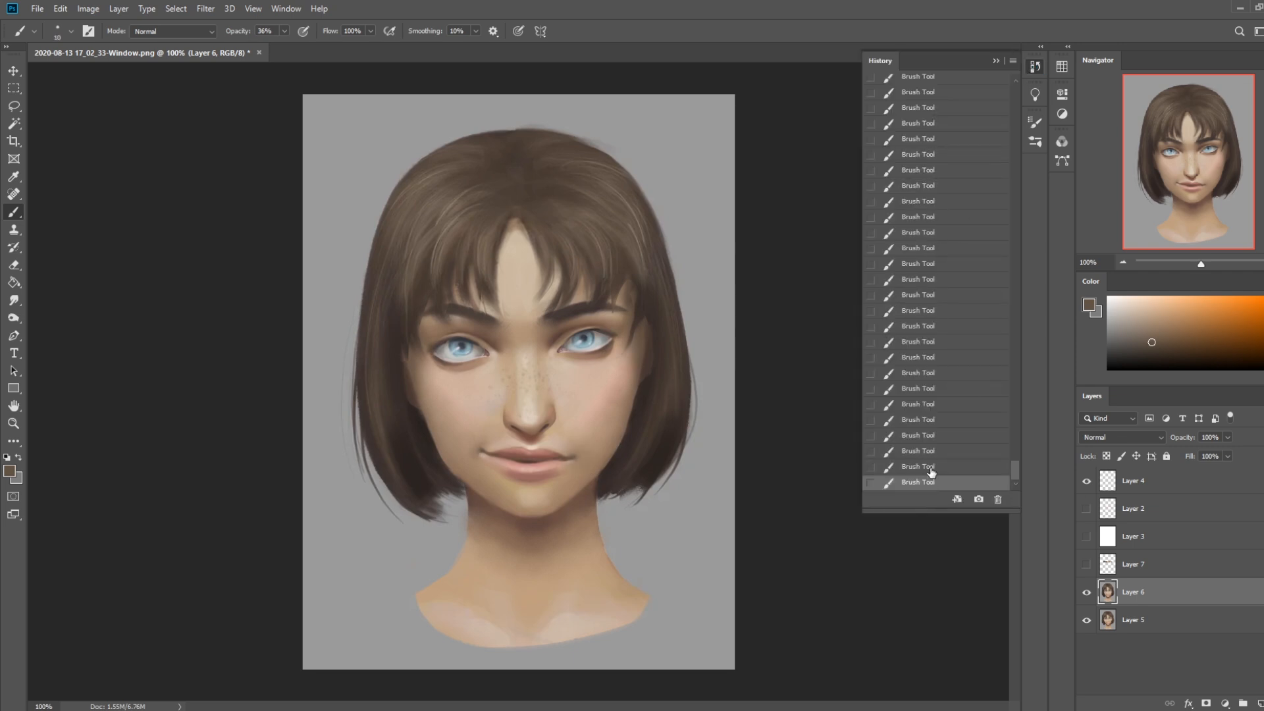
{"action": "left_click", "coordinate": [996, 62]}
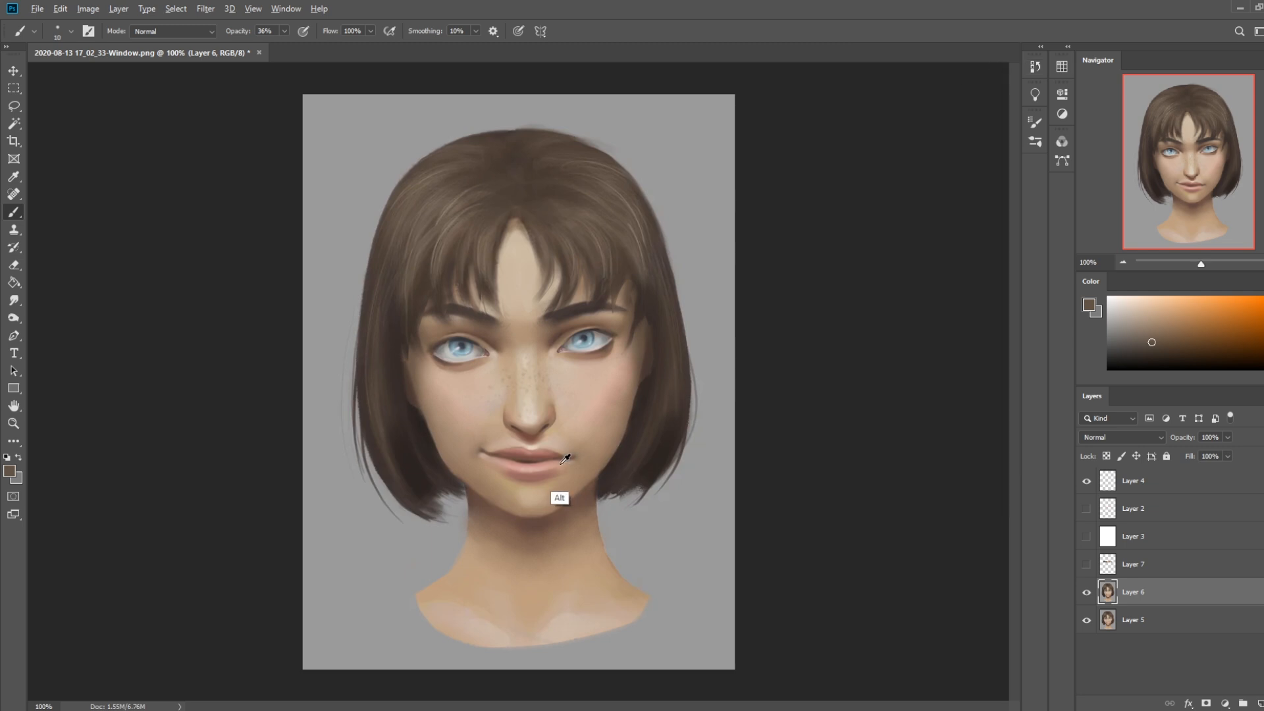
Choose the 100 px Dry-Oil brush, shrink it, and refine the mouth corner on the viewer's right with sampled skin tones
{"action": "right_click", "coordinate": [561, 498]}
{"action": "left_click", "coordinate": [639, 471]}
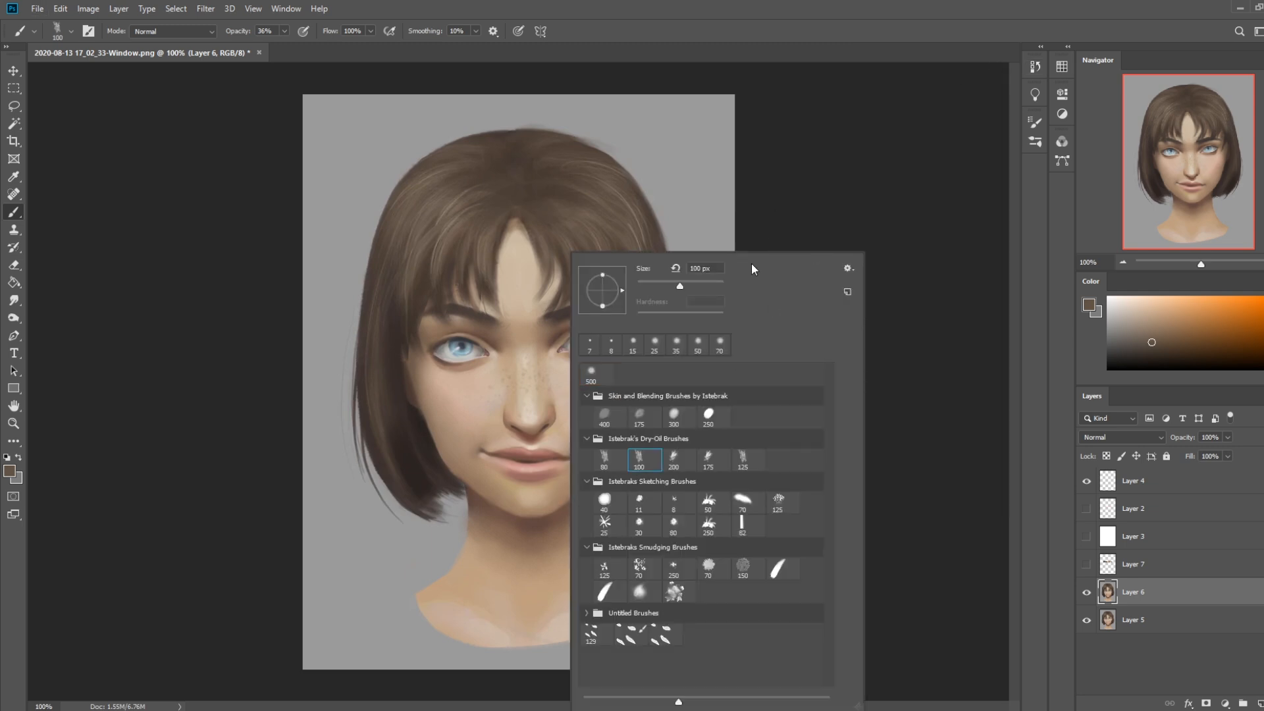
{"action": "left_click", "coordinate": [867, 197]}
{"action": "key", "text": "["}
{"action": "key", "text": "["}
{"action": "key", "text": "["}
{"action": "key", "text": "["}
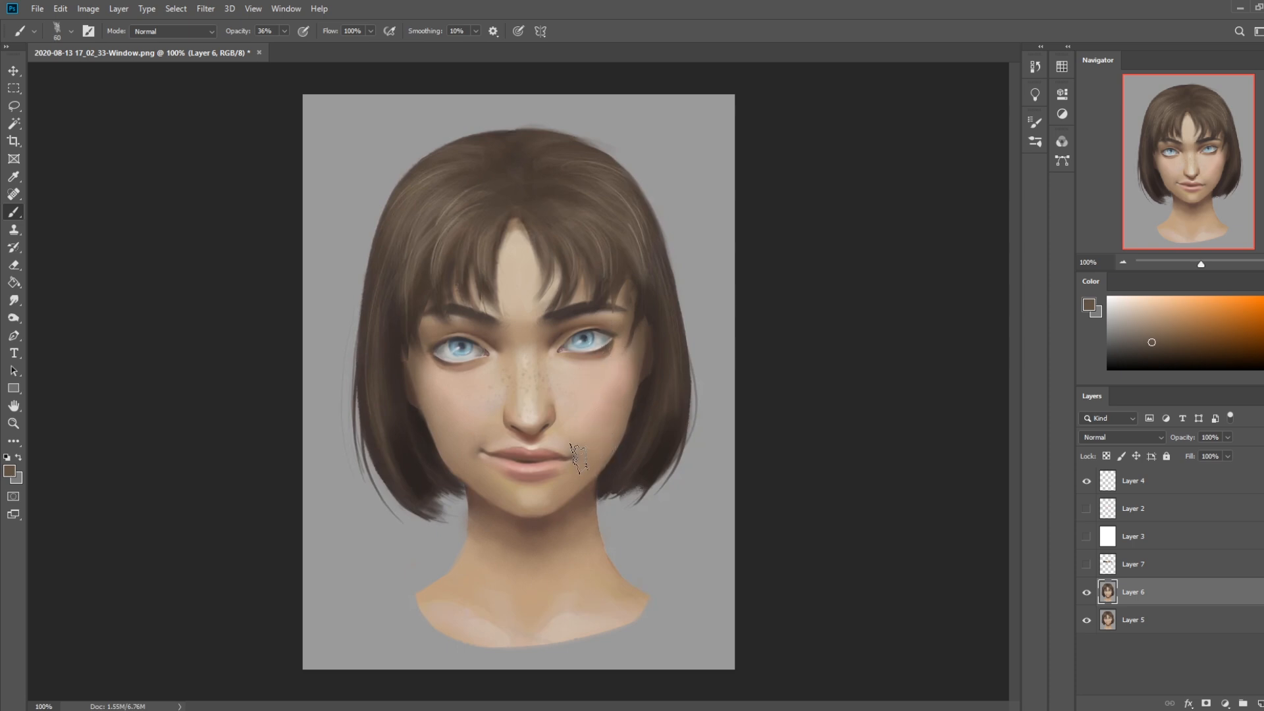
{"action": "key", "text": "["}
{"action": "key", "text": "["}
{"action": "left_click", "coordinate": [574, 466], "text": "alt"}
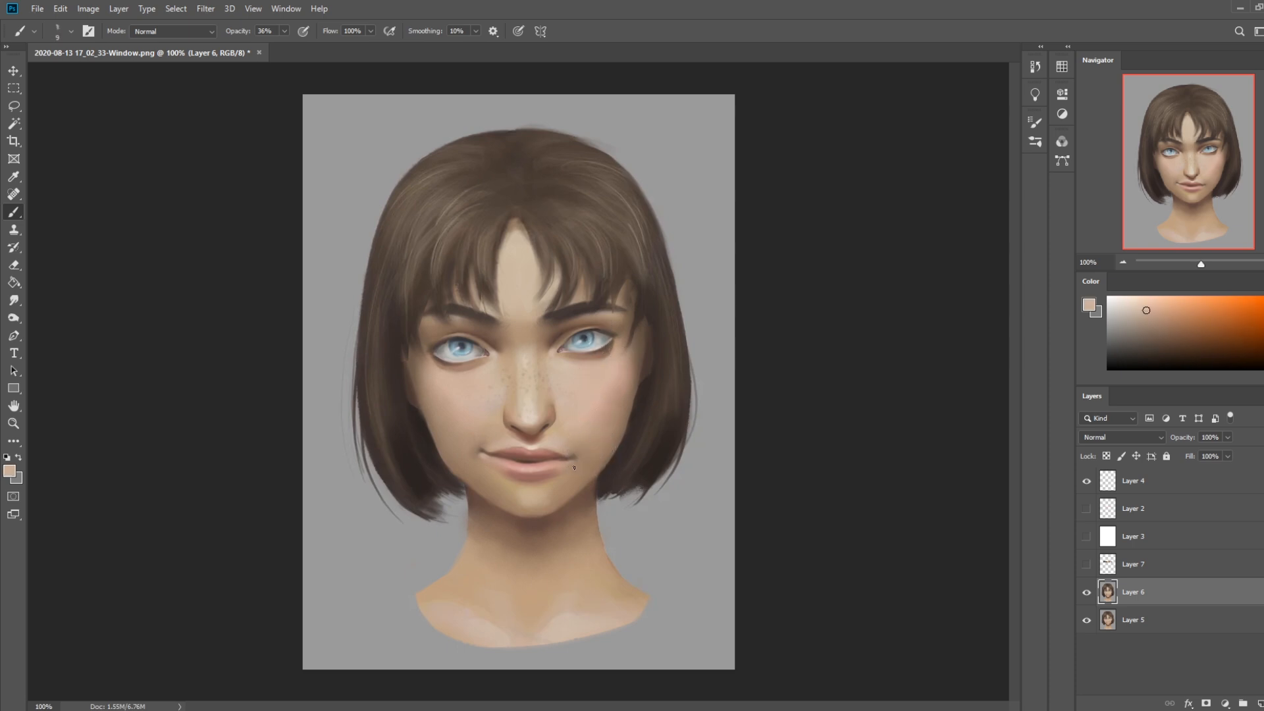
{"action": "key", "text": "]"}
{"action": "key", "text": "]"}
{"action": "key", "text": "]"}
{"action": "key", "text": "["}
{"action": "left_click", "coordinate": [568, 460], "text": "alt"}
Blend the line between the lips with the Smudge tool at 8% strength
{"action": "left_click", "coordinate": [15, 304]}
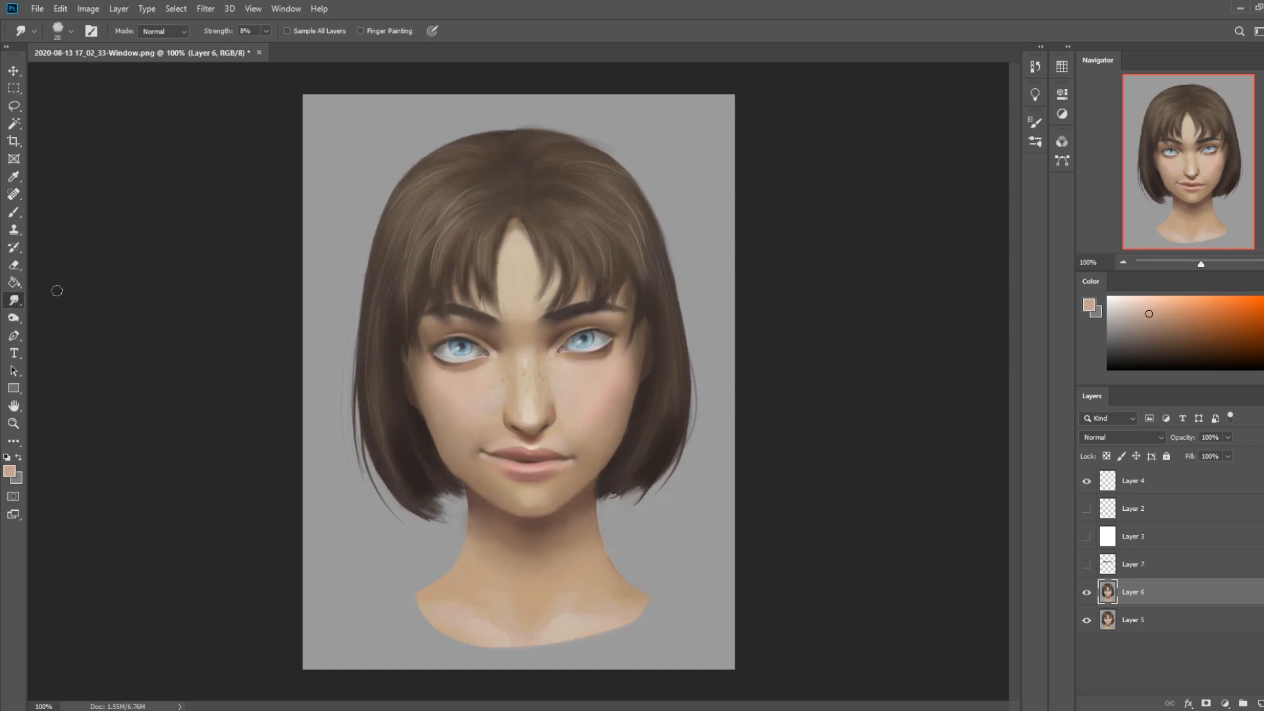
{"action": "key", "text": "bracketleft"}
{"action": "key", "text": "bracketleft"}
{"action": "key", "text": "bracketright"}
{"action": "key", "text": "bracketright"}
{"action": "left_click_drag", "start_coordinate": [499, 459], "coordinate": [558, 461]}
{"action": "key", "text": "bracketleft"}
{"action": "key", "text": "bracketleft"}
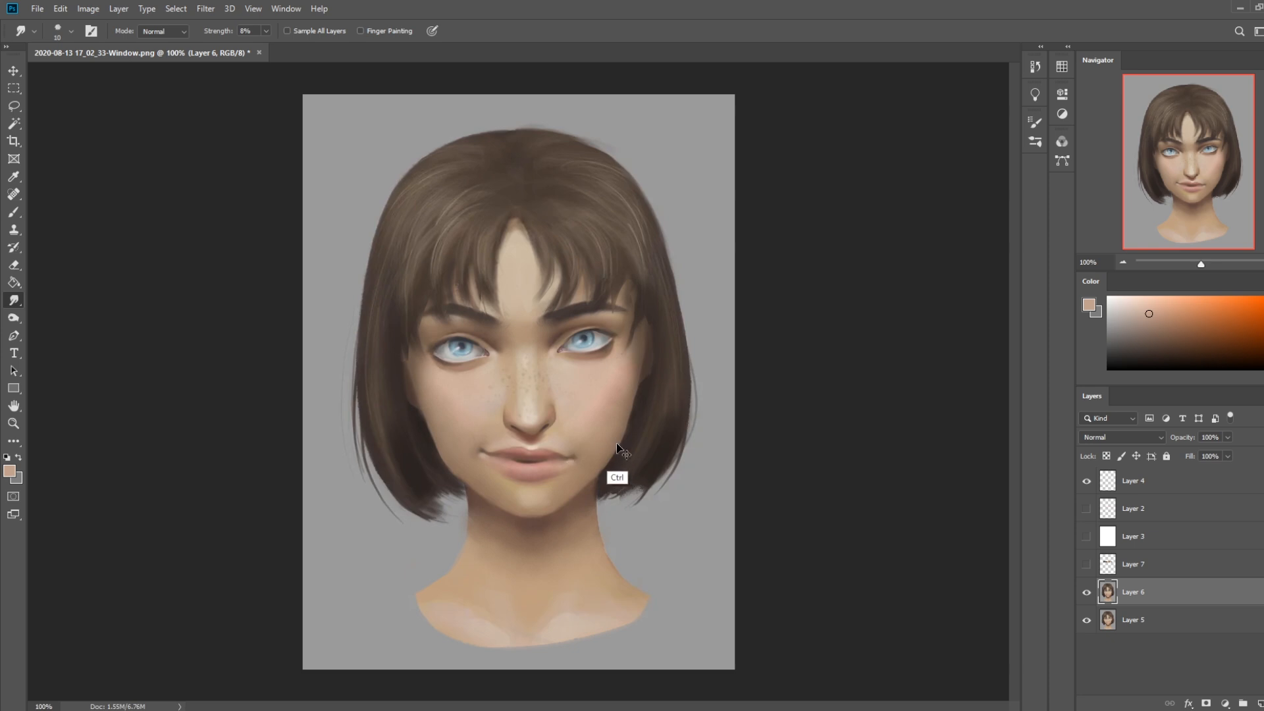
Sample the lower lip's pink, set the brush opacity to 55%, and touch up the lips
{"action": "key", "text": "b"}
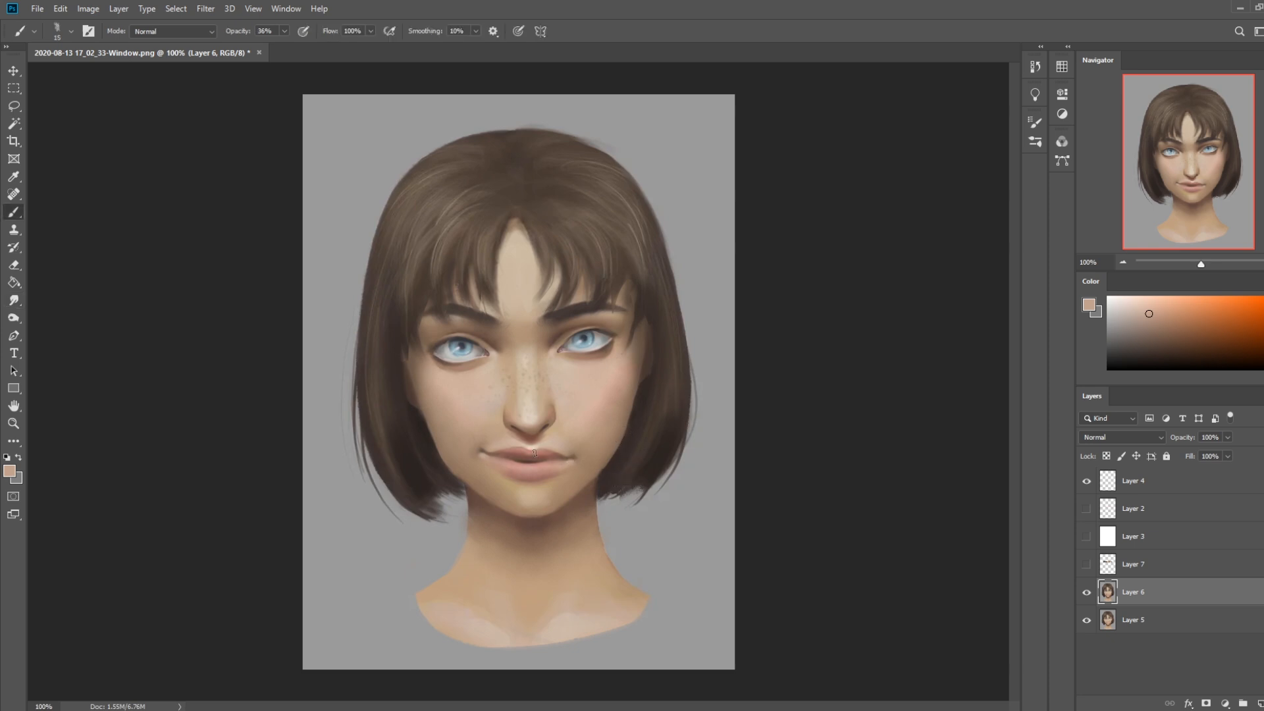
{"action": "left_click", "coordinate": [541, 472], "text": "alt"}
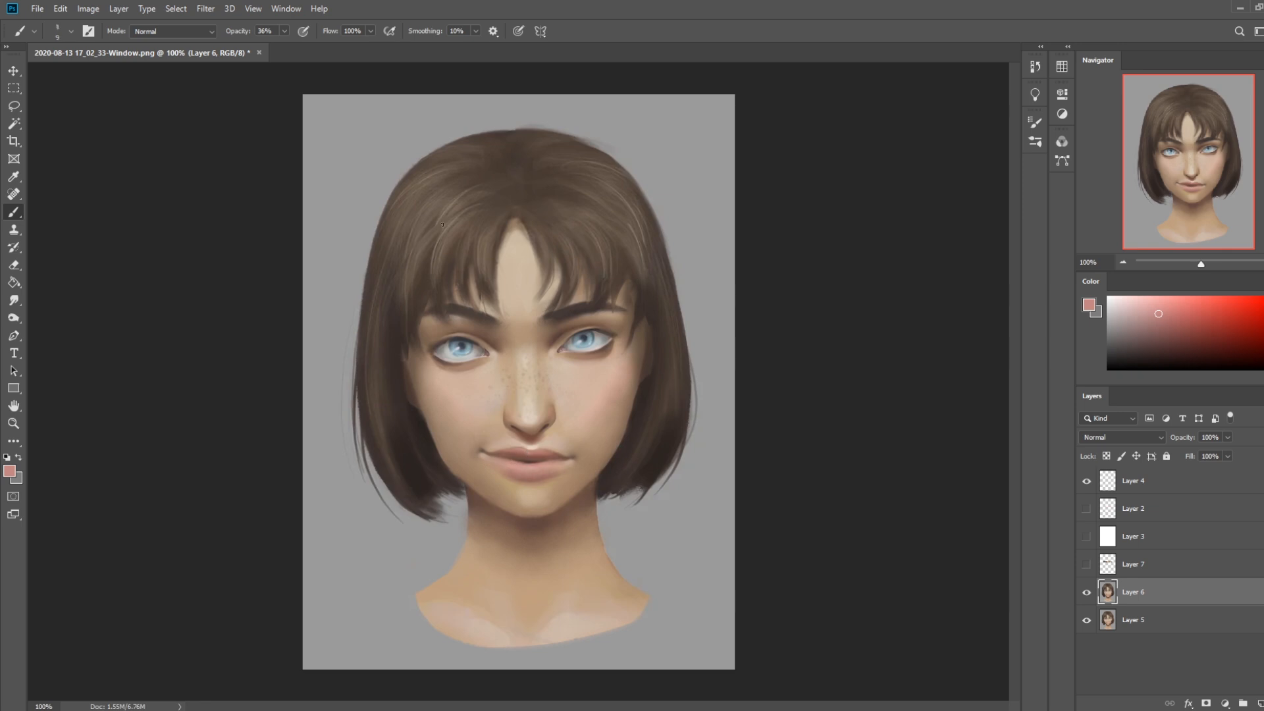
{"action": "left_click", "coordinate": [284, 31]}
{"action": "left_click_drag", "start_coordinate": [287, 45], "coordinate": [296, 46]}
{"action": "left_click", "coordinate": [530, 461], "text": "alt"}
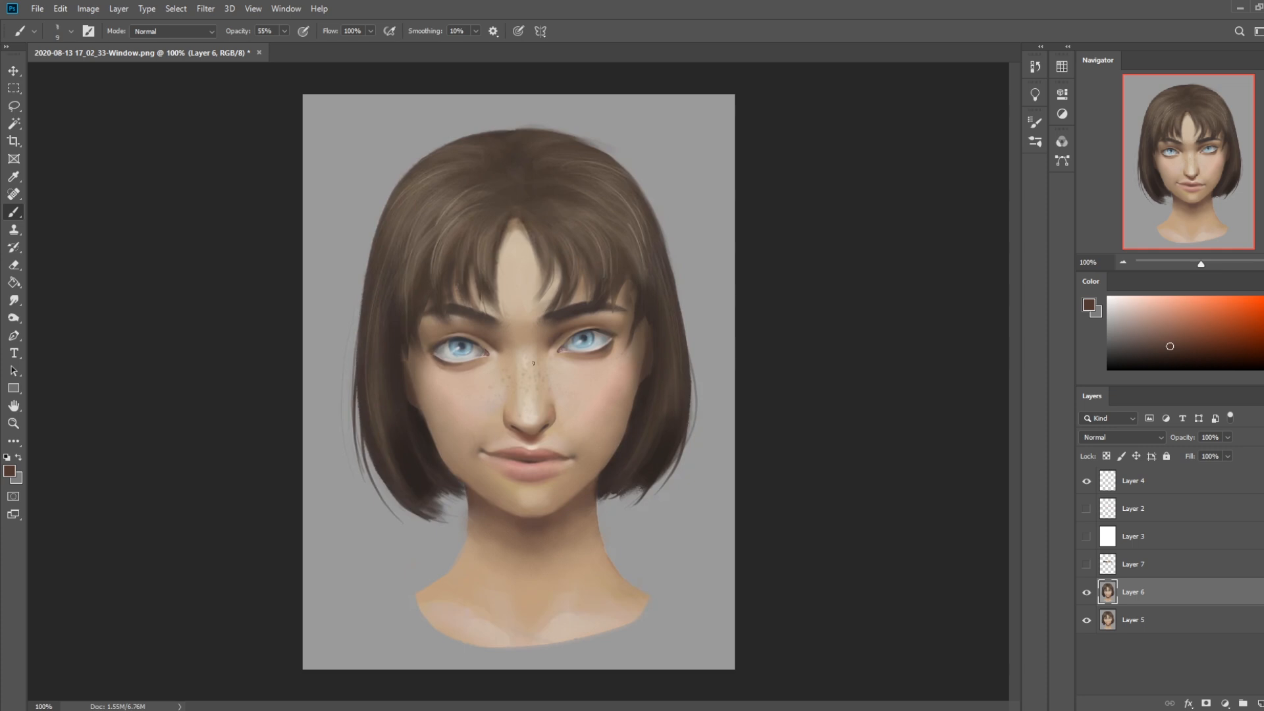
Pick a deeper reddish brown and strengthen the centre line and colour of the lips
{"action": "left_click", "coordinate": [528, 459], "text": "alt"}
{"action": "left_click", "coordinate": [539, 457], "text": "alt"}
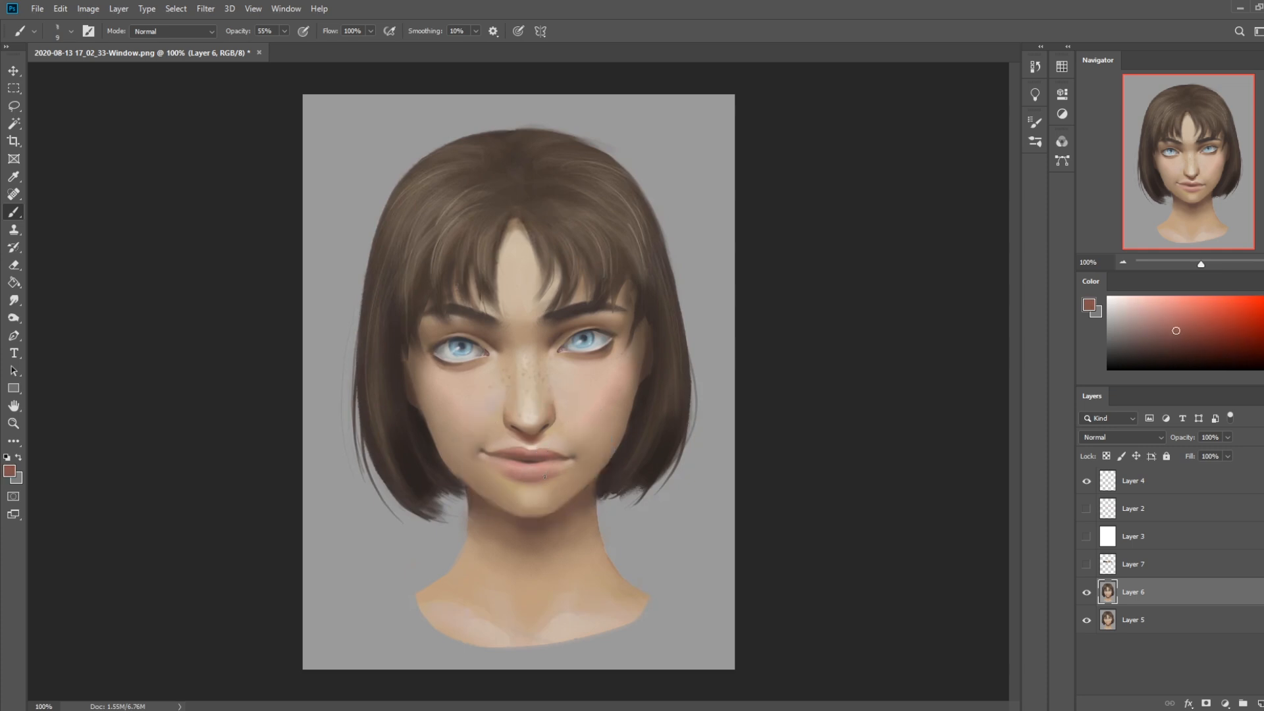
{"action": "left_click", "coordinate": [1174, 342]}
{"action": "left_click_drag", "start_coordinate": [1174, 342], "coordinate": [1201, 348]}
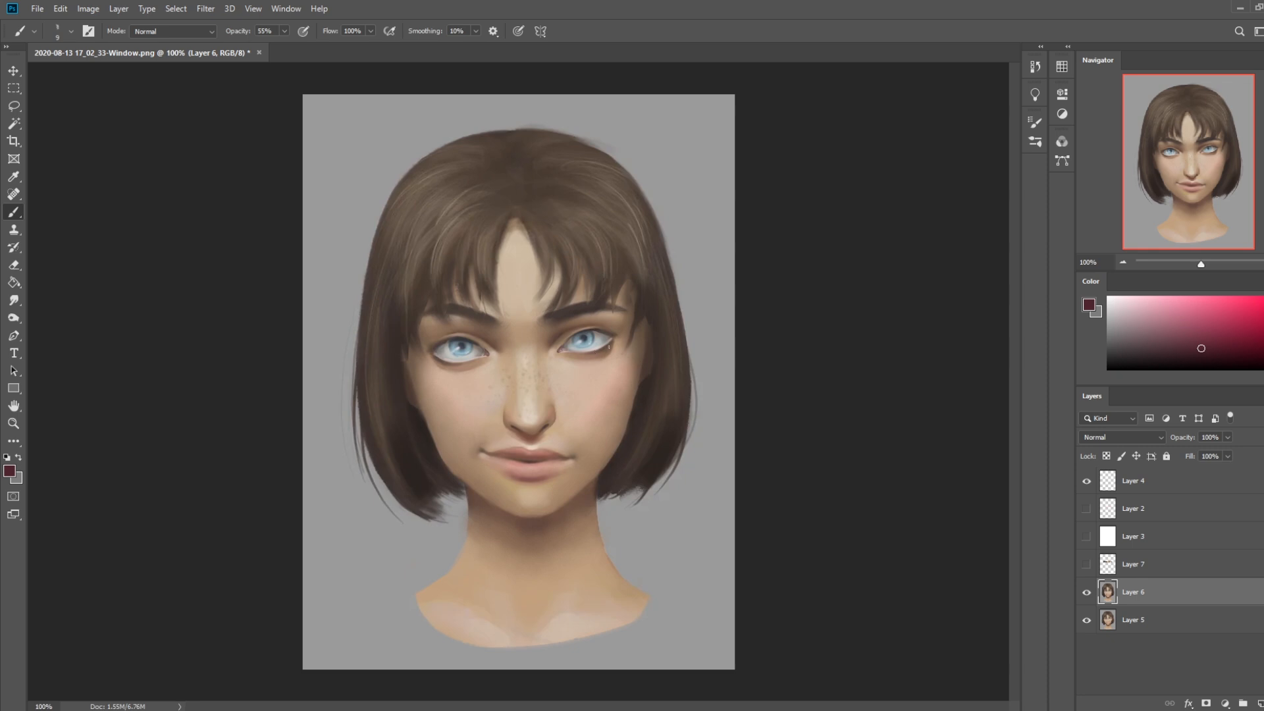
{"action": "left_click", "coordinate": [529, 468], "text": "alt"}
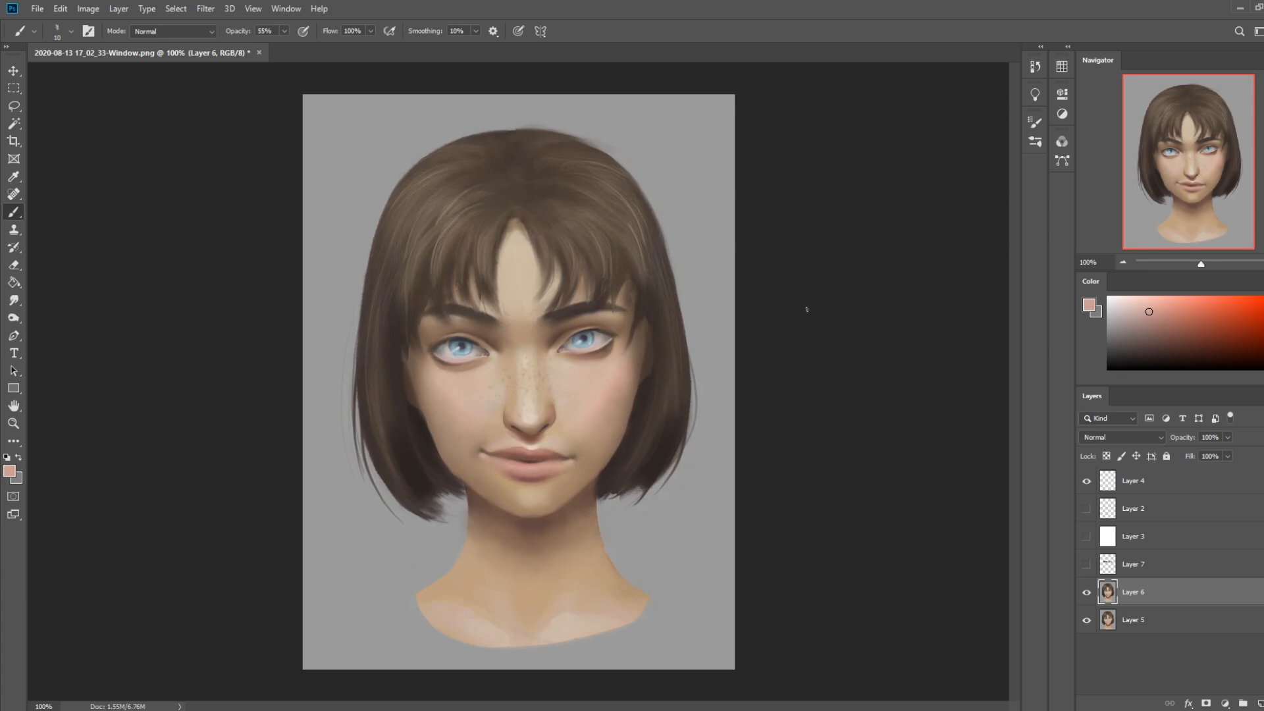
Try painting darker lower eyelids under both eyes with a 10 px brush, undoing the strokes
{"action": "left_click", "coordinate": [622, 346], "text": "alt"}
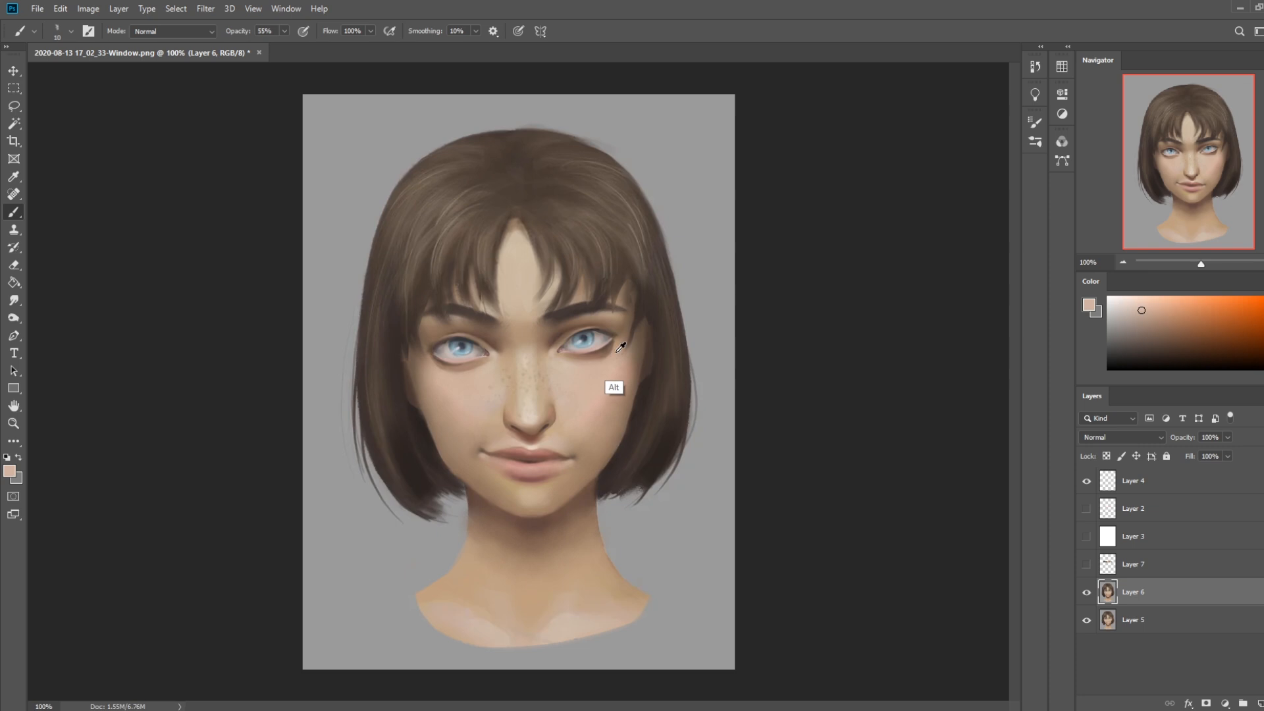
{"action": "left_click", "coordinate": [582, 299], "text": "alt"}
{"action": "key", "text": "bracketright"}
{"action": "key", "text": "bracketright"}
{"action": "key", "text": "bracketleft"}
{"action": "key", "text": "bracketleft"}
{"action": "left_click_drag", "start_coordinate": [572, 356], "coordinate": [614, 348]}
{"action": "left_click_drag", "start_coordinate": [447, 367], "coordinate": [476, 366]}
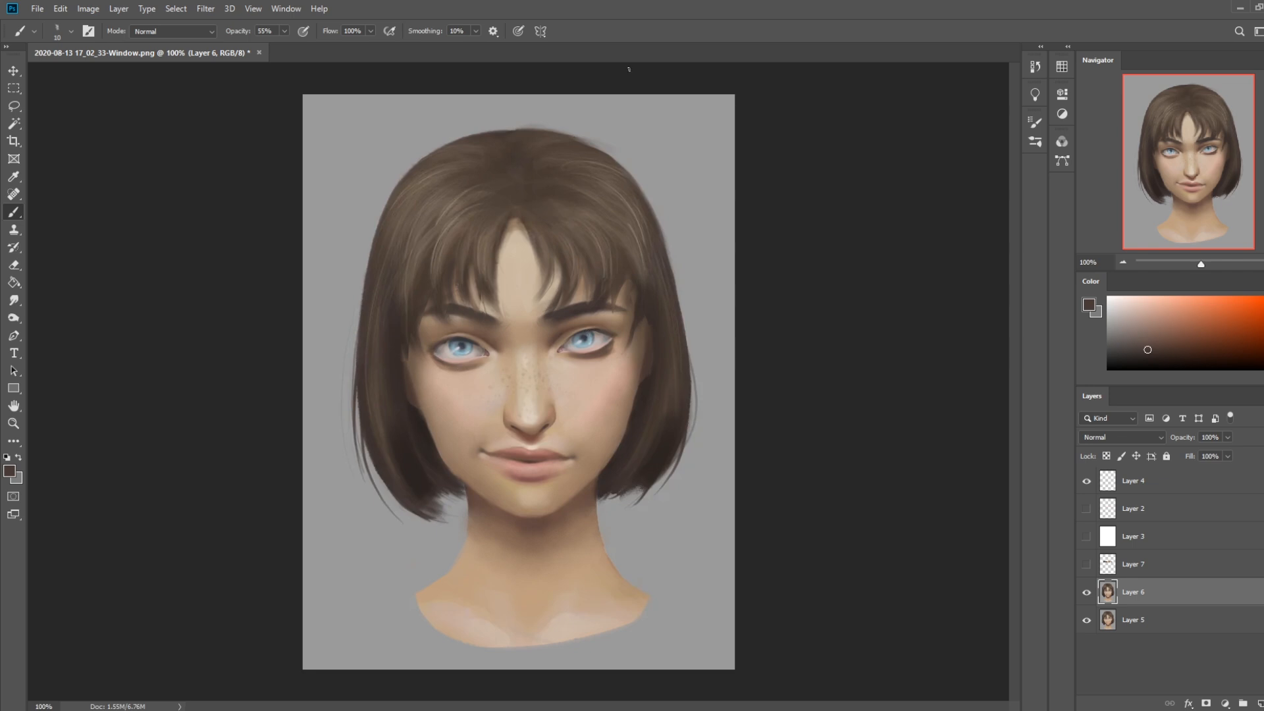
{"action": "key", "text": "ctrl+z"}
{"action": "key", "text": "ctrl+z"}
{"action": "key", "text": "ctrl+z"}
{"action": "key", "text": "ctrl+z"}
Lighten the skin at the inner corners of both eyes at 65% opacity, picking a paler peach
{"action": "left_click", "coordinate": [560, 361], "text": "alt"}
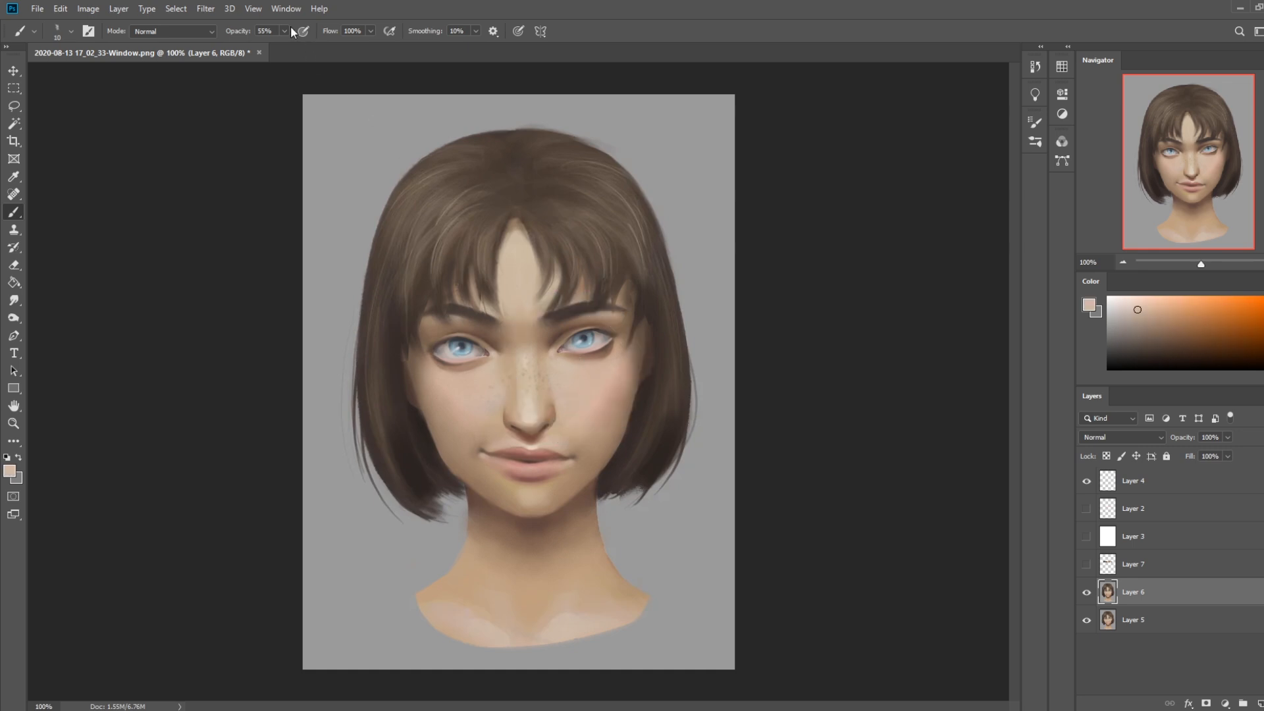
{"action": "left_click", "coordinate": [568, 362], "text": "alt"}
{"action": "left_click", "coordinate": [494, 360], "text": "alt"}
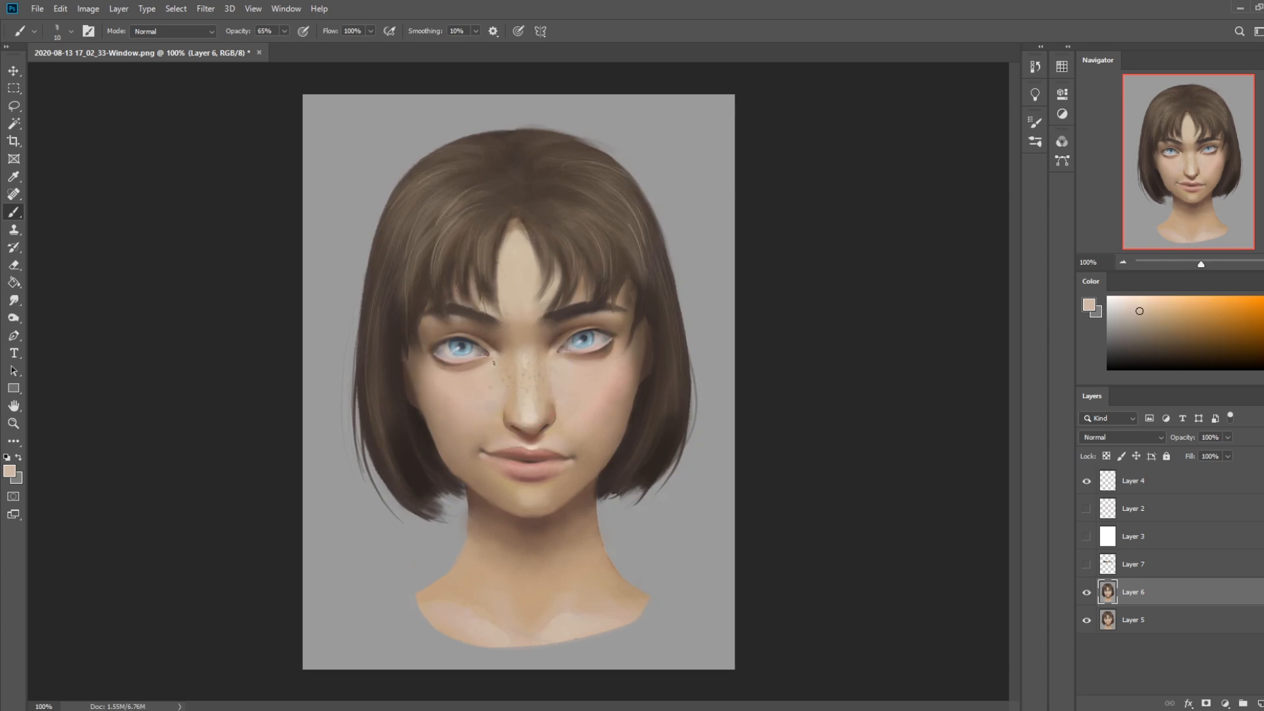
{"action": "left_click", "coordinate": [556, 361], "text": "alt"}
{"action": "left_click", "coordinate": [1131, 300]}
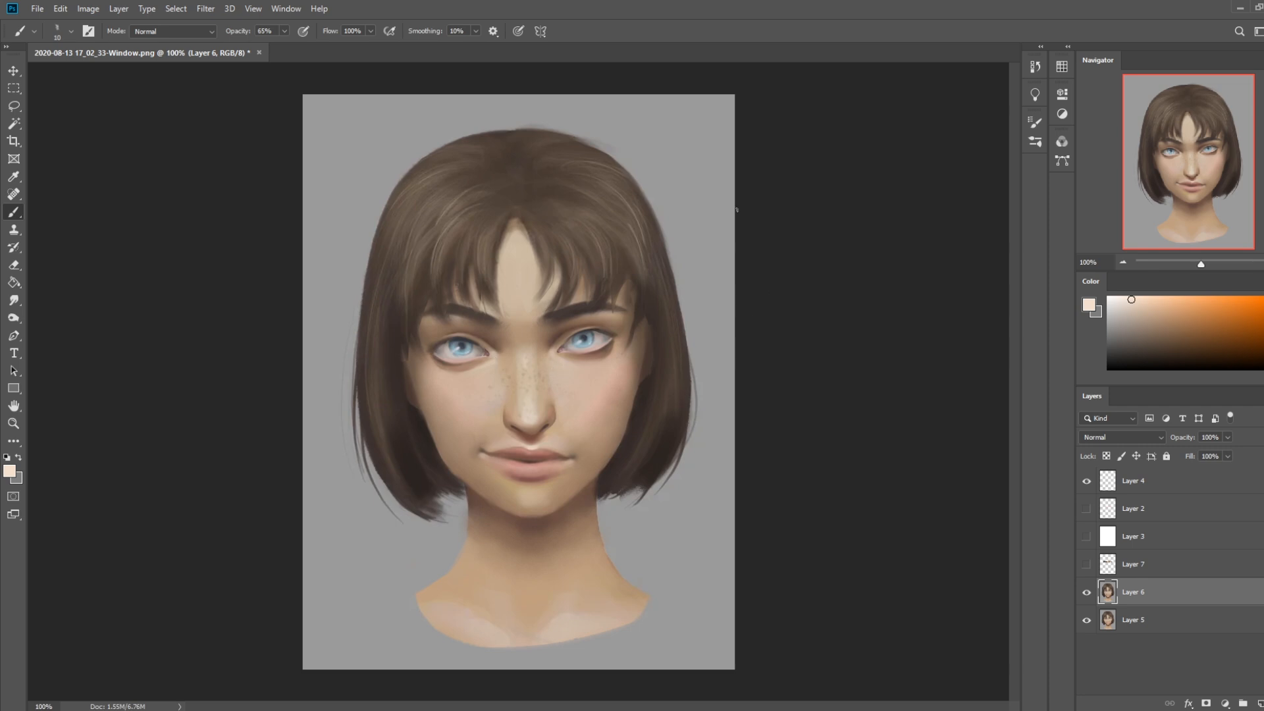
Try reshaping the inner ends of the eyebrows in Liquify with a warp brush of size 200
{"action": "left_click", "coordinate": [205, 8]}
{"action": "left_click", "coordinate": [220, 117]}
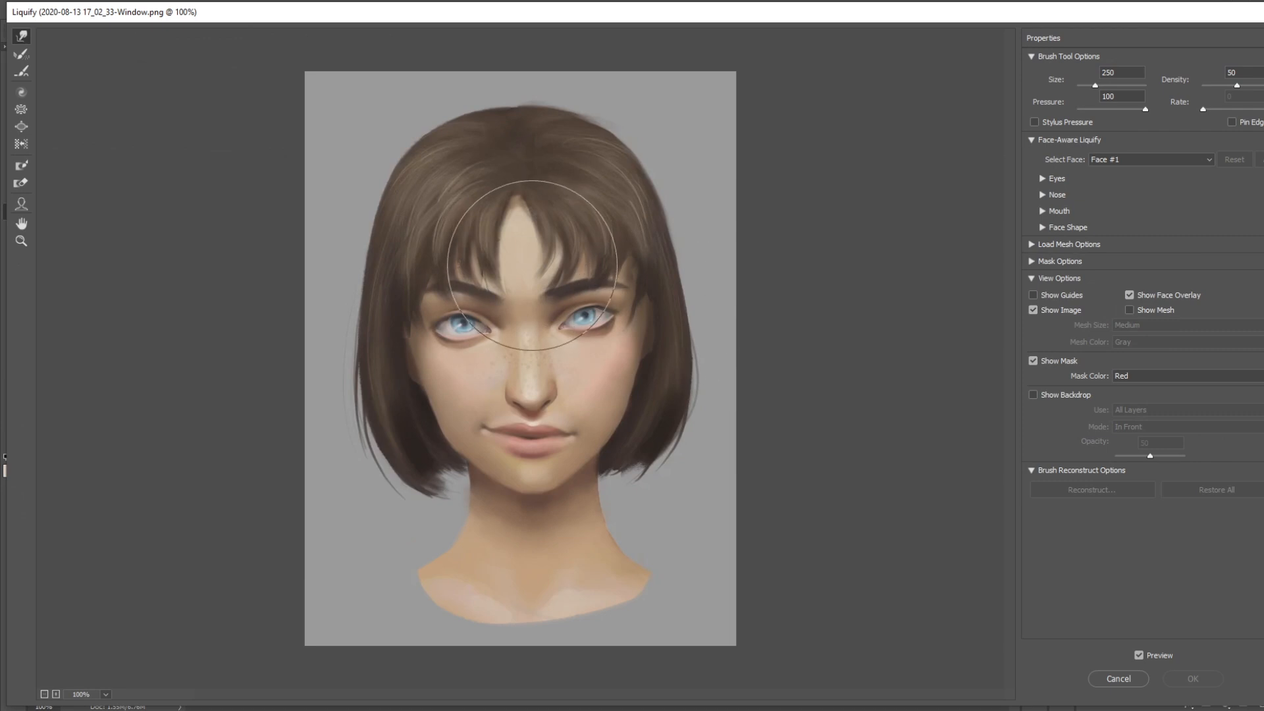
{"action": "key", "text": "bracketleft"}
{"action": "key", "text": "bracketleft"}
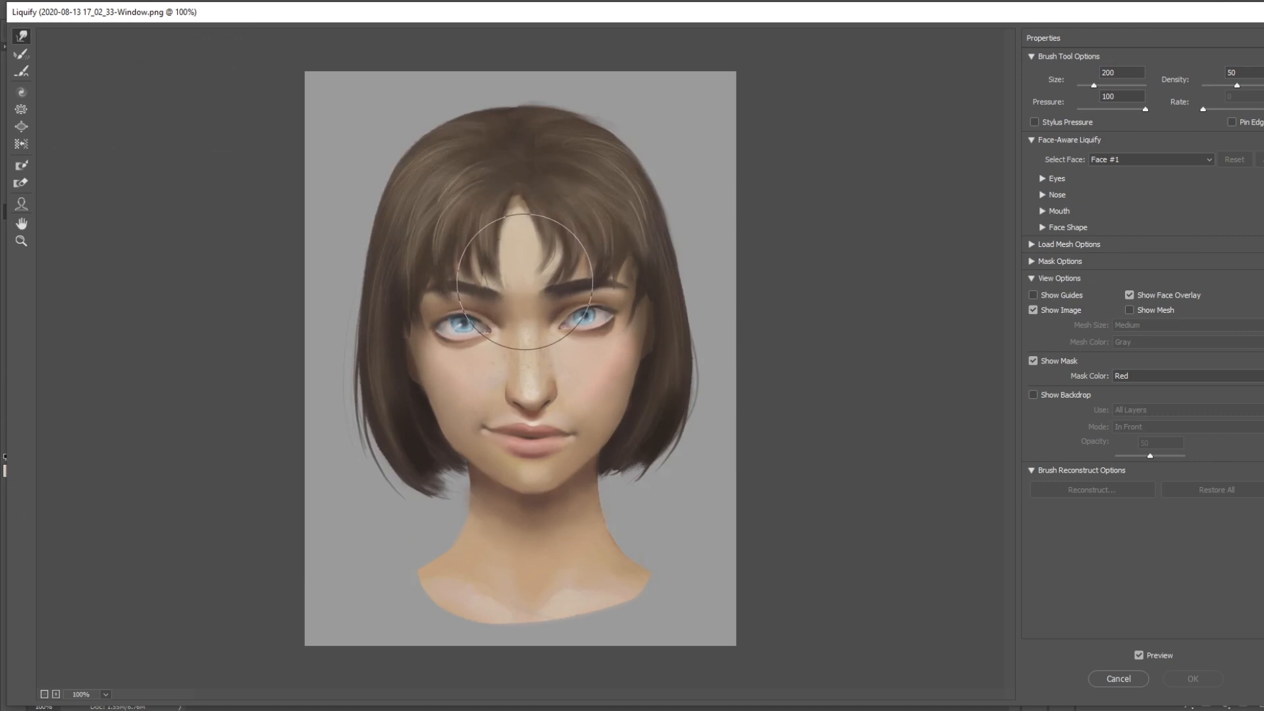
{"action": "left_click", "coordinate": [527, 280]}
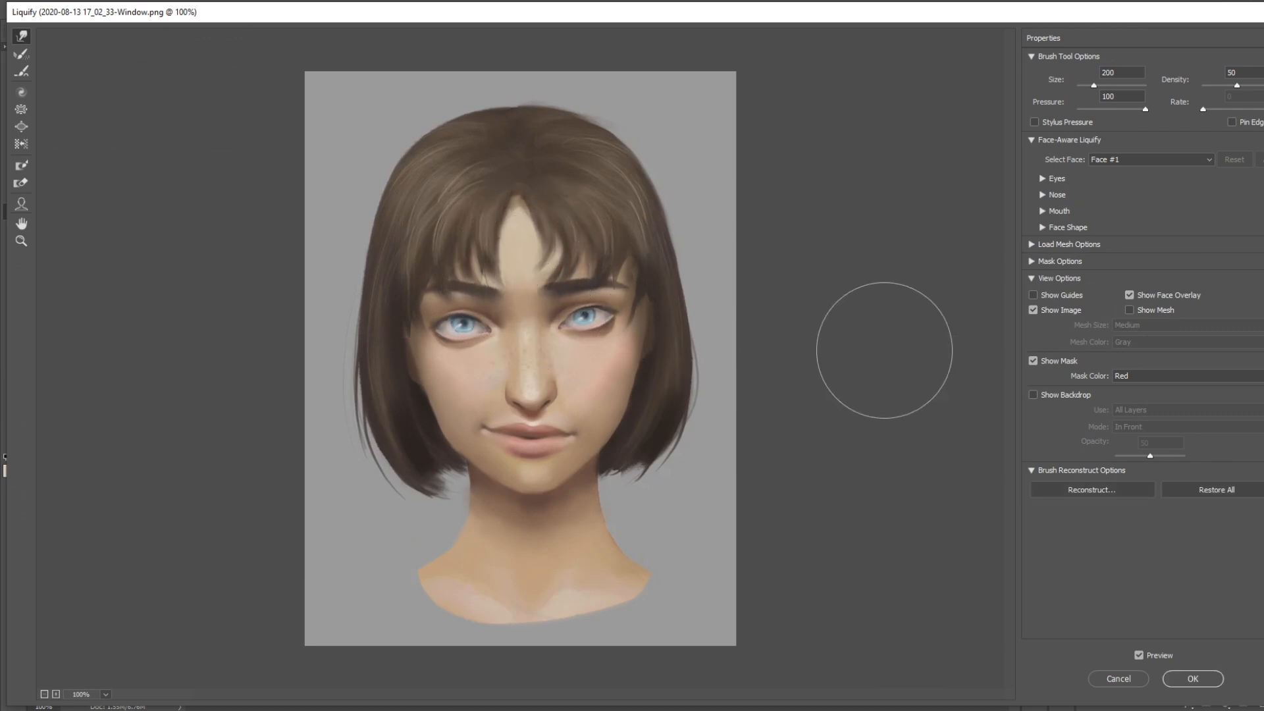
{"action": "left_click", "coordinate": [1185, 678]}
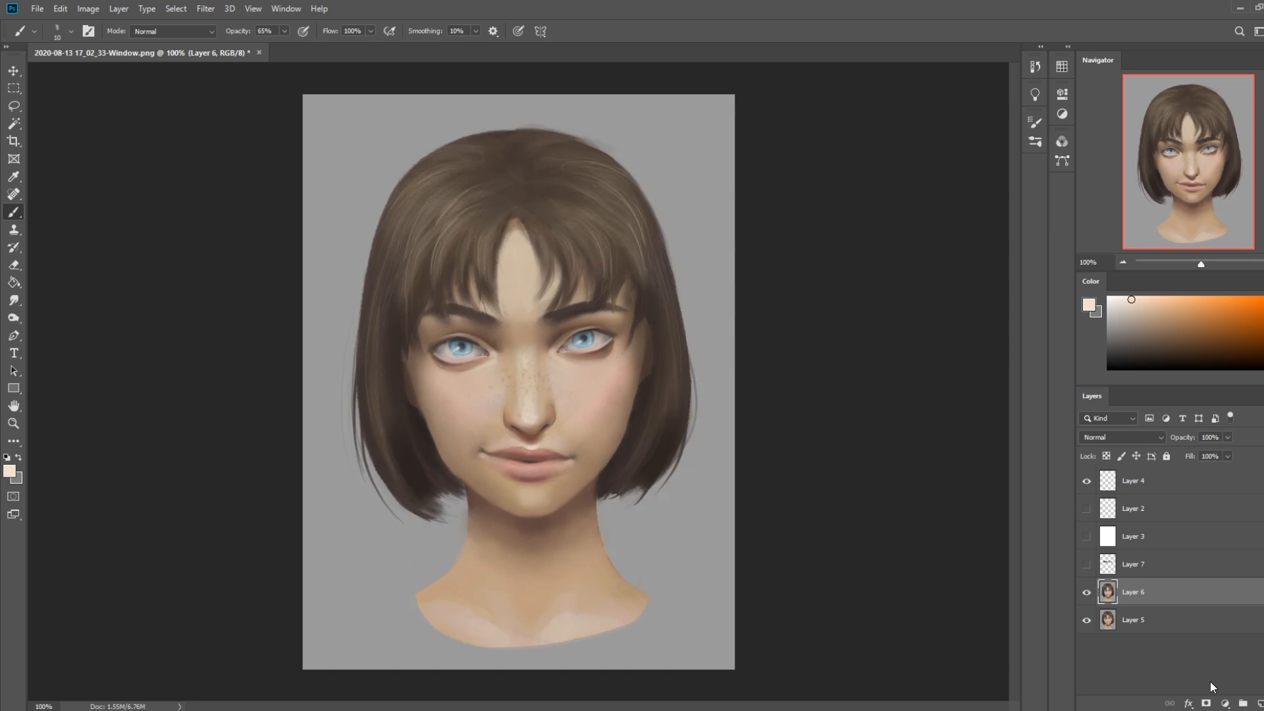
Touch up the edge of the upper lip with sampled colours and enlarge the brush
{"action": "left_click", "coordinate": [499, 449], "text": "alt"}
{"action": "left_click", "coordinate": [534, 448], "text": "alt"}
{"action": "key", "text": "bracketright"}
{"action": "key", "text": "bracketright"}
Pick a near-white colour and brush a highlight along the lower eyelid of the viewer's-left eye with a small brush
{"action": "left_click", "coordinate": [1114, 297]}
{"action": "key", "text": "bracketleft"}
{"action": "key", "text": "bracketright"}
{"action": "key", "text": "bracketright"}
{"action": "key", "text": "bracketright"}
{"action": "key", "text": "bracketleft"}
{"action": "key", "text": "bracketleft"}
{"action": "key", "text": "bracketleft"}
{"action": "key", "text": "bracketleft"}
{"action": "left_click_drag", "start_coordinate": [469, 360], "coordinate": [459, 361]}
Brighten the forehead between the bangs with the near-white colour, using a brush of about 35 px
{"action": "key", "text": "bracketright"}
{"action": "key", "text": "bracketright"}
{"action": "key", "text": "bracketright"}
{"action": "key", "text": "bracketright"}
{"action": "key", "text": "bracketright"}
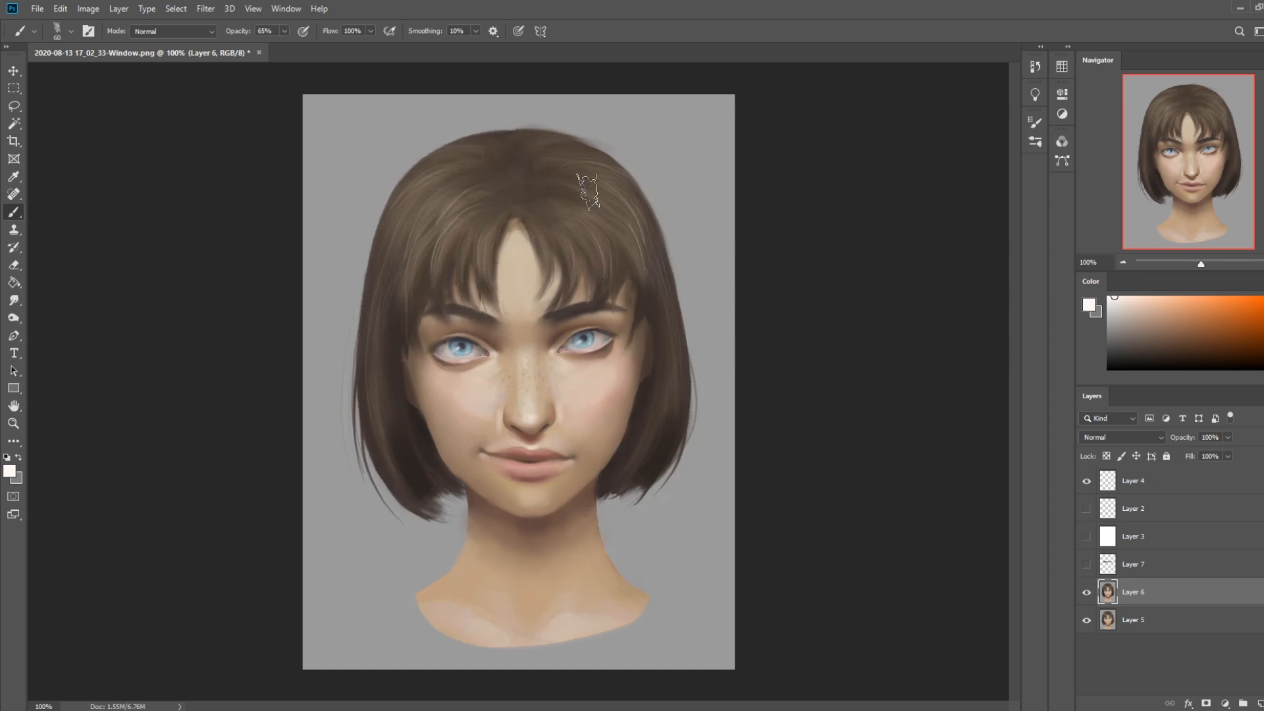
{"action": "key", "text": "bracketleft"}
{"action": "key", "text": "bracketleft"}
{"action": "key", "text": "bracketleft"}
{"action": "key", "text": "bracketleft"}
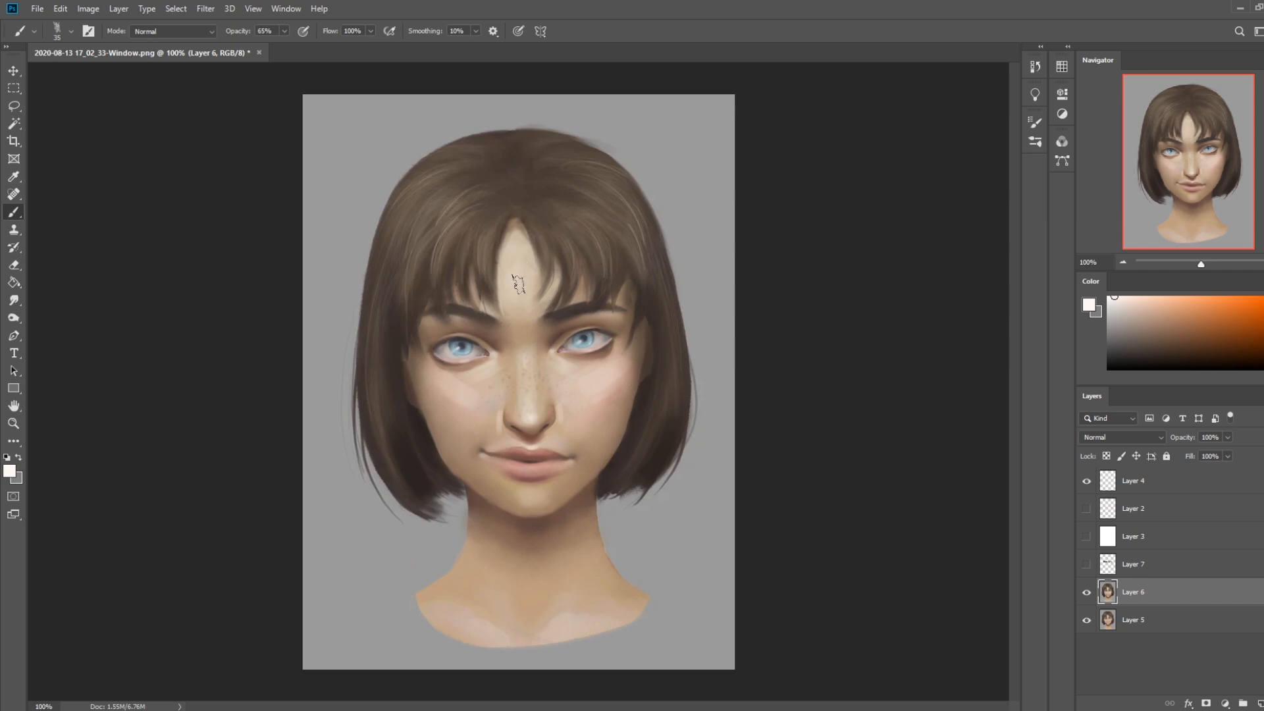
{"action": "key", "text": "bracketleft"}
{"action": "key", "text": "bracketright"}
{"action": "key", "text": "bracketright"}
{"action": "key", "text": "bracketright"}
Tint the nose and cheek area with a sampled pinkish skin tone, with the brush set to Color mode
{"action": "left_click", "coordinate": [565, 366], "text": "alt"}
{"action": "left_click", "coordinate": [532, 373], "text": "alt"}
{"action": "left_click", "coordinate": [602, 395], "text": "alt"}
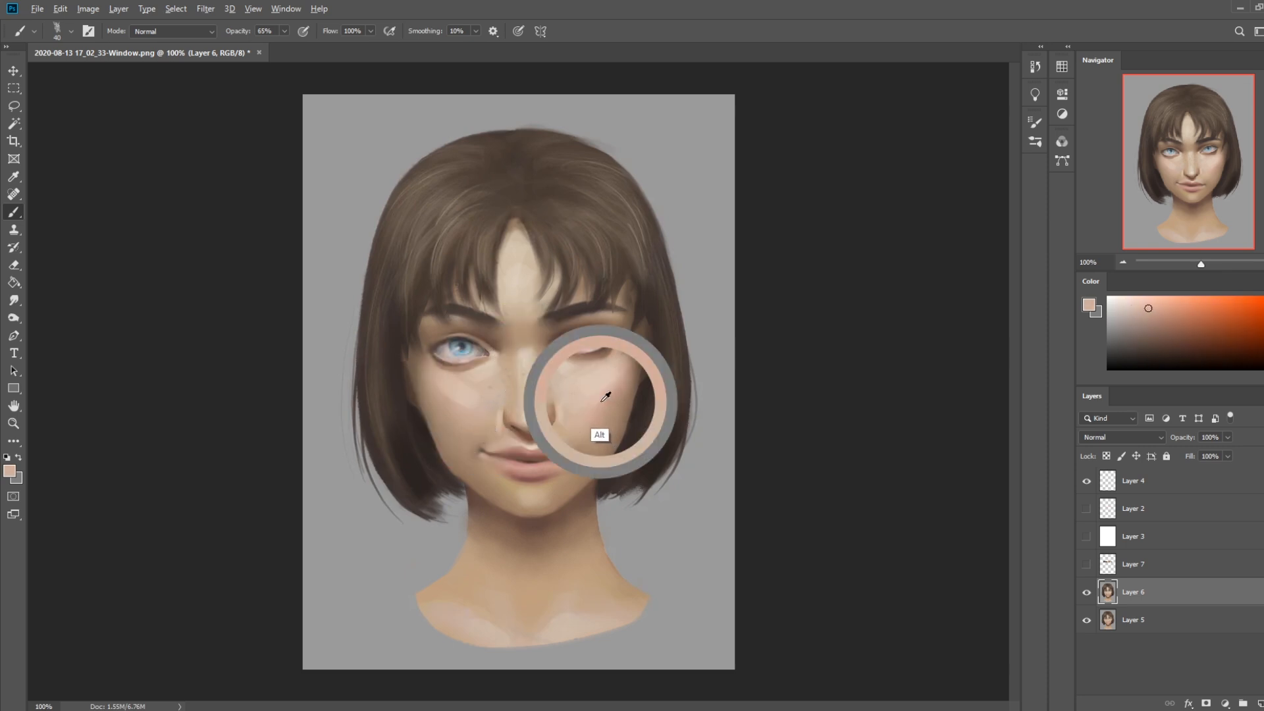
{"action": "left_click", "coordinate": [191, 31]}
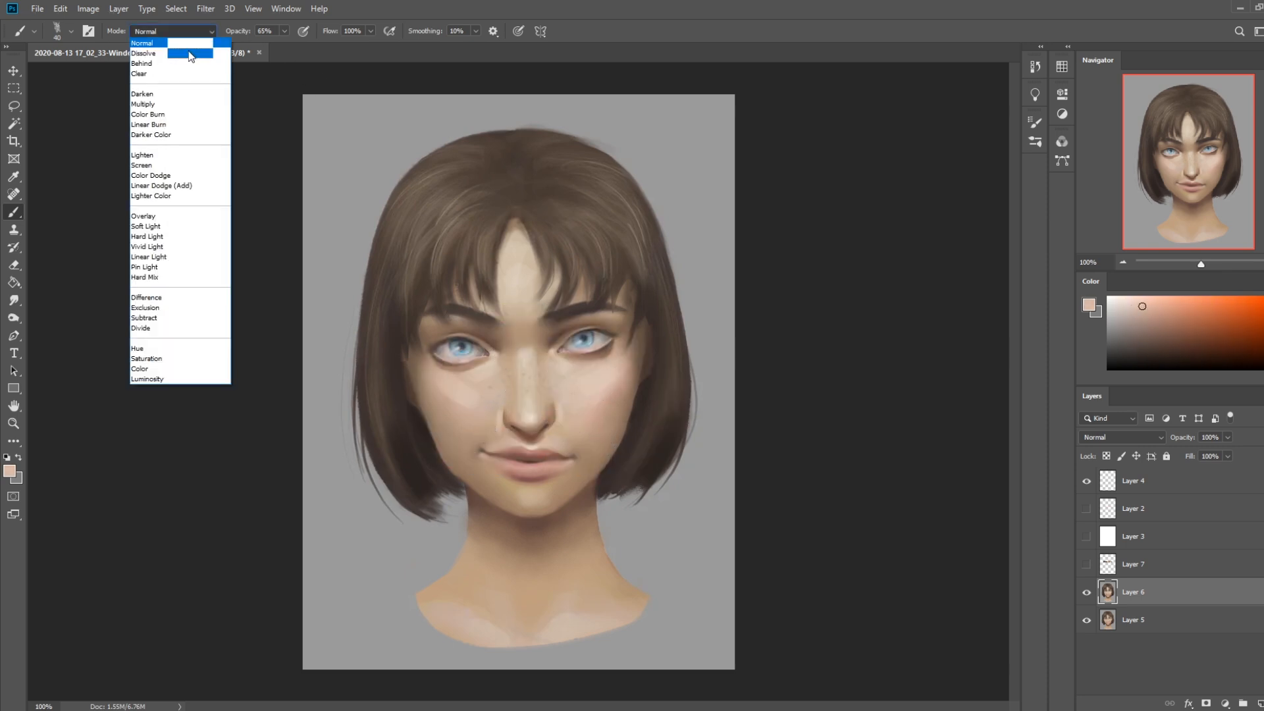
{"action": "left_click", "coordinate": [158, 369]}
{"action": "mouse_move", "coordinate": [540, 418]}
{"action": "left_mouse_down"}
{"action": "mouse_move", "coordinate": [507, 403]}
{"action": "mouse_move", "coordinate": [552, 402]}
{"action": "mouse_move", "coordinate": [515, 423]}
{"action": "mouse_move", "coordinate": [499, 416]}
{"action": "mouse_move", "coordinate": [550, 422]}
{"action": "mouse_move", "coordinate": [549, 355]}
{"action": "mouse_move", "coordinate": [508, 403]}
{"action": "left_mouse_up"}
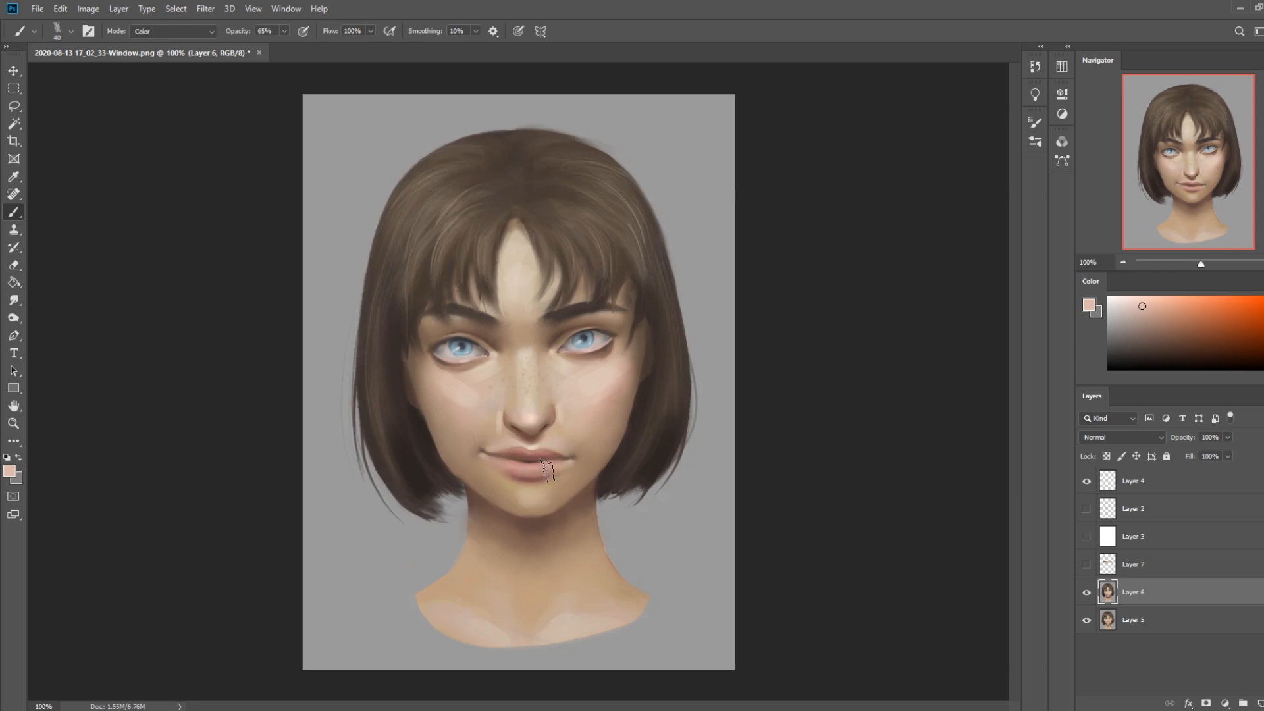
Choose the soft 500 px brush, make it smaller and set its blending mode back to Normal
{"action": "right_click", "coordinate": [537, 288]}
{"action": "left_click", "coordinate": [571, 372]}
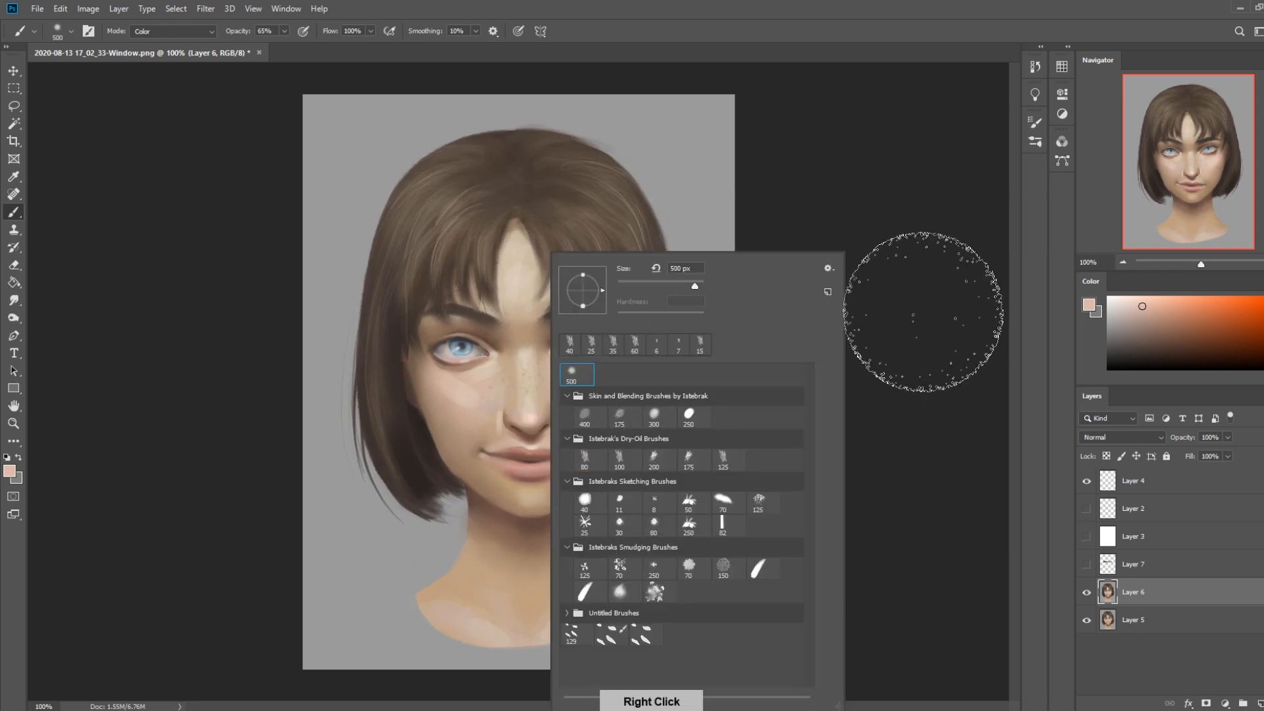
{"action": "left_click", "coordinate": [867, 303]}
{"action": "key", "text": "bracketleft"}
{"action": "key", "text": "bracketleft"}
{"action": "key", "text": "bracketleft"}
{"action": "key", "text": "bracketleft"}
{"action": "key", "text": "bracketleft"}
{"action": "key", "text": "bracketleft"}
{"action": "key", "text": "bracketleft"}
{"action": "key", "text": "bracketleft"}
{"action": "key", "text": "bracketleft"}
{"action": "key", "text": "bracketleft"}
{"action": "key", "text": "bracketleft"}
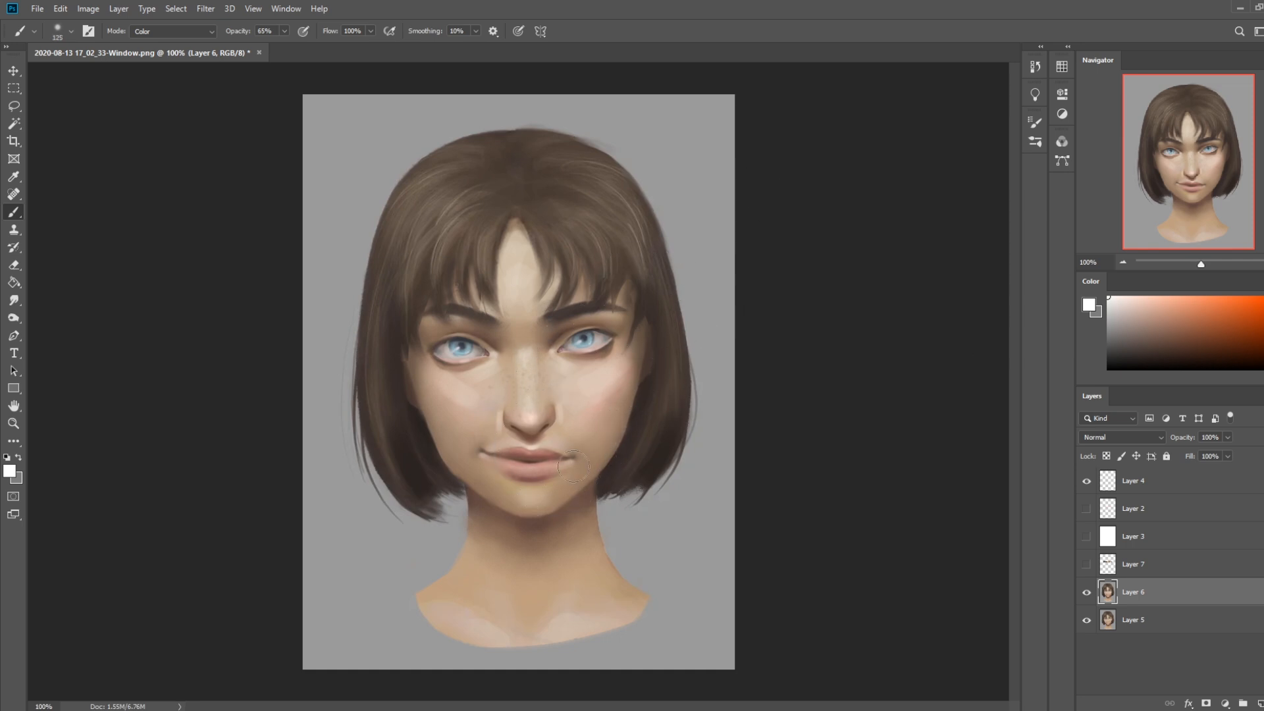
{"action": "key", "text": "bracketleft"}
{"action": "left_click", "coordinate": [172, 31]}
{"action": "left_click", "coordinate": [156, 38]}
Touch up the lips with sampled pink and reddish tones, using the soft brush at 175 px
{"action": "key", "text": "bracketleft"}
{"action": "key", "text": "bracketleft"}
{"action": "key", "text": "bracketleft"}
{"action": "key", "text": "bracketleft"}
{"action": "key", "text": "bracketright"}
{"action": "key", "text": "bracketright"}
{"action": "key", "text": "bracketright"}
{"action": "key", "text": "bracketright"}
{"action": "key", "text": "bracketright"}
{"action": "key", "text": "bracketright"}
{"action": "key", "text": "bracketright"}
{"action": "key", "text": "bracketright"}
{"action": "key", "text": "bracketright"}
{"action": "key", "text": "bracketright"}
{"action": "key", "text": "bracketright"}
{"action": "key", "text": "bracketleft"}
{"action": "key", "text": "bracketleft"}
{"action": "left_click", "coordinate": [560, 440], "text": "alt"}
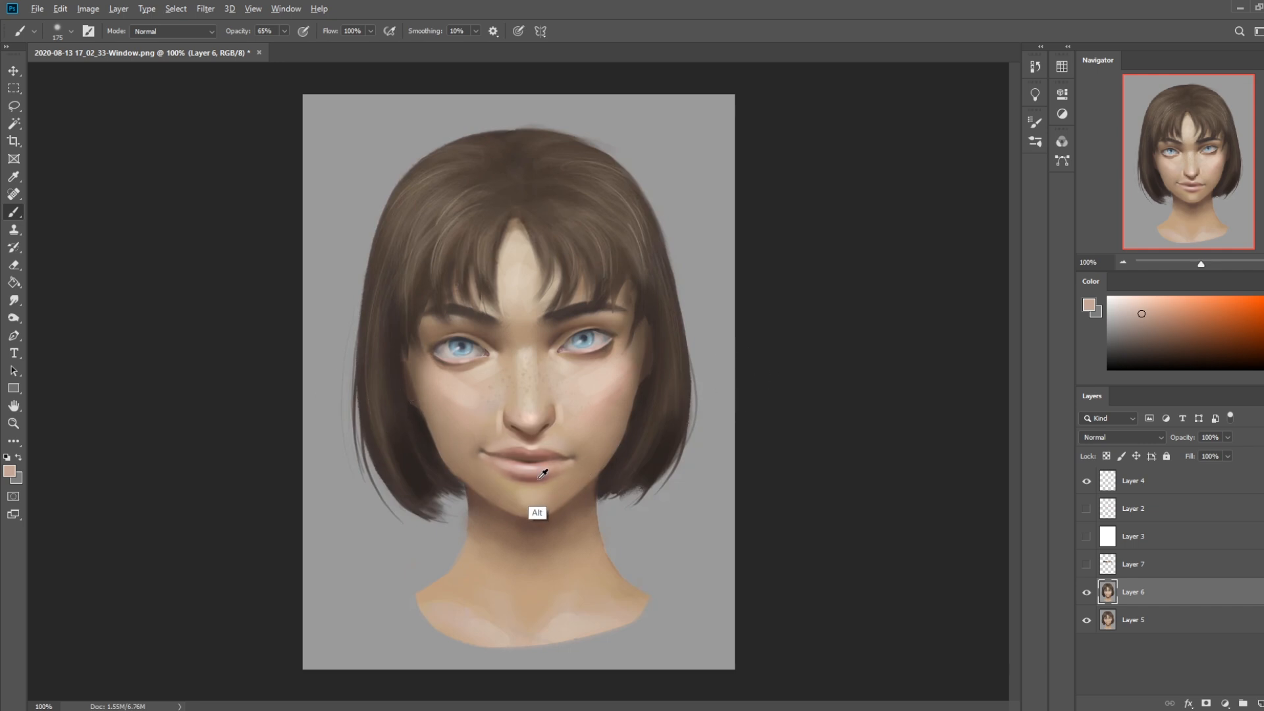
{"action": "left_click", "coordinate": [535, 512], "text": "alt"}
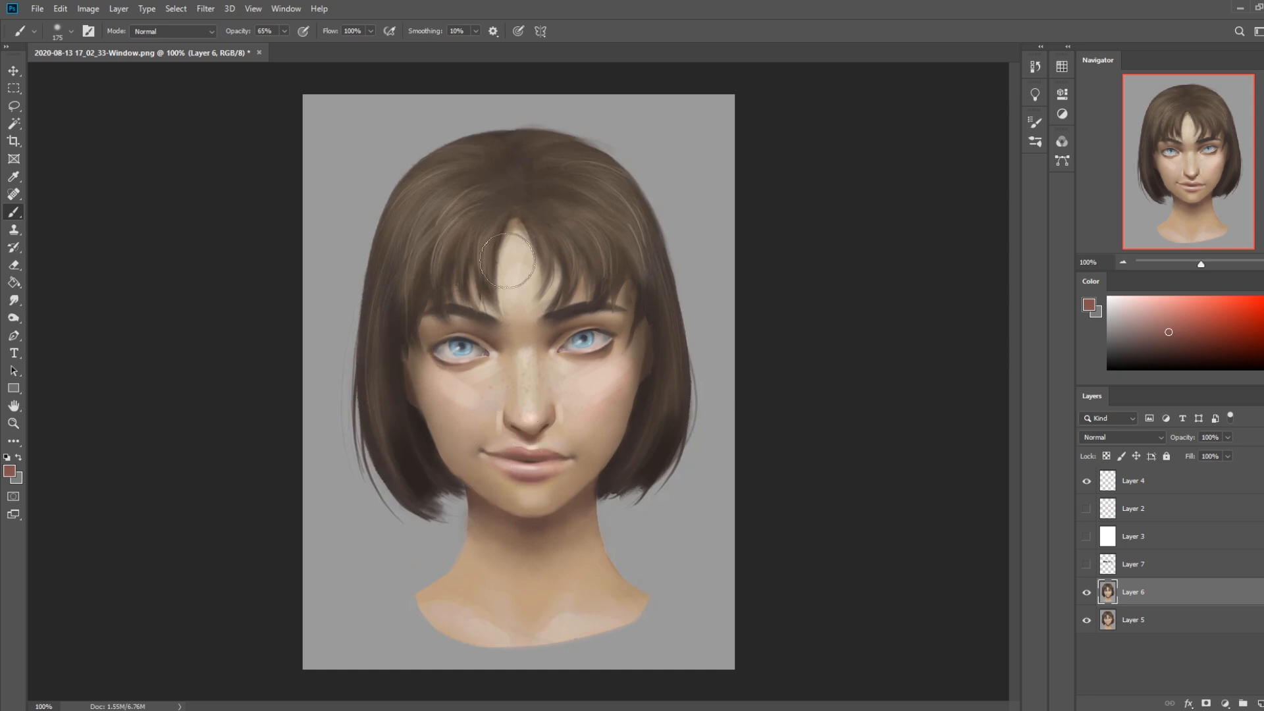
Blend the blush on the viewer's-right cheek with the Smudge tool at 8% strength
{"action": "left_click", "coordinate": [14, 302]}
{"action": "key", "text": "bracketright"}
{"action": "key", "text": "bracketright"}
{"action": "key", "text": "bracketleft"}
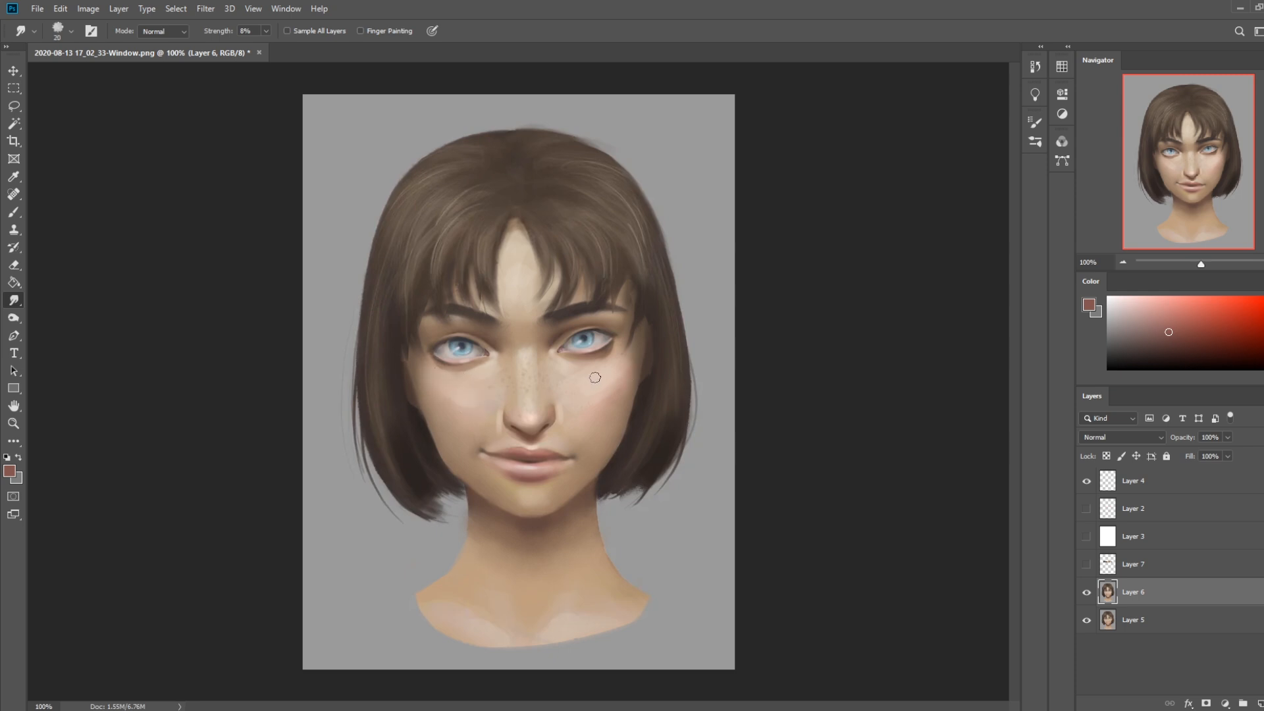
{"action": "key", "text": "bracketright"}
{"action": "key", "text": "bracketright"}
{"action": "key", "text": "bracketright"}
{"action": "key", "text": "bracketright"}
{"action": "key", "text": "bracketright"}
{"action": "left_click_drag", "start_coordinate": [585, 407], "coordinate": [606, 397]}
{"action": "key", "text": "bracketleft"}
{"action": "key", "text": "bracketleft"}
{"action": "key", "text": "bracketleft"}
{"action": "key", "text": "bracketleft"}
{"action": "key", "text": "bracketleft"}
{"action": "key", "text": "bracketleft"}
Select the upper lids and irises of both eyes with the Lasso and copy them to a new layer
{"action": "key", "text": "l"}
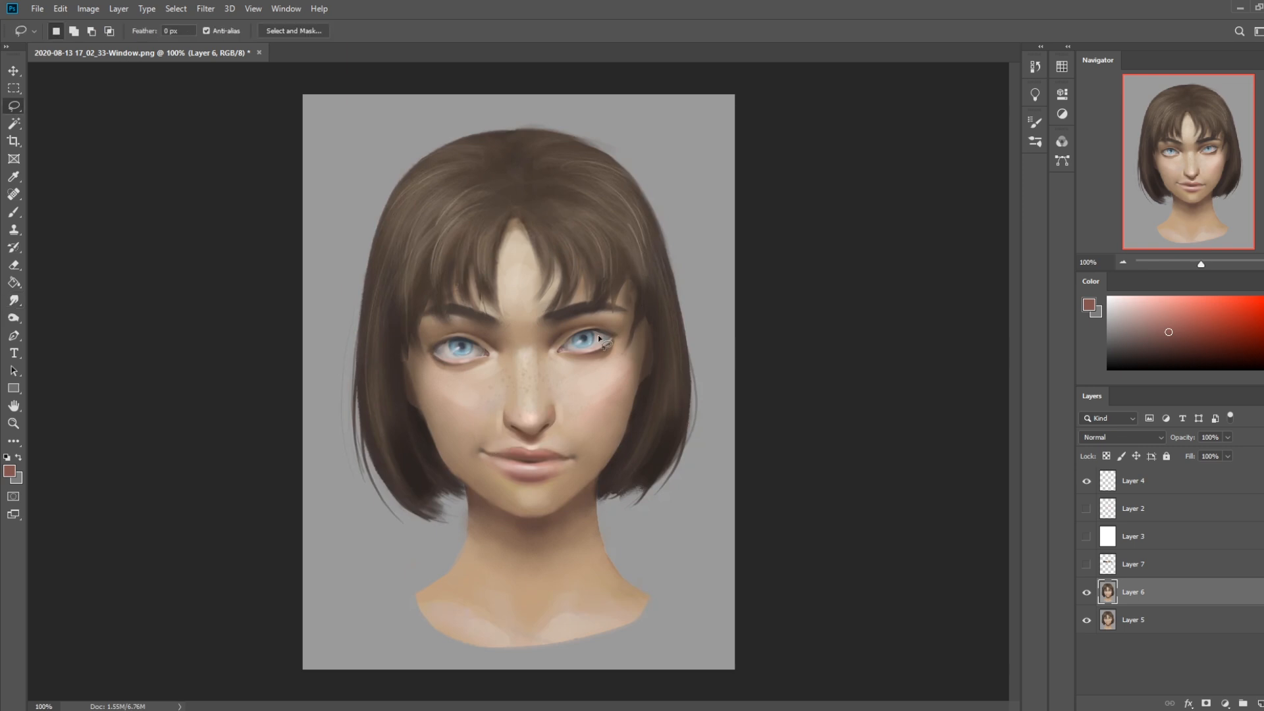
{"action": "mouse_move", "coordinate": [603, 337]}
{"action": "left_mouse_down"}
{"action": "mouse_move", "coordinate": [562, 352]}
{"action": "mouse_move", "coordinate": [603, 333]}
{"action": "mouse_move", "coordinate": [615, 341]}
{"action": "mouse_move", "coordinate": [586, 333]}
{"action": "mouse_move", "coordinate": [560, 352]}
{"action": "mouse_move", "coordinate": [573, 331]}
{"action": "mouse_move", "coordinate": [603, 336]}
{"action": "left_mouse_up"}
{"action": "key", "text": "ctrl+d"}
{"action": "key", "text": "shift"}
{"action": "mouse_move", "coordinate": [488, 354]}
{"action": "left_mouse_down"}
{"action": "mouse_move", "coordinate": [431, 354]}
{"action": "mouse_move", "coordinate": [460, 329]}
{"action": "mouse_move", "coordinate": [487, 343]}
{"action": "left_mouse_up"}
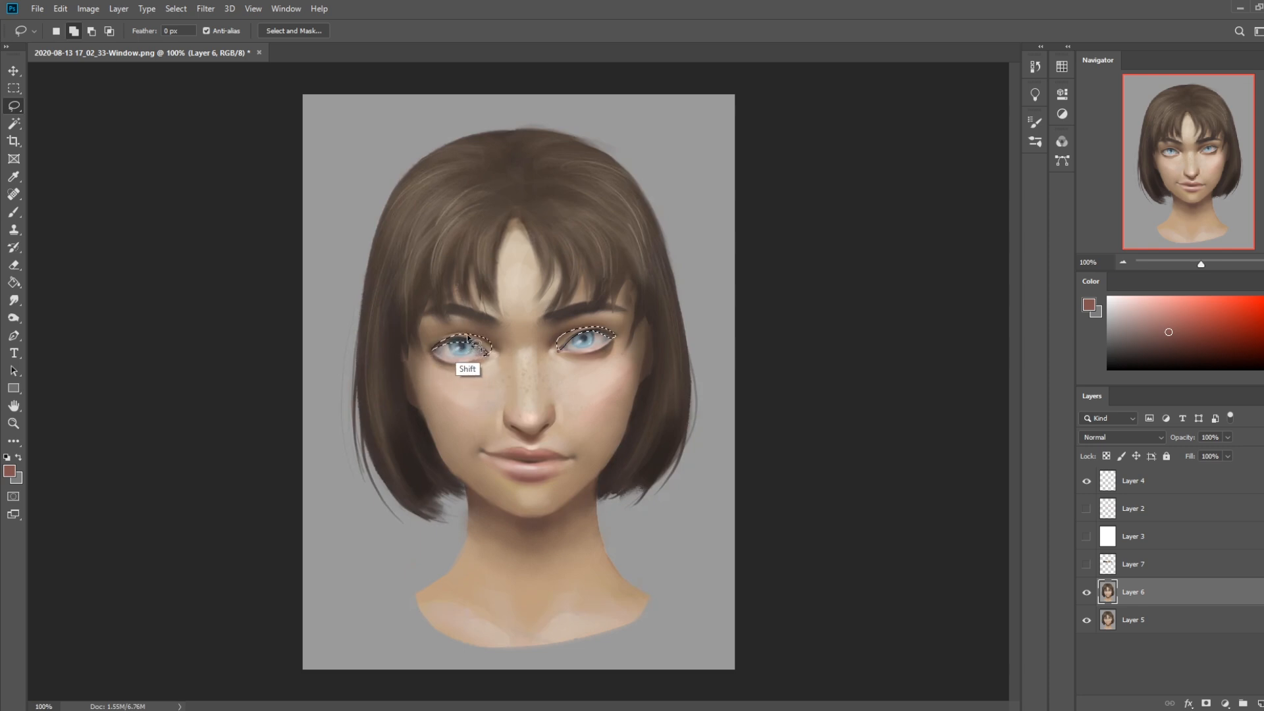
{"action": "key", "text": "ctrl"}
{"action": "key", "text": "ctrl+j"}
Nudge the copied eyes slightly upward
{"action": "key", "text": "v"}
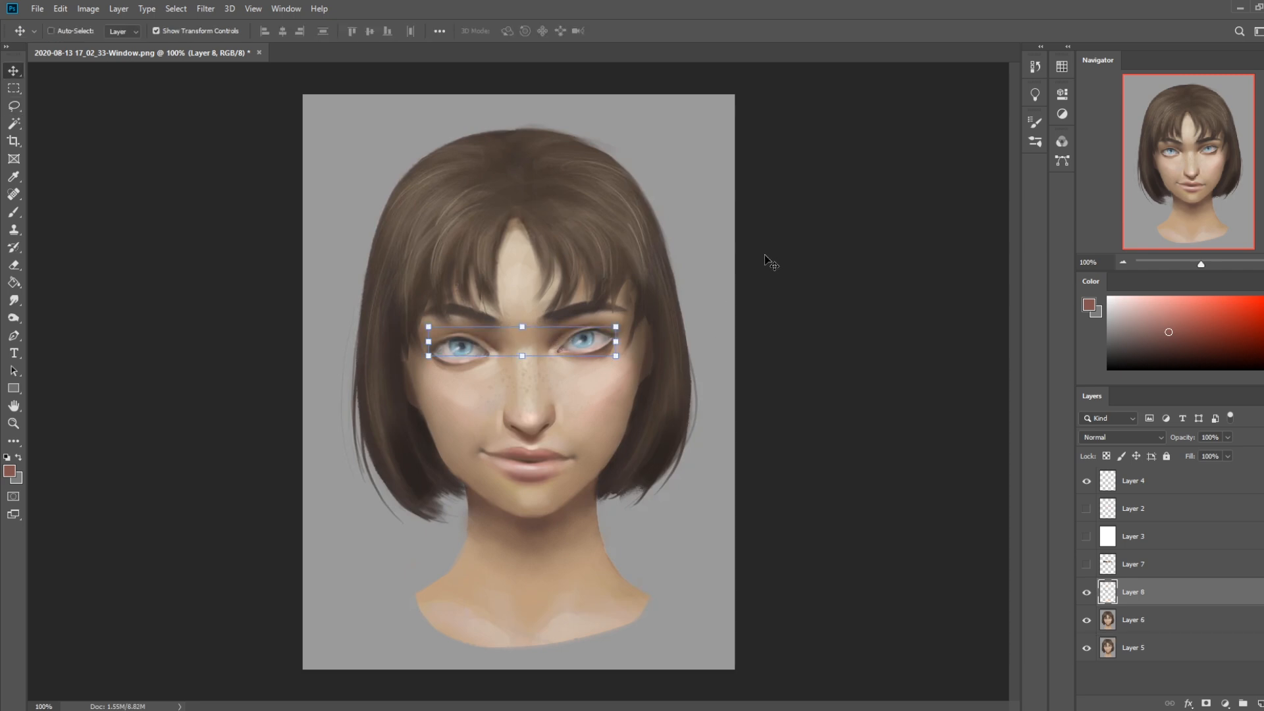
{"action": "key", "text": "Up"}
{"action": "key", "text": "Up"}
{"action": "key", "text": "Up"}
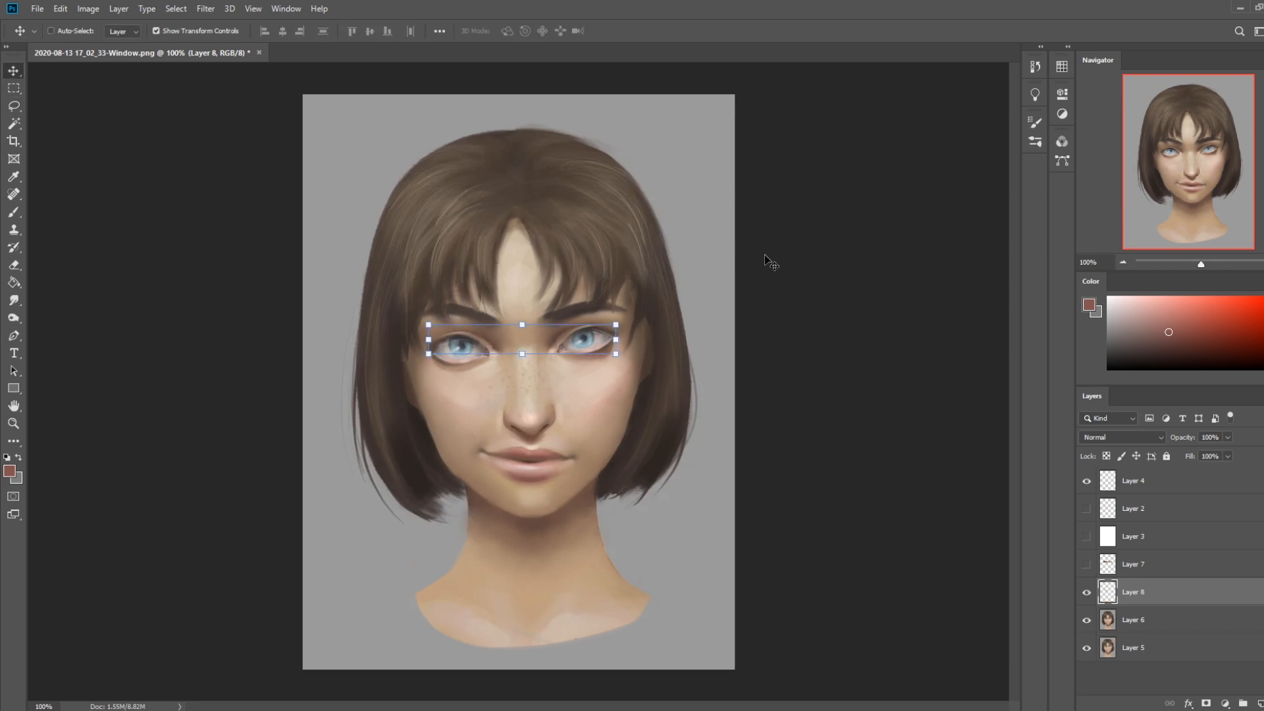
Erase the upper edge of the copied viewer's-right eye with an Istebrak's Dry-Oil brush at 30 px
{"action": "key", "text": "e"}
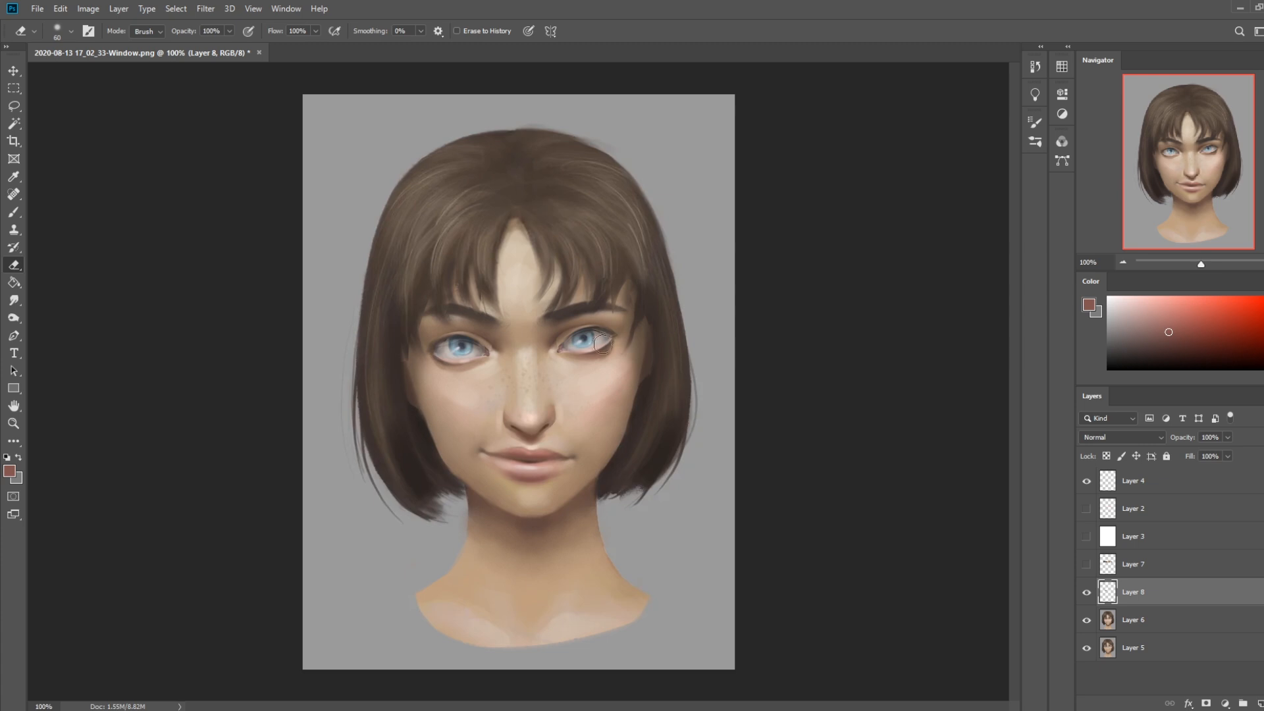
{"action": "right_click", "coordinate": [645, 363]}
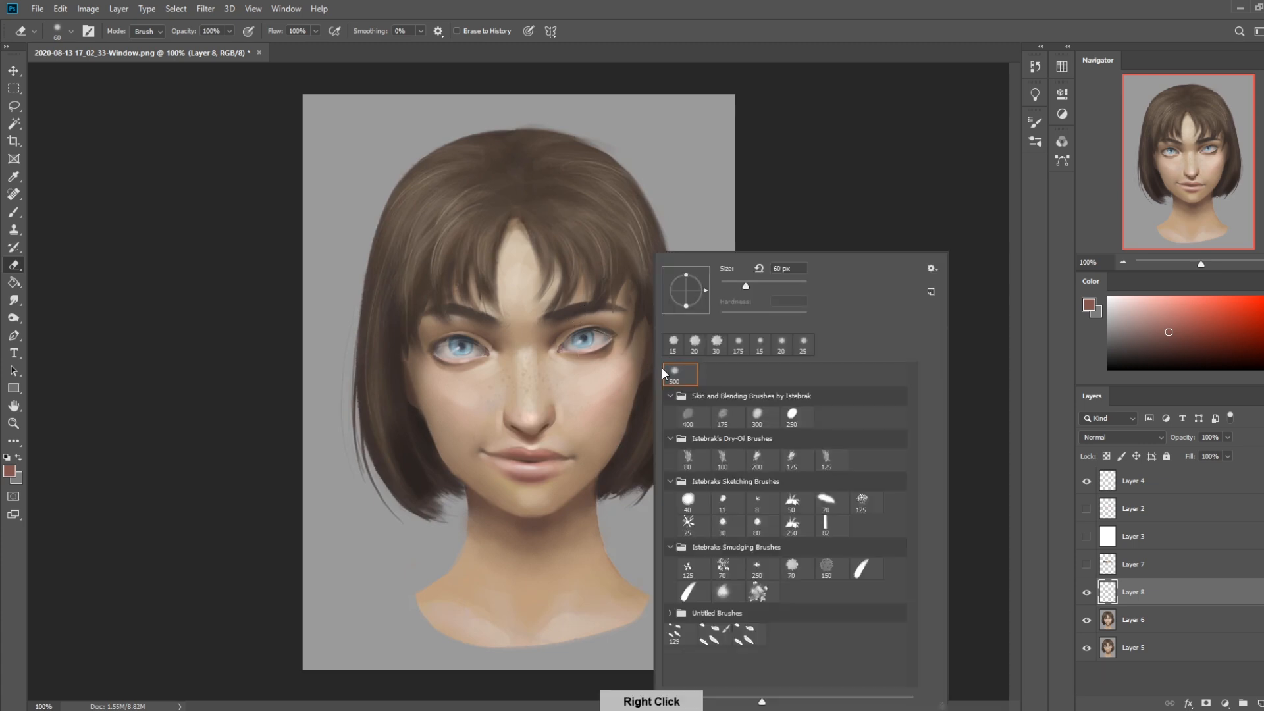
{"action": "left_click", "coordinate": [723, 460]}
{"action": "left_click", "coordinate": [896, 159]}
{"action": "key", "text": "bracketleft"}
{"action": "key", "text": "bracketleft"}
{"action": "key", "text": "bracketleft"}
{"action": "key", "text": "bracketleft"}
{"action": "key", "text": "bracketleft"}
{"action": "key", "text": "bracketleft"}
{"action": "key", "text": "bracketleft"}
{"action": "key", "text": "bracketleft"}
{"action": "key", "text": "bracketleft"}
{"action": "key", "text": "bracketleft"}
{"action": "key", "text": "bracketleft"}
{"action": "key", "text": "bracketleft"}
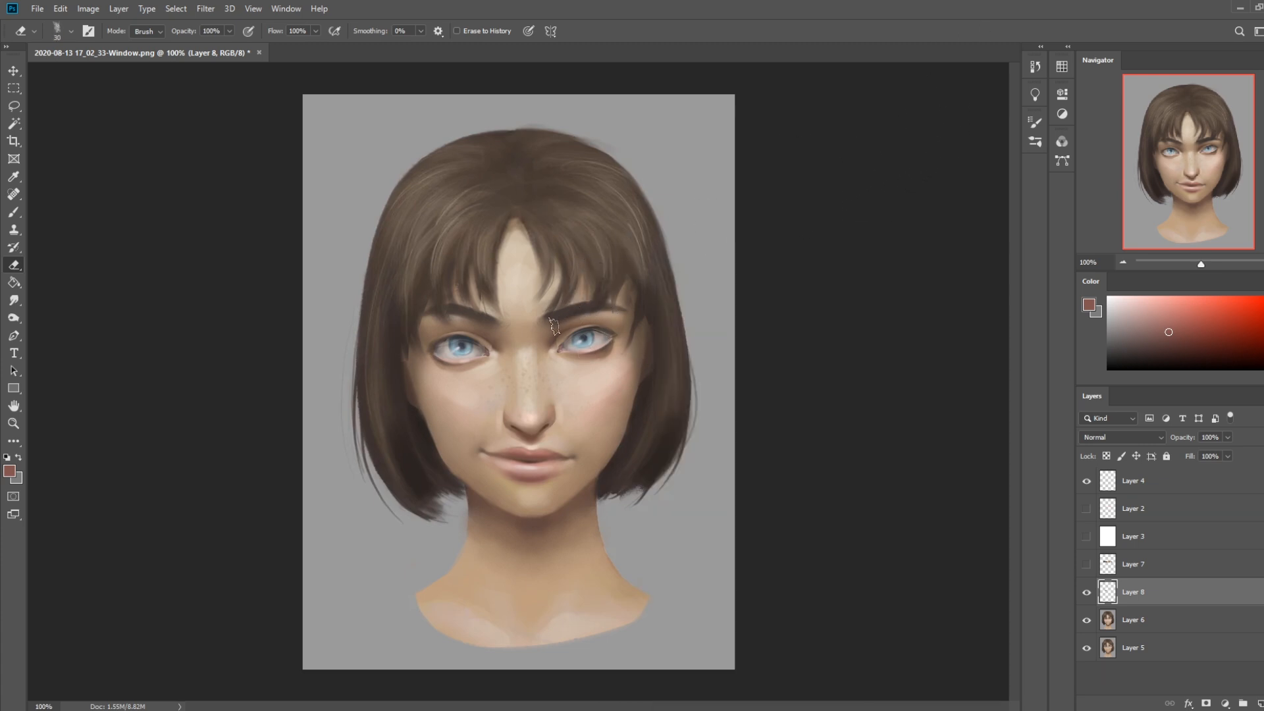
{"action": "left_click_drag", "start_coordinate": [577, 328], "coordinate": [597, 327]}
Retouch the white and iris of the viewer's-right eye with an Istebraks Sketching brush, using sampled pinkish and blue greys
{"action": "key", "text": "b"}
{"action": "right_click", "coordinate": [618, 355]}
{"action": "left_click", "coordinate": [690, 531]}
{"action": "left_click", "coordinate": [861, 160]}
{"action": "left_click", "coordinate": [606, 335], "text": "alt"}
{"action": "key", "text": "["}
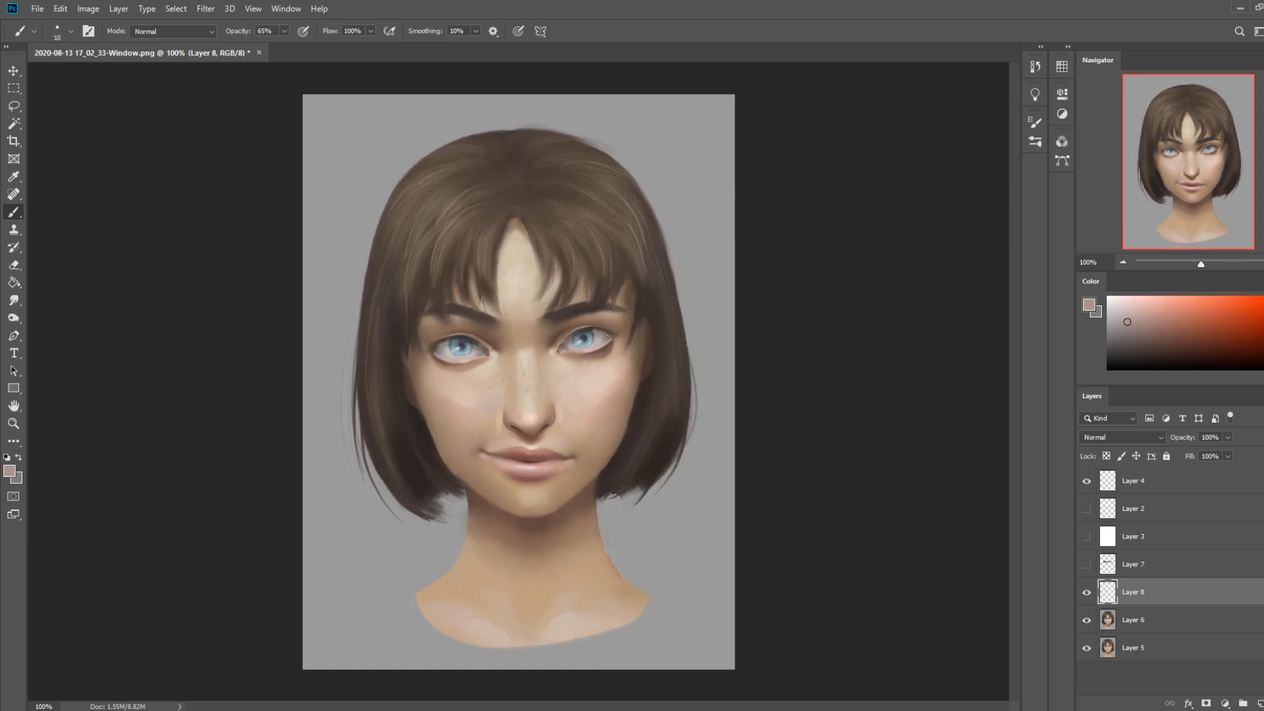
{"action": "left_click", "coordinate": [572, 340], "text": "alt"}
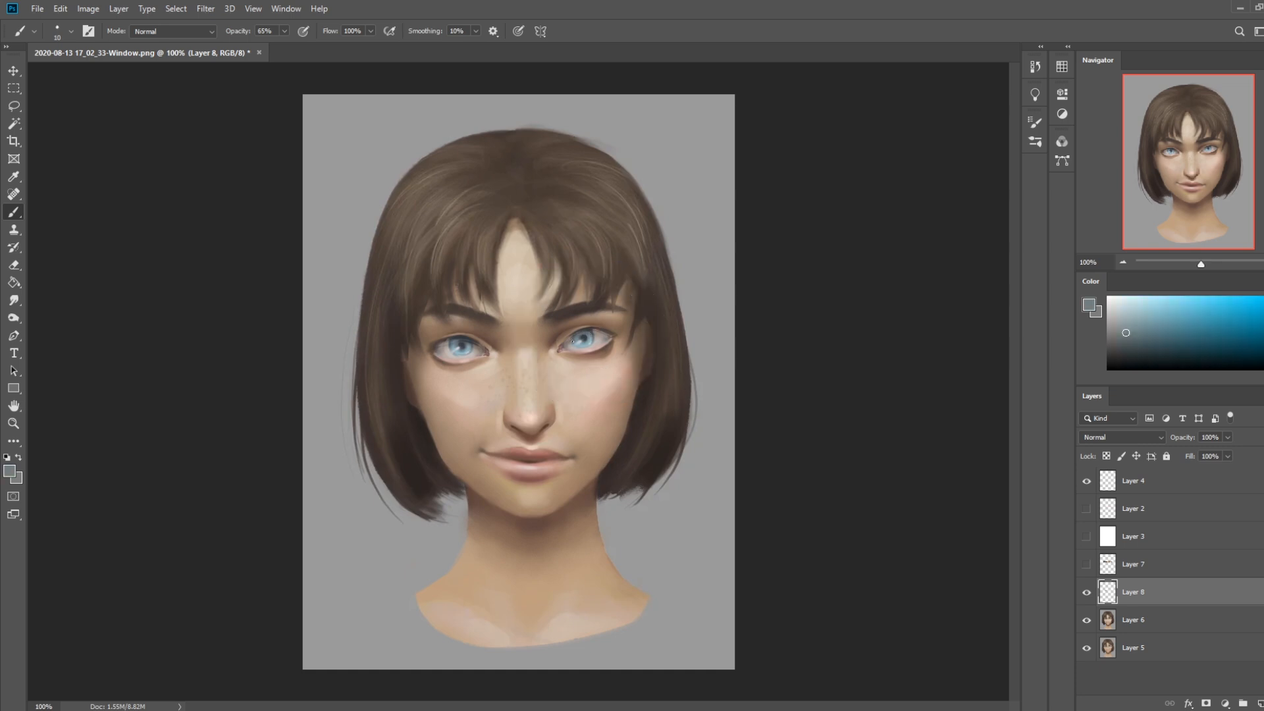
{"action": "left_click", "coordinate": [591, 333], "text": "alt"}
Retouch the iris and white of the viewer's-left eye with sampled blue-grey and warm grey tones
{"action": "left_click", "coordinate": [470, 346], "text": "alt"}
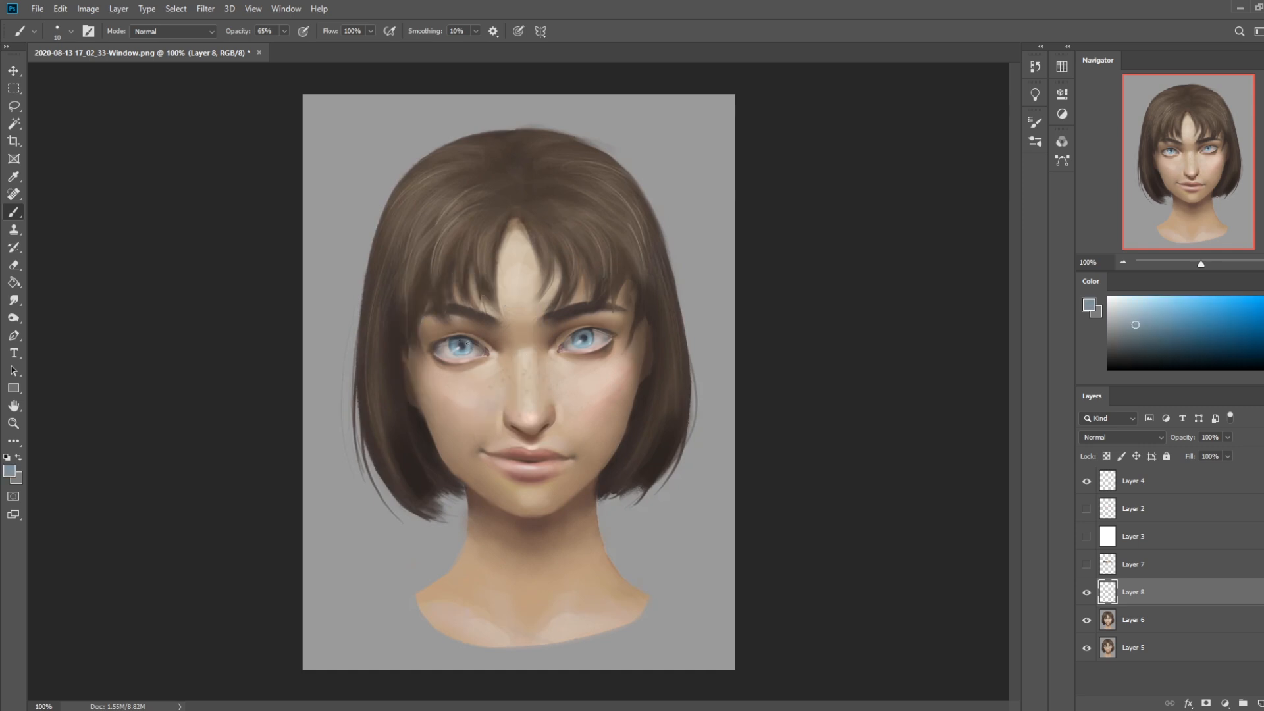
{"action": "left_click", "coordinate": [440, 348], "text": "alt"}
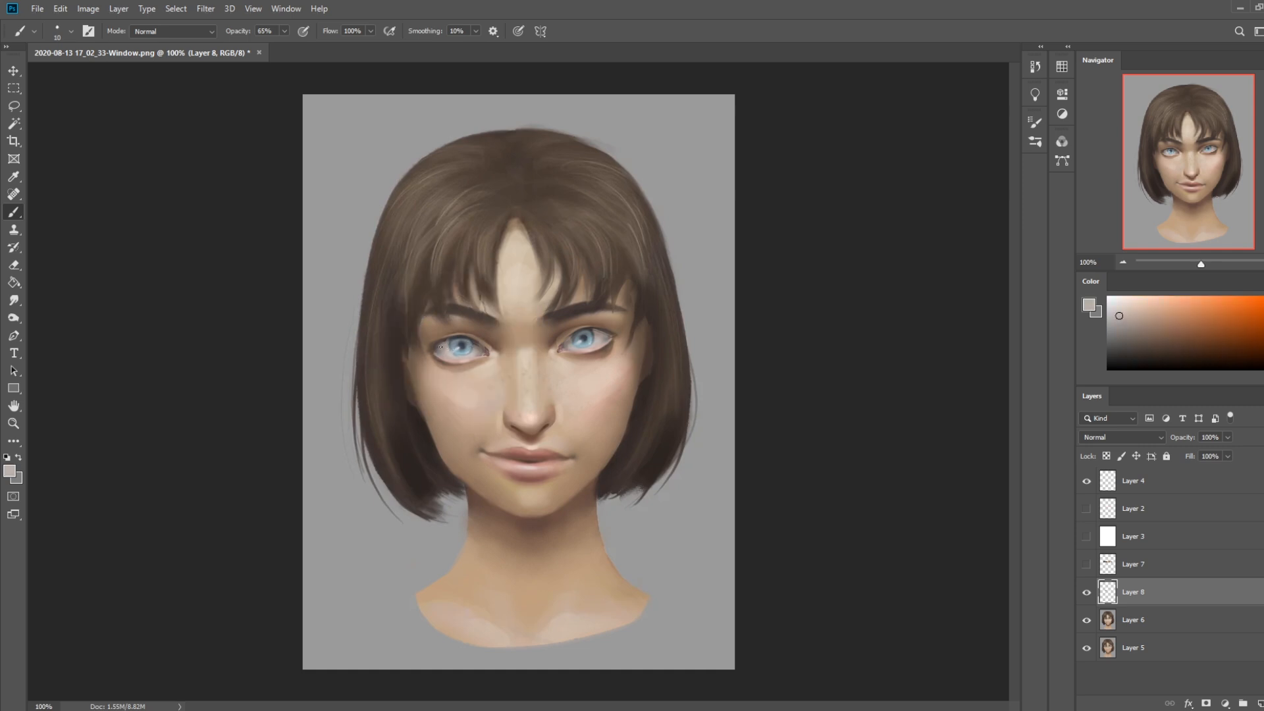
{"action": "left_click", "coordinate": [444, 346], "text": "alt"}
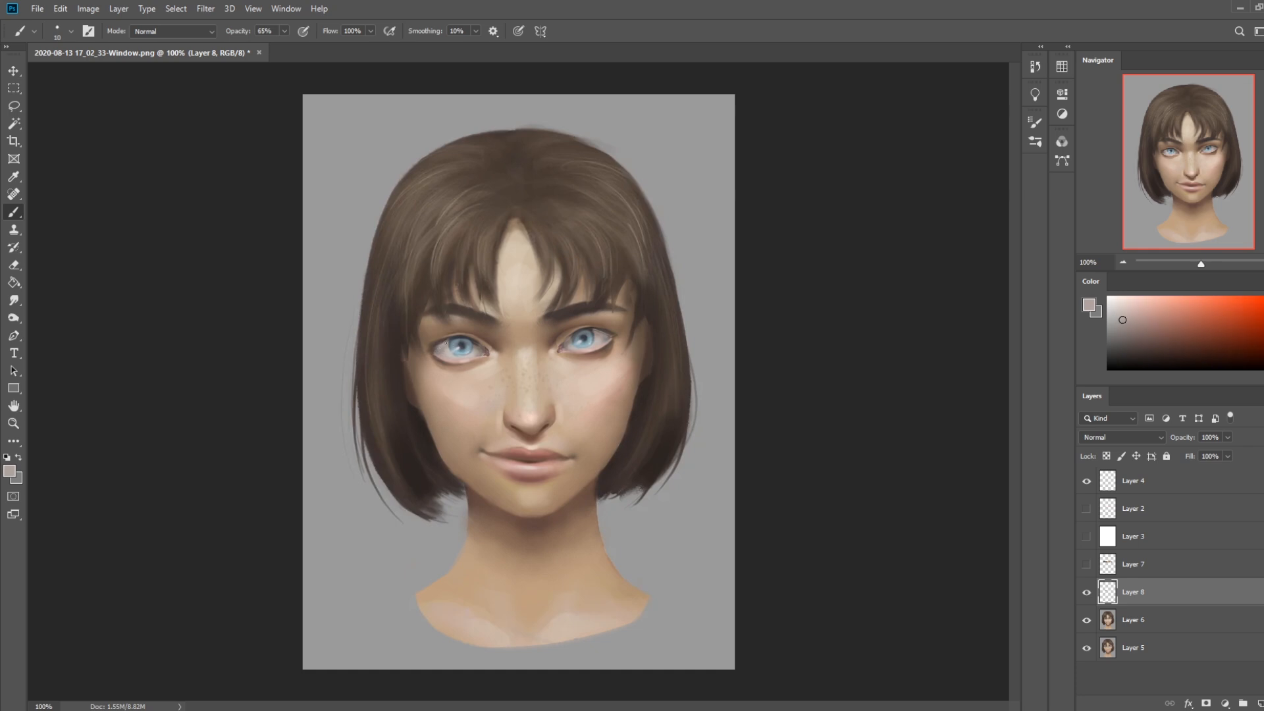
{"action": "left_click", "coordinate": [480, 349], "text": "alt"}
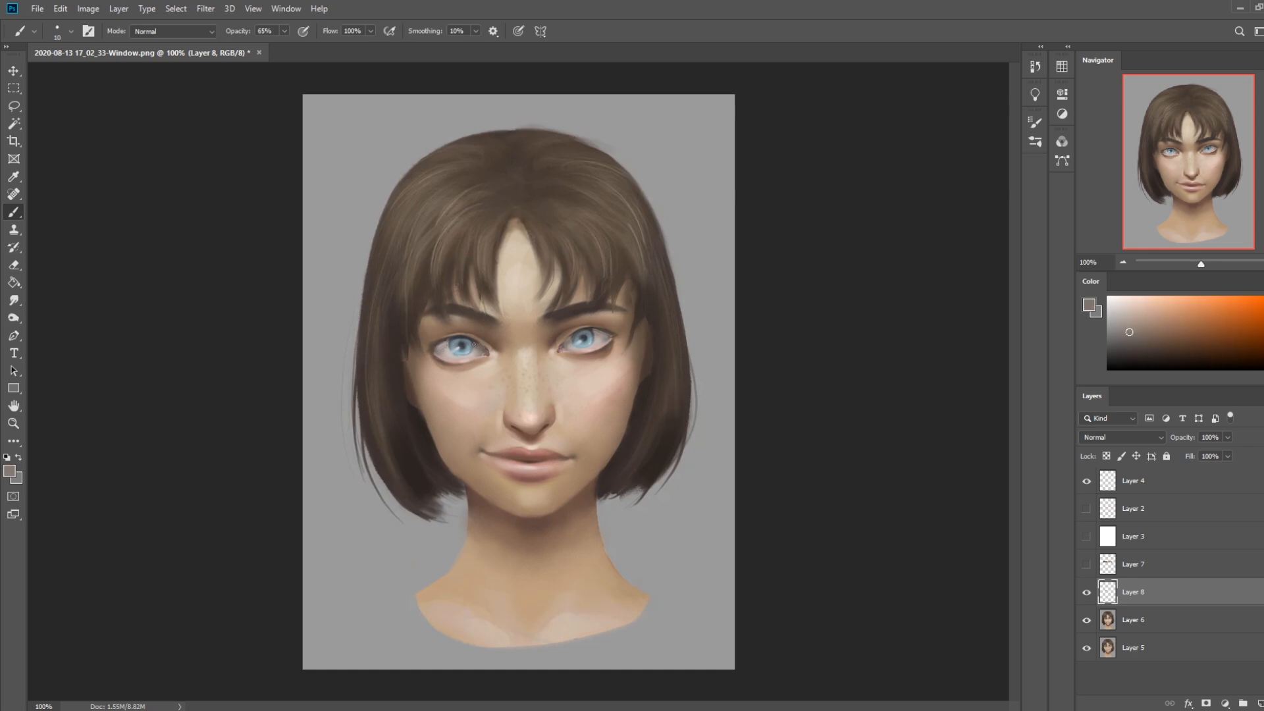
Define the pupil and iris of the viewer's-right eye with sampled dark blue-grey tones
{"action": "key", "text": "d"}
{"action": "left_click", "coordinate": [583, 338], "text": "alt"}
{"action": "left_click", "coordinate": [576, 340], "text": "alt"}
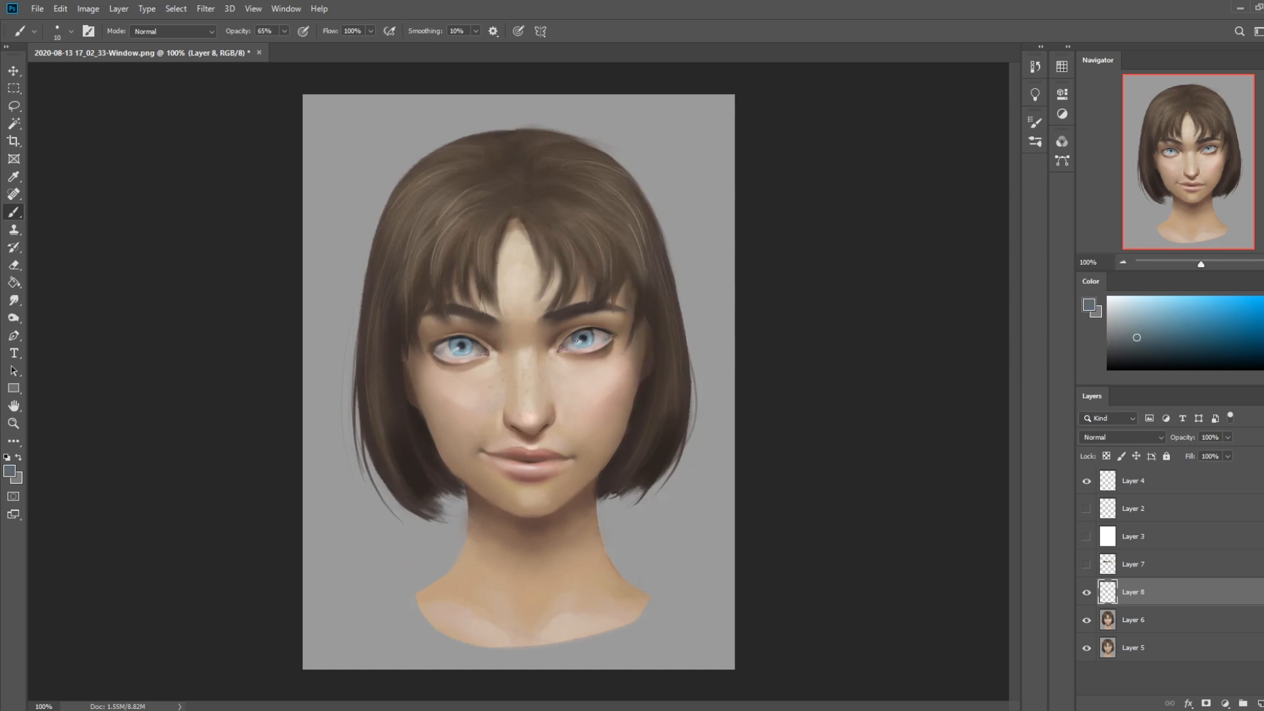
{"action": "left_click", "coordinate": [578, 339], "text": "alt"}
{"action": "left_click", "coordinate": [584, 337], "text": "alt"}
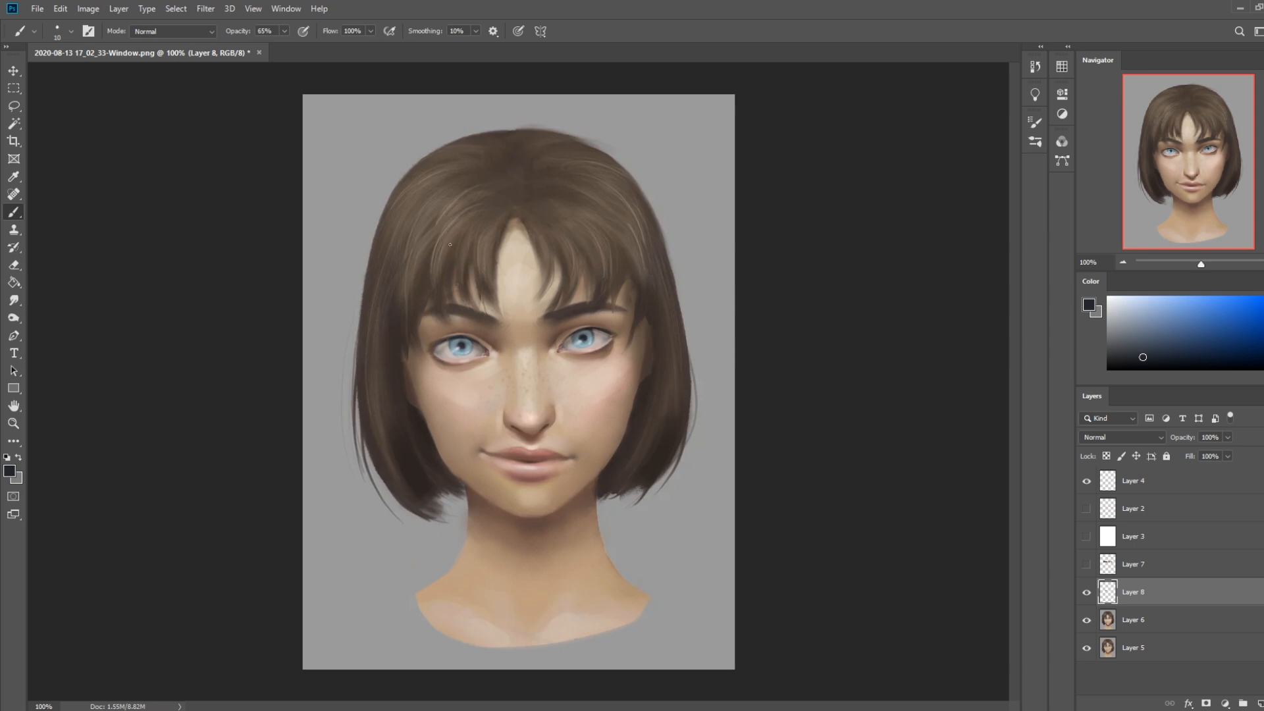
Sample a light grey for the eye whites and switch to the 80 px Istebrak's Dry-Oil brush, reduced to 10 px
{"action": "left_click", "coordinate": [455, 390], "text": "alt"}
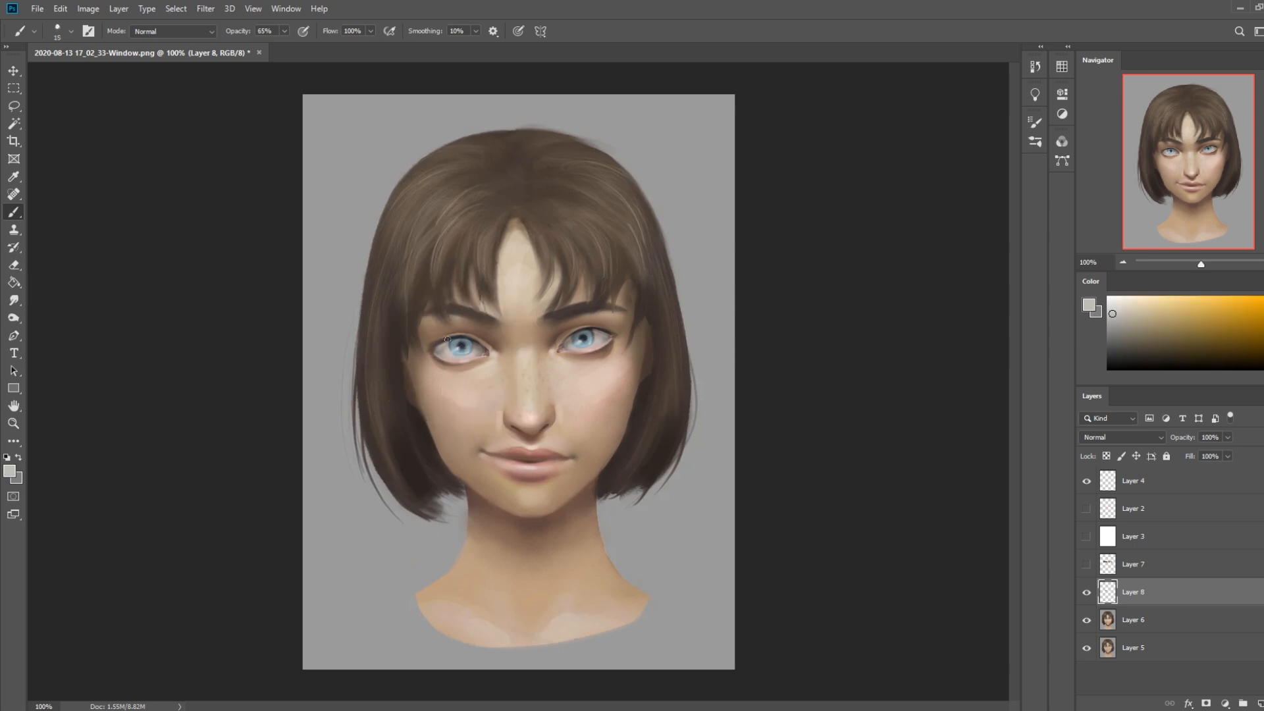
{"action": "right_click", "coordinate": [487, 252]}
{"action": "left_click", "coordinate": [527, 461]}
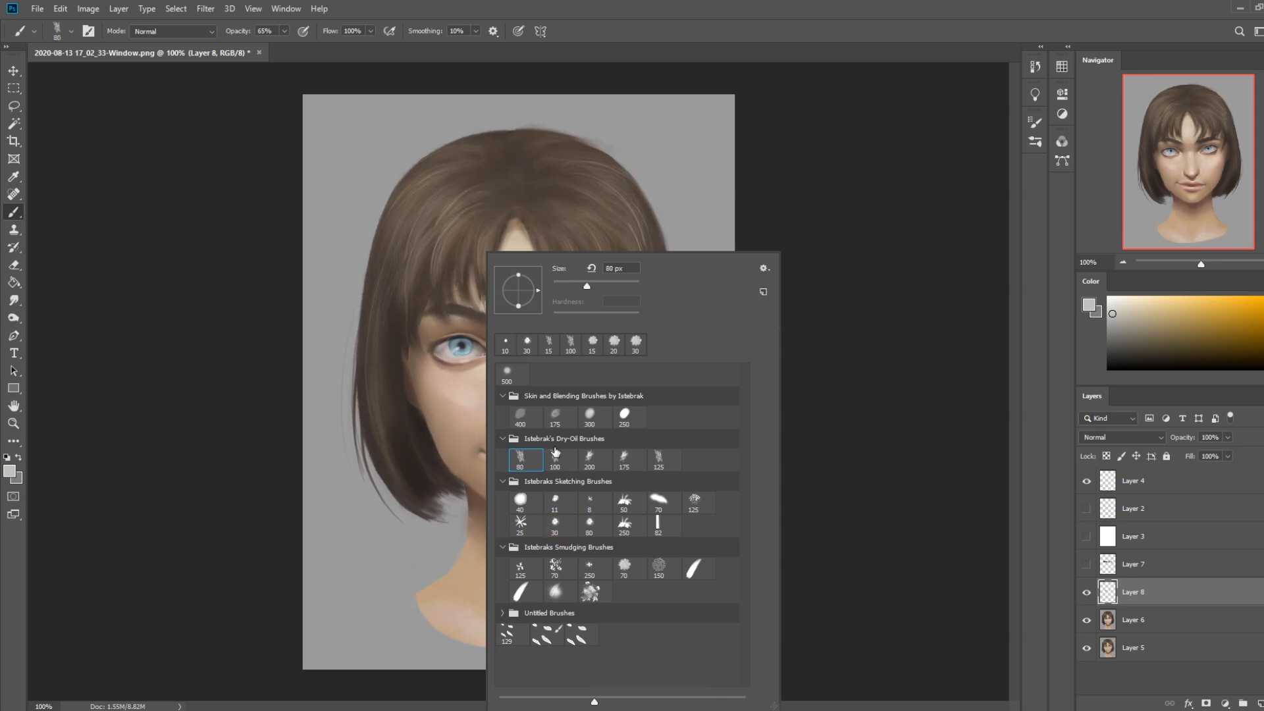
{"action": "left_click", "coordinate": [852, 281]}
{"action": "key", "text": "bracketleft"}
{"action": "key", "text": "bracketleft"}
{"action": "key", "text": "bracketleft"}
{"action": "key", "text": "bracketleft"}
{"action": "key", "text": "bracketleft"}
{"action": "key", "text": "bracketleft"}
{"action": "key", "text": "bracketleft"}
{"action": "key", "text": "bracketleft"}
{"action": "key", "text": "bracketleft"}
{"action": "key", "text": "bracketleft"}
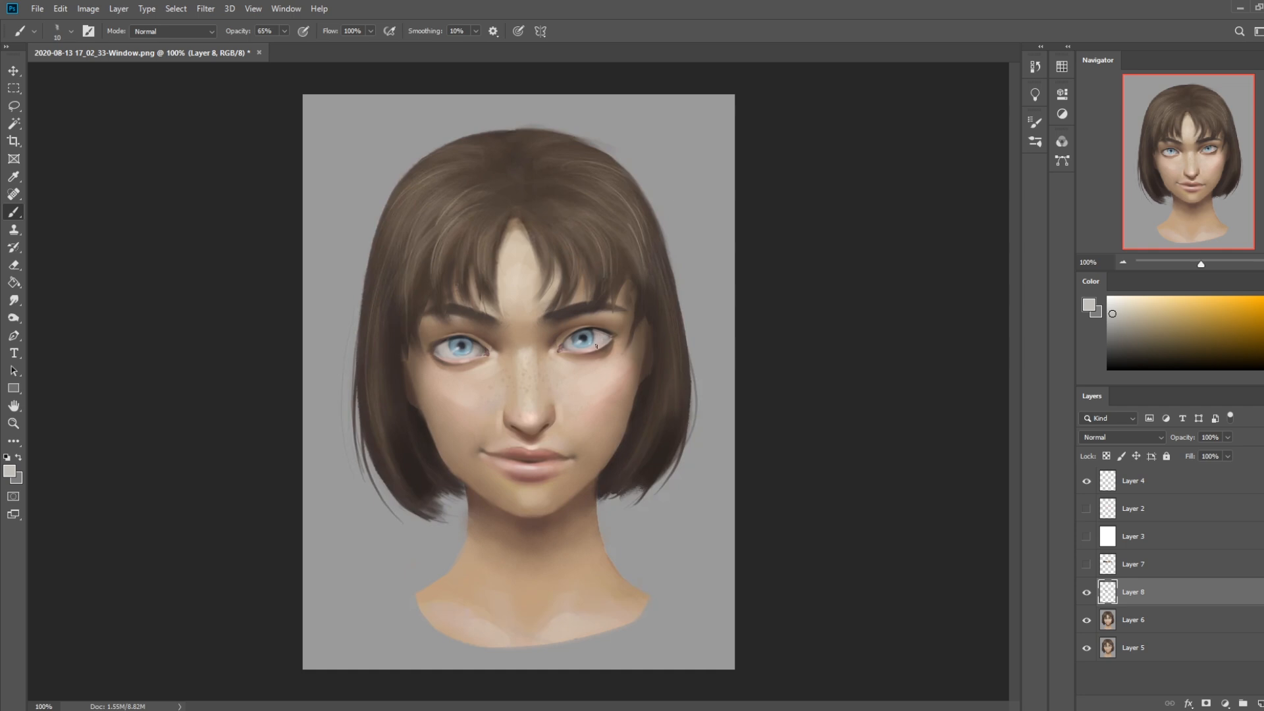
Refine the dark lash line and pupil details of both eyes with sampled dark brown and near-black tones
{"action": "left_click", "coordinate": [609, 334], "text": "alt"}
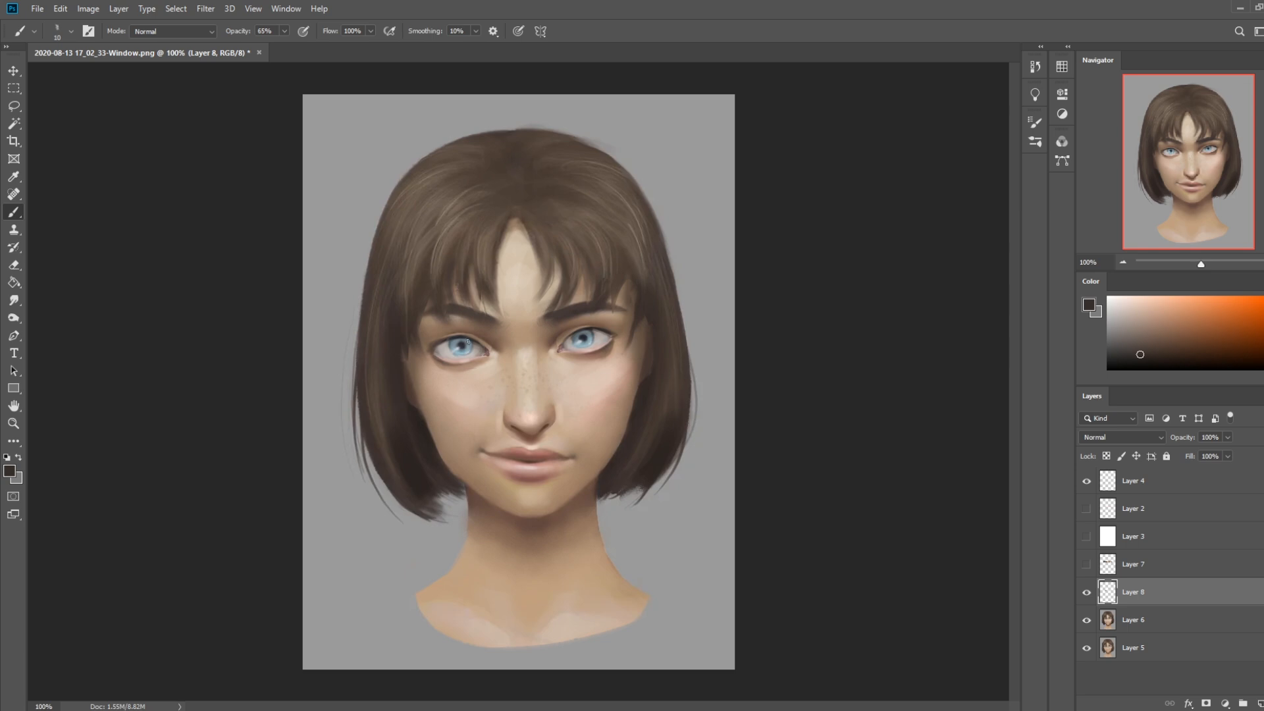
{"action": "left_click", "coordinate": [453, 360], "text": "alt"}
{"action": "left_click", "coordinate": [463, 347], "text": "alt"}
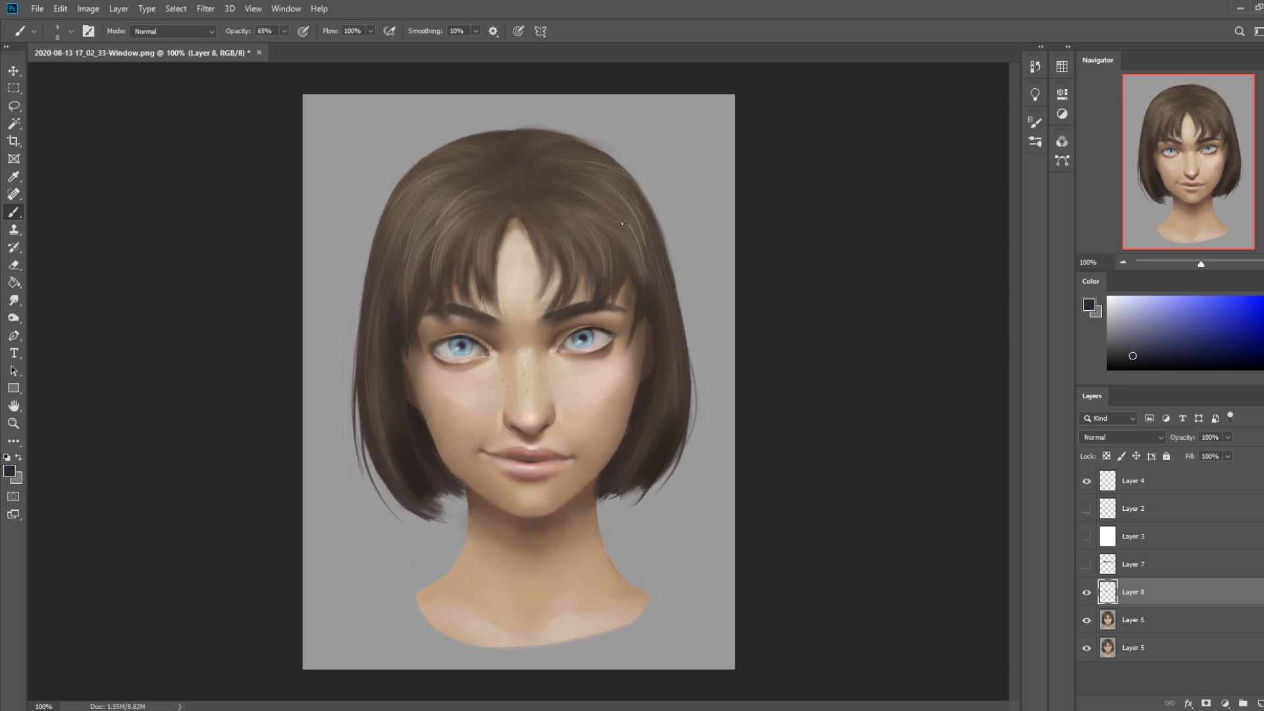
Refine the upper iris and white of the viewer's-right eye with sampled blue-grey and neutral grey
{"action": "left_click", "coordinate": [606, 333], "text": "alt"}
{"action": "left_click", "coordinate": [575, 338], "text": "alt"}
{"action": "left_click", "coordinate": [596, 334], "text": "alt"}
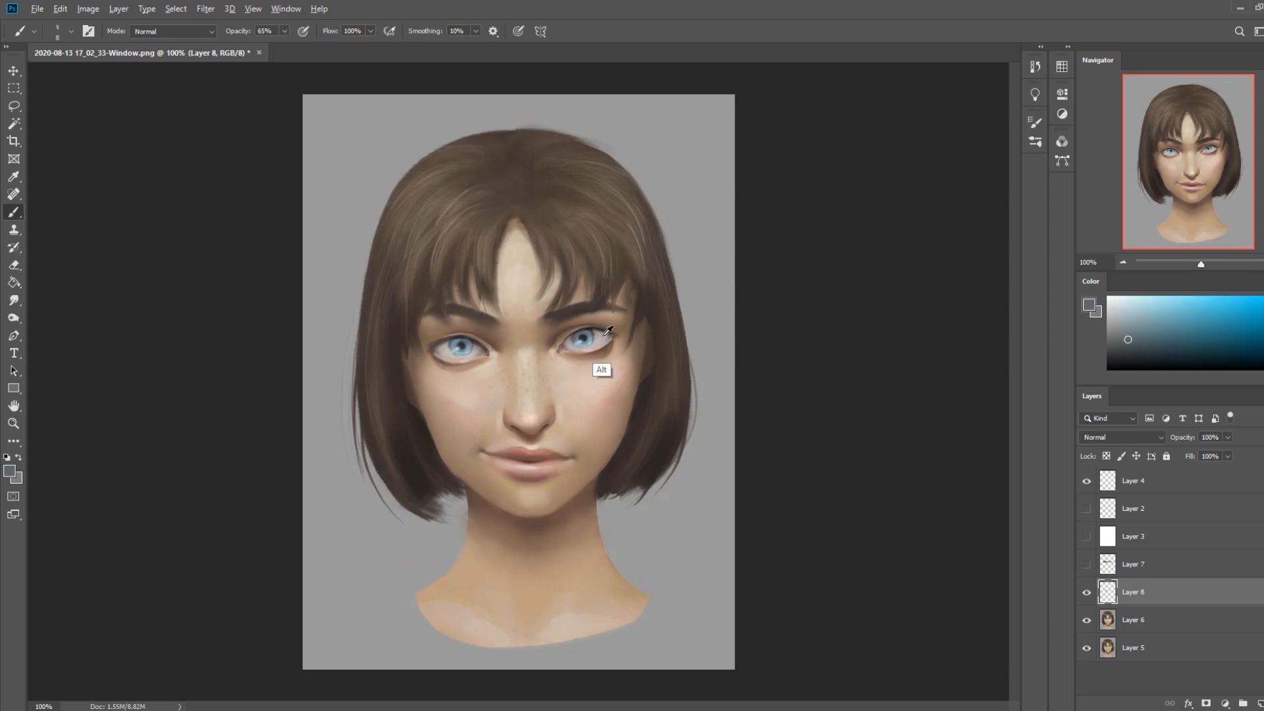
{"action": "left_click", "coordinate": [588, 334], "text": "alt"}
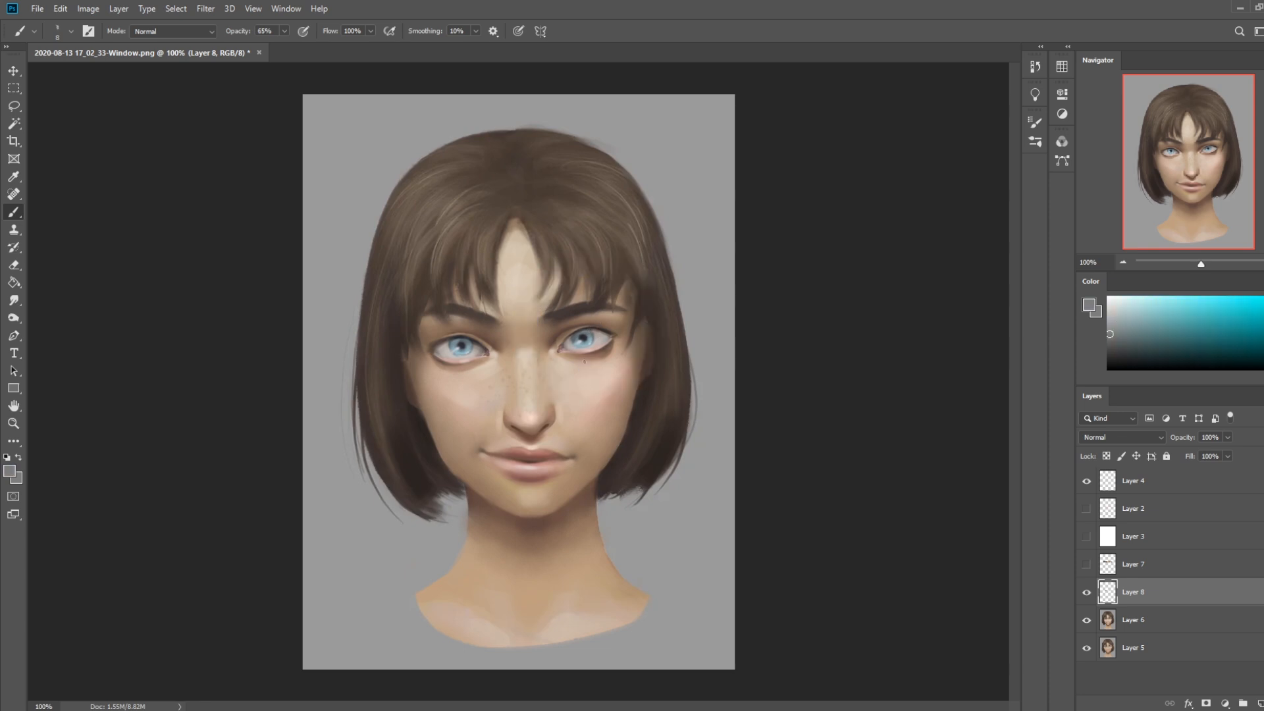
Touch up the white of the viewer's-left eye with sampled warm light greys
{"action": "left_click", "coordinate": [476, 382], "text": "alt"}
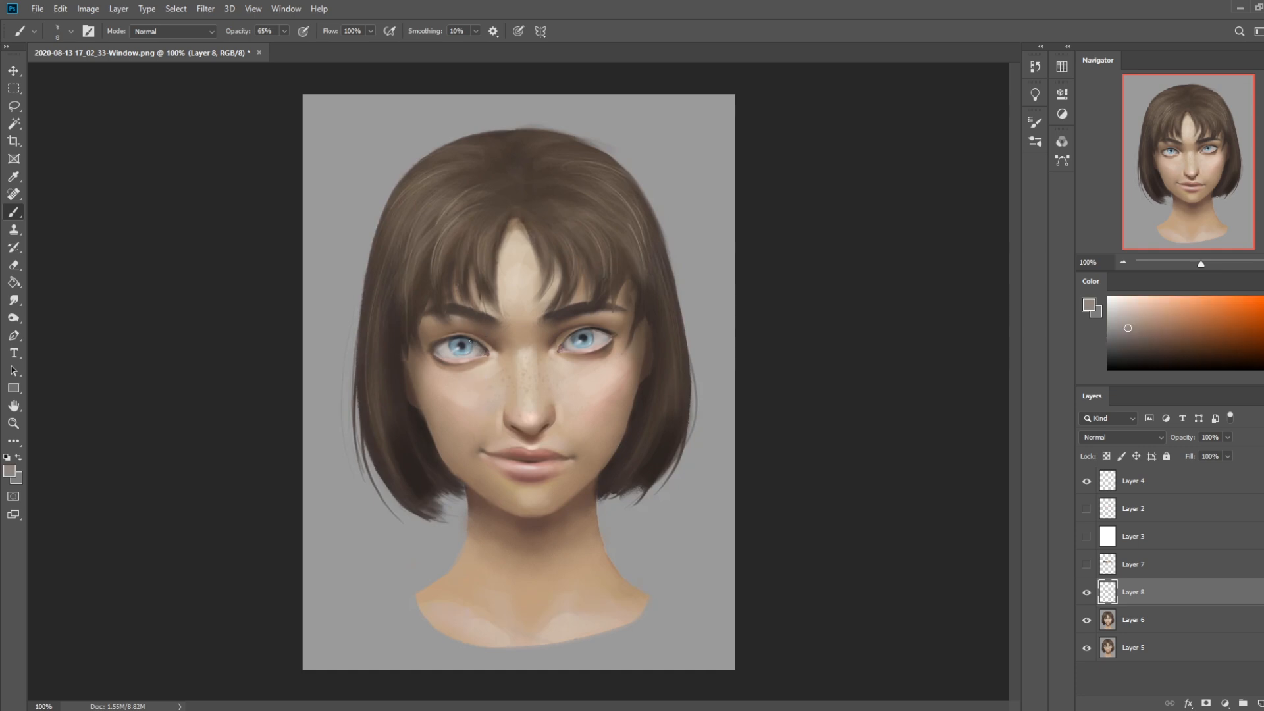
{"action": "left_click", "coordinate": [485, 359], "text": "alt"}
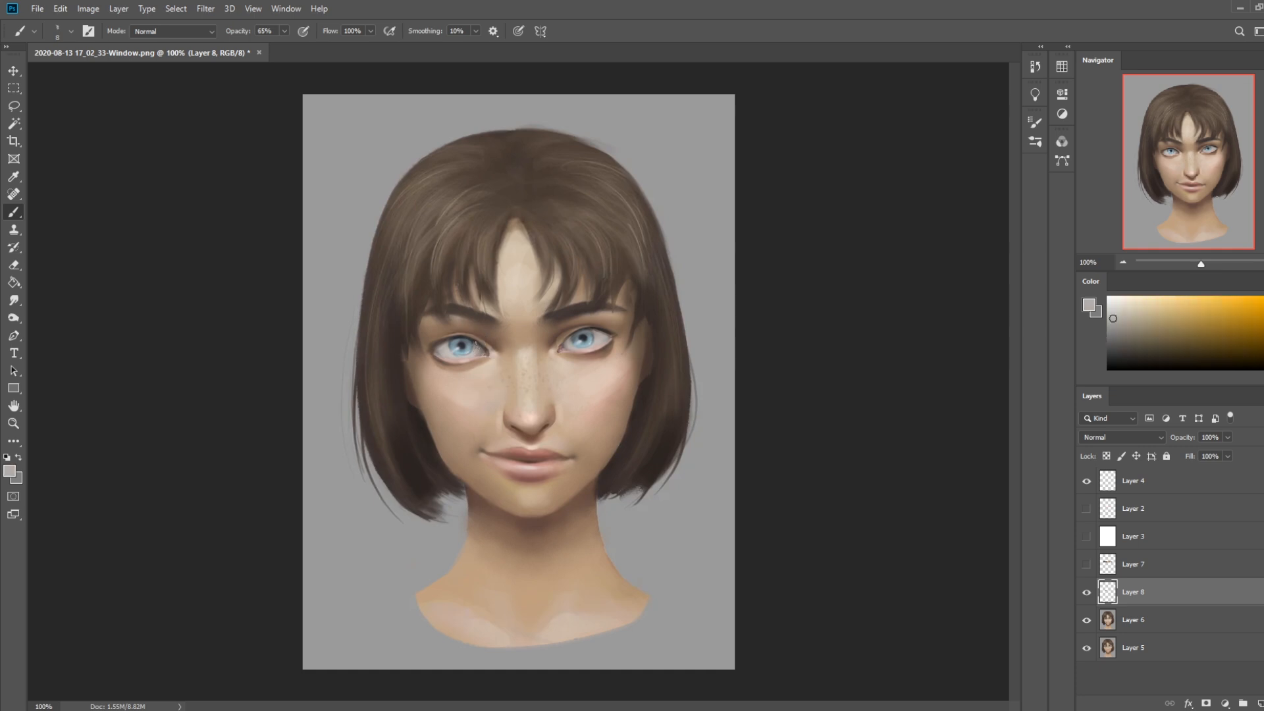
{"action": "left_click", "coordinate": [443, 347], "text": "alt"}
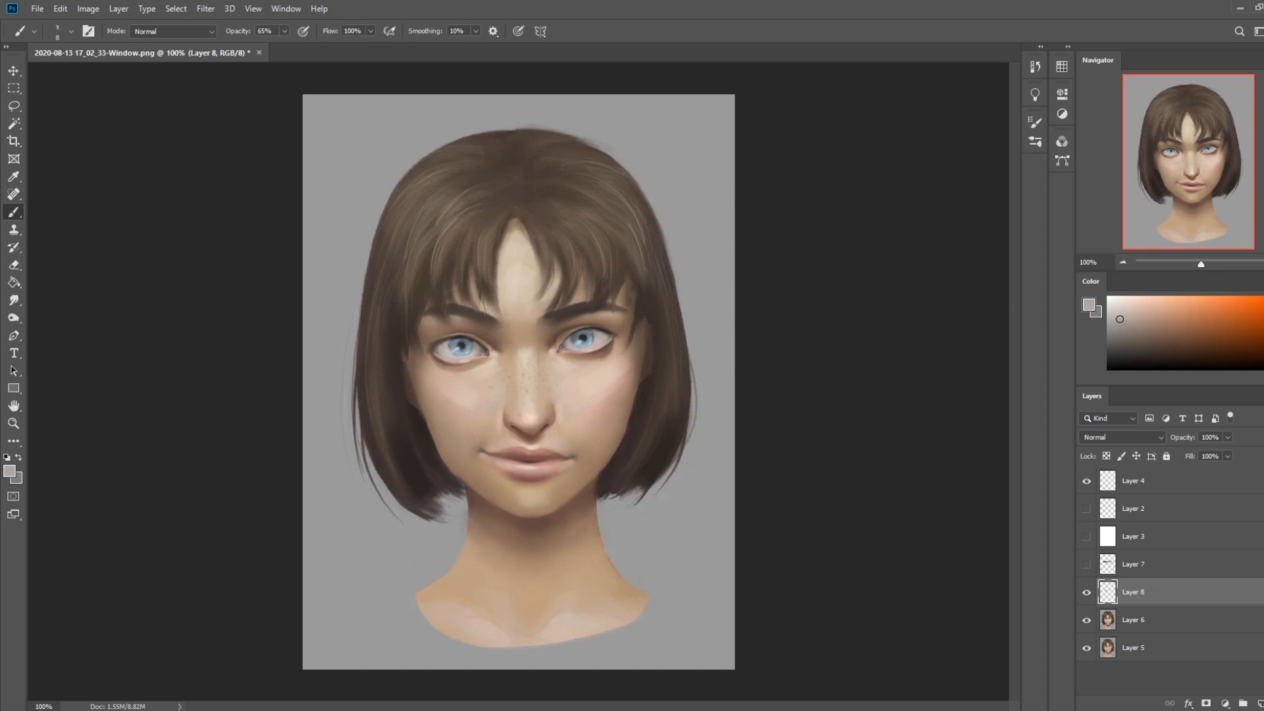
Refine the irises, pupils and eye whites of both eyes with sampled blue-grey, near-black and light warm grey
{"action": "left_click", "coordinate": [455, 349], "text": "alt"}
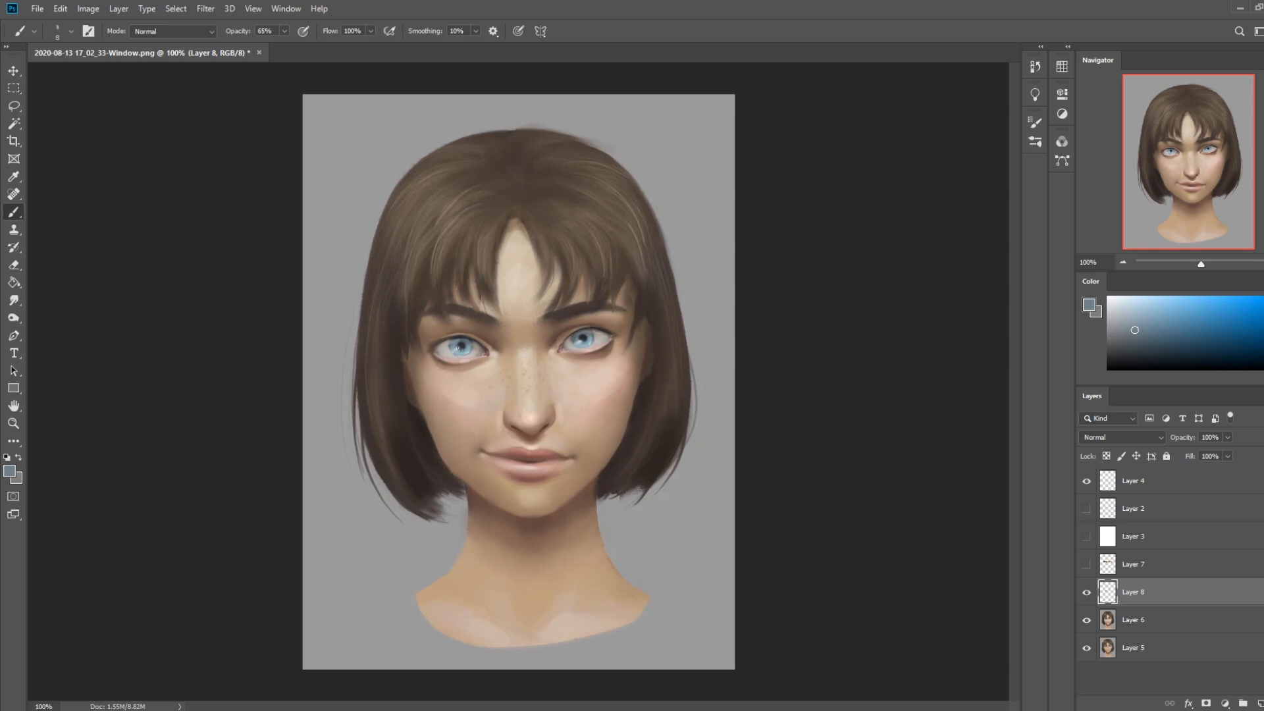
{"action": "left_click", "coordinate": [463, 336], "text": "alt"}
{"action": "left_click", "coordinate": [453, 336], "text": "alt"}
{"action": "left_click", "coordinate": [600, 329], "text": "alt"}
{"action": "left_click", "coordinate": [583, 337], "text": "alt"}
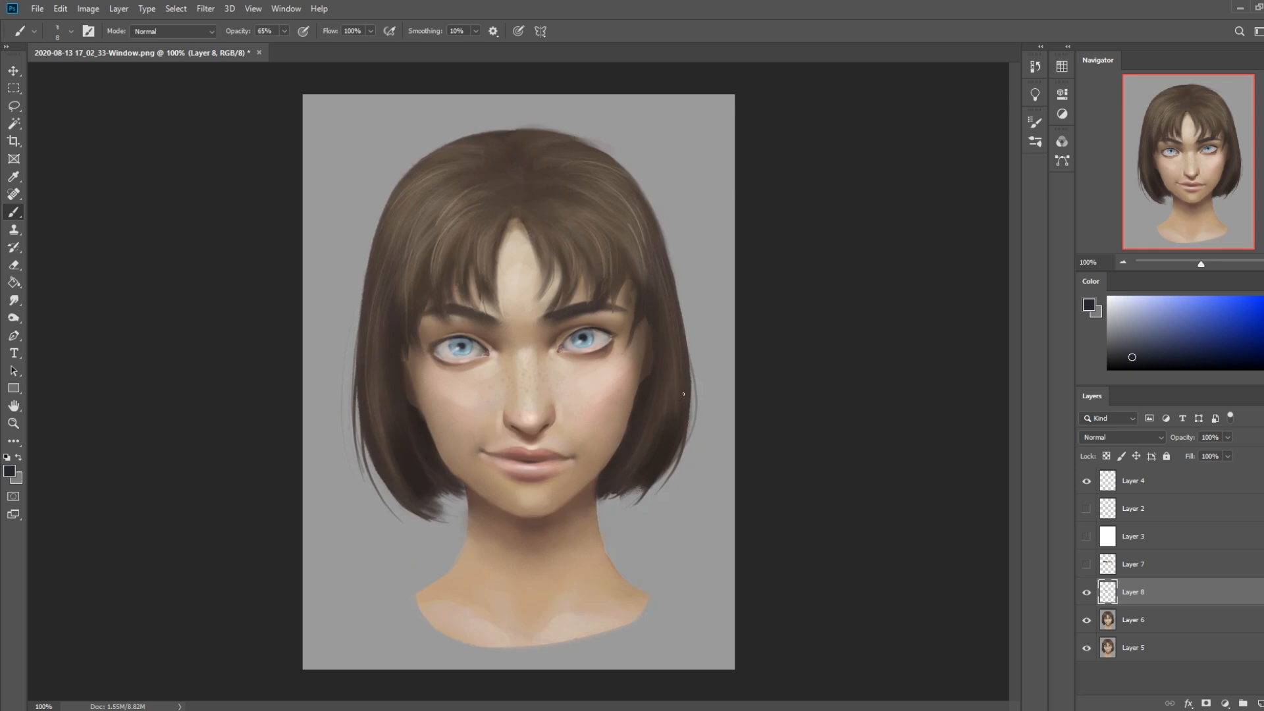
{"action": "left_click", "coordinate": [602, 336], "text": "alt"}
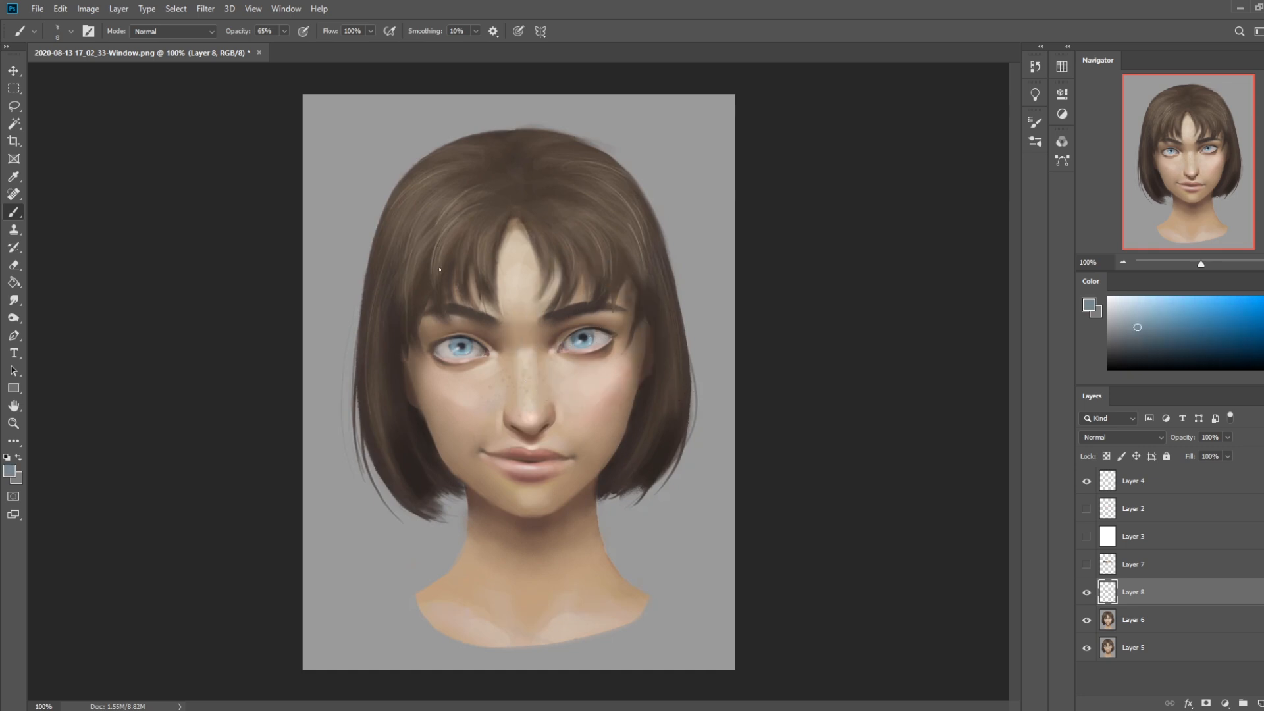
{"action": "left_click", "coordinate": [443, 356], "text": "alt"}
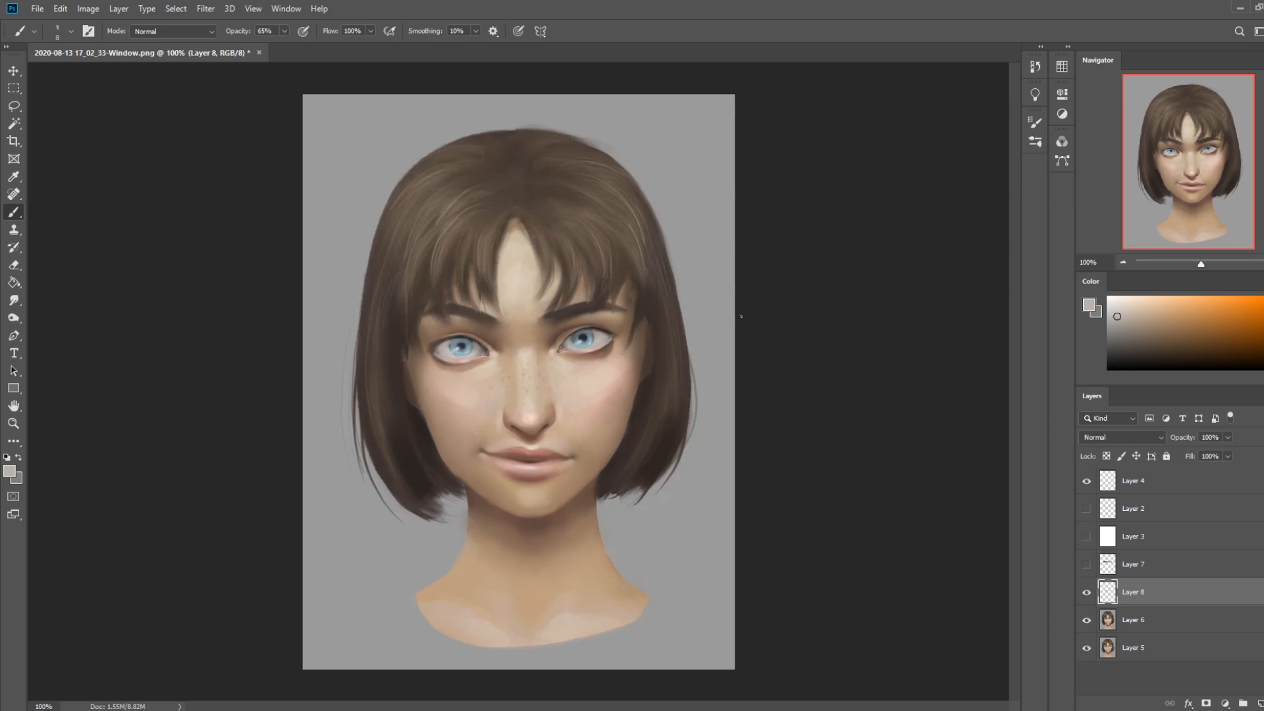
{"action": "left_click", "coordinate": [463, 345], "text": "alt"}
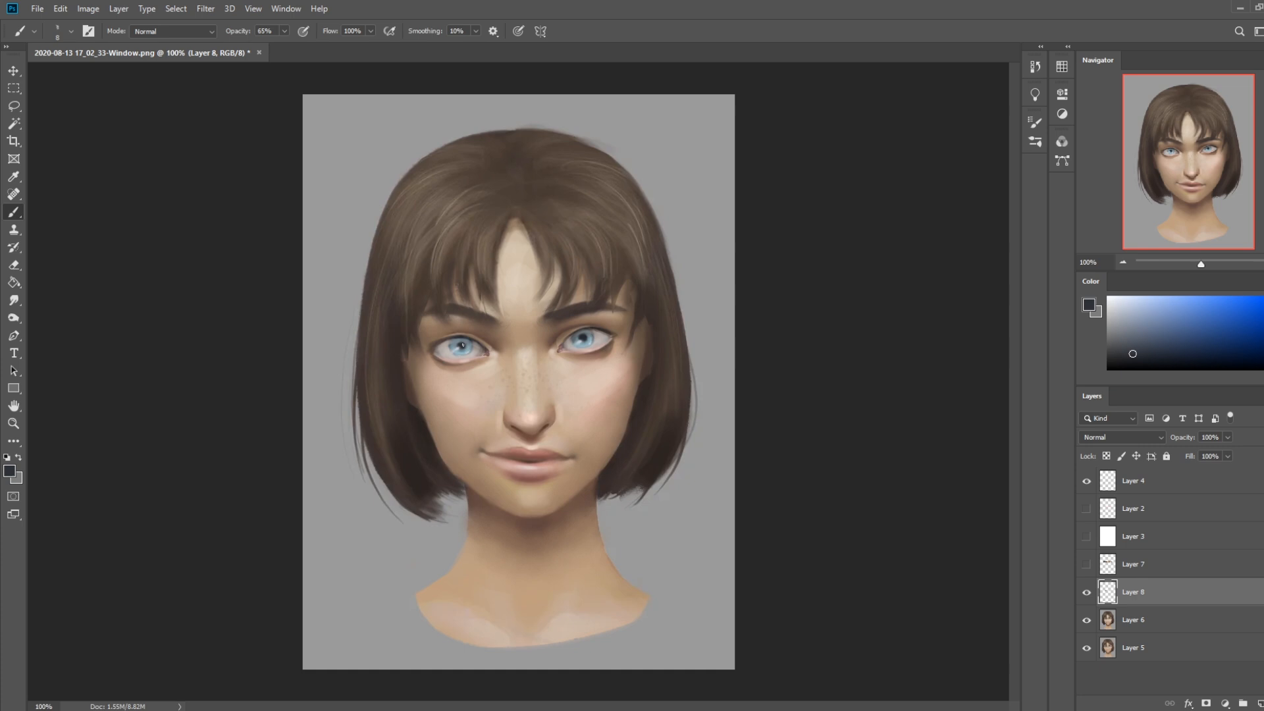
Try to darken the upper lash line of the viewer's-left eye with dark brown
{"action": "key", "text": "d"}
{"action": "left_click", "coordinate": [494, 333], "text": "alt"}
{"action": "left_click", "coordinate": [495, 333], "text": "alt"}
{"action": "left_click", "coordinate": [1166, 354]}
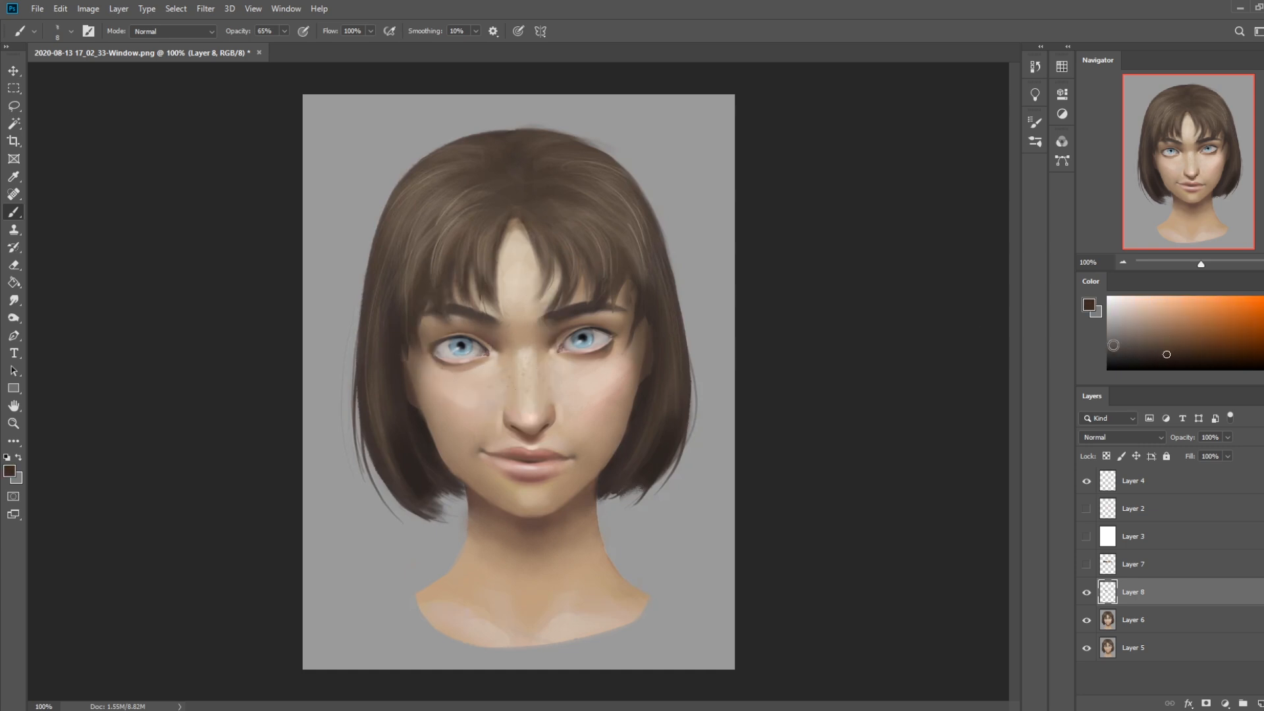
{"action": "left_click_drag", "start_coordinate": [445, 339], "coordinate": [484, 338]}
{"action": "key", "text": "ctrl+z"}
{"action": "key", "text": "ctrl+z"}
{"action": "key", "text": "ctrl+z"}
{"action": "key", "text": "ctrl+z"}
Raise the brush opacity to 100% and touch up the inner corners of both eyes with sampled skin tones
{"action": "left_click", "coordinate": [560, 374], "text": "alt"}
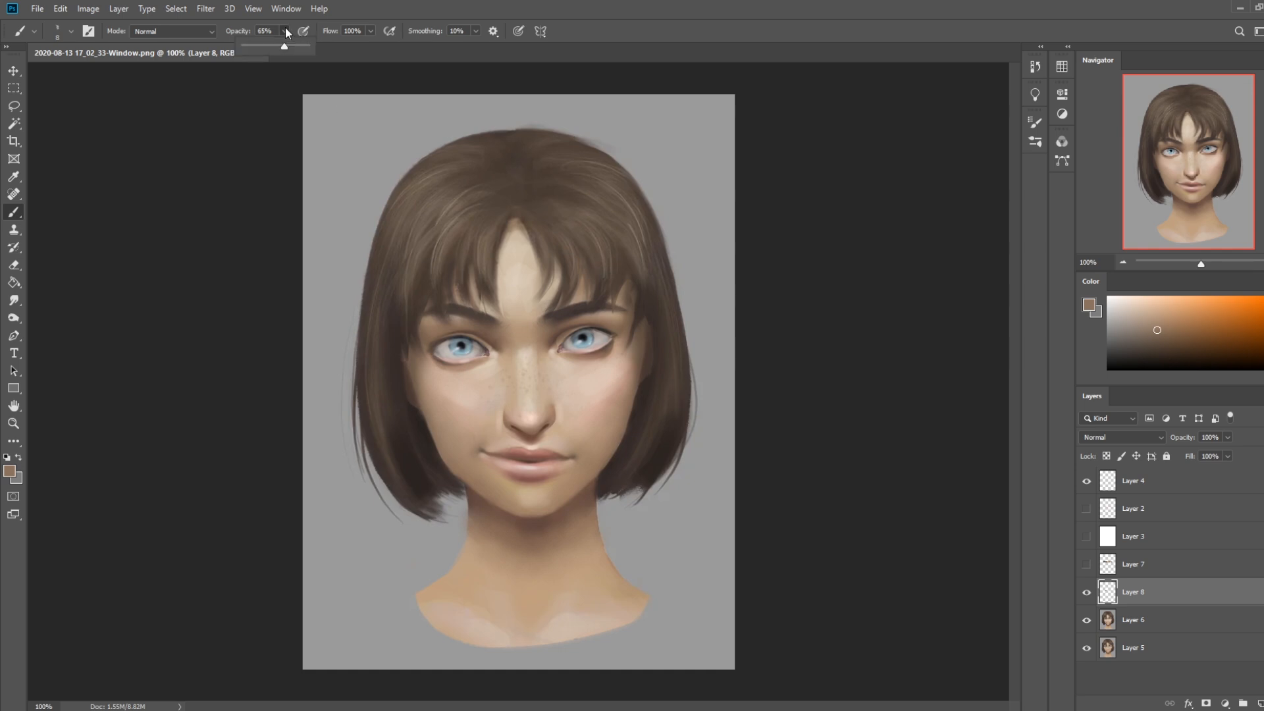
{"action": "left_click", "coordinate": [564, 335], "text": "alt"}
{"action": "left_click", "coordinate": [499, 346], "text": "alt"}
{"action": "left_click", "coordinate": [487, 348], "text": "alt"}
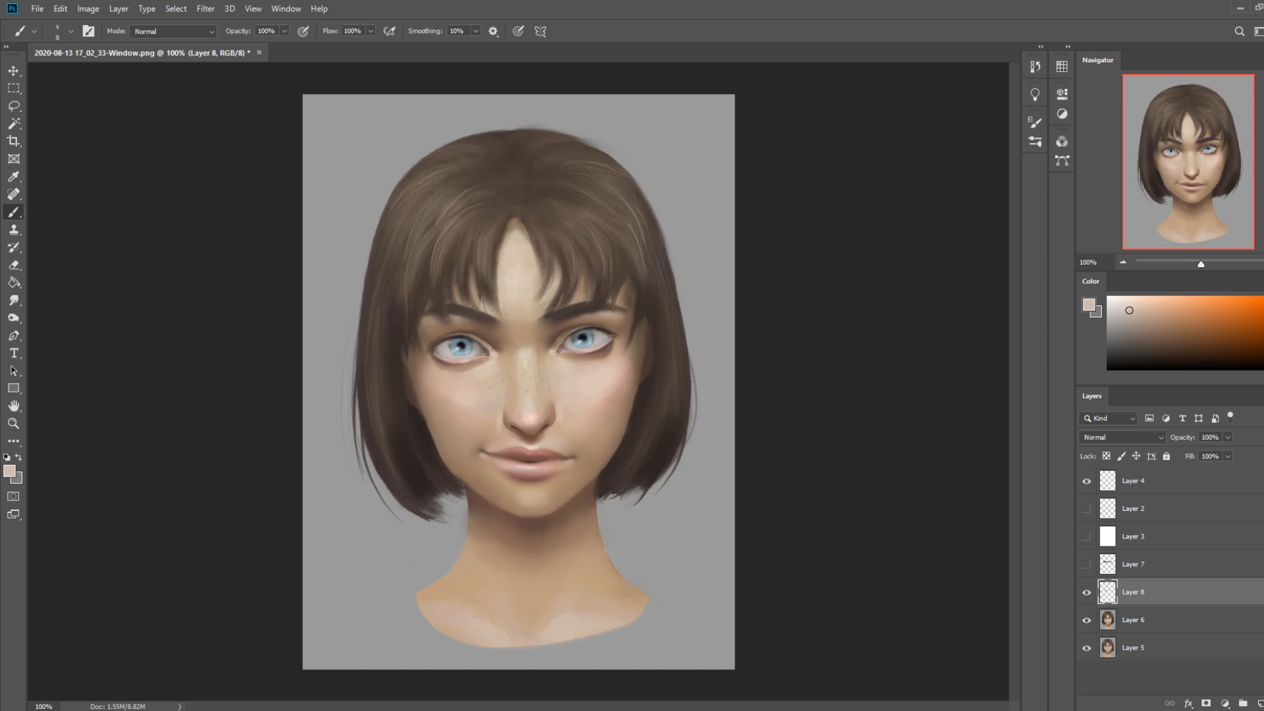
{"action": "left_click", "coordinate": [553, 342], "text": "alt"}
Touch up the dark details and the white of the eyes with sampled near-black and warm grey
{"action": "left_click", "coordinate": [596, 328], "text": "alt"}
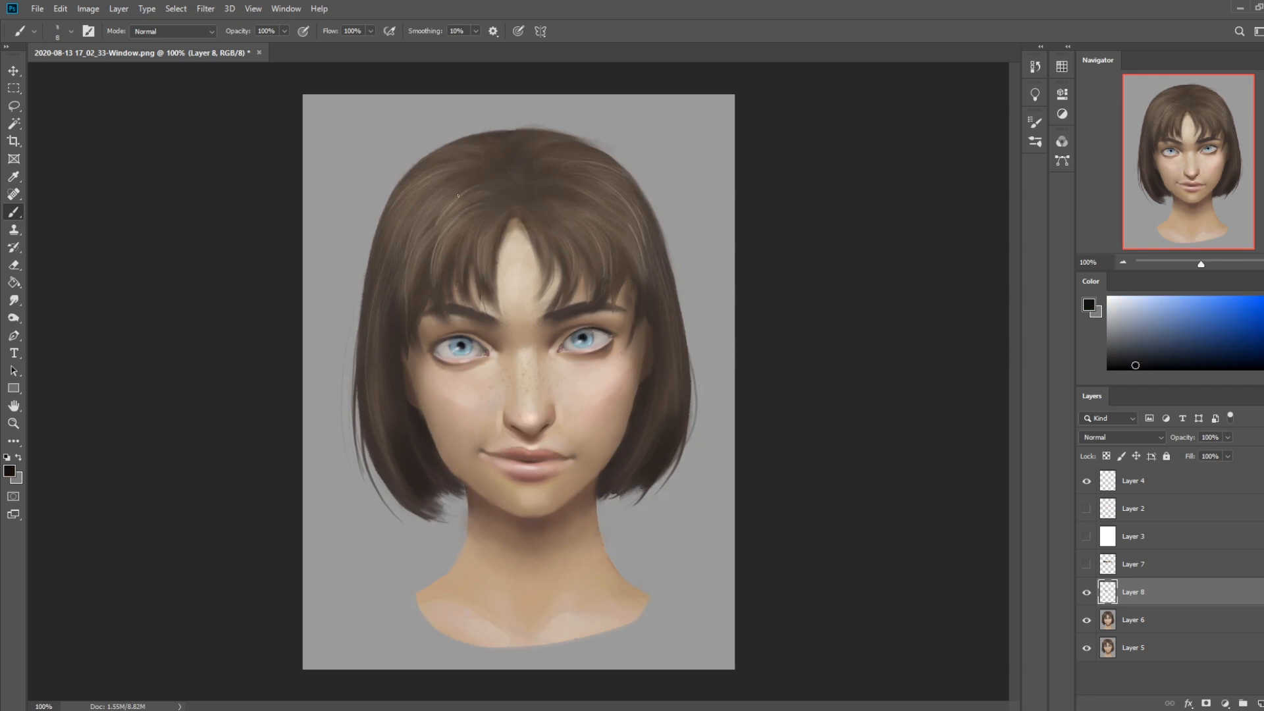
{"action": "left_click", "coordinate": [475, 354], "text": "alt"}
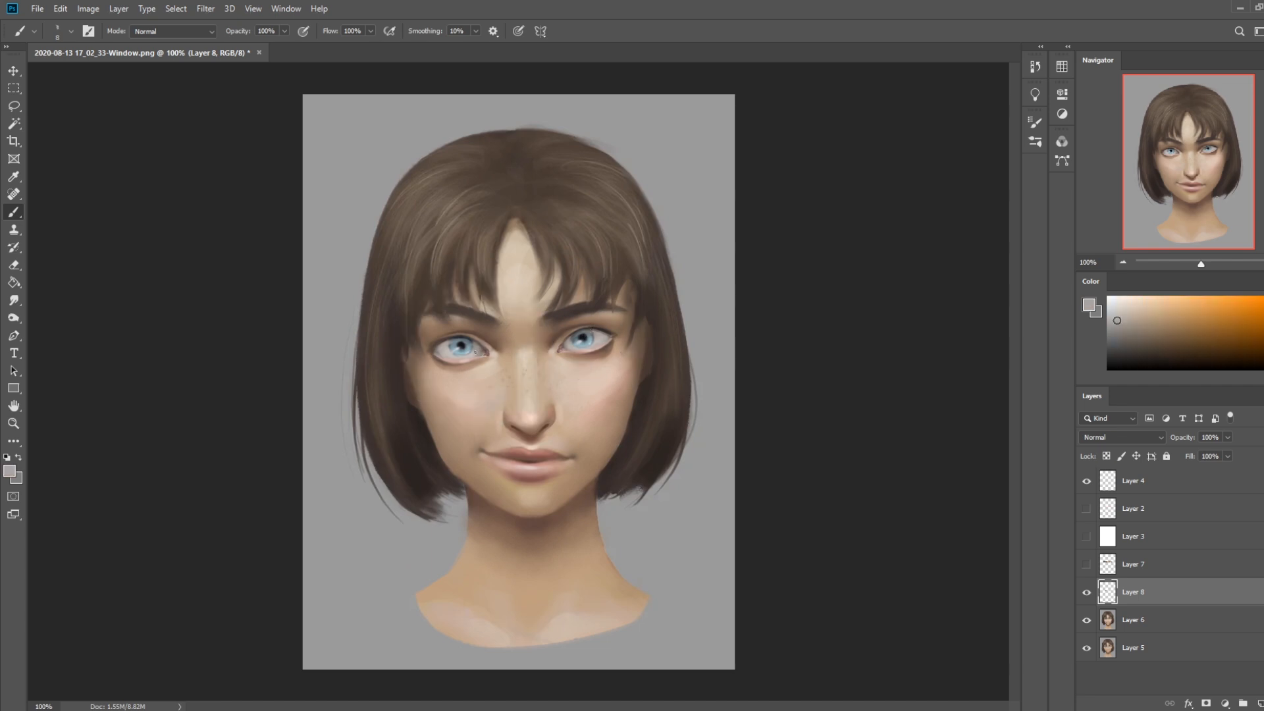
{"action": "left_click", "coordinate": [466, 343], "text": "alt"}
{"action": "left_click", "coordinate": [465, 347], "text": "alt"}
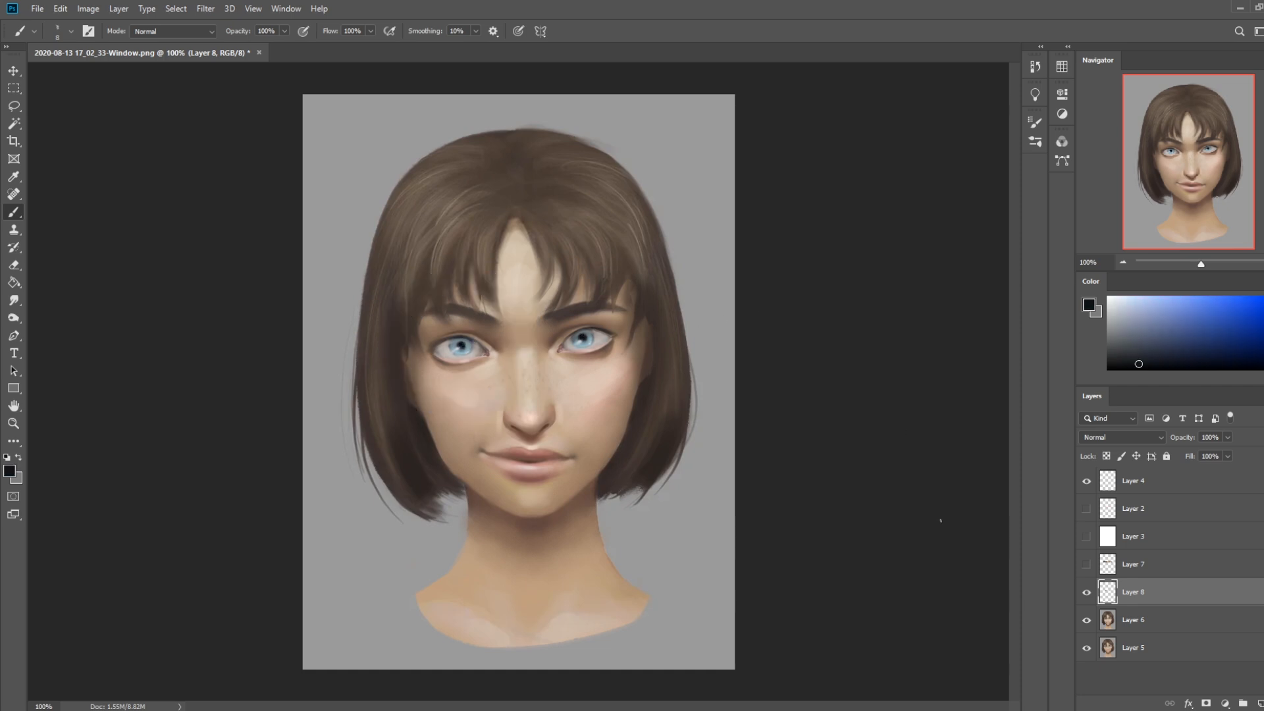
Switch to the Smudge tool and flatten the image, discarding the hidden layers
{"action": "key", "text": "ctrl+minus"}
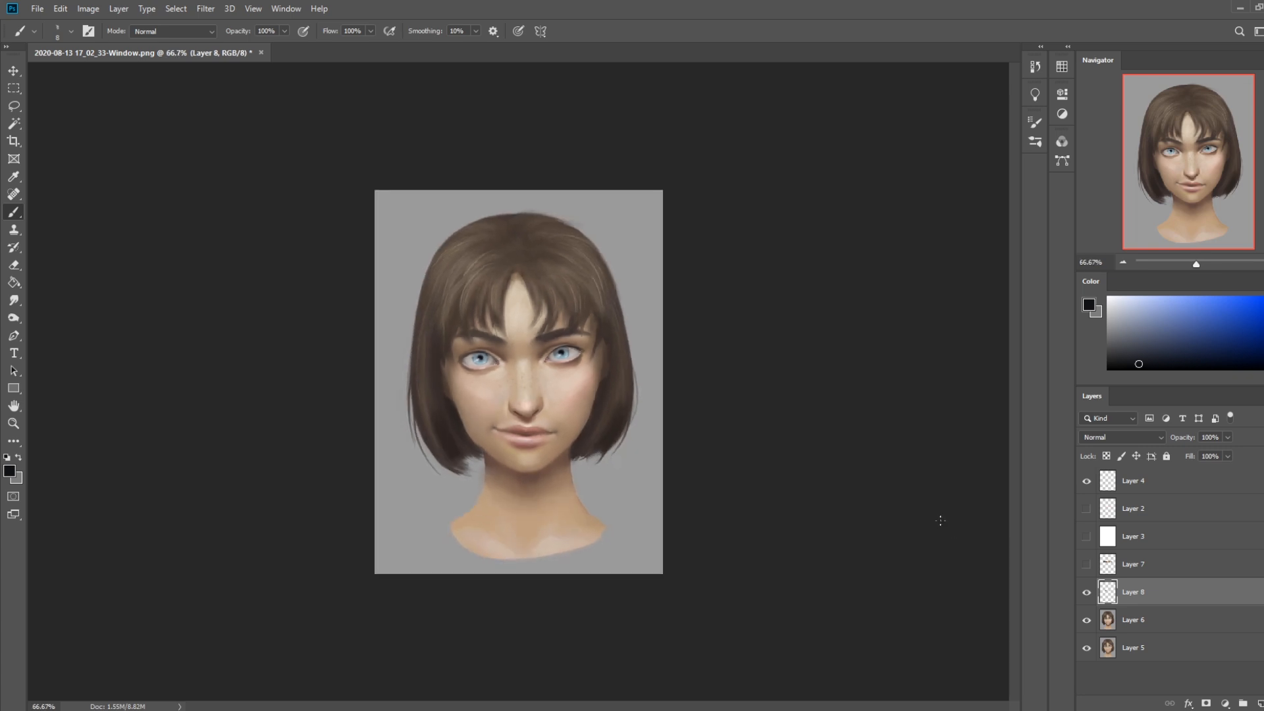
{"action": "left_click", "coordinate": [14, 302]}
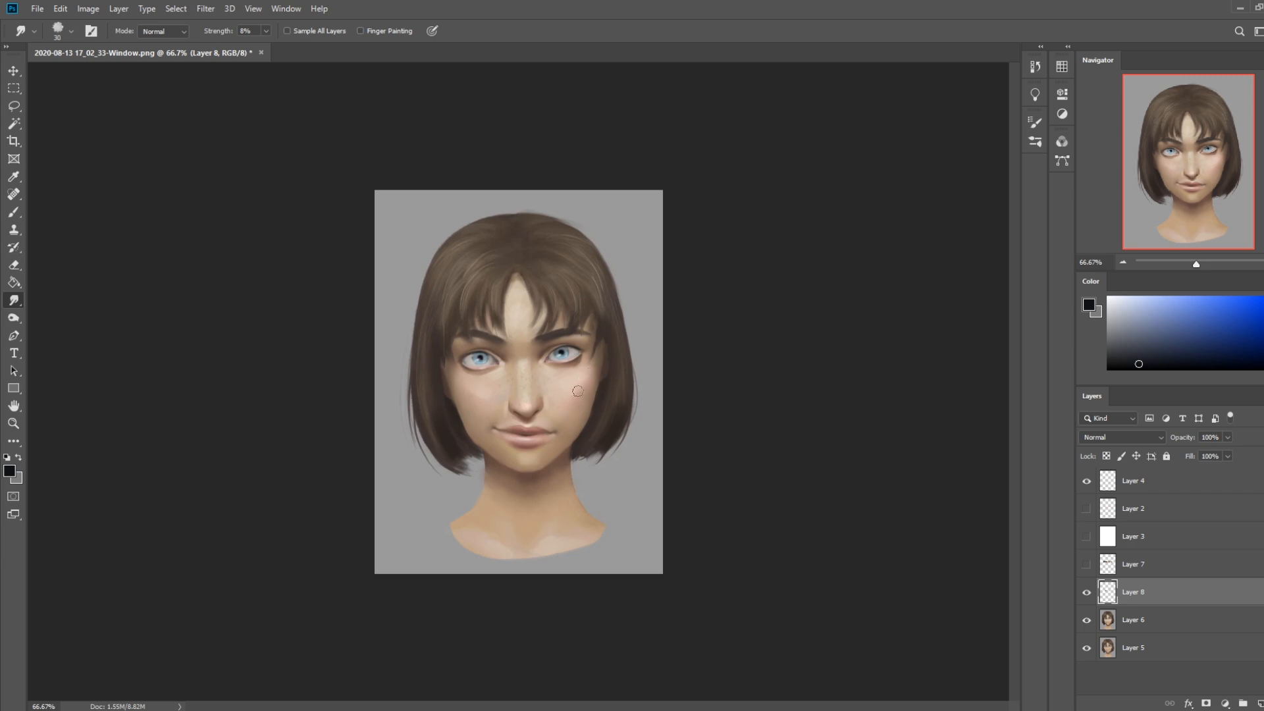
{"action": "right_click", "coordinate": [1153, 550]}
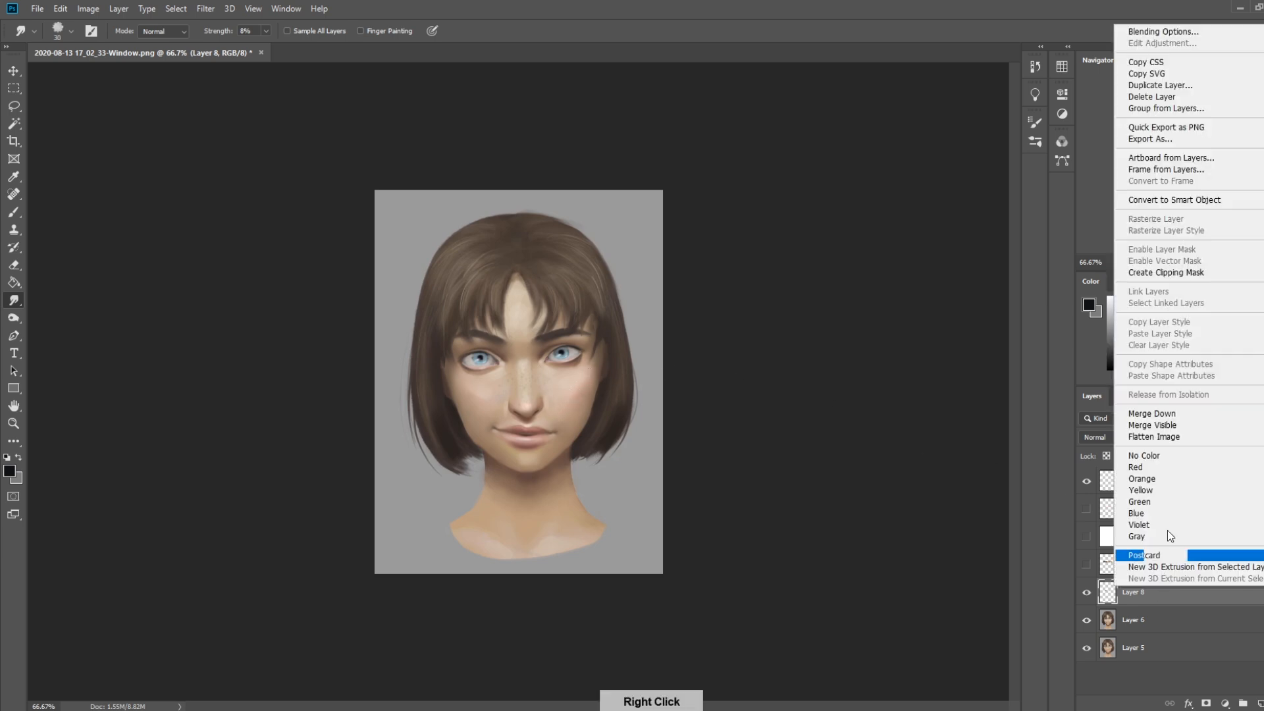
{"action": "left_click", "coordinate": [1158, 439]}
{"action": "left_click", "coordinate": [588, 269]}
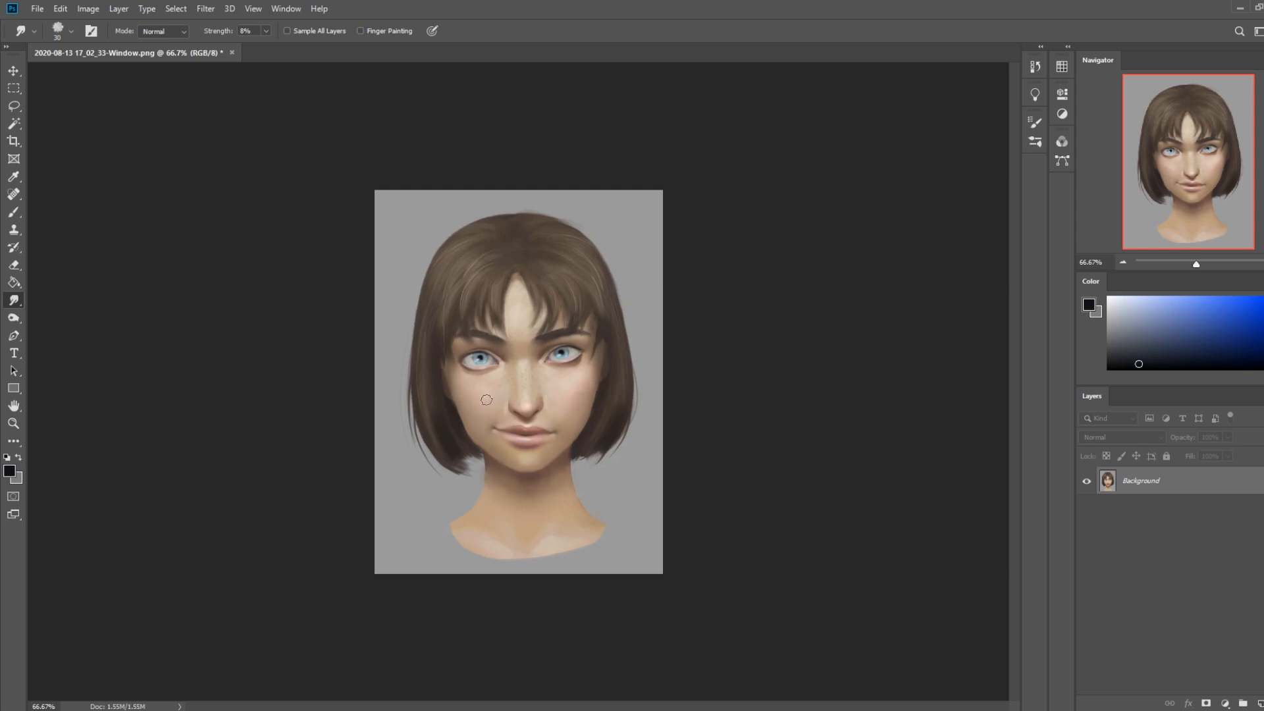
{"action": "key", "text": "bracketleft"}
Open the Liquify filter and nudge the centre of the face slightly upward with an enlarged Forward Warp brush
{"action": "left_click", "coordinate": [209, 11]}
{"action": "left_click", "coordinate": [227, 113]}
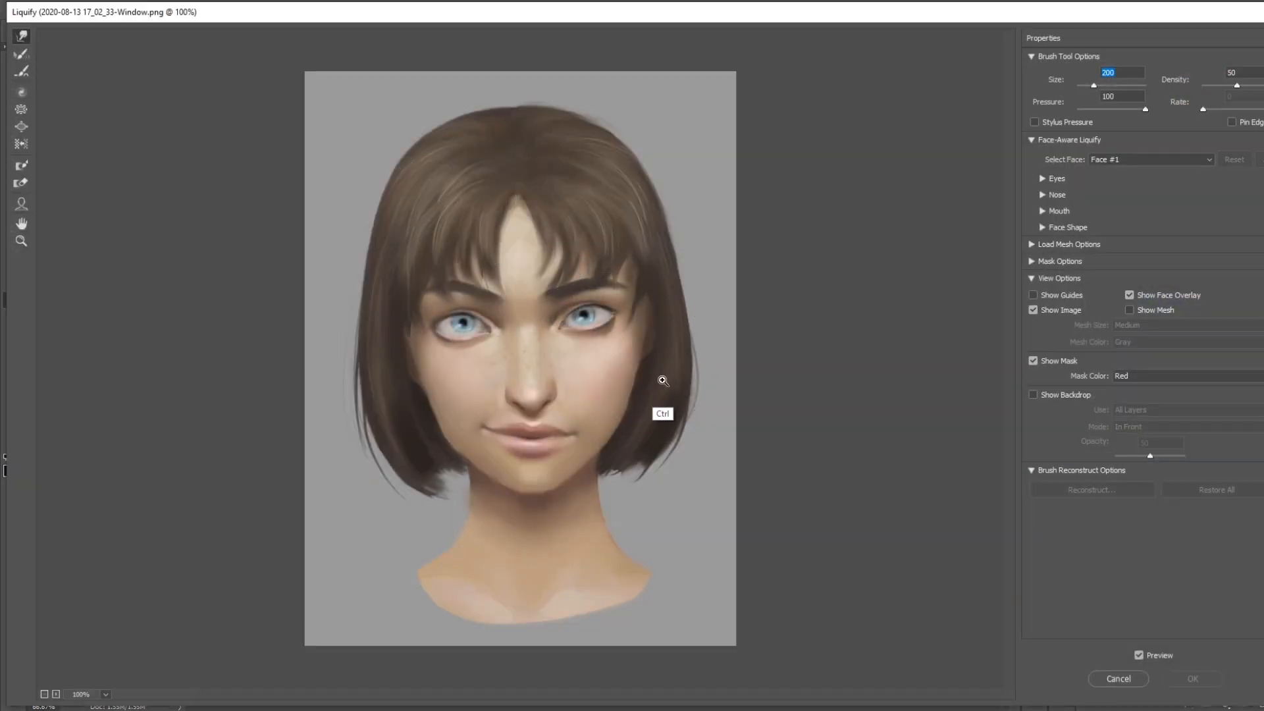
{"action": "key", "text": "ctrl+minus"}
{"action": "key", "text": "ctrl+minus"}
{"action": "key", "text": "bracketright"}
{"action": "key", "text": "bracketright"}
{"action": "key", "text": "bracketright"}
{"action": "key", "text": "bracketright"}
{"action": "key", "text": "bracketright"}
{"action": "left_click_drag", "start_coordinate": [522, 353], "coordinate": [526, 349]}
{"action": "key", "text": "bracketleft"}
{"action": "key", "text": "bracketleft"}
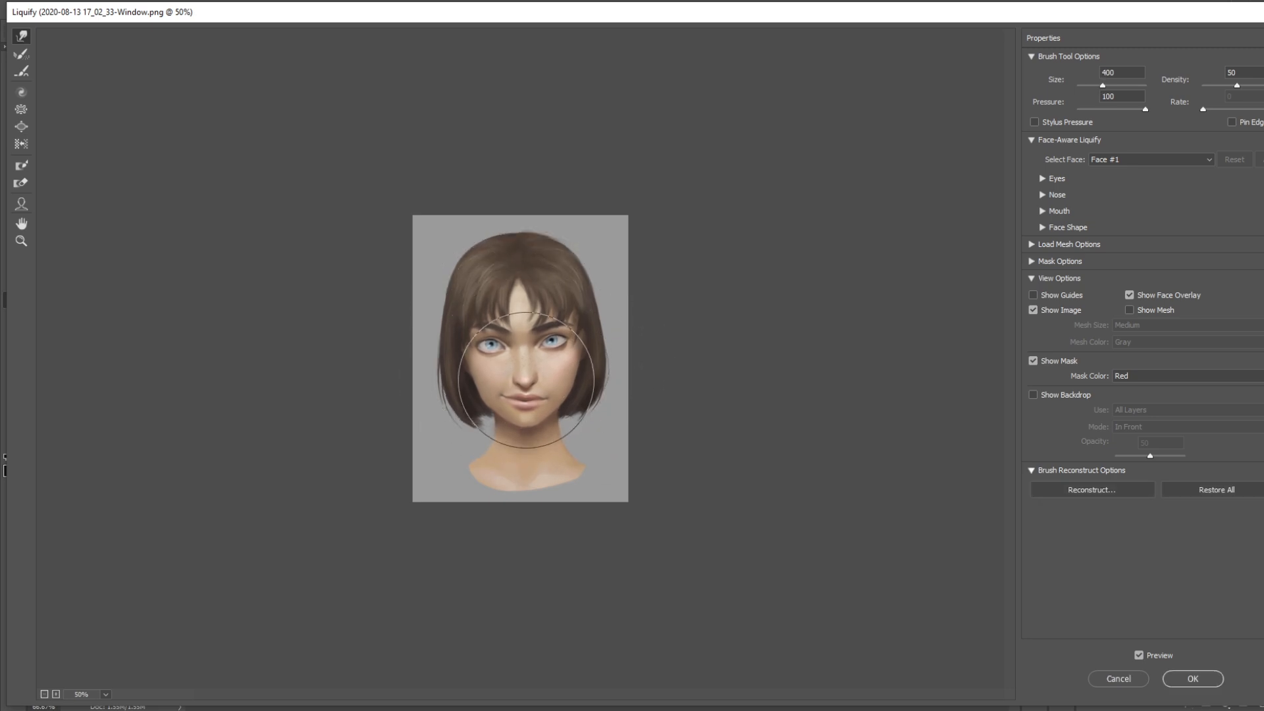
Push the upper face slightly downward with a size 700 warp brush and apply the Liquify filter
{"action": "key", "text": "bracketright"}
{"action": "key", "text": "bracketright"}
{"action": "key", "text": "bracketright"}
{"action": "left_click_drag", "start_coordinate": [520, 313], "coordinate": [520, 318]}
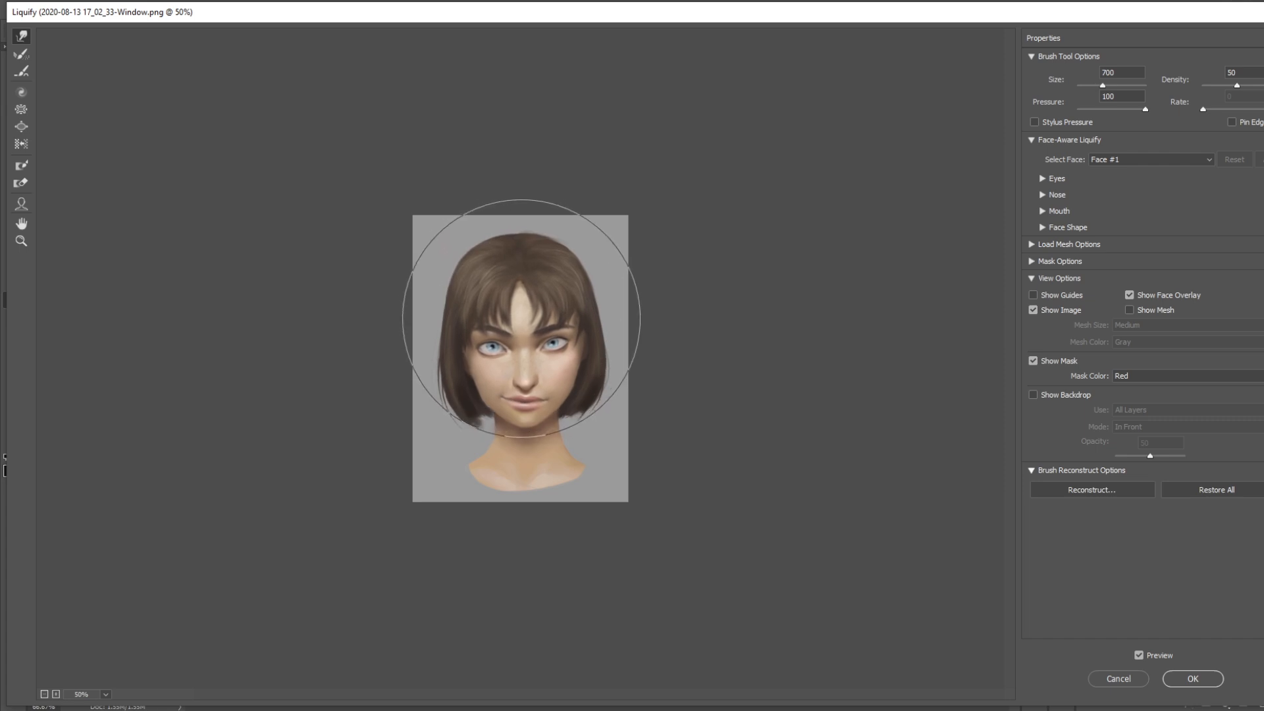
{"action": "key", "text": "bracketleft"}
{"action": "key", "text": "bracketleft"}
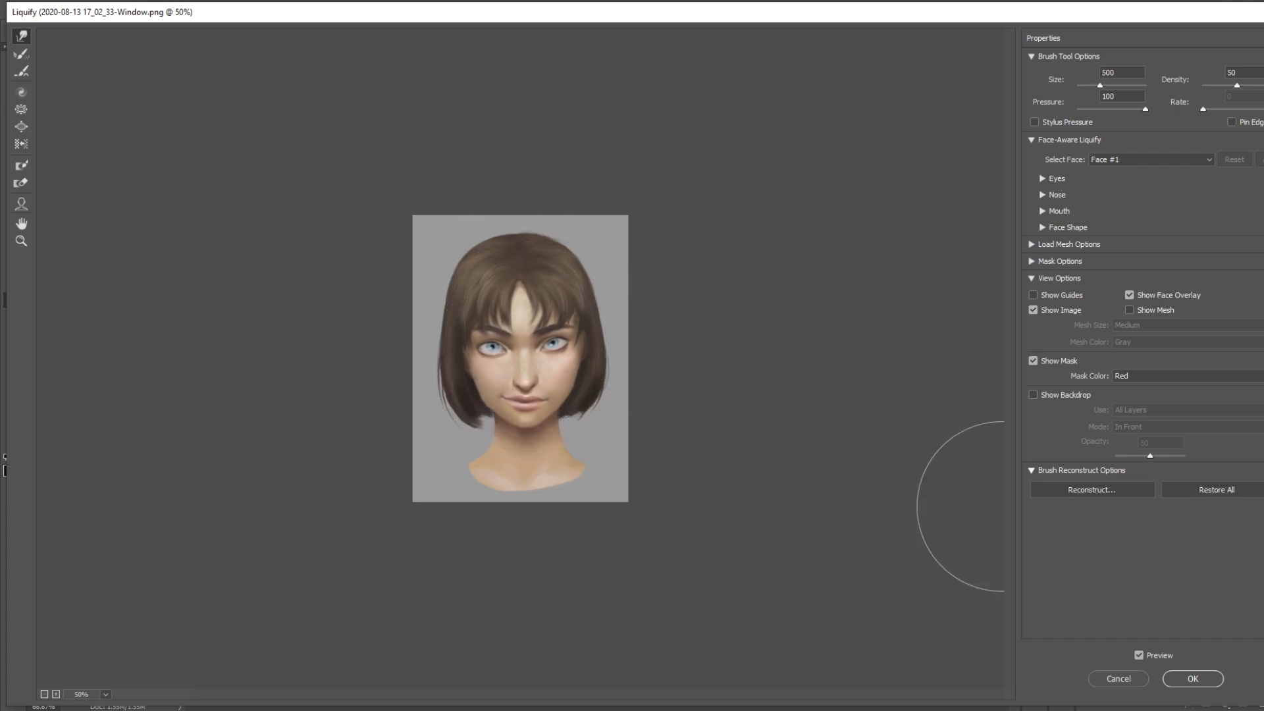
{"action": "left_click", "coordinate": [1188, 679]}
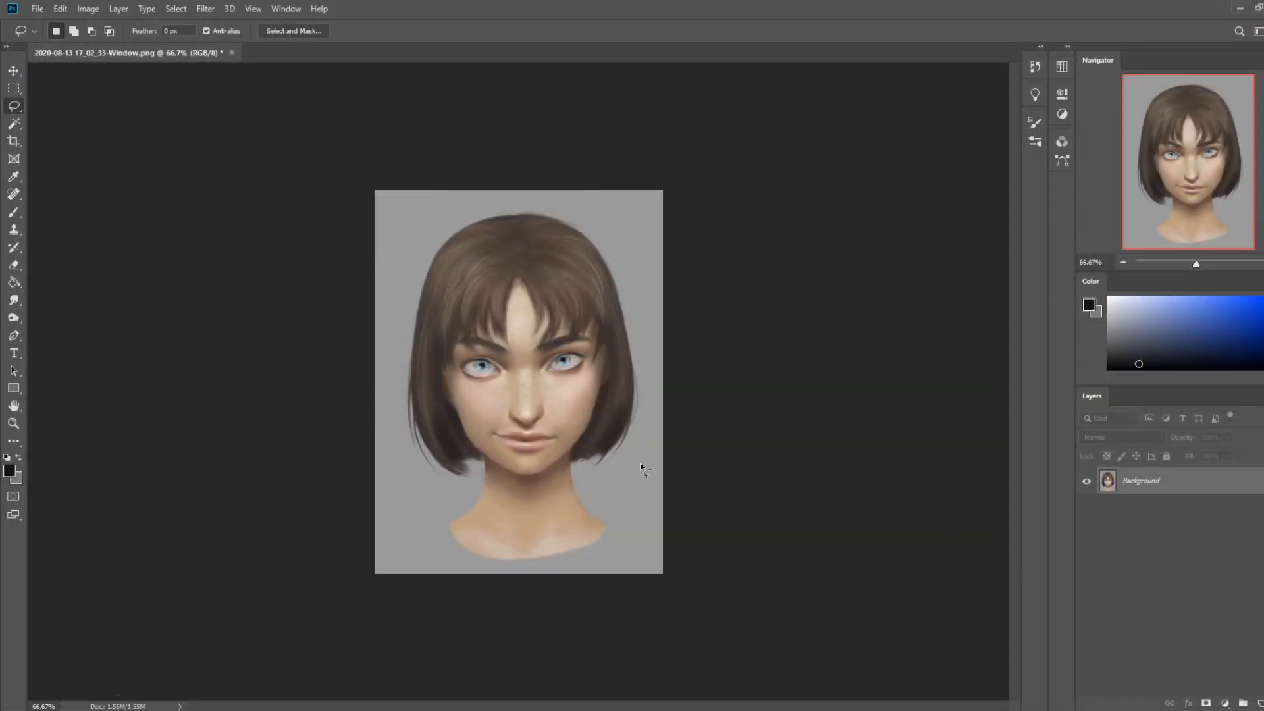
Lasso the whole head above the neck and copy it to a new layer
{"action": "mouse_move", "coordinate": [589, 472]}
{"action": "left_mouse_down"}
{"action": "mouse_move", "coordinate": [388, 314]}
{"action": "mouse_move", "coordinate": [677, 444]}
{"action": "left_mouse_up"}
{"action": "key", "text": "shift"}
{"action": "mouse_move", "coordinate": [383, 364]}
{"action": "left_mouse_down"}
{"action": "mouse_move", "coordinate": [399, 452]}
{"action": "mouse_move", "coordinate": [474, 488]}
{"action": "left_mouse_up"}
{"action": "key", "text": "ctrl"}
{"action": "key", "text": "ctrl+j"}
Tilt the copied head by about -6.52 degrees and shift it slightly toward the viewer's left
{"action": "key", "text": "ctrl+t"}
{"action": "left_click_drag", "start_coordinate": [555, 178], "coordinate": [532, 175]}
{"action": "left_click_drag", "start_coordinate": [541, 308], "coordinate": [526, 307]}
{"action": "left_click", "coordinate": [624, 31]}
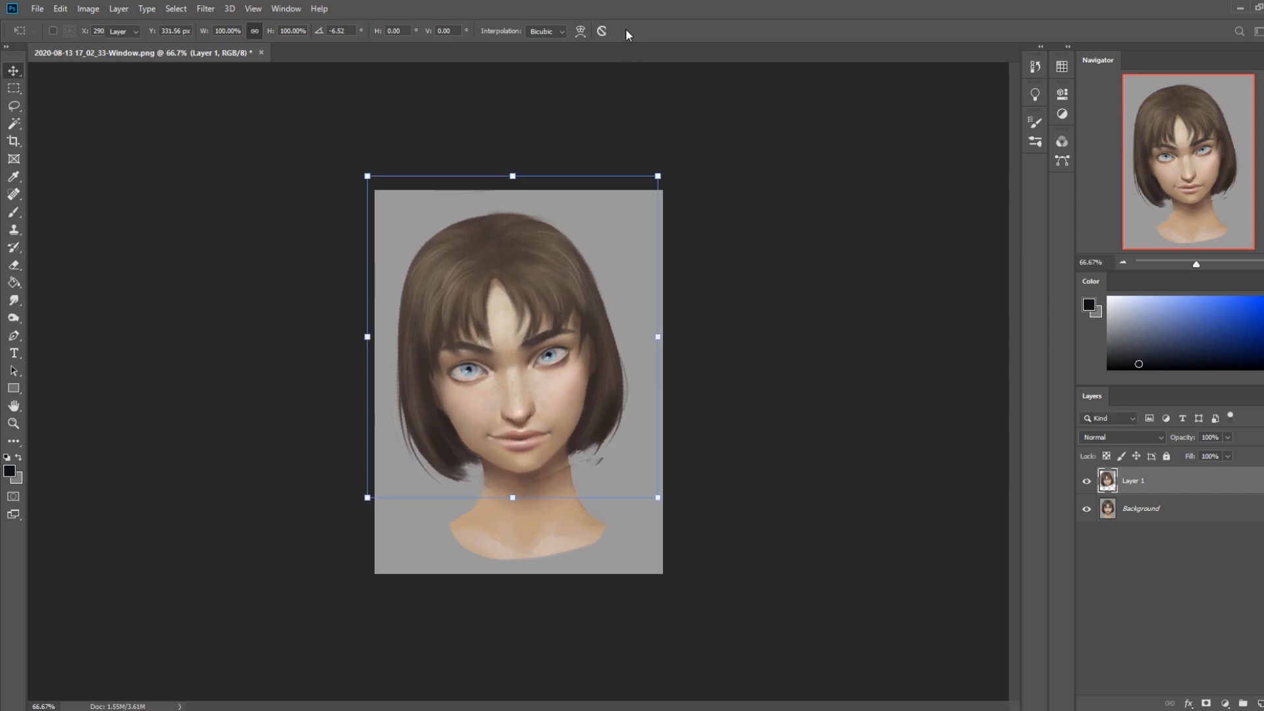
Erase the leftover edge where the copied head meets the neck below the viewer's-right hair ends
{"action": "key", "text": "e"}
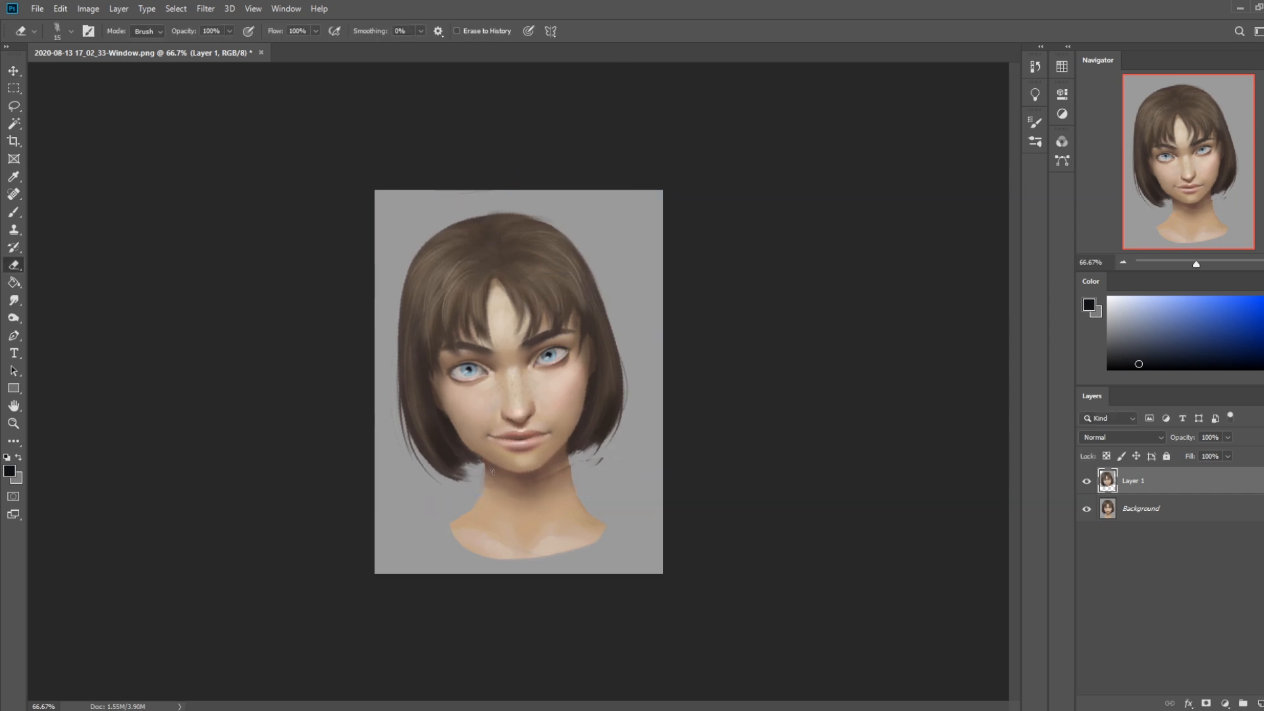
{"action": "key", "text": "bracketright"}
{"action": "left_click_drag", "start_coordinate": [592, 460], "coordinate": [573, 458]}
Lasso a long outer lock on the viewer's-left side of the hair and paint it sampled dark brown at 100 px
{"action": "key", "text": "l"}
{"action": "left_click_drag", "start_coordinate": [400, 318], "coordinate": [396, 483]}
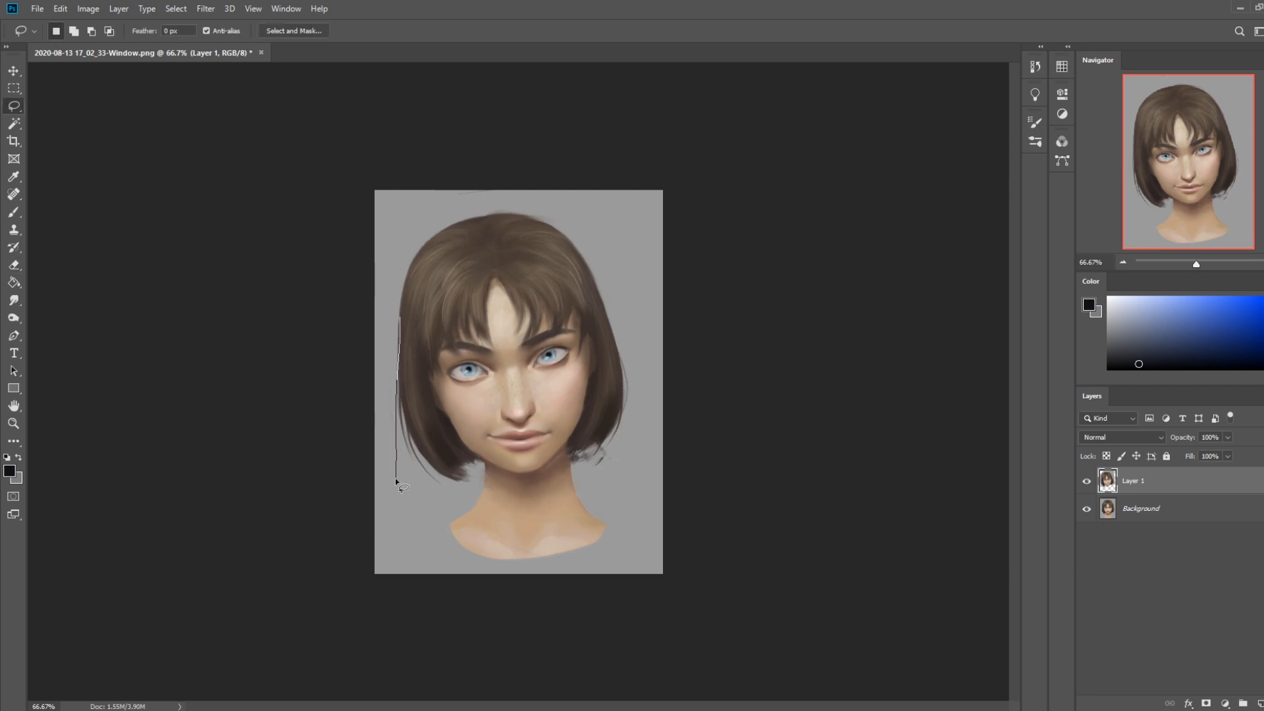
{"action": "left_click_drag", "start_coordinate": [429, 429], "coordinate": [432, 436]}
{"action": "key", "text": "ctrl+d"}
{"action": "key", "text": "b"}
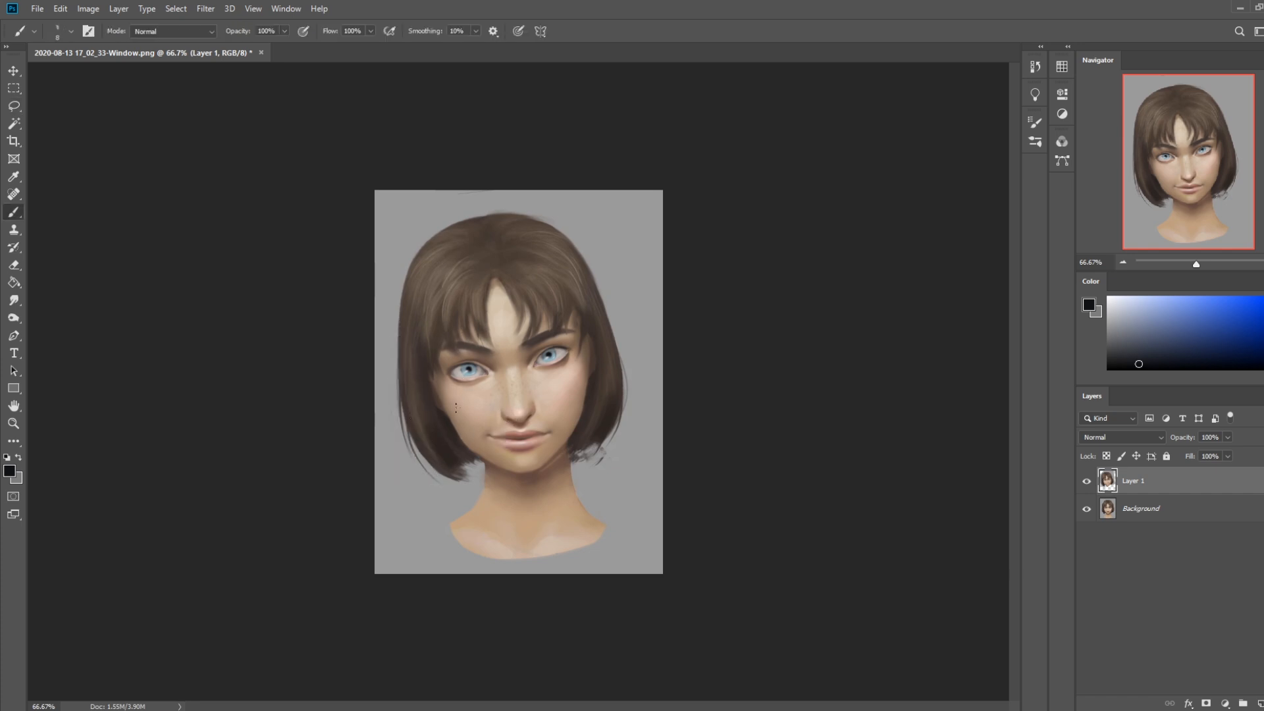
{"action": "left_click", "coordinate": [431, 417], "text": "alt"}
{"action": "key", "text": "]"}
{"action": "key", "text": "]"}
{"action": "key", "text": "]"}
{"action": "key", "text": "]"}
{"action": "key", "text": "]"}
{"action": "key", "text": "]"}
{"action": "key", "text": "]"}
{"action": "key", "text": "]"}
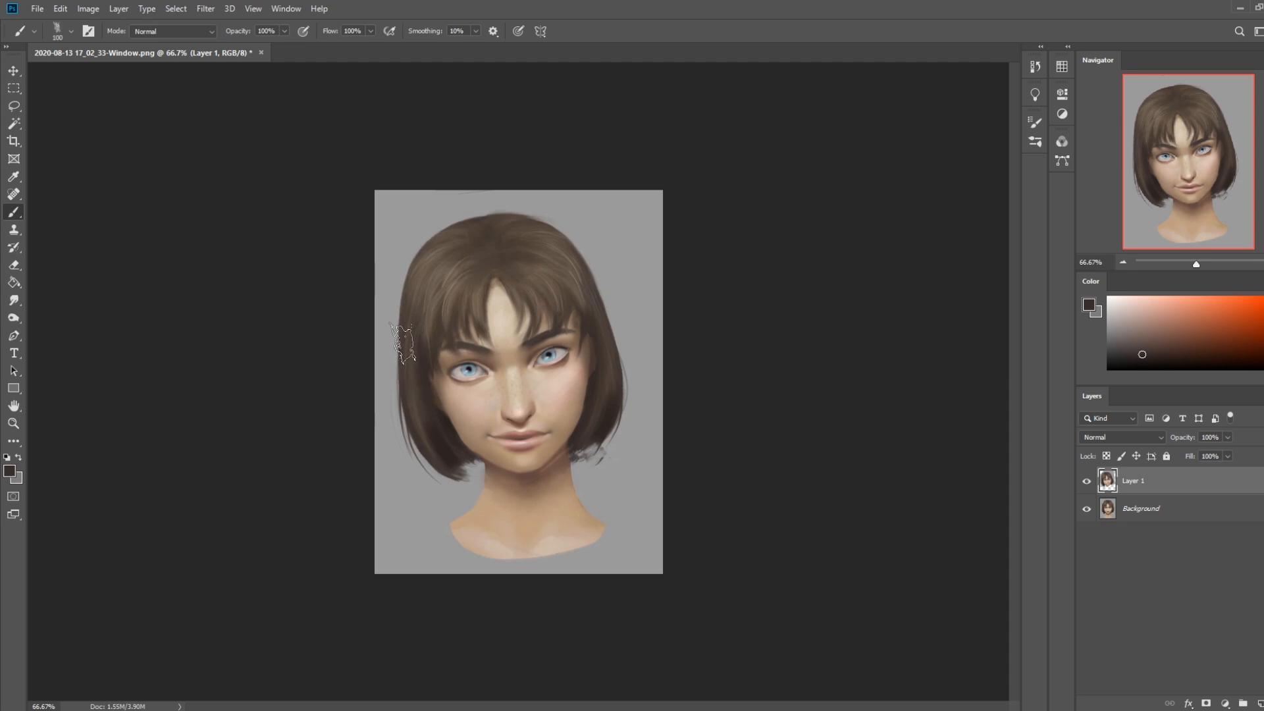
{"action": "left_click_drag", "start_coordinate": [402, 345], "coordinate": [396, 464]}
{"action": "left_click_drag", "start_coordinate": [403, 375], "coordinate": [395, 471]}
Lasso the inner hair area on the viewer's-right side and paint it over the face edge in dark brown
{"action": "key", "text": "l"}
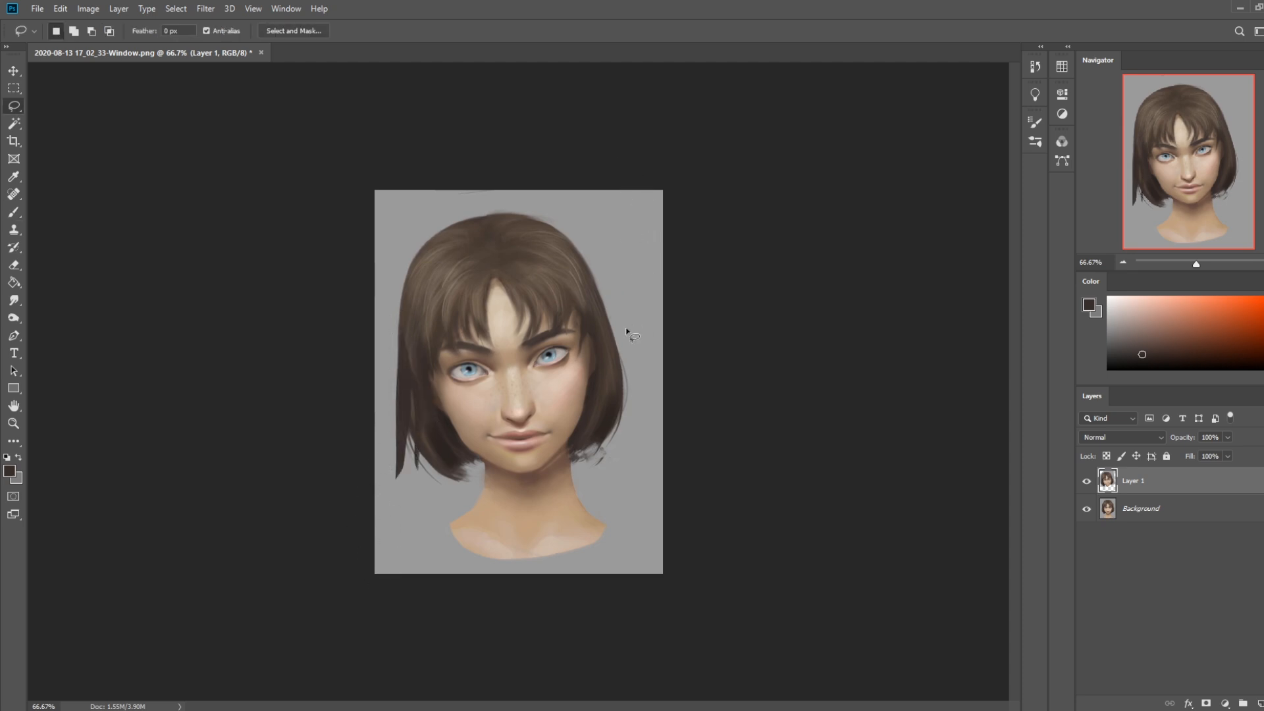
{"action": "mouse_move", "coordinate": [577, 313]}
{"action": "left_mouse_down"}
{"action": "mouse_move", "coordinate": [570, 462]}
{"action": "mouse_move", "coordinate": [604, 372]}
{"action": "mouse_move", "coordinate": [578, 303]}
{"action": "left_mouse_up"}
{"action": "key", "text": "ctrl+d"}
{"action": "key", "text": "b"}
{"action": "left_click", "coordinate": [592, 390], "text": "alt"}
{"action": "left_click_drag", "start_coordinate": [589, 359], "coordinate": [583, 393]}
{"action": "left_click_drag", "start_coordinate": [583, 334], "coordinate": [590, 395]}
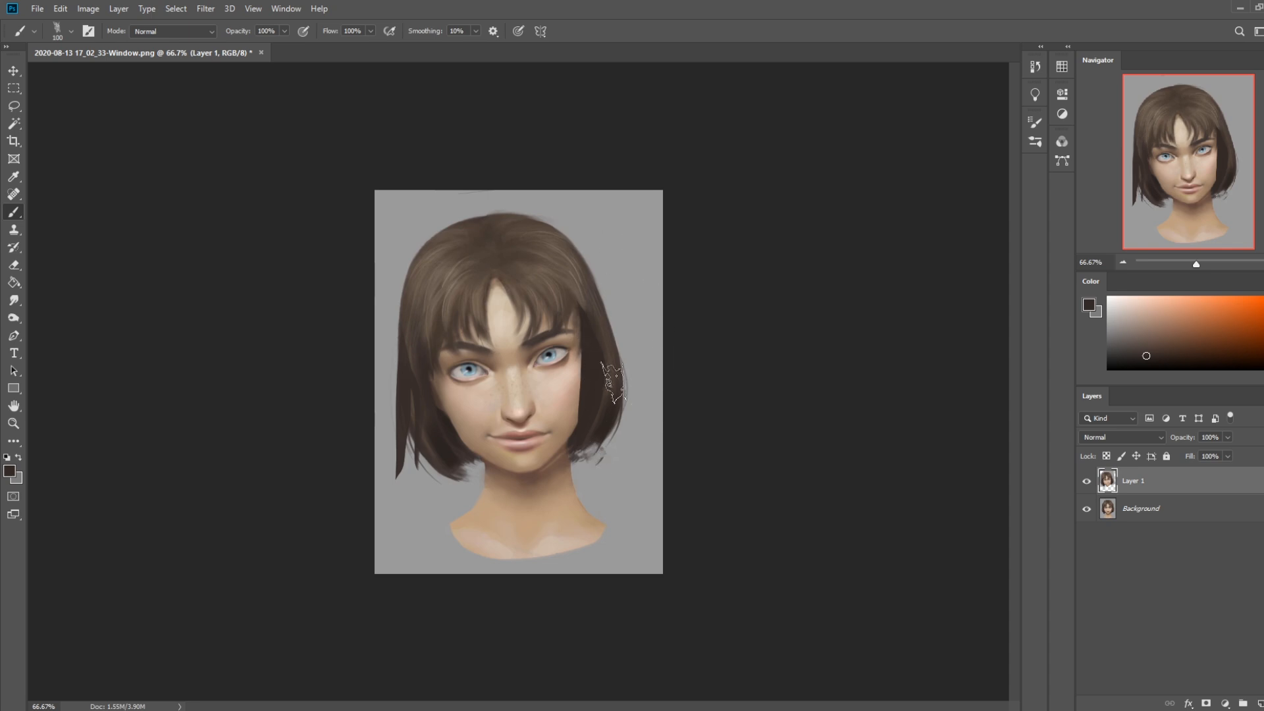
Lasso a narrow strand beside the viewer's-right cheek and paint it in dark brown
{"action": "key", "text": "l"}
{"action": "left_click_drag", "start_coordinate": [582, 356], "coordinate": [570, 424]}
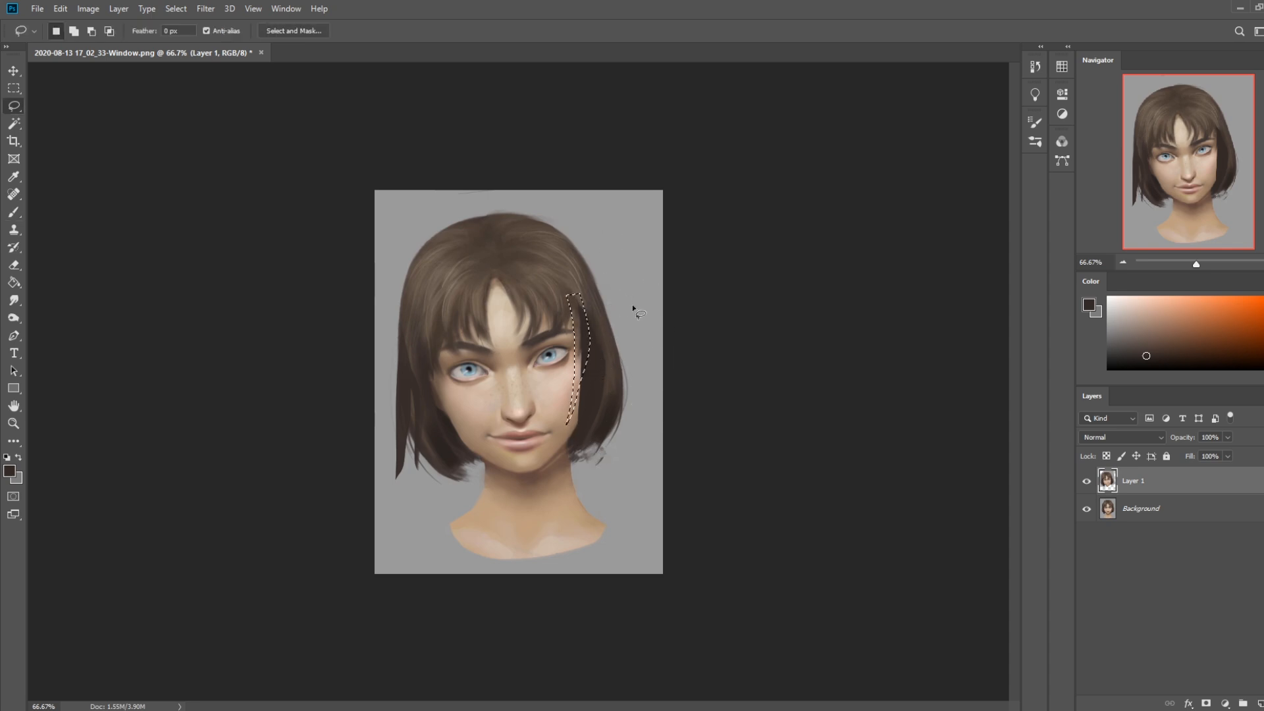
{"action": "key", "text": "b"}
{"action": "left_click_drag", "start_coordinate": [574, 309], "coordinate": [572, 411]}
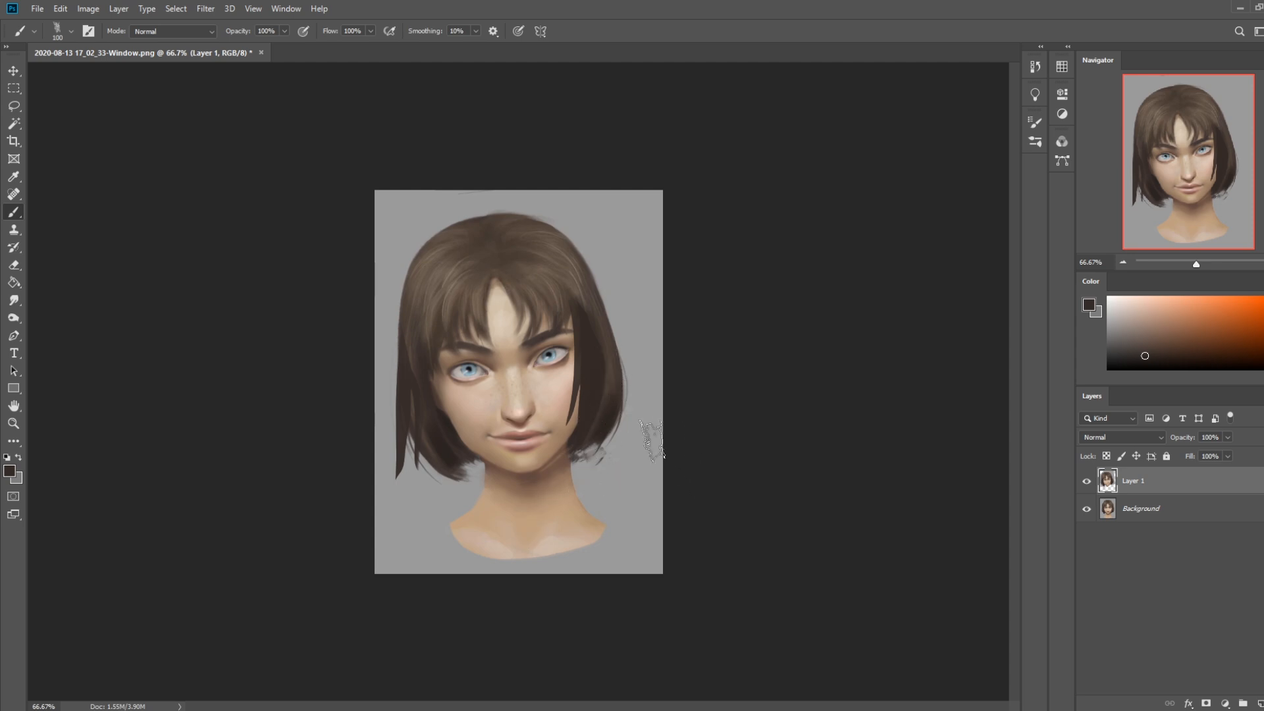
Clear the selection and flatten the head copy into the background
{"action": "key", "text": "m"}
{"action": "right_click", "coordinate": [594, 403]}
{"action": "left_click", "coordinate": [620, 409]}
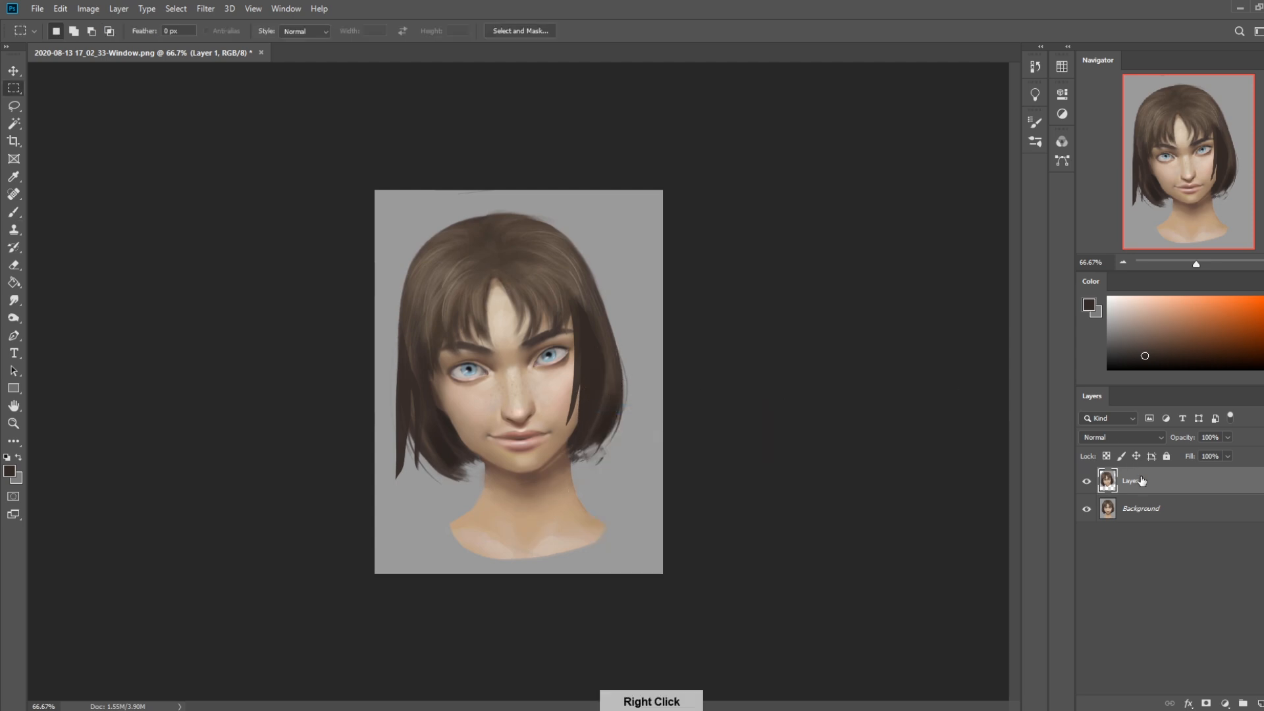
{"action": "right_click", "coordinate": [1141, 481]}
{"action": "left_click", "coordinate": [996, 539]}
Convert the background into the editable Layer 0 and shift the portrait slightly toward the viewer's right
{"action": "double_click", "coordinate": [1185, 484]}
{"action": "left_click", "coordinate": [754, 220]}
{"action": "key", "text": "v"}
{"action": "mouse_move", "coordinate": [601, 398]}
{"action": "left_mouse_down"}
{"action": "mouse_move", "coordinate": [624, 399]}
{"action": "mouse_move", "coordinate": [610, 399]}
{"action": "left_mouse_up"}
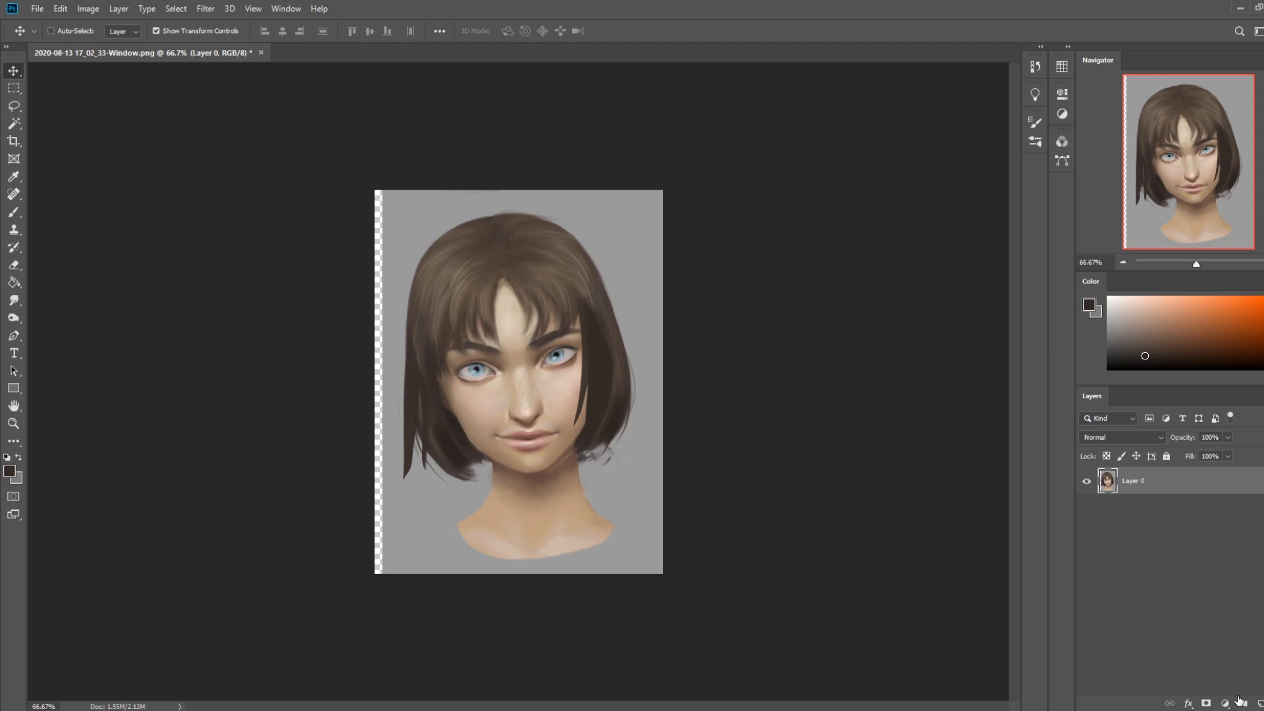
Add a new layer beneath the portrait and fill it with the sampled background grey
{"action": "left_click", "coordinate": [1243, 703]}
{"action": "left_click_drag", "start_coordinate": [1192, 490], "coordinate": [1192, 520]}
{"action": "key", "text": "g"}
{"action": "left_click", "coordinate": [420, 503], "text": "alt"}
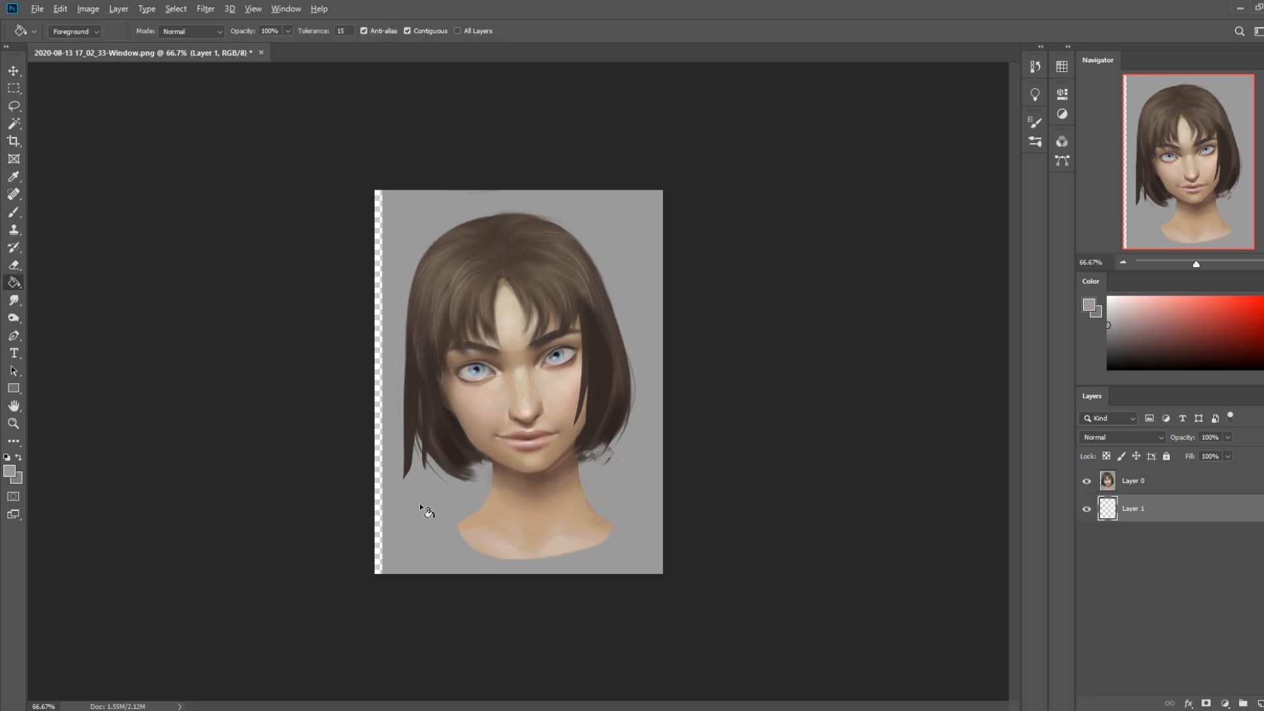
{"action": "left_click", "coordinate": [420, 503]}
On Layer 0, trim the lower outer edge of the viewer's-right hair by painting over it in background grey
{"action": "left_click", "coordinate": [1177, 486]}
{"action": "key", "text": "m"}
{"action": "right_click", "coordinate": [564, 380]}
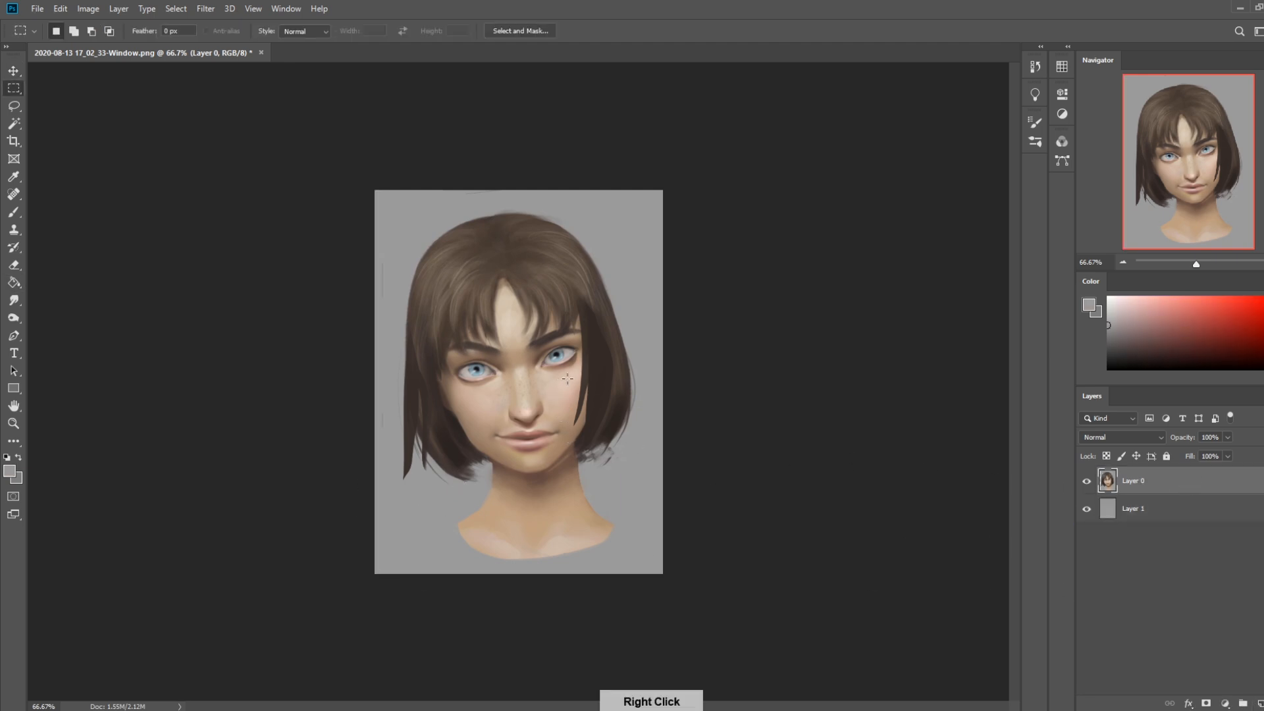
{"action": "key", "text": "Escape"}
{"action": "key", "text": "b"}
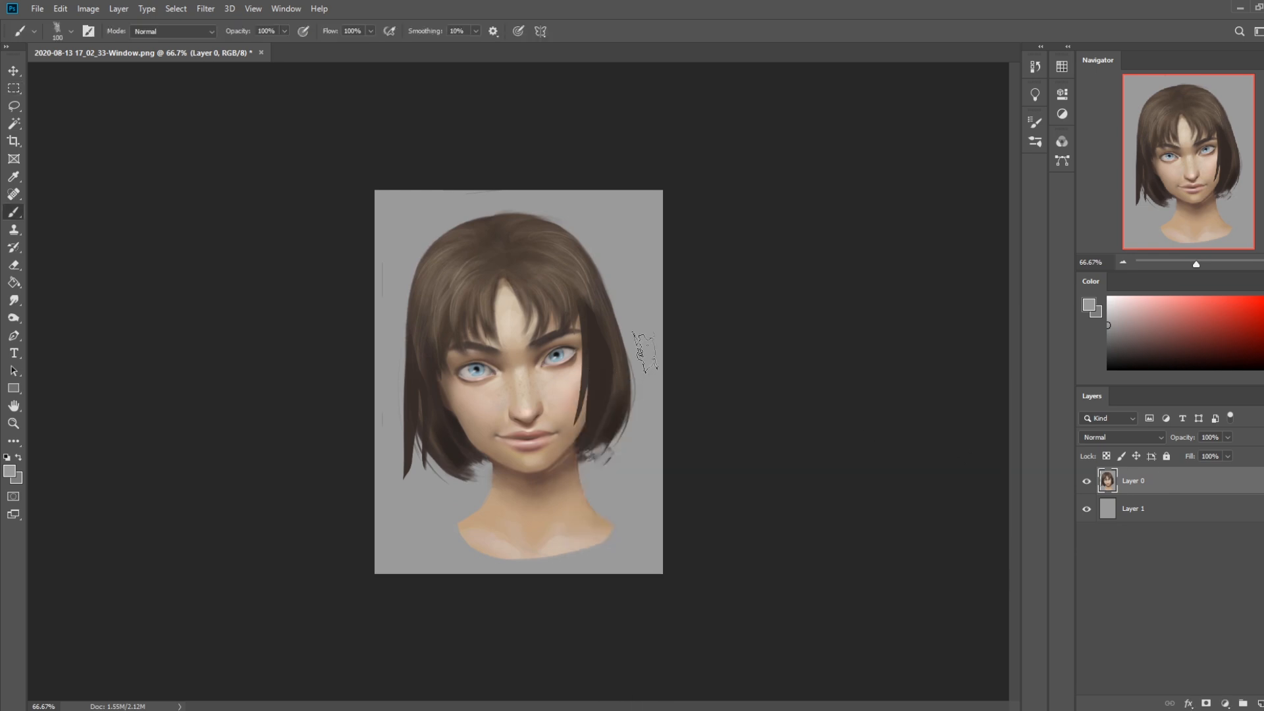
{"action": "mouse_move", "coordinate": [624, 293]}
{"action": "left_mouse_down"}
{"action": "mouse_move", "coordinate": [629, 433]}
{"action": "mouse_move", "coordinate": [618, 290]}
{"action": "mouse_move", "coordinate": [611, 473]}
{"action": "mouse_move", "coordinate": [624, 316]}
{"action": "mouse_move", "coordinate": [622, 434]}
{"action": "left_mouse_up"}
{"action": "key", "text": "ctrl+z"}
{"action": "key", "text": "ctrl+z"}
{"action": "left_click_drag", "start_coordinate": [630, 349], "coordinate": [628, 431]}
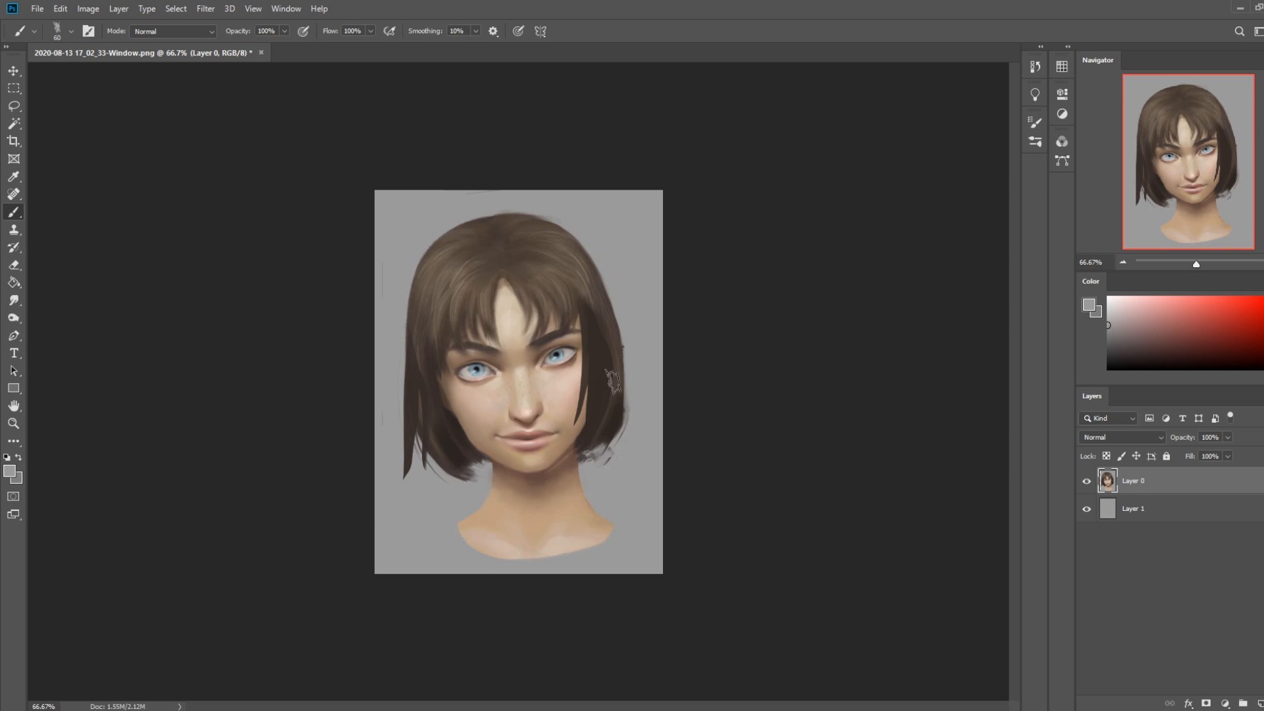
Smooth the rest of the viewer's-right hair contour with background grey strokes, undoing the ones that cut in badly
{"action": "left_click_drag", "start_coordinate": [628, 325], "coordinate": [630, 379]}
{"action": "left_click_drag", "start_coordinate": [606, 282], "coordinate": [634, 353]}
{"action": "key", "text": "ctrl+z"}
{"action": "left_click_drag", "start_coordinate": [617, 287], "coordinate": [644, 381]}
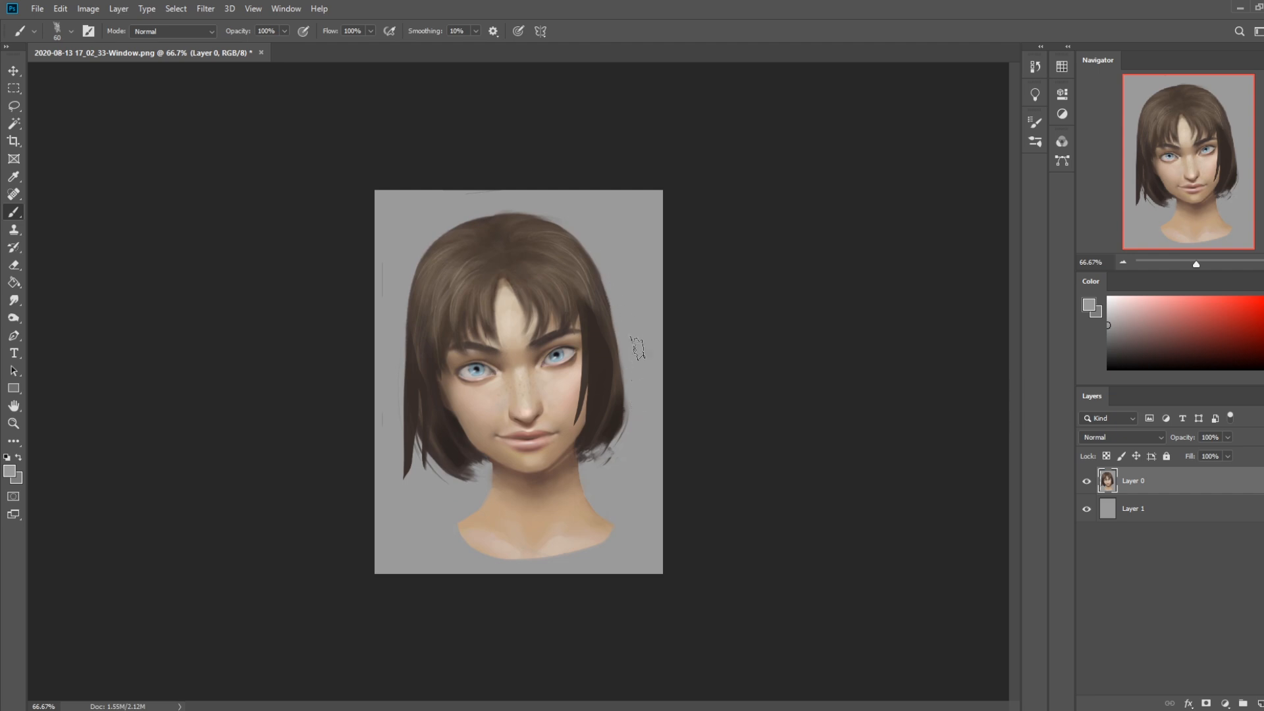
{"action": "left_click_drag", "start_coordinate": [634, 364], "coordinate": [630, 434]}
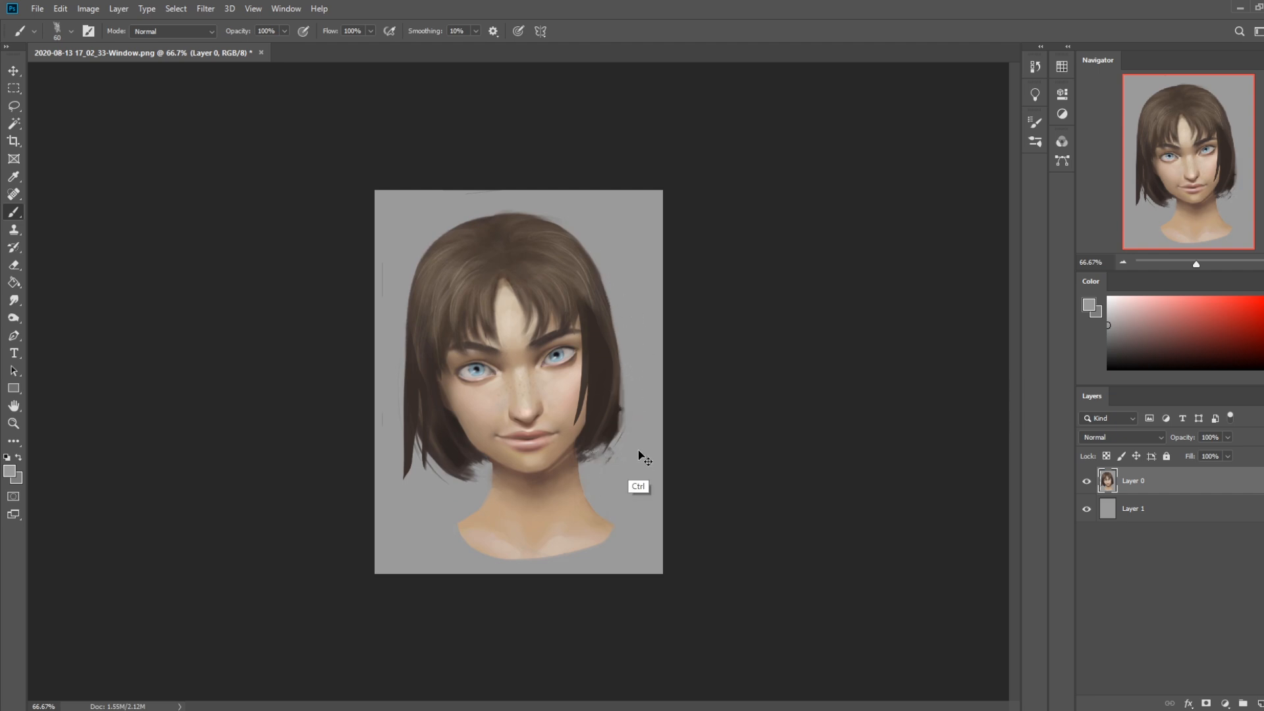
{"action": "key", "text": "ctrl+z"}
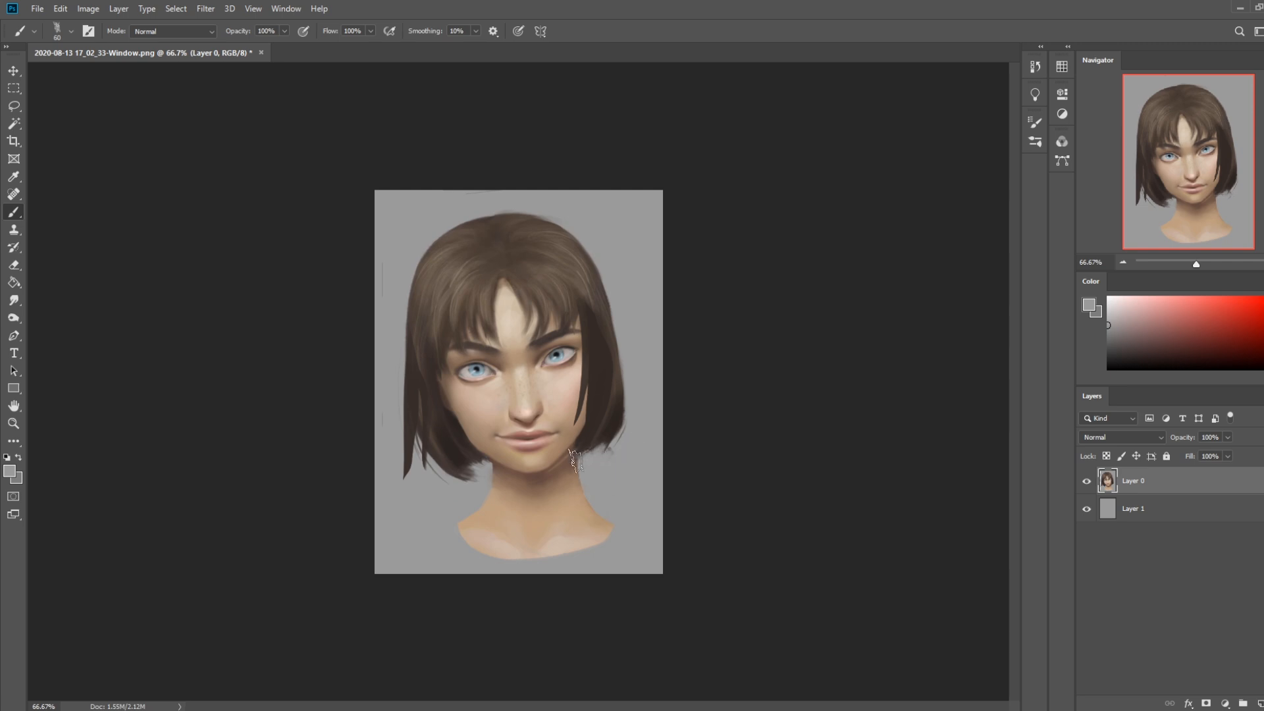
Sample a reddish brown from the shaded side of the neck and adjust the brush size
{"action": "left_click", "coordinate": [570, 495], "text": "alt"}
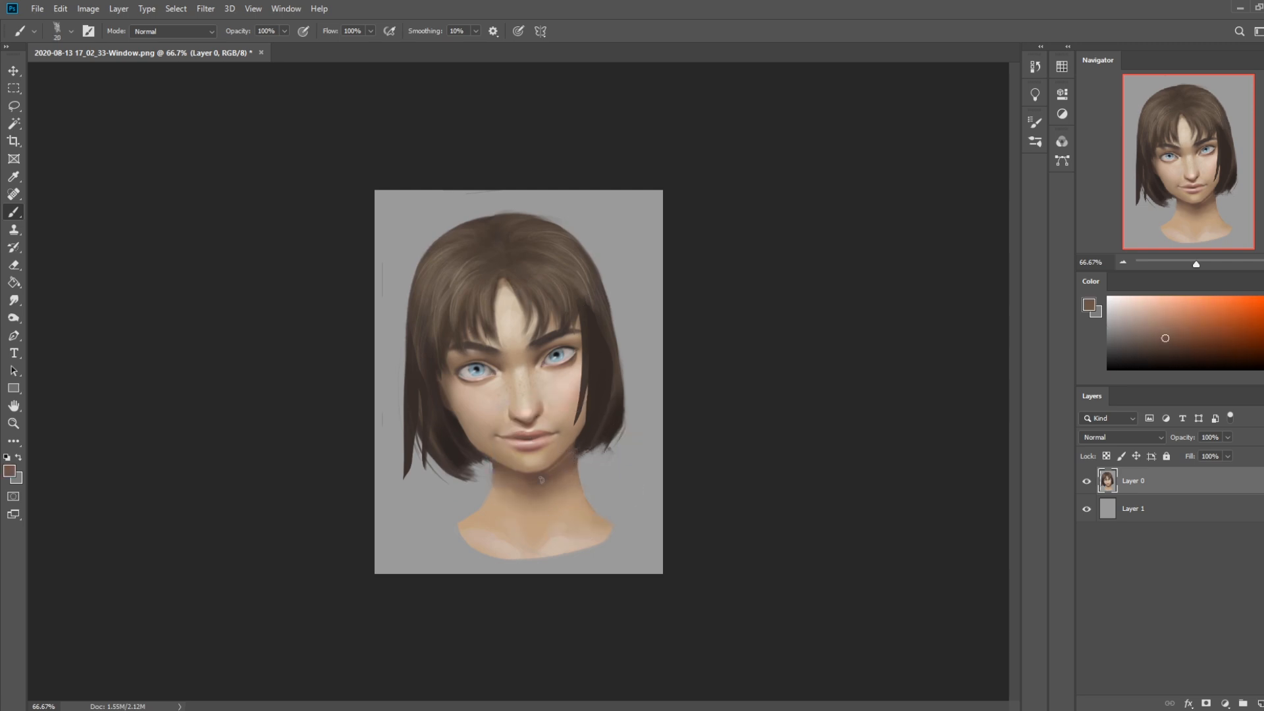
{"action": "key", "text": "bracketright"}
{"action": "key", "text": "bracketright"}
{"action": "key", "text": "bracketright"}
{"action": "key", "text": "bracketleft"}
Merge Layer 0 down into Layer 1, duplicate the merged layer and open the copy in Liquify
{"action": "right_click", "coordinate": [1176, 482]}
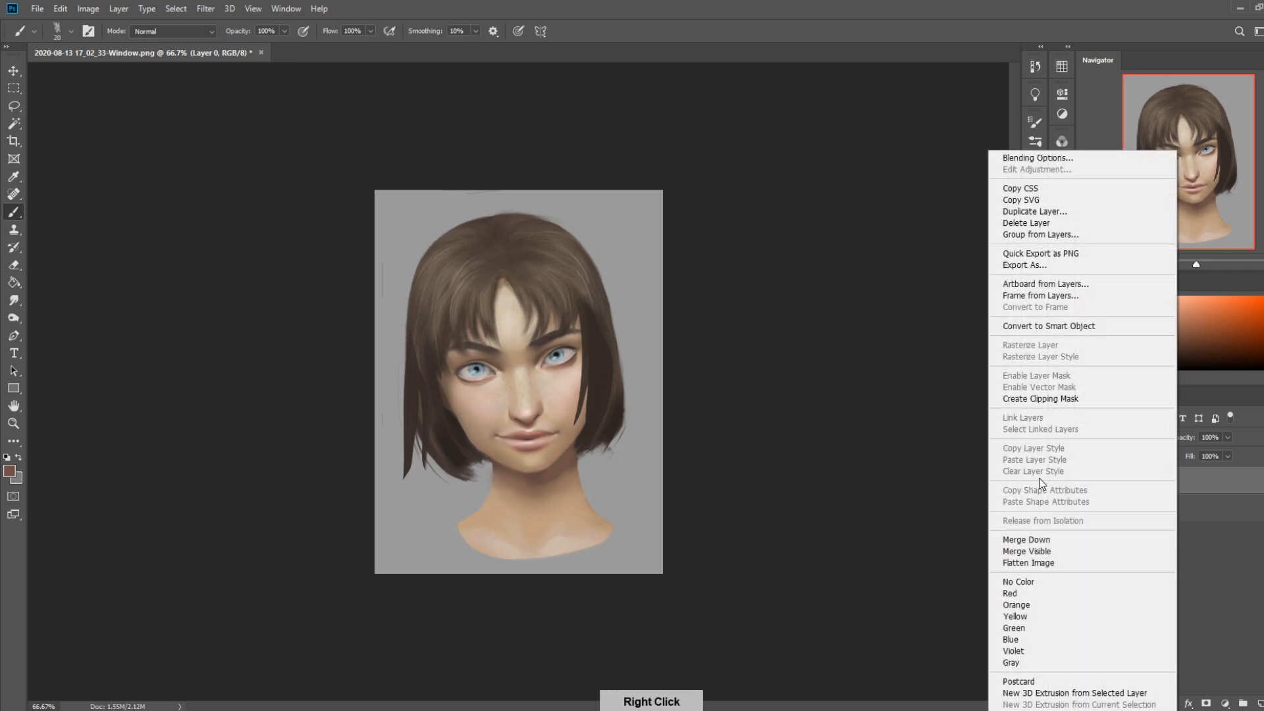
{"action": "left_click", "coordinate": [1027, 541]}
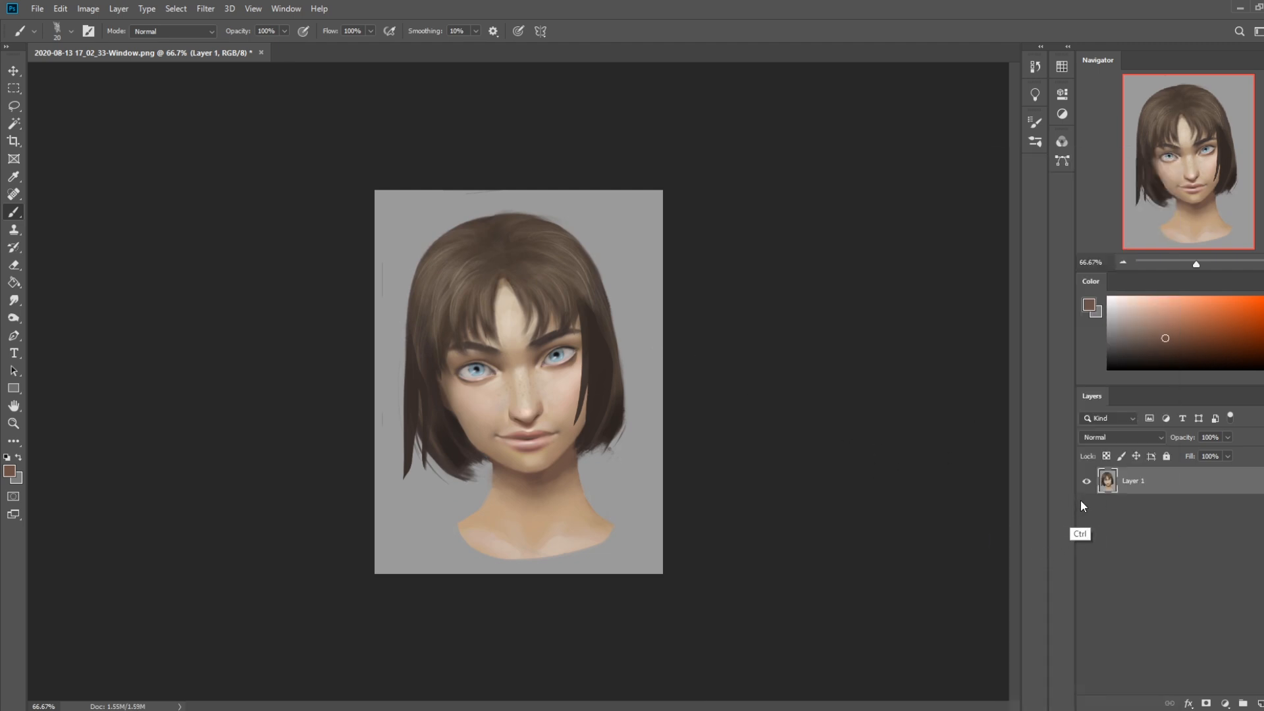
{"action": "key", "text": "ctrl+j"}
{"action": "left_click", "coordinate": [206, 8]}
{"action": "left_click", "coordinate": [228, 117]}
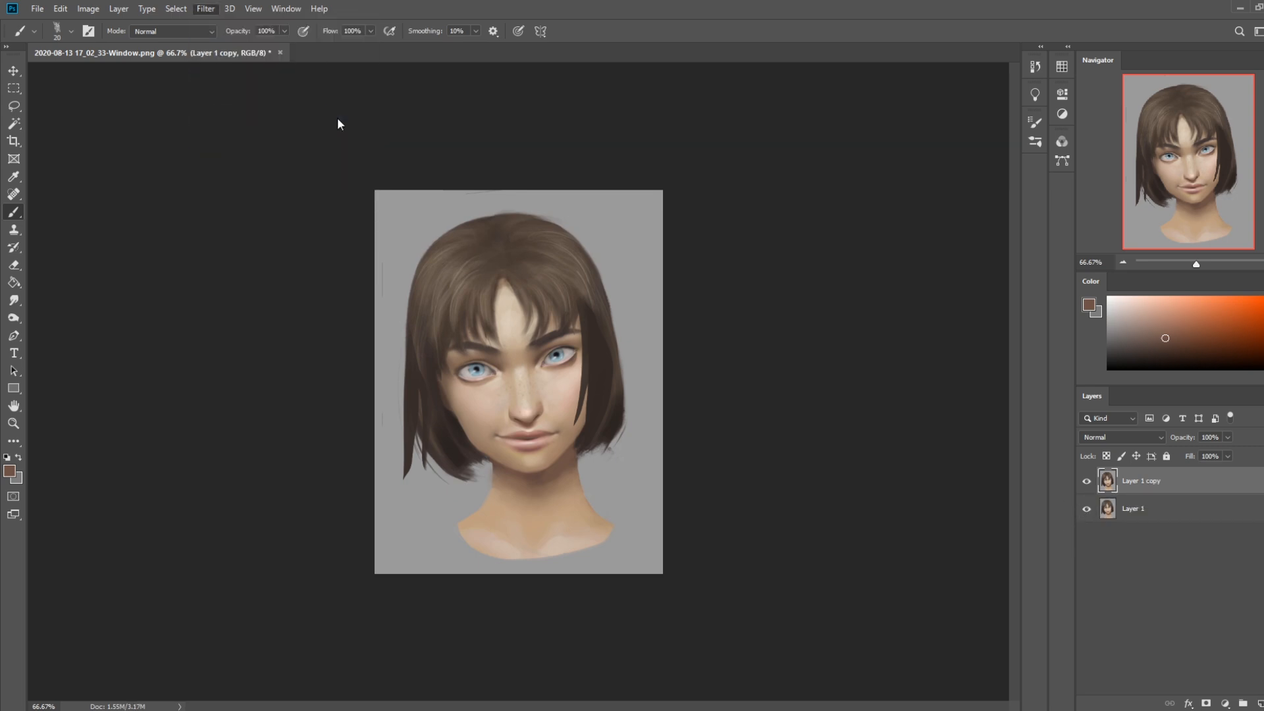
Push the arch of the viewer's-left eyebrow slightly upward with a size 90 Liquify brush
{"action": "key", "text": "bracketleft"}
{"action": "key", "text": "bracketleft"}
{"action": "key", "text": "bracketleft"}
{"action": "key", "text": "bracketleft"}
{"action": "key", "text": "bracketleft"}
{"action": "key", "text": "bracketleft"}
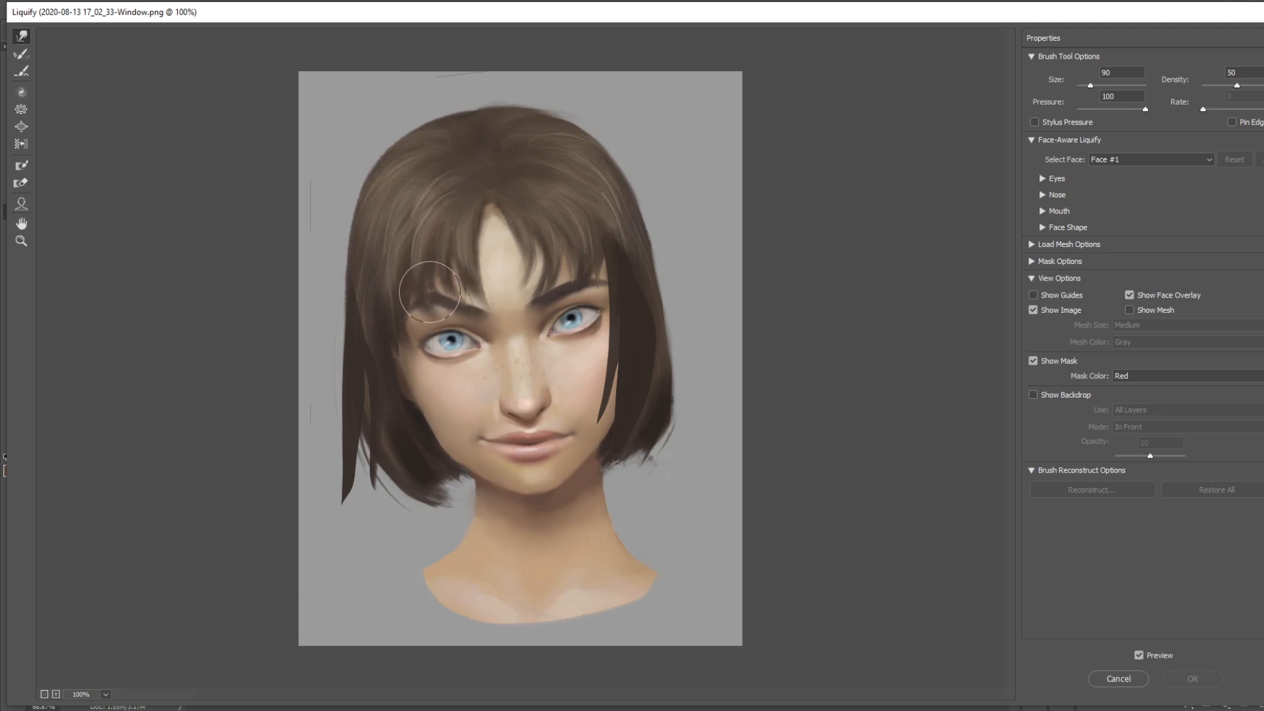
{"action": "left_click_drag", "start_coordinate": [430, 292], "coordinate": [428, 290]}
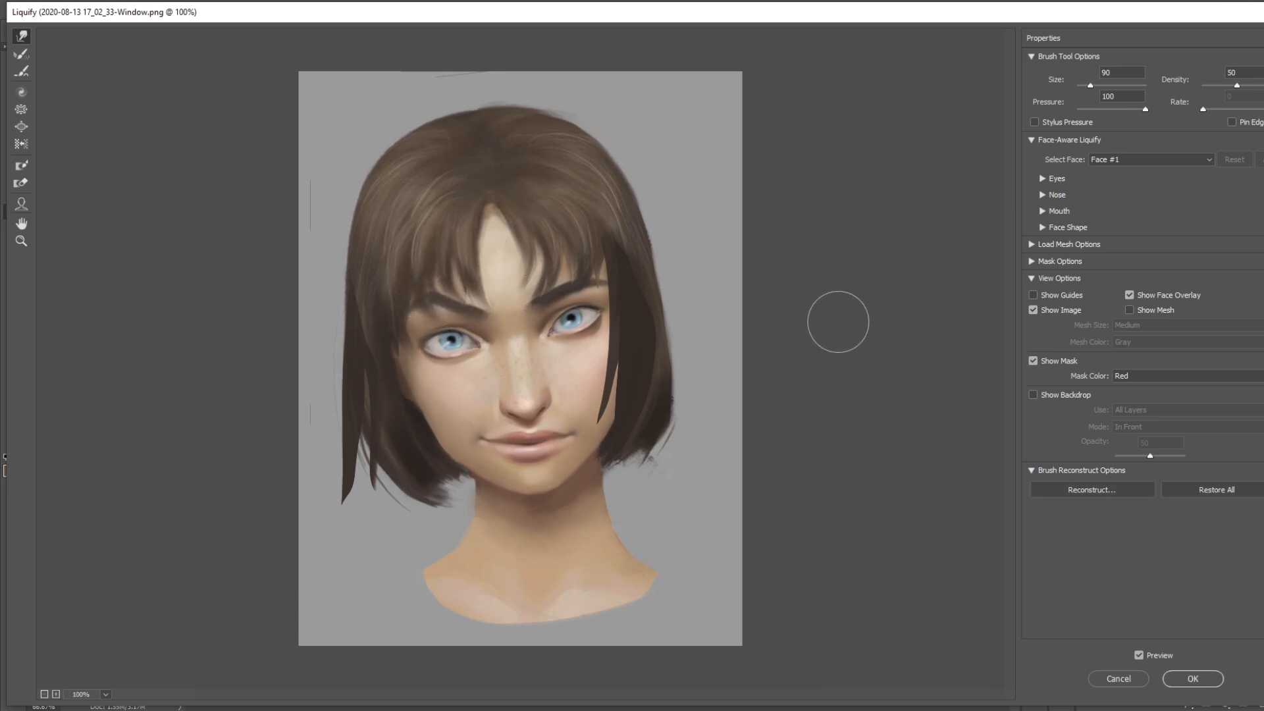
{"action": "key", "text": "bracketleft"}
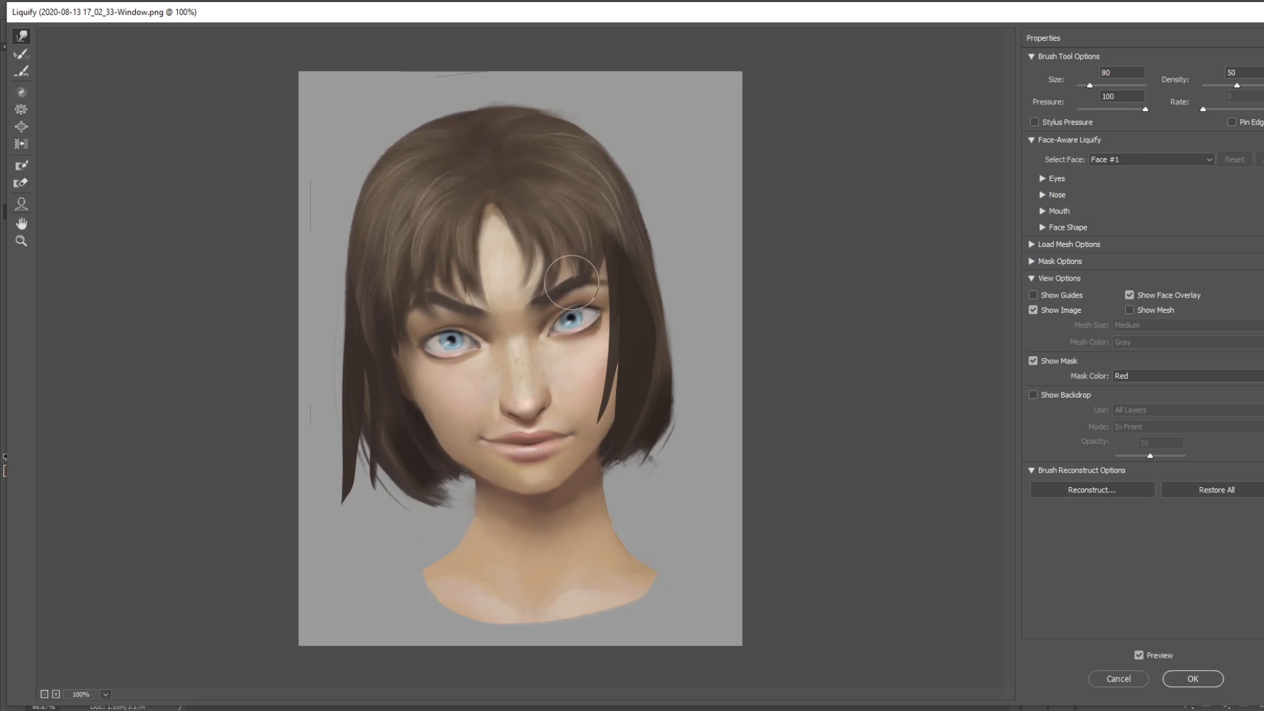
Try pulling the inner brows down and lifting the outer brows with a size 175 Liquify brush, and undo these pushes
{"action": "key", "text": "bracketright"}
{"action": "key", "text": "bracketright"}
{"action": "key", "text": "bracketright"}
{"action": "key", "text": "bracketright"}
{"action": "key", "text": "bracketright"}
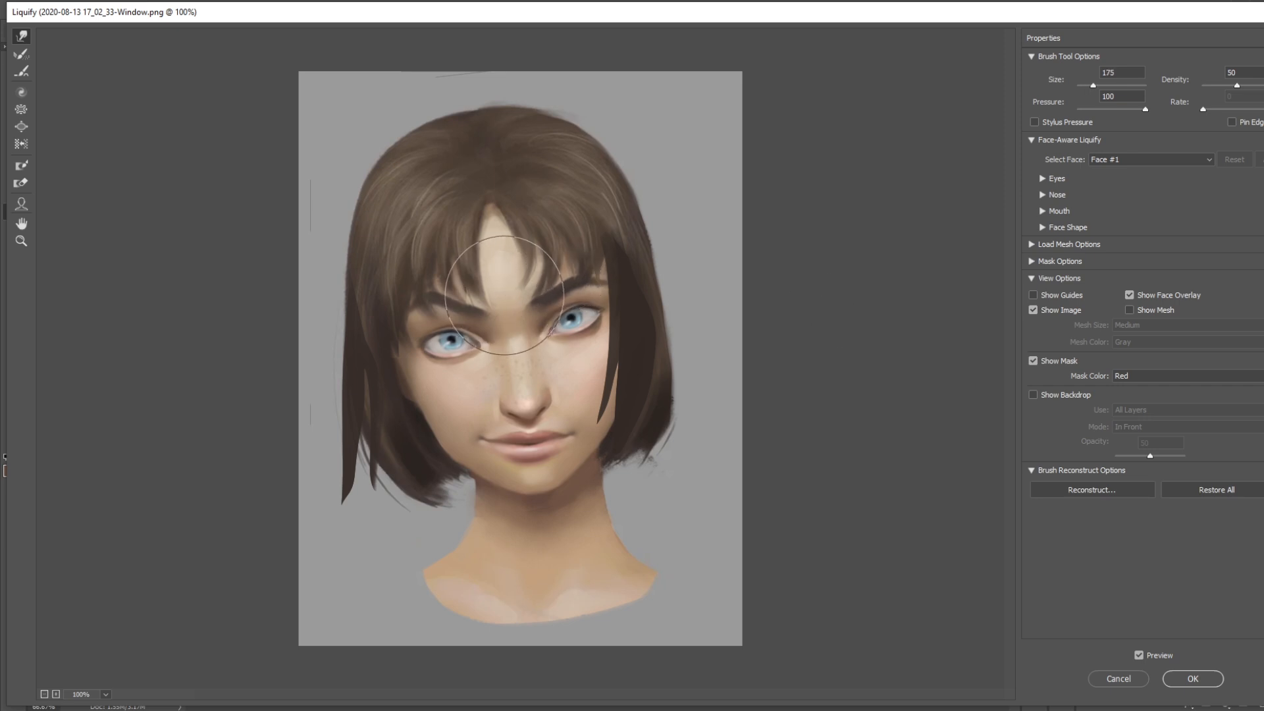
{"action": "left_click_drag", "start_coordinate": [513, 308], "coordinate": [515, 326]}
{"action": "left_click_drag", "start_coordinate": [439, 302], "coordinate": [432, 277]}
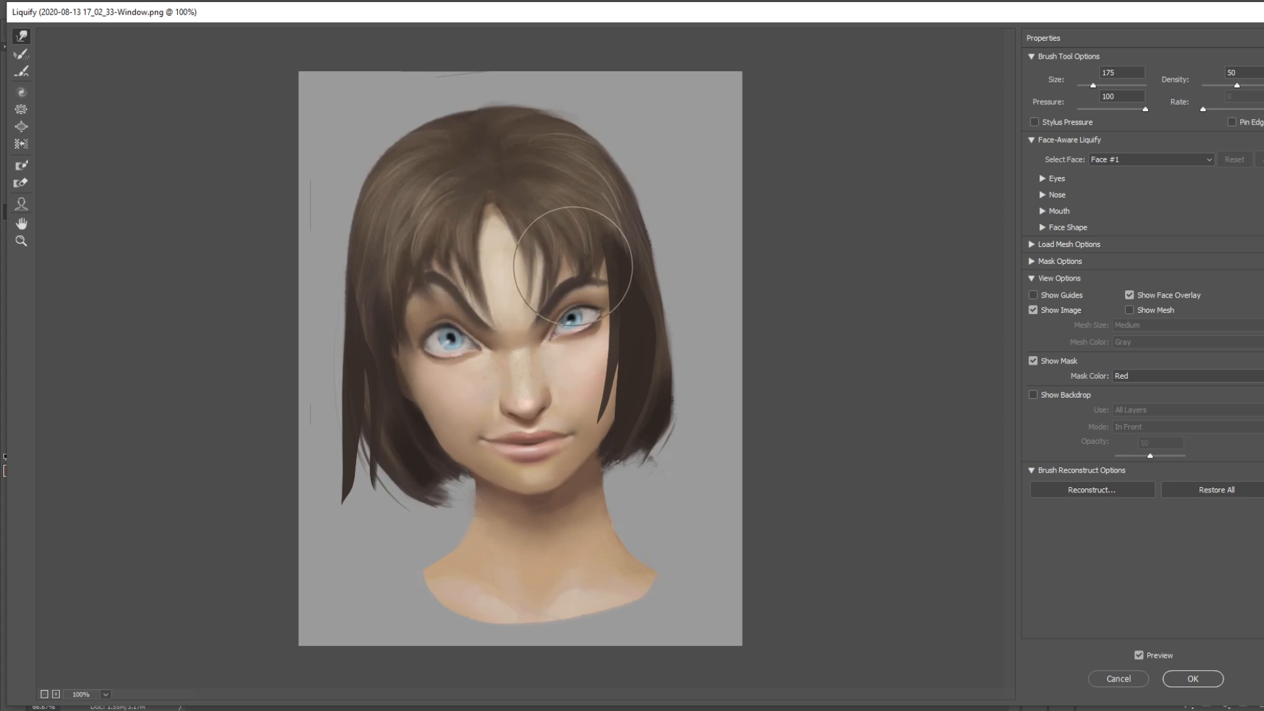
{"action": "left_click_drag", "start_coordinate": [573, 295], "coordinate": [572, 261]}
{"action": "key", "text": "ctrl+z"}
{"action": "key", "text": "ctrl+z"}
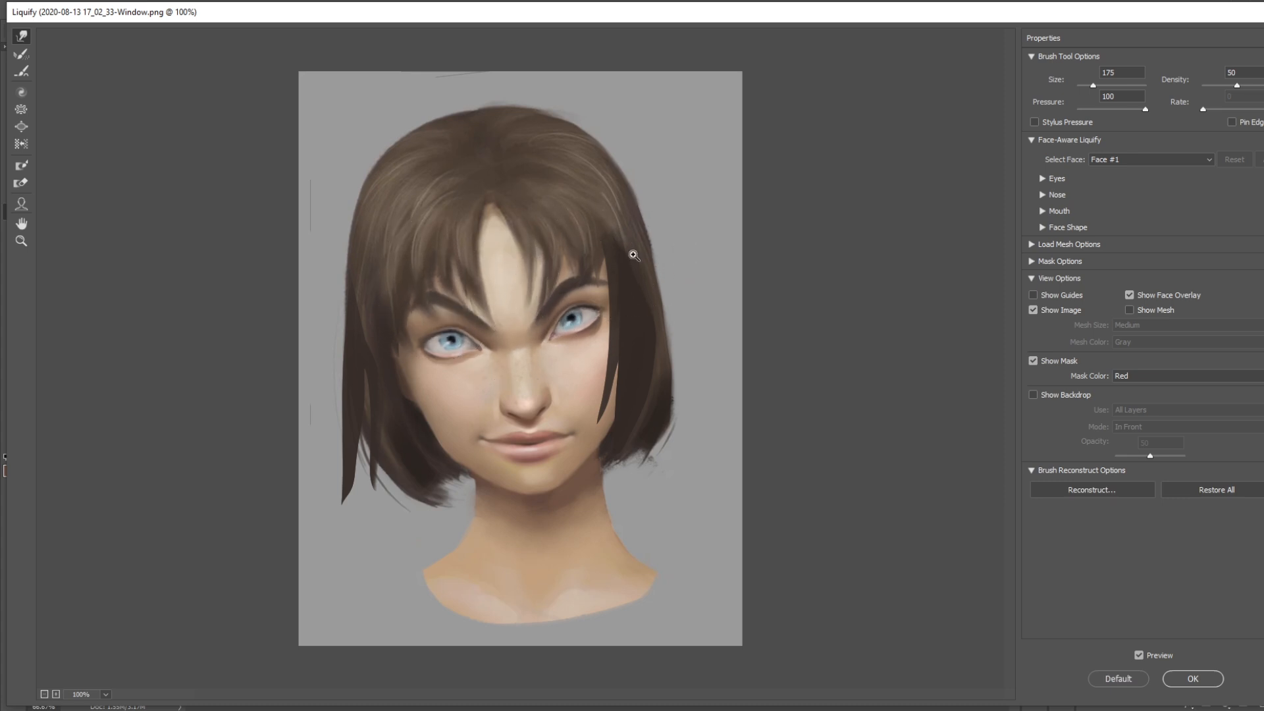
{"action": "key", "text": "ctrl+z"}
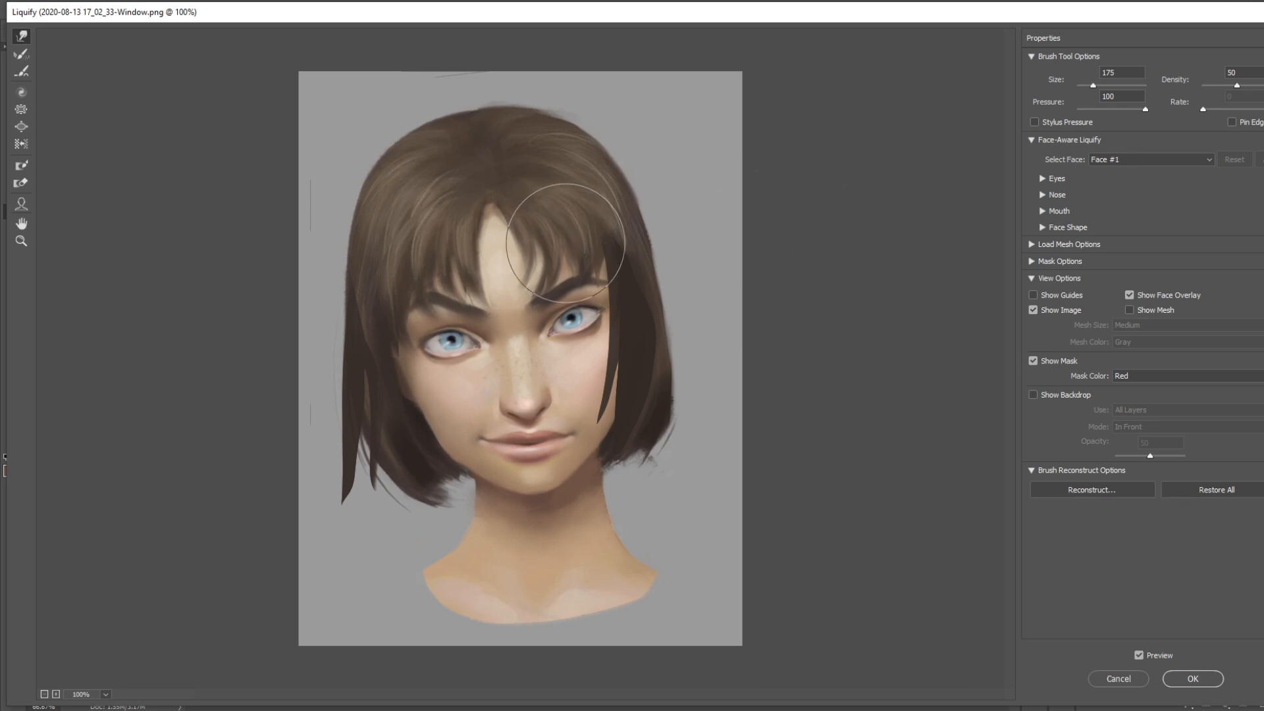
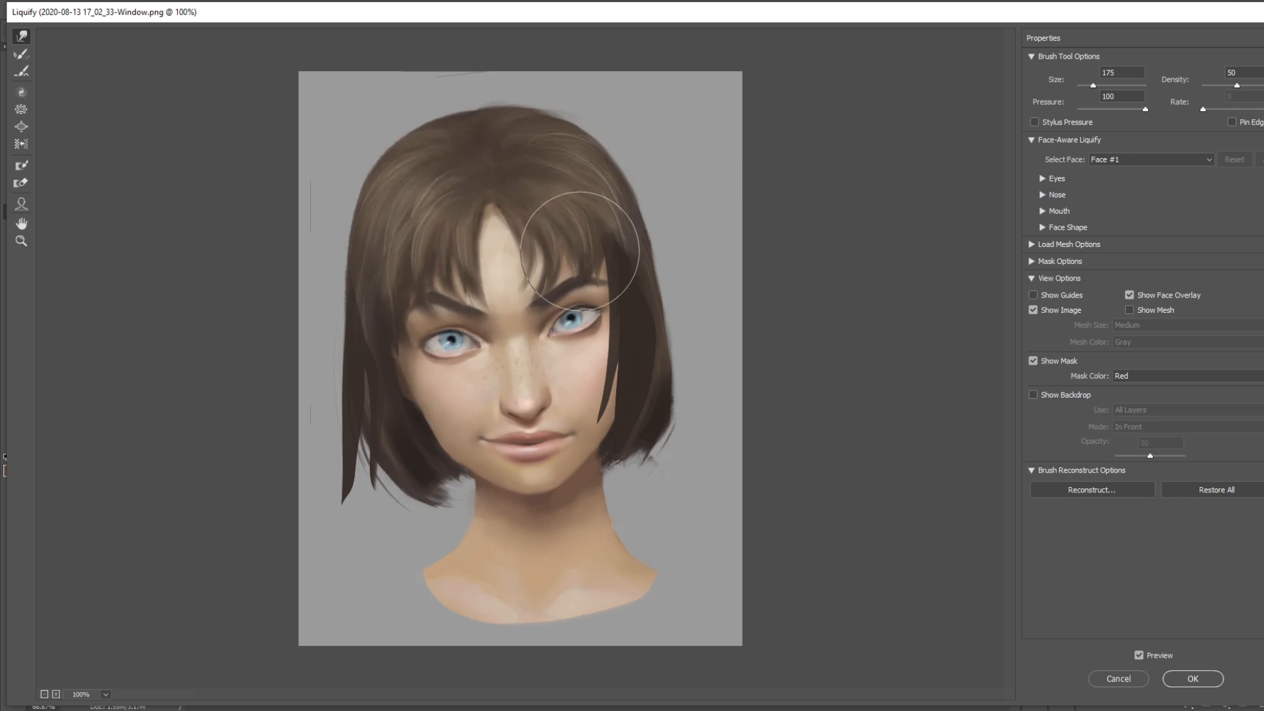
Push the viewer's-left corner of the mouth slightly inward with a size 90 Liquify brush and apply the filter
{"action": "key", "text": "bracketleft"}
{"action": "key", "text": "bracketleft"}
{"action": "key", "text": "bracketleft"}
{"action": "key", "text": "bracketleft"}
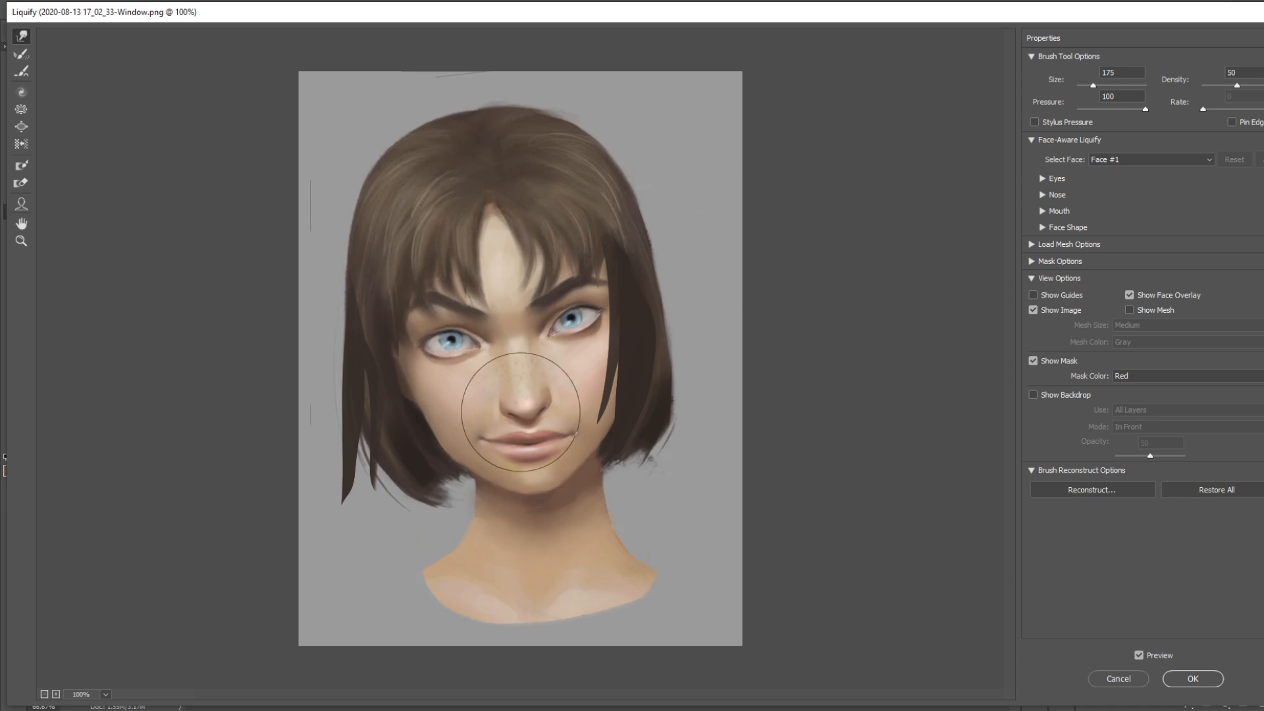
{"action": "left_click_drag", "start_coordinate": [477, 430], "coordinate": [488, 437]}
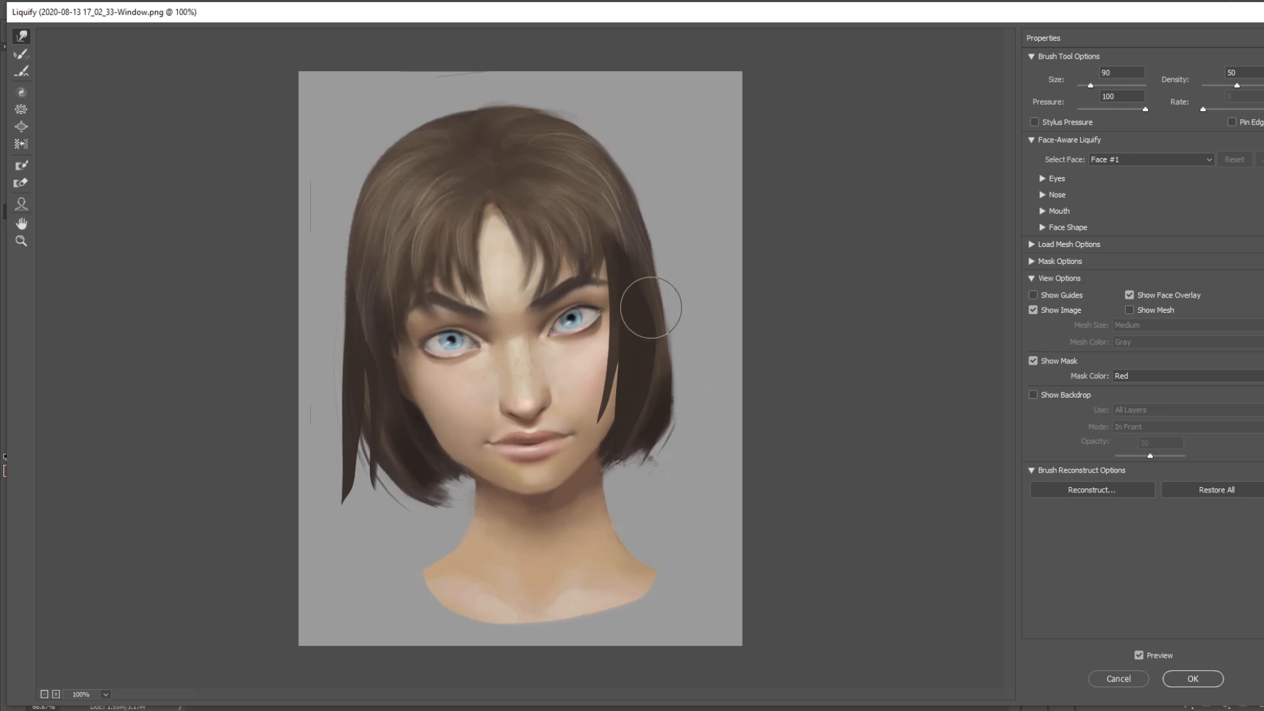
{"action": "left_click", "coordinate": [1189, 678]}
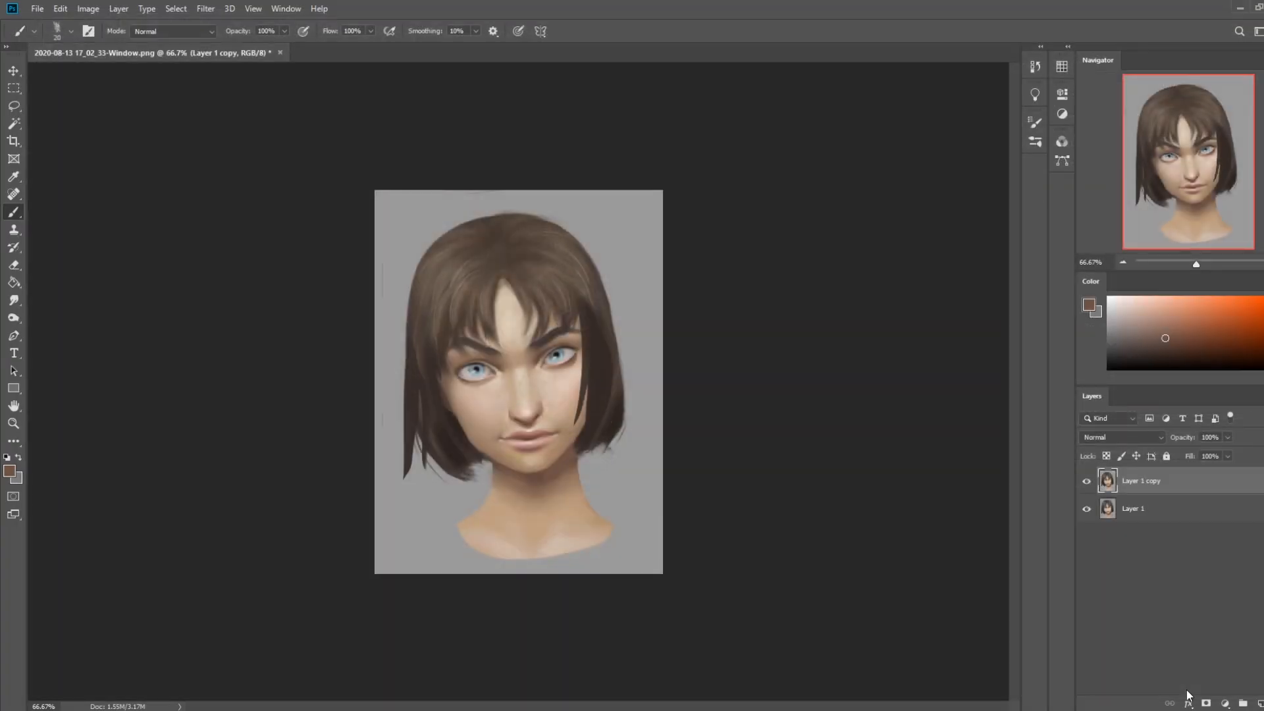
Blend the viewer's-left mouth corner with a skin tone sampled above it and the Smudge tool at 8% strength
{"action": "left_click", "coordinate": [505, 415], "text": "alt"}
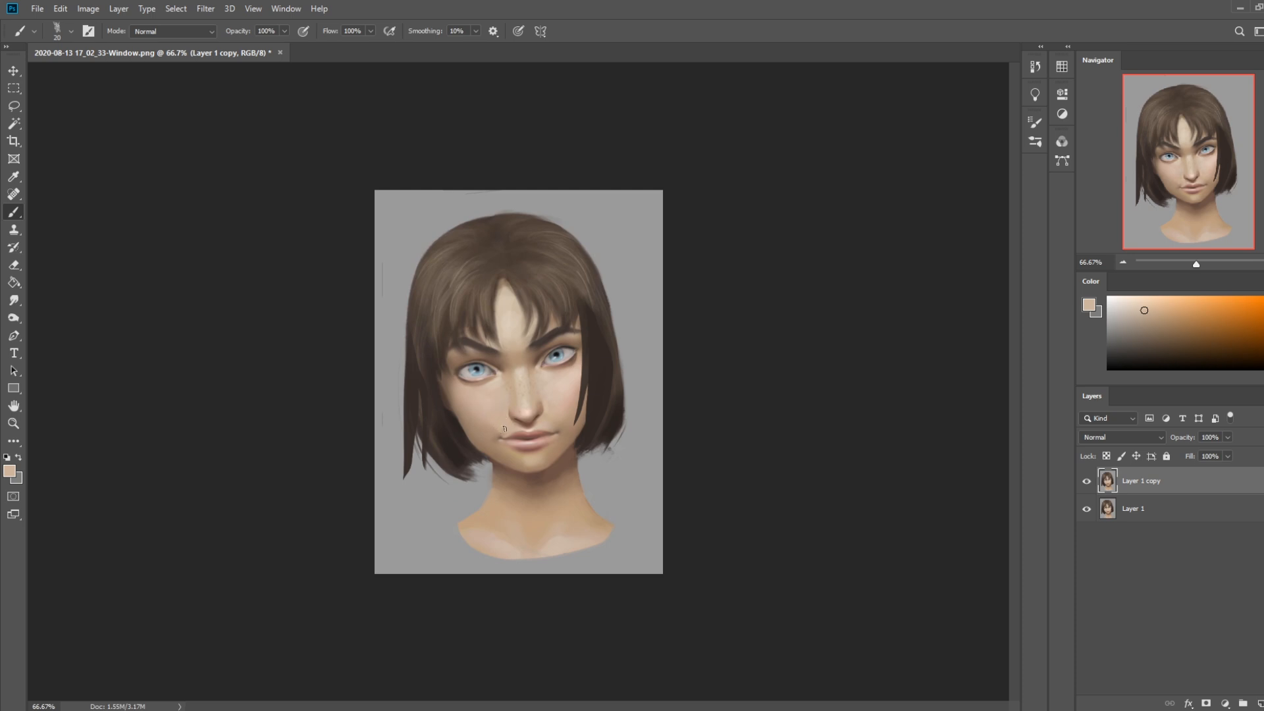
{"action": "left_click", "coordinate": [15, 300]}
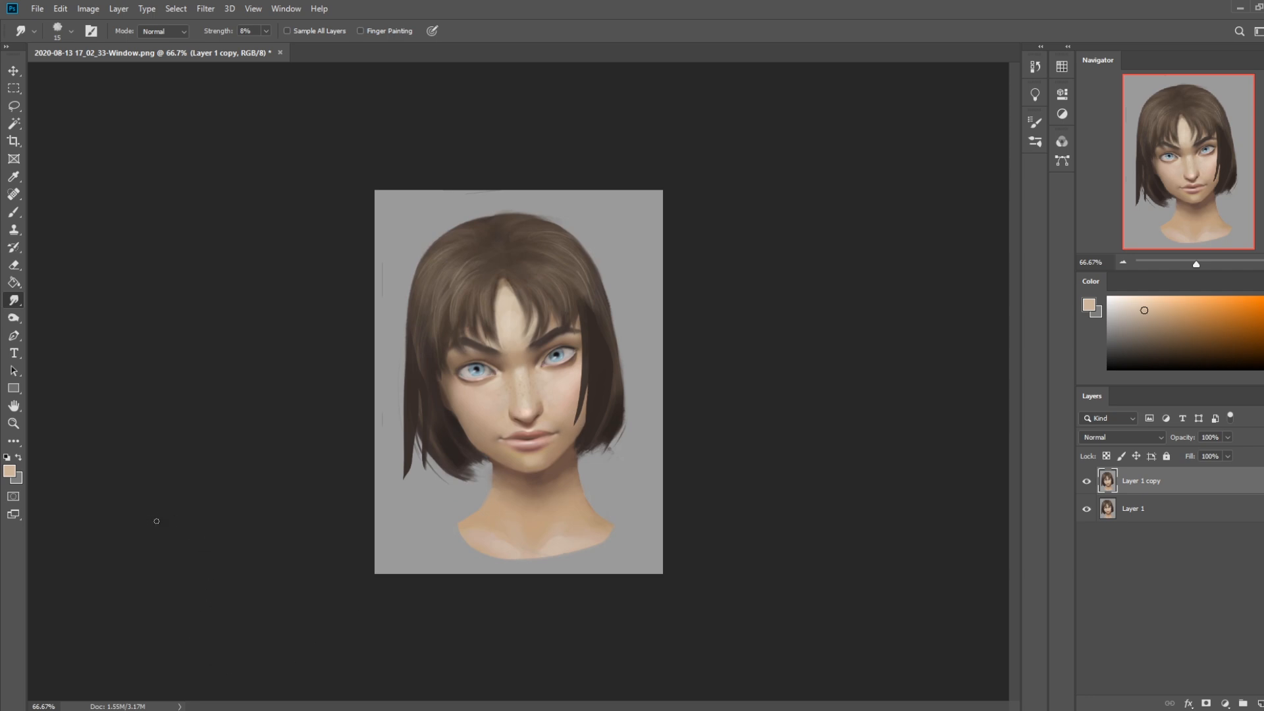
{"action": "key", "text": "b"}
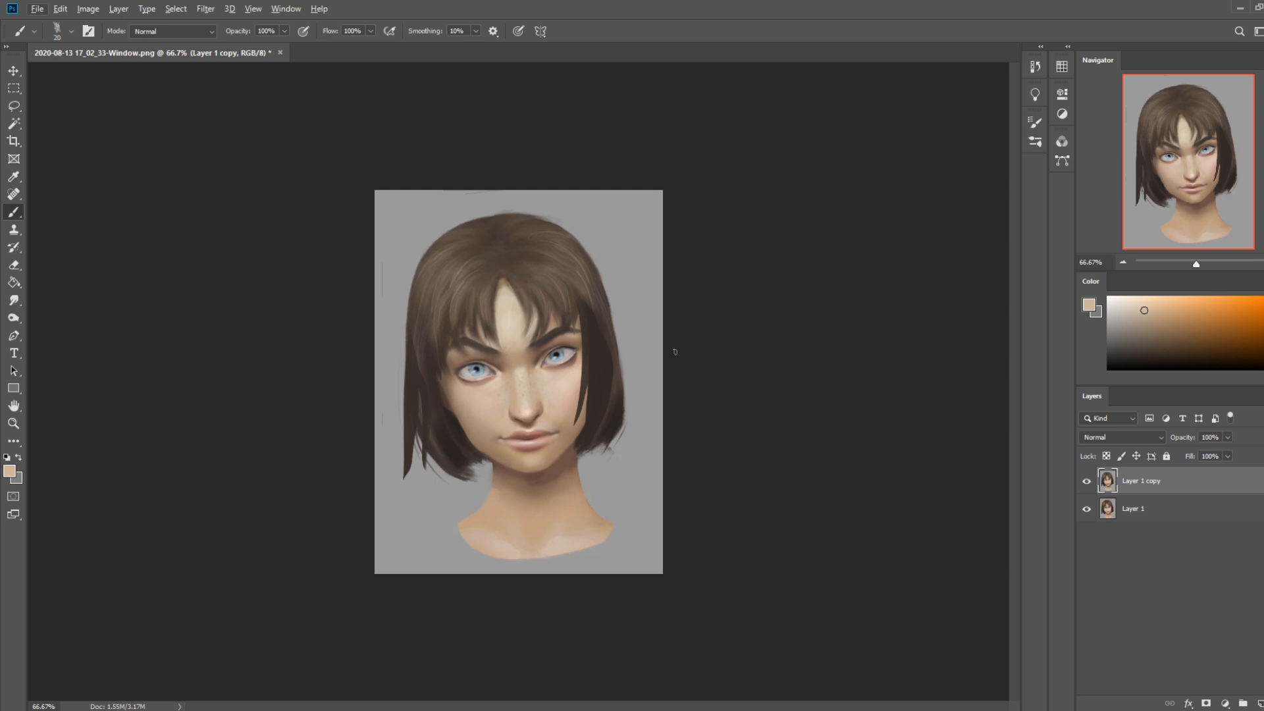
Run Liquify again on Layer 1 copy with the size 90 brush and apply it
{"action": "left_click", "coordinate": [206, 8]}
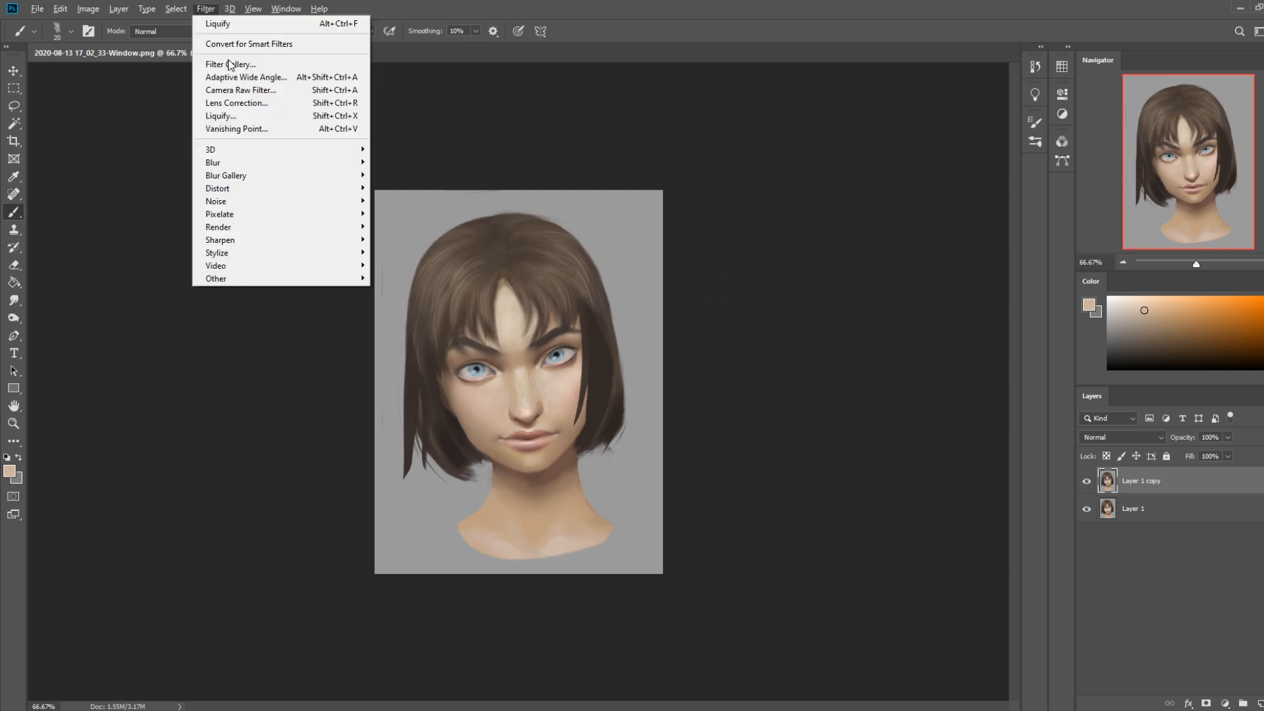
{"action": "left_click", "coordinate": [240, 118]}
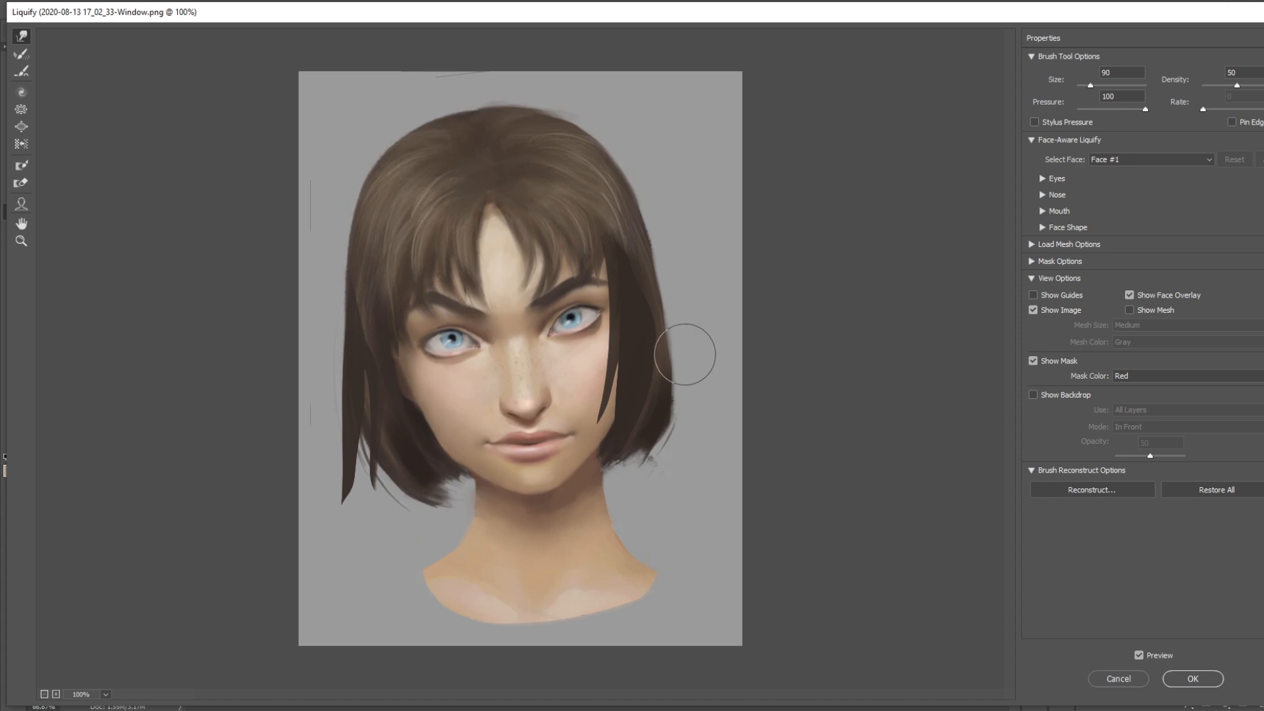
{"action": "left_click", "coordinate": [1193, 678]}
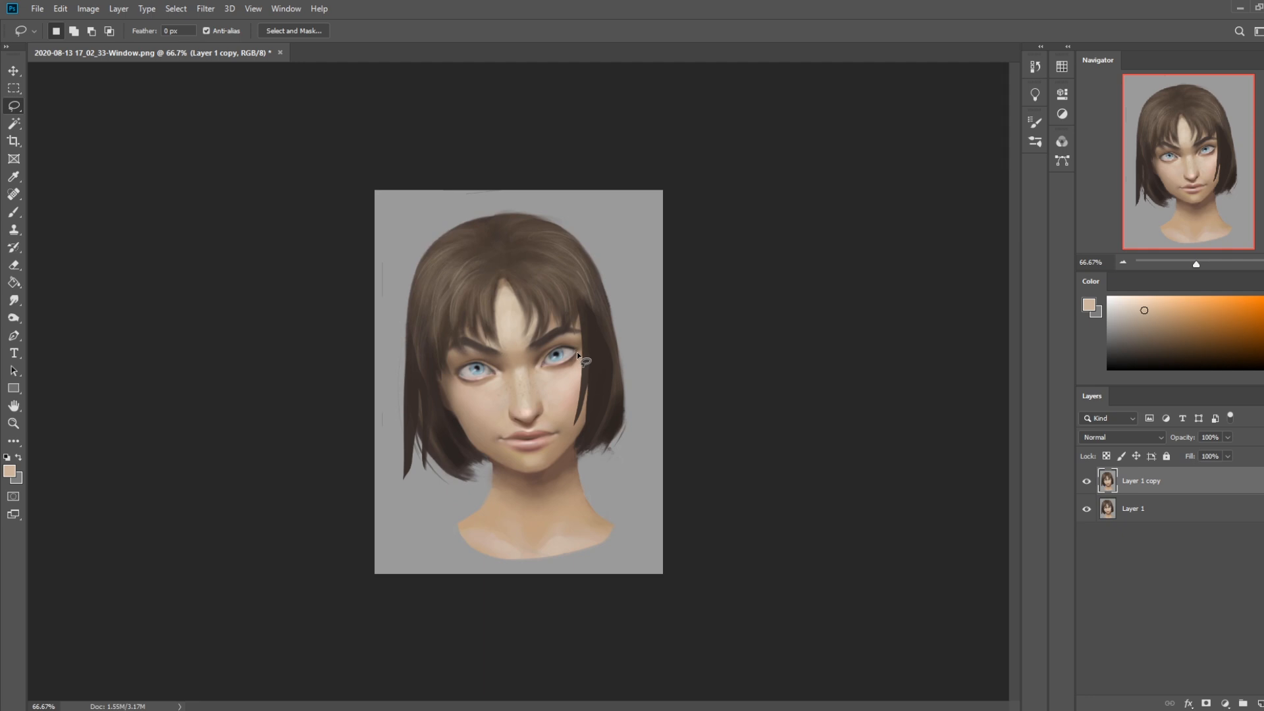
Copy the lower lid of the viewer's-right eye to a new layer, nudge it and erase its edges to blend
{"action": "left_click_drag", "start_coordinate": [563, 380], "coordinate": [579, 357]}
{"action": "key", "text": "ctrl+j"}
{"action": "key", "text": "v"}
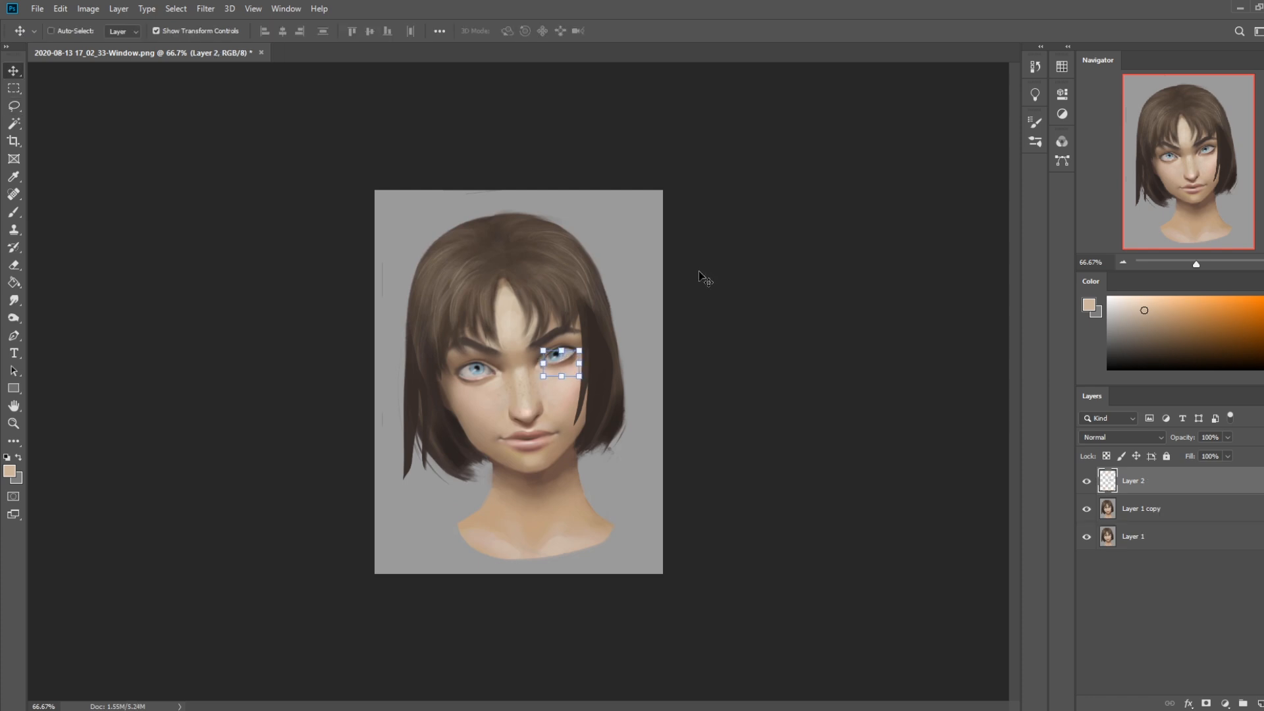
{"action": "key", "text": "e"}
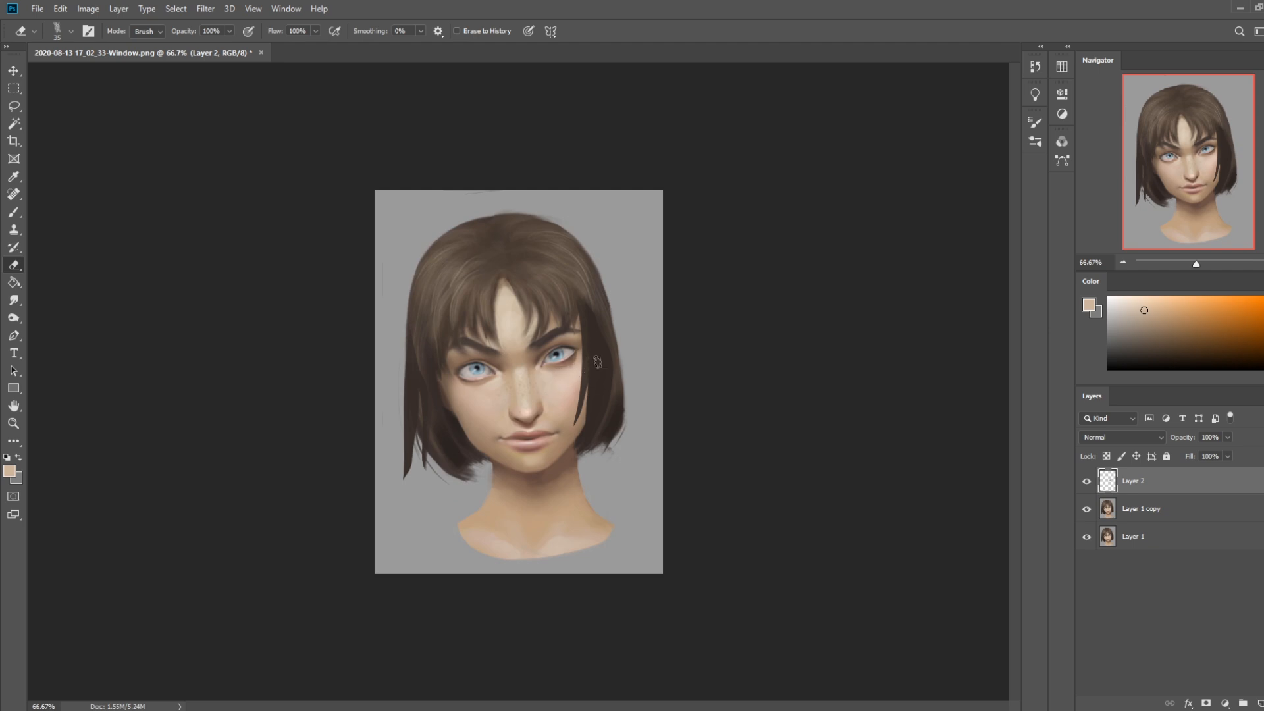
Sample lid and shadow tones around both eyes and retouch the lower lid of the viewer's-right eye, undoing a stray stroke
{"action": "key", "text": "b"}
{"action": "left_click", "coordinate": [561, 363], "text": "alt"}
{"action": "left_click", "coordinate": [476, 378], "text": "alt"}
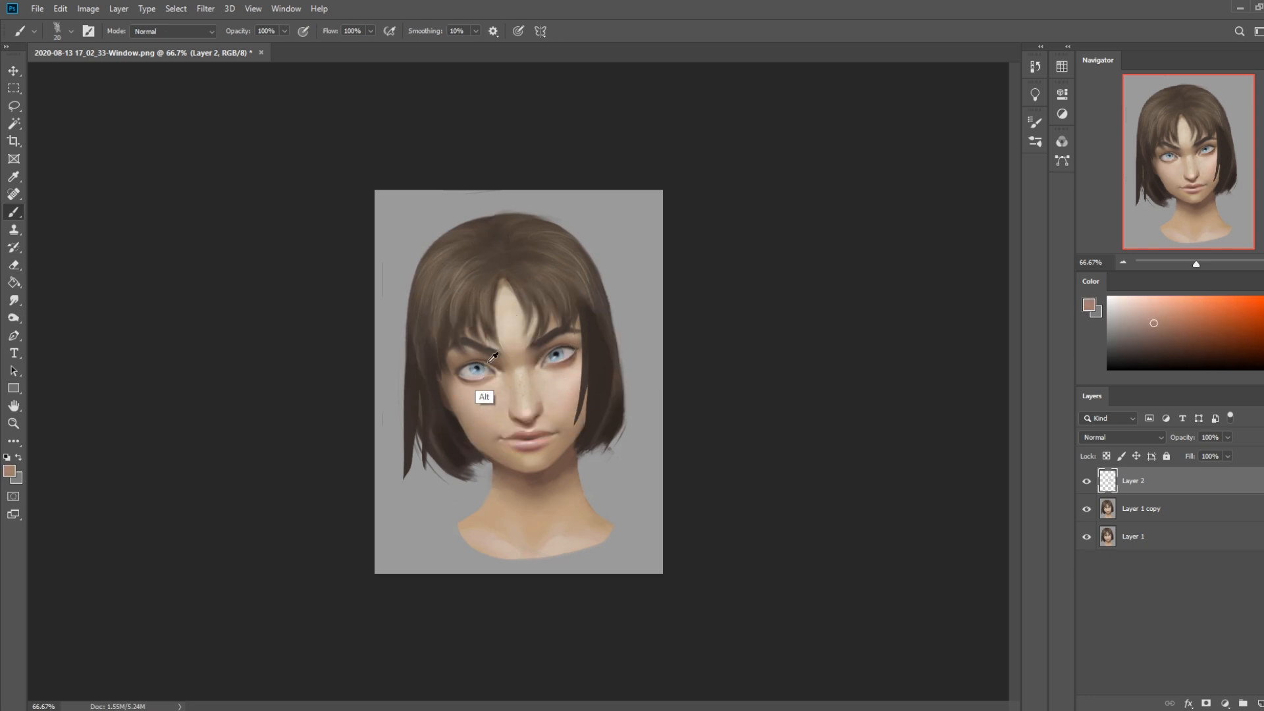
{"action": "left_click", "coordinate": [572, 364], "text": "alt"}
{"action": "left_click_drag", "start_coordinate": [576, 361], "coordinate": [464, 389]}
{"action": "key", "text": "ctrl+z"}
{"action": "left_click", "coordinate": [567, 366], "text": "alt"}
{"action": "left_click", "coordinate": [572, 358], "text": "alt"}
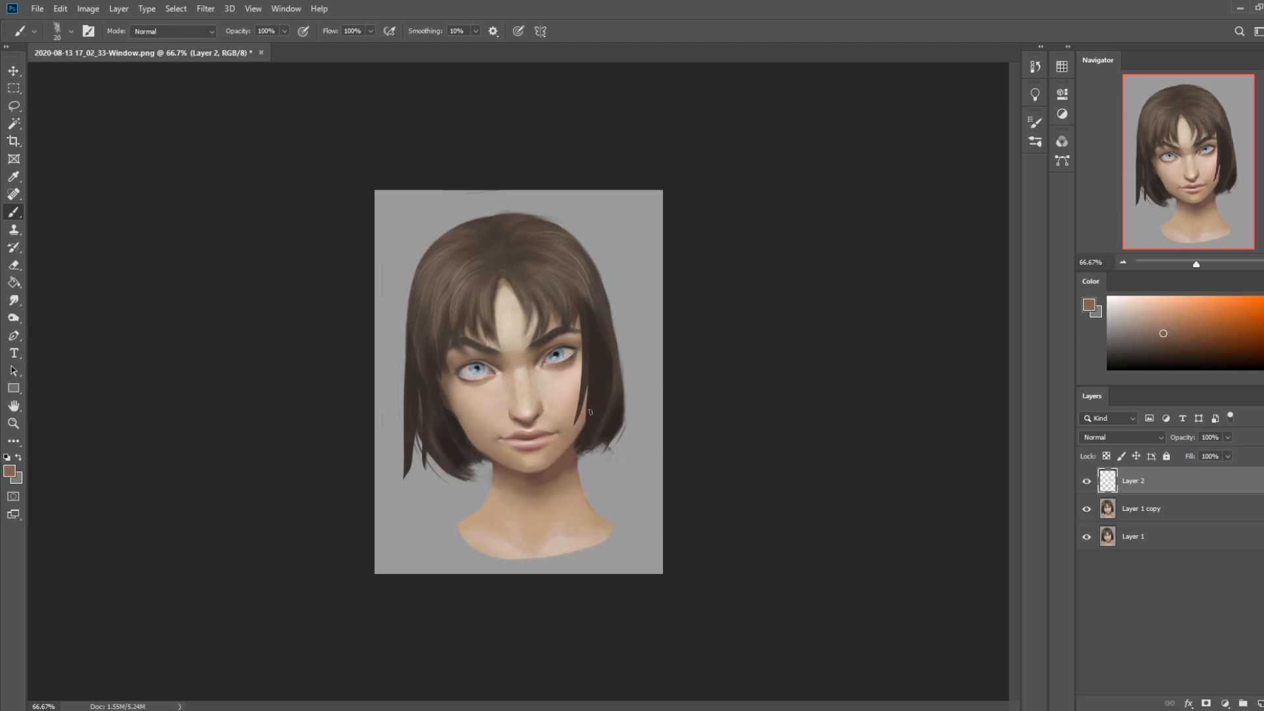
Choose a soft round brush at size 200 and set it to Darken mode with 74% opacity
{"action": "right_click", "coordinate": [553, 341]}
{"action": "left_click", "coordinate": [501, 369]}
{"action": "right_click", "coordinate": [539, 338]}
{"action": "left_click", "coordinate": [571, 380]}
{"action": "left_click", "coordinate": [744, 184]}
{"action": "key", "text": "bracketleft"}
{"action": "key", "text": "bracketleft"}
{"action": "key", "text": "bracketleft"}
{"action": "key", "text": "bracketleft"}
{"action": "left_click", "coordinate": [284, 31]}
{"action": "left_click_drag", "start_coordinate": [274, 48], "coordinate": [264, 48]}
{"action": "left_click", "coordinate": [173, 31]}
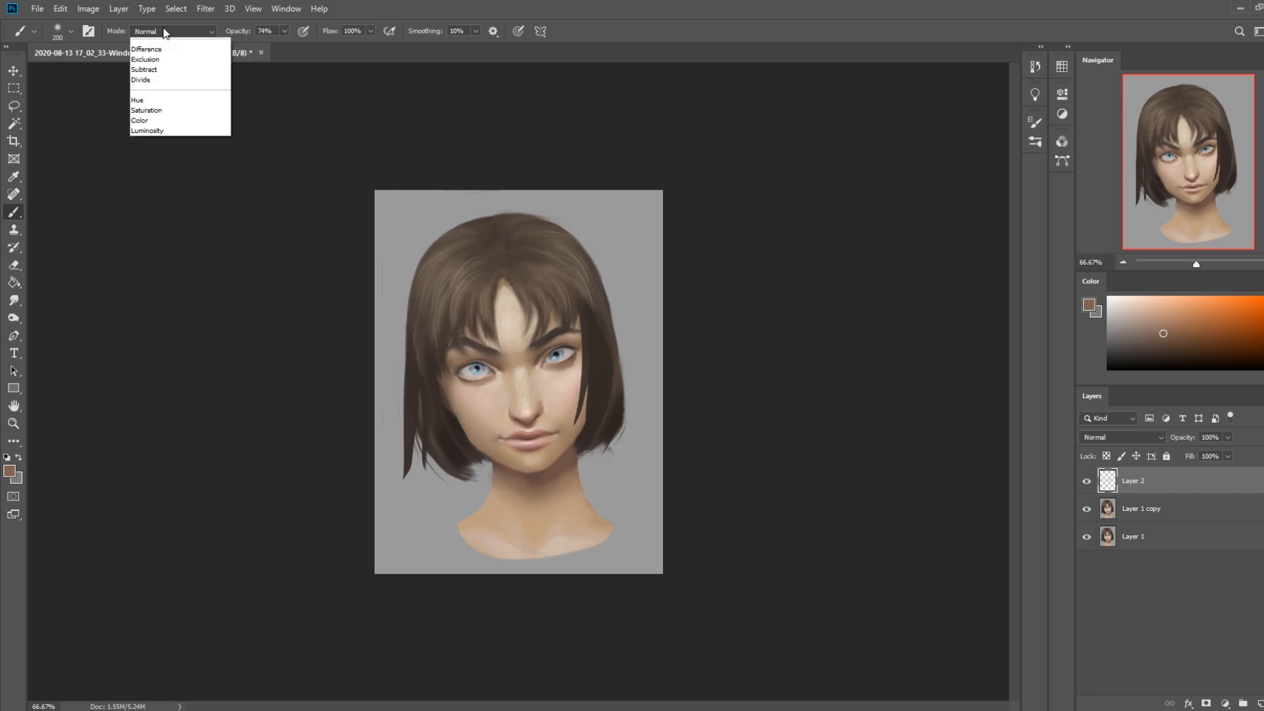
{"action": "left_click", "coordinate": [158, 93]}
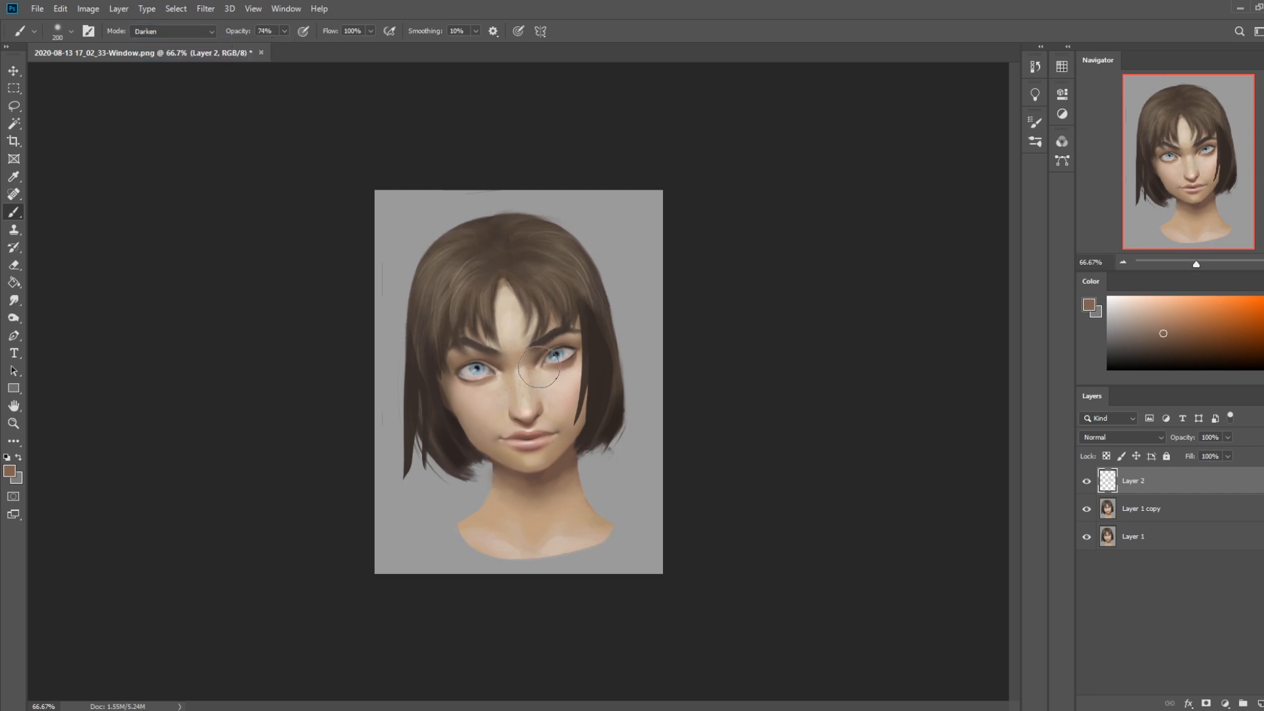
Undo the first under-eye stroke, lower the brush opacity to 30% and darken beneath both eyes with a brown sampled near the eyebrow
{"action": "left_click_drag", "start_coordinate": [538, 373], "coordinate": [585, 350]}
{"action": "key", "text": "ctrl+z"}
{"action": "left_click", "coordinate": [285, 31]}
{"action": "left_click_drag", "start_coordinate": [287, 45], "coordinate": [257, 48]}
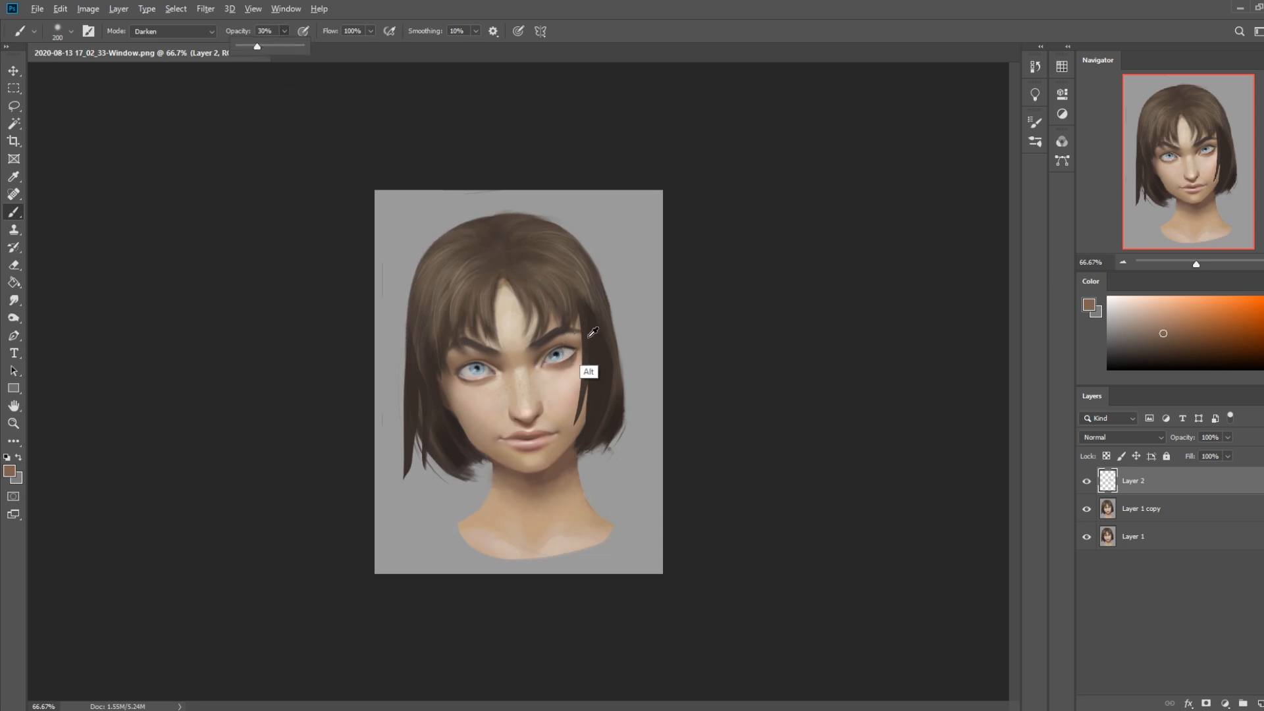
{"action": "left_click", "coordinate": [572, 324], "text": "alt"}
{"action": "left_click_drag", "start_coordinate": [549, 370], "coordinate": [582, 349]}
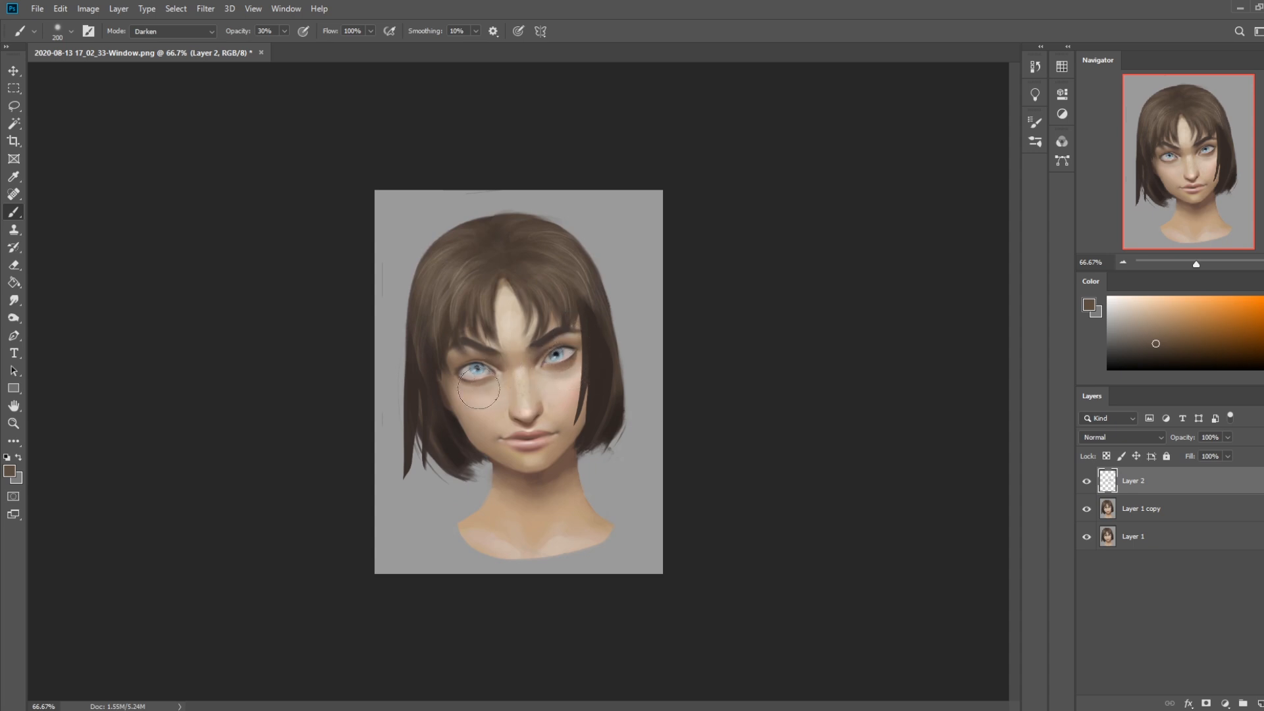
{"action": "key", "text": "e"}
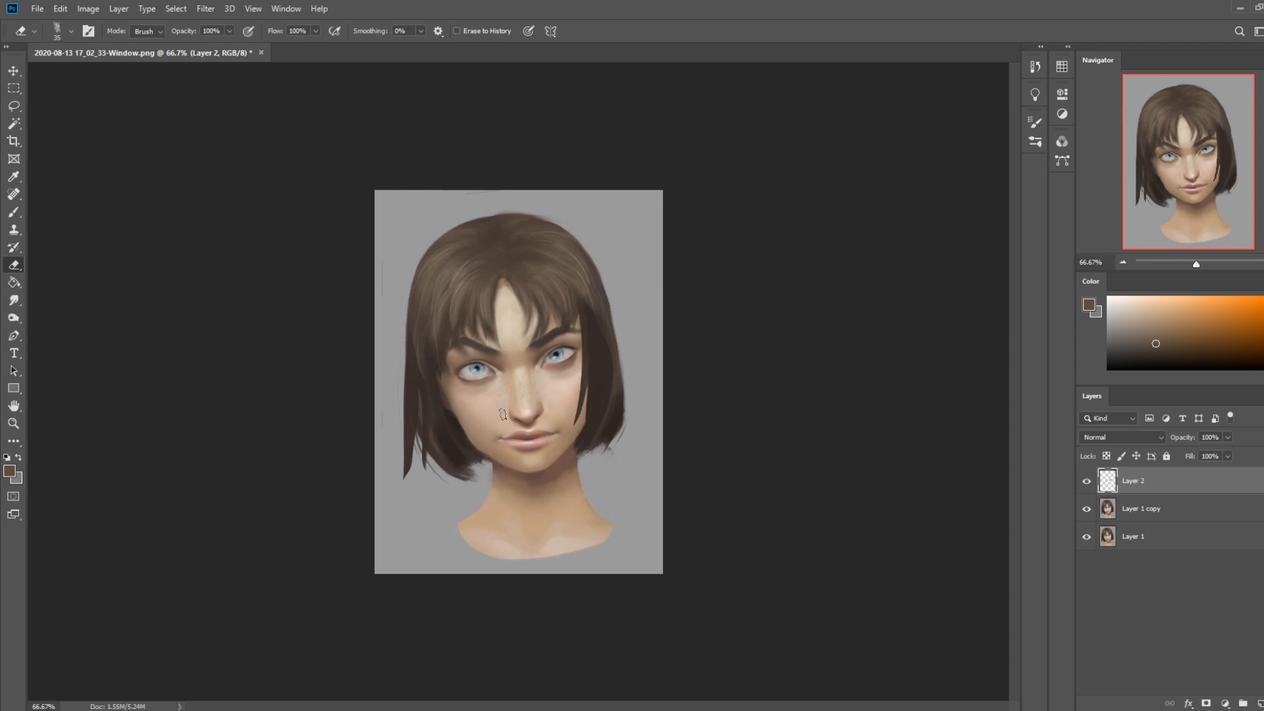
{"action": "key", "text": "b"}
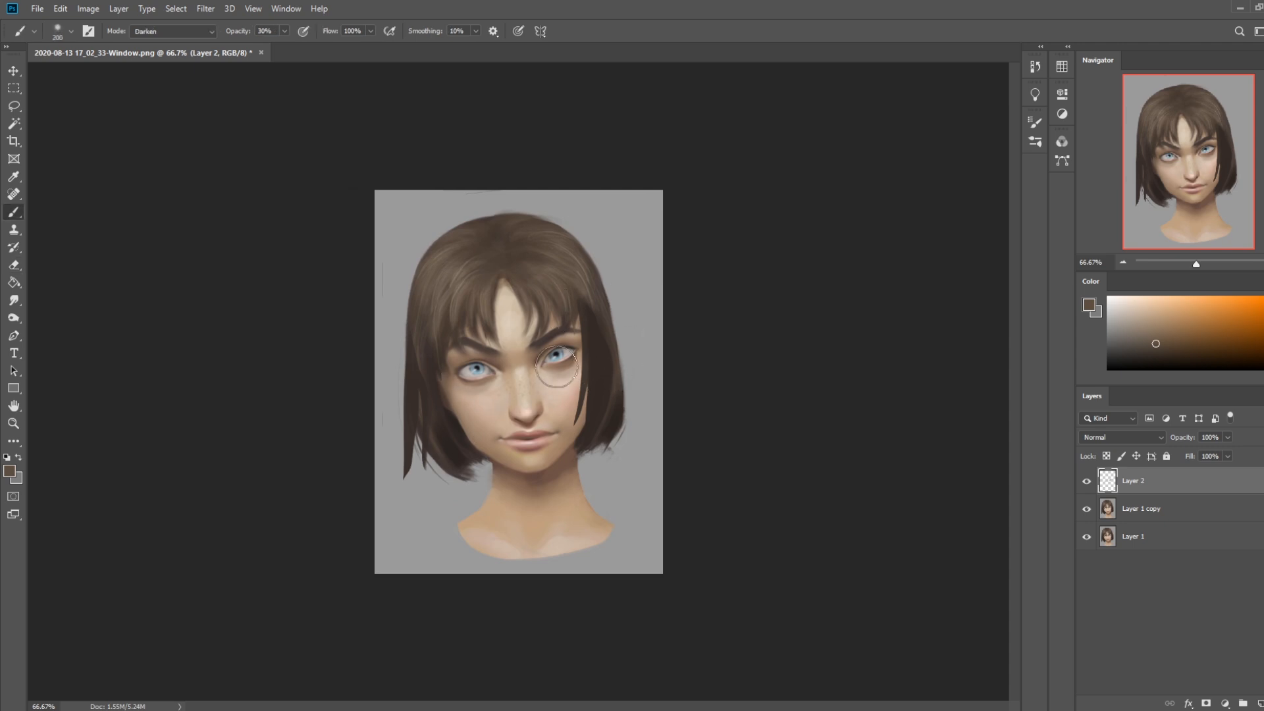
{"action": "key", "text": "bracketleft"}
{"action": "key", "text": "bracketleft"}
{"action": "key", "text": "bracketleft"}
{"action": "key", "text": "bracketleft"}
{"action": "key", "text": "ctrl+minus"}
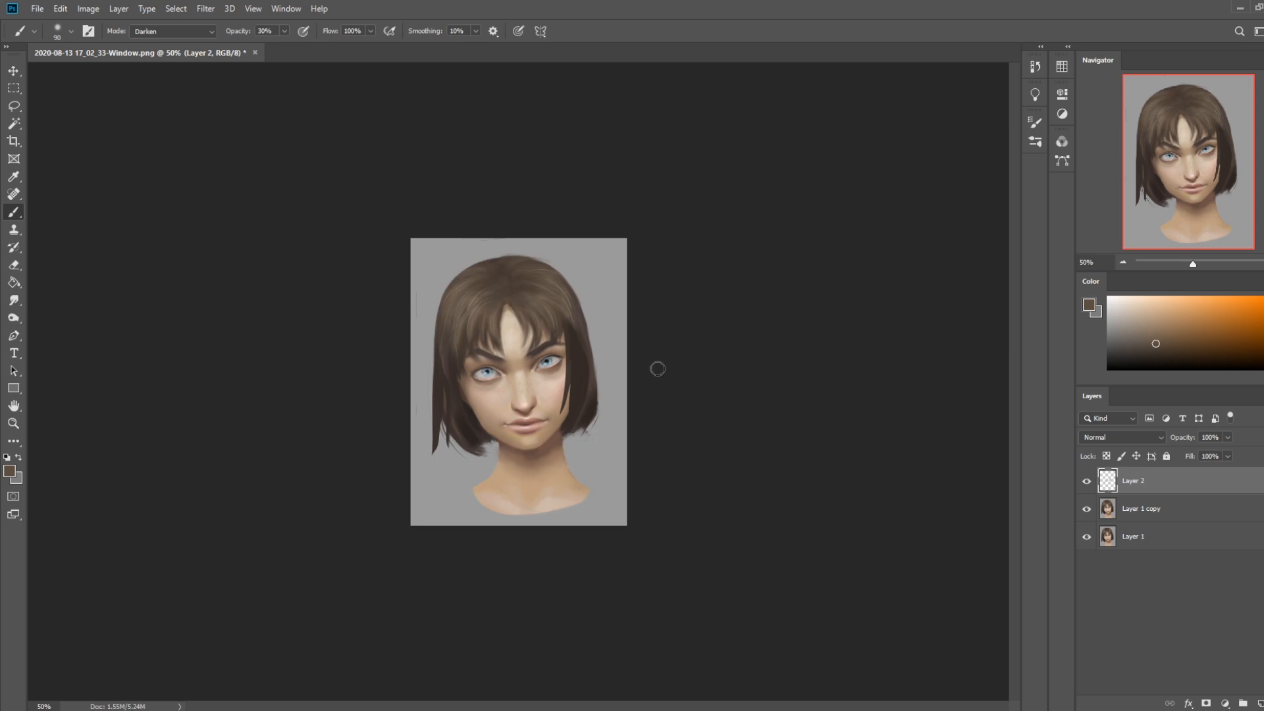
Set the size 200 brush to Lighten mode and sample a light pinkish skin tone near the mouth
{"action": "left_click", "coordinate": [212, 31]}
{"action": "left_click", "coordinate": [158, 155]}
{"action": "left_click", "coordinate": [536, 424], "text": "alt"}
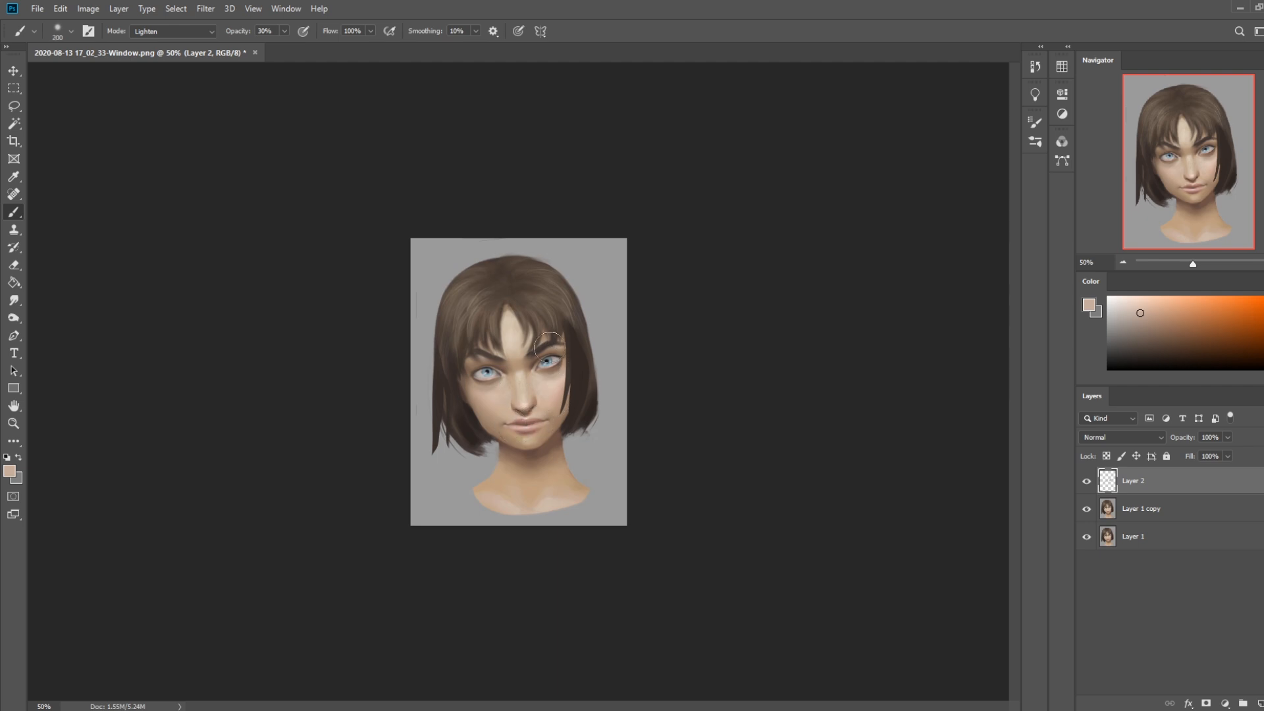
Merge Layer 2 down into Layer 1 copy and set the brush to Color mode
{"action": "right_click", "coordinate": [1161, 487]}
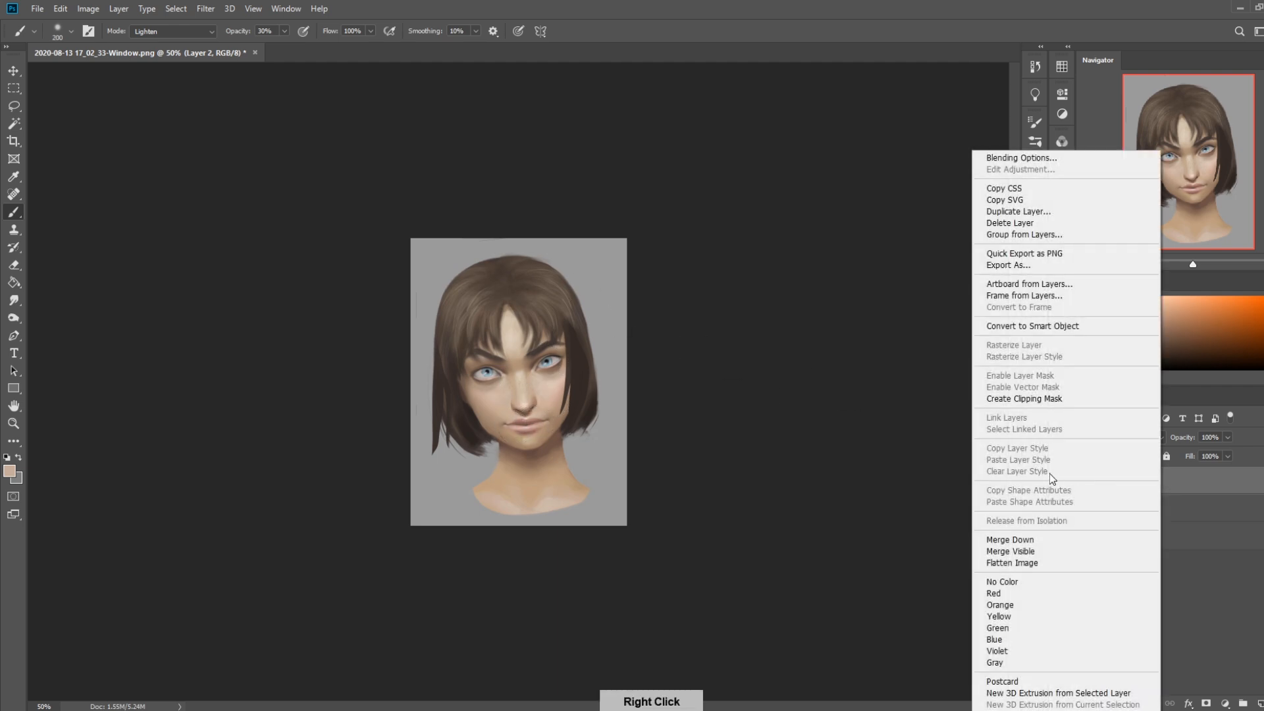
{"action": "left_click", "coordinate": [1034, 541]}
{"action": "left_click", "coordinate": [201, 32]}
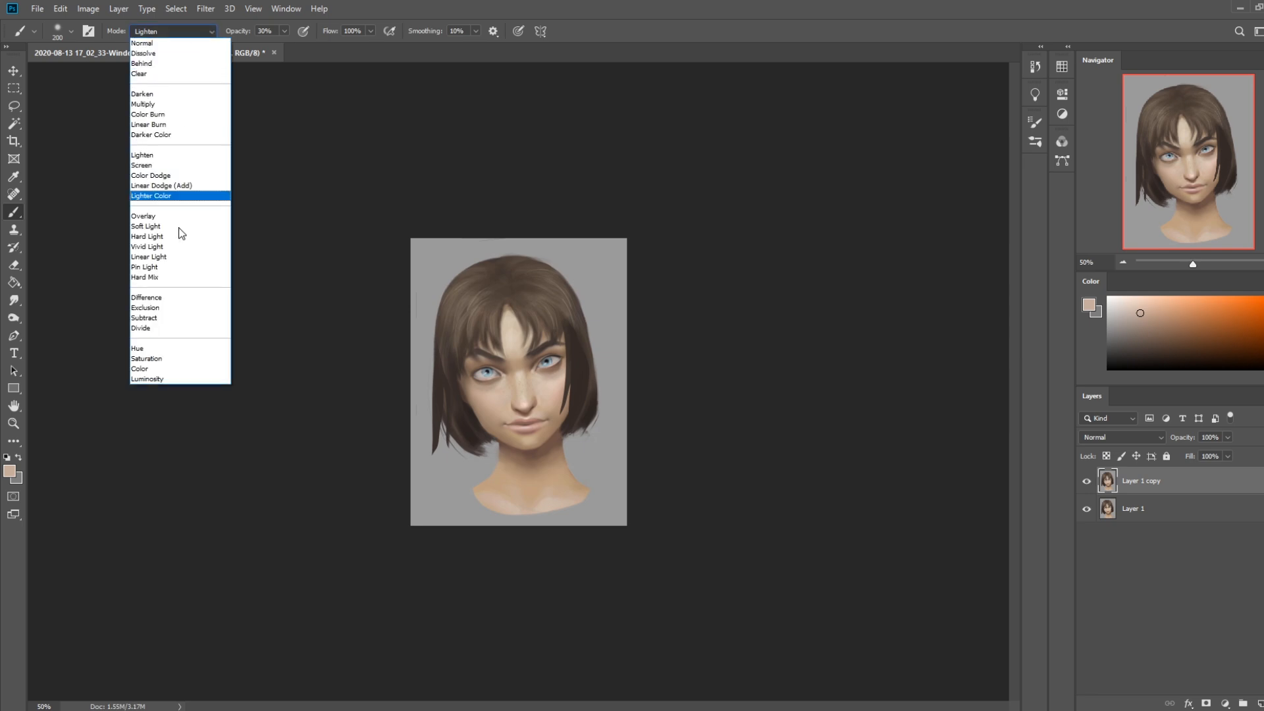
{"action": "left_click", "coordinate": [164, 372]}
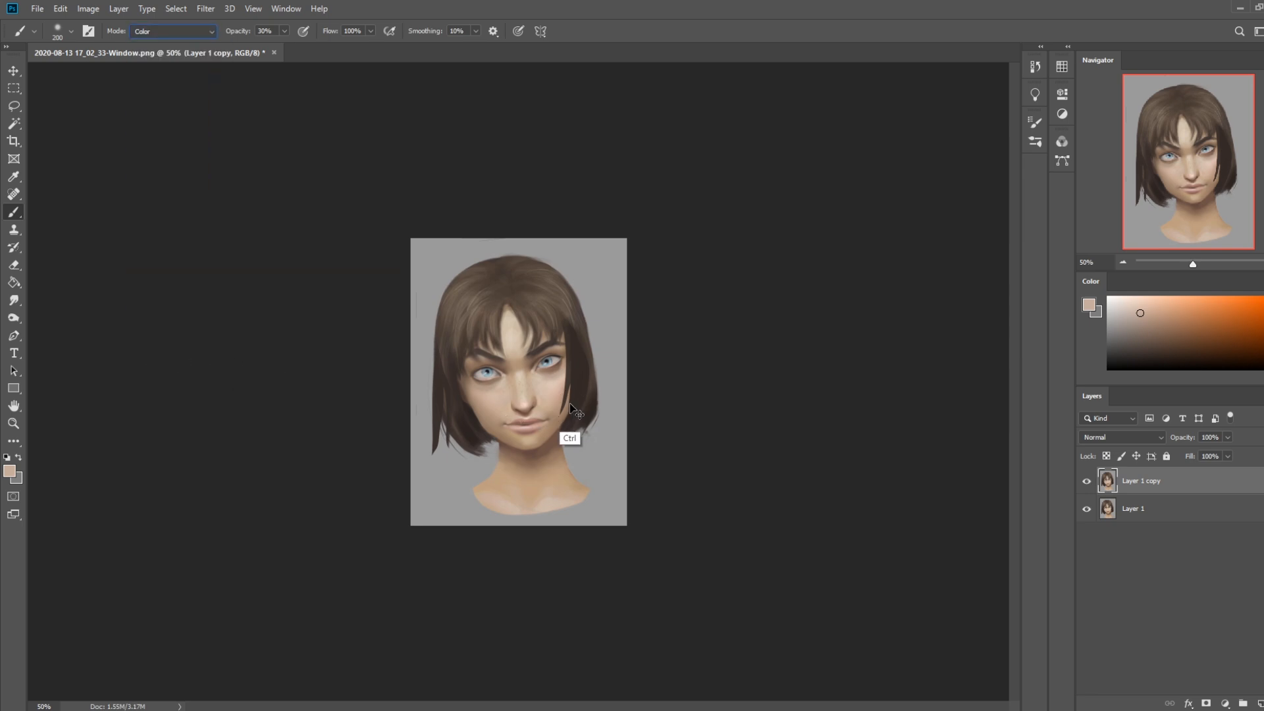
{"action": "key", "text": "ctrl+shift+alt+n"}
{"action": "right_click", "coordinate": [1189, 489]}
{"action": "key", "text": "Escape"}
{"action": "right_click", "coordinate": [1181, 481]}
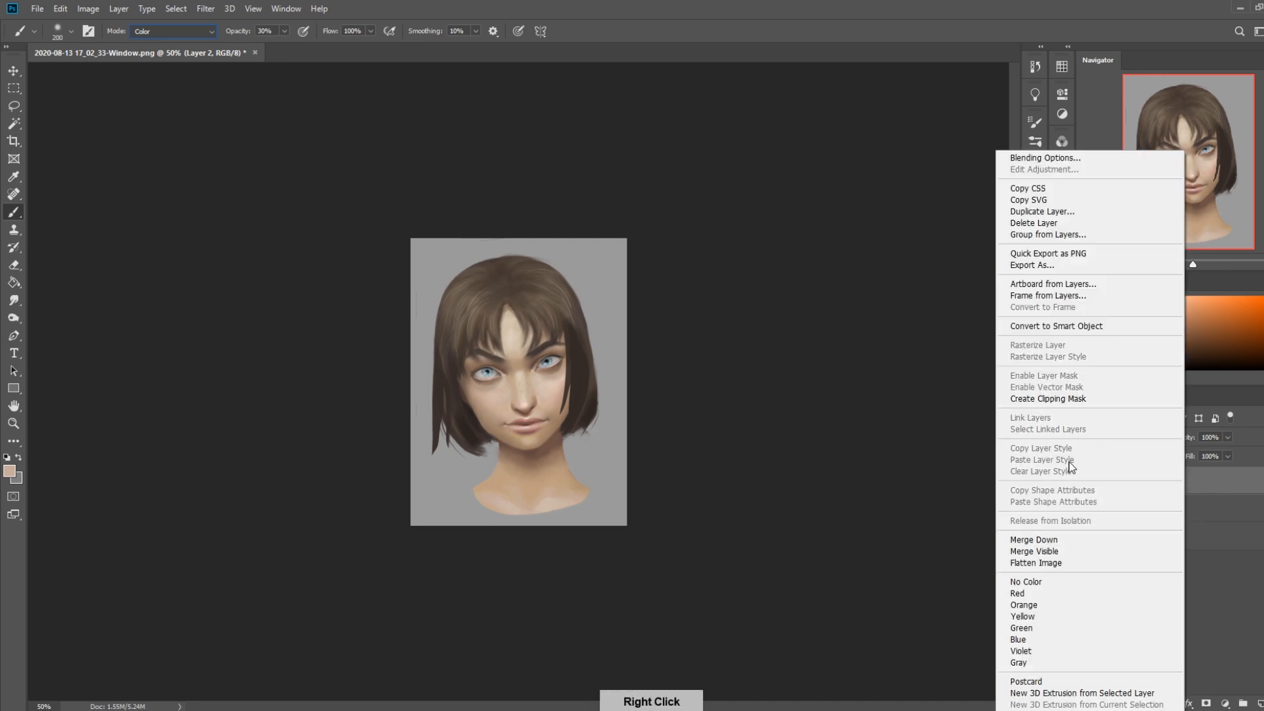
{"action": "left_click", "coordinate": [1041, 538]}
Tone down the lips with a tan sampled near the mouth and tint both irises turquoise with a size 125 Color-mode brush
{"action": "left_click", "coordinate": [548, 426], "text": "alt"}
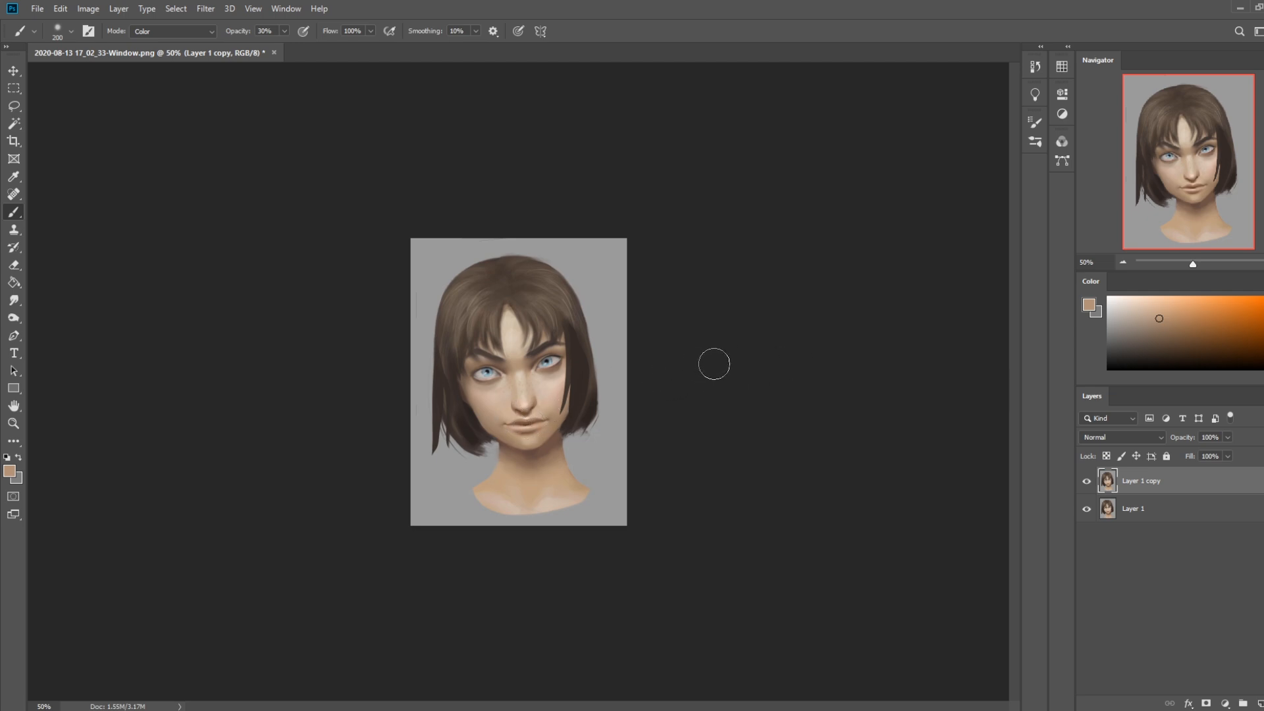
{"action": "left_click", "coordinate": [1263, 331]}
{"action": "left_click", "coordinate": [1180, 310]}
{"action": "key", "text": "bracketleft"}
{"action": "key", "text": "bracketleft"}
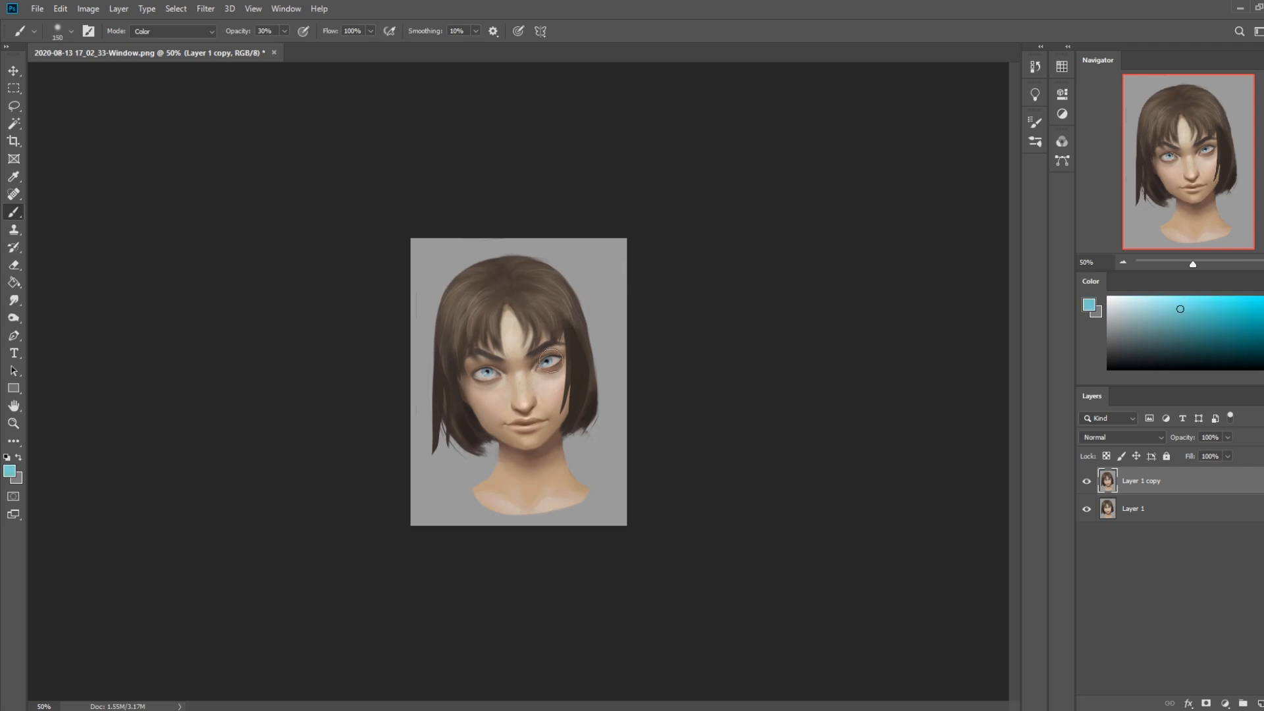
{"action": "key", "text": "bracketleft"}
{"action": "left_click", "coordinate": [1263, 334]}
{"action": "left_click", "coordinate": [1186, 303]}
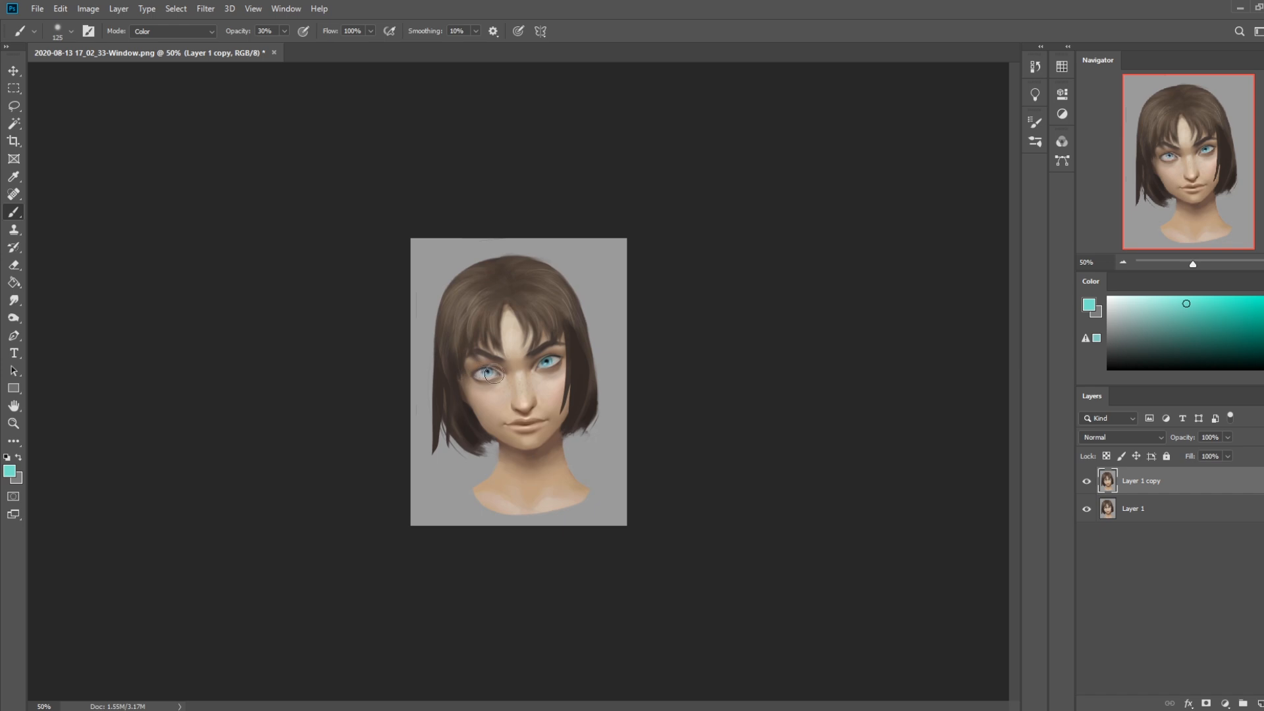
{"action": "key", "text": "z"}
{"action": "mouse_move", "coordinate": [356, 291]}
{"action": "left_mouse_down"}
{"action": "mouse_move", "coordinate": [461, 355]}
{"action": "mouse_move", "coordinate": [633, 506]}
{"action": "left_mouse_up"}
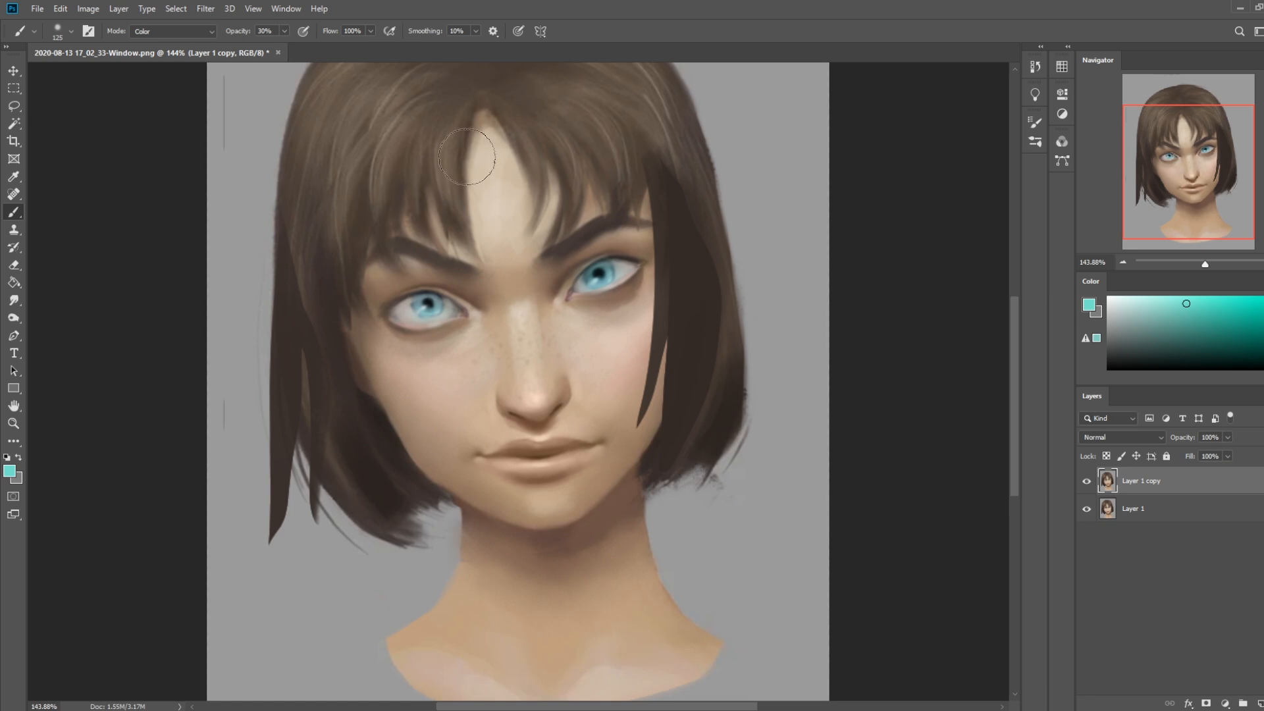
Lower the brush opacity to 17% and tint the skin under the viewer's-right eye with a pale green
{"action": "left_click", "coordinate": [284, 31]}
{"action": "left_click_drag", "start_coordinate": [284, 46], "coordinate": [276, 46]}
{"action": "left_click", "coordinate": [1148, 307]}
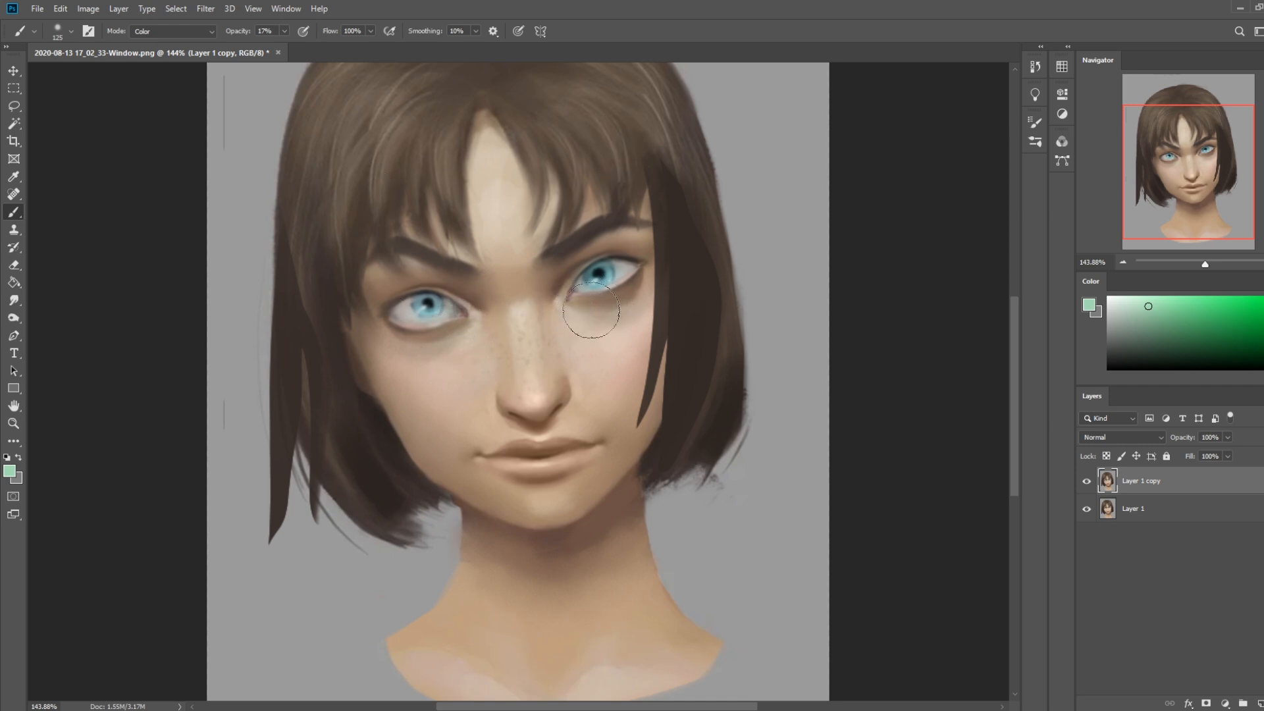
{"action": "mouse_move", "coordinate": [595, 320]}
{"action": "left_mouse_down"}
{"action": "mouse_move", "coordinate": [621, 319]}
{"action": "mouse_move", "coordinate": [641, 291]}
{"action": "left_mouse_up"}
{"action": "left_click_drag", "start_coordinate": [552, 299], "coordinate": [604, 320]}
{"action": "key", "text": "ctrl+minus"}
{"action": "key", "text": "ctrl+minus"}
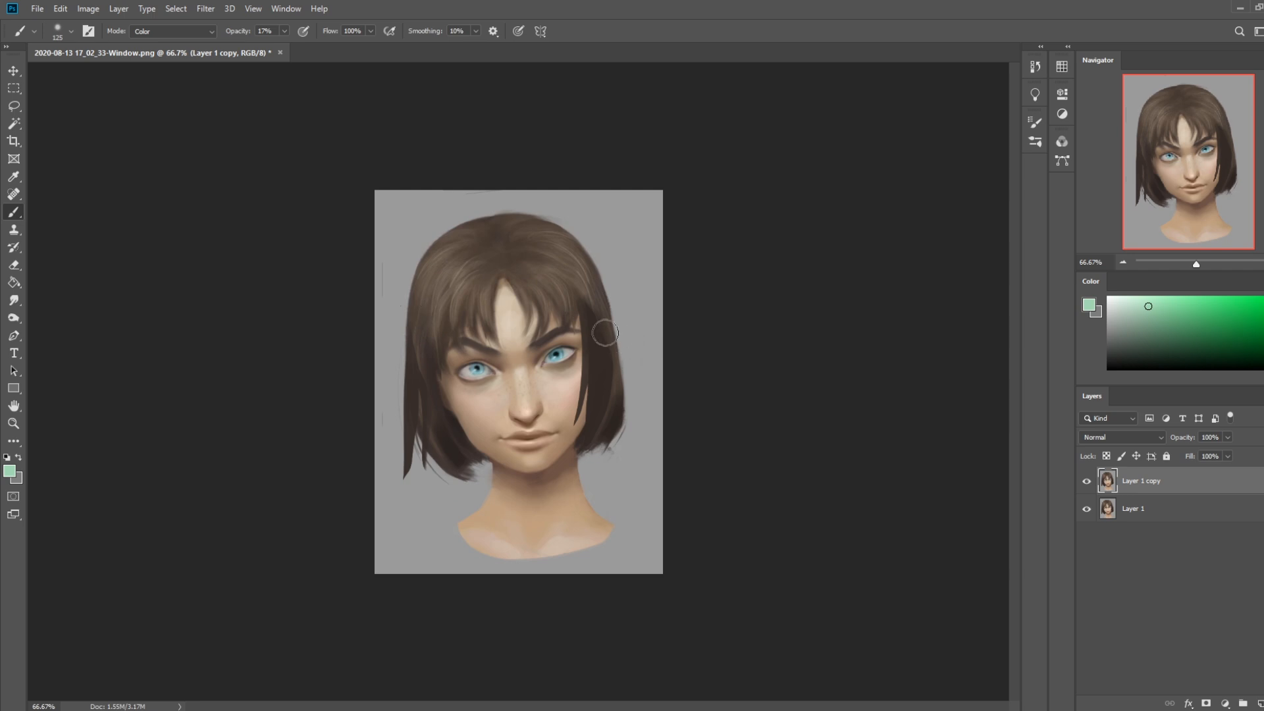
Set the brush to Normal mode at 21% opacity and soften the inner eyebrows with sampled skin tones
{"action": "left_click", "coordinate": [516, 387], "text": "alt"}
{"action": "left_click", "coordinate": [211, 31]}
{"action": "left_click", "coordinate": [148, 44]}
{"action": "left_click_drag", "start_coordinate": [284, 31], "coordinate": [285, 48]}
{"action": "left_click", "coordinate": [513, 341], "text": "alt"}
{"action": "left_click_drag", "start_coordinate": [511, 348], "coordinate": [499, 357]}
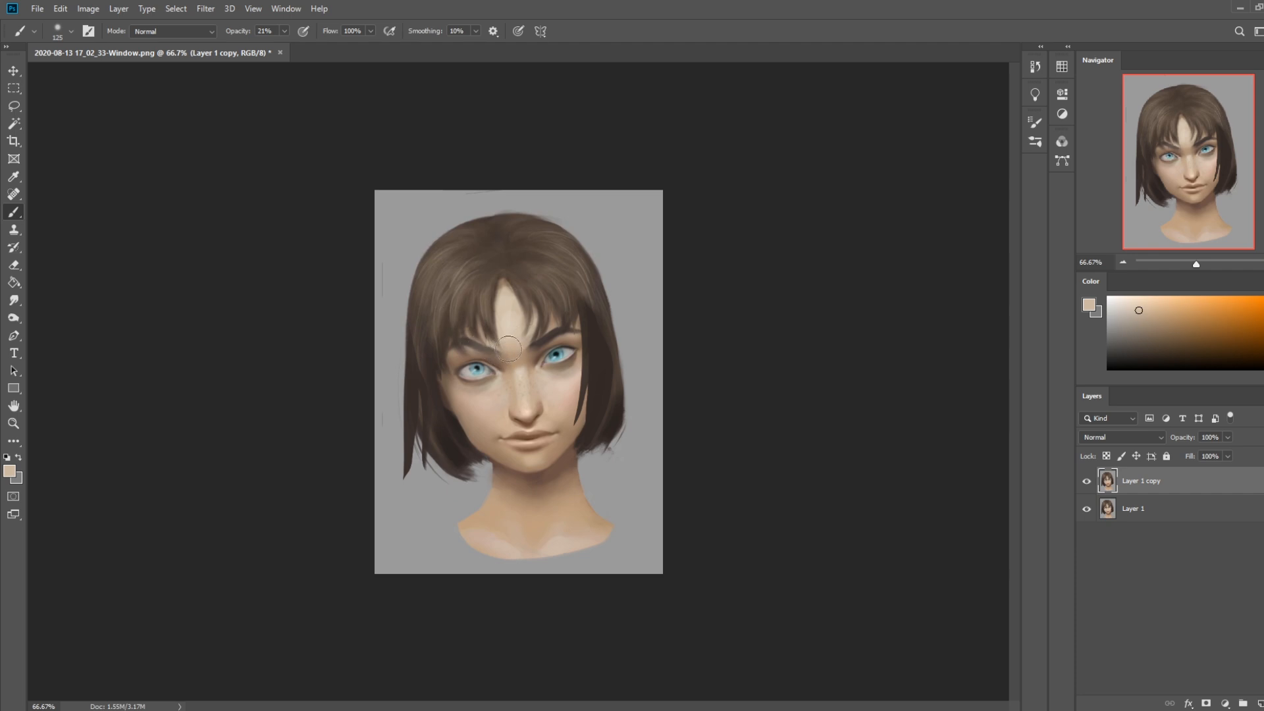
{"action": "left_click", "coordinate": [524, 350], "text": "alt"}
{"action": "mouse_move", "coordinate": [520, 353]}
{"action": "left_mouse_down"}
{"action": "mouse_move", "coordinate": [566, 321]}
{"action": "mouse_move", "coordinate": [560, 330]}
{"action": "left_mouse_up"}
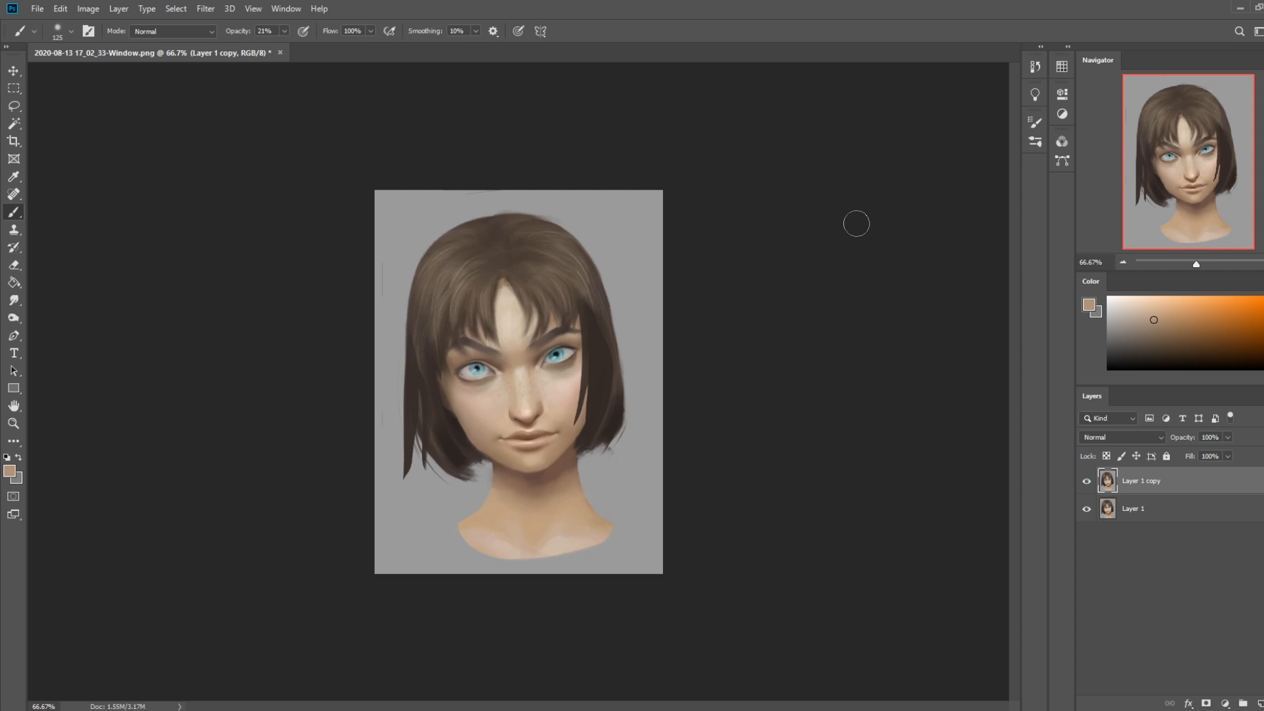
Step back through the document's history states to the originally opened image to review how the portrait evolved
{"action": "left_click", "coordinate": [1035, 65]}
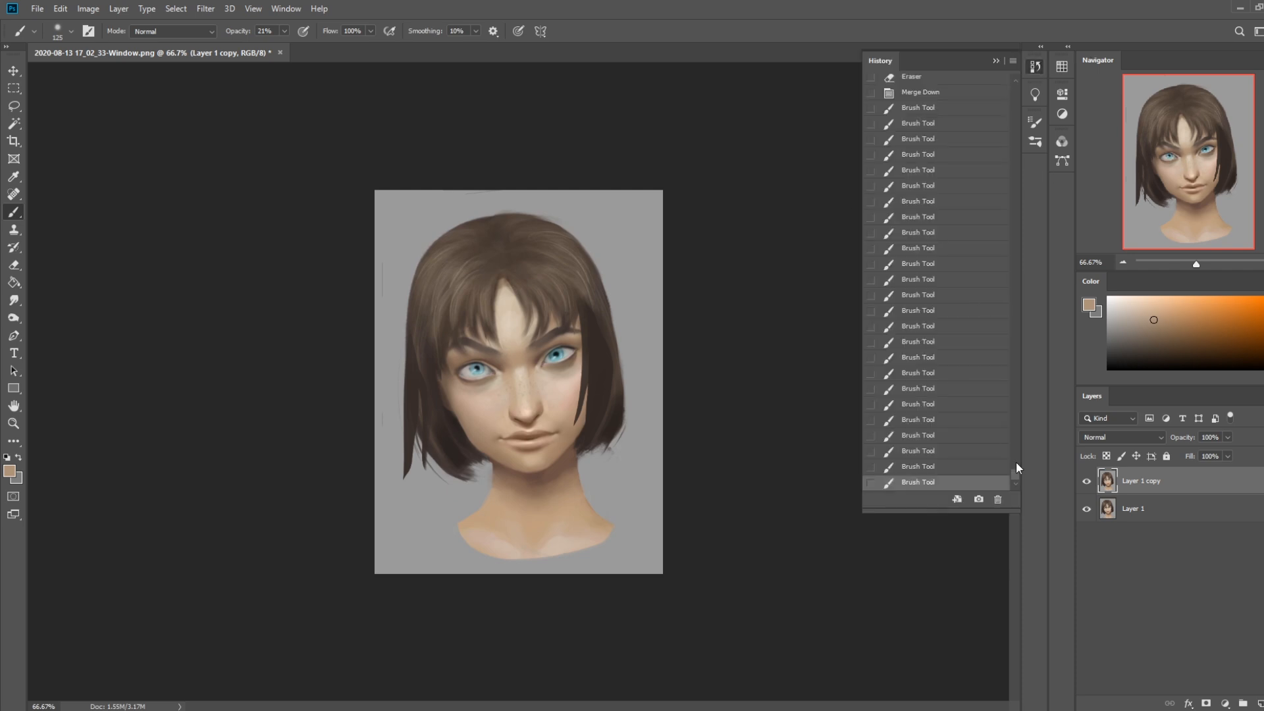
{"action": "left_click_drag", "start_coordinate": [1015, 475], "coordinate": [1016, 467]}
{"action": "left_click", "coordinate": [947, 418]}
{"action": "left_click", "coordinate": [932, 339]}
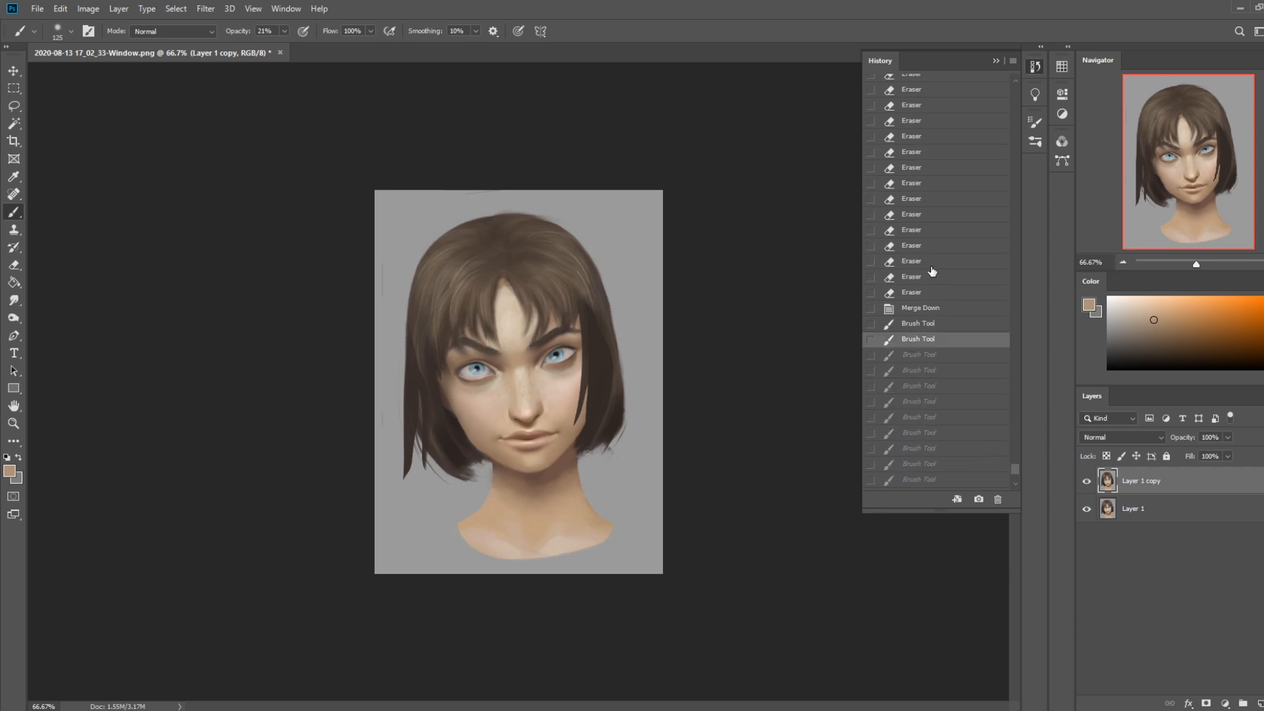
{"action": "left_click", "coordinate": [929, 245]}
{"action": "scroll", "coordinate": [939, 175], "scroll_direction": "up", "scroll_amount": 3}
{"action": "left_click", "coordinate": [938, 251]}
{"action": "scroll", "coordinate": [939, 255], "scroll_direction": "up", "scroll_amount": 9}
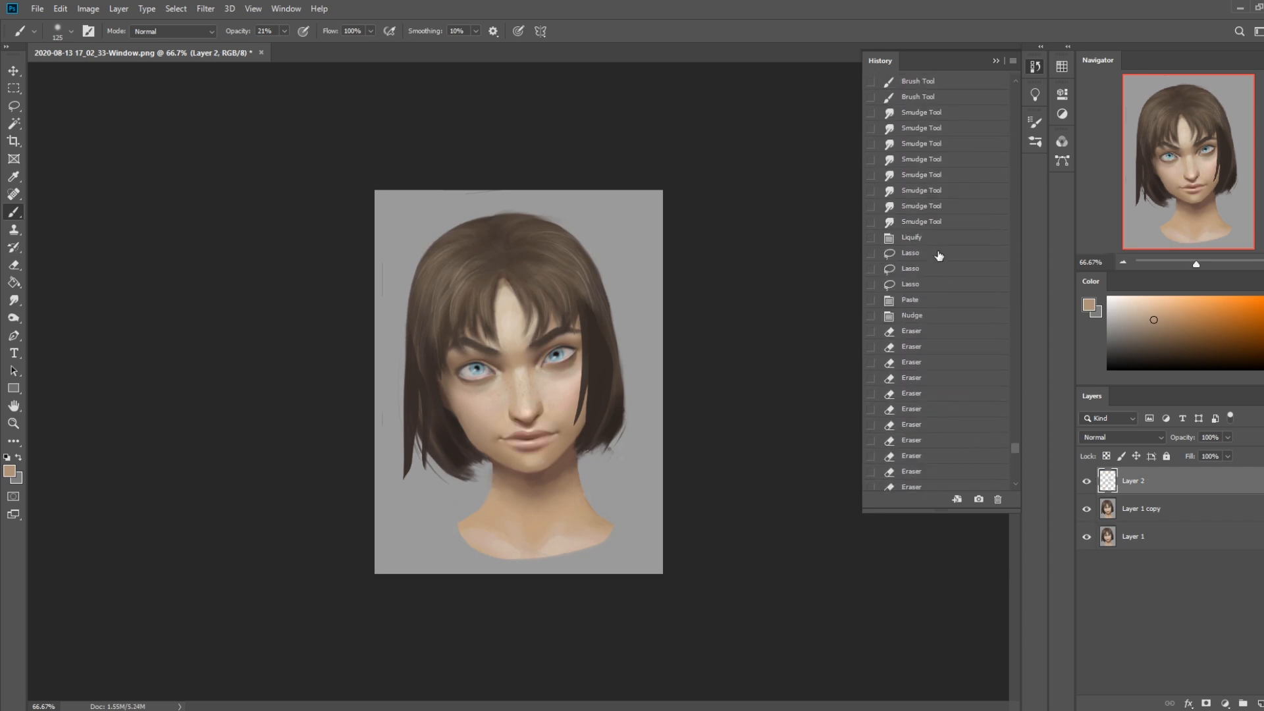
{"action": "scroll", "coordinate": [939, 255], "scroll_direction": "up", "scroll_amount": 3}
{"action": "left_click", "coordinate": [940, 255]}
{"action": "scroll", "coordinate": [941, 246], "scroll_direction": "up", "scroll_amount": 13}
{"action": "left_click", "coordinate": [944, 241]}
{"action": "scroll", "coordinate": [944, 242], "scroll_direction": "up", "scroll_amount": 1}
{"action": "scroll", "coordinate": [943, 241], "scroll_direction": "up", "scroll_amount": 8}
{"action": "left_click", "coordinate": [943, 241]}
{"action": "scroll", "coordinate": [944, 242], "scroll_direction": "up", "scroll_amount": 4}
{"action": "left_click", "coordinate": [944, 242]}
{"action": "scroll", "coordinate": [944, 242], "scroll_direction": "up", "scroll_amount": 3}
{"action": "scroll", "coordinate": [944, 241], "scroll_direction": "up", "scroll_amount": 3}
{"action": "left_click", "coordinate": [943, 242]}
{"action": "scroll", "coordinate": [944, 241], "scroll_direction": "up", "scroll_amount": 5}
{"action": "left_click", "coordinate": [943, 242]}
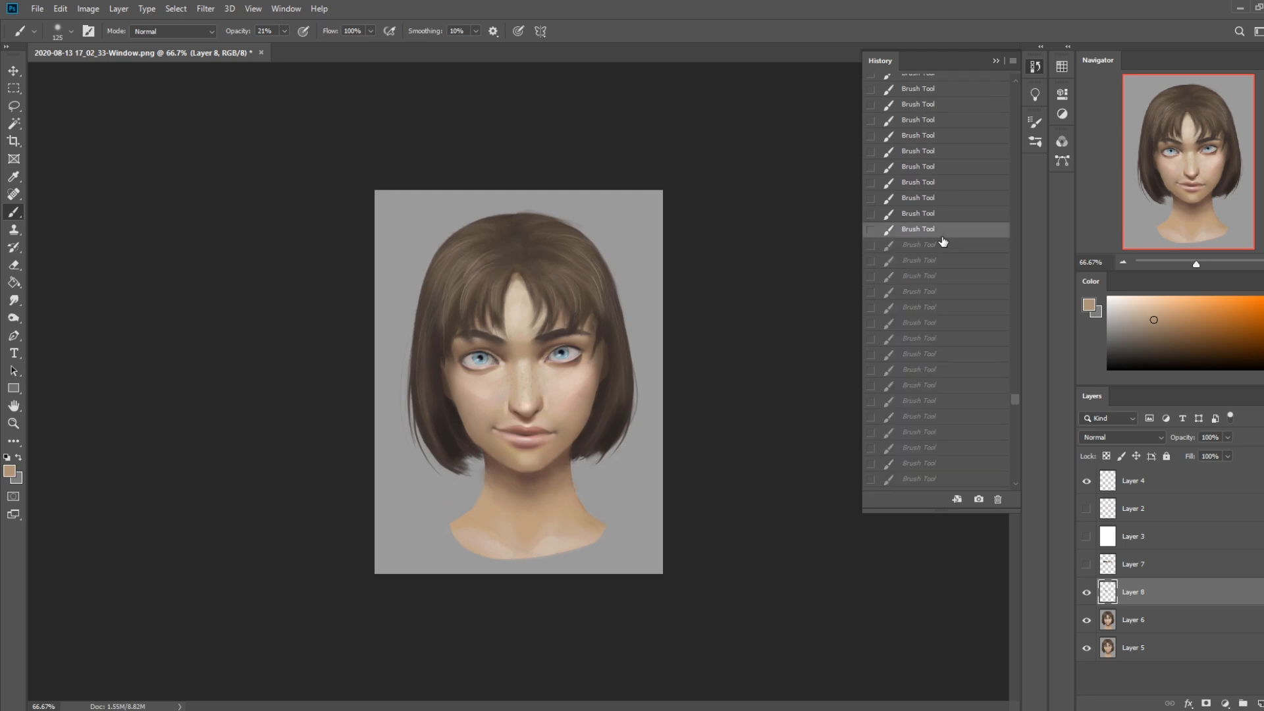
{"action": "scroll", "coordinate": [944, 242], "scroll_direction": "up", "scroll_amount": 3}
{"action": "left_click", "coordinate": [943, 242]}
{"action": "scroll", "coordinate": [944, 241], "scroll_direction": "up", "scroll_amount": 4}
{"action": "left_click", "coordinate": [944, 242]}
{"action": "scroll", "coordinate": [943, 242], "scroll_direction": "up", "scroll_amount": 5}
{"action": "left_click", "coordinate": [944, 242]}
{"action": "scroll", "coordinate": [944, 241], "scroll_direction": "up", "scroll_amount": 3}
{"action": "left_click", "coordinate": [944, 241]}
{"action": "scroll", "coordinate": [943, 242], "scroll_direction": "up", "scroll_amount": 3}
{"action": "left_click", "coordinate": [943, 239]}
{"action": "scroll", "coordinate": [943, 238], "scroll_direction": "up", "scroll_amount": 4}
{"action": "left_click", "coordinate": [943, 238]}
{"action": "scroll", "coordinate": [943, 238], "scroll_direction": "up", "scroll_amount": 4}
{"action": "left_click", "coordinate": [943, 239]}
{"action": "scroll", "coordinate": [943, 241], "scroll_direction": "up", "scroll_amount": 4}
{"action": "left_click", "coordinate": [943, 242]}
{"action": "scroll", "coordinate": [943, 241], "scroll_direction": "up", "scroll_amount": 5}
{"action": "left_click", "coordinate": [943, 242]}
{"action": "scroll", "coordinate": [943, 242], "scroll_direction": "up", "scroll_amount": 4}
{"action": "left_click", "coordinate": [943, 240]}
{"action": "scroll", "coordinate": [944, 242], "scroll_direction": "up", "scroll_amount": 6}
{"action": "left_click_drag", "start_coordinate": [1014, 348], "coordinate": [1018, 309]}
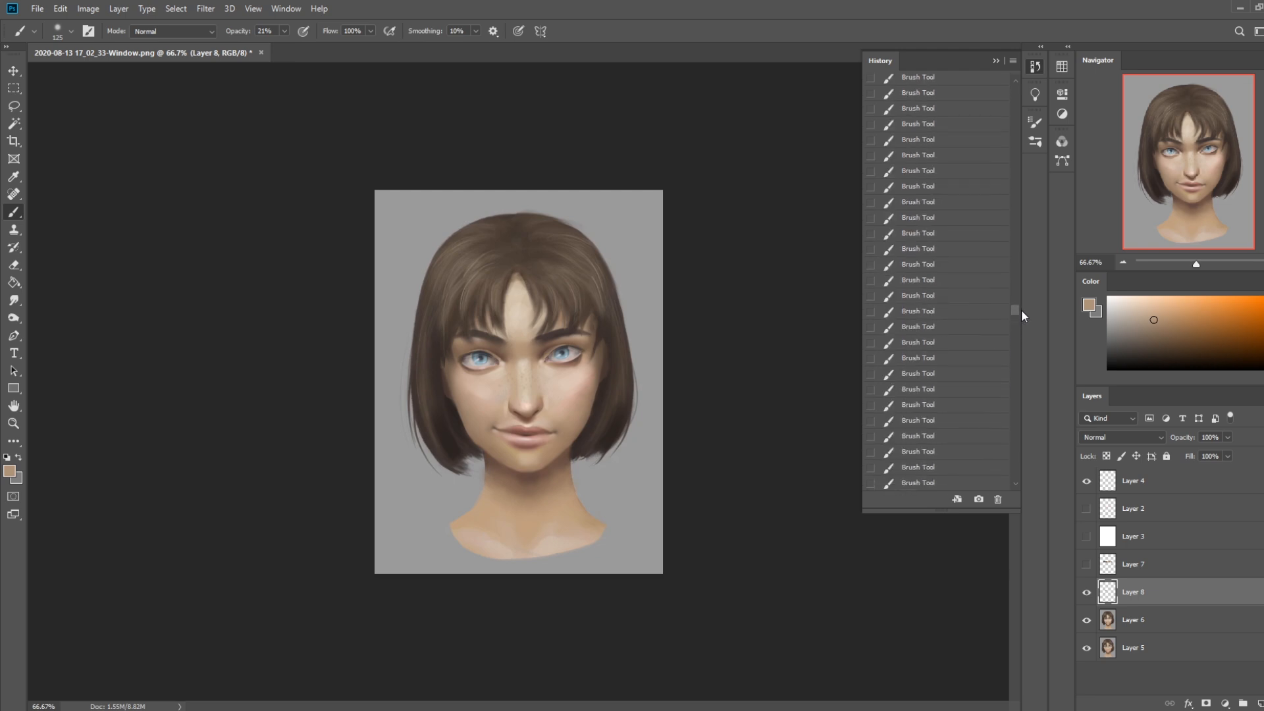
{"action": "left_click", "coordinate": [950, 251]}
{"action": "scroll", "coordinate": [950, 252], "scroll_direction": "up", "scroll_amount": 6}
{"action": "left_click", "coordinate": [950, 253]}
{"action": "scroll", "coordinate": [950, 253], "scroll_direction": "up", "scroll_amount": 6}
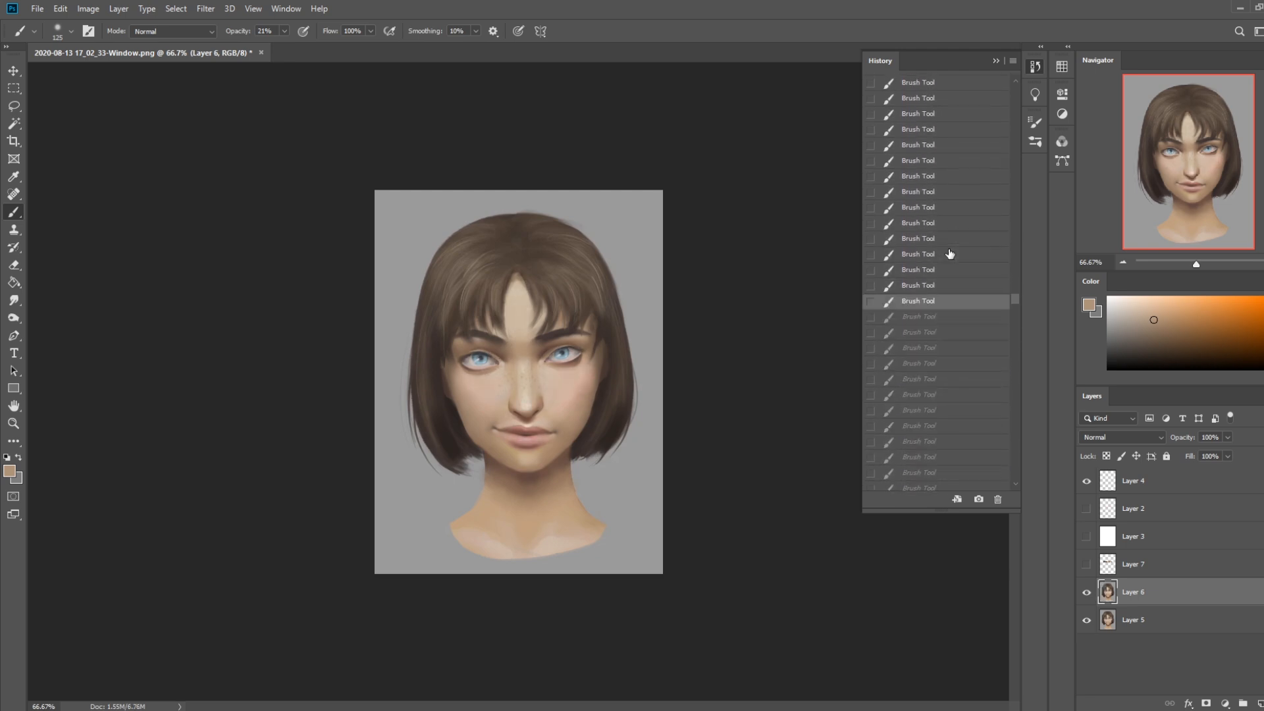
{"action": "left_click", "coordinate": [950, 253]}
{"action": "scroll", "coordinate": [950, 253], "scroll_direction": "up", "scroll_amount": 5}
{"action": "left_click", "coordinate": [950, 253]}
{"action": "scroll", "coordinate": [950, 253], "scroll_direction": "up", "scroll_amount": 6}
{"action": "left_click", "coordinate": [950, 254]}
{"action": "scroll", "coordinate": [950, 254], "scroll_direction": "up", "scroll_amount": 6}
{"action": "left_click", "coordinate": [950, 254]}
{"action": "scroll", "coordinate": [950, 253], "scroll_direction": "up", "scroll_amount": 6}
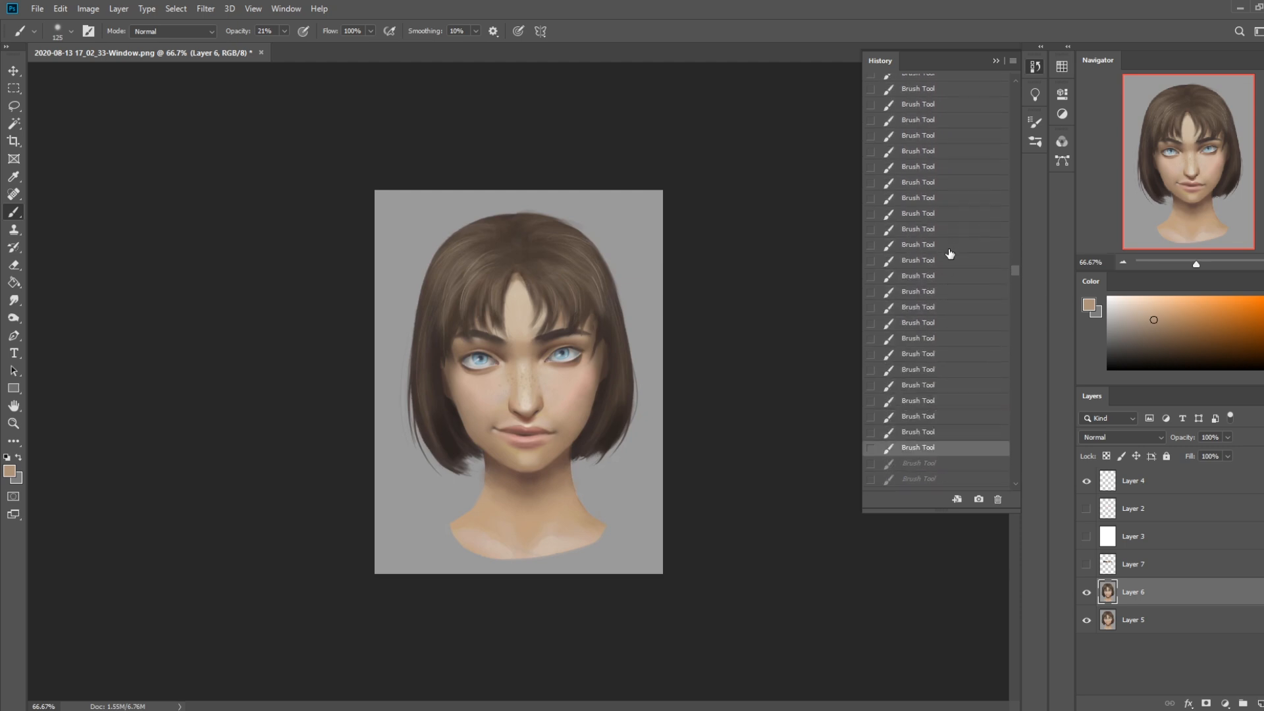
{"action": "left_click", "coordinate": [950, 254]}
{"action": "scroll", "coordinate": [950, 254], "scroll_direction": "up", "scroll_amount": 6}
{"action": "left_click", "coordinate": [950, 254]}
{"action": "scroll", "coordinate": [950, 253], "scroll_direction": "up", "scroll_amount": 3}
{"action": "left_click", "coordinate": [950, 254]}
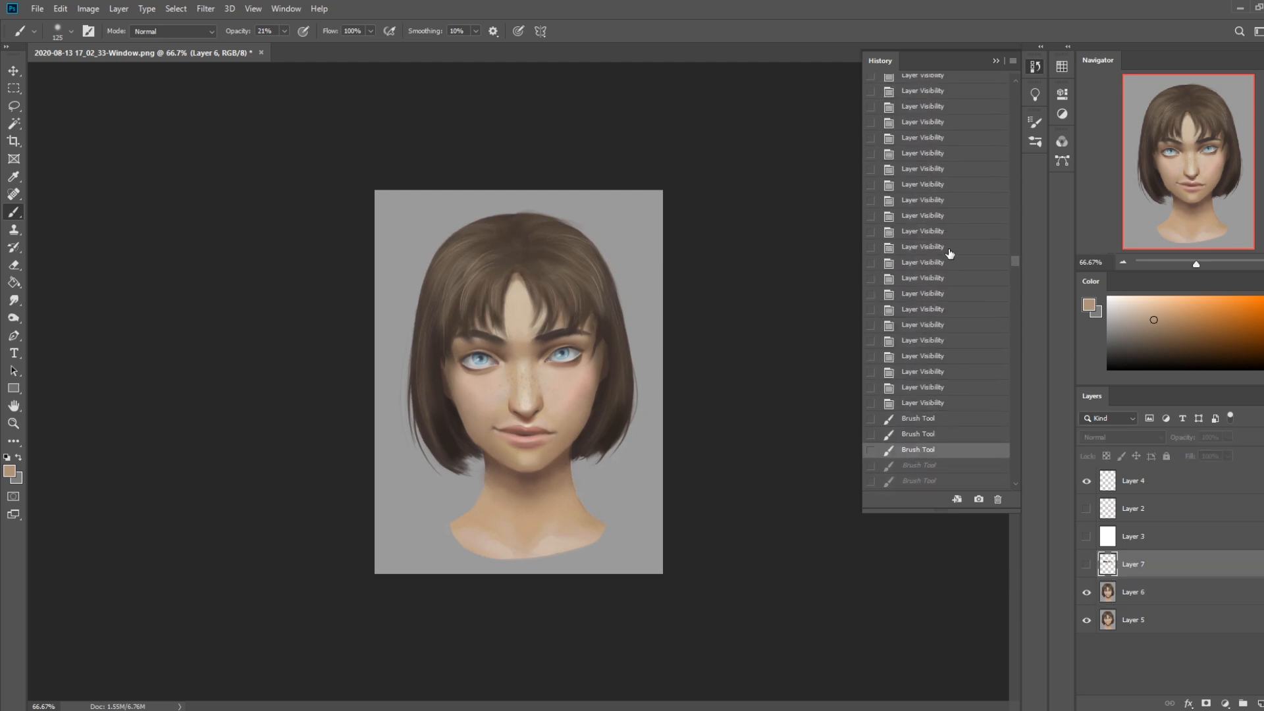
{"action": "scroll", "coordinate": [950, 254], "scroll_direction": "up", "scroll_amount": 6}
{"action": "left_click", "coordinate": [950, 254]}
{"action": "scroll", "coordinate": [950, 254], "scroll_direction": "up", "scroll_amount": 4}
{"action": "left_click", "coordinate": [950, 253]}
{"action": "scroll", "coordinate": [950, 253], "scroll_direction": "up", "scroll_amount": 6}
{"action": "left_click", "coordinate": [950, 253]}
{"action": "scroll", "coordinate": [950, 253], "scroll_direction": "up", "scroll_amount": 6}
{"action": "left_click", "coordinate": [950, 253]}
{"action": "scroll", "coordinate": [950, 254], "scroll_direction": "up", "scroll_amount": 5}
{"action": "left_click", "coordinate": [950, 253]}
{"action": "scroll", "coordinate": [950, 253], "scroll_direction": "up", "scroll_amount": 6}
{"action": "left_click", "coordinate": [950, 253]}
{"action": "scroll", "coordinate": [950, 254], "scroll_direction": "up", "scroll_amount": 5}
{"action": "left_click", "coordinate": [951, 254]}
{"action": "scroll", "coordinate": [950, 253], "scroll_direction": "up", "scroll_amount": 5}
{"action": "left_click", "coordinate": [950, 254]}
{"action": "scroll", "coordinate": [950, 253], "scroll_direction": "up", "scroll_amount": 4}
{"action": "left_click", "coordinate": [951, 253]}
{"action": "scroll", "coordinate": [950, 254], "scroll_direction": "up", "scroll_amount": 1}
{"action": "left_click", "coordinate": [950, 254]}
{"action": "scroll", "coordinate": [950, 254], "scroll_direction": "up", "scroll_amount": 4}
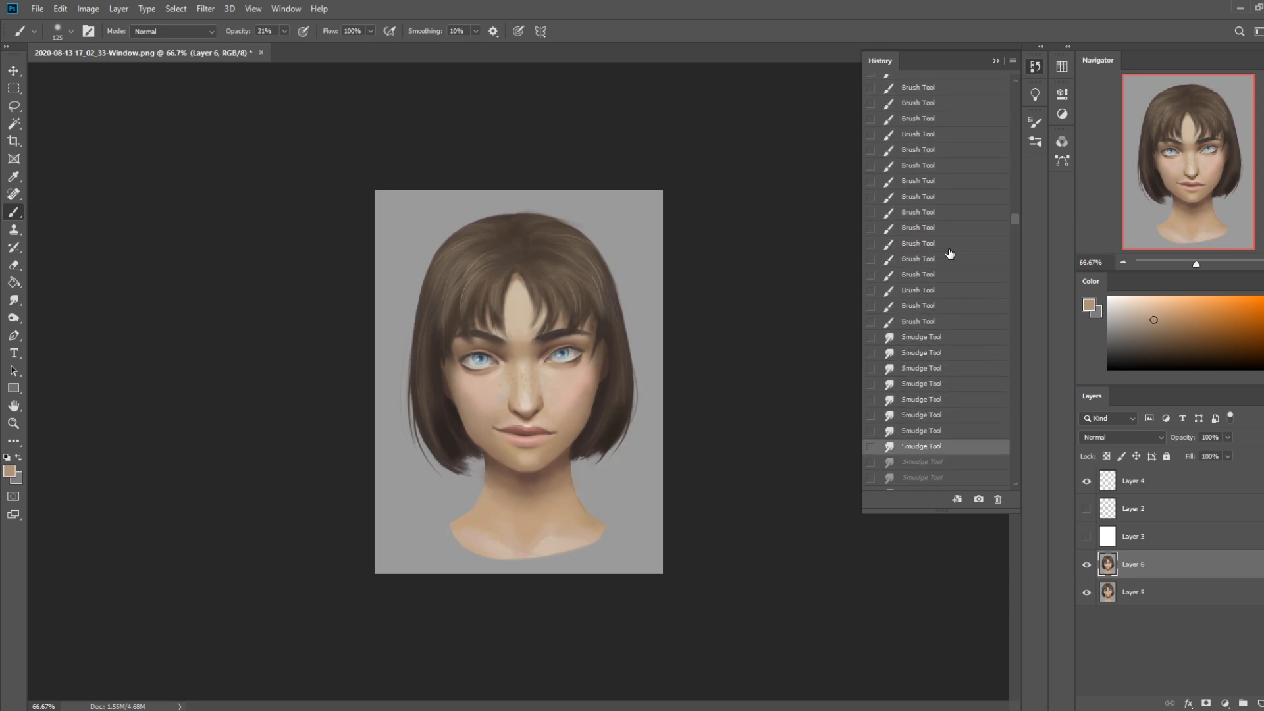
{"action": "left_click", "coordinate": [950, 250]}
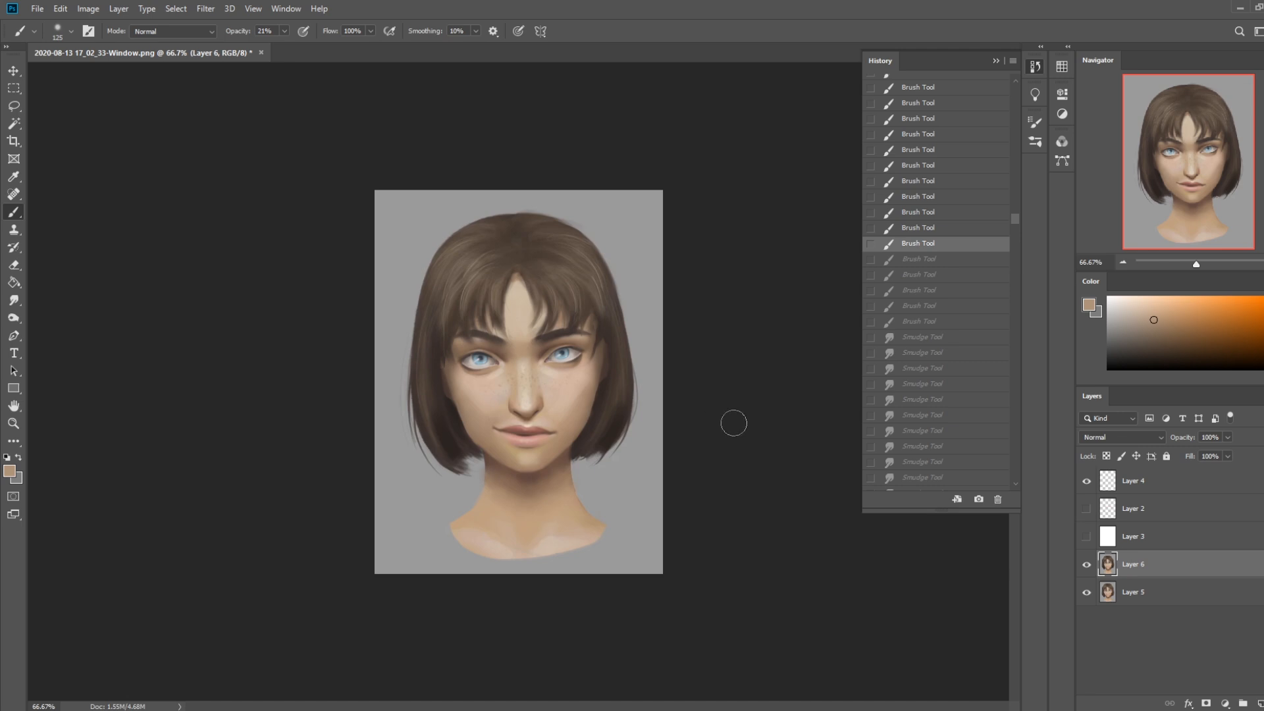
{"action": "scroll", "coordinate": [960, 258], "scroll_direction": "up", "scroll_amount": 5}
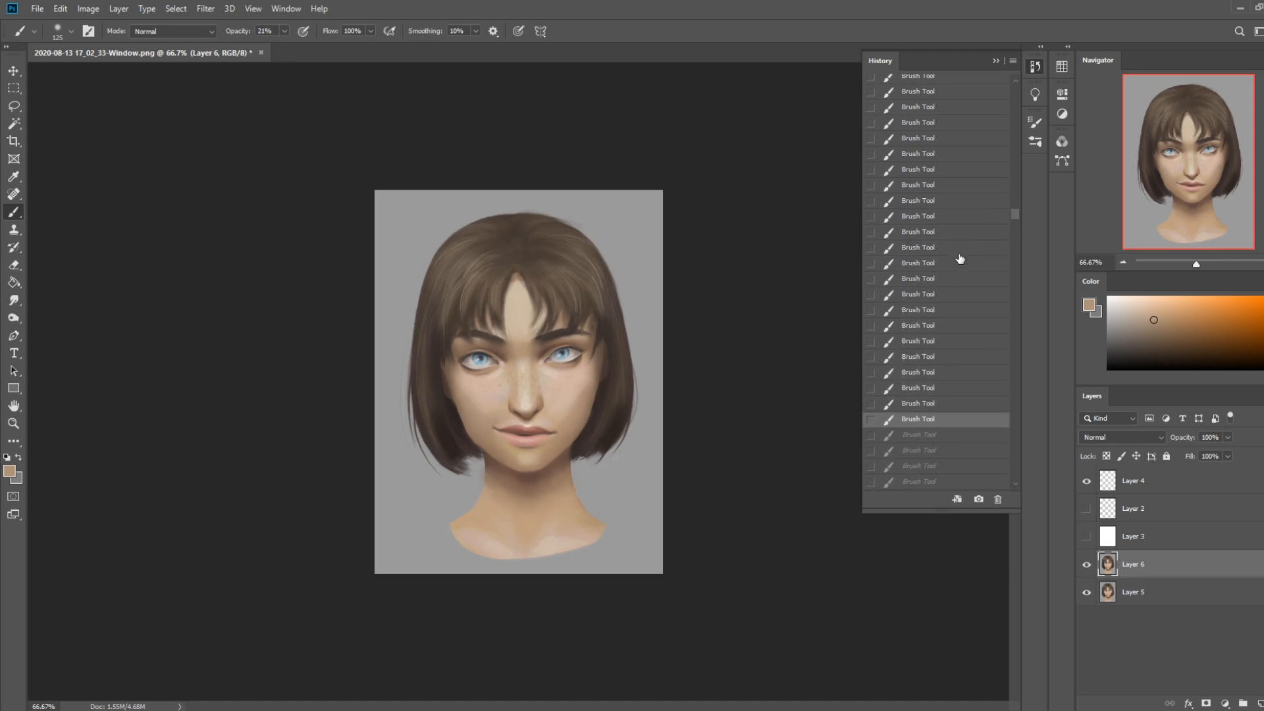
{"action": "left_click", "coordinate": [960, 258]}
{"action": "scroll", "coordinate": [978, 226], "scroll_direction": "up", "scroll_amount": 4}
{"action": "left_click", "coordinate": [979, 226]}
{"action": "scroll", "coordinate": [978, 226], "scroll_direction": "up", "scroll_amount": 4}
{"action": "left_click", "coordinate": [979, 226]}
{"action": "scroll", "coordinate": [978, 225], "scroll_direction": "up", "scroll_amount": 4}
{"action": "left_click", "coordinate": [978, 225]}
{"action": "scroll", "coordinate": [979, 226], "scroll_direction": "up", "scroll_amount": 4}
{"action": "left_click", "coordinate": [978, 225]}
{"action": "scroll", "coordinate": [978, 226], "scroll_direction": "up", "scroll_amount": 3}
{"action": "left_click", "coordinate": [979, 226]}
{"action": "scroll", "coordinate": [978, 225], "scroll_direction": "up", "scroll_amount": 4}
{"action": "left_click", "coordinate": [979, 226]}
{"action": "scroll", "coordinate": [978, 225], "scroll_direction": "up", "scroll_amount": 4}
{"action": "left_click", "coordinate": [978, 226]}
{"action": "scroll", "coordinate": [978, 225], "scroll_direction": "up", "scroll_amount": 4}
{"action": "left_click", "coordinate": [979, 226]}
{"action": "scroll", "coordinate": [978, 225], "scroll_direction": "up", "scroll_amount": 4}
{"action": "left_click", "coordinate": [978, 226]}
{"action": "scroll", "coordinate": [979, 225], "scroll_direction": "up", "scroll_amount": 4}
{"action": "left_click", "coordinate": [978, 226]}
{"action": "scroll", "coordinate": [979, 226], "scroll_direction": "up", "scroll_amount": 4}
{"action": "left_click", "coordinate": [979, 226]}
{"action": "scroll", "coordinate": [979, 226], "scroll_direction": "up", "scroll_amount": 4}
{"action": "left_click", "coordinate": [978, 226]}
{"action": "scroll", "coordinate": [978, 226], "scroll_direction": "up", "scroll_amount": 4}
{"action": "left_click", "coordinate": [979, 226]}
{"action": "scroll", "coordinate": [978, 226], "scroll_direction": "up", "scroll_amount": 2}
{"action": "scroll", "coordinate": [979, 225], "scroll_direction": "up", "scroll_amount": 2}
{"action": "left_click", "coordinate": [979, 224]}
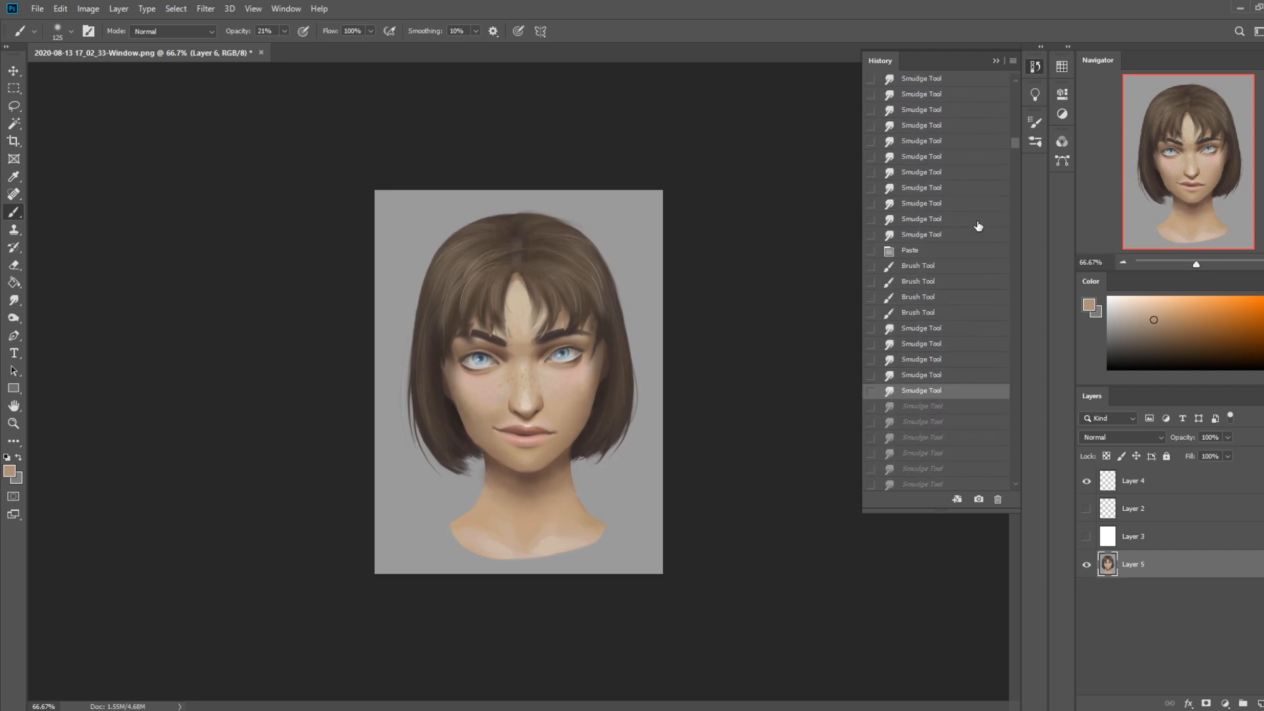
{"action": "scroll", "coordinate": [978, 226], "scroll_direction": "up", "scroll_amount": 3}
{"action": "left_click", "coordinate": [978, 224]}
{"action": "scroll", "coordinate": [979, 226], "scroll_direction": "up", "scroll_amount": 4}
{"action": "left_click", "coordinate": [978, 226]}
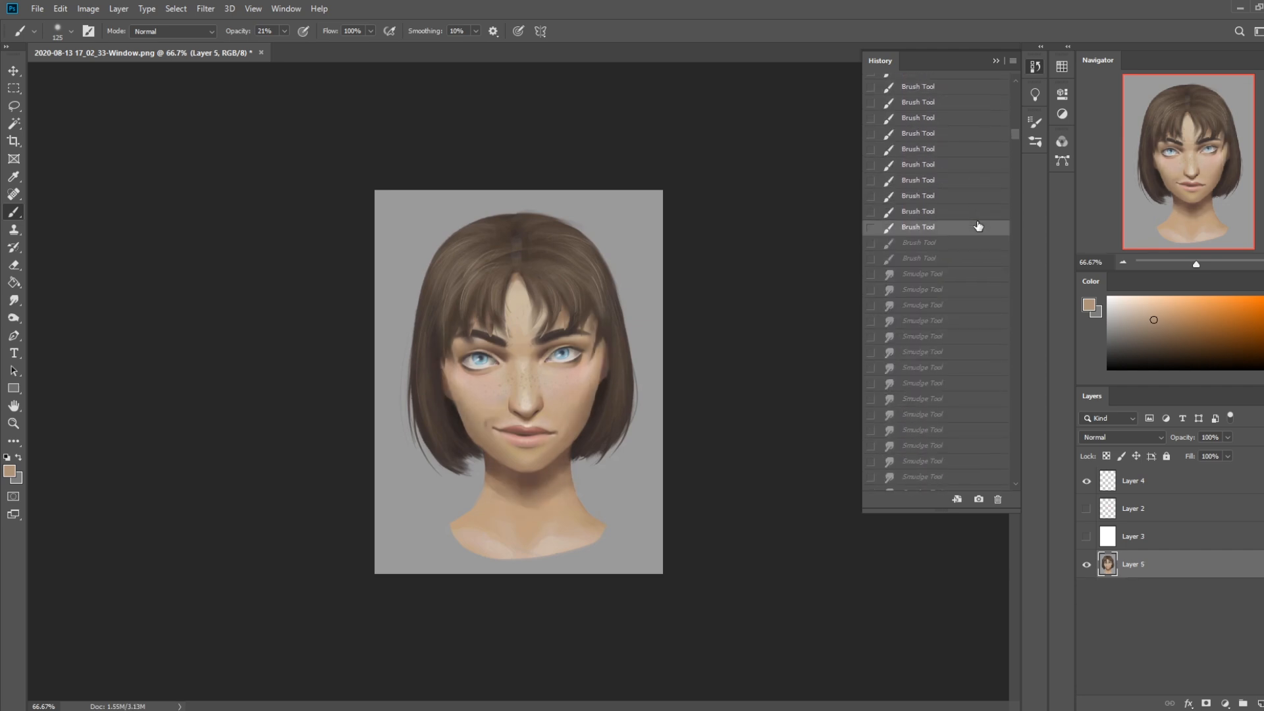
{"action": "scroll", "coordinate": [979, 226], "scroll_direction": "up", "scroll_amount": 4}
{"action": "left_click", "coordinate": [979, 224]}
{"action": "scroll", "coordinate": [979, 226], "scroll_direction": "up", "scroll_amount": 4}
{"action": "left_click", "coordinate": [978, 224]}
{"action": "scroll", "coordinate": [978, 226], "scroll_direction": "up", "scroll_amount": 4}
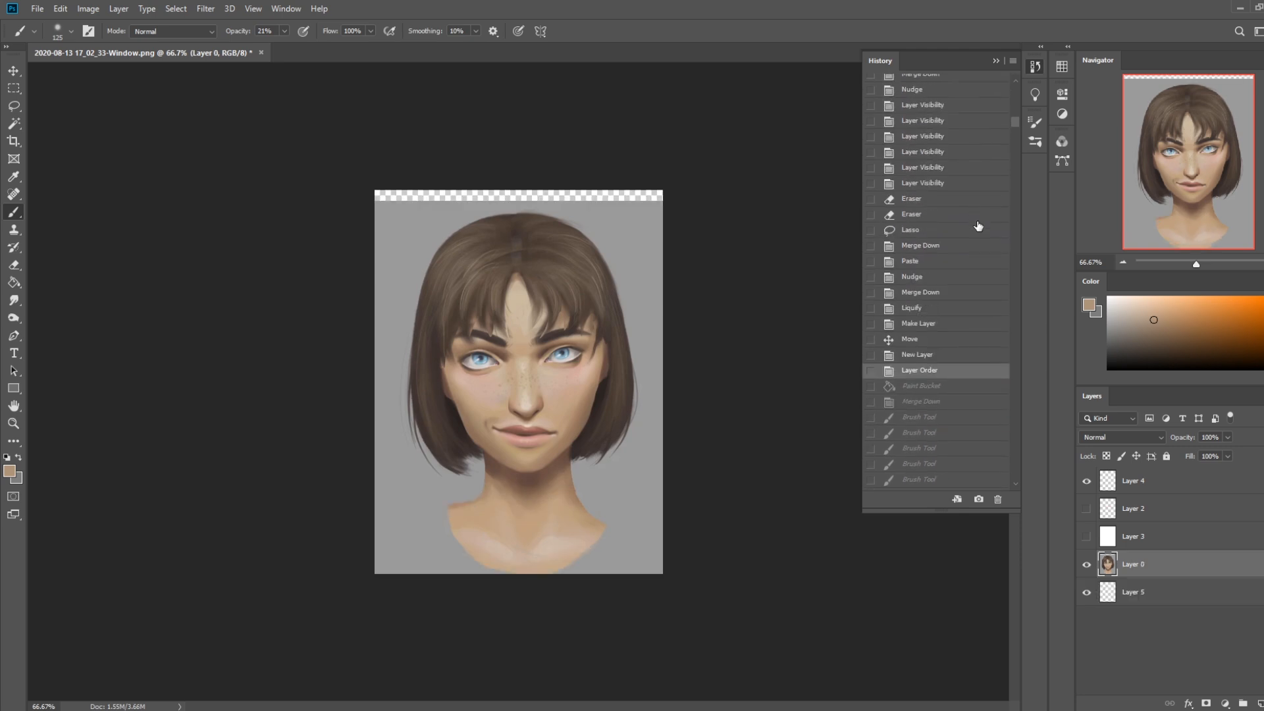
{"action": "left_click", "coordinate": [978, 224]}
{"action": "scroll", "coordinate": [979, 226], "scroll_direction": "up", "scroll_amount": 4}
{"action": "scroll", "coordinate": [978, 226], "scroll_direction": "up", "scroll_amount": 3}
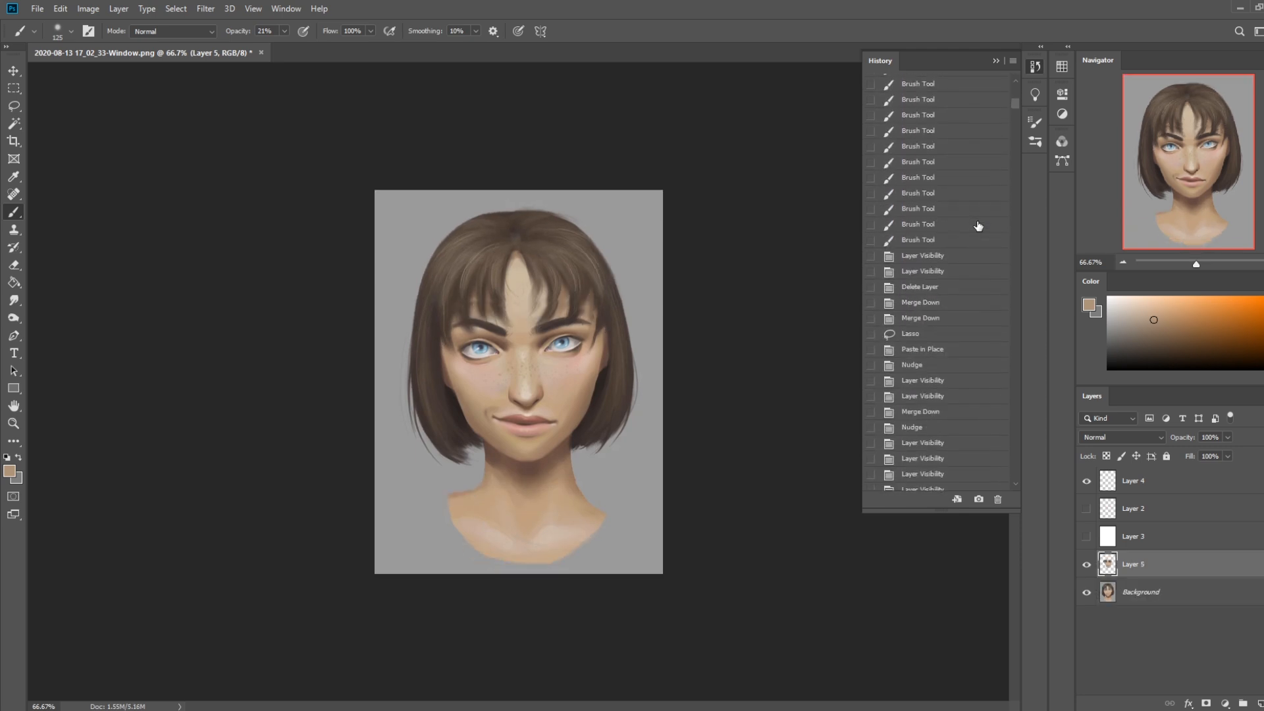
{"action": "left_click", "coordinate": [978, 224]}
{"action": "scroll", "coordinate": [978, 226], "scroll_direction": "up", "scroll_amount": 4}
{"action": "left_click", "coordinate": [978, 224]}
{"action": "scroll", "coordinate": [978, 226], "scroll_direction": "up", "scroll_amount": 4}
{"action": "left_click", "coordinate": [978, 226]}
{"action": "scroll", "coordinate": [978, 226], "scroll_direction": "up", "scroll_amount": 3}
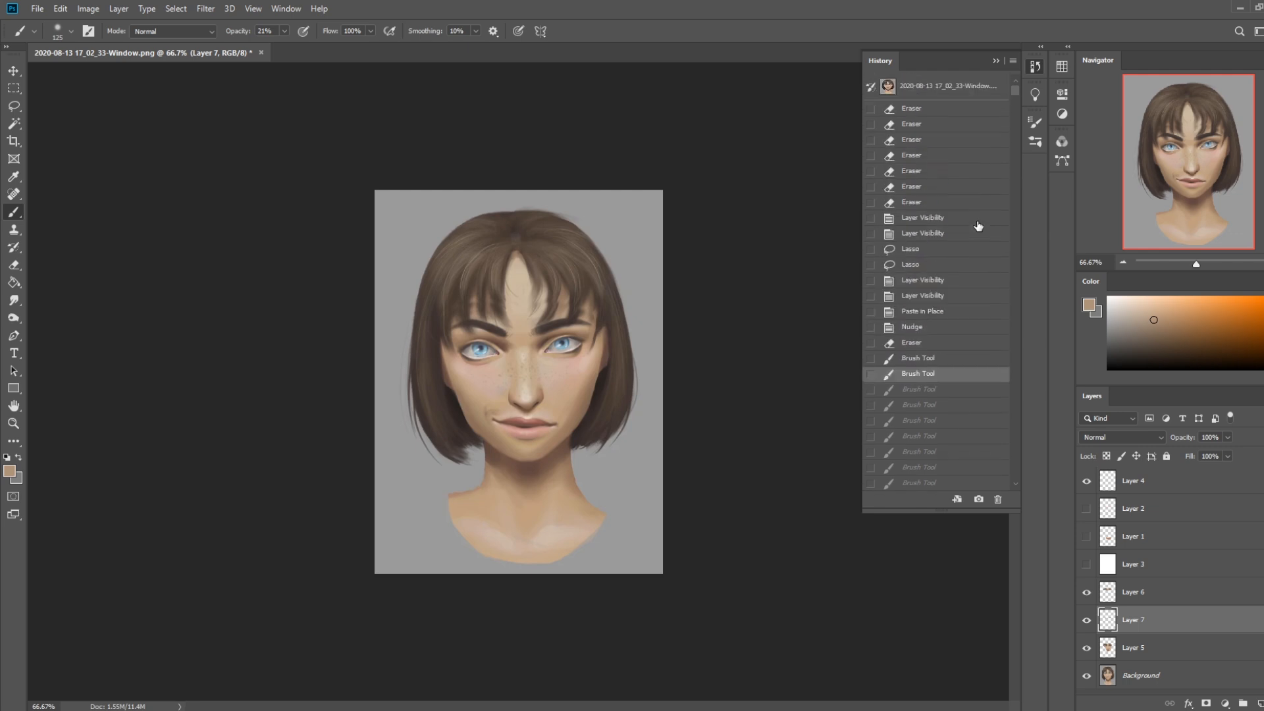
{"action": "left_click", "coordinate": [944, 90]}
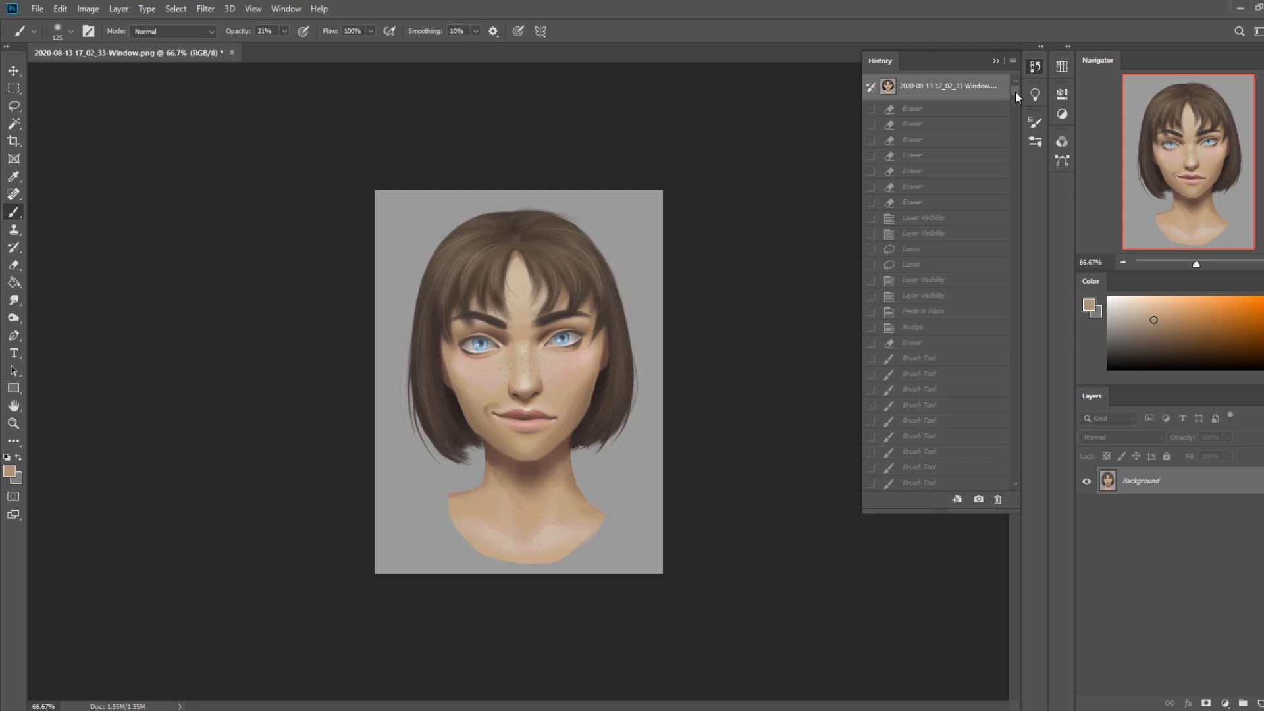
Return the portrait to its most recent brush state in the history
{"action": "left_click_drag", "start_coordinate": [1015, 92], "coordinate": [1022, 483]}
{"action": "left_click", "coordinate": [912, 484]}
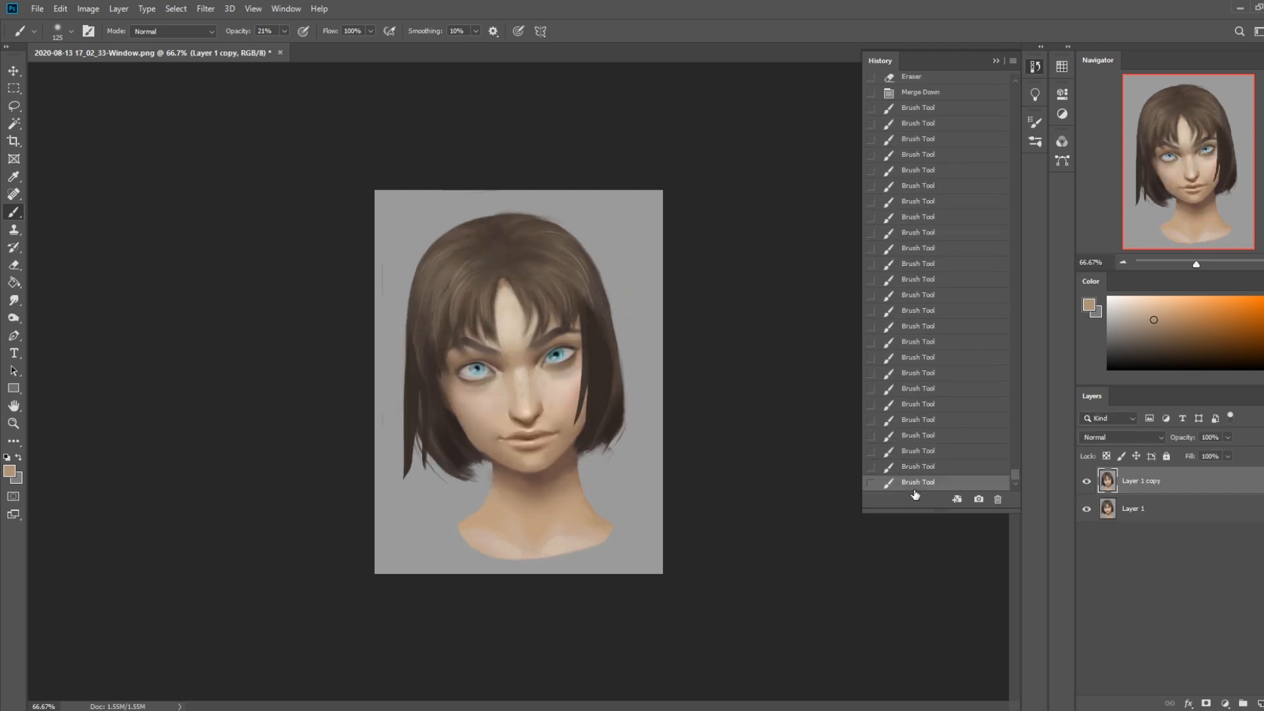
{"action": "left_click", "coordinate": [994, 61]}
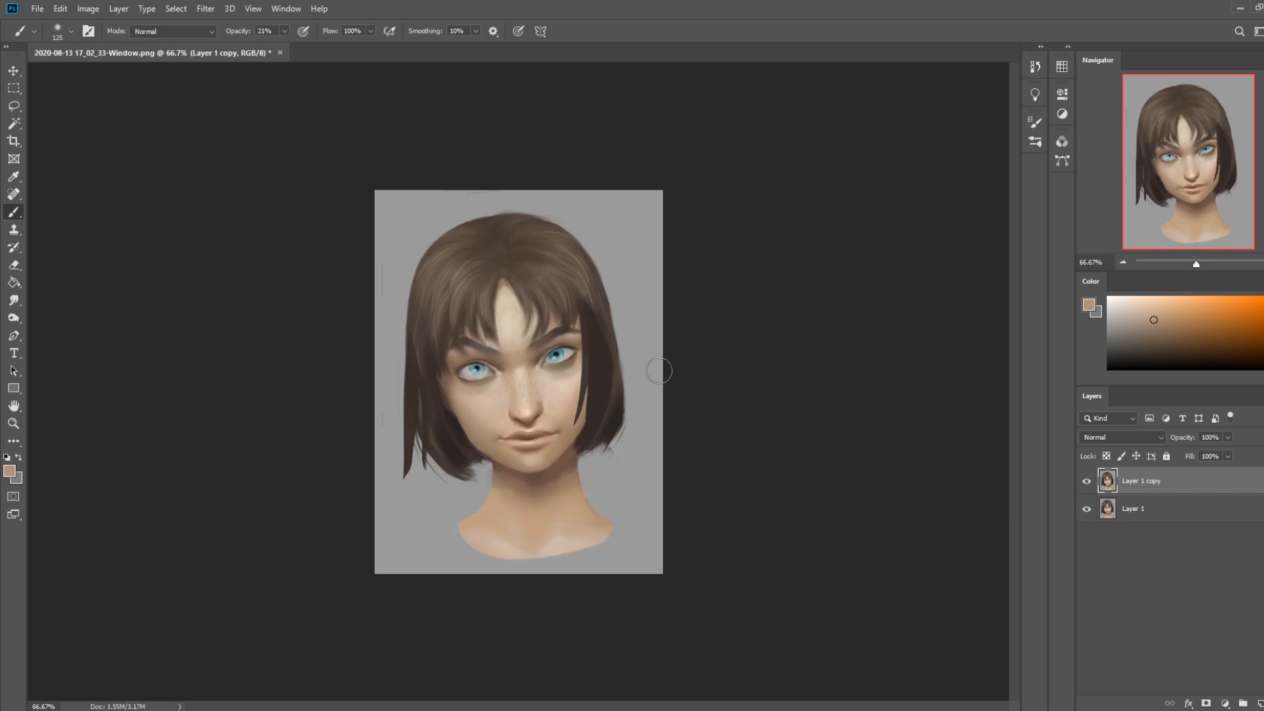
Select the grey background with the Magic Wand at tolerance 30 and darken it with Hue/Saturation at Lightness -29
{"action": "left_click", "coordinate": [14, 128]}
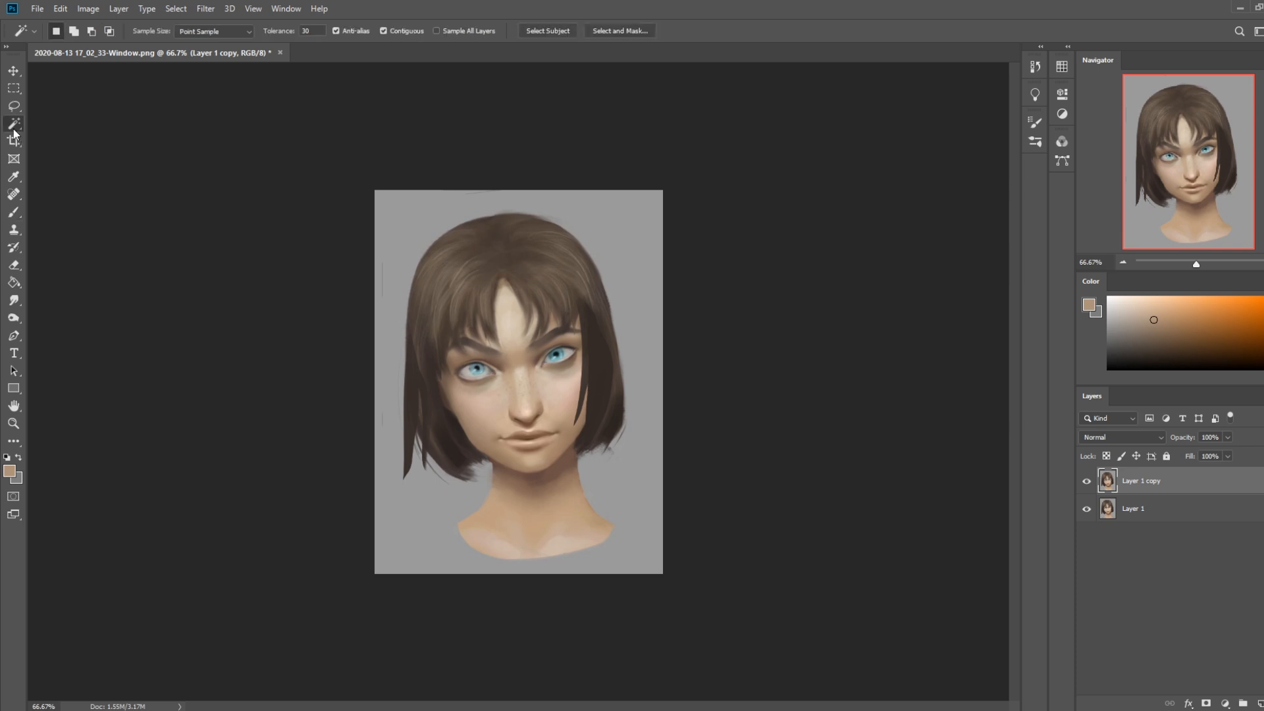
{"action": "left_click", "coordinate": [648, 484]}
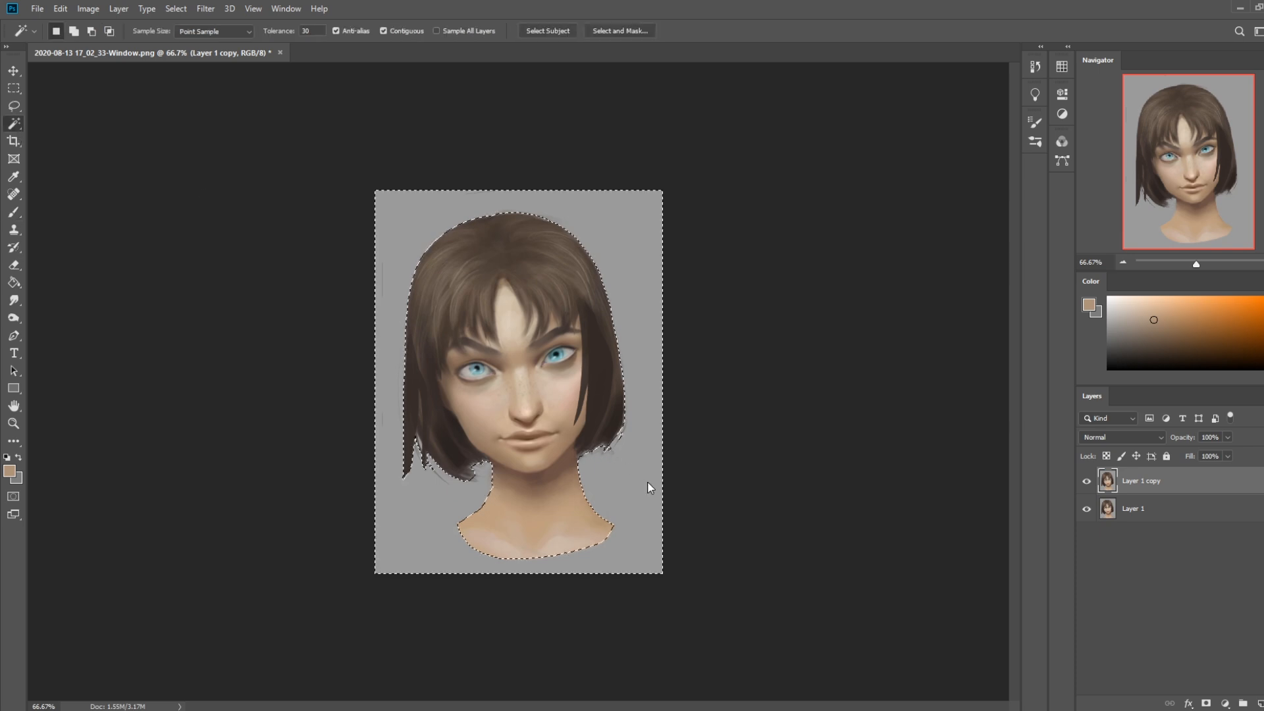
{"action": "key", "text": "ctrl+u"}
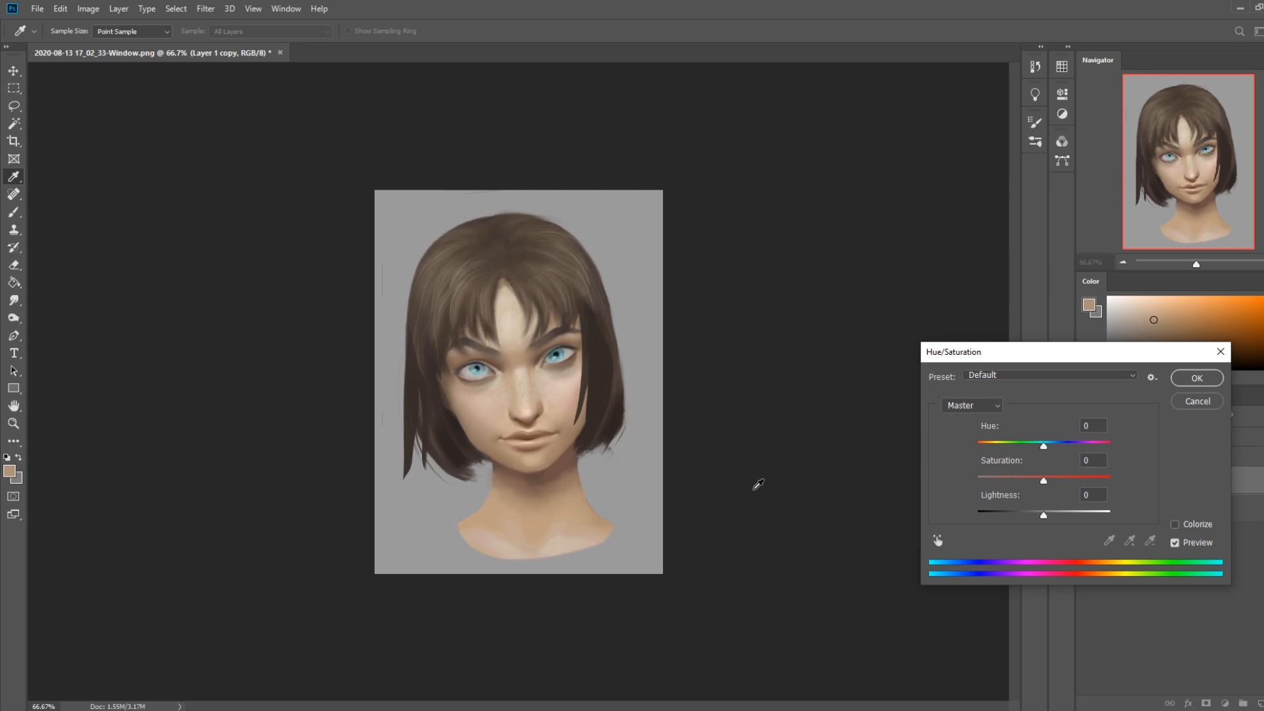
{"action": "left_click_drag", "start_coordinate": [1045, 516], "coordinate": [1027, 520]}
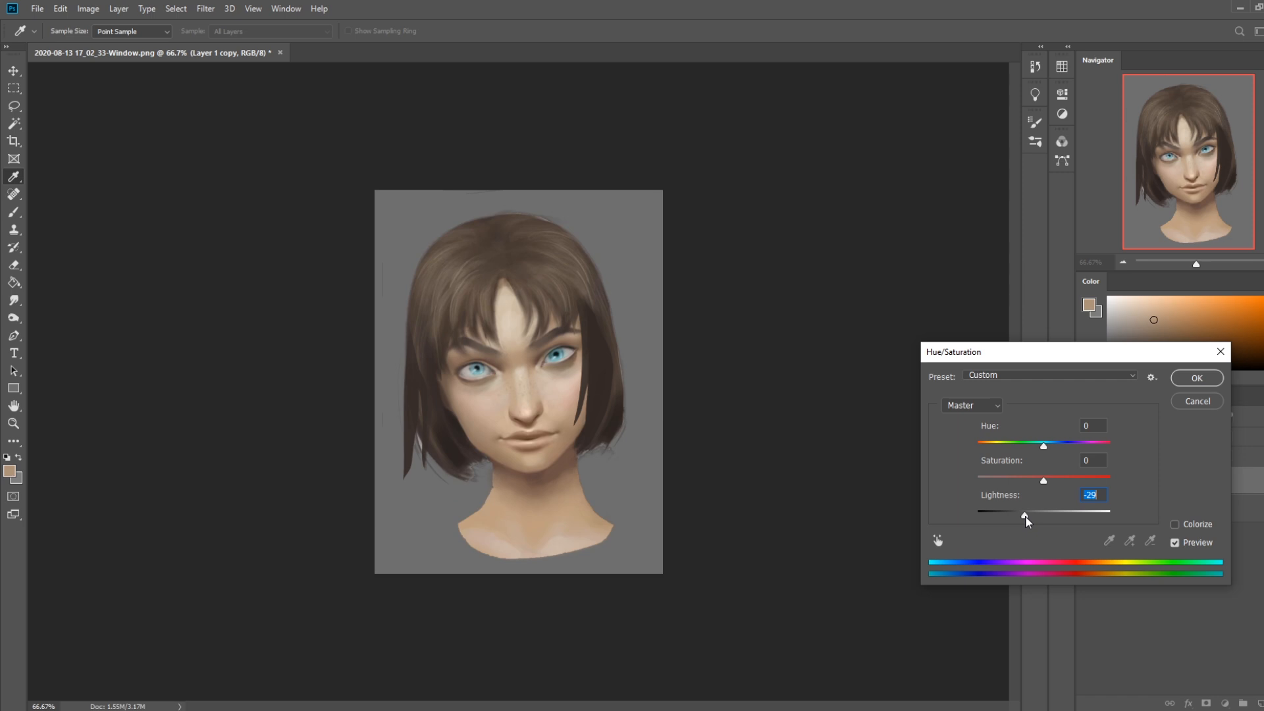
{"action": "left_click", "coordinate": [1197, 380]}
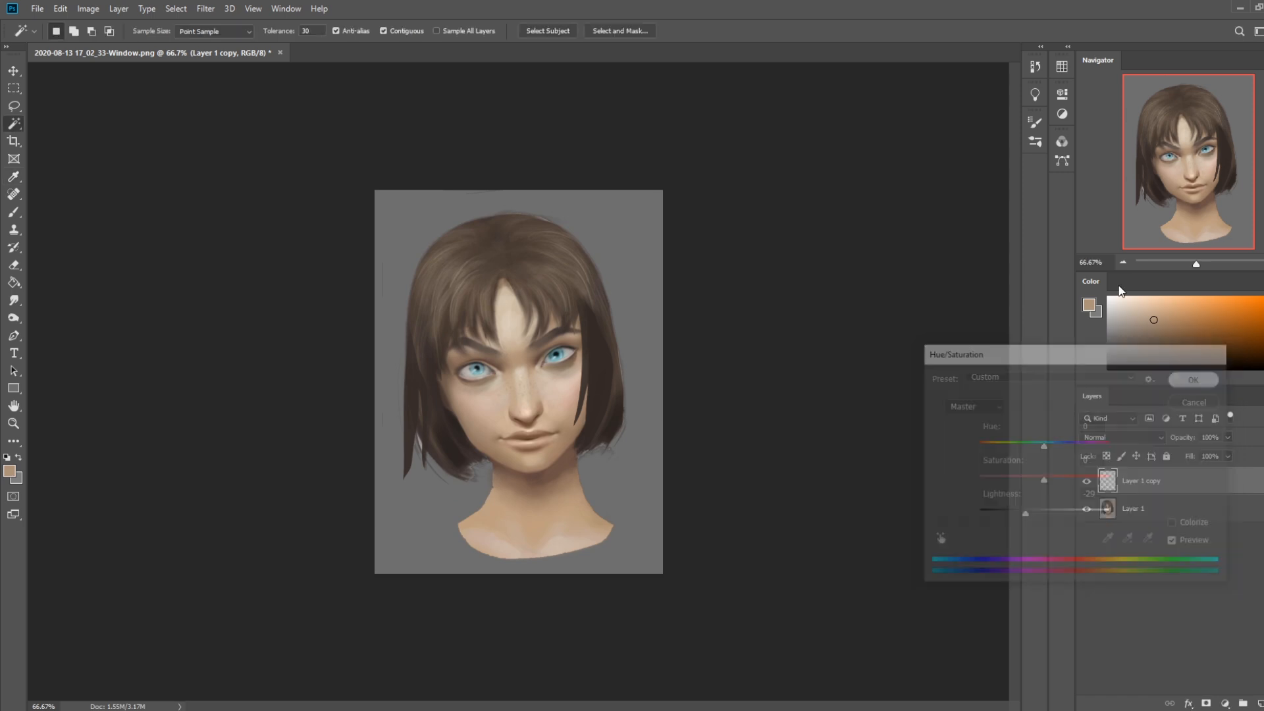
Compare the originally opened image with the latest Hue/Saturation state in the history and restore the latest state
{"action": "left_click", "coordinate": [1035, 66]}
{"action": "left_click_drag", "start_coordinate": [1014, 473], "coordinate": [1023, 136]}
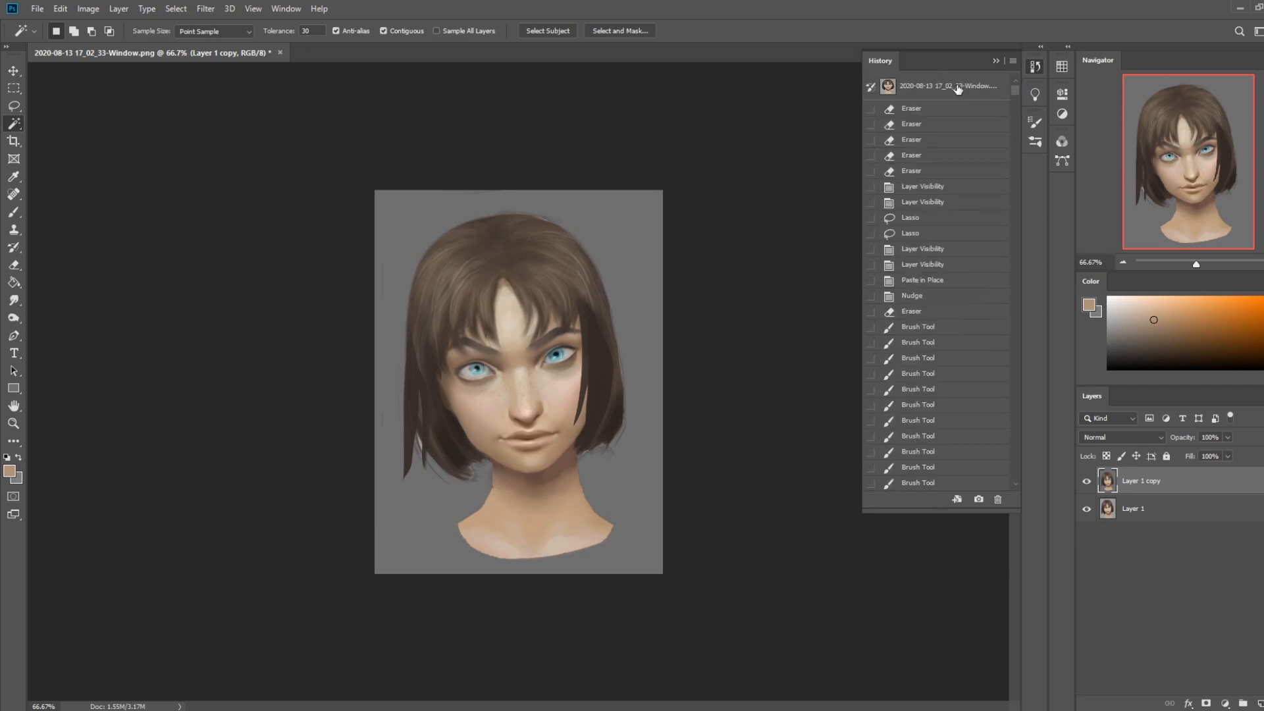
{"action": "left_click", "coordinate": [951, 89]}
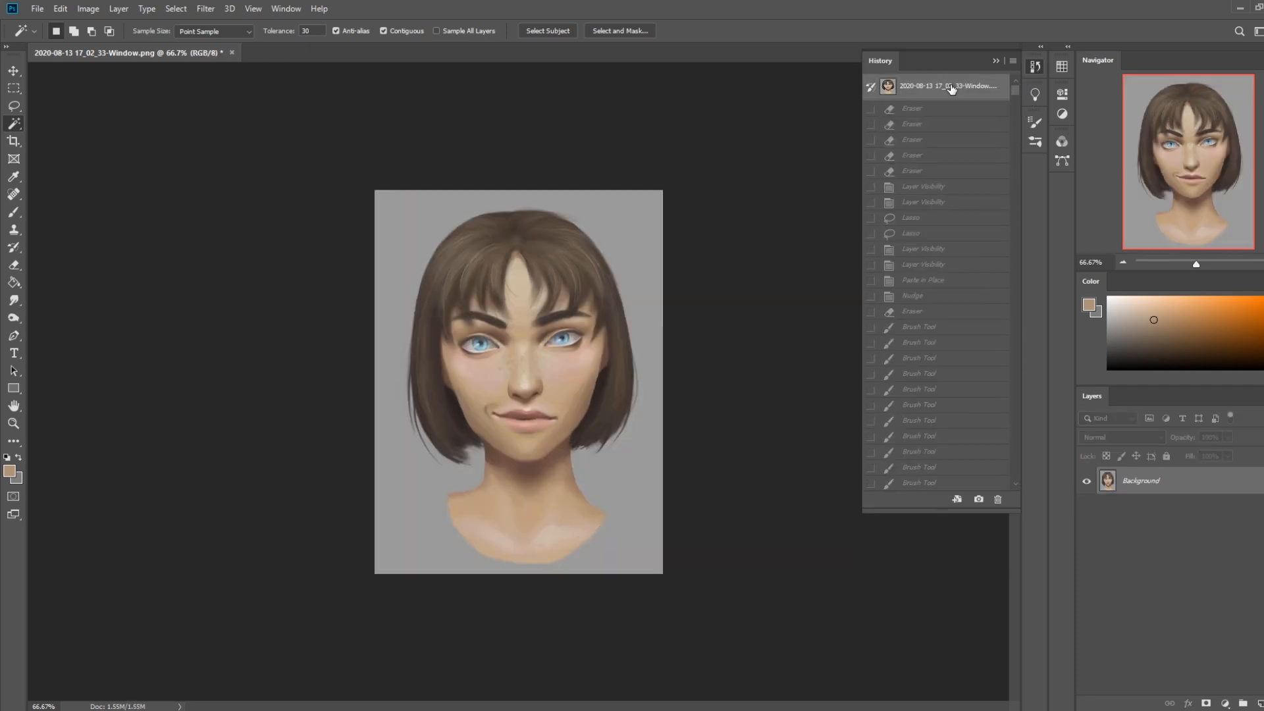
{"action": "left_click_drag", "start_coordinate": [1014, 89], "coordinate": [1036, 487]}
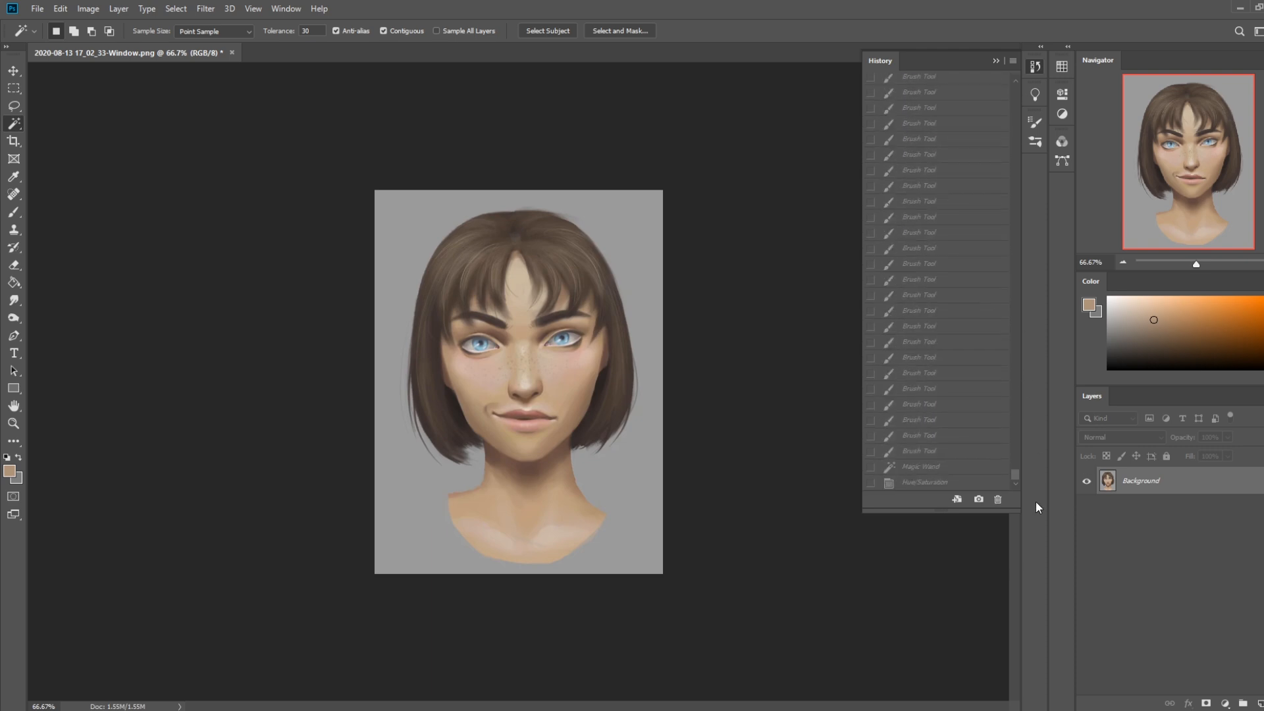
{"action": "left_click", "coordinate": [923, 483]}
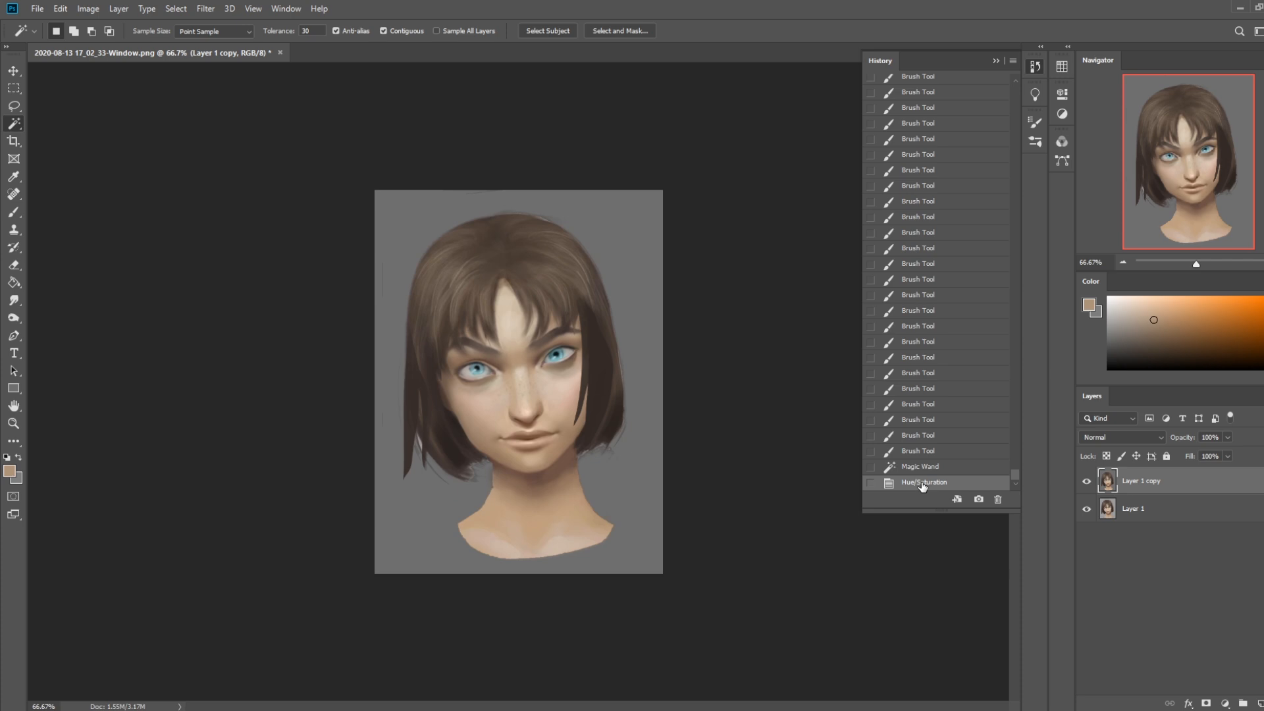
{"action": "left_click", "coordinate": [997, 61]}
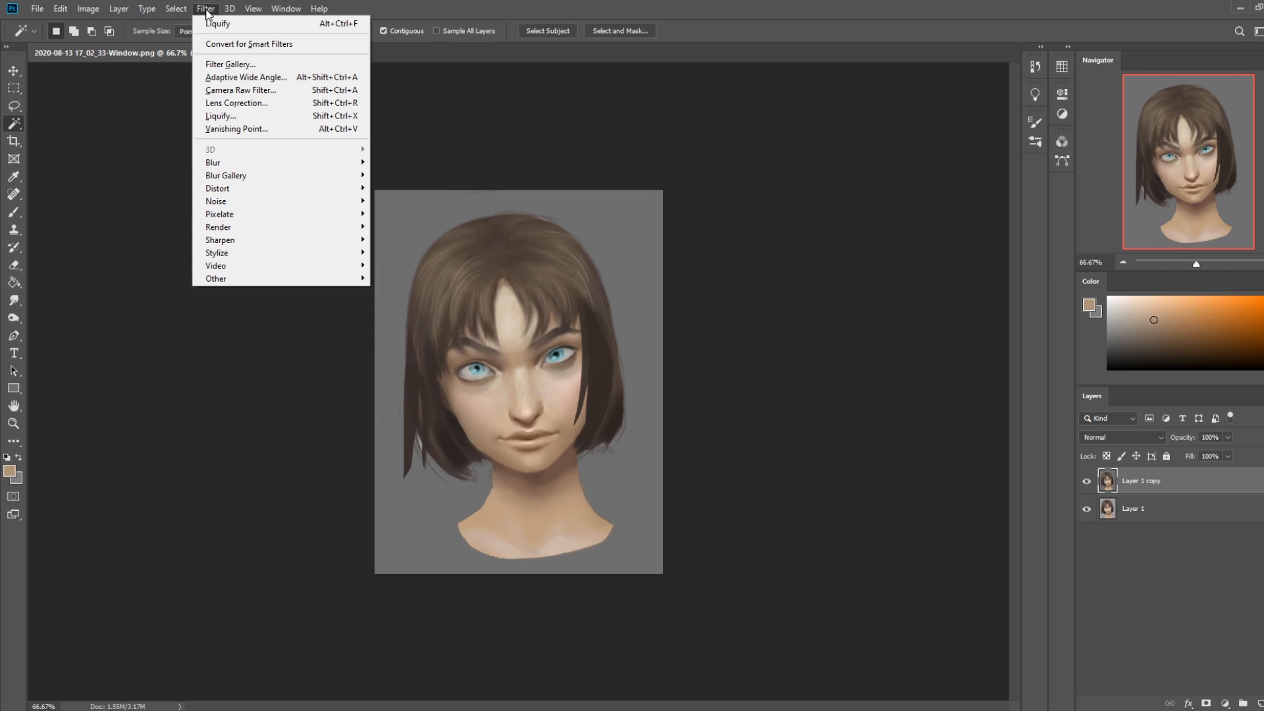
Leave Liquify and deselect the grey background so the whole layer can be warped
{"action": "left_click", "coordinate": [244, 115]}
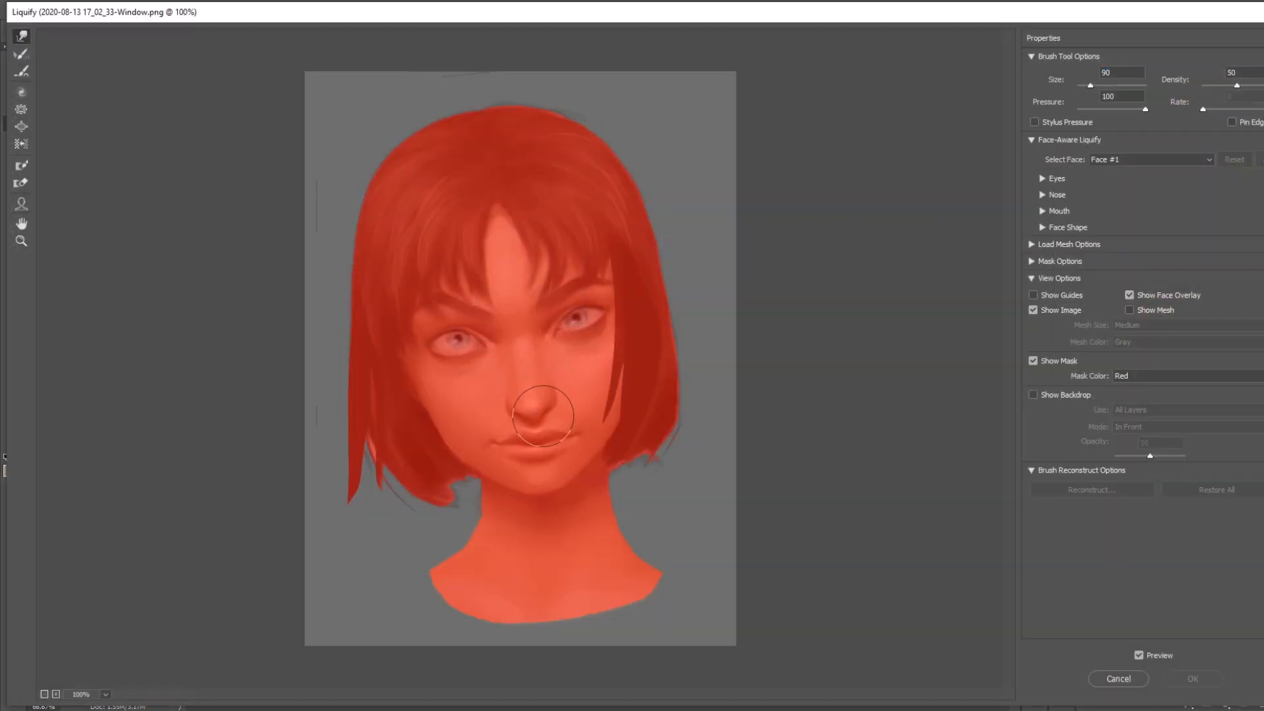
{"action": "left_click", "coordinate": [1183, 678]}
{"action": "right_click", "coordinate": [495, 398]}
{"action": "left_click", "coordinate": [513, 405]}
Try to lengthen the lower face in Liquify, pulling the mouth and chin down slightly with a size 500 warp brush
{"action": "left_click", "coordinate": [205, 9]}
{"action": "left_click", "coordinate": [263, 116]}
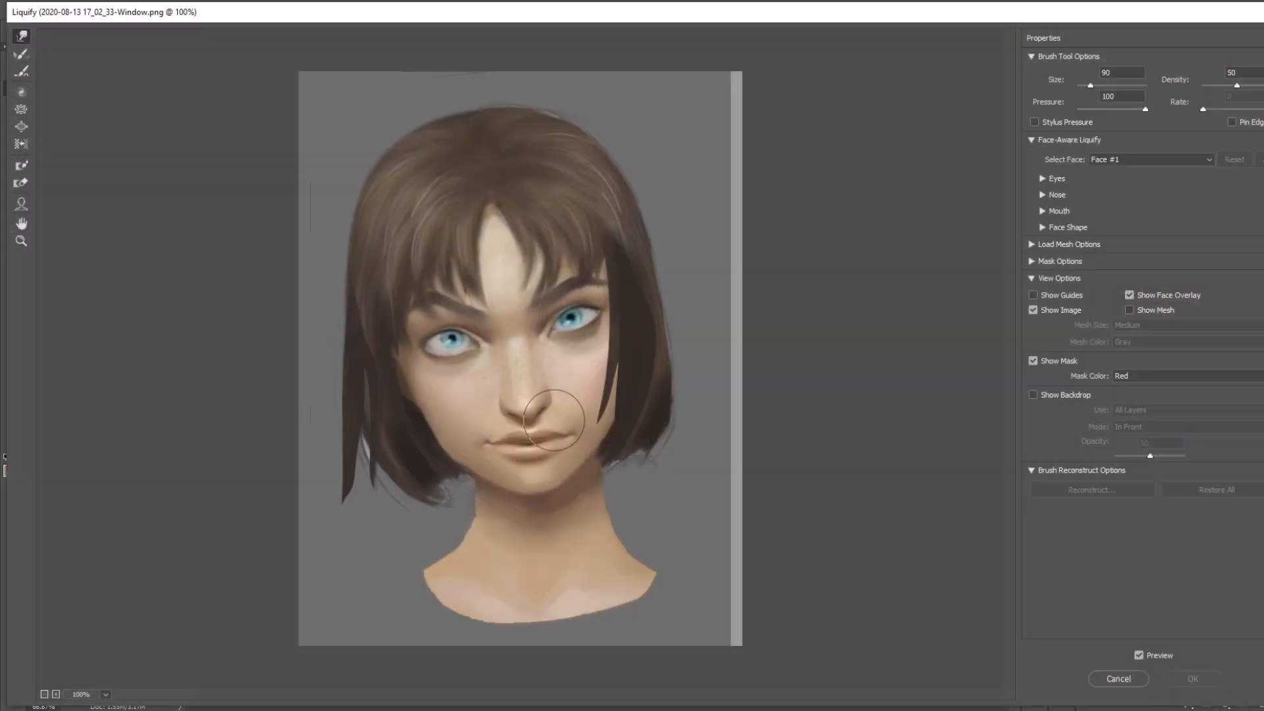
{"action": "key", "text": "bracketright"}
{"action": "key", "text": "bracketright"}
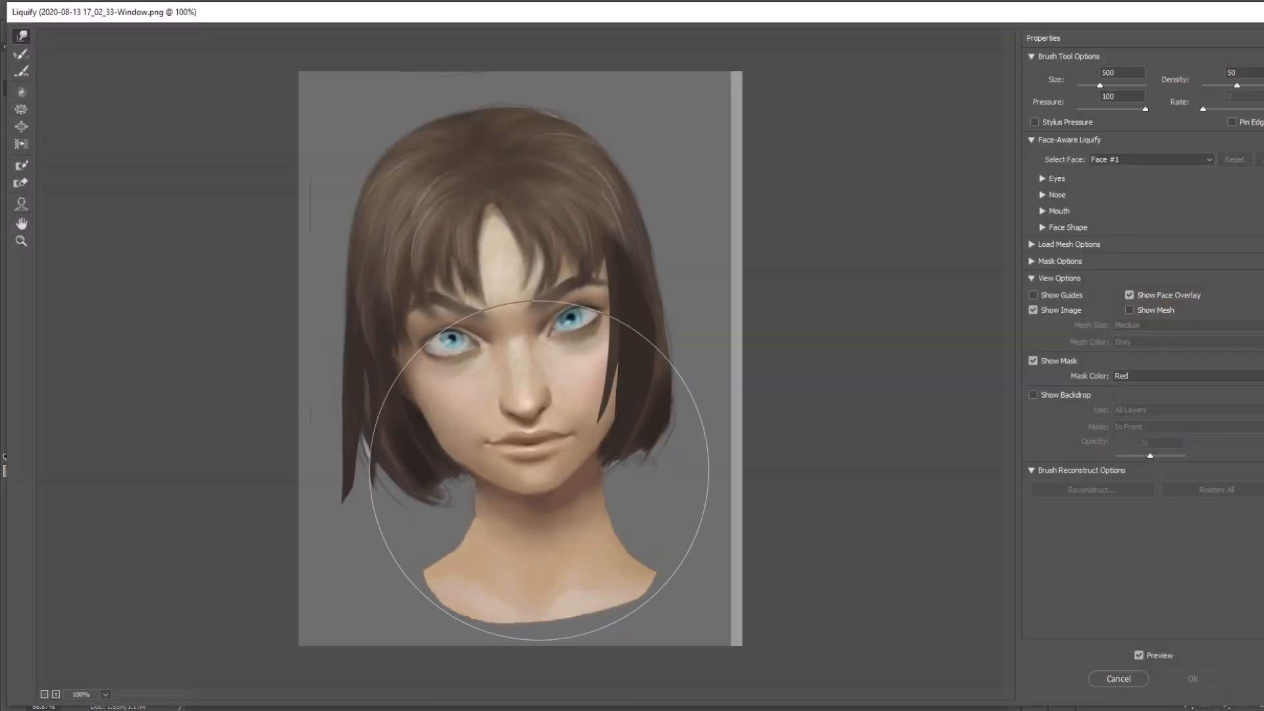
{"action": "left_click_drag", "start_coordinate": [542, 466], "coordinate": [543, 477]}
Try to refine the chin and the neck beside the hair tips with smaller Liquify brushes, down to size 175
{"action": "key", "text": "bracketleft"}
{"action": "key", "text": "bracketleft"}
{"action": "key", "text": "bracketleft"}
{"action": "key", "text": "bracketleft"}
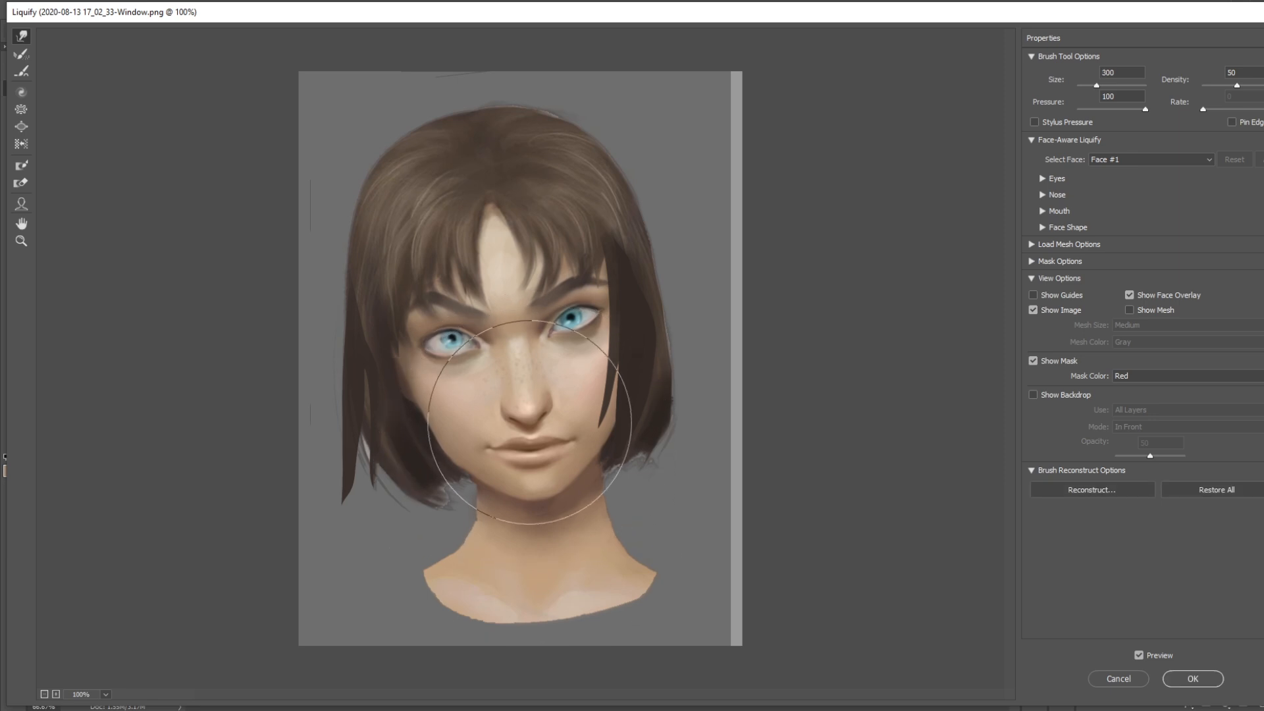
{"action": "key", "text": "bracketleft"}
{"action": "key", "text": "bracketleft"}
{"action": "key", "text": "bracketright"}
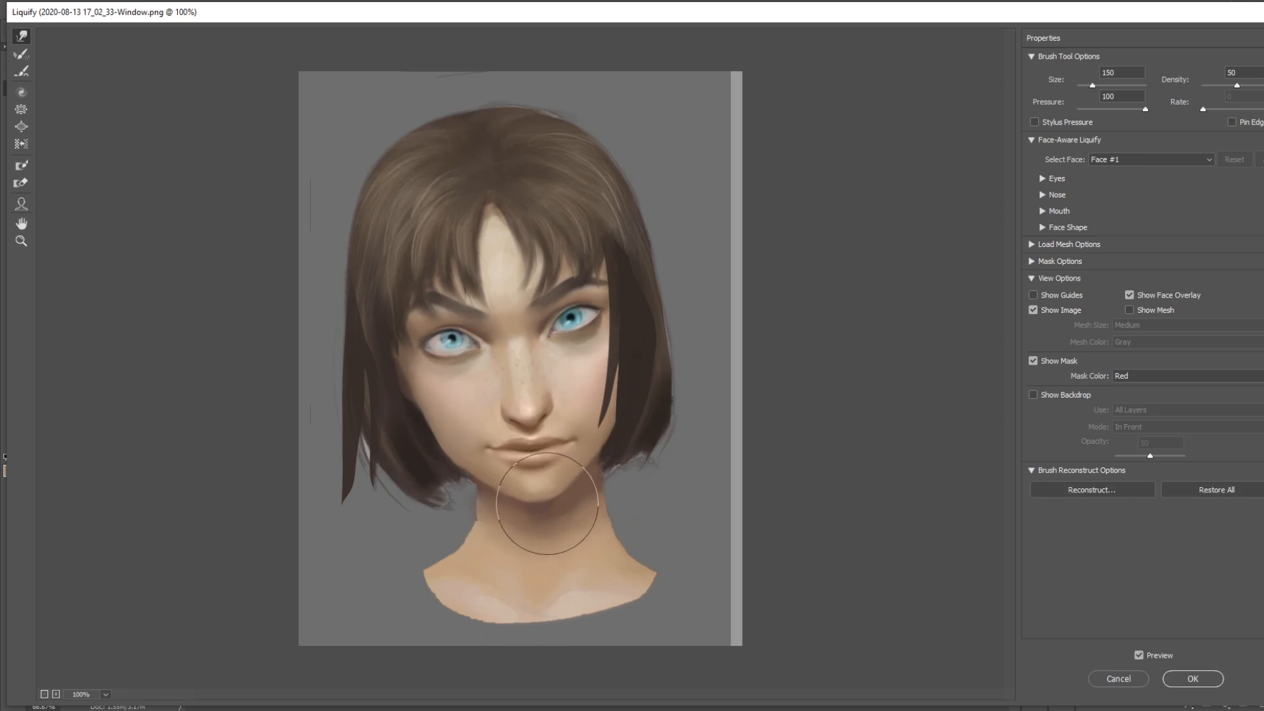
{"action": "key", "text": "bracketright"}
{"action": "left_click_drag", "start_coordinate": [443, 523], "coordinate": [449, 525]}
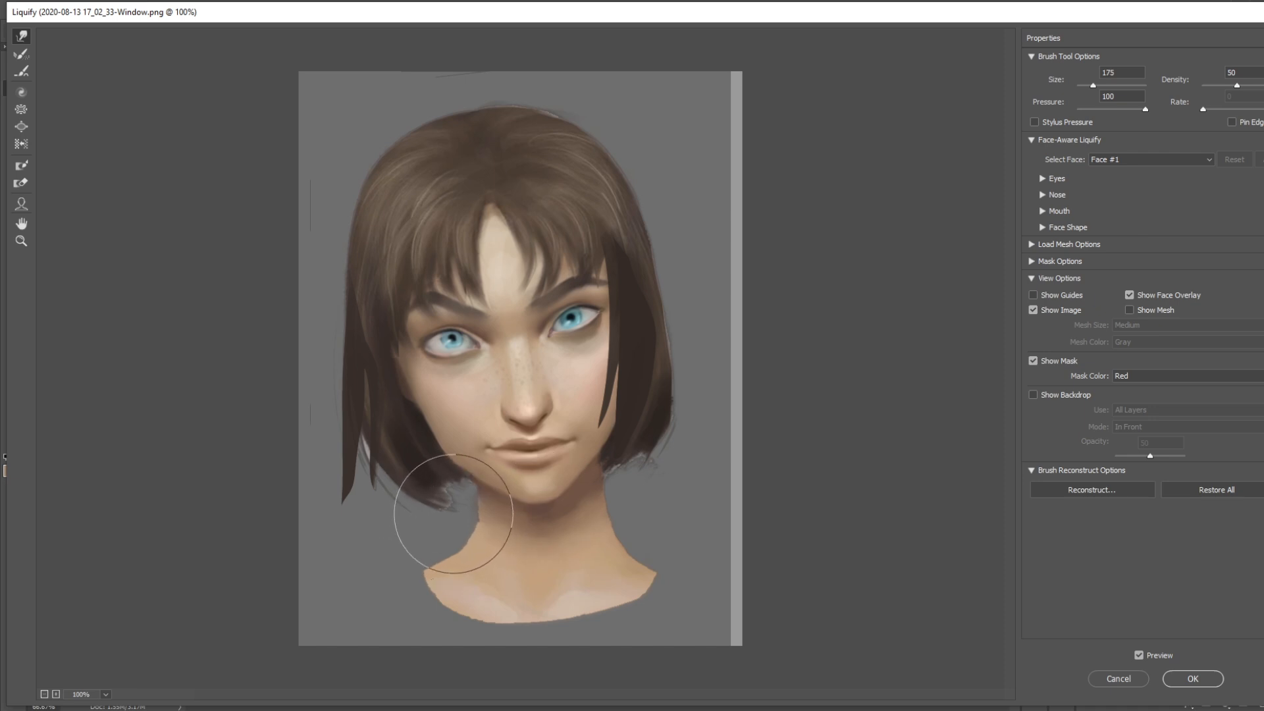
Try to adjust the hair edge along the jaw with a size 100 warp brush and apply Liquify to the layer
{"action": "key", "text": "bracketright"}
{"action": "key", "text": "bracketright"}
{"action": "key", "text": "bracketright"}
{"action": "key", "text": "bracketright"}
{"action": "key", "text": "bracketright"}
{"action": "key", "text": "bracketright"}
{"action": "key", "text": "bracketright"}
{"action": "key", "text": "bracketright"}
{"action": "key", "text": "bracketright"}
{"action": "key", "text": "bracketright"}
{"action": "key", "text": "bracketright"}
{"action": "key", "text": "bracketright"}
{"action": "key", "text": "bracketright"}
{"action": "key", "text": "bracketright"}
{"action": "key", "text": "bracketright"}
{"action": "key", "text": "bracketright"}
{"action": "key", "text": "bracketright"}
{"action": "key", "text": "bracketleft"}
{"action": "key", "text": "bracketleft"}
{"action": "key", "text": "bracketleft"}
{"action": "key", "text": "bracketleft"}
{"action": "key", "text": "bracketleft"}
{"action": "key", "text": "bracketleft"}
{"action": "key", "text": "bracketleft"}
{"action": "key", "text": "bracketleft"}
{"action": "key", "text": "bracketleft"}
{"action": "key", "text": "bracketleft"}
{"action": "key", "text": "bracketleft"}
{"action": "key", "text": "bracketleft"}
{"action": "key", "text": "bracketleft"}
{"action": "key", "text": "bracketleft"}
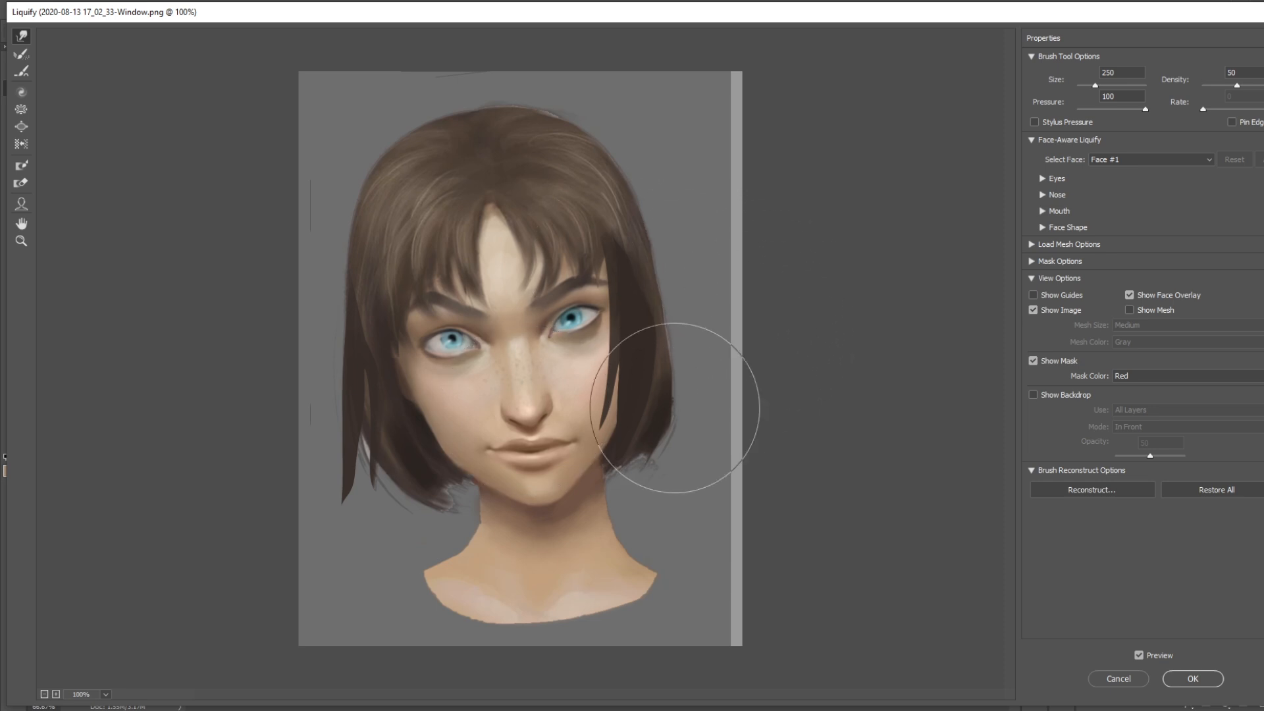
{"action": "key", "text": "bracketleft"}
{"action": "key", "text": "bracketleft"}
{"action": "key", "text": "bracketleft"}
{"action": "key", "text": "bracketleft"}
{"action": "key", "text": "bracketleft"}
{"action": "key", "text": "bracketleft"}
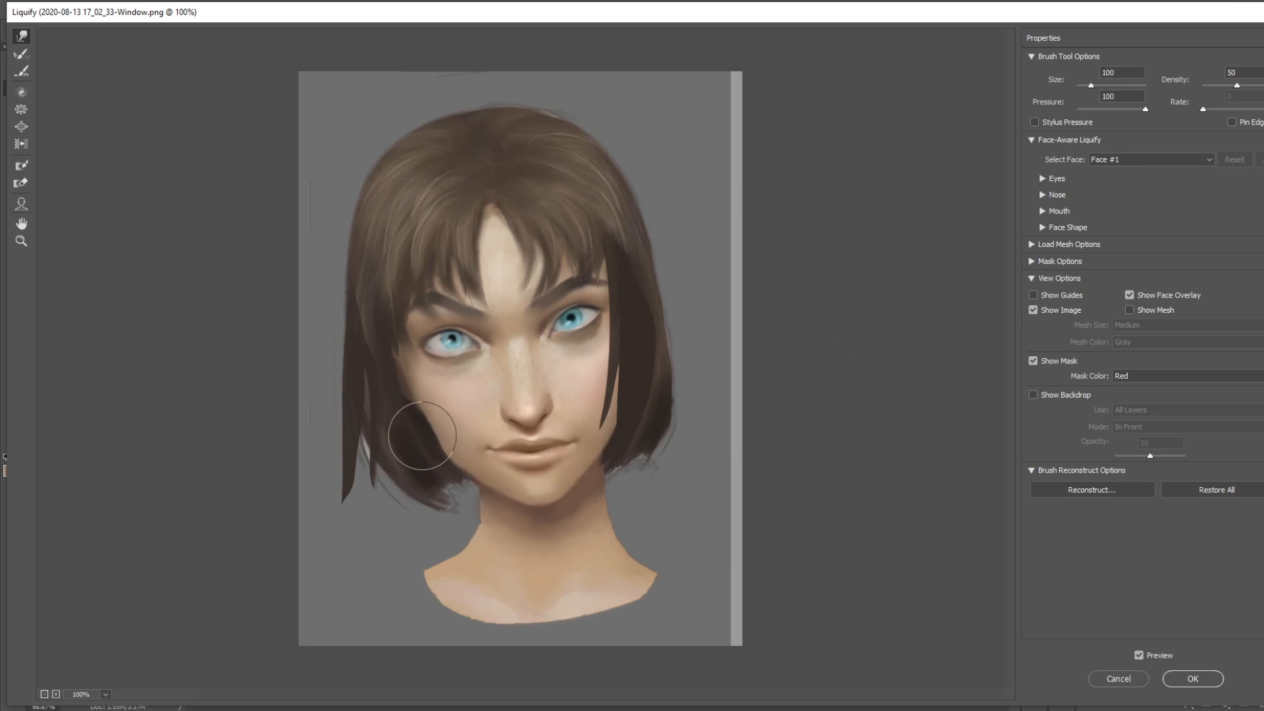
{"action": "left_click_drag", "start_coordinate": [422, 435], "coordinate": [430, 461]}
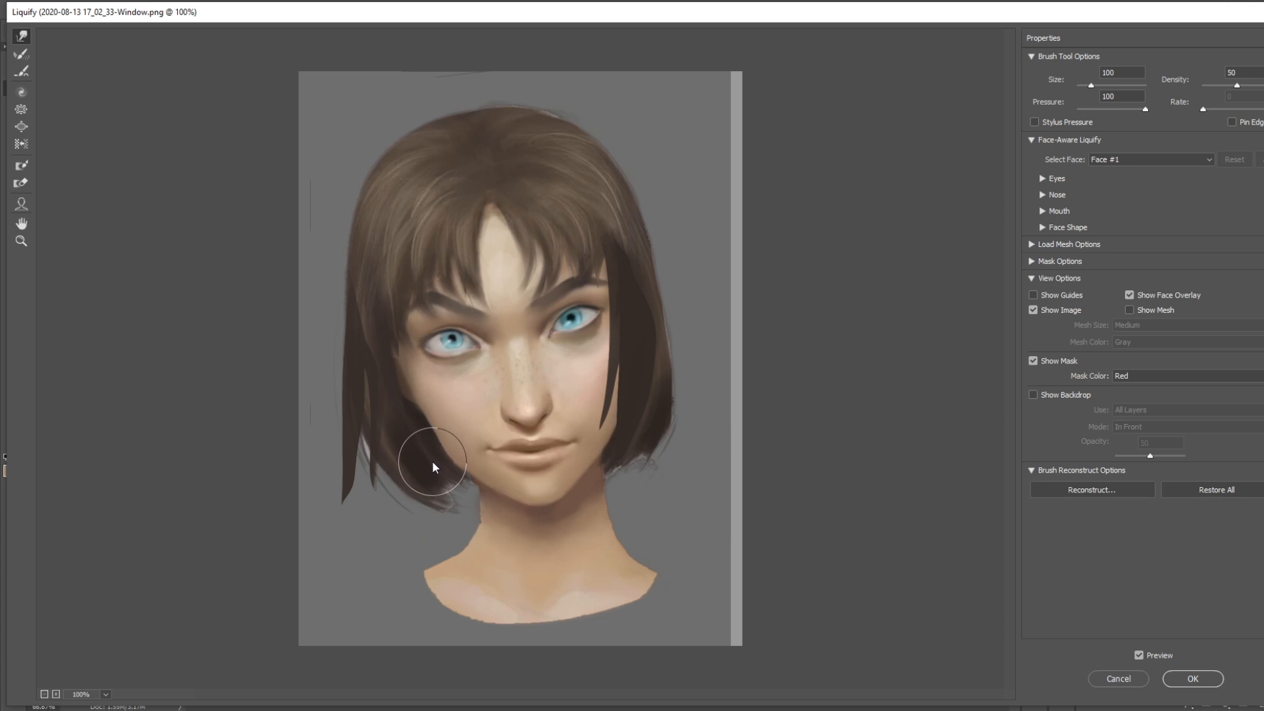
{"action": "key", "text": "bracketright"}
{"action": "key", "text": "bracketright"}
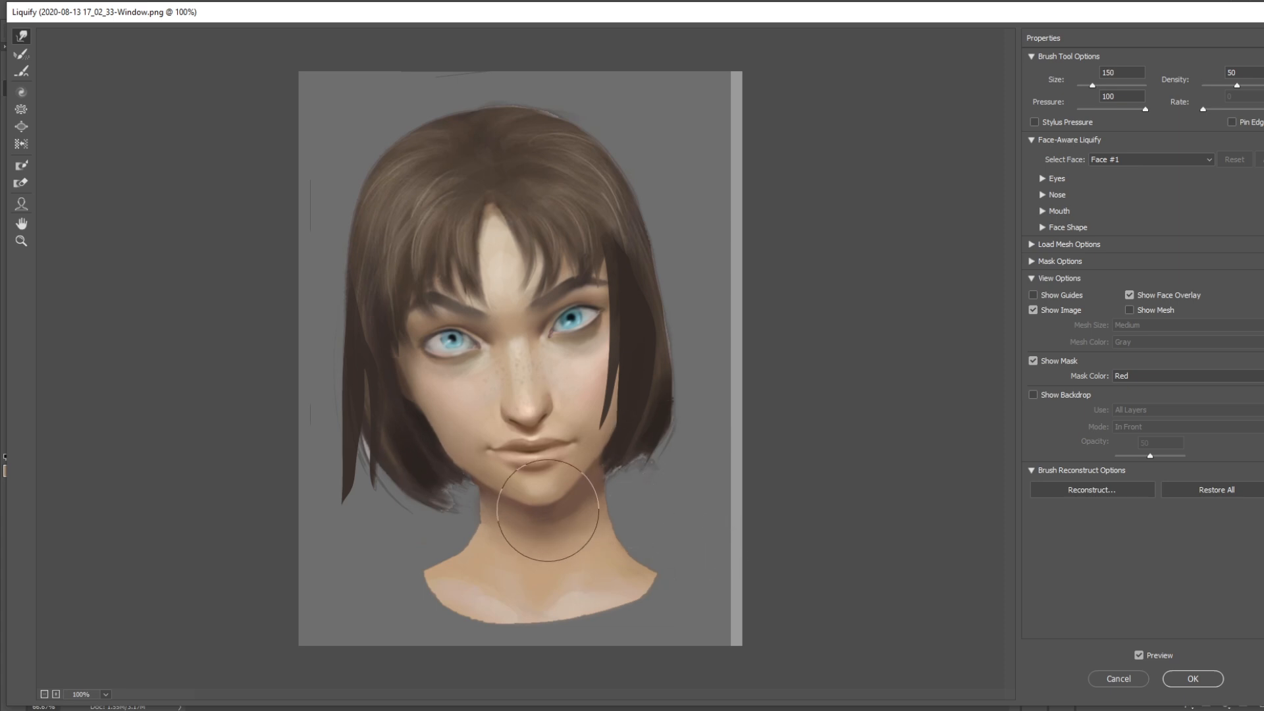
{"action": "left_click", "coordinate": [1191, 678]}
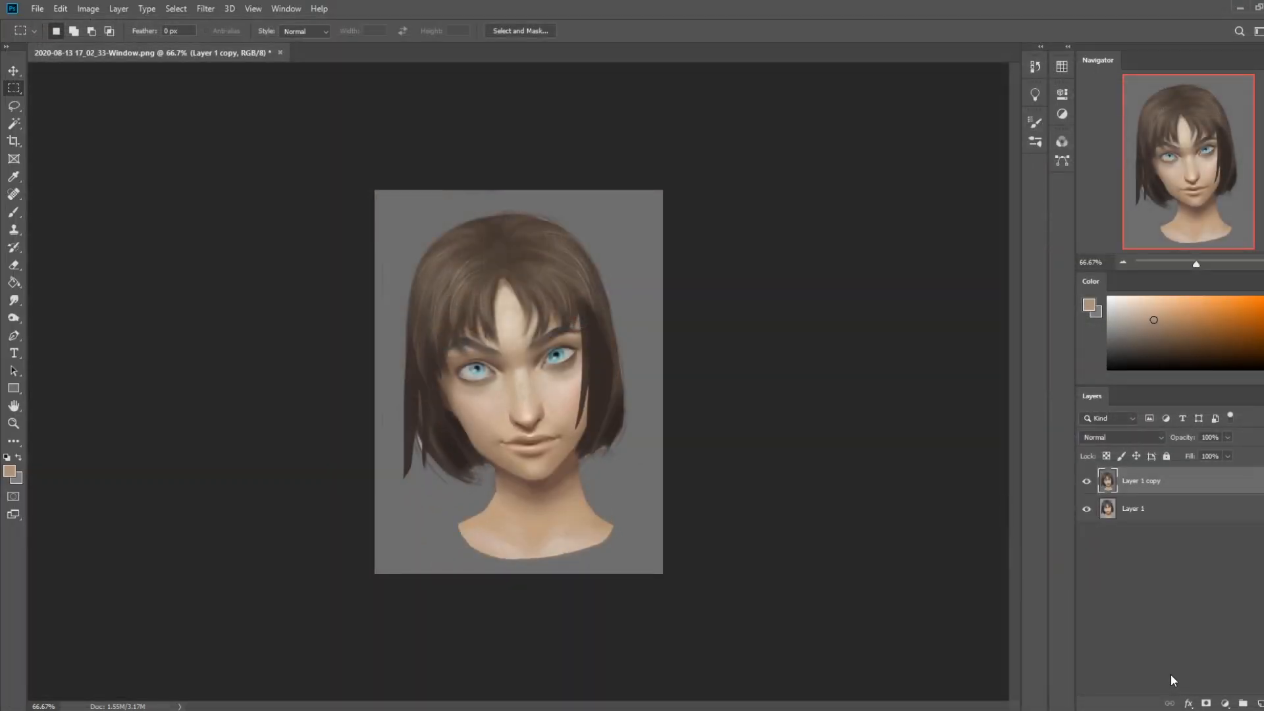
Compare the Magic Wand, Hue/Saturation and Liquify states of the portrait in the history, ending on the Liquify state
{"action": "left_click", "coordinate": [1037, 67]}
{"action": "left_click", "coordinate": [920, 435]}
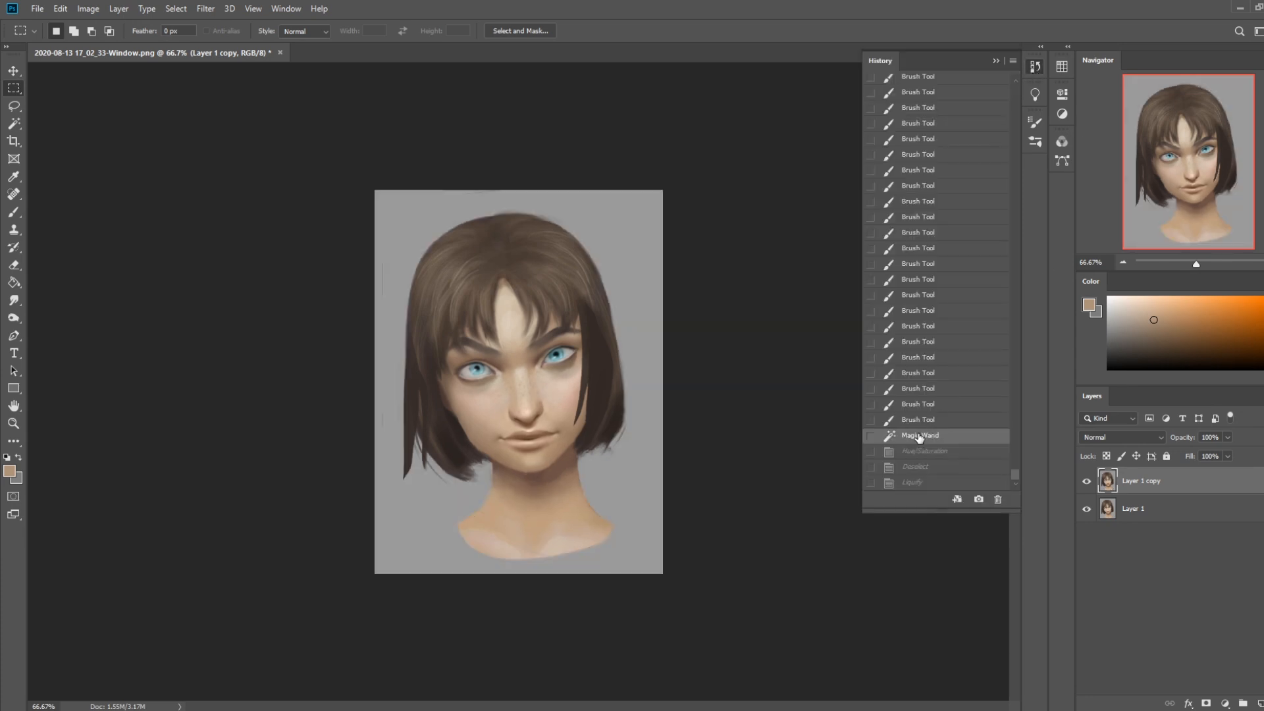
{"action": "left_click", "coordinate": [919, 453]}
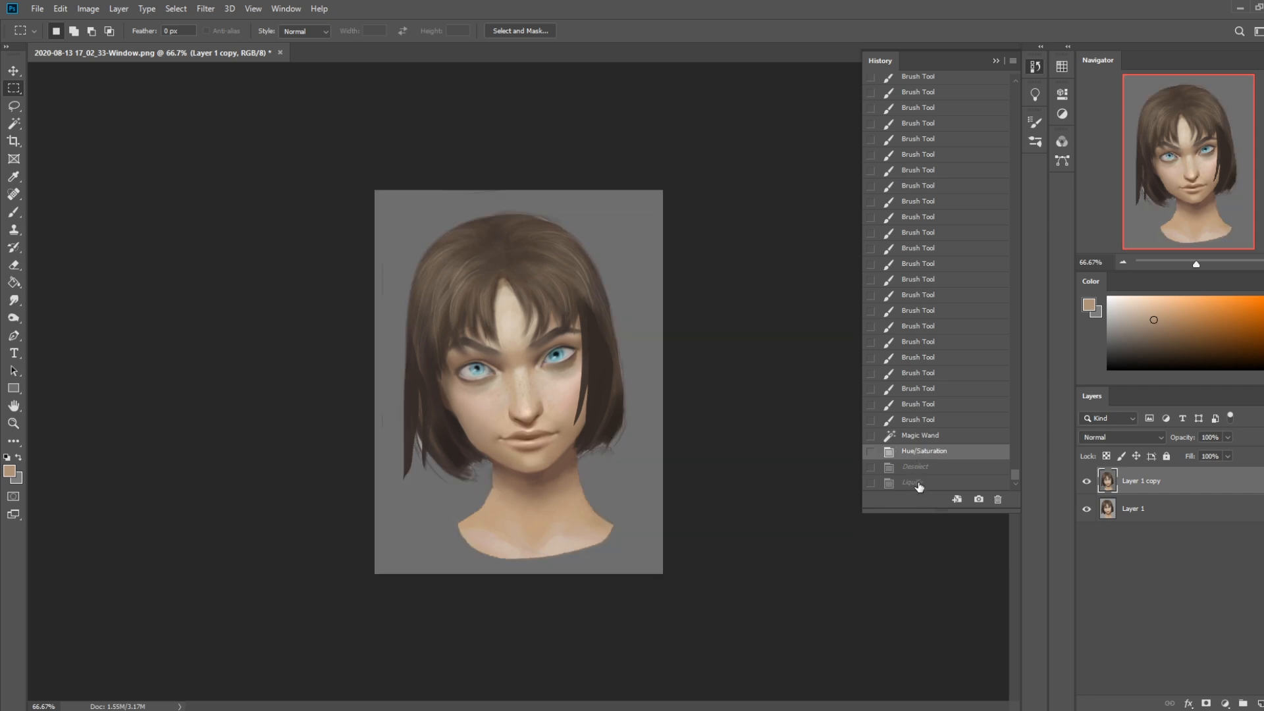
{"action": "left_click", "coordinate": [919, 485]}
{"action": "left_click", "coordinate": [920, 453]}
{"action": "left_click", "coordinate": [918, 485]}
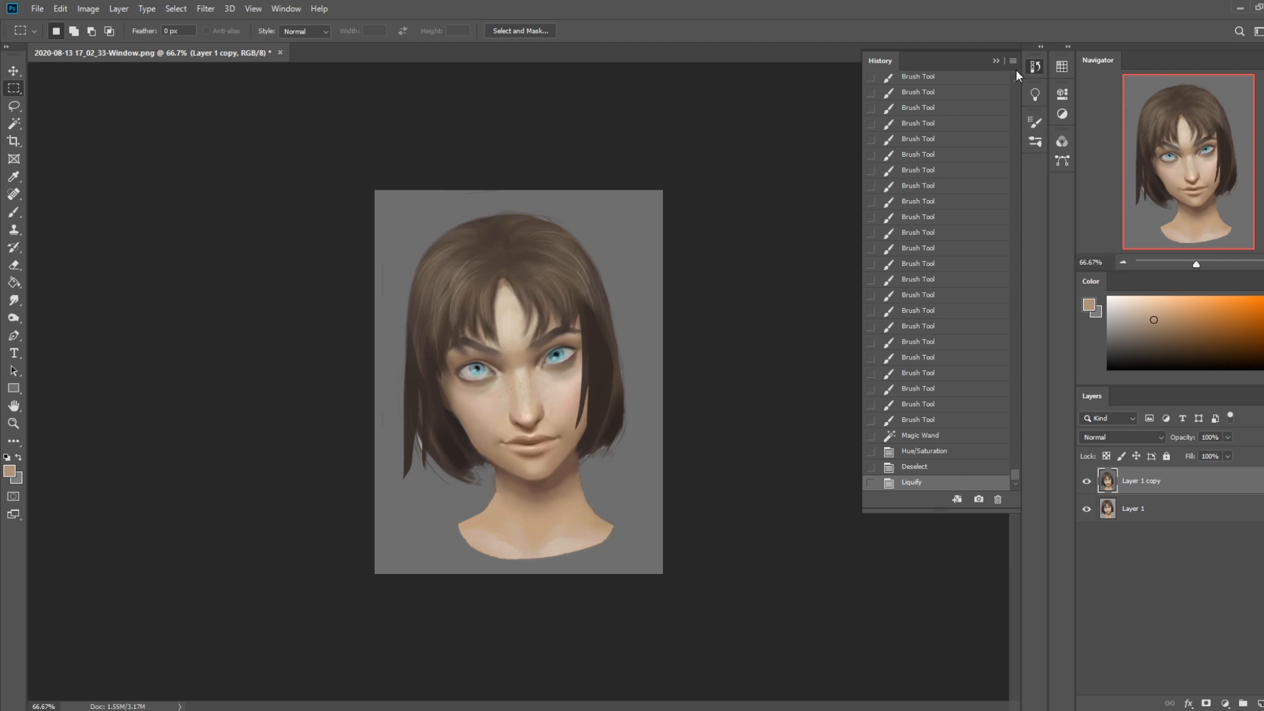
Hide and show Layer 1 copy to compare the reworked portrait with the original layer
{"action": "left_click", "coordinate": [997, 60]}
{"action": "left_click", "coordinate": [1087, 481]}
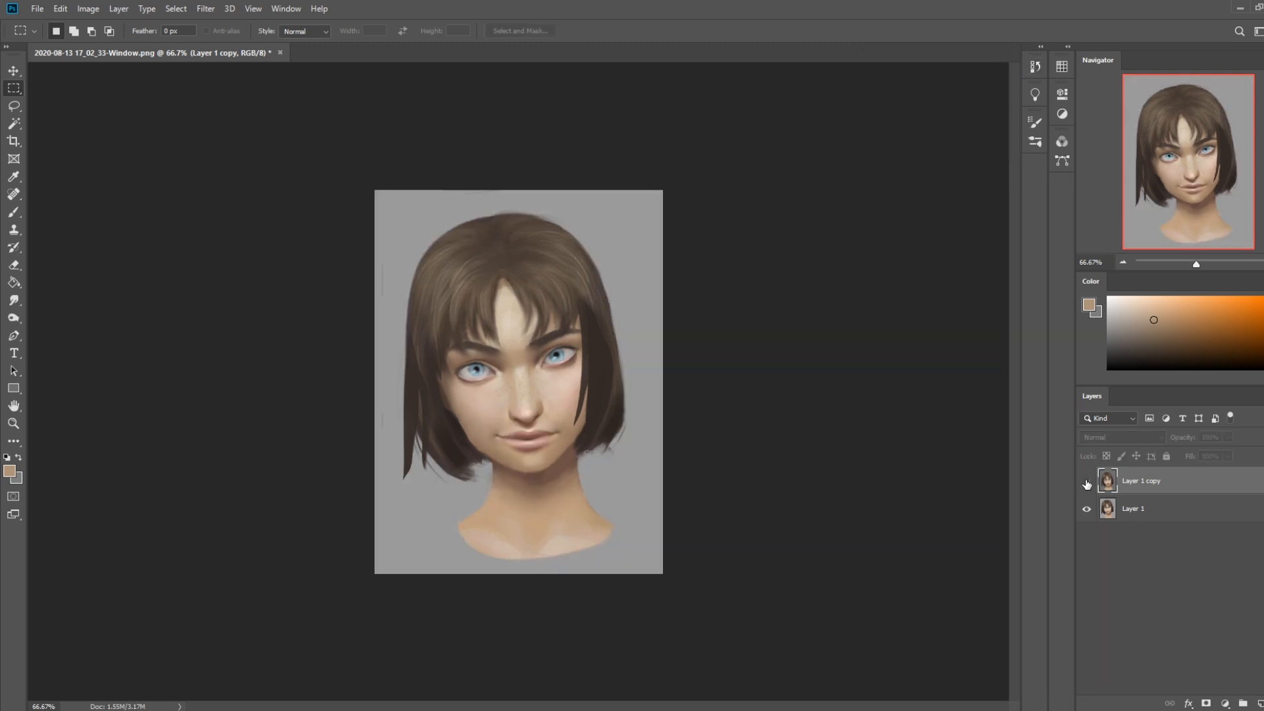
{"action": "left_click", "coordinate": [1087, 483]}
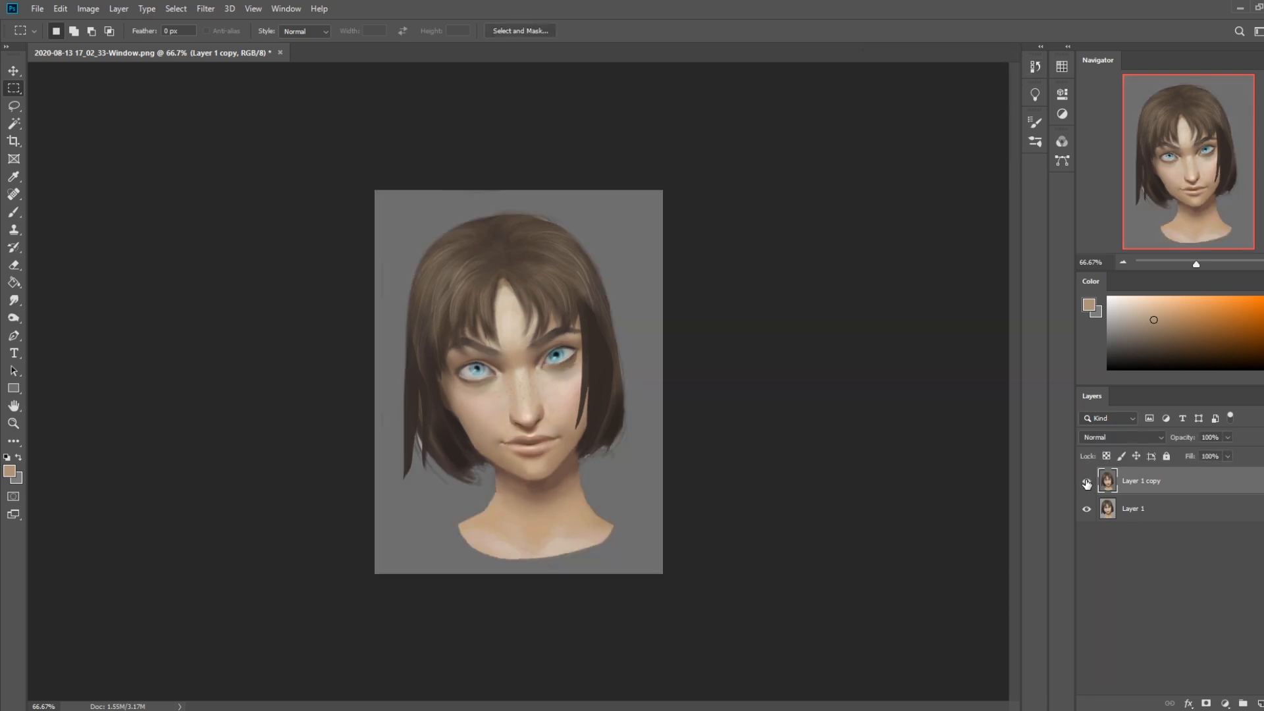
Return the portrait to the Deselect state in the history, dropping the Liquify changes
{"action": "left_click", "coordinate": [1042, 66]}
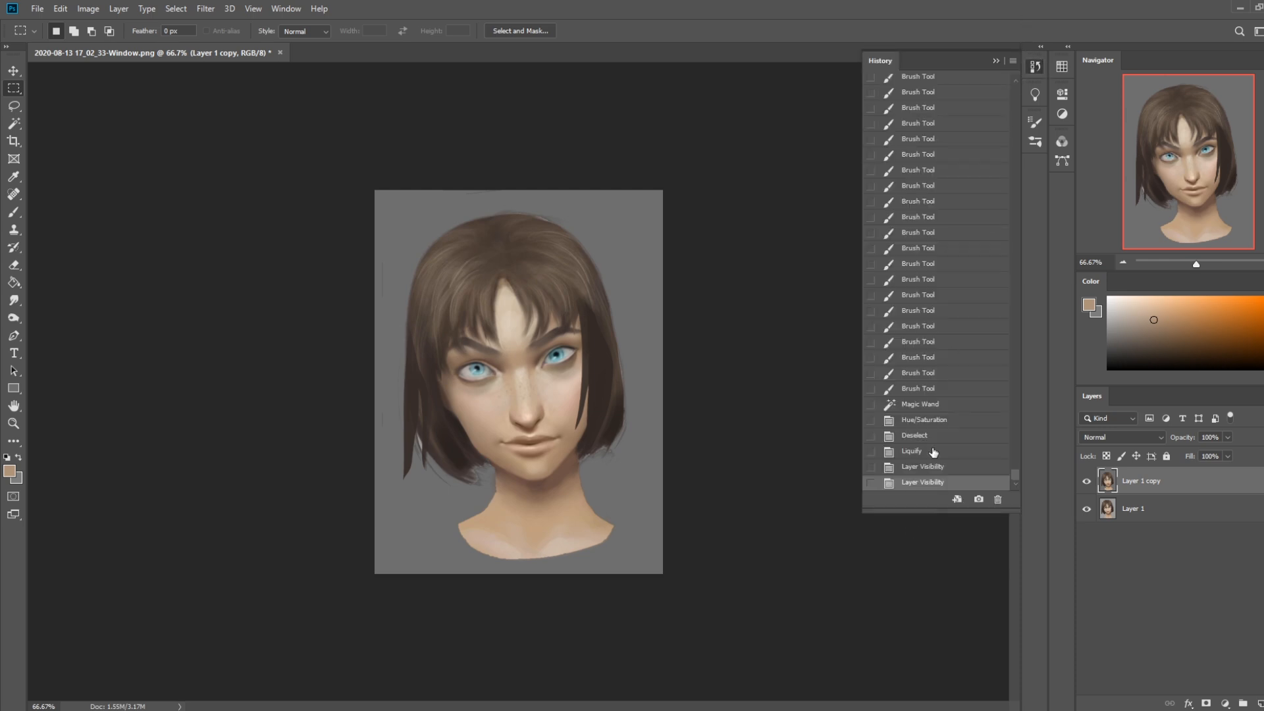
{"action": "left_click", "coordinate": [927, 453]}
{"action": "left_click", "coordinate": [928, 438]}
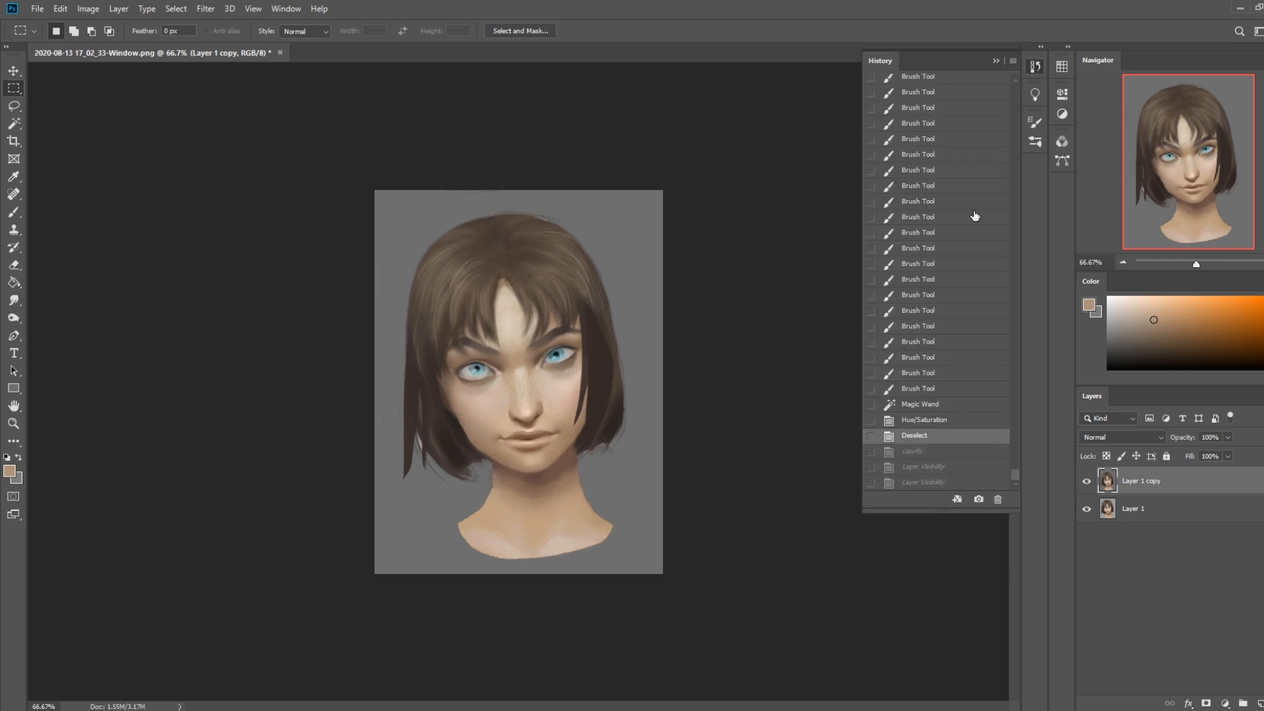
{"action": "left_click", "coordinate": [995, 61]}
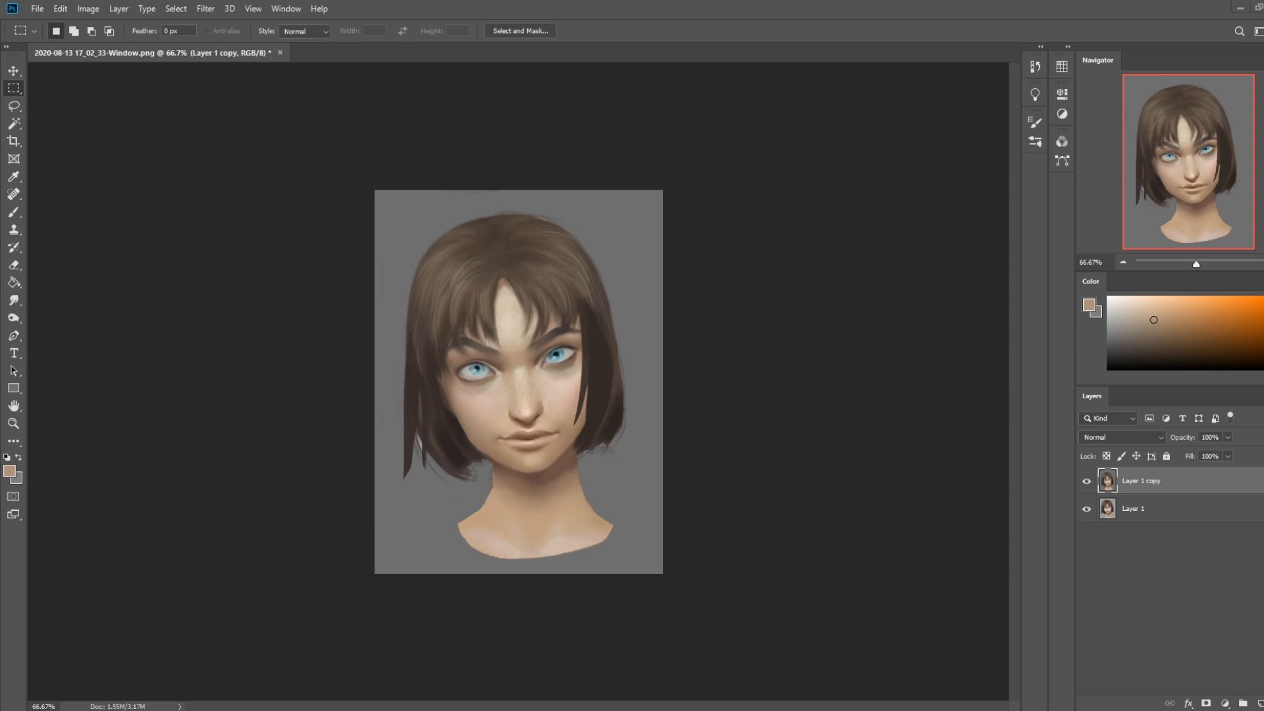
{"action": "left_click_drag", "start_coordinate": [1263, 106], "coordinate": [257, 49]}
{"action": "double_click", "coordinate": [390, 46]}
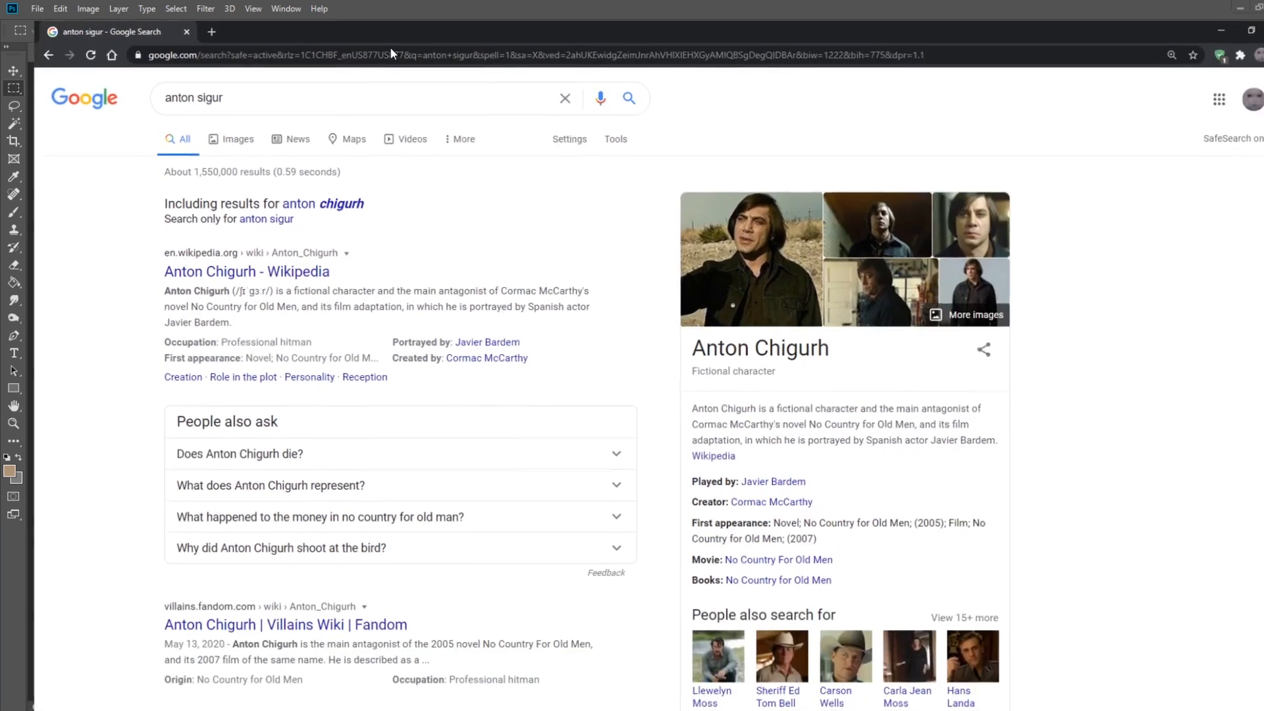
{"action": "left_click", "coordinate": [207, 124]}
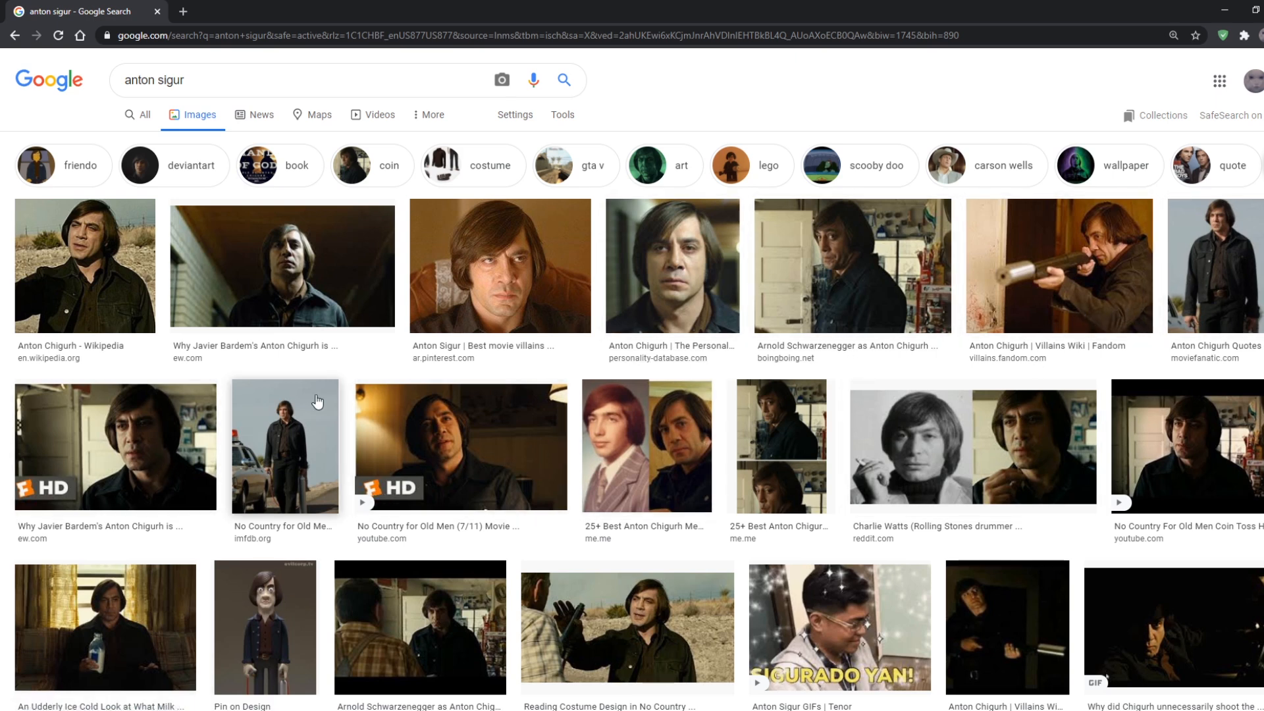
Browse the Anton Chigurh image results and preview outdoor, neutral and smiling shots of the character's face
{"action": "scroll", "coordinate": [763, 336], "scroll_direction": "down", "scroll_amount": 4}
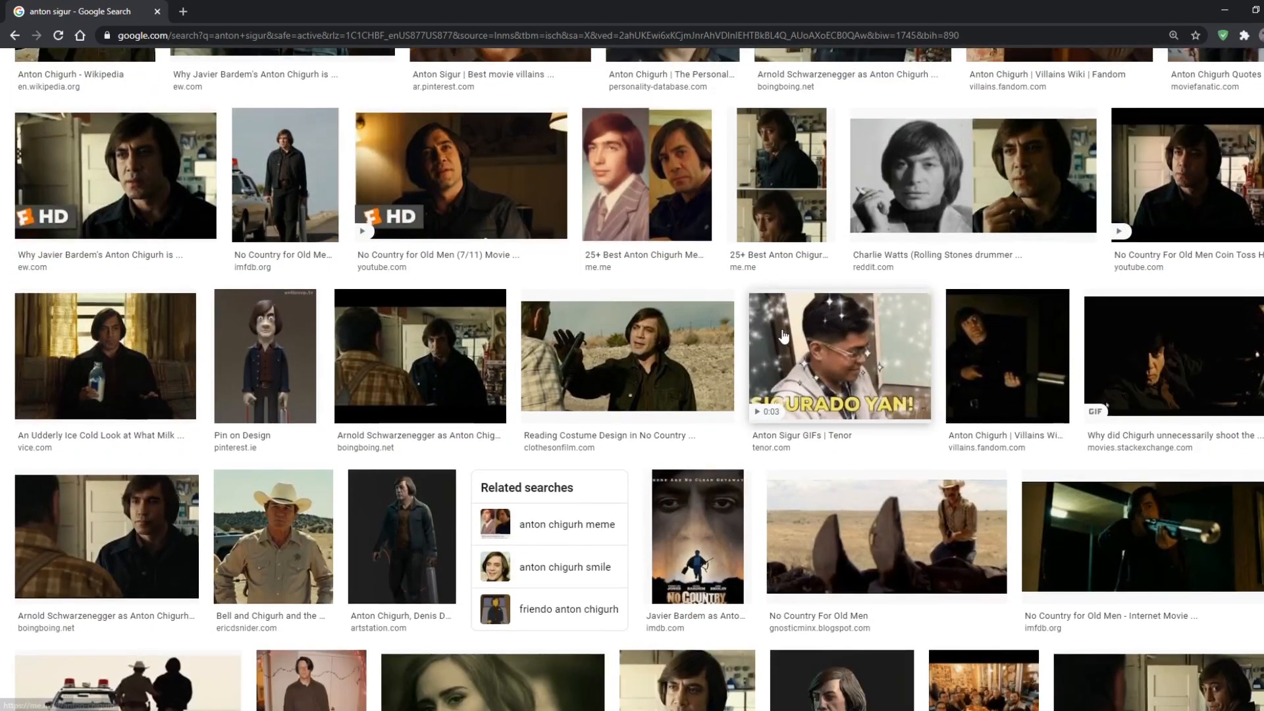
{"action": "left_click", "coordinate": [677, 347]}
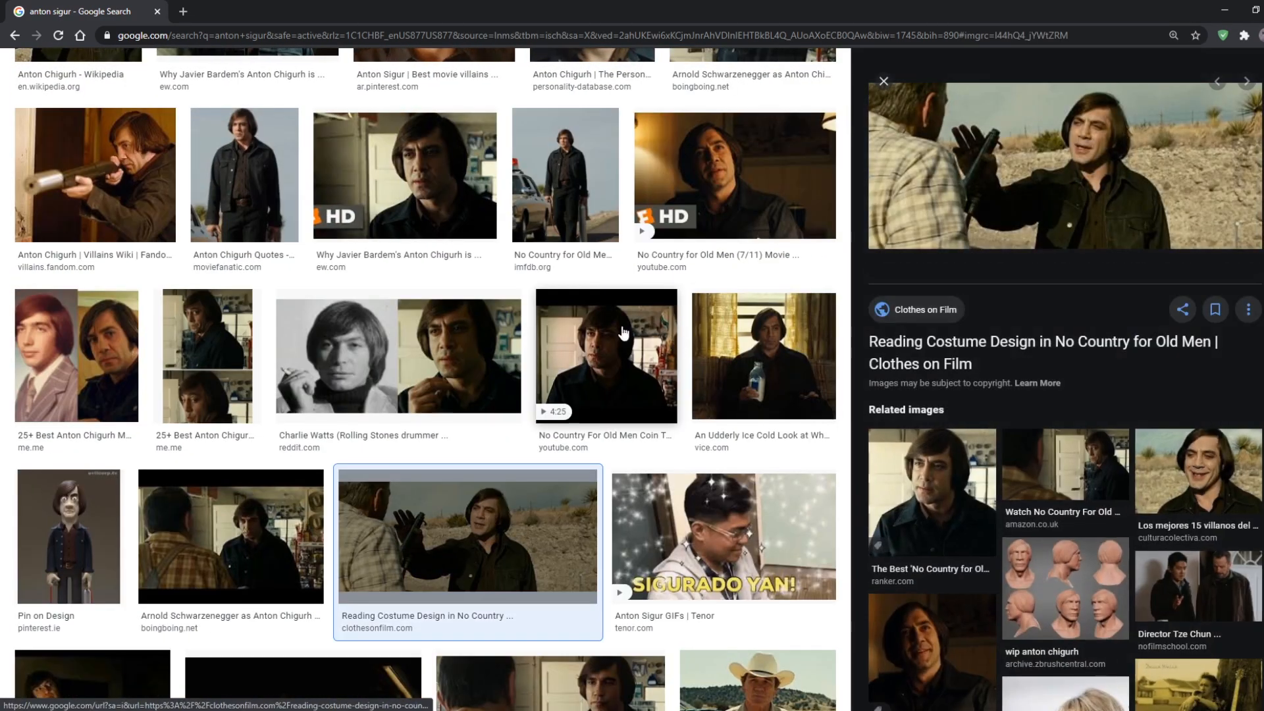
{"action": "left_click", "coordinate": [1208, 482]}
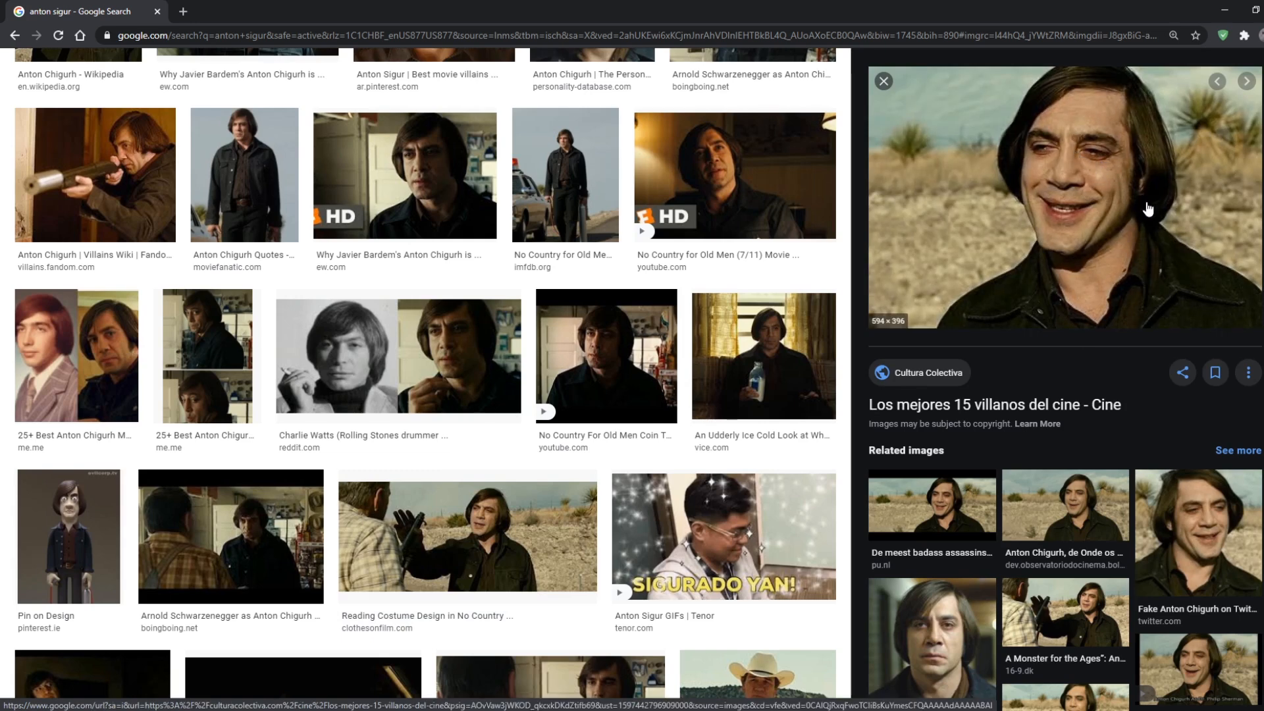
{"action": "left_click", "coordinate": [930, 645]}
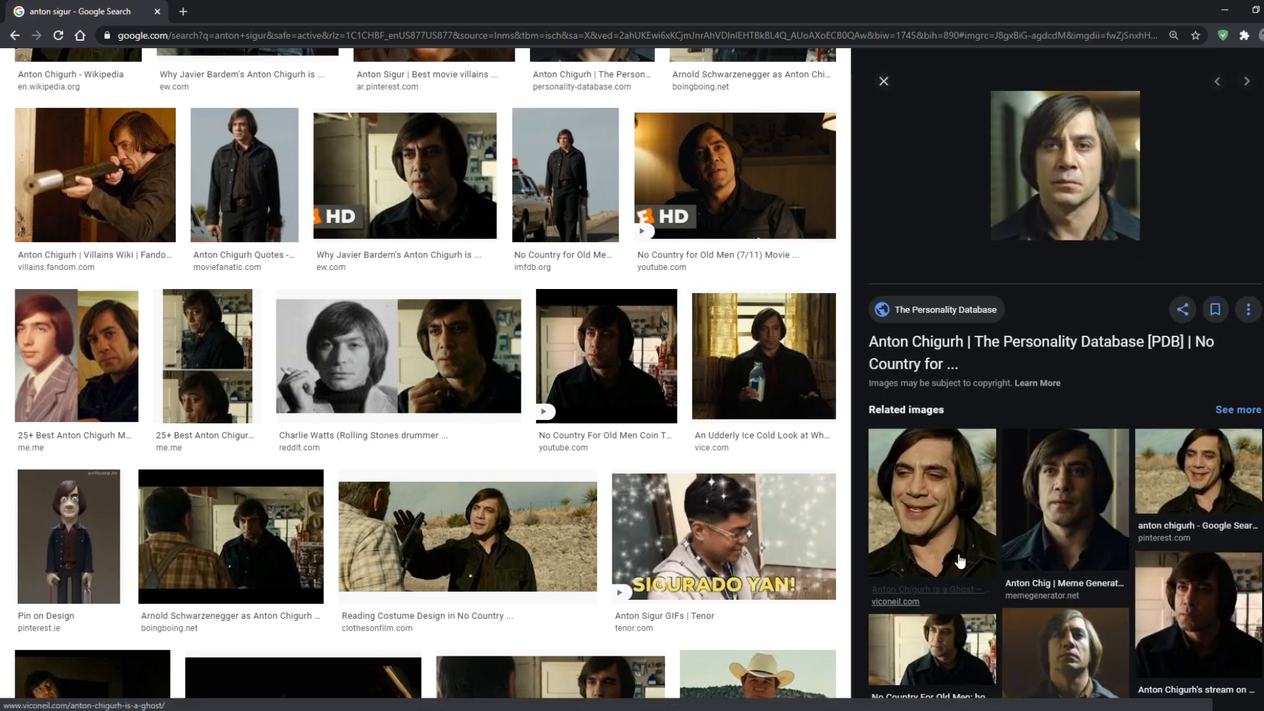
{"action": "left_click", "coordinate": [1199, 480]}
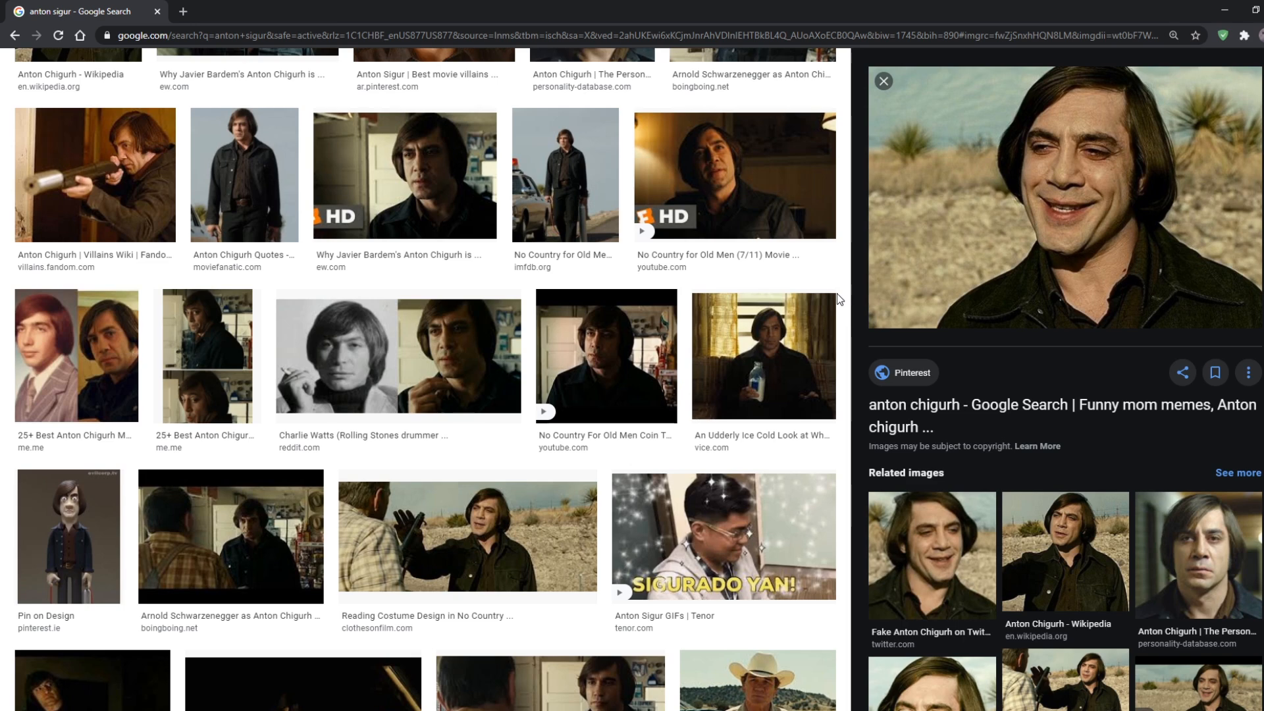
Compare the frontal, Wikipedia and close-up smiling Anton Chigurh images as expression references, and close the search tab
{"action": "scroll", "coordinate": [841, 296], "scroll_direction": "up", "scroll_amount": 2}
{"action": "scroll", "coordinate": [840, 300], "scroll_direction": "up", "scroll_amount": 2}
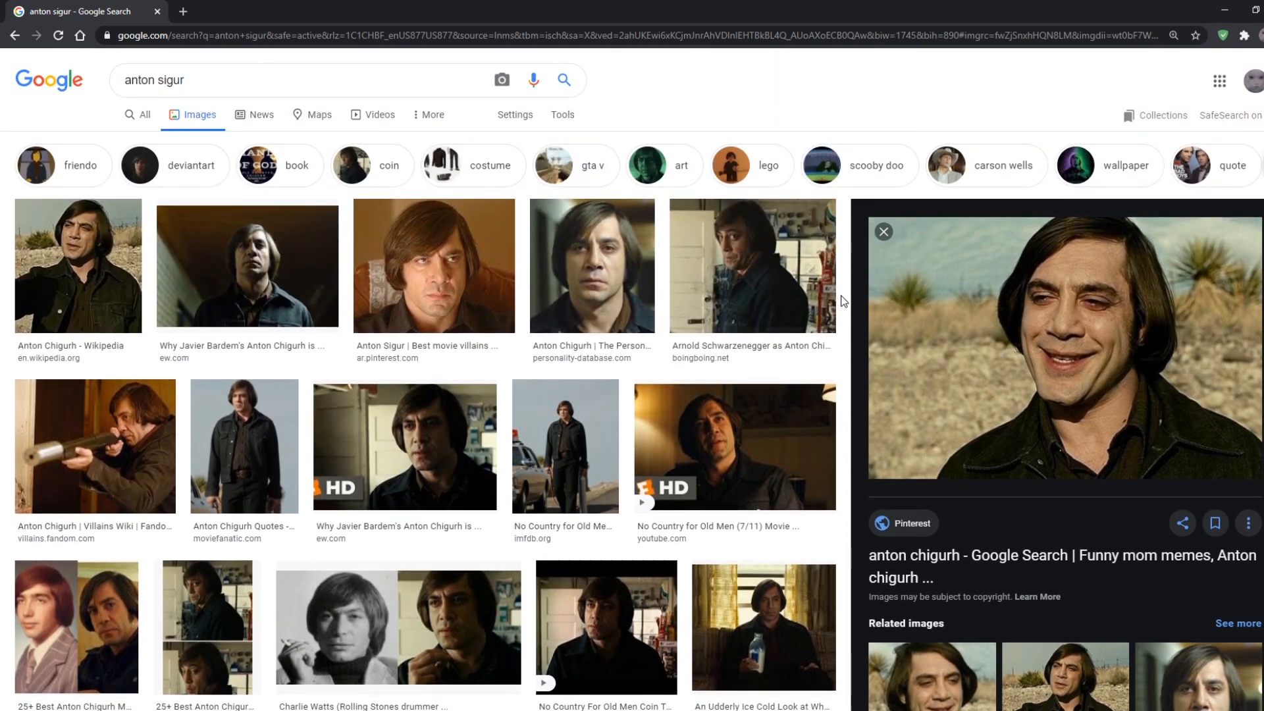
{"action": "scroll", "coordinate": [844, 301], "scroll_direction": "down", "scroll_amount": 1}
{"action": "scroll", "coordinate": [843, 301], "scroll_direction": "up", "scroll_amount": 1}
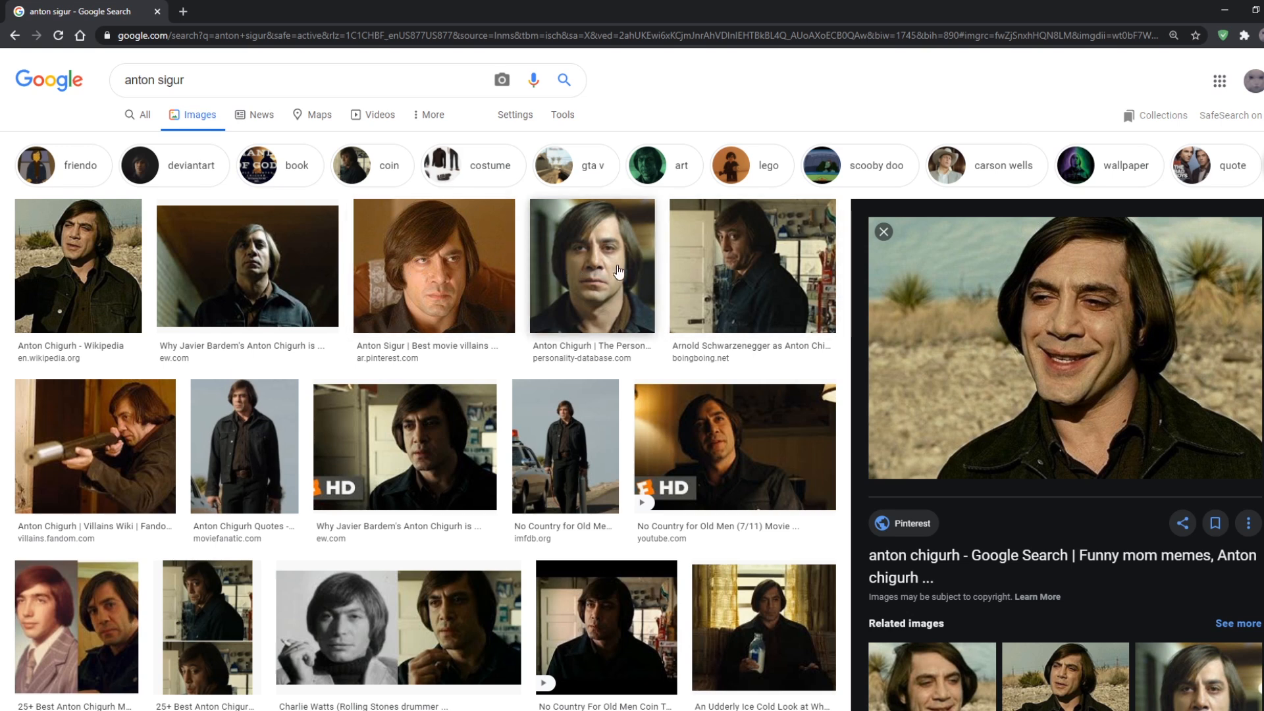
{"action": "left_click", "coordinate": [590, 245]}
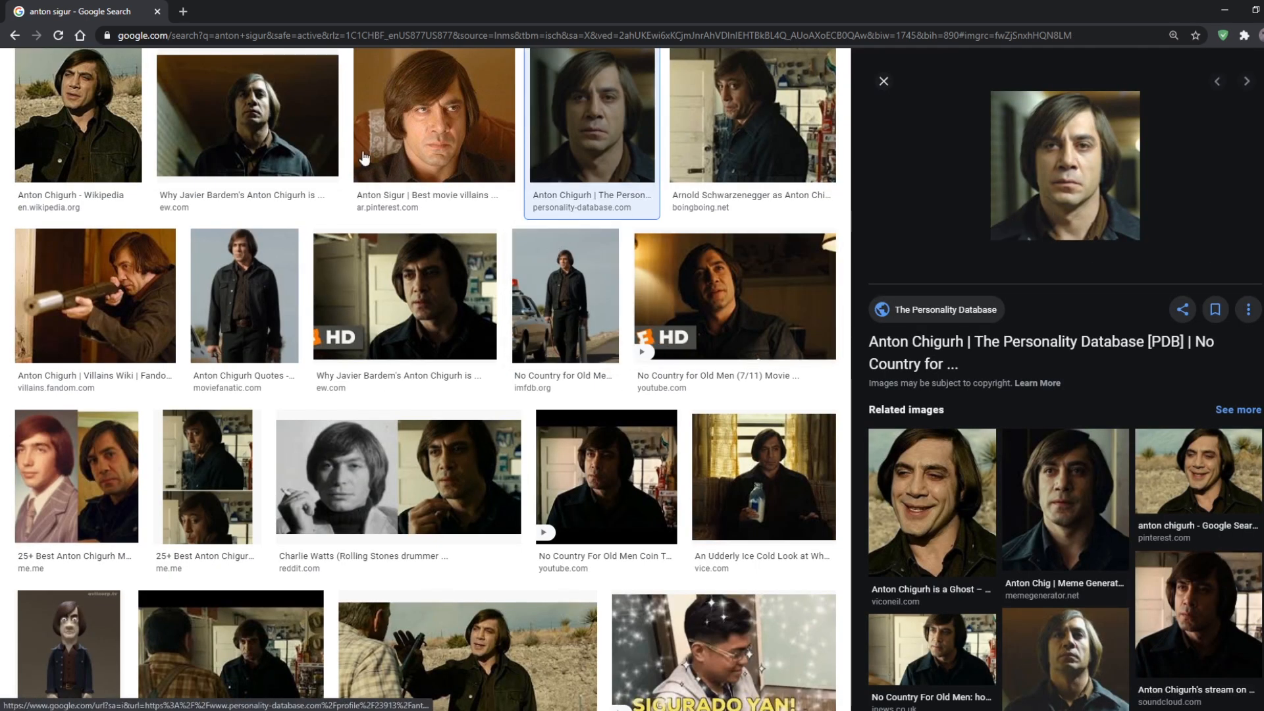
{"action": "left_click", "coordinate": [75, 129]}
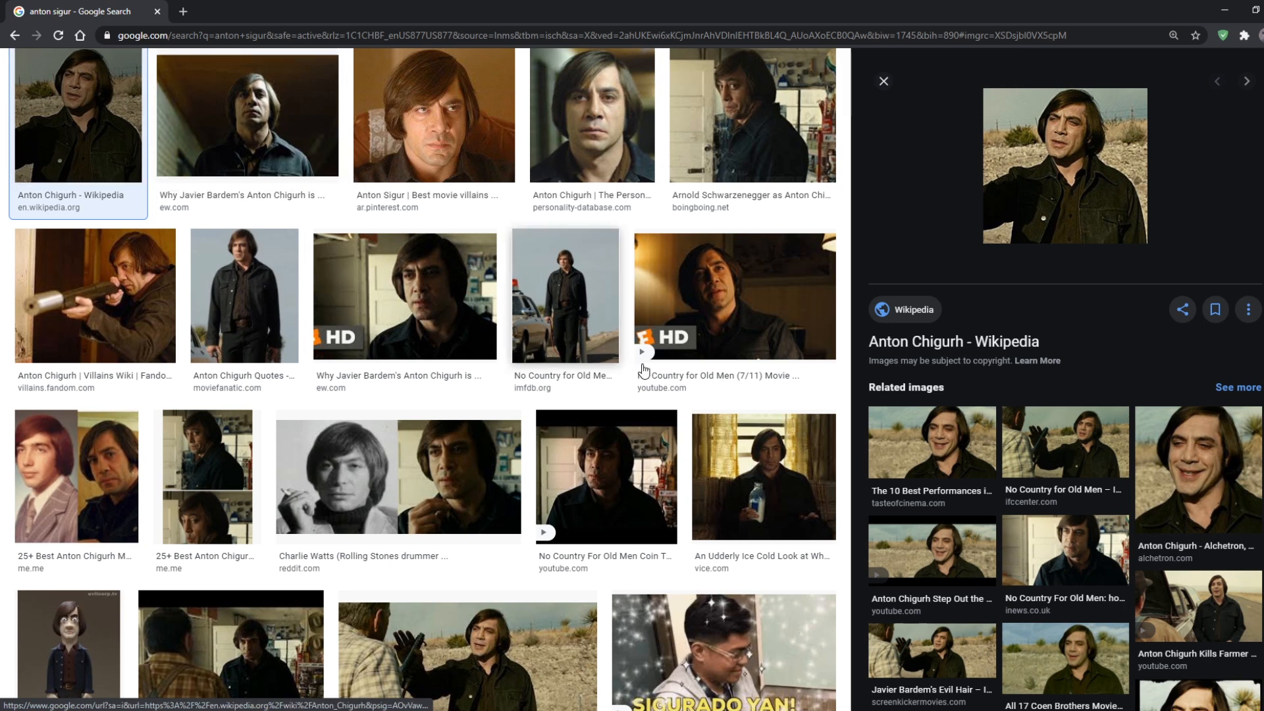
{"action": "left_click", "coordinate": [1185, 469]}
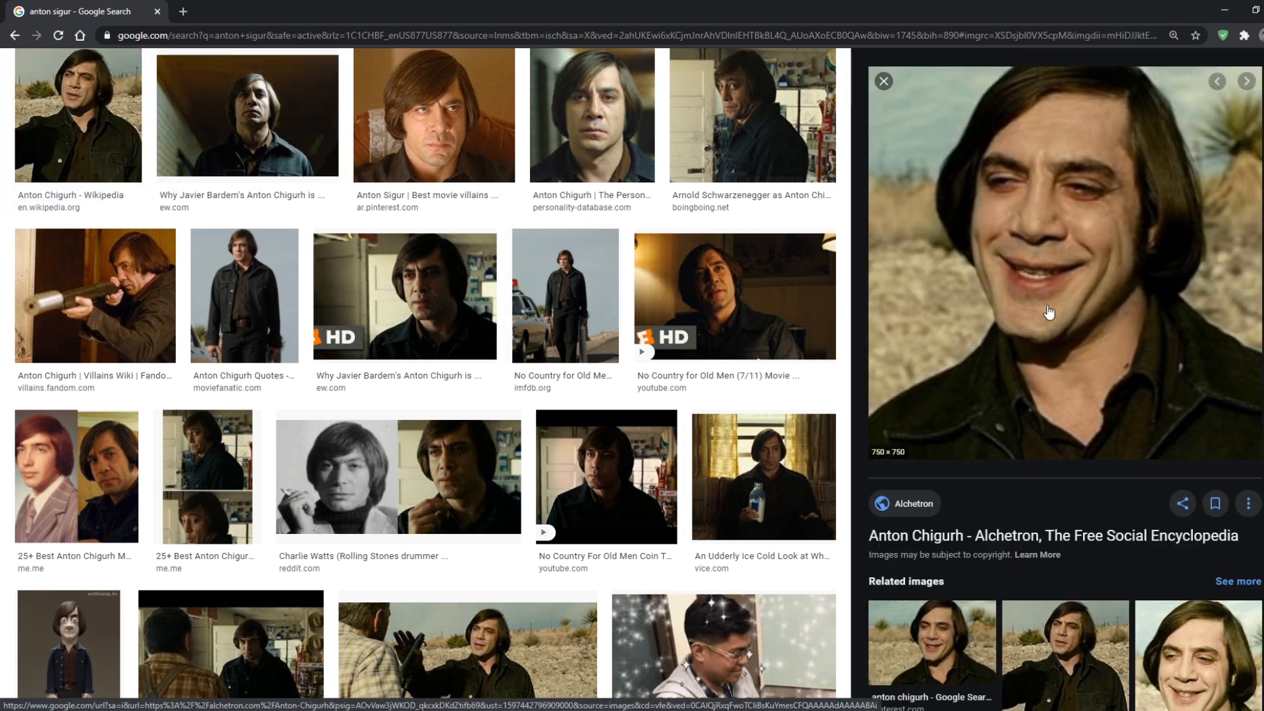
{"action": "scroll", "coordinate": [843, 368], "scroll_direction": "up", "scroll_amount": 2}
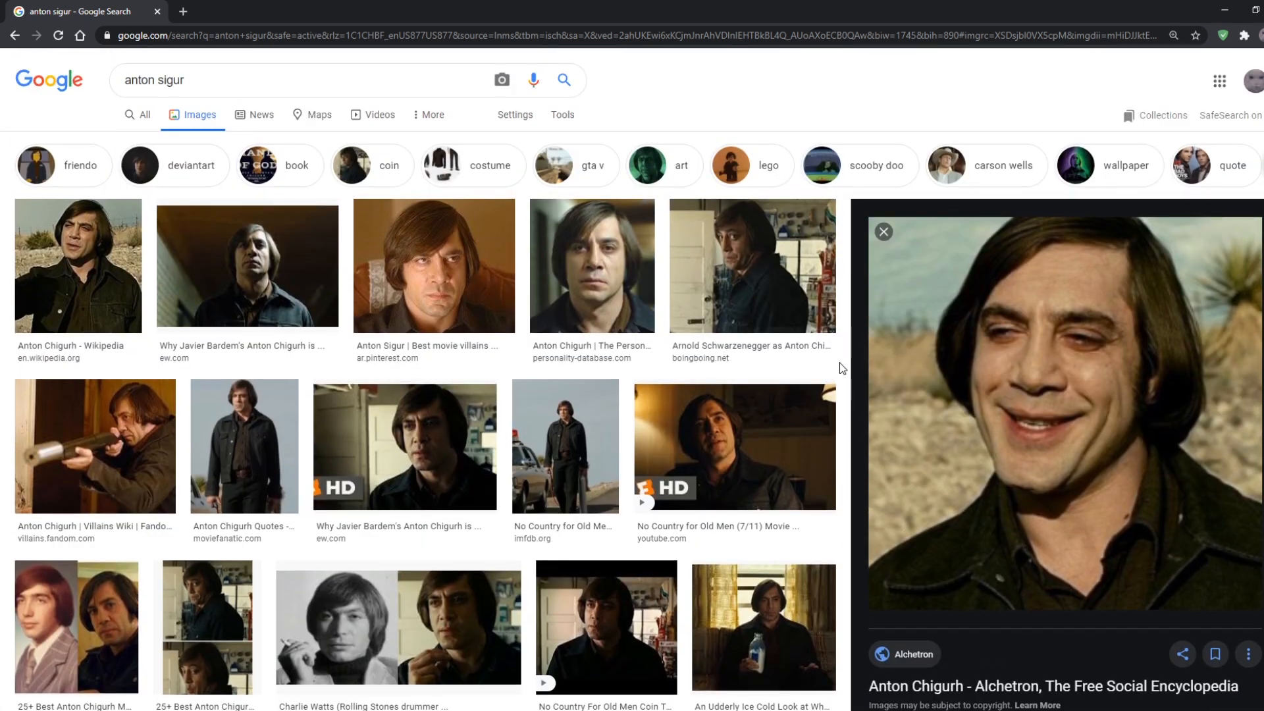
{"action": "left_click", "coordinate": [159, 11]}
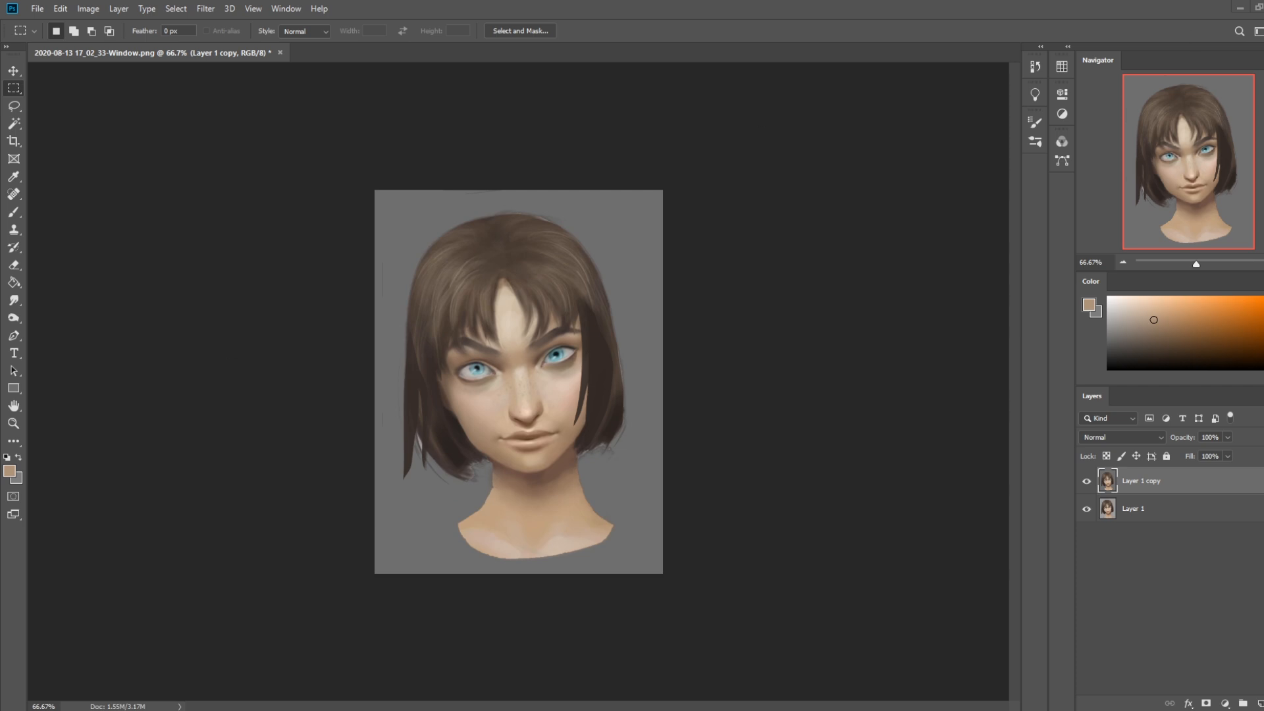
{"action": "left_click", "coordinate": [1251, 710]}
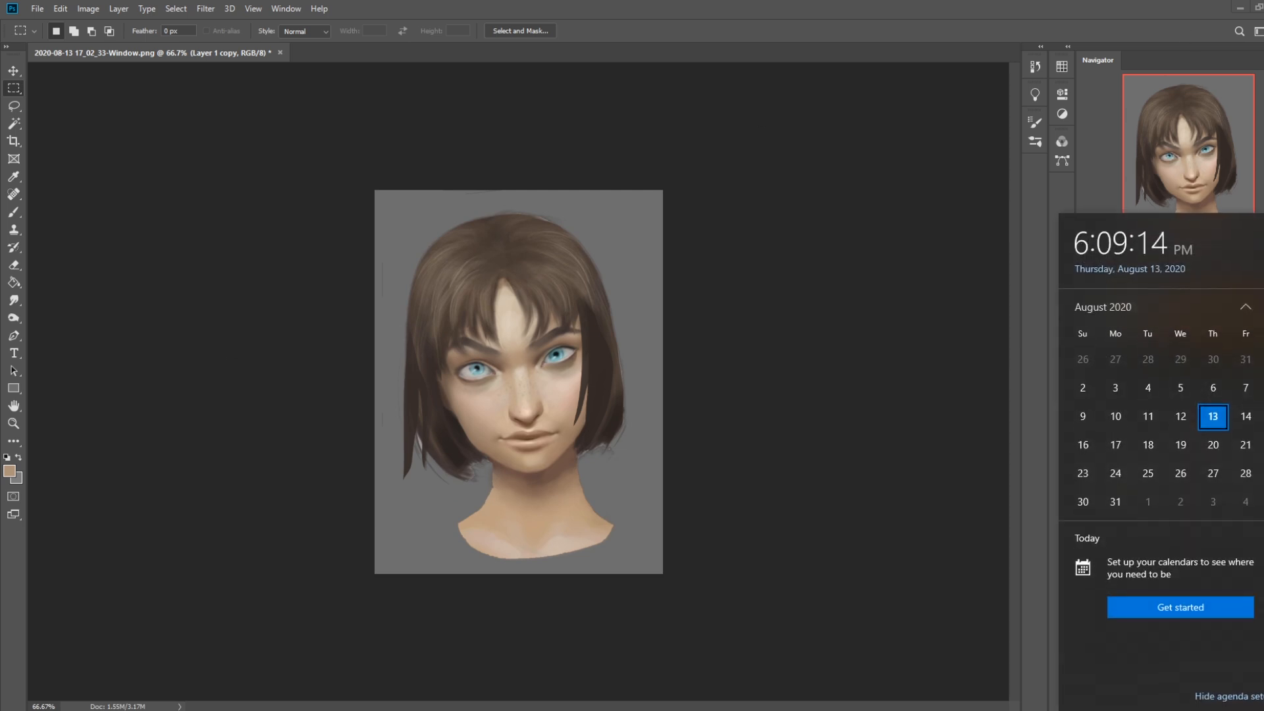
{"action": "left_click", "coordinate": [1213, 418]}
Switch to the browser and open the website istebrak.com in a new tab
{"action": "left_click", "coordinate": [119, 710]}
{"action": "left_click", "coordinate": [176, 665]}
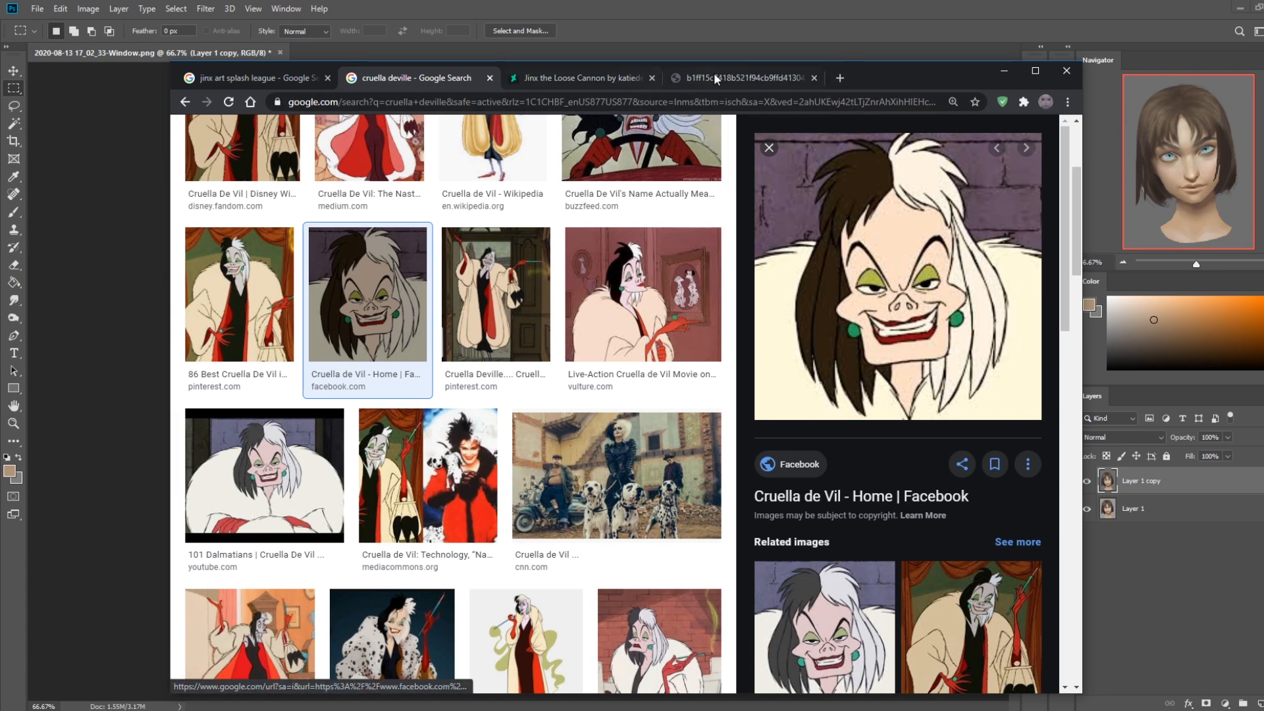
{"action": "left_click", "coordinate": [841, 79]}
{"action": "left_click", "coordinate": [335, 123]}
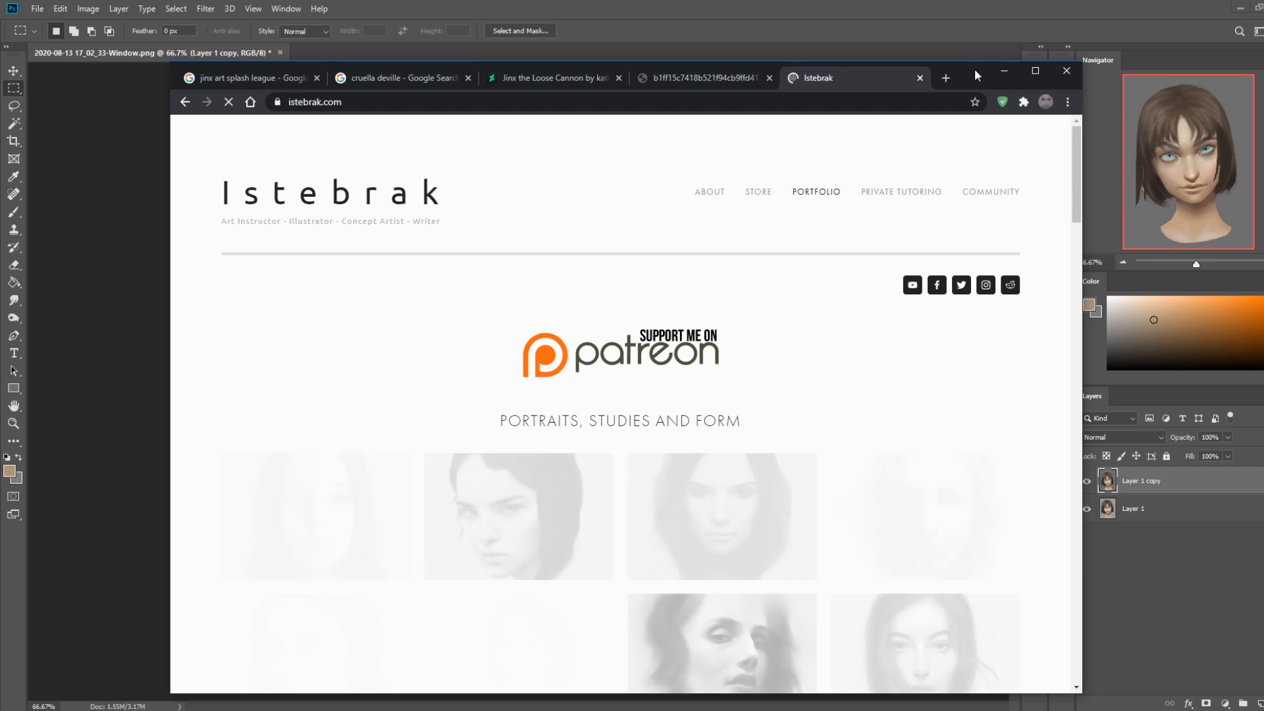
Reposition the browser window, open the r/istebrak subreddit from the website's social links, and return to the istebrak.com portfolio page
{"action": "left_click_drag", "start_coordinate": [974, 68], "coordinate": [954, 54]}
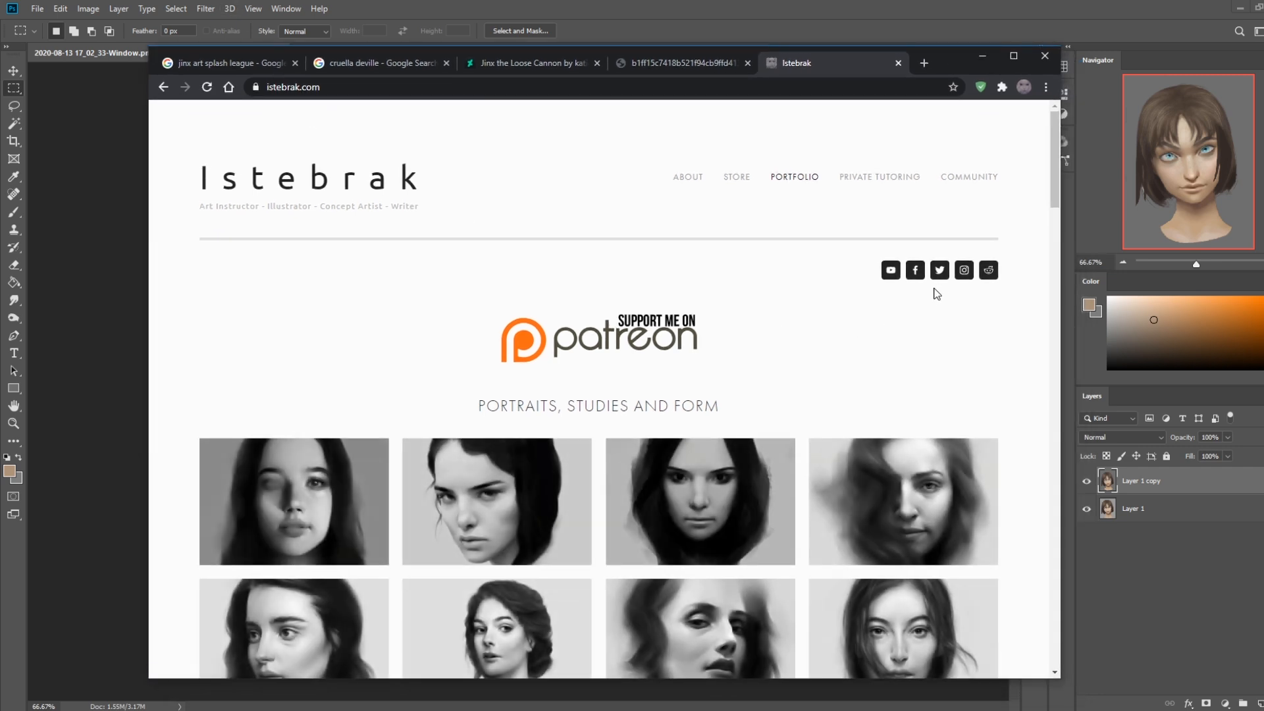
{"action": "left_click", "coordinate": [989, 272]}
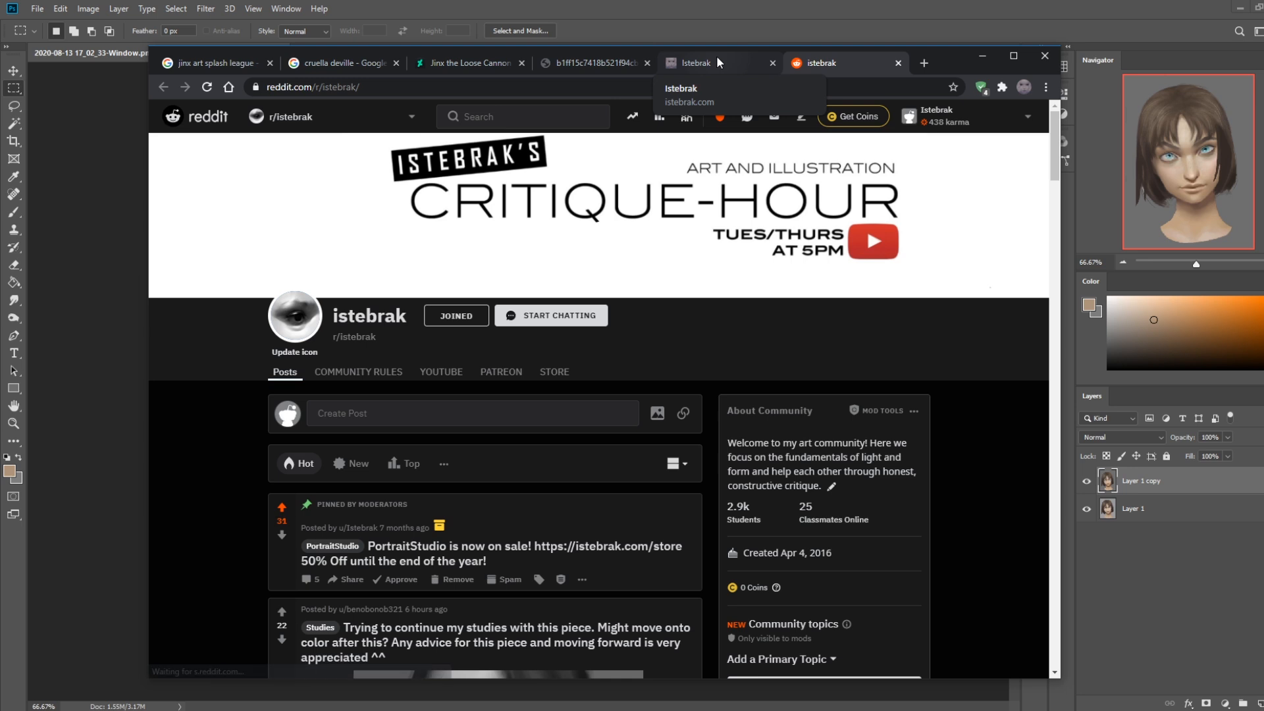
{"action": "left_click", "coordinate": [714, 60]}
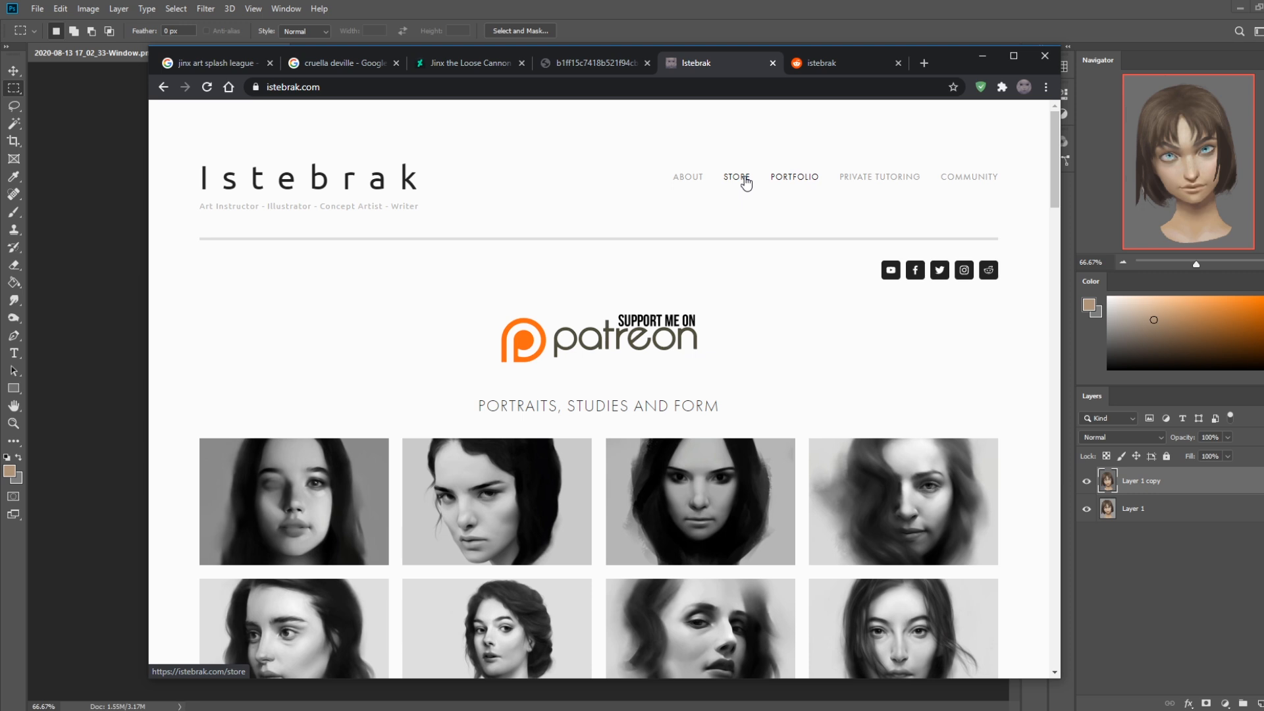
Check the system clock and calendar, show the r/istebrak community page again, and go back to the istebrak.com portfolio
{"action": "left_click", "coordinate": [1231, 709]}
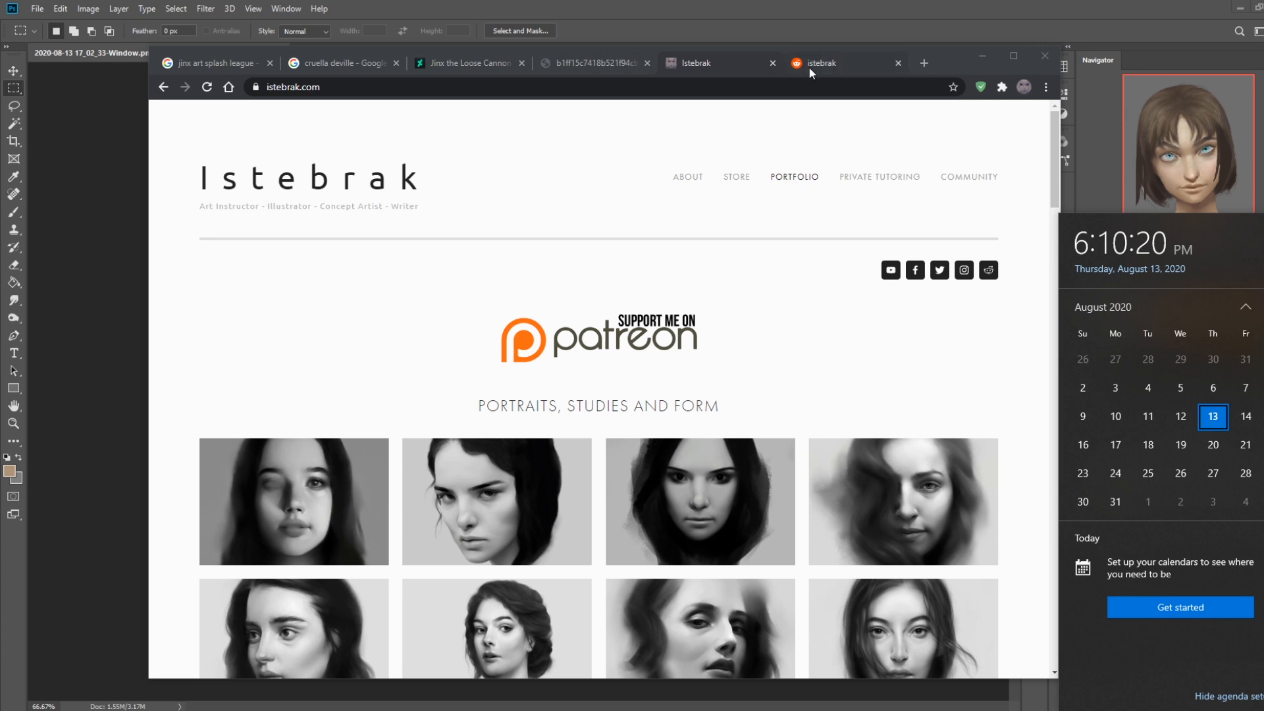
{"action": "left_click", "coordinate": [848, 70]}
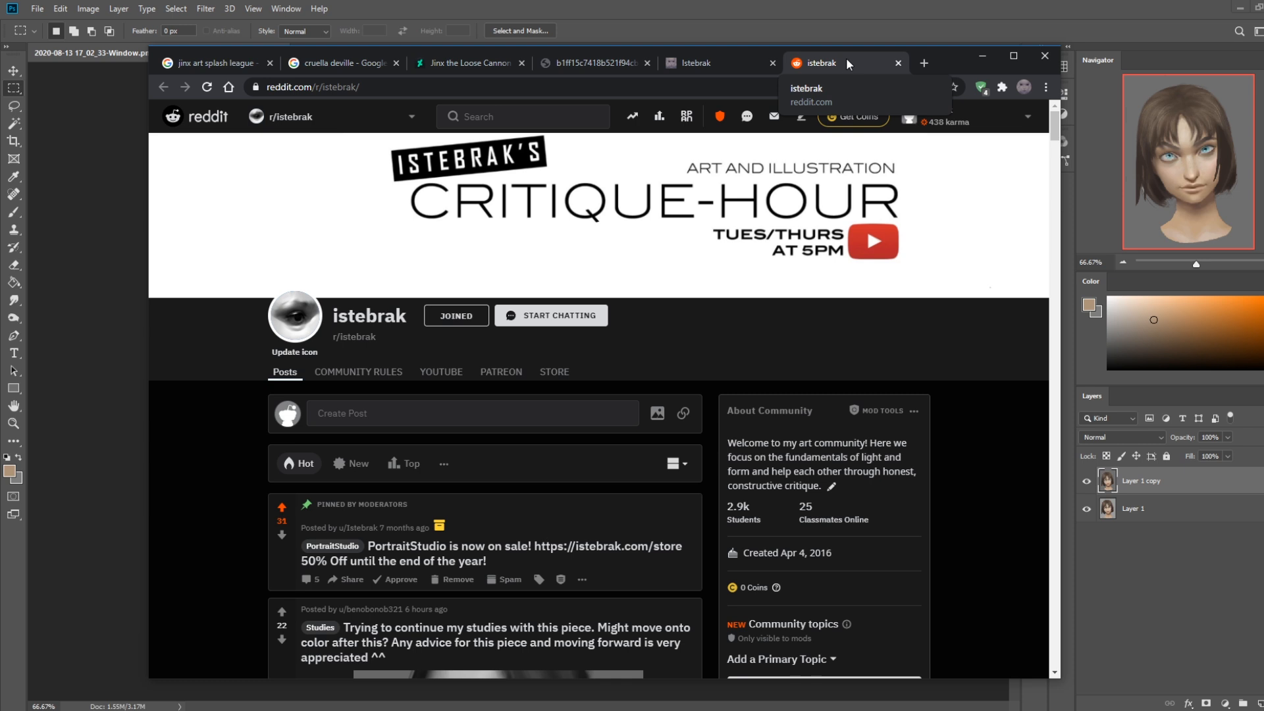
{"action": "left_click", "coordinate": [714, 56]}
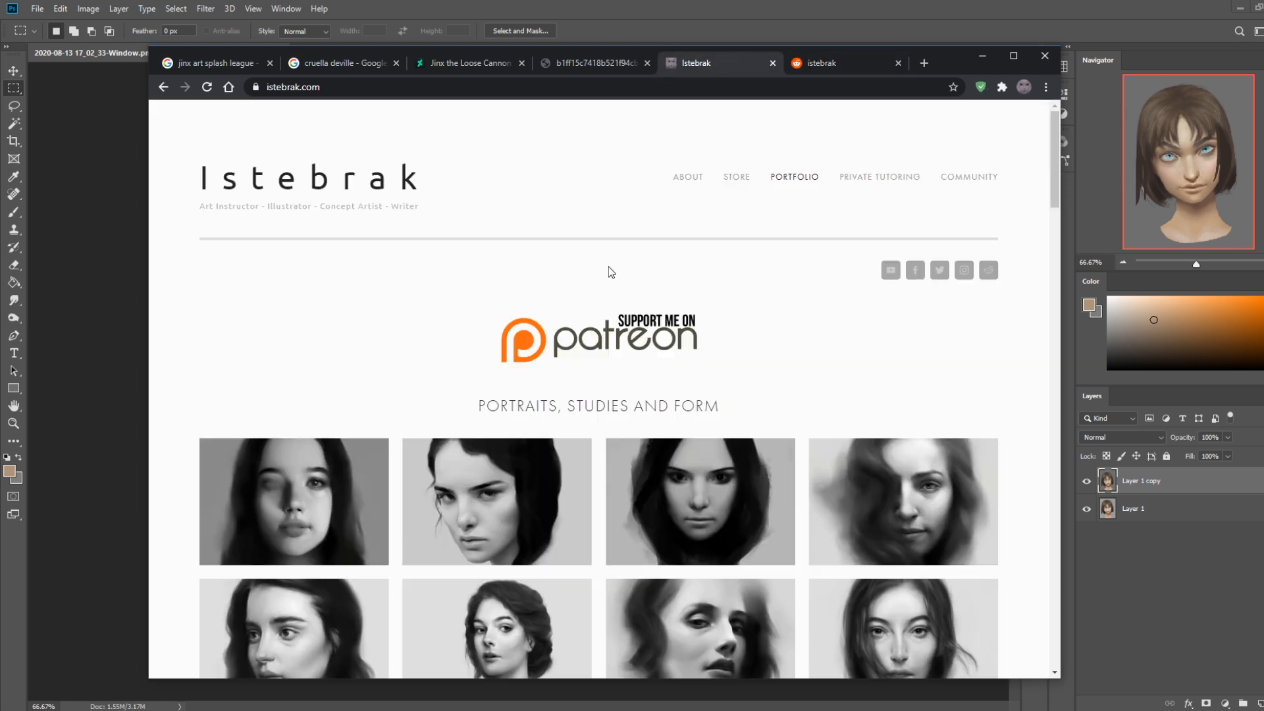